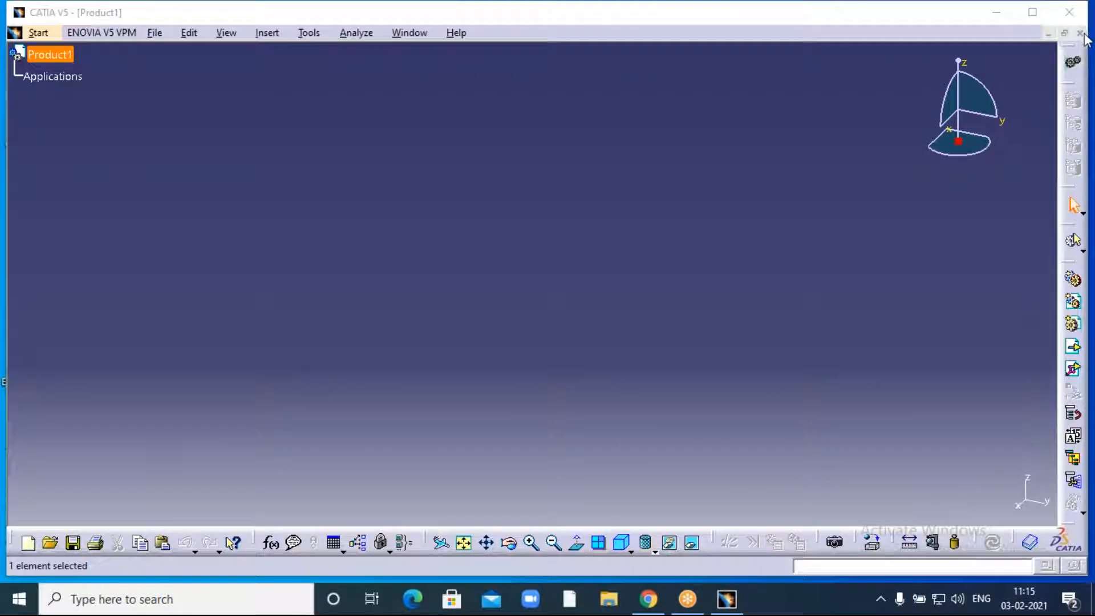
- Close the empty Product1 and create a new part, Part1, in Part Design
click(1079, 33)
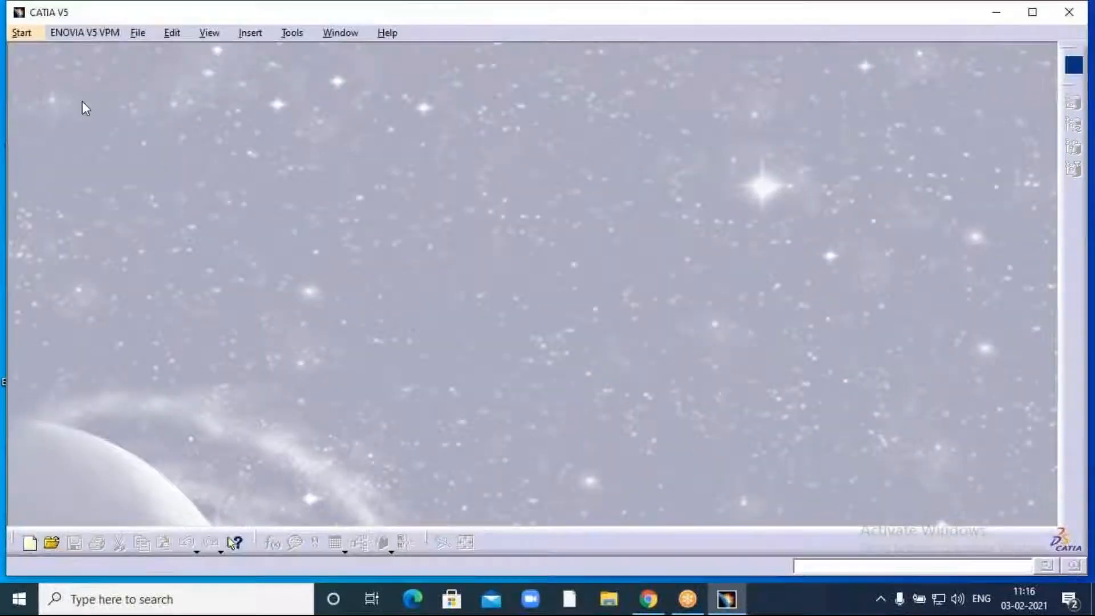
click(21, 32)
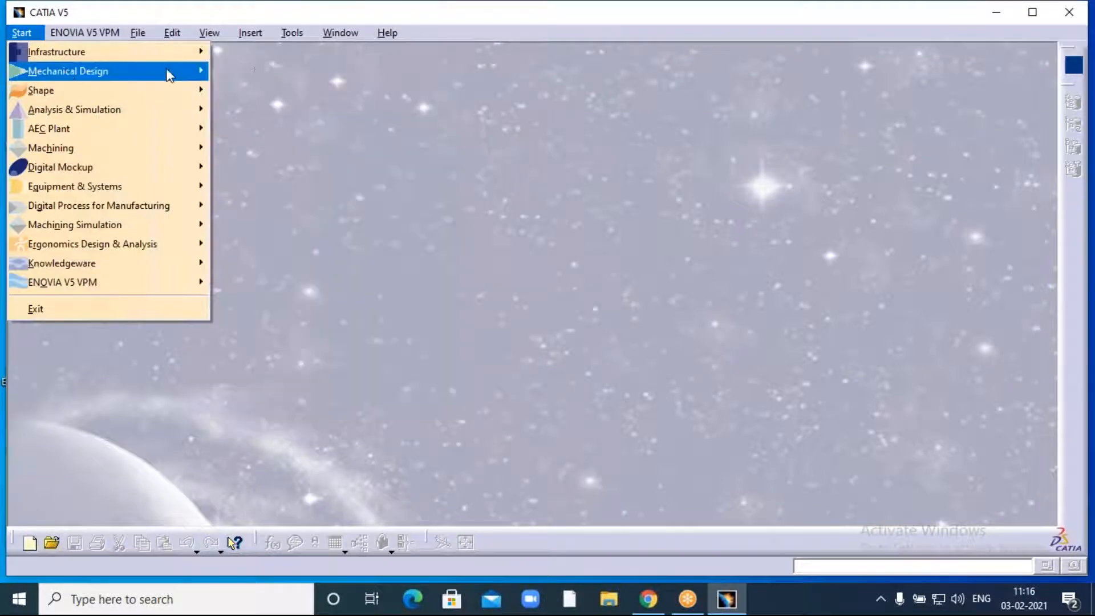
mouse_move(152, 69)
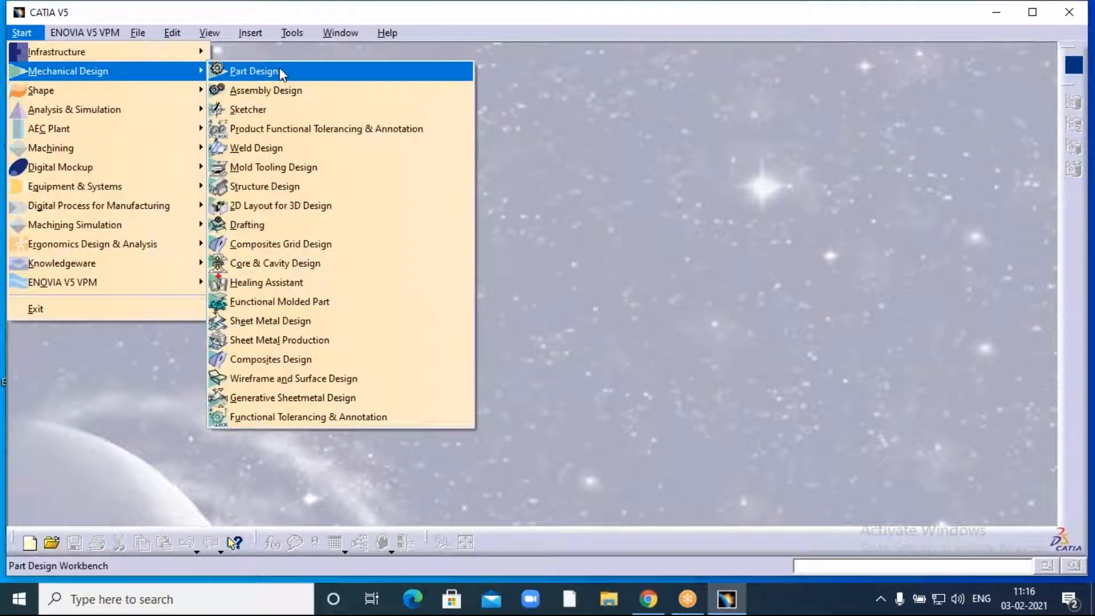
click(279, 71)
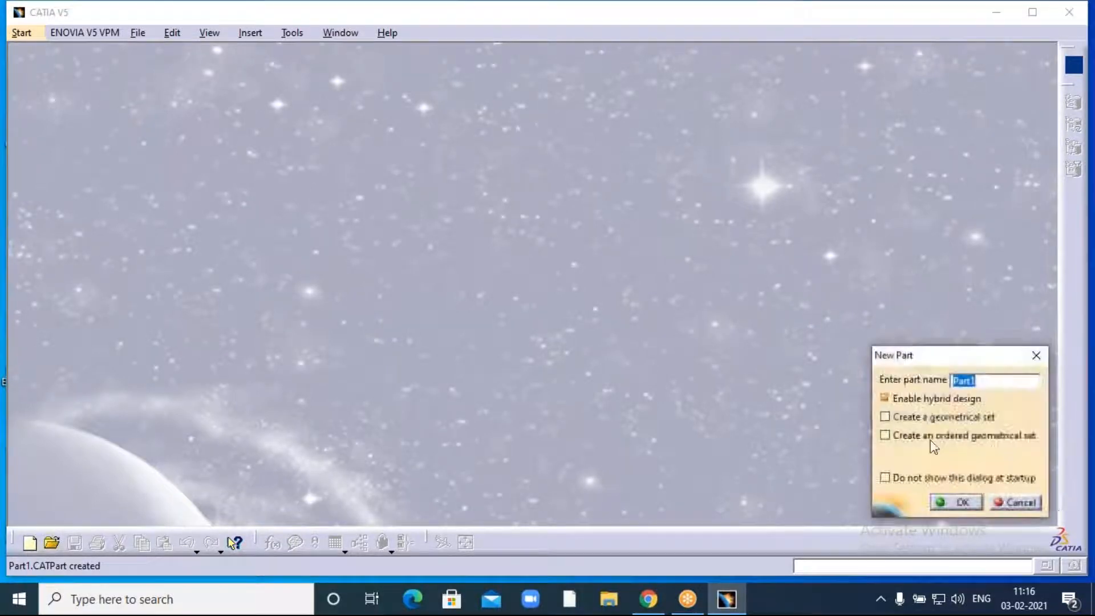
click(961, 501)
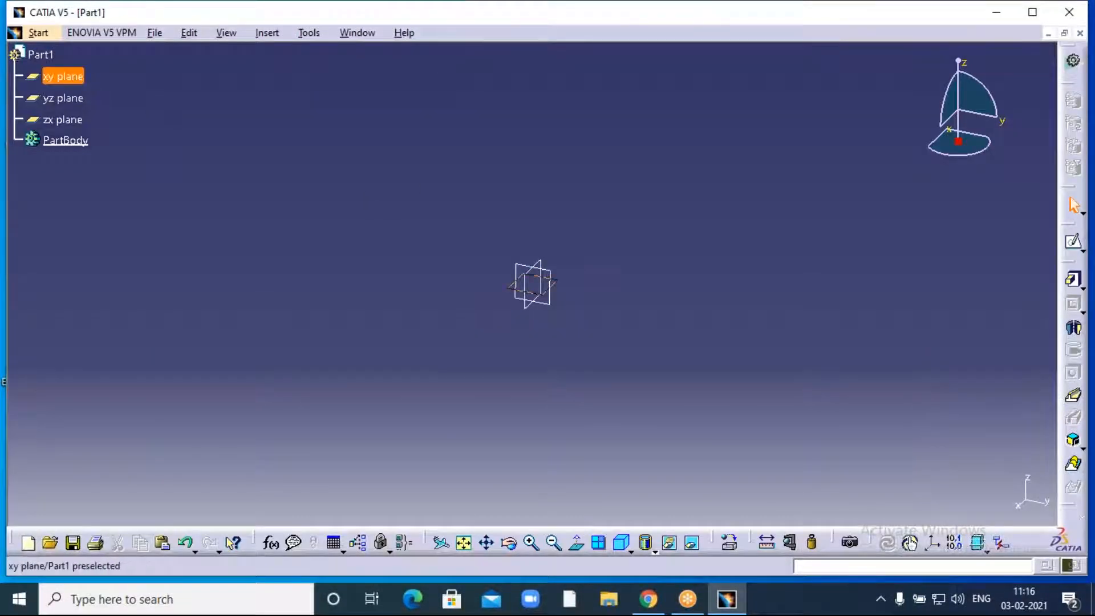
- Start a new sketch on Part1's xy plane
click(63, 77)
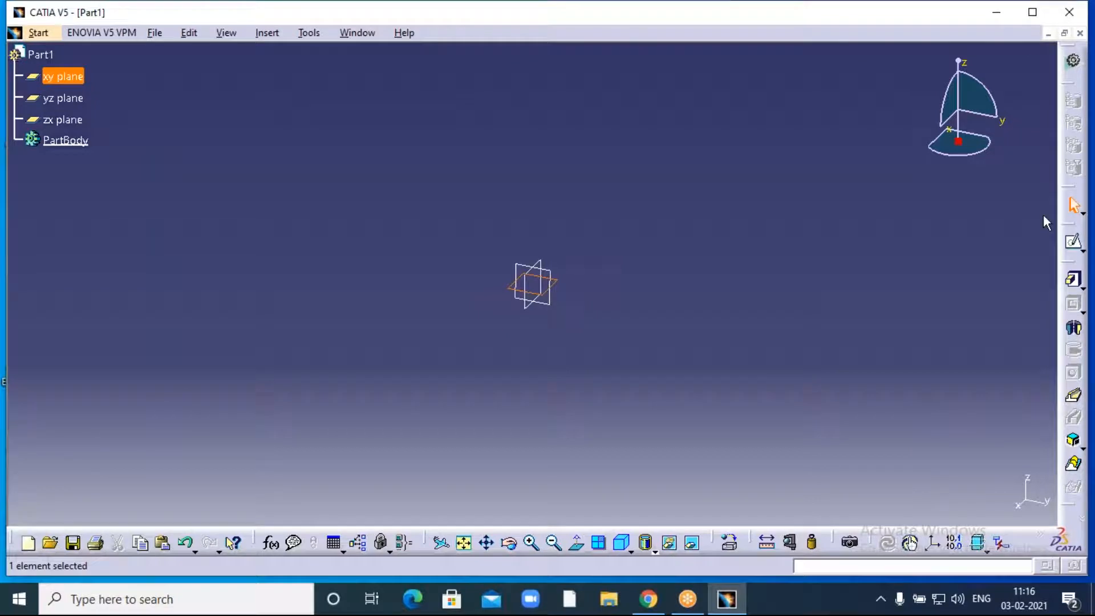
click(1075, 245)
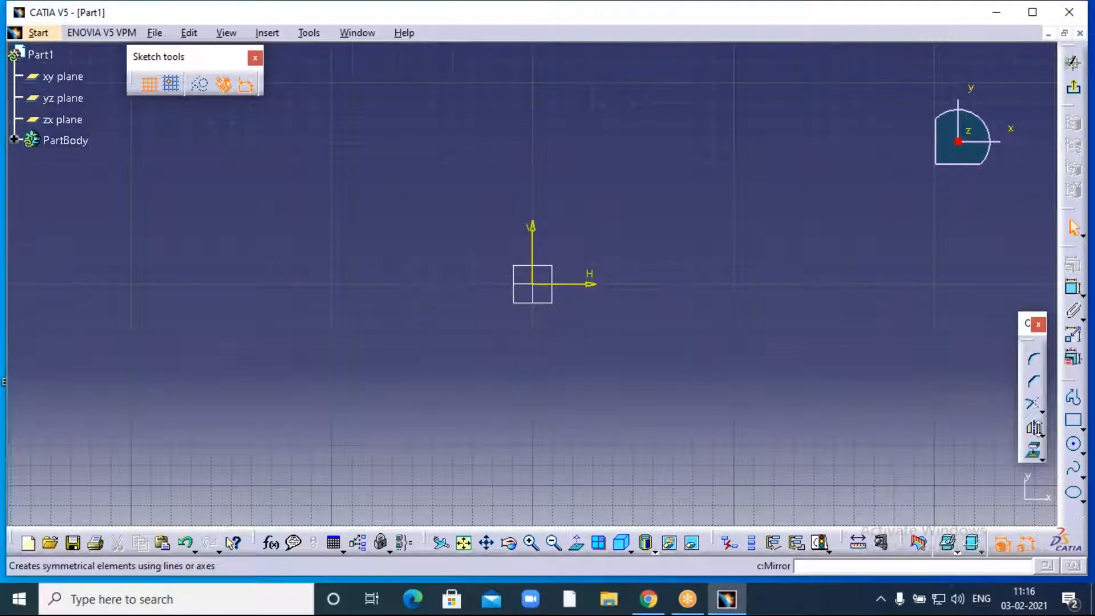
click(265, 34)
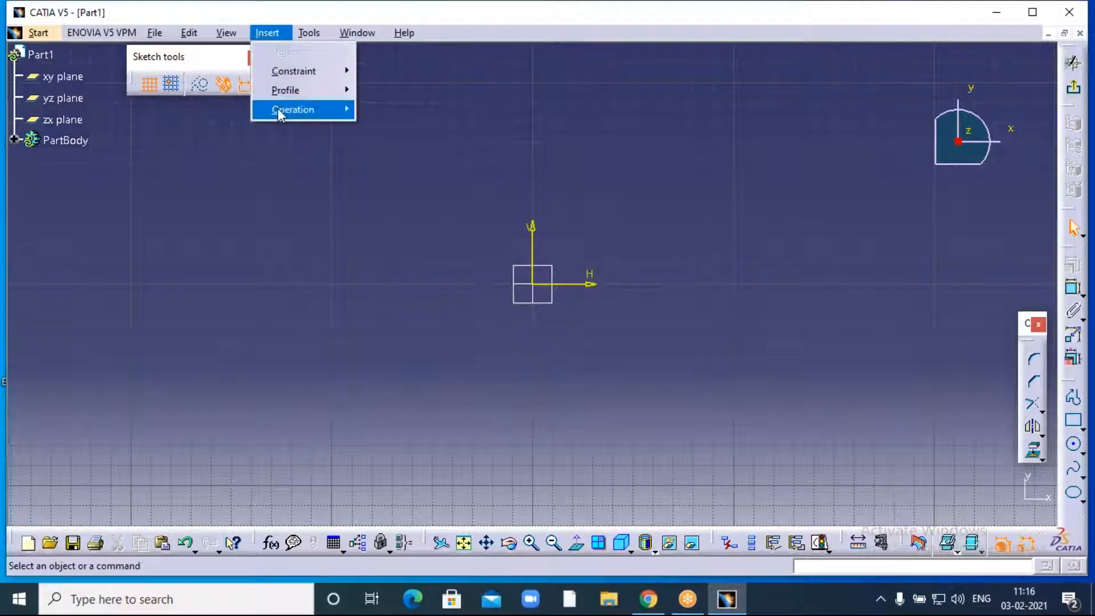
mouse_move(278, 109)
mouse_move(412, 167)
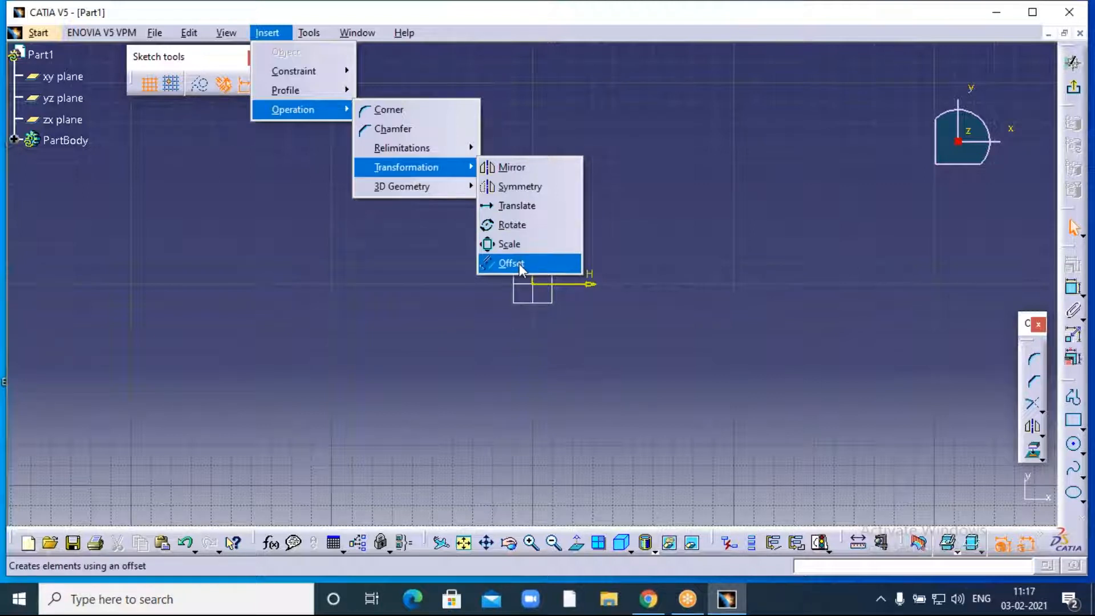
click(778, 31)
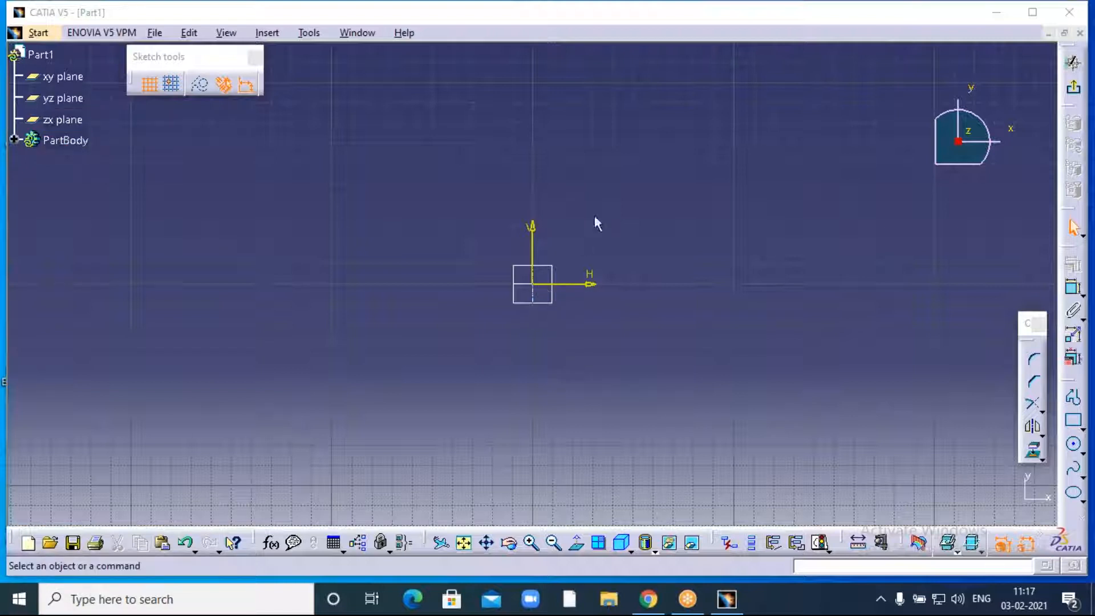
click(635, 138)
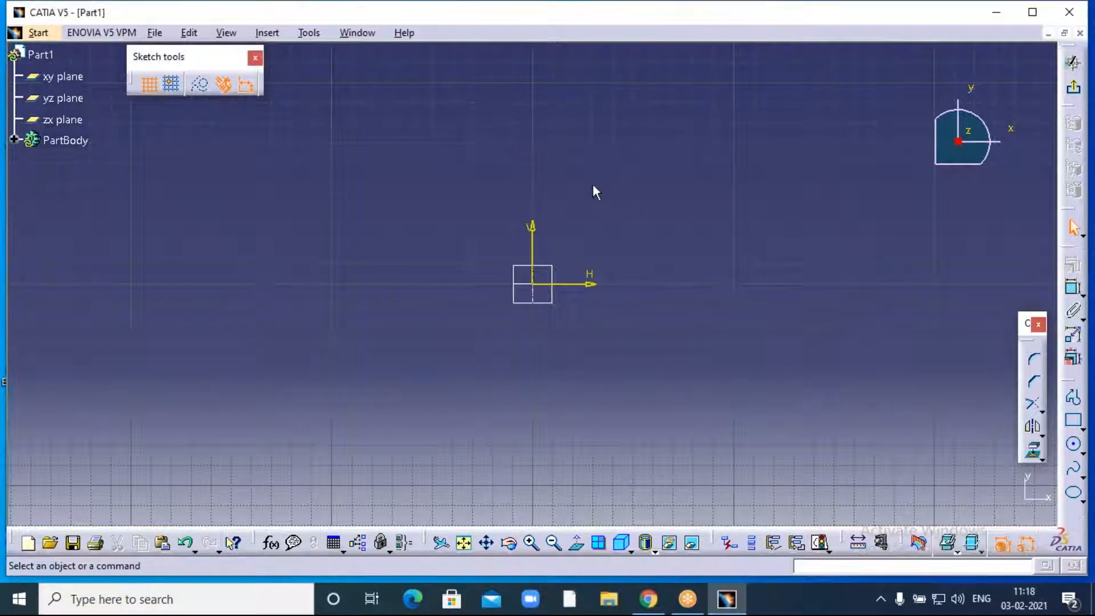
middle_drag(576, 216, 492, 278)
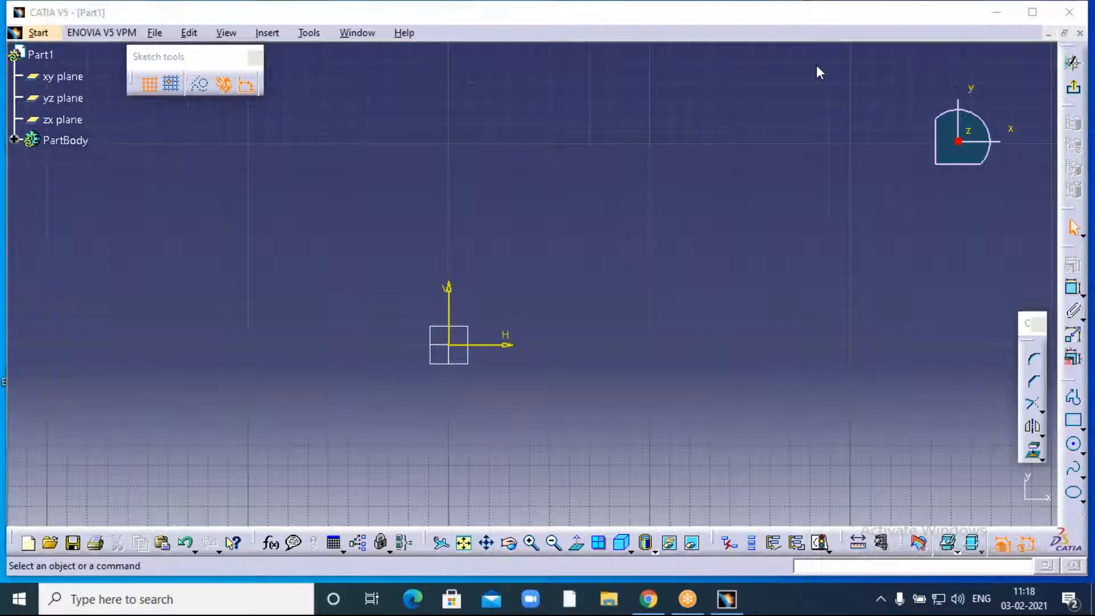
- Draw a rectangle from the origin to a corner up and to the right, then deselect it
click(265, 34)
click(564, 149)
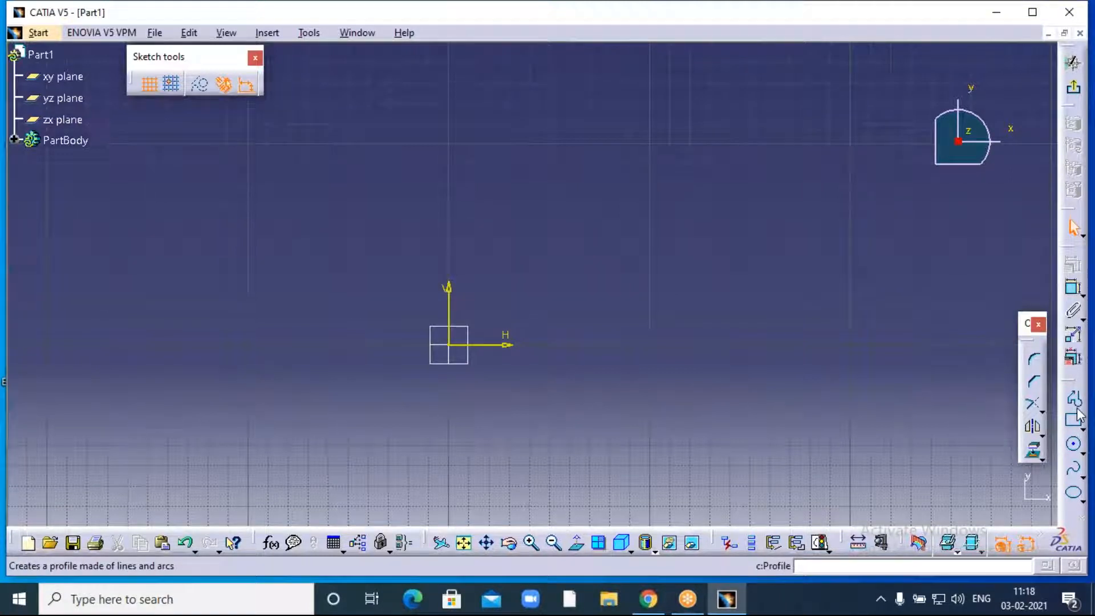
click(1083, 426)
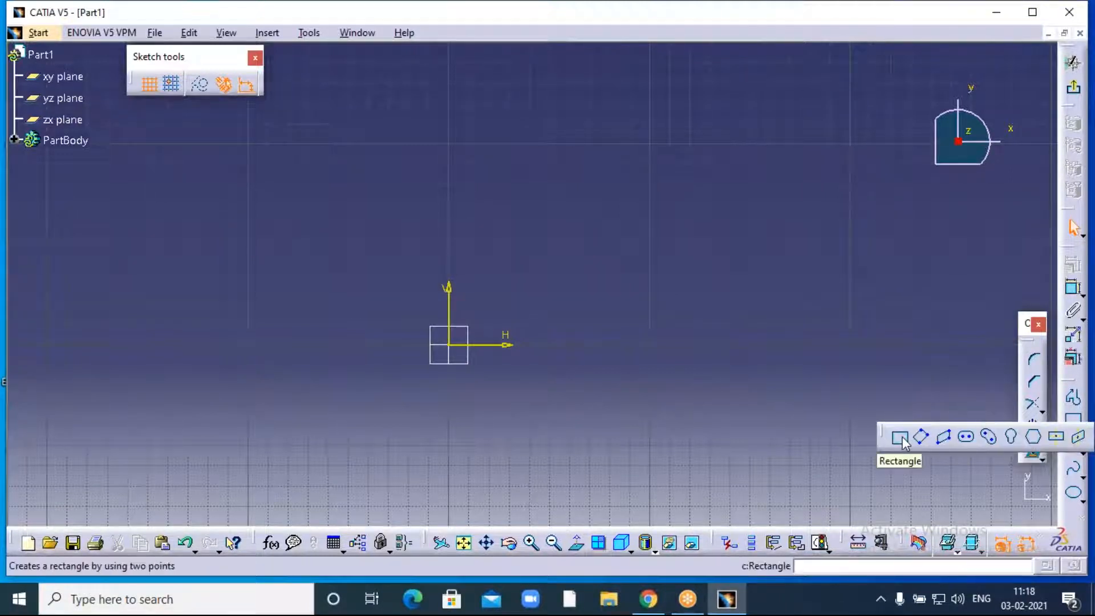
click(900, 439)
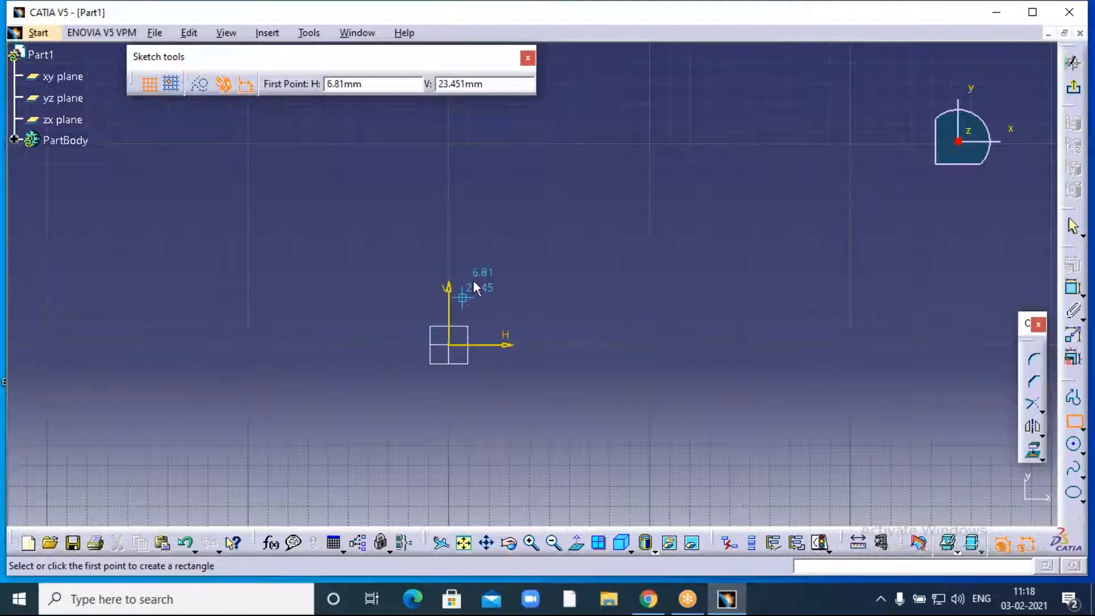
click(459, 348)
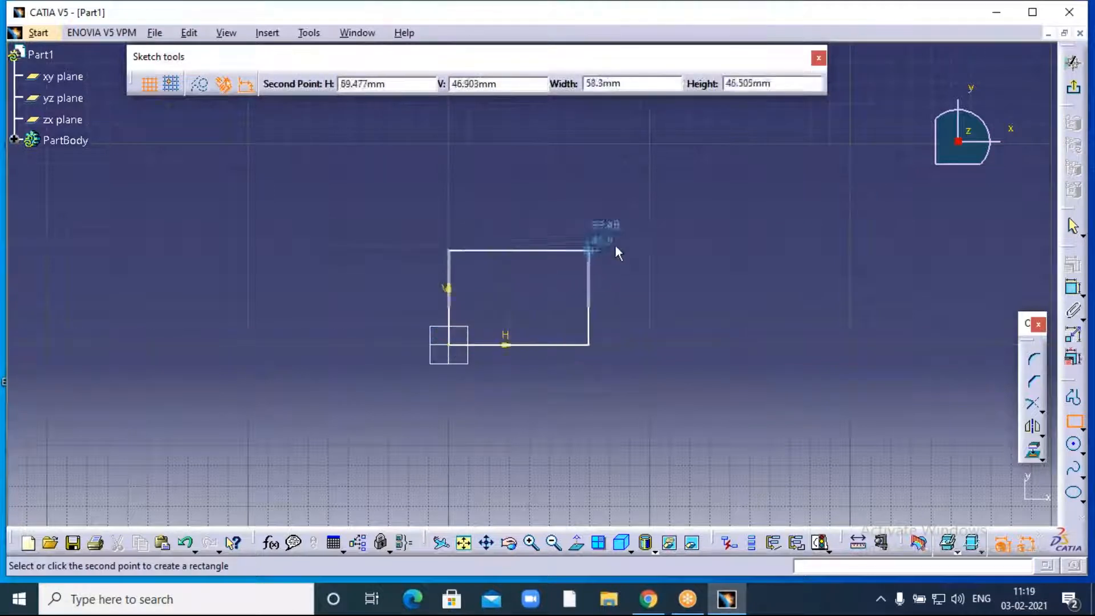
click(652, 224)
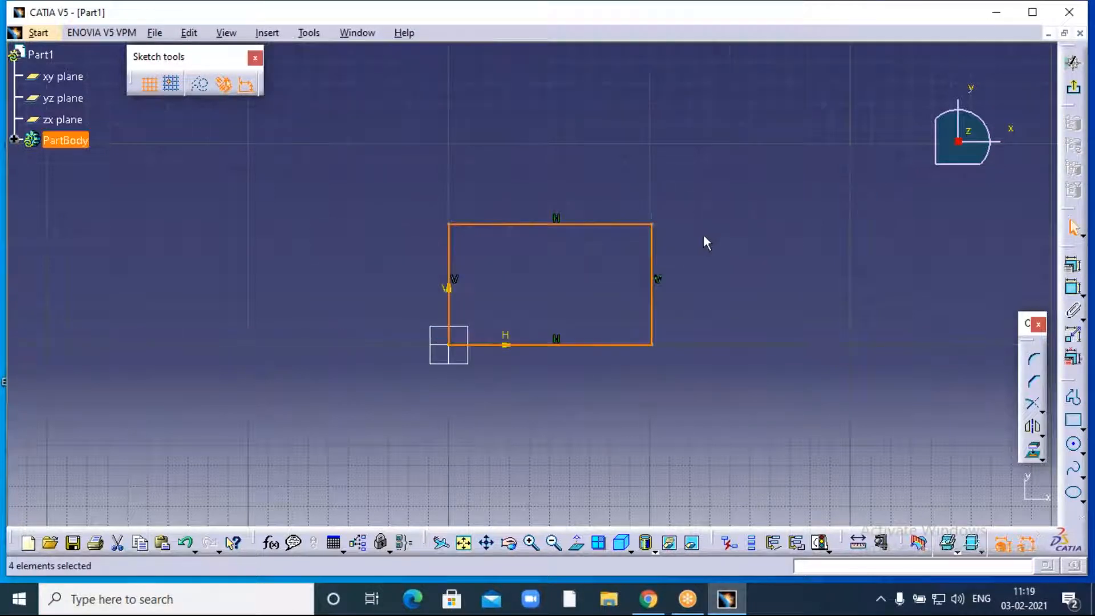
click(723, 243)
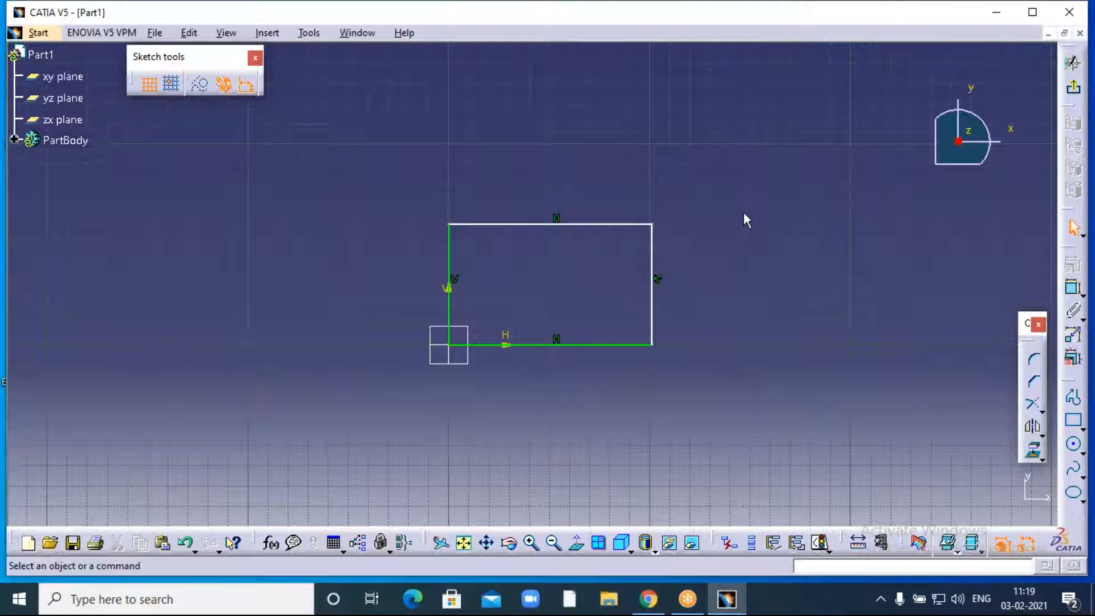
- Box-select the whole rectangle and bring up the Insert > Operation > Transformation submenu
mouse_move(726, 214)
middle_down()
mouse_move(699, 246)
mouse_move(610, 262)
middle_up()
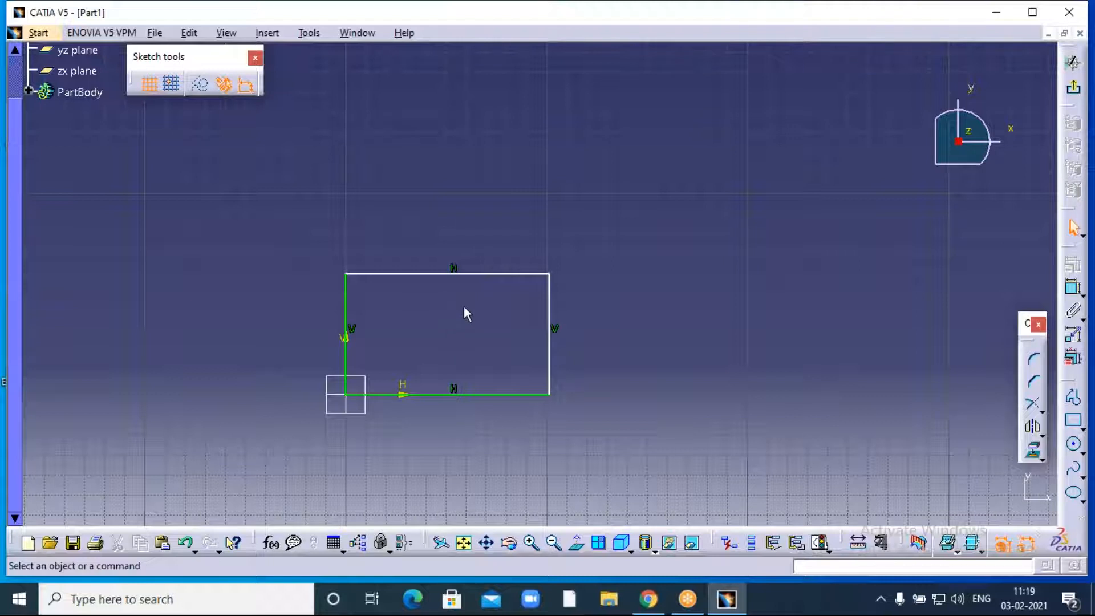
mouse_move(317, 239)
mouse_down()
mouse_move(460, 354)
mouse_move(584, 425)
mouse_up()
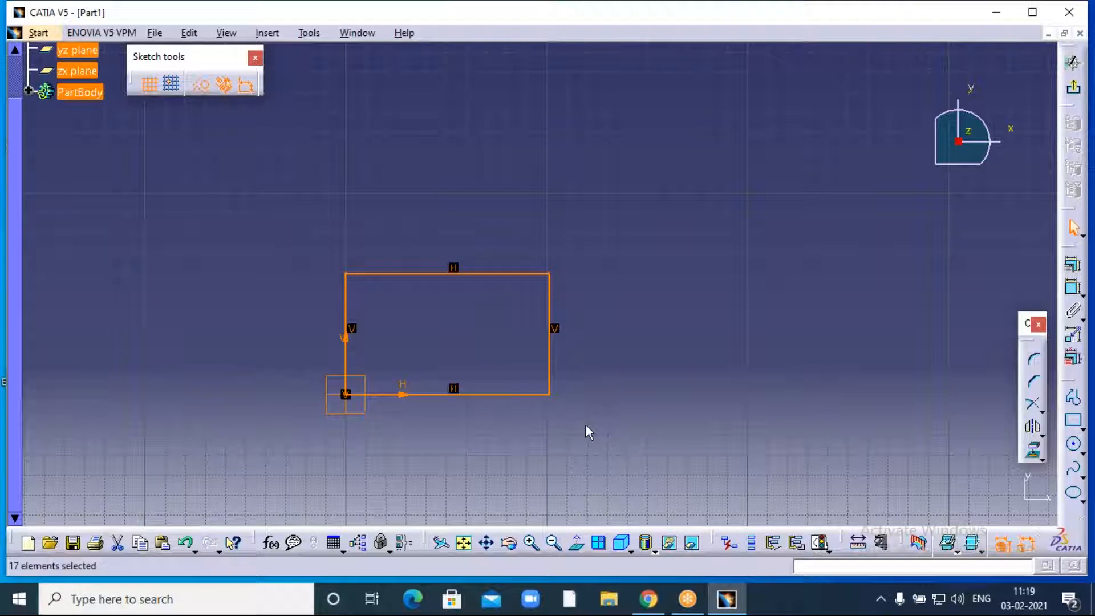
click(17, 251)
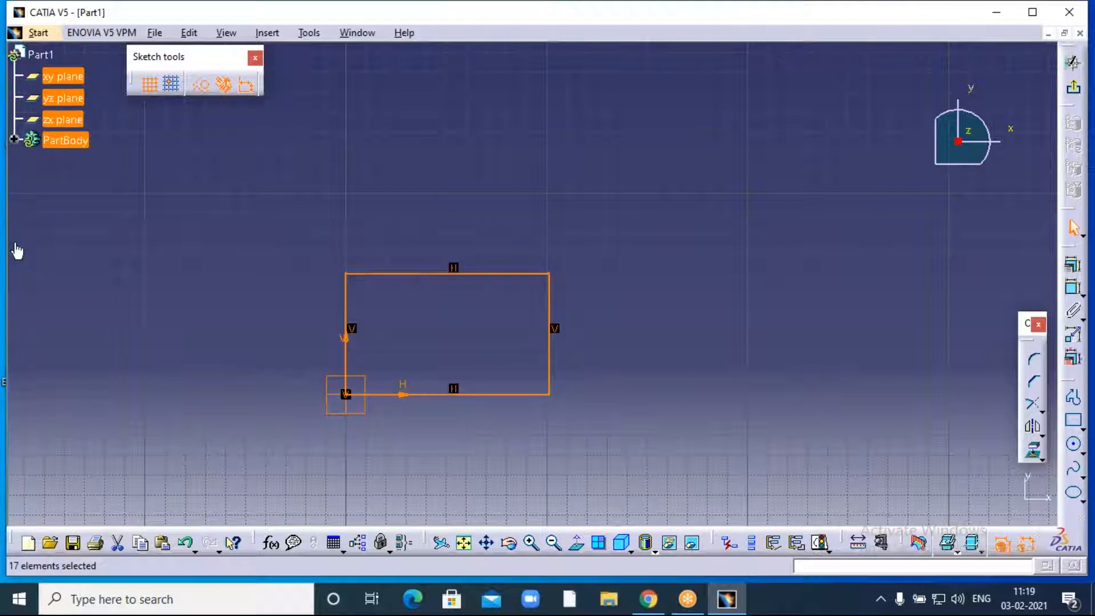
click(266, 32)
mouse_move(294, 110)
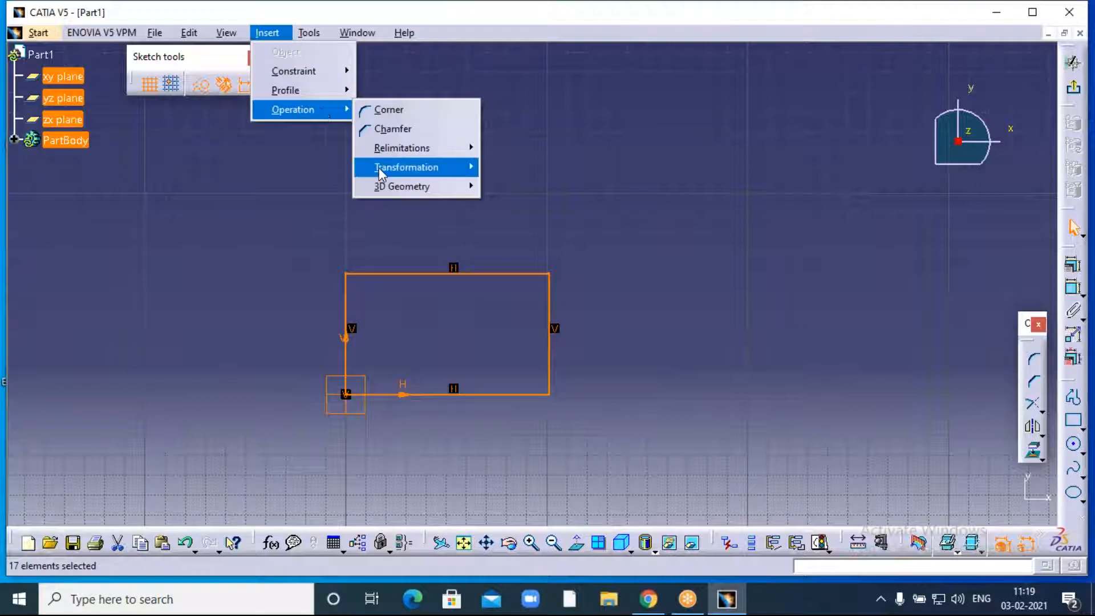
mouse_move(393, 167)
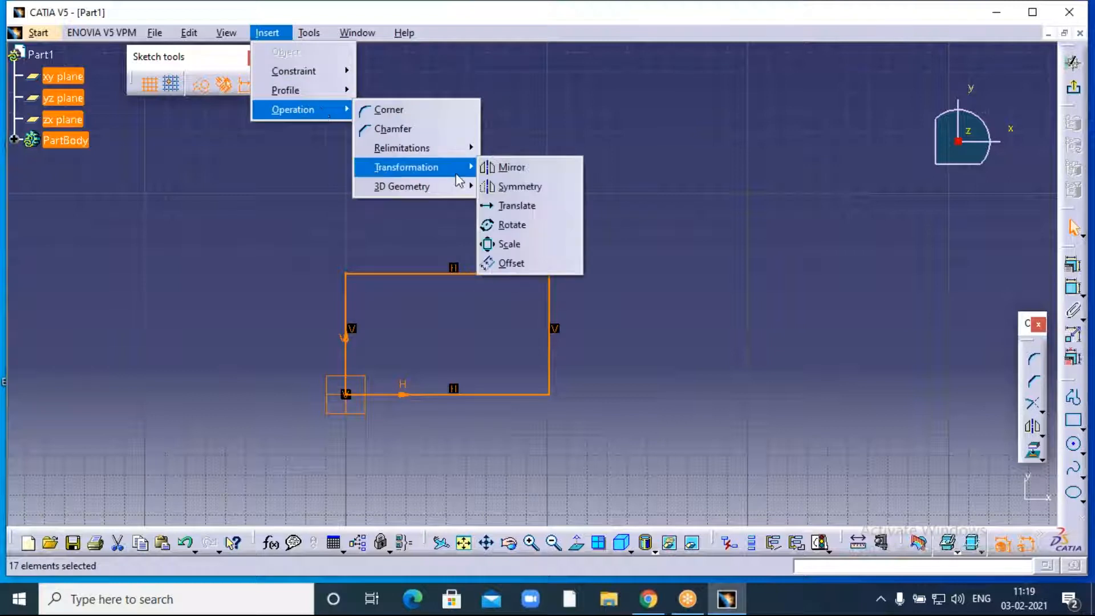
- Start scaling the rectangle with Duplicate mode turned off
click(522, 244)
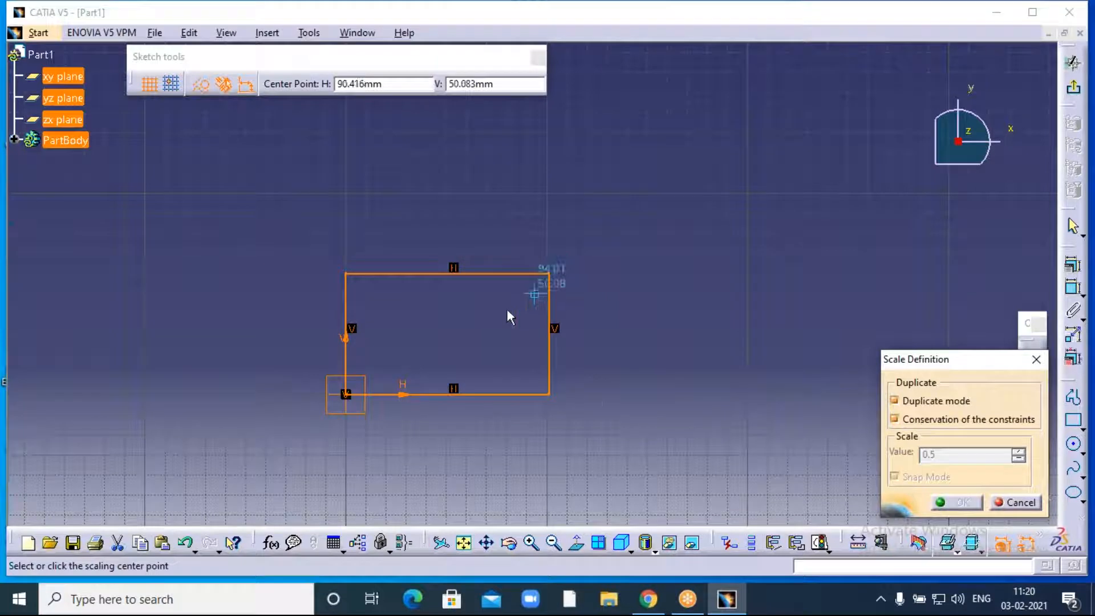
click(895, 401)
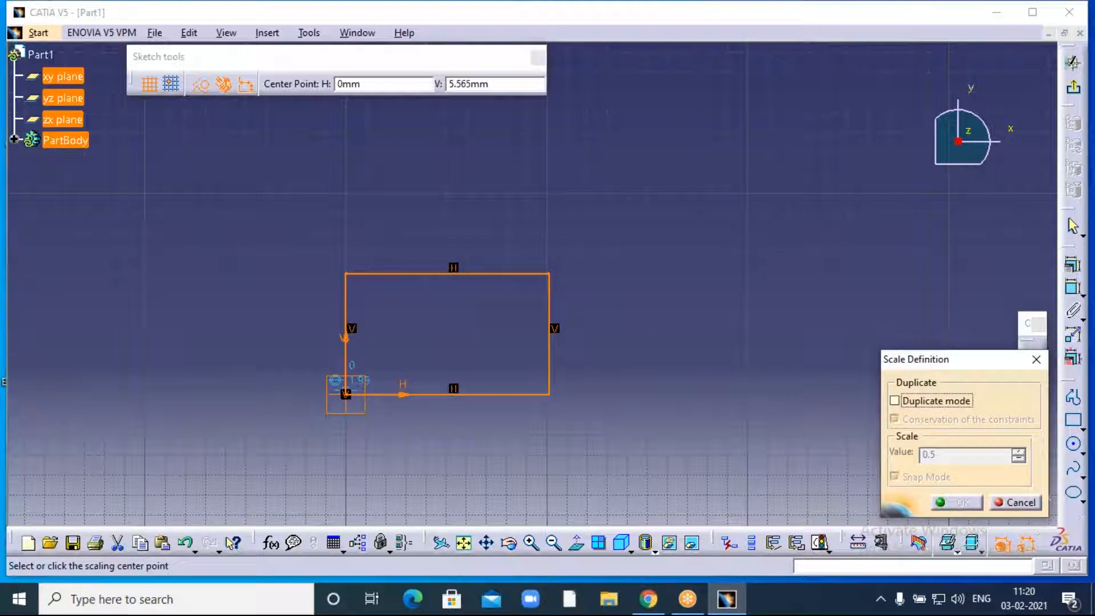
- Scale the rectangle by a factor of 2 about its corner at the origin
click(346, 393)
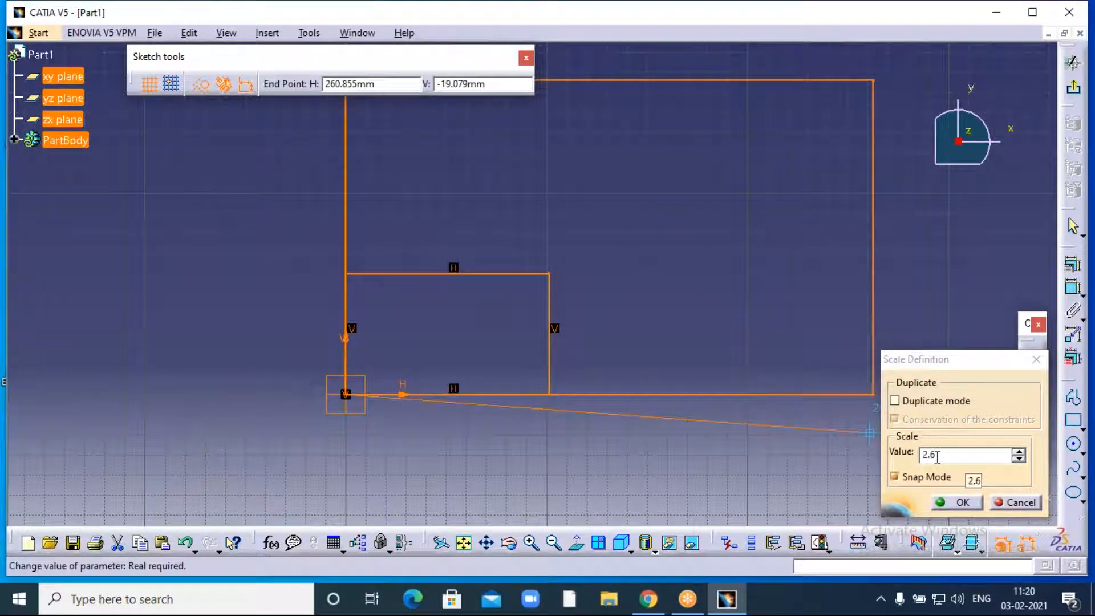
double_click(936, 456)
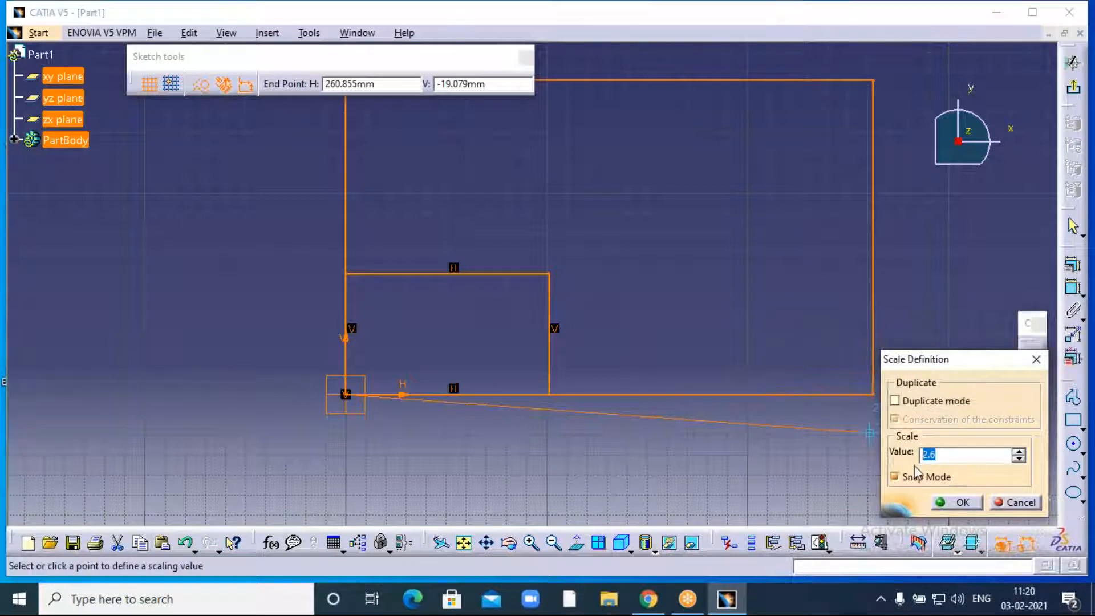
text(2)
click(962, 502)
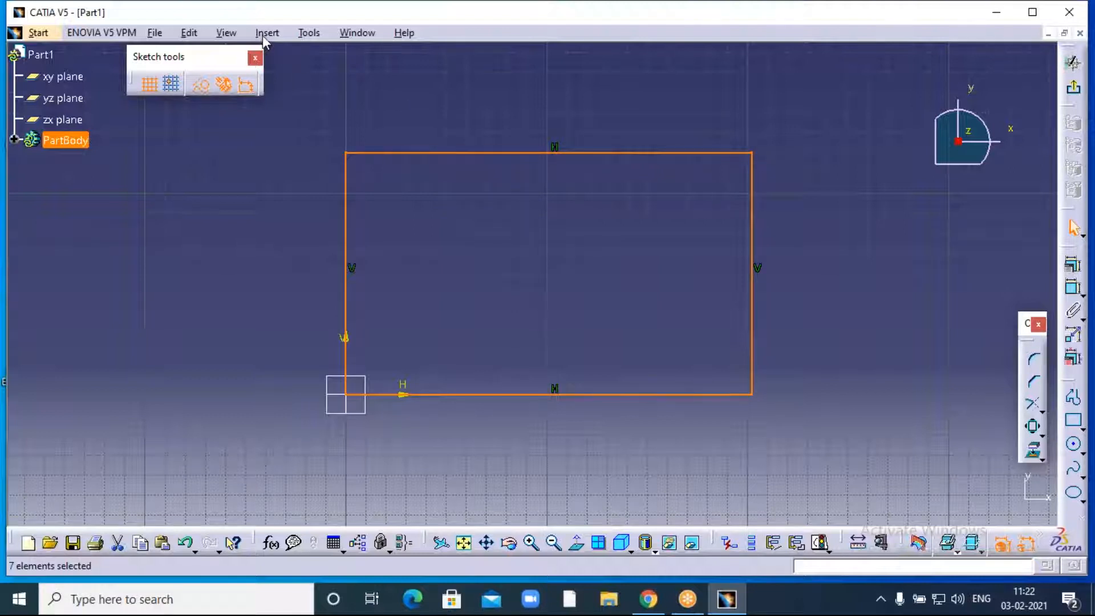
- Scale the rectangle by 0.5 about its lower-left corner at the origin
click(1033, 426)
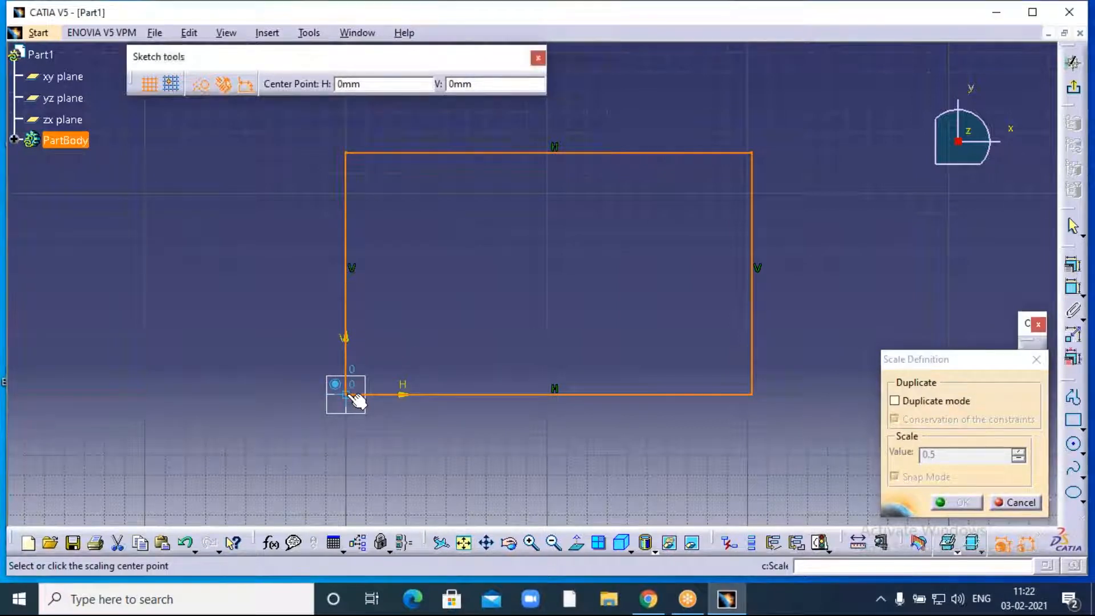
click(351, 395)
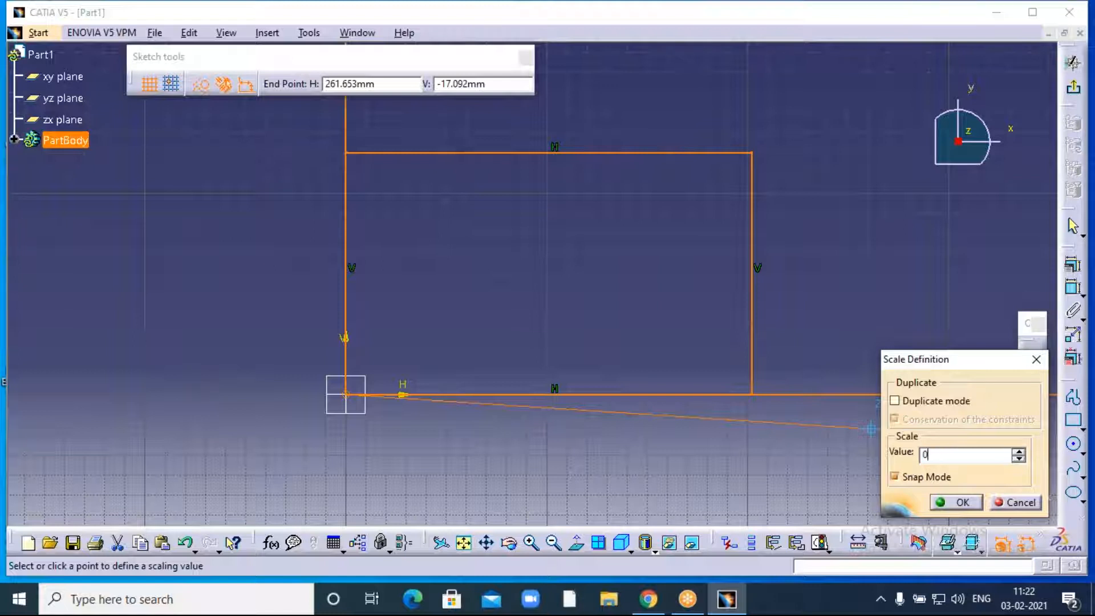
text(5)
click(960, 503)
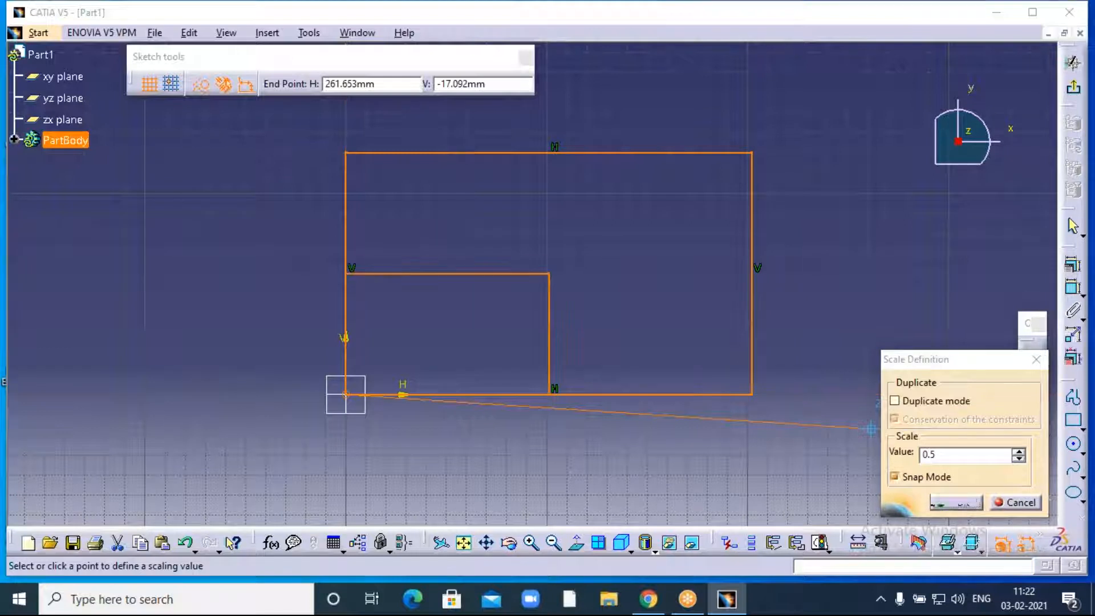
click(778, 28)
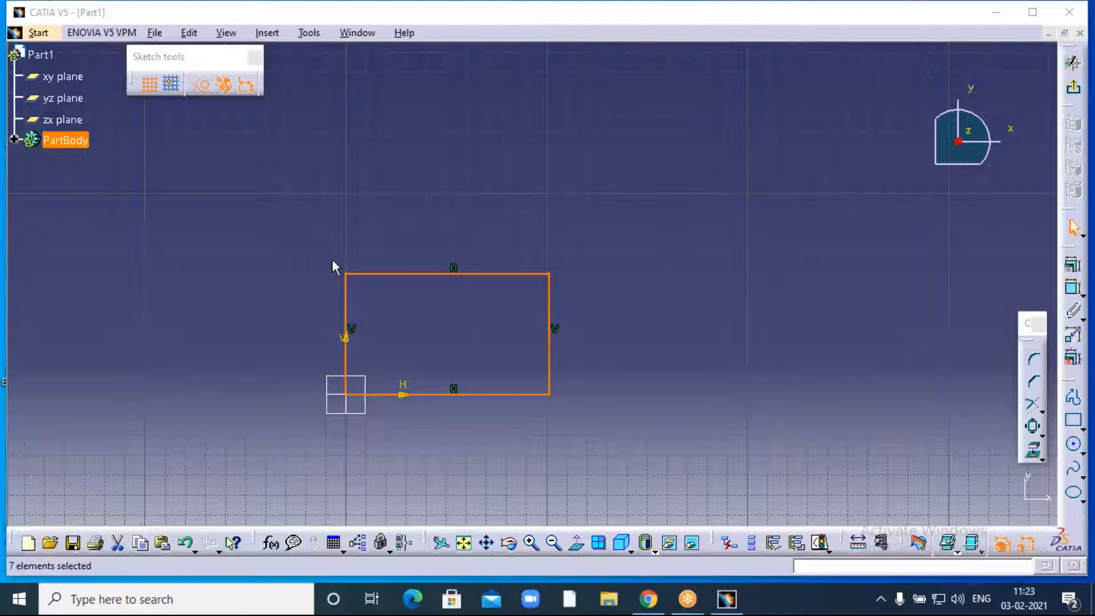
- Scale the rectangle by a factor of 6 about the sketch origin
click(1033, 425)
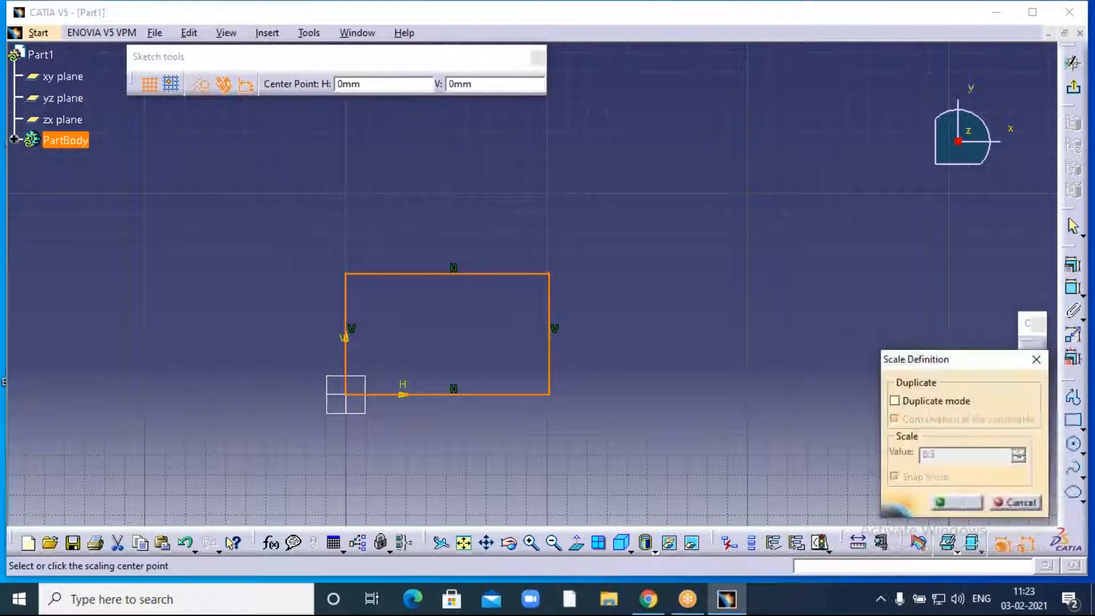
click(349, 395)
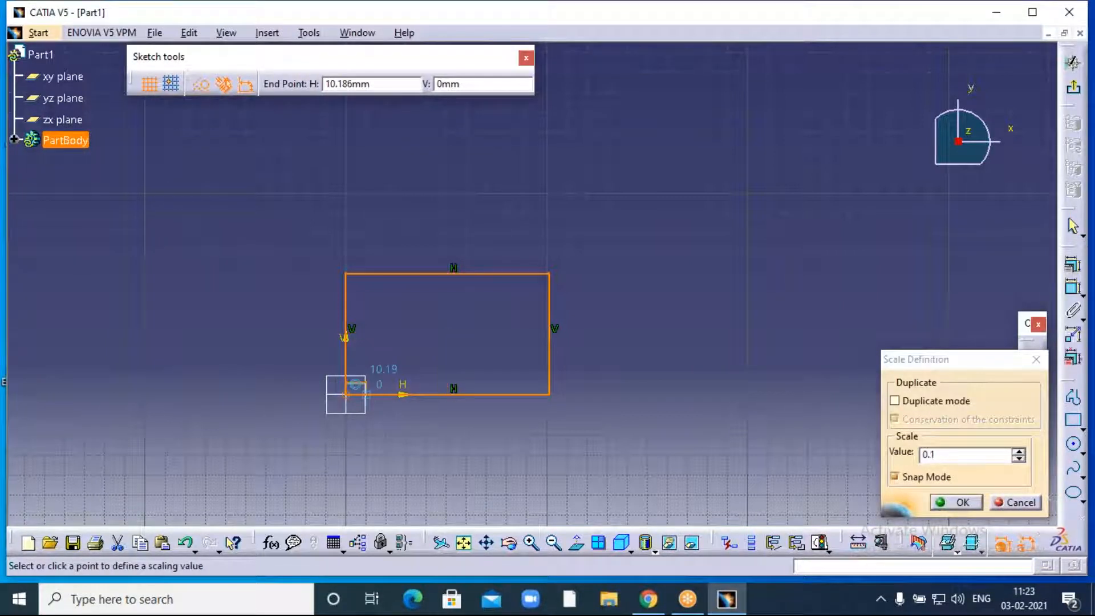
double_click(946, 454)
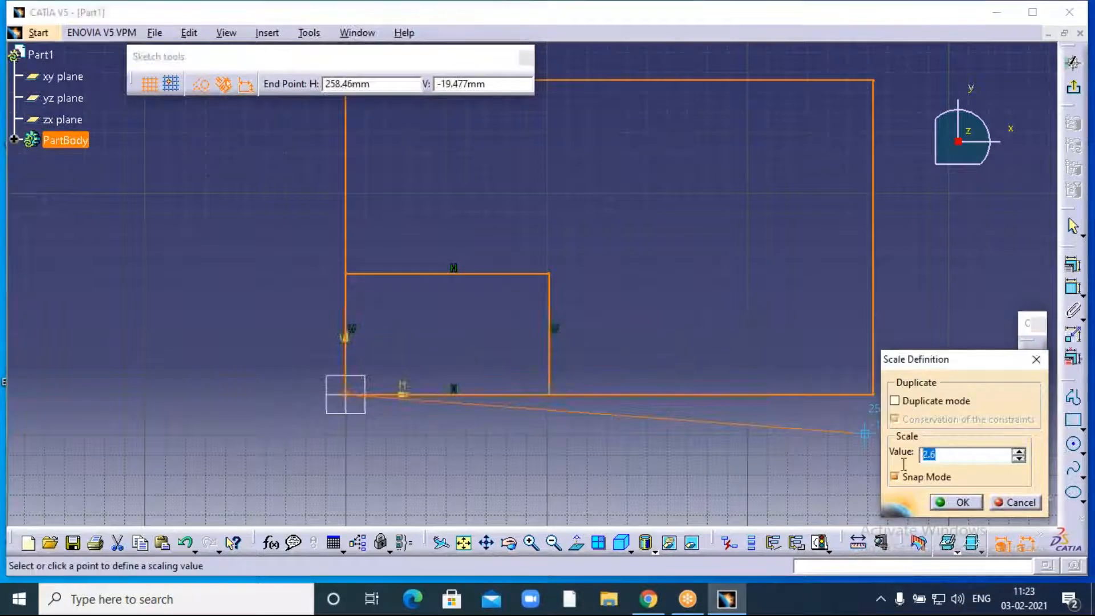
text(6)
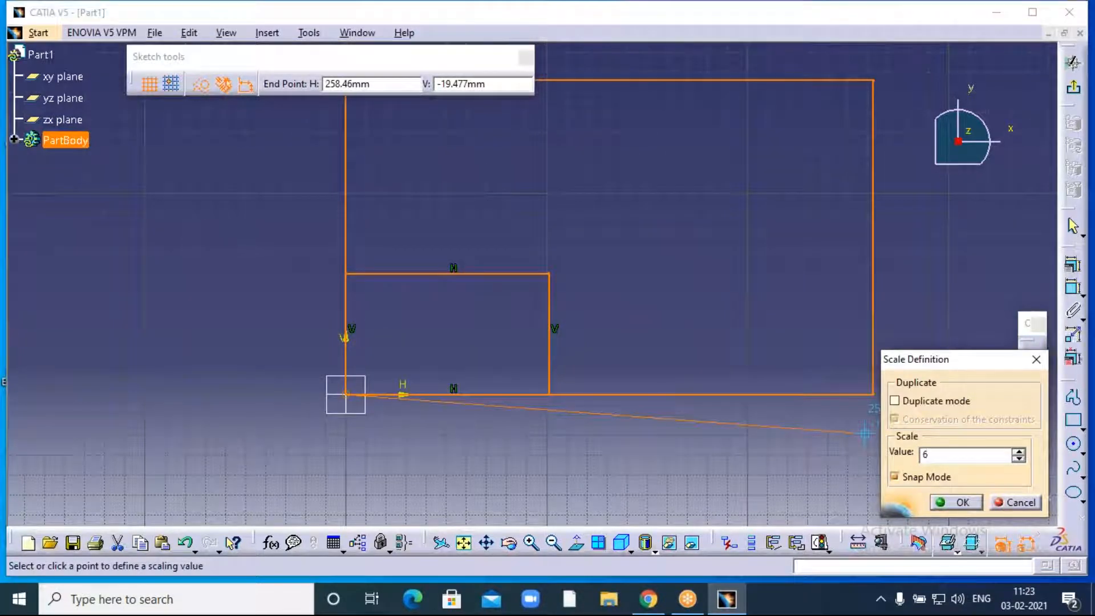
click(956, 501)
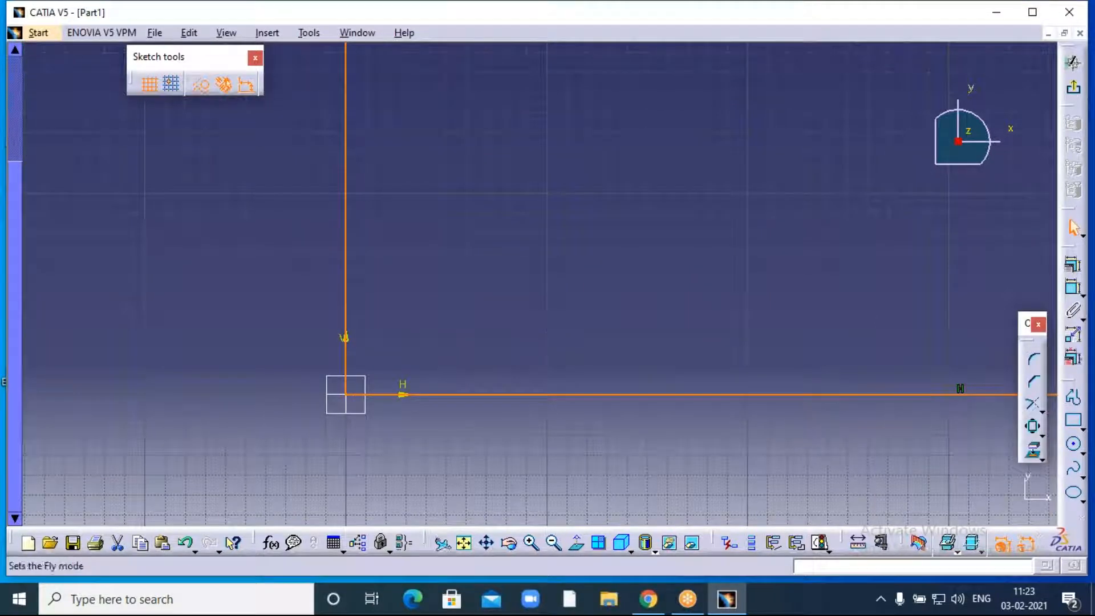
- Zoom out and pan to frame the whole enlarged rectangle
click(553, 544)
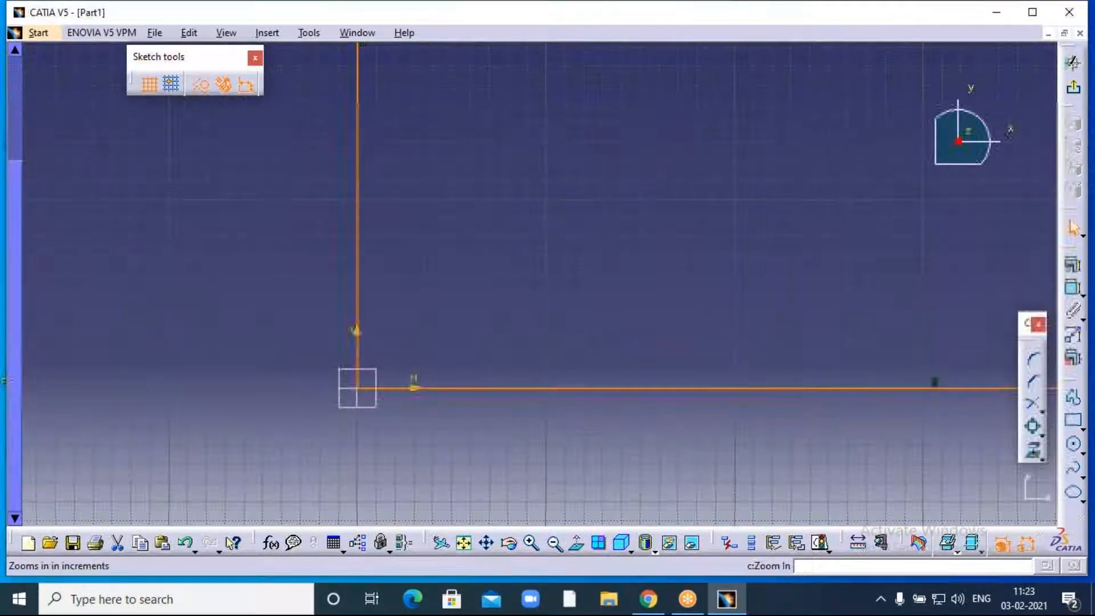
click(553, 544)
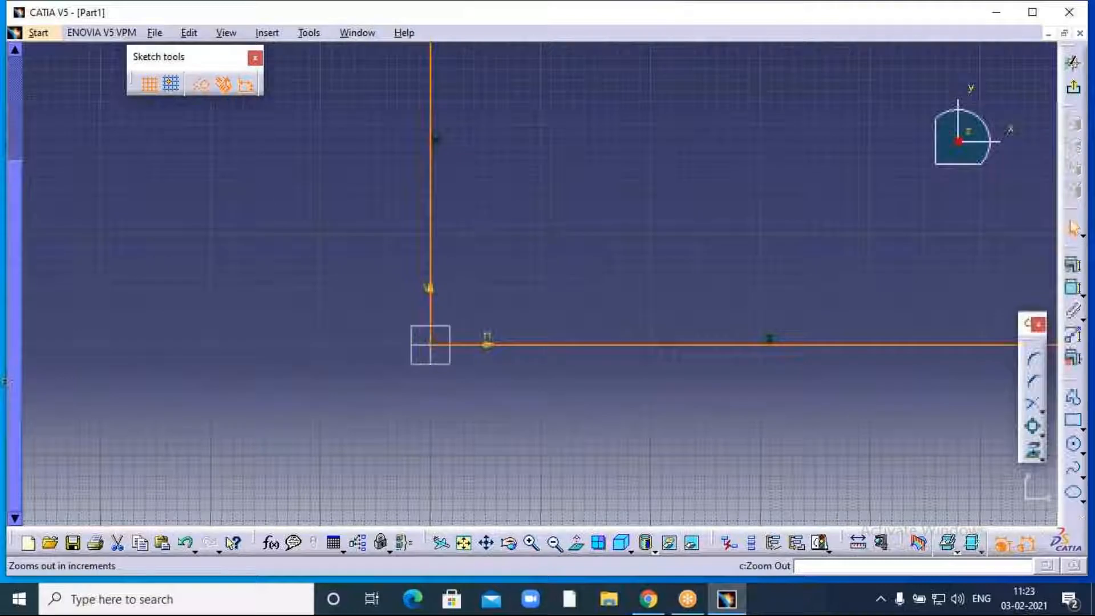
click(553, 544)
click(553, 543)
middle_drag(592, 299, 560, 445)
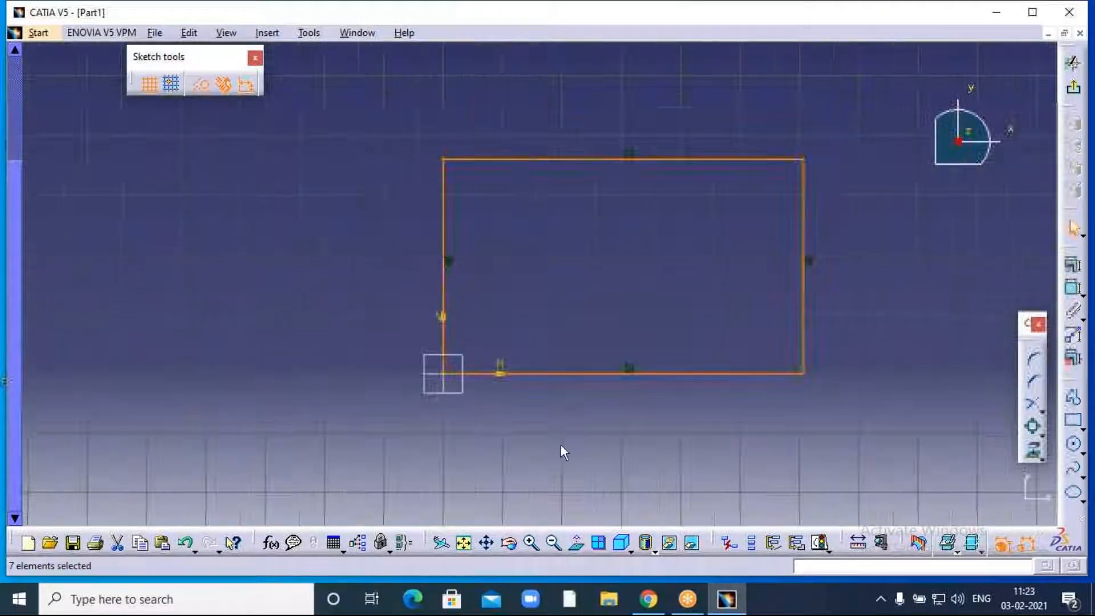
click(530, 543)
middle_drag(514, 353, 398, 385)
click(1032, 427)
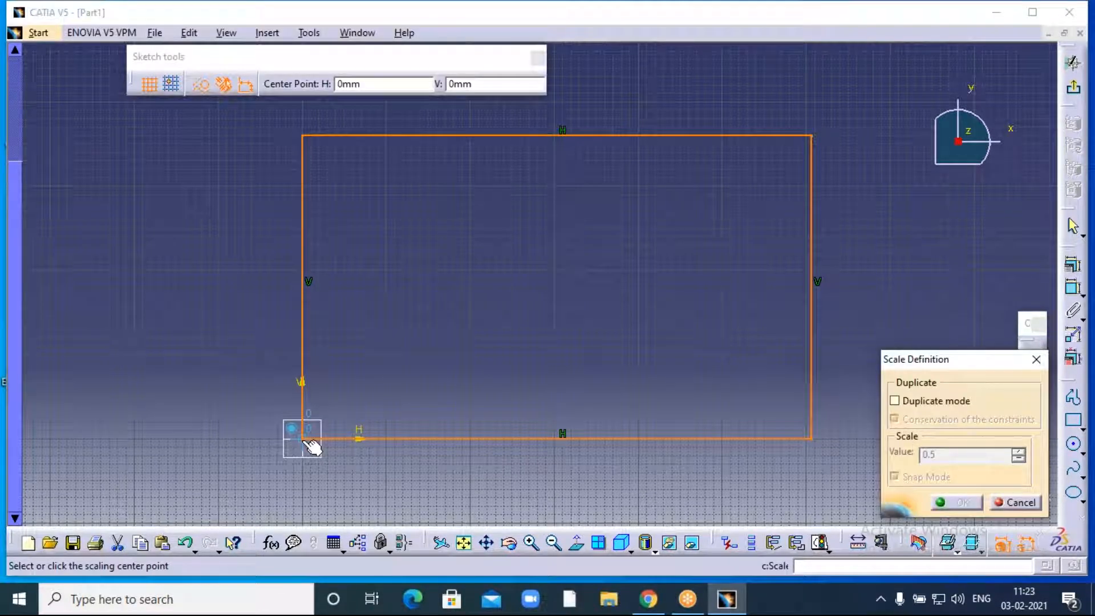
- Scale the rectangle by 1/6 about its corner at the origin
click(311, 447)
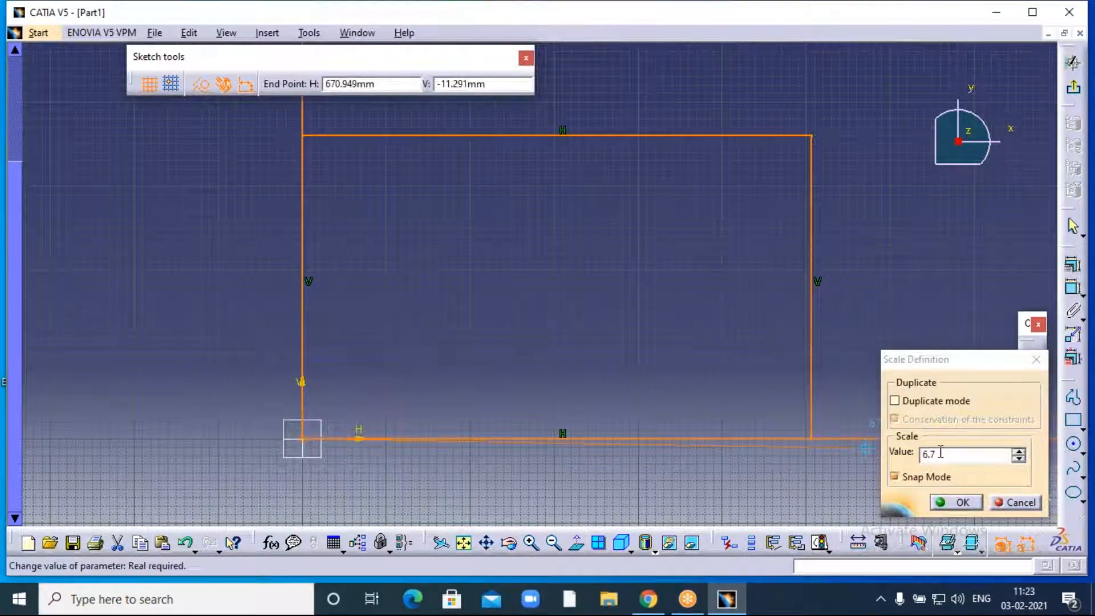
drag(940, 454, 910, 463)
text(1)
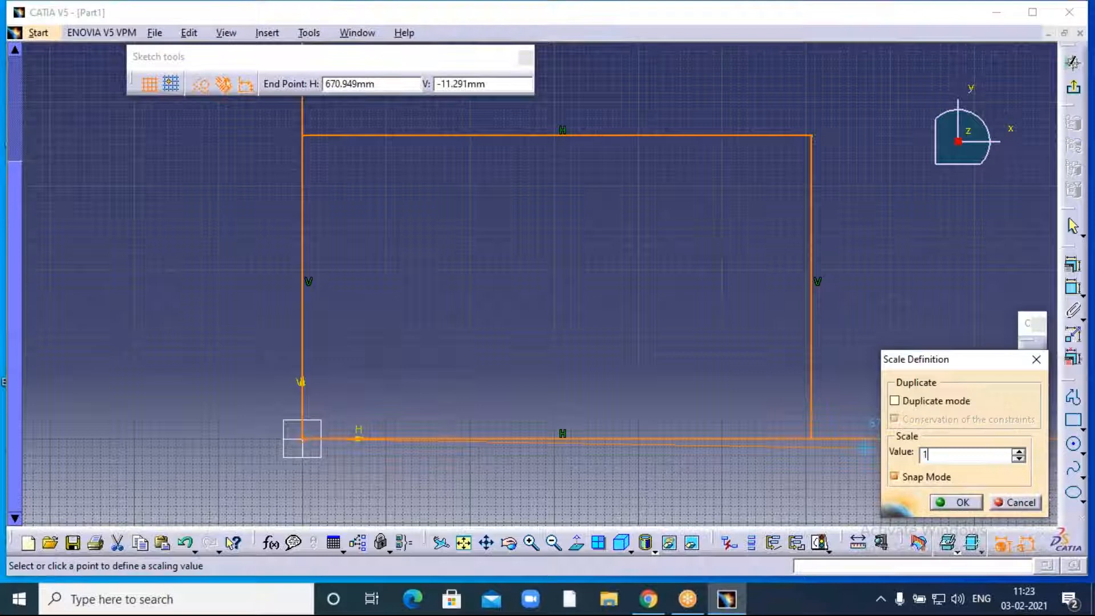
text(/6)
click(962, 502)
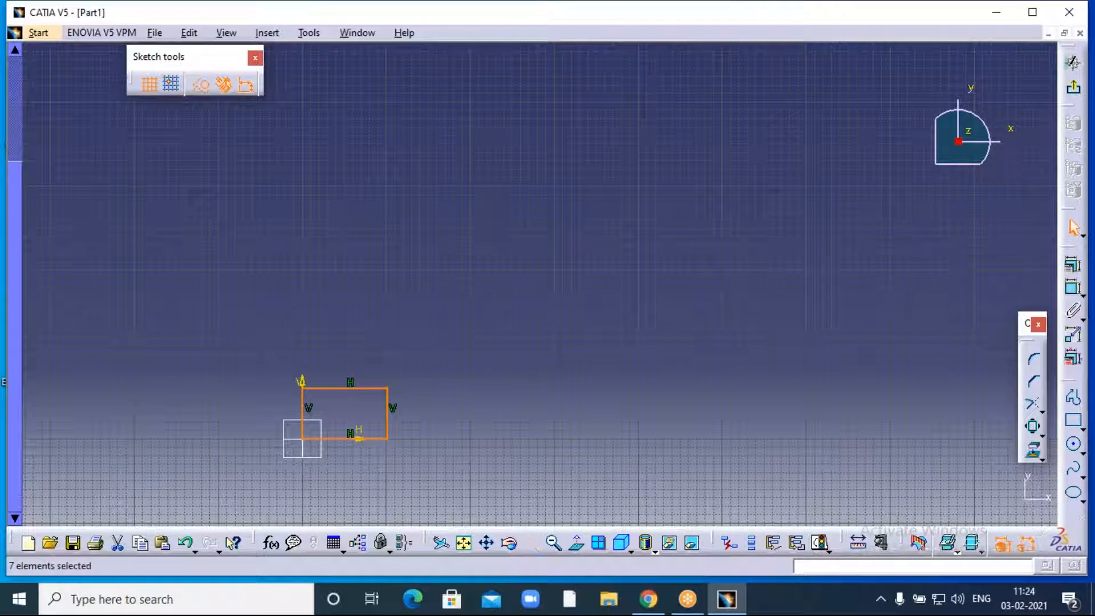
- Zoom in and pan until the small rectangle fills the middle of the view, then deselect it
click(530, 542)
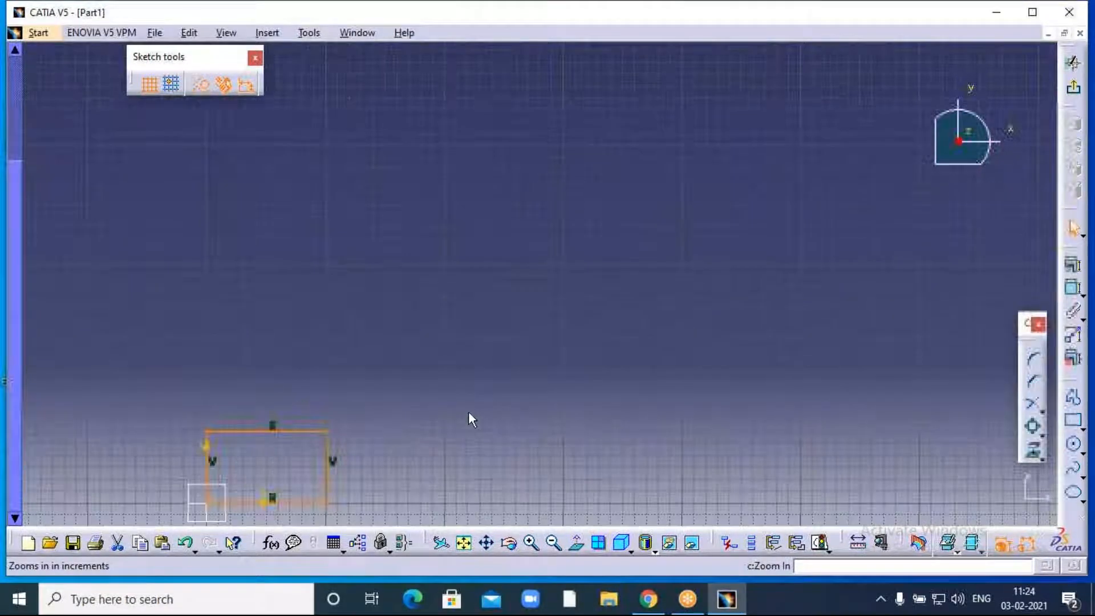
middle_drag(467, 412, 717, 239)
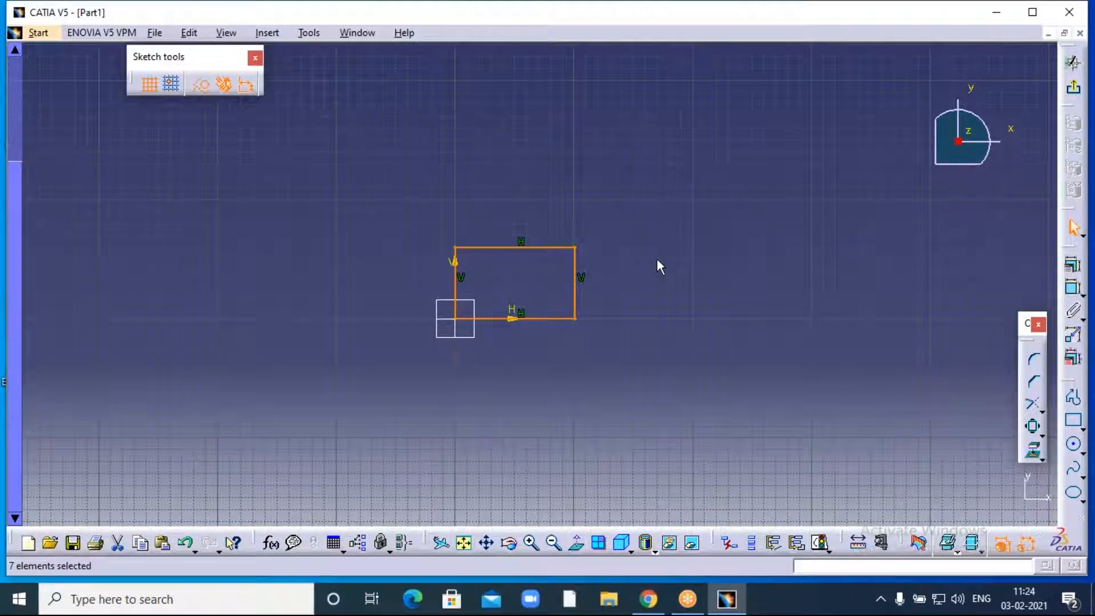
click(531, 542)
click(530, 542)
click(531, 542)
click(531, 542)
click(531, 542)
click(531, 542)
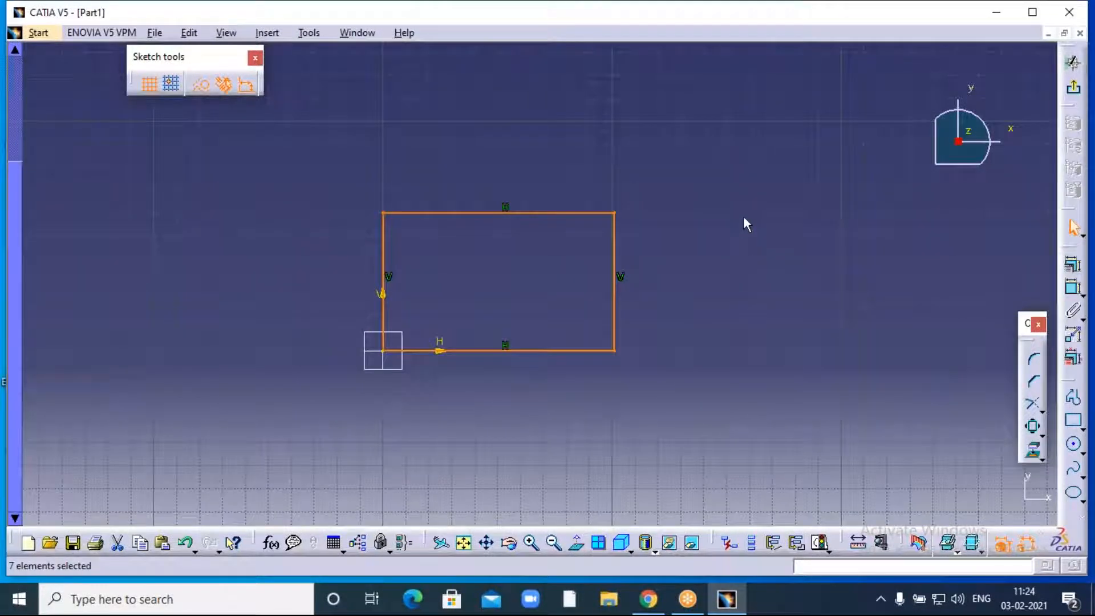
click(591, 220)
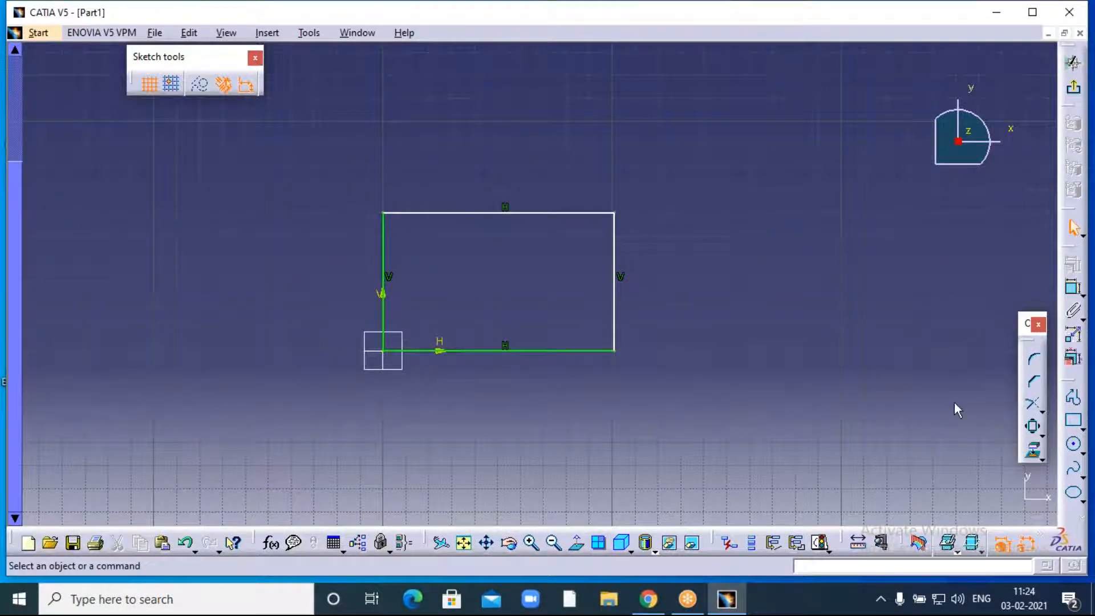
- Box-select every element of the sketch and launch the Scale command on it
click(1042, 436)
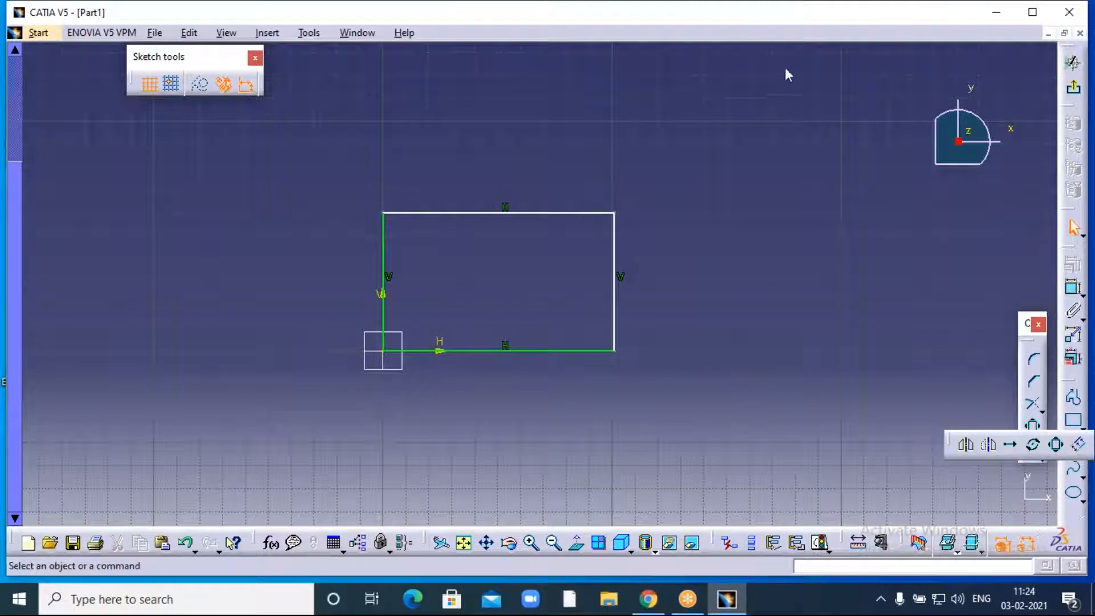
click(772, 26)
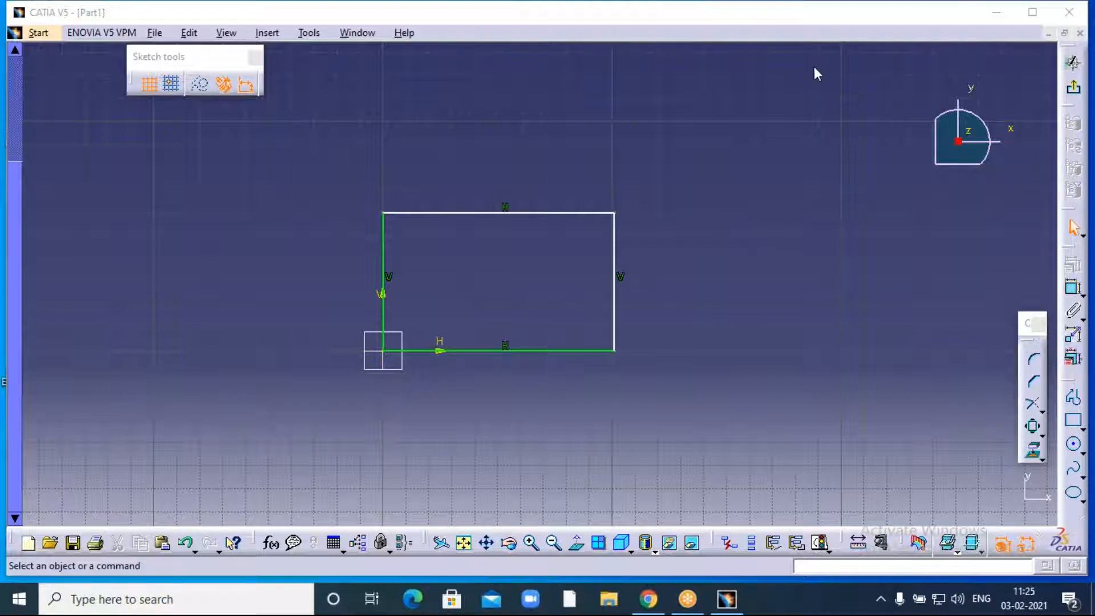
mouse_move(335, 184)
mouse_down()
mouse_move(530, 342)
mouse_move(658, 414)
mouse_up()
click(1033, 426)
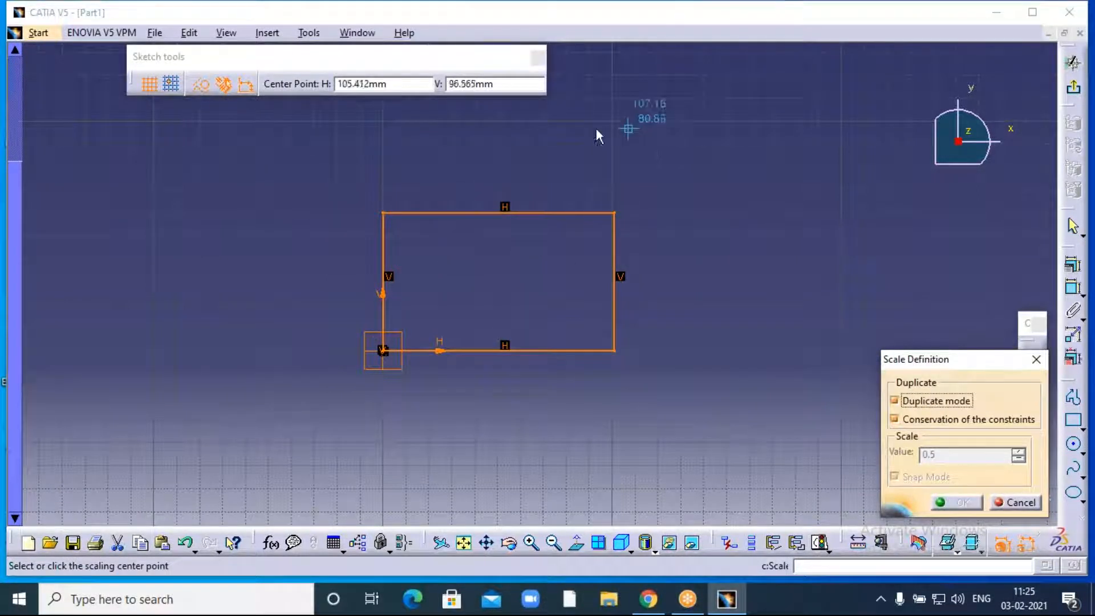
- Create a duplicate of the rectangle scaled by 3 about the sketch origin
click(389, 352)
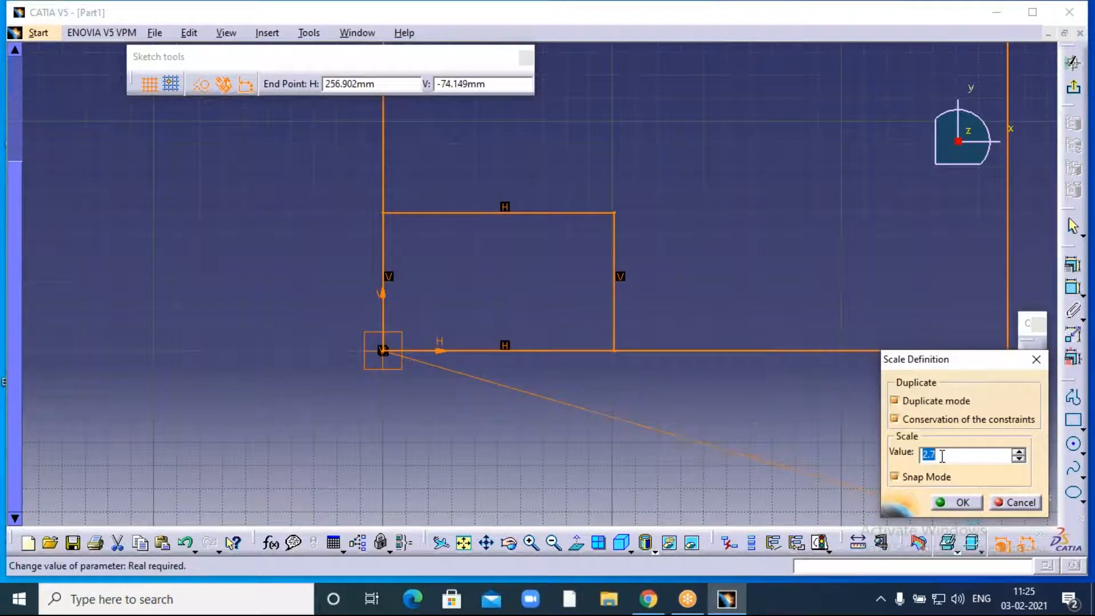
text(3)
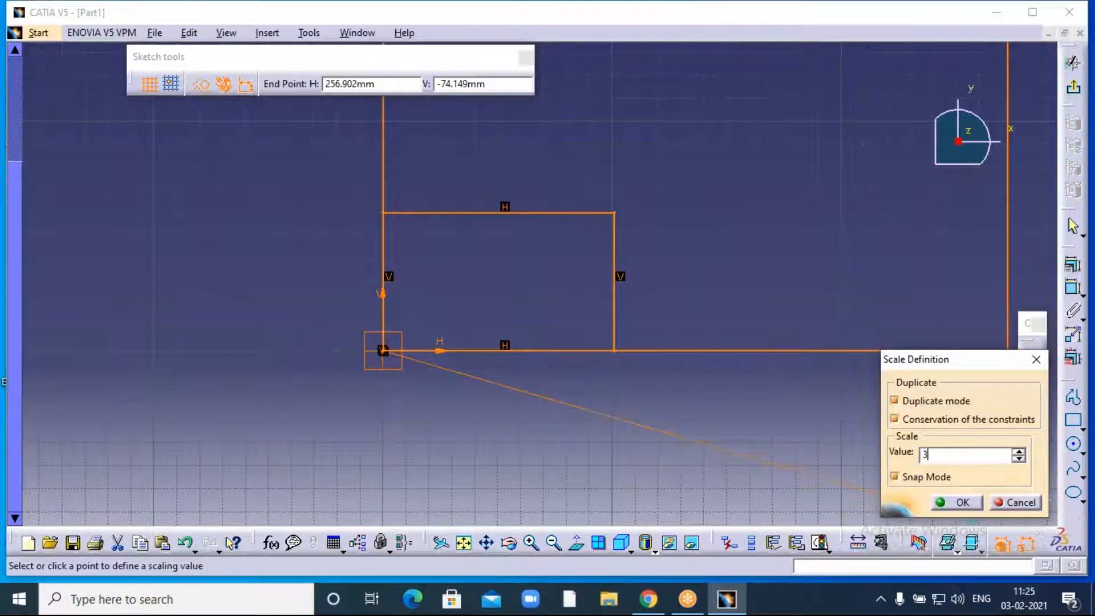
click(963, 502)
click(553, 542)
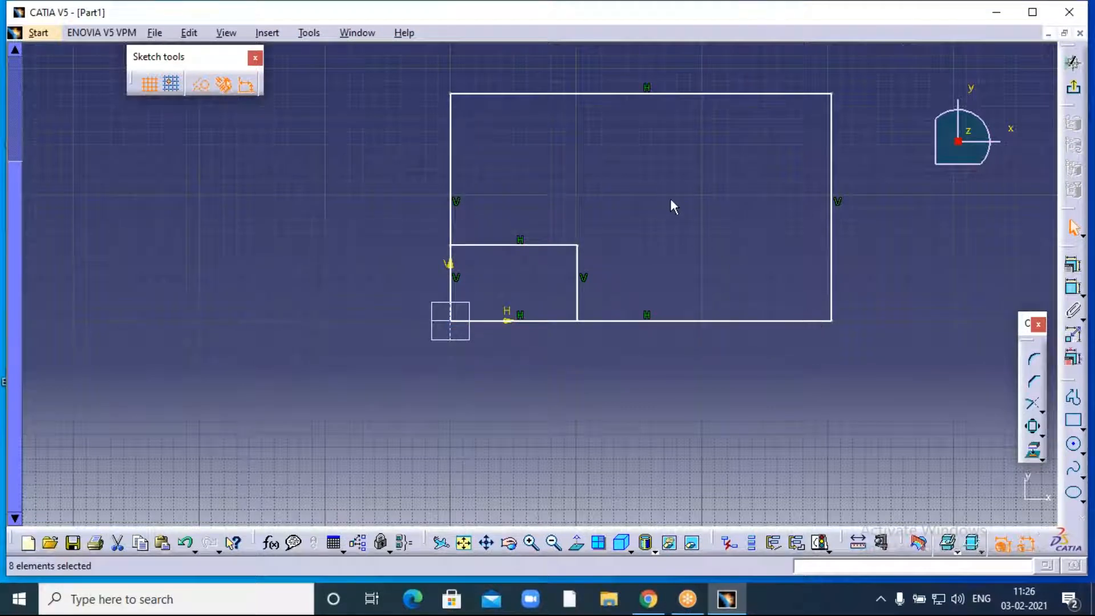
- Box-select both rectangles with their constraints and delete them
middle_drag(651, 196, 602, 255)
drag(366, 74, 830, 411)
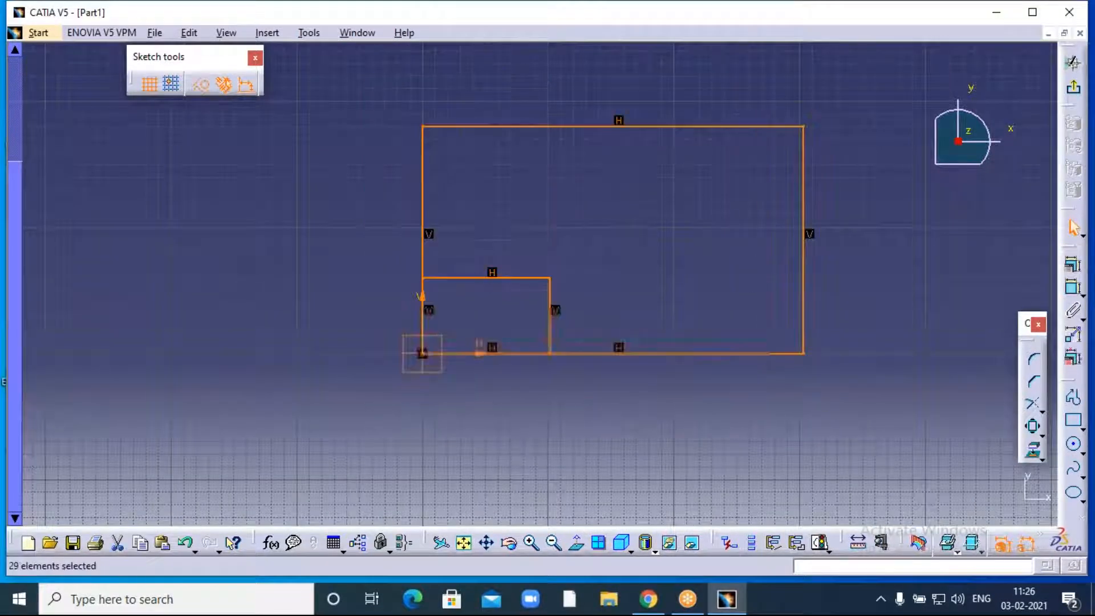
key(Delete)
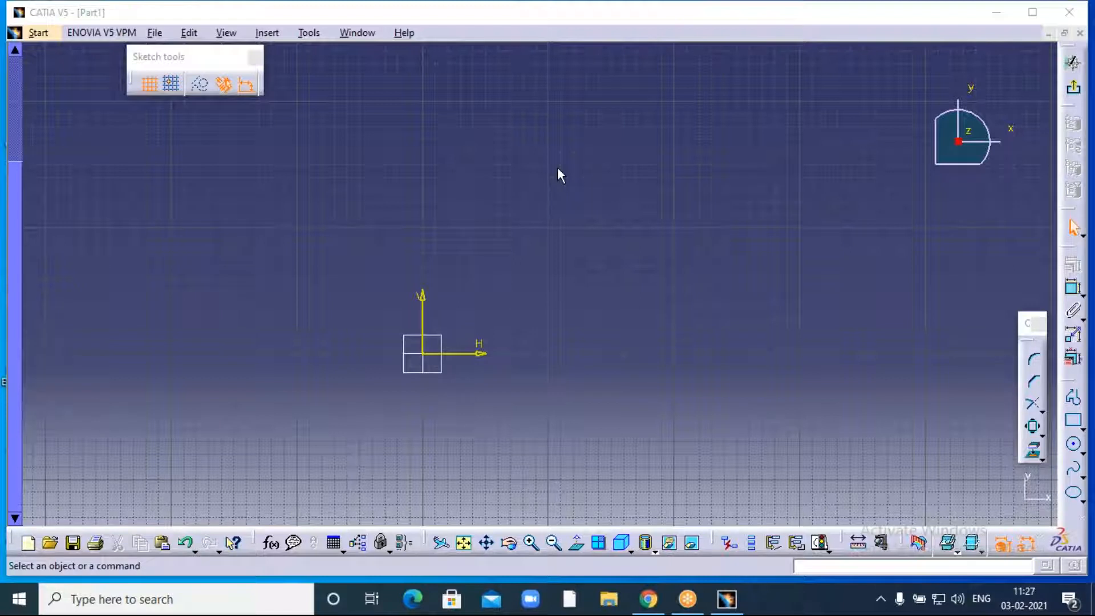
- Draw one vertical line above and right of the origin with the Profile tool, then select it
click(641, 108)
click(535, 542)
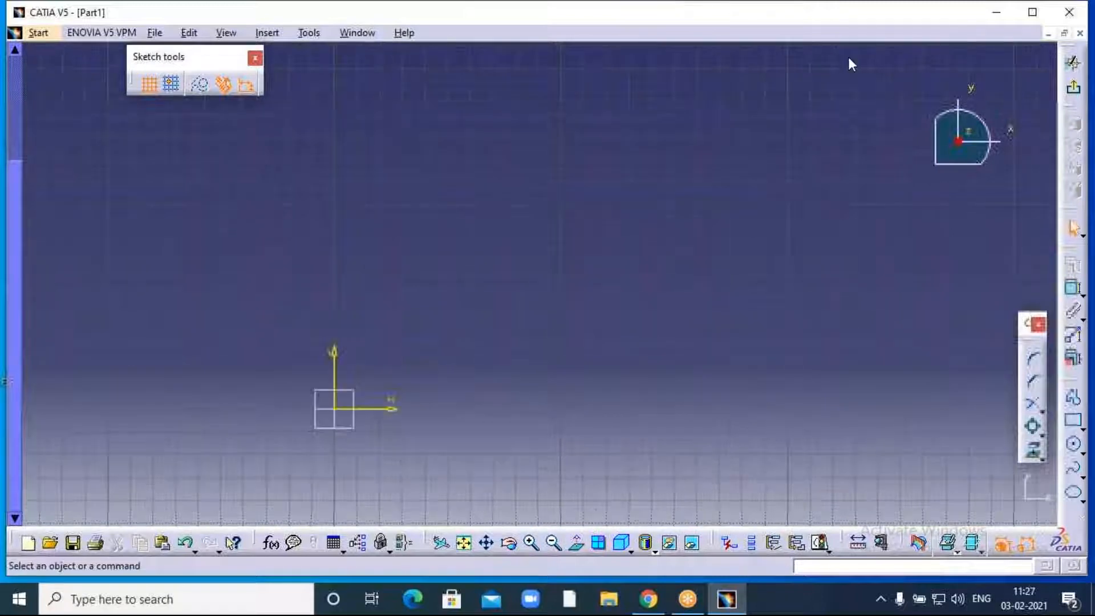
click(805, 66)
click(1073, 397)
click(504, 145)
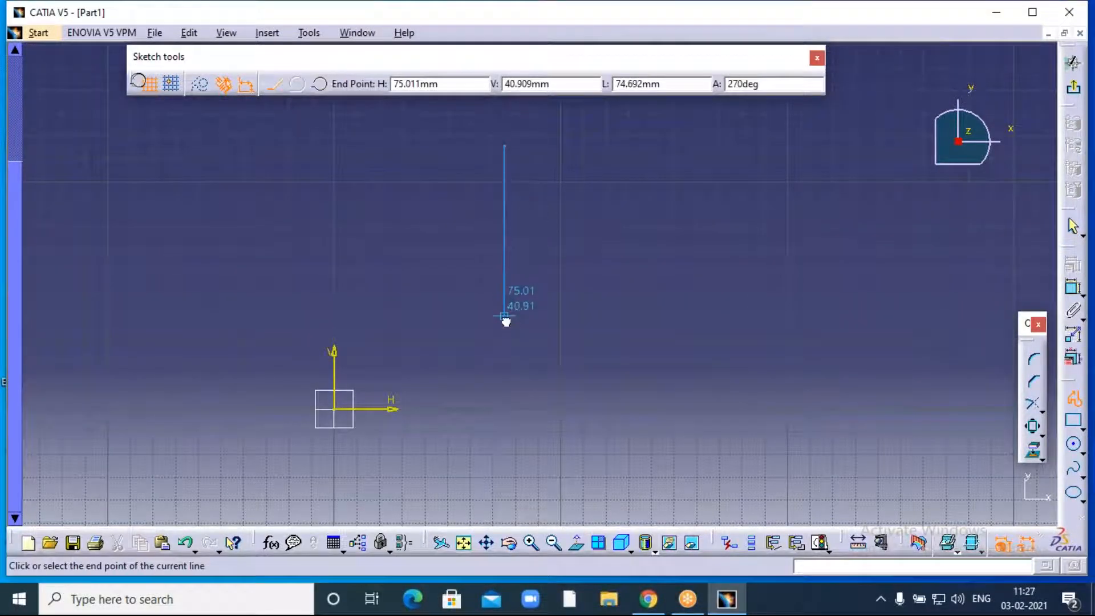
click(505, 312)
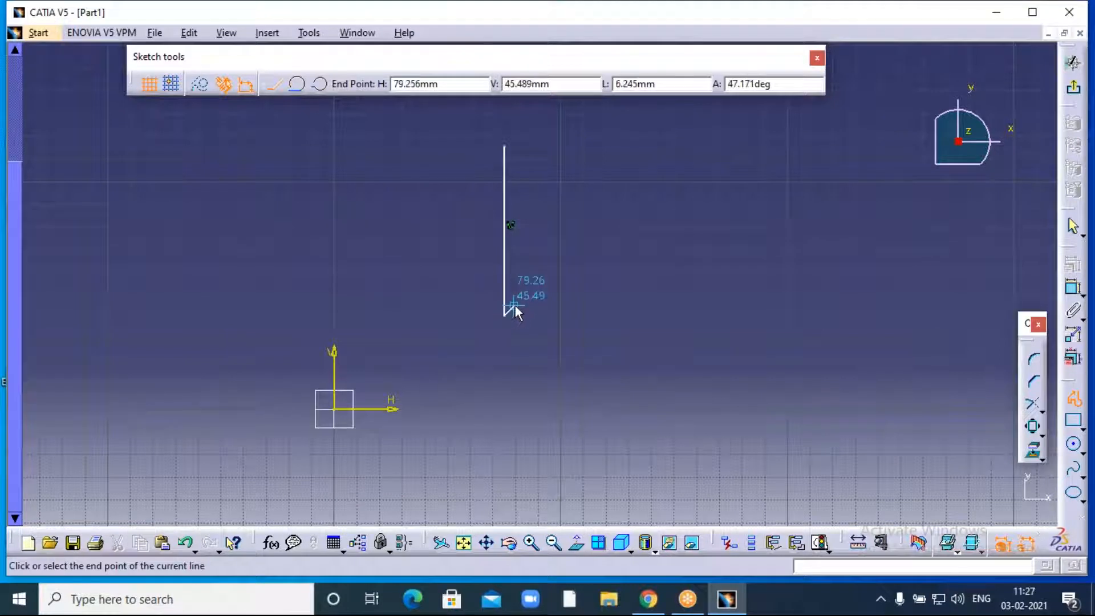
double_click(515, 306)
click(529, 294)
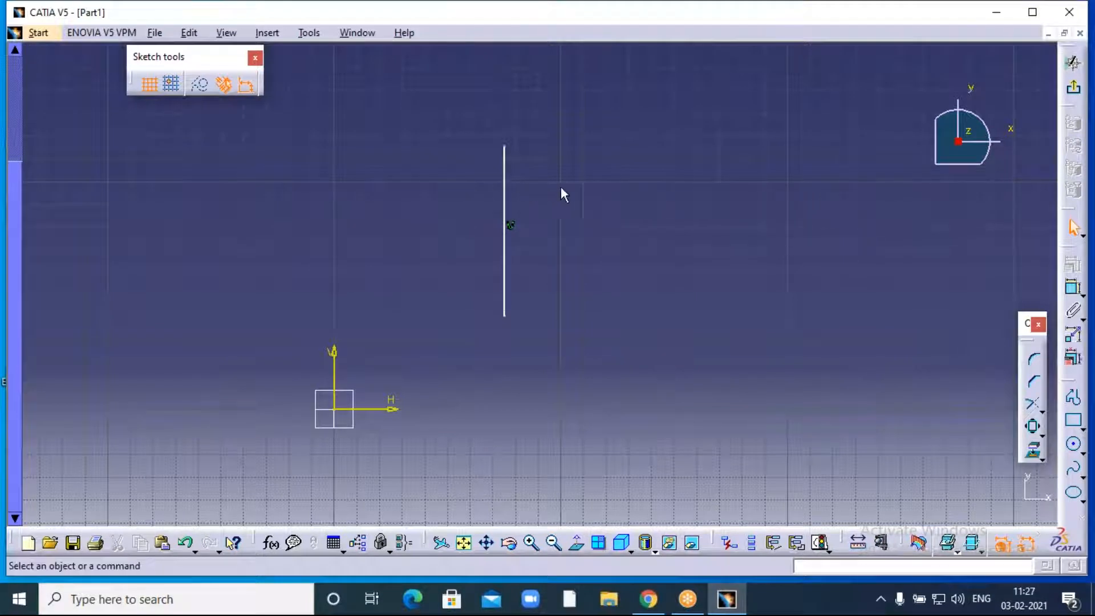
click(506, 178)
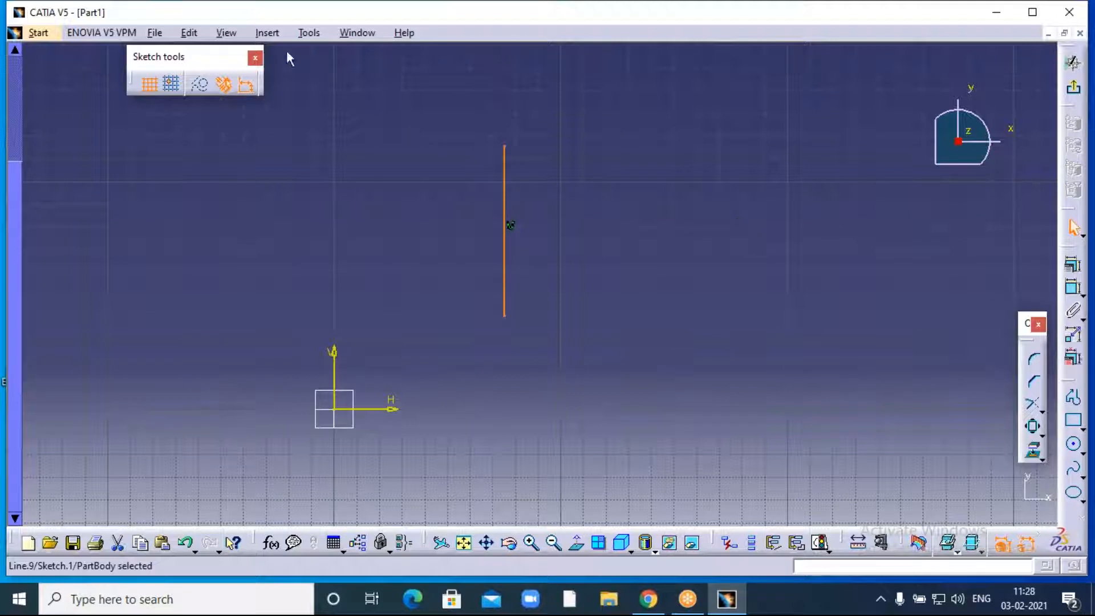
- Offset the vertical line via Insert > Operation > Transformation > Offset with 10 instances, 5 mm apart
click(268, 36)
mouse_move(307, 113)
mouse_move(398, 166)
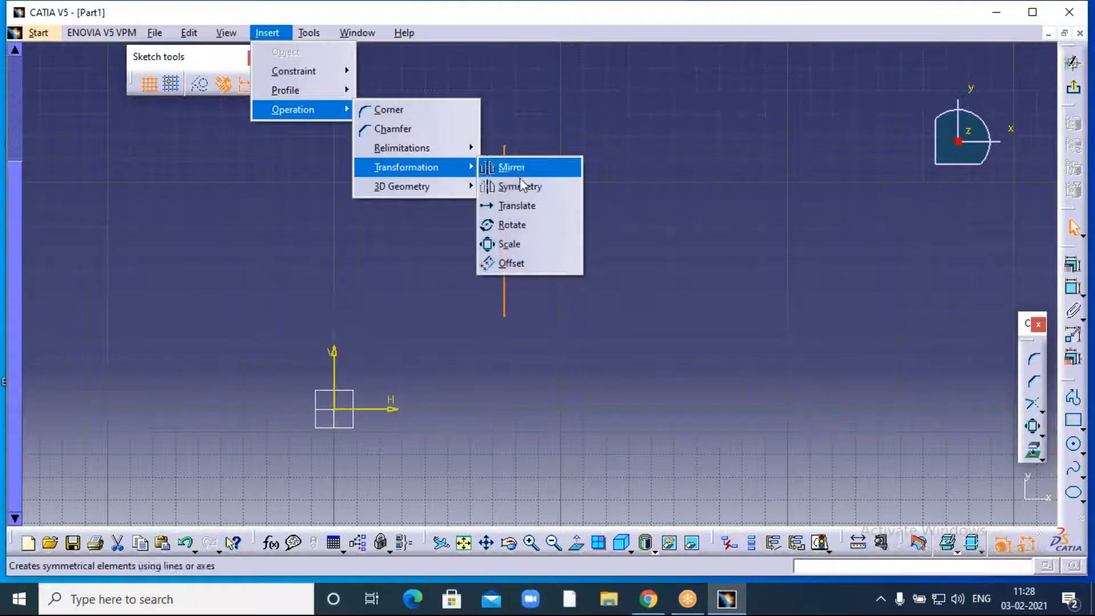
click(511, 264)
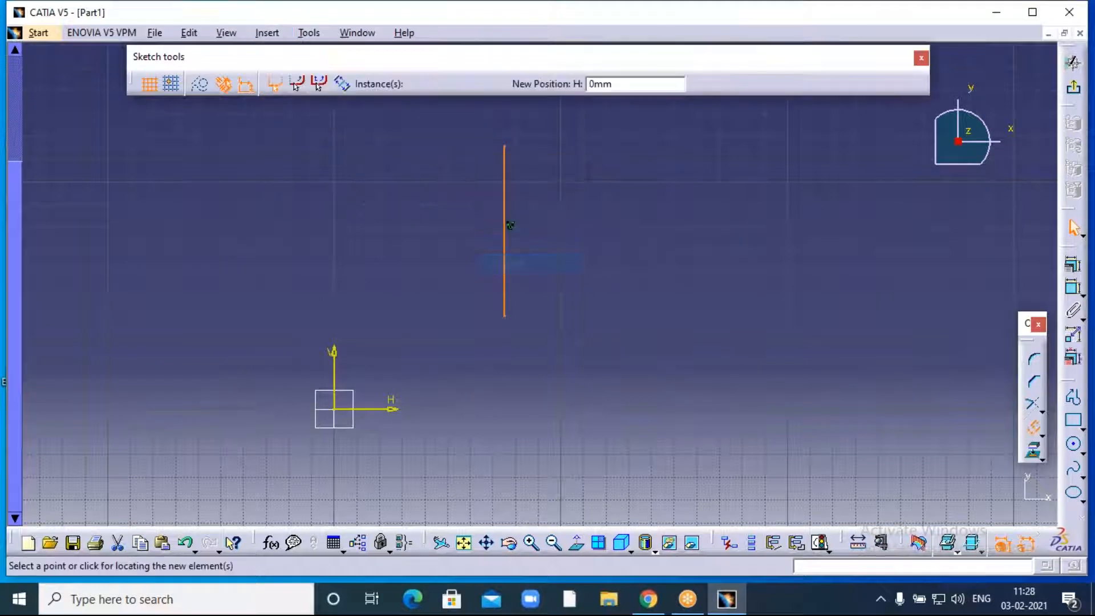
drag(425, 84, 407, 86)
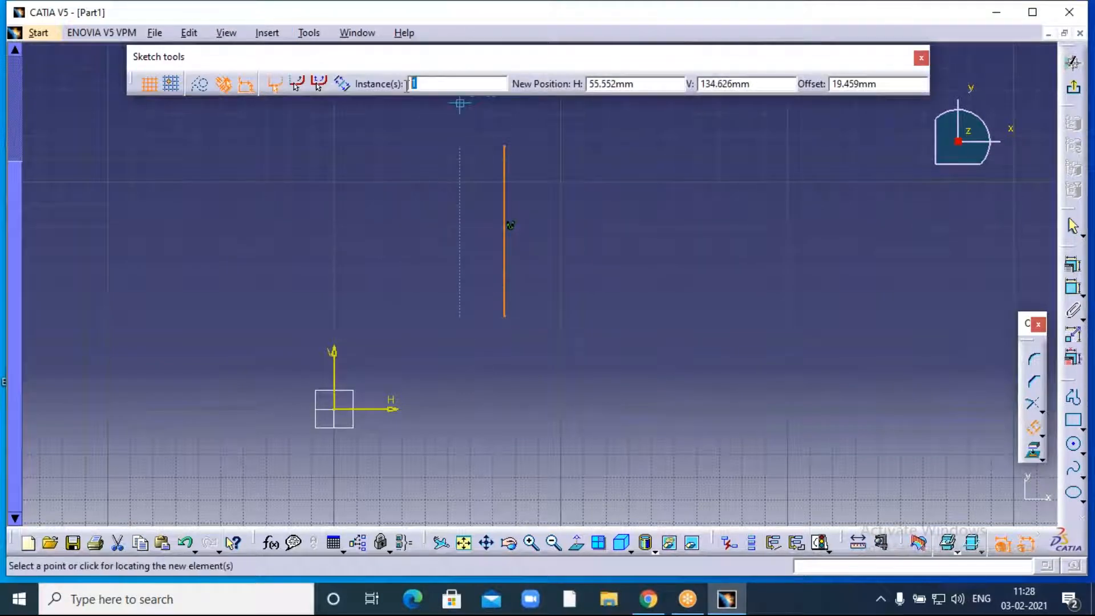
text(0)
drag(888, 84, 832, 84)
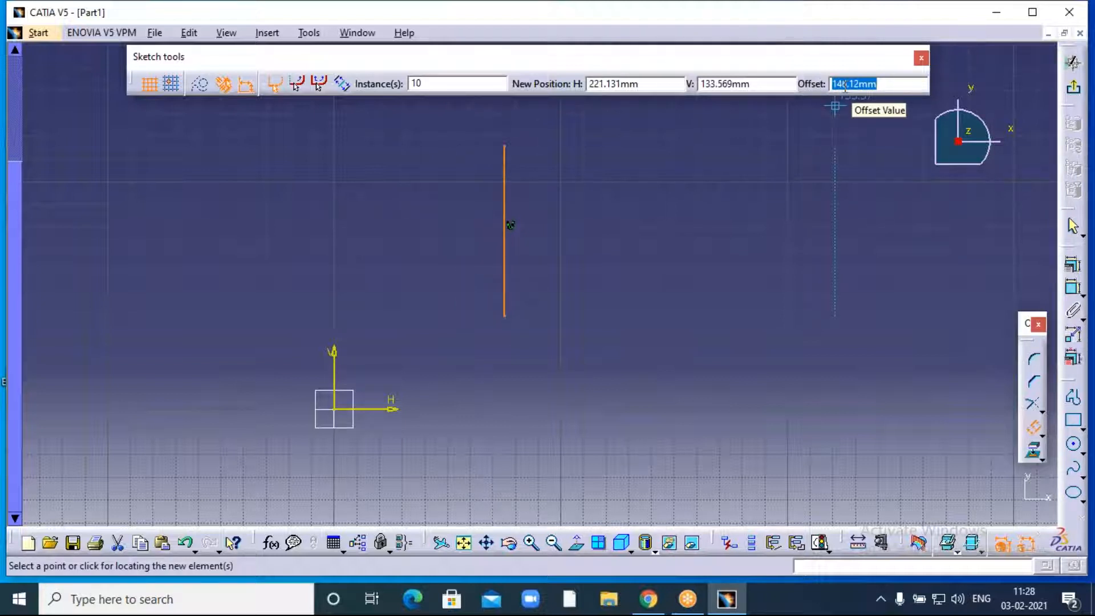
text(50.365)
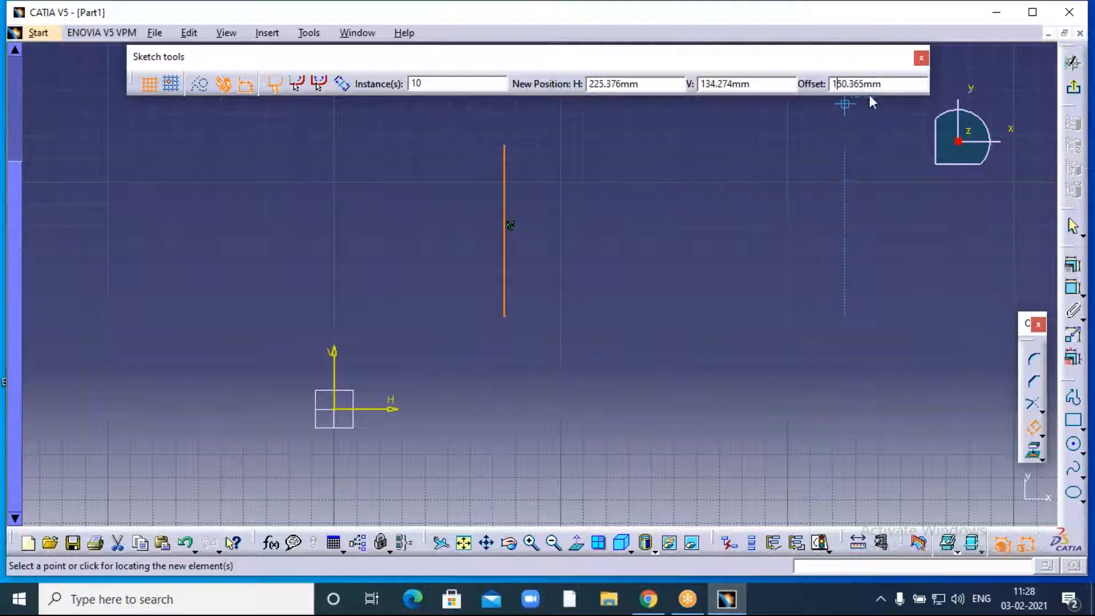
drag(886, 86, 828, 88)
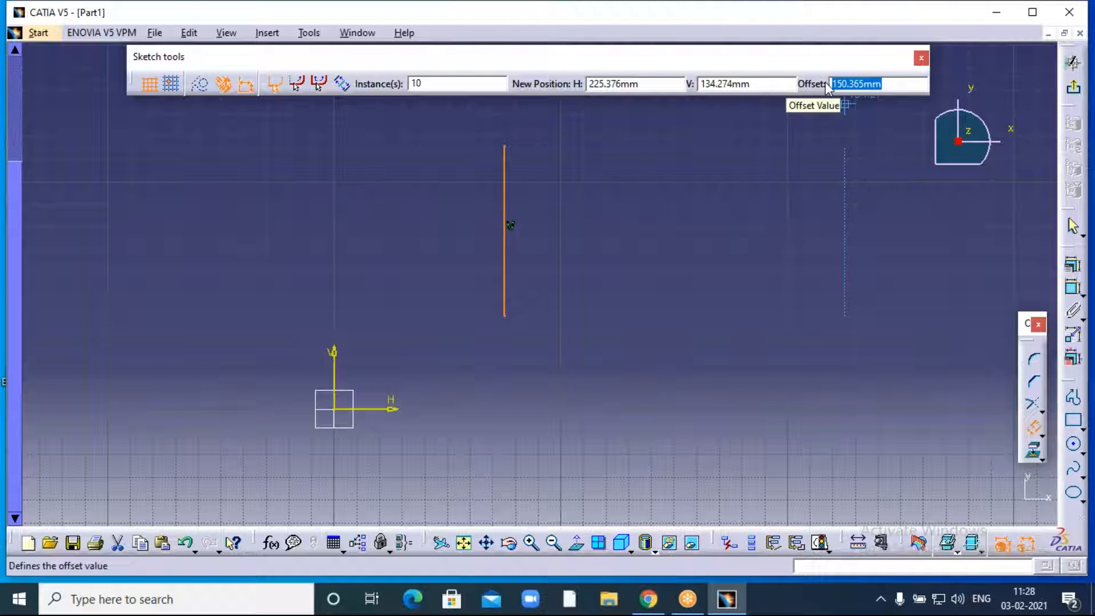
text(5)
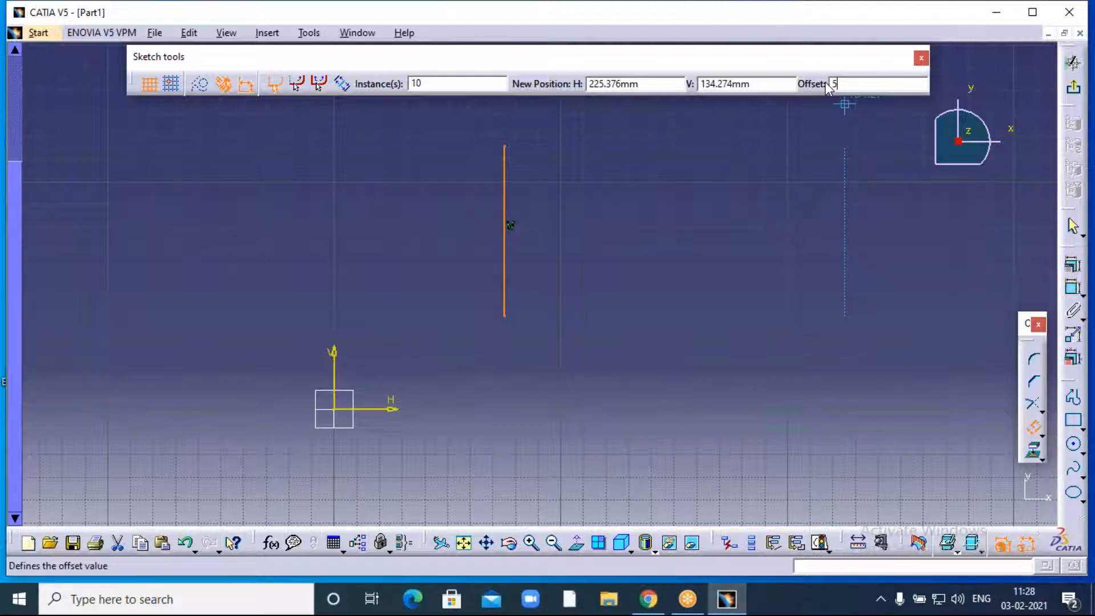
key(Return)
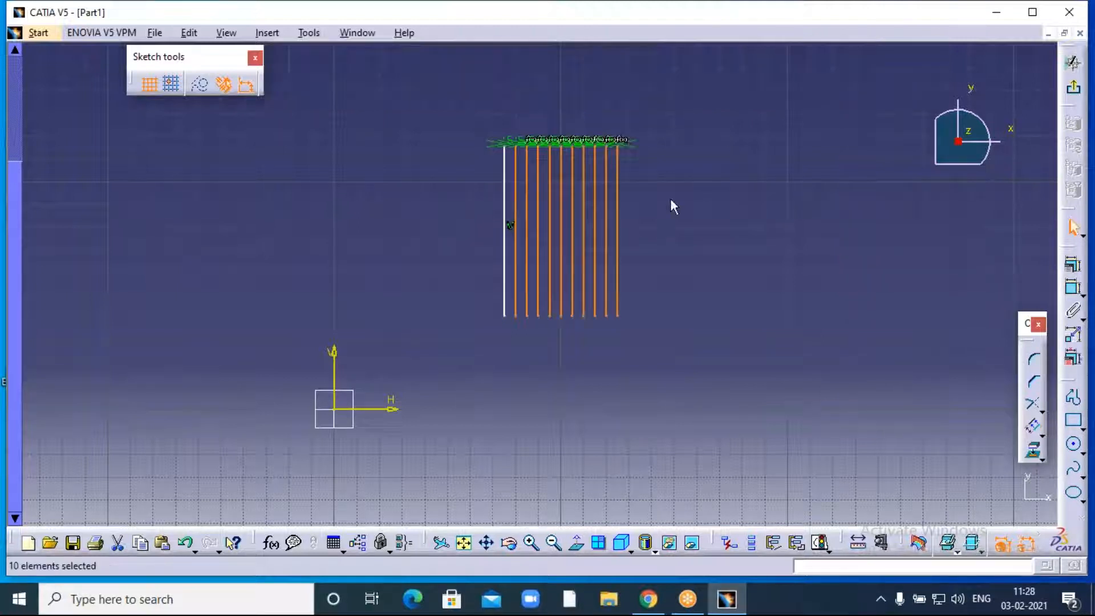
click(649, 229)
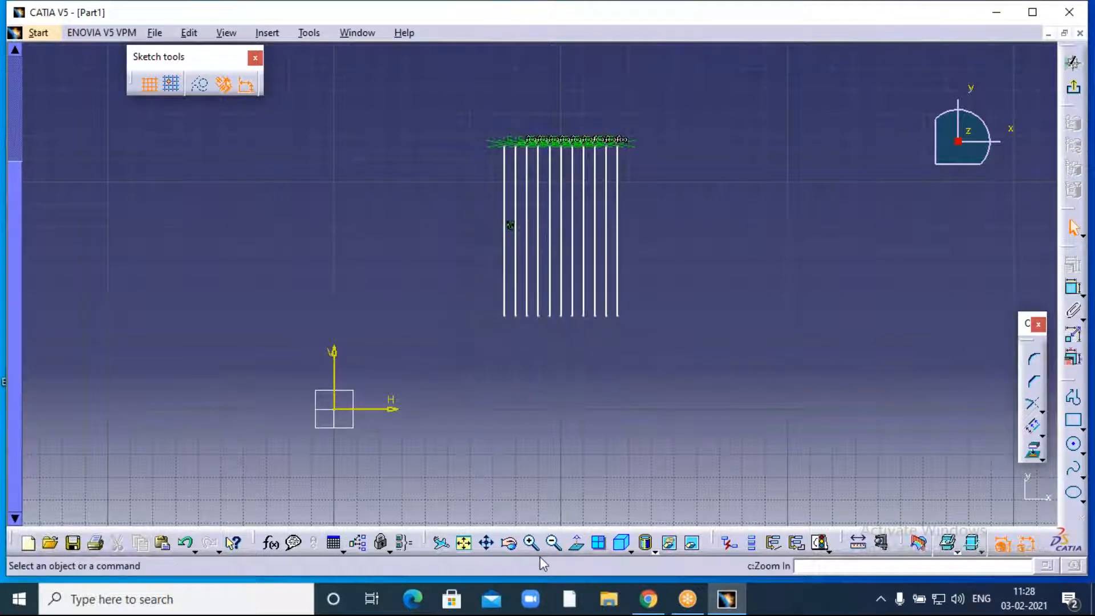
click(531, 542)
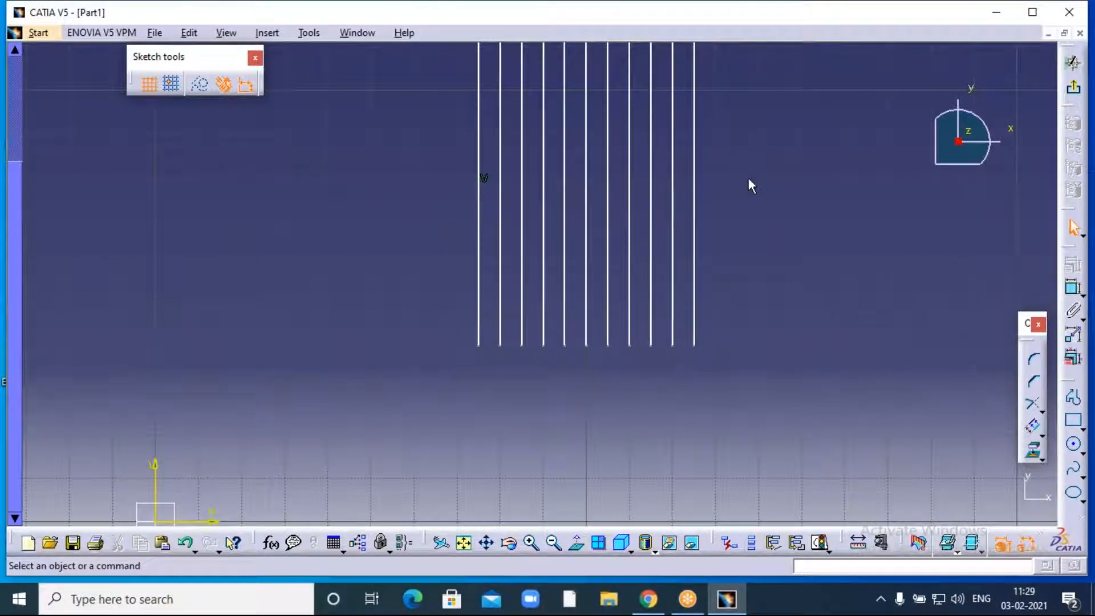
middle_drag(747, 196, 747, 264)
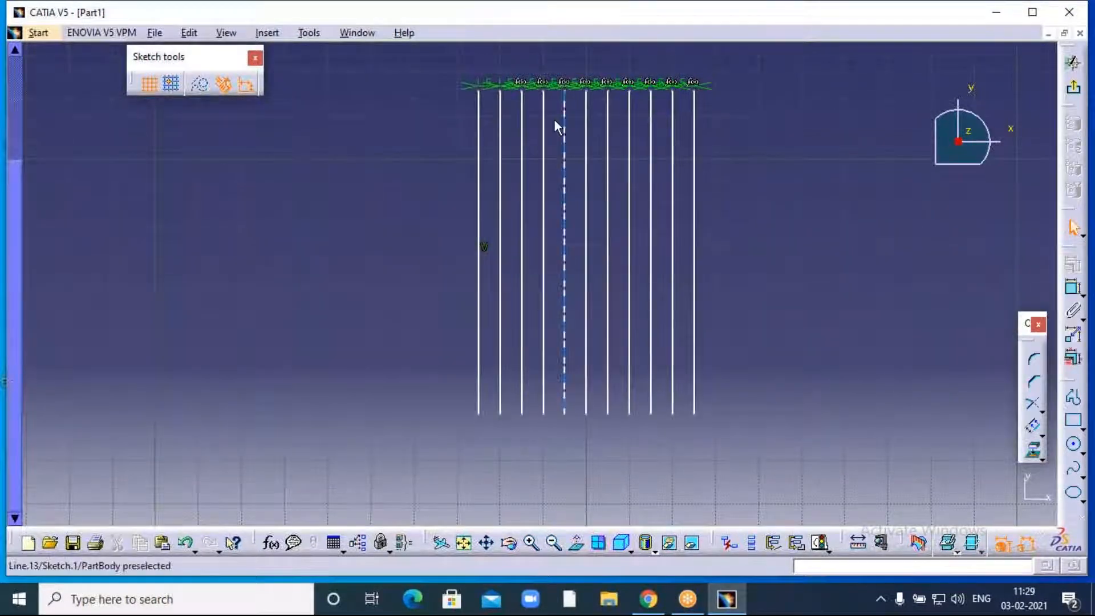
middle_drag(532, 283, 653, 288)
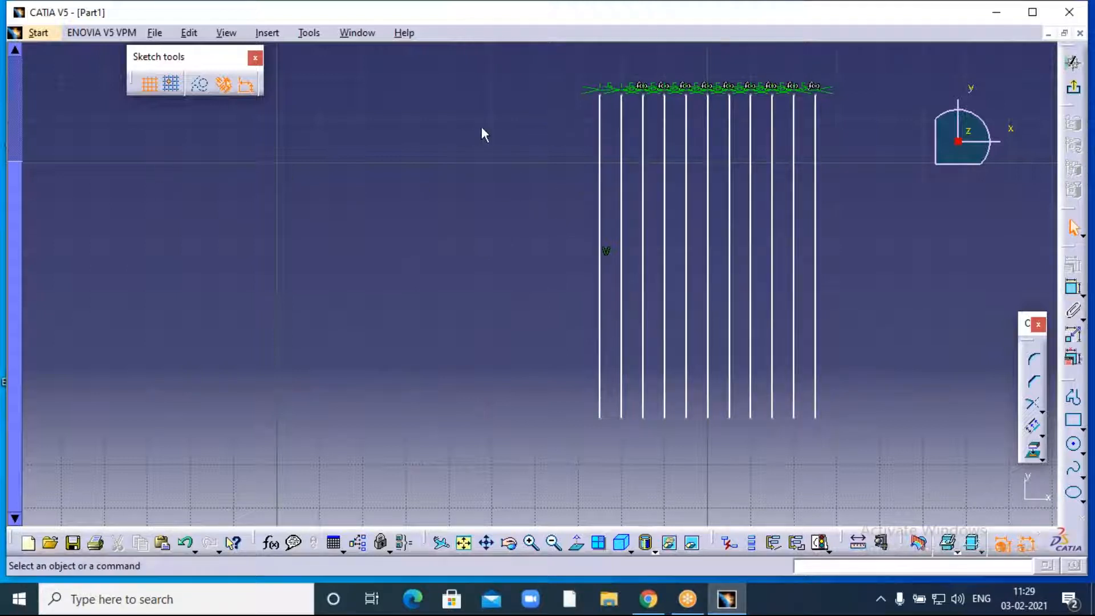
- Offset the leftmost line into 10 instances spaced 10 mm apart on its left side
click(599, 242)
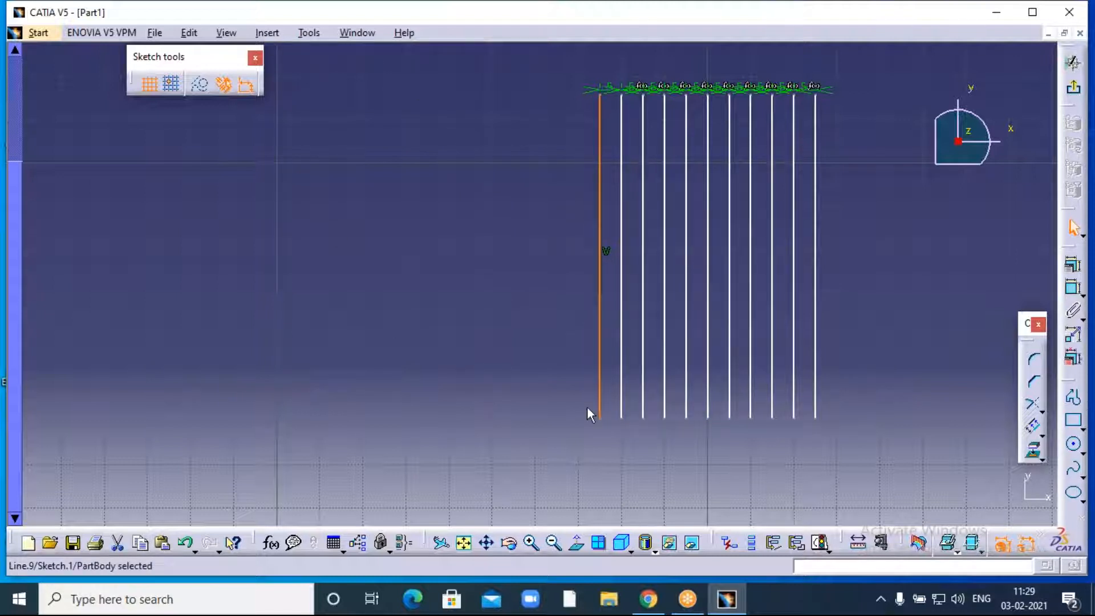
click(1041, 436)
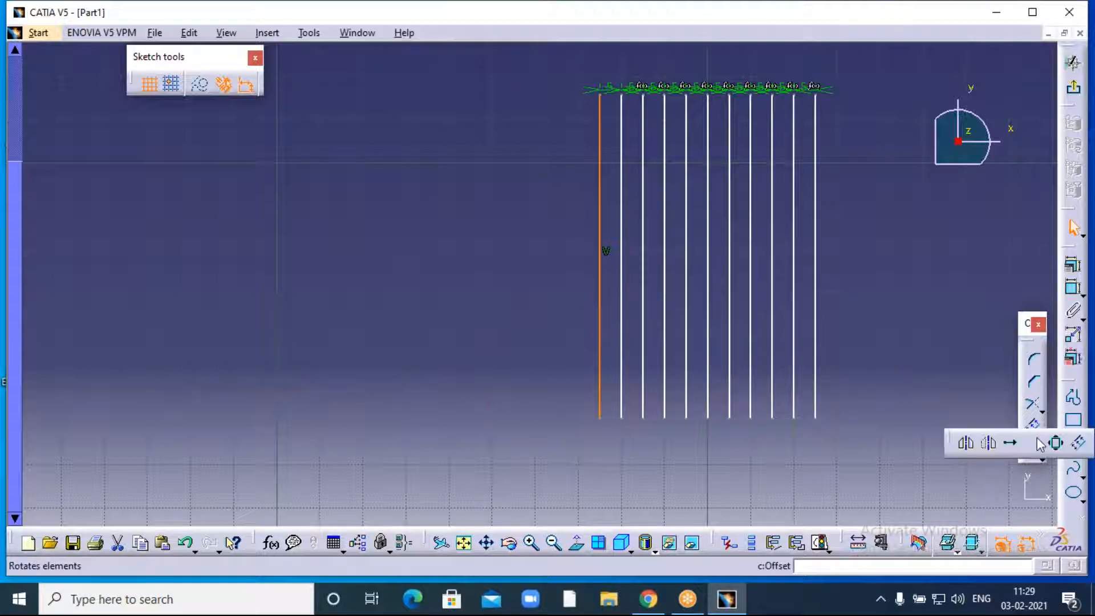
click(1079, 443)
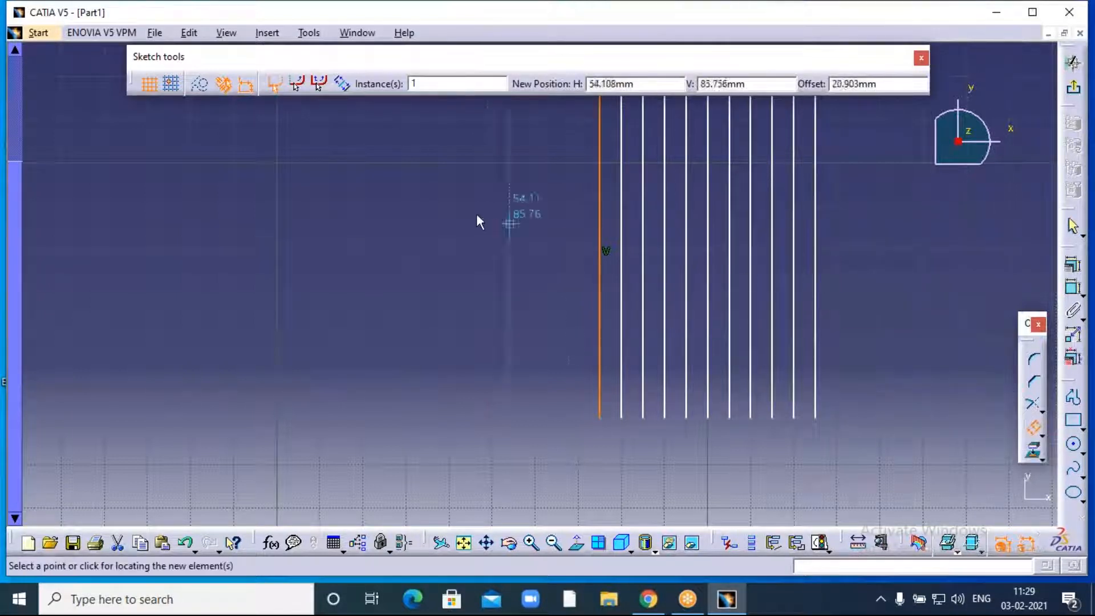
middle_drag(472, 213, 772, 227)
middle_click(771, 226)
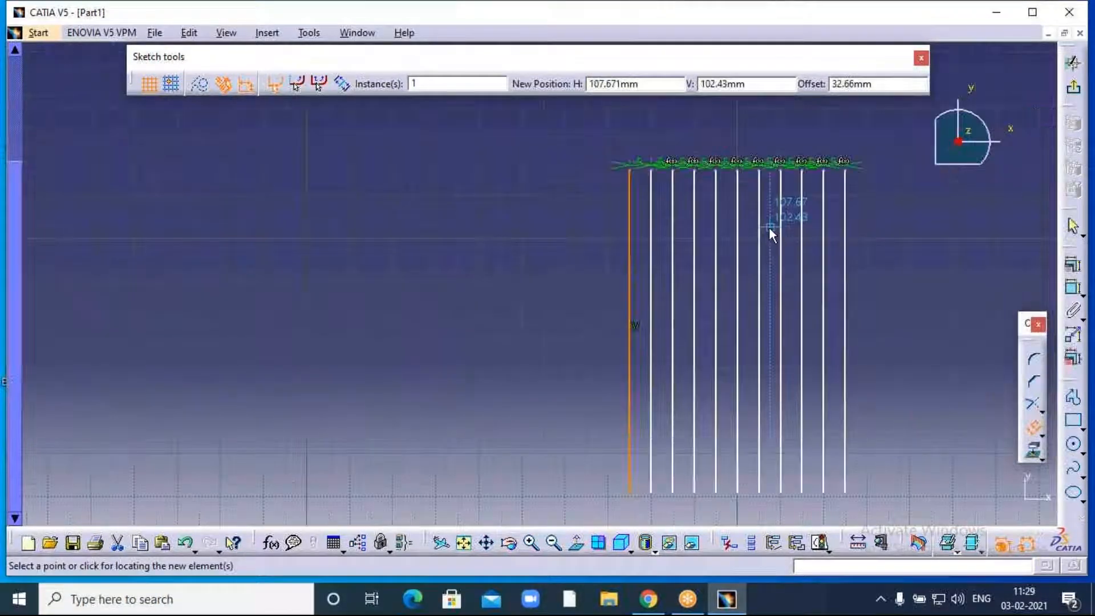
mouse_move(538, 228)
middle_down()
mouse_move(723, 160)
mouse_move(894, 148)
middle_up()
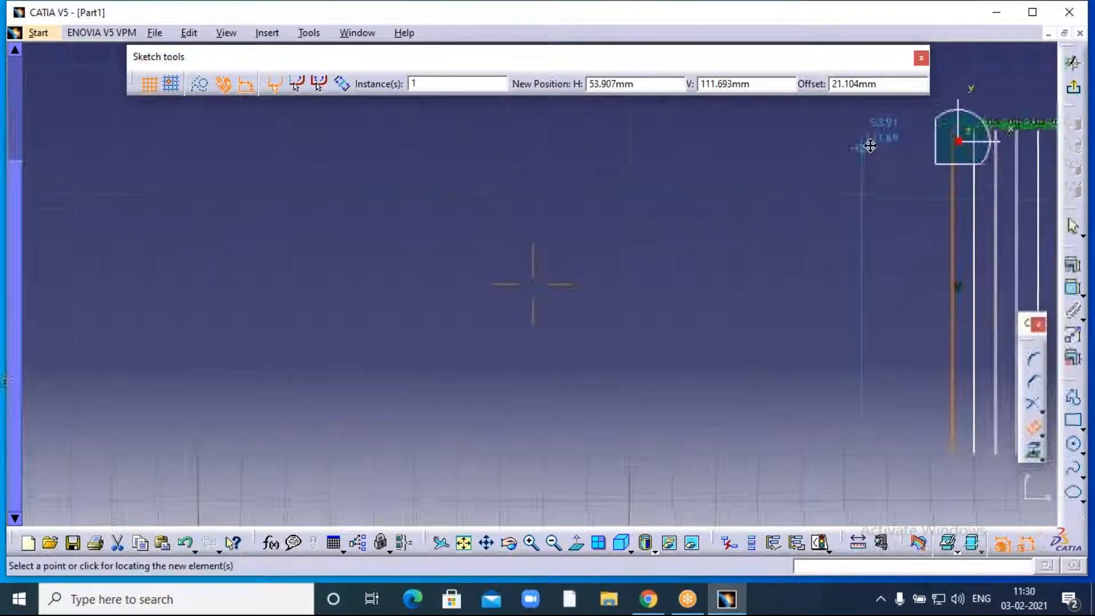
drag(429, 83, 410, 91)
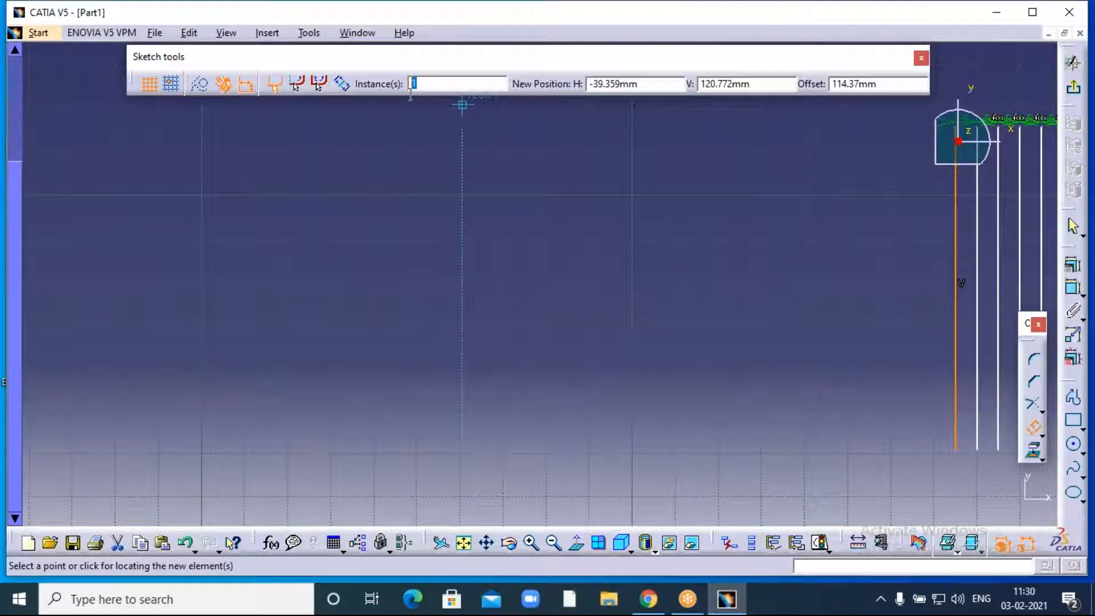
text(1)
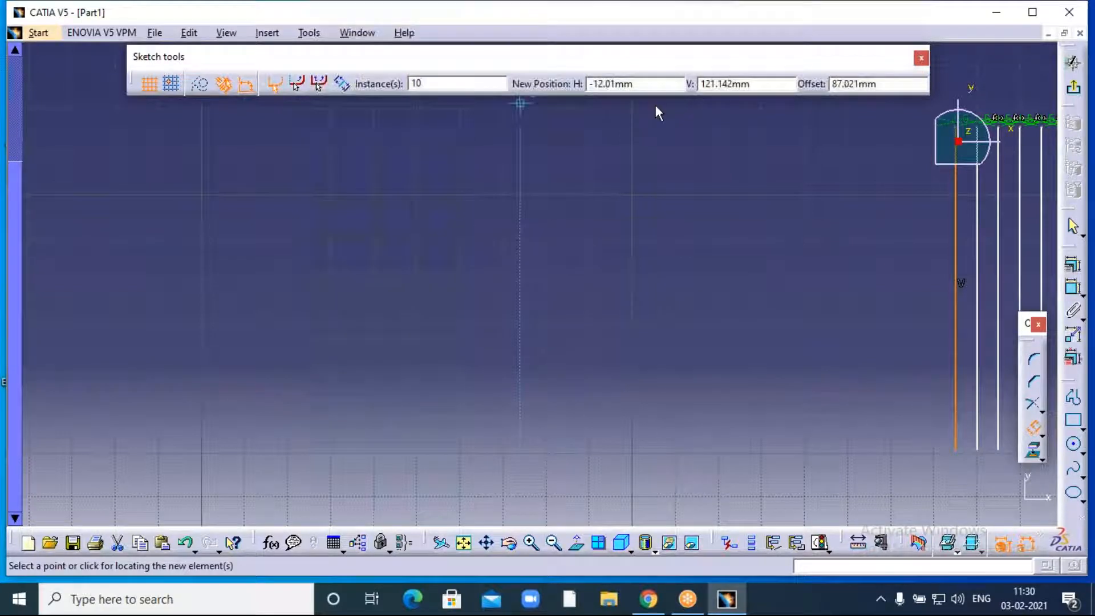
drag(882, 87, 834, 85)
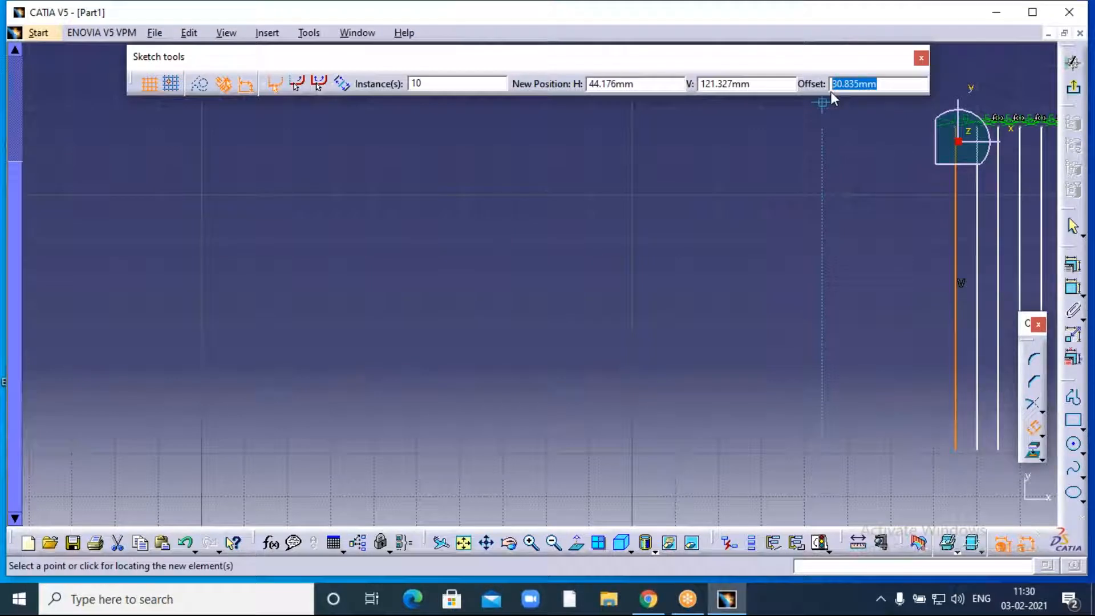
text(10)
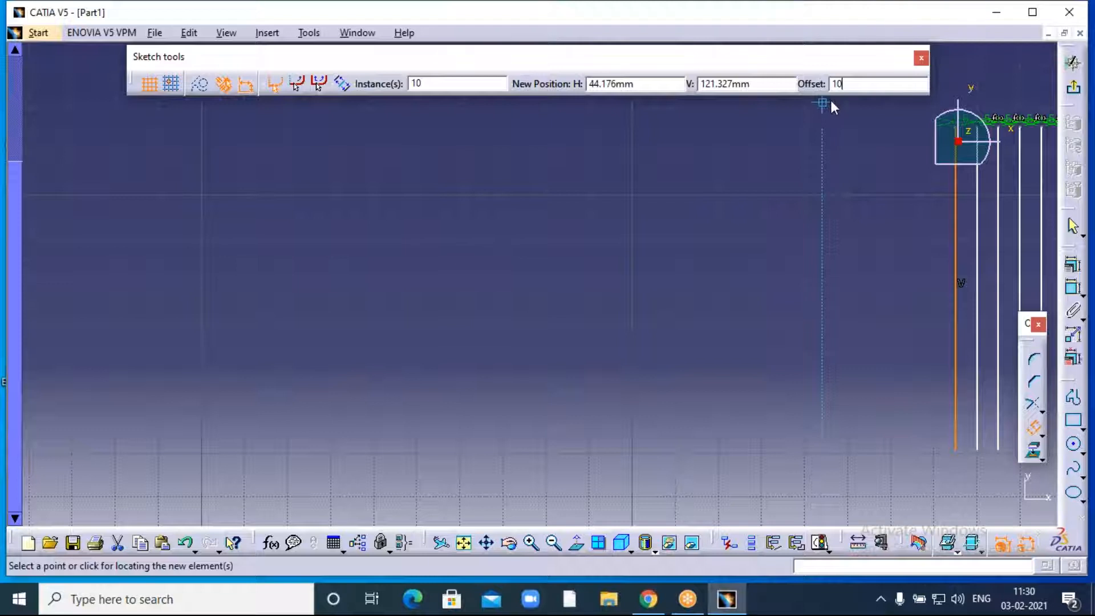
click(830, 102)
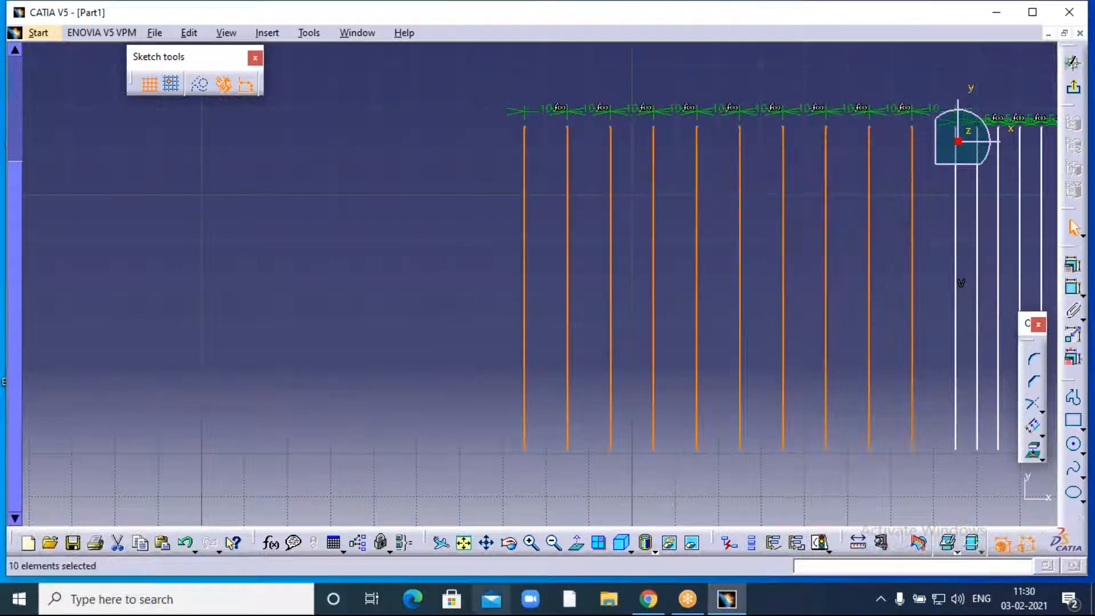
- Deselect the new lines and pan so both groups of vertical lines are visible
click(437, 204)
middle_drag(442, 204, 129, 201)
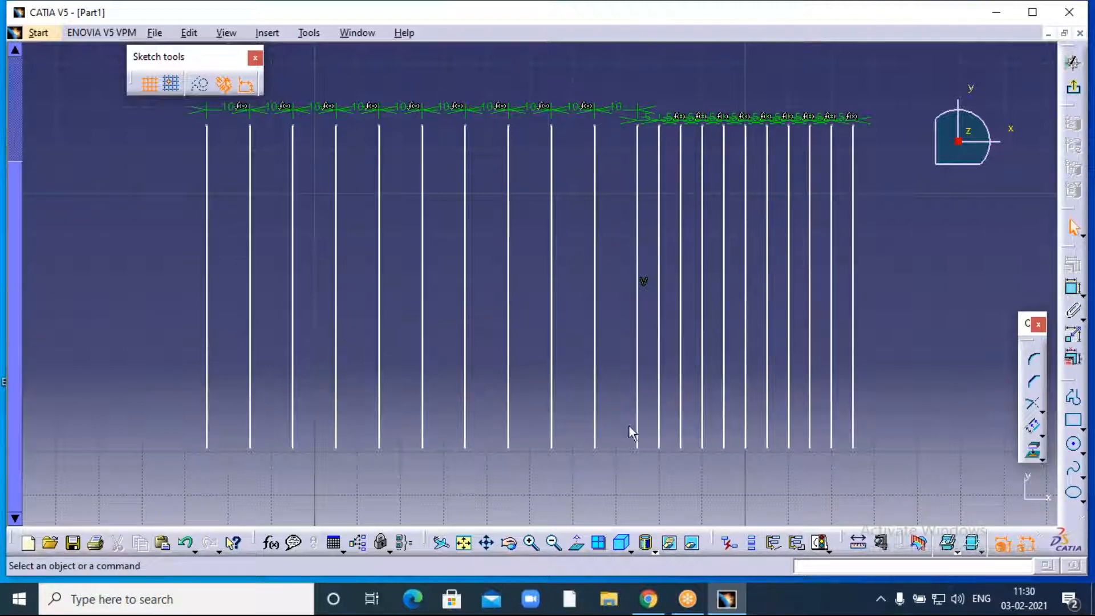
click(775, 22)
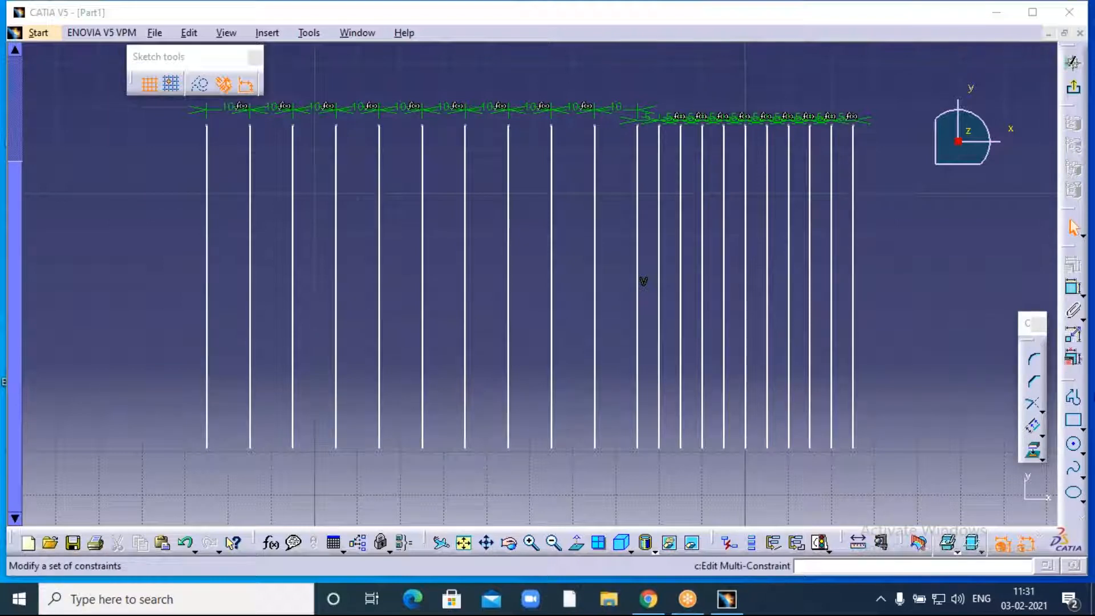
- Drag the Profile and Constraint toolbars off the right dock so they float
click(1051, 358)
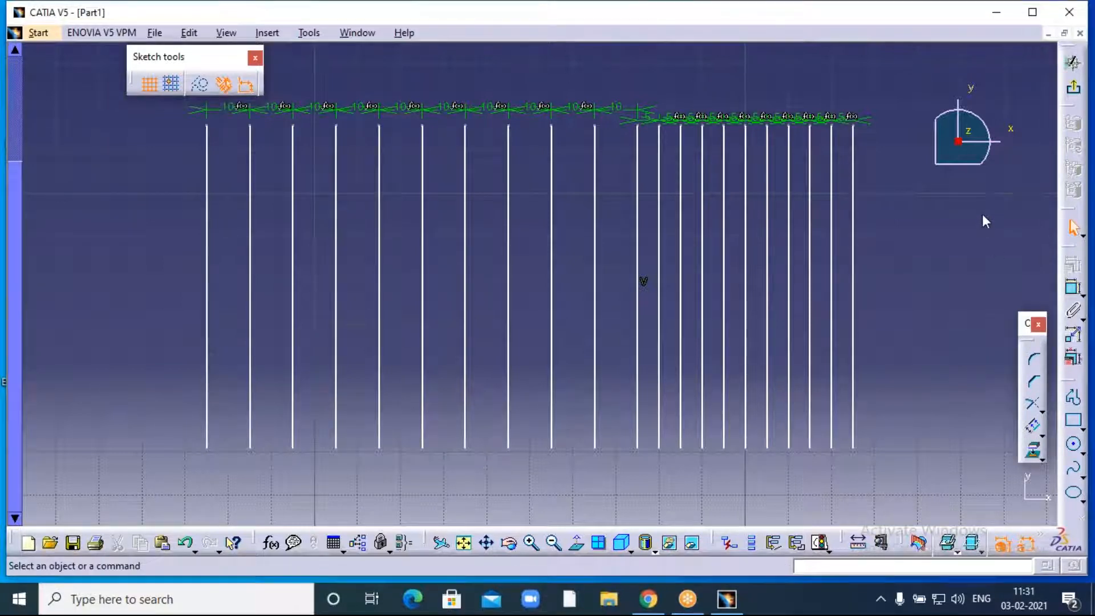
drag(982, 214, 983, 212)
drag(1072, 251, 1016, 183)
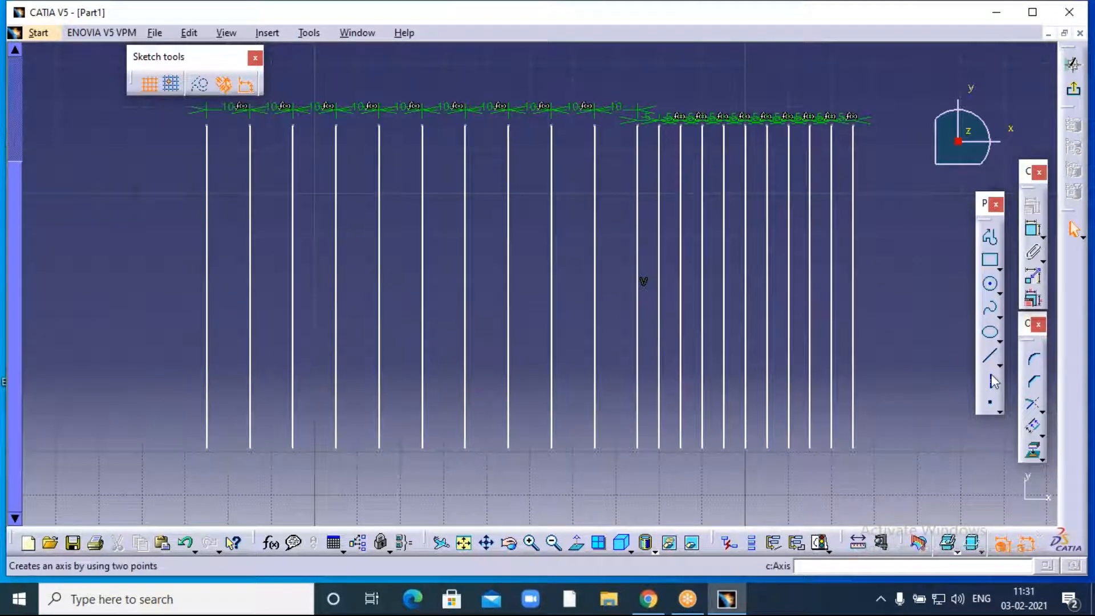
- Close the floating Profile, Operation and Constraint toolbars with their red close boxes
click(994, 205)
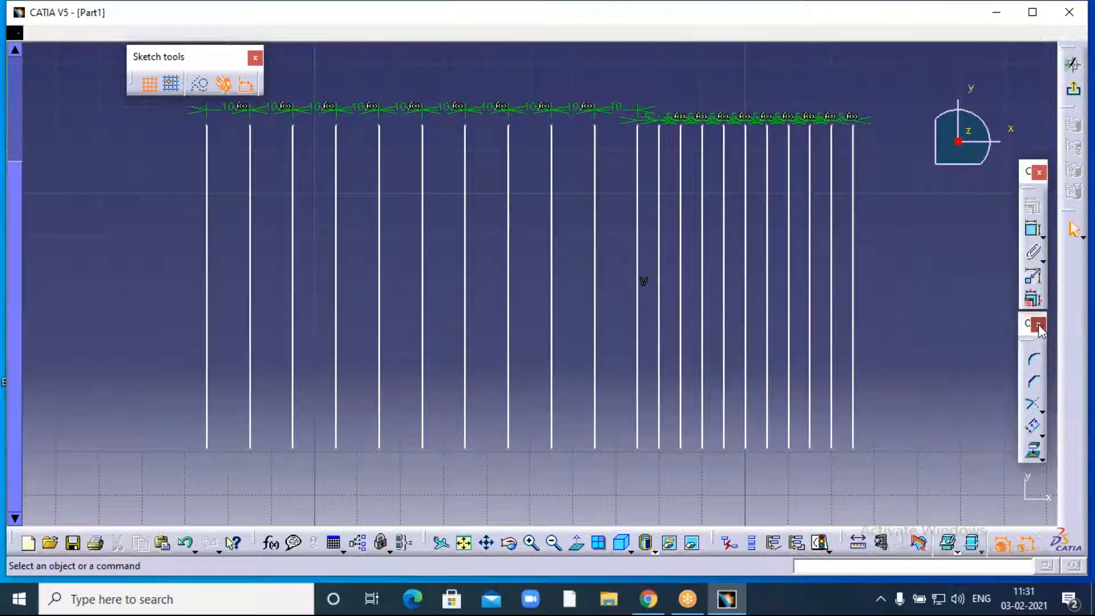
click(1038, 323)
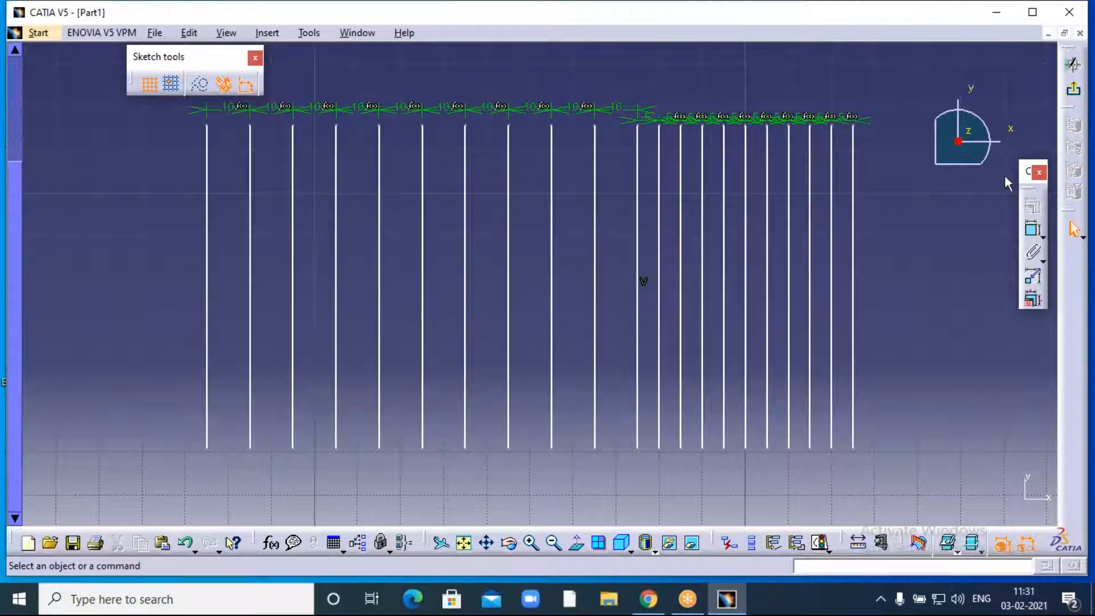
click(1039, 171)
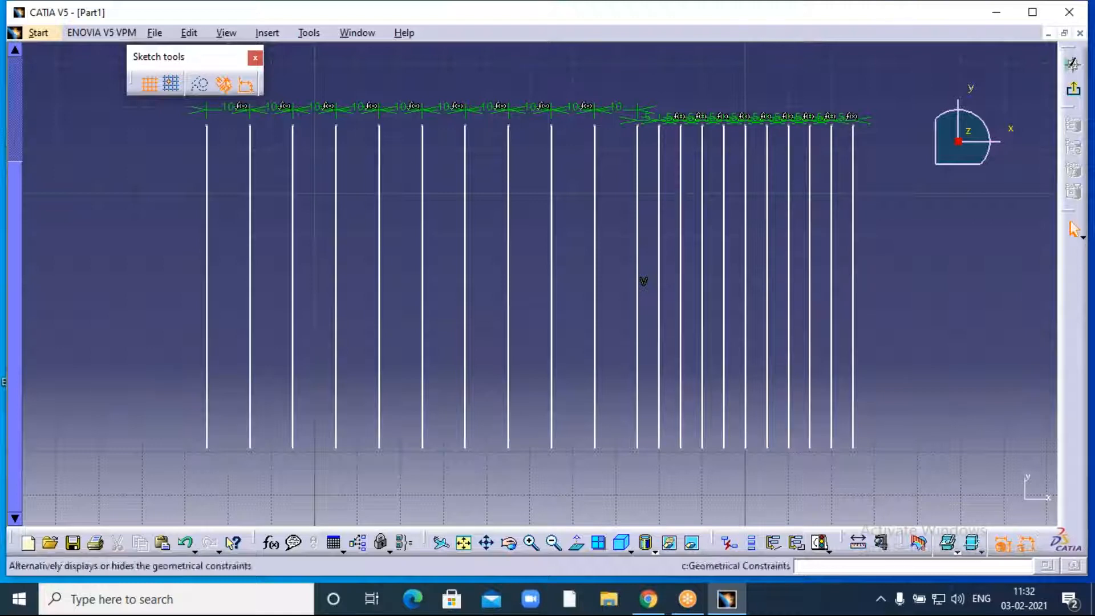
- Open the toolbar customization settings on the Toolbars tab
right_click(1076, 550)
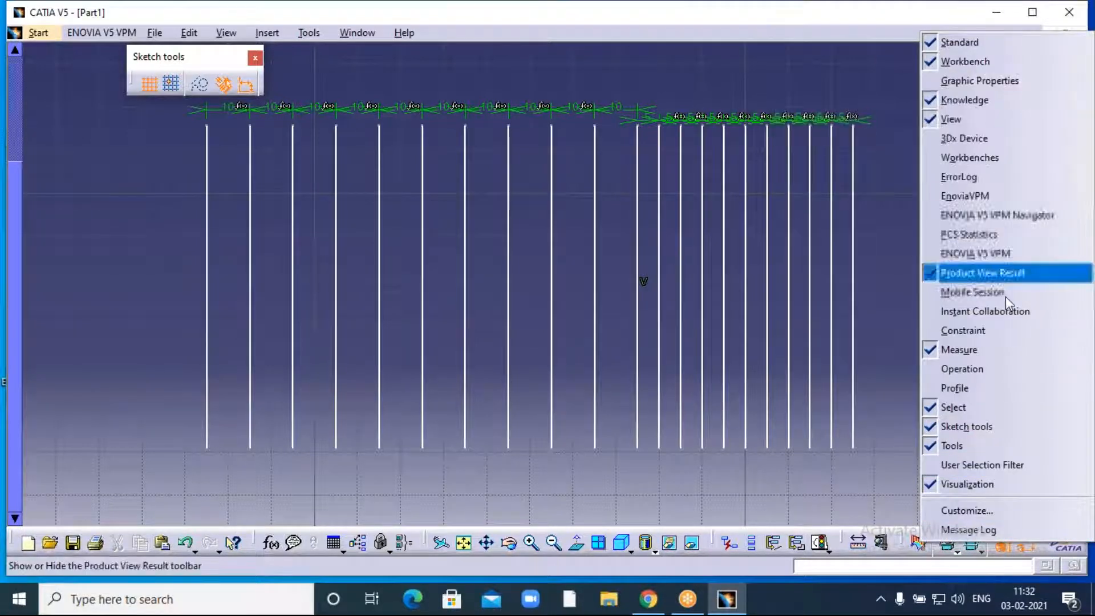
click(968, 512)
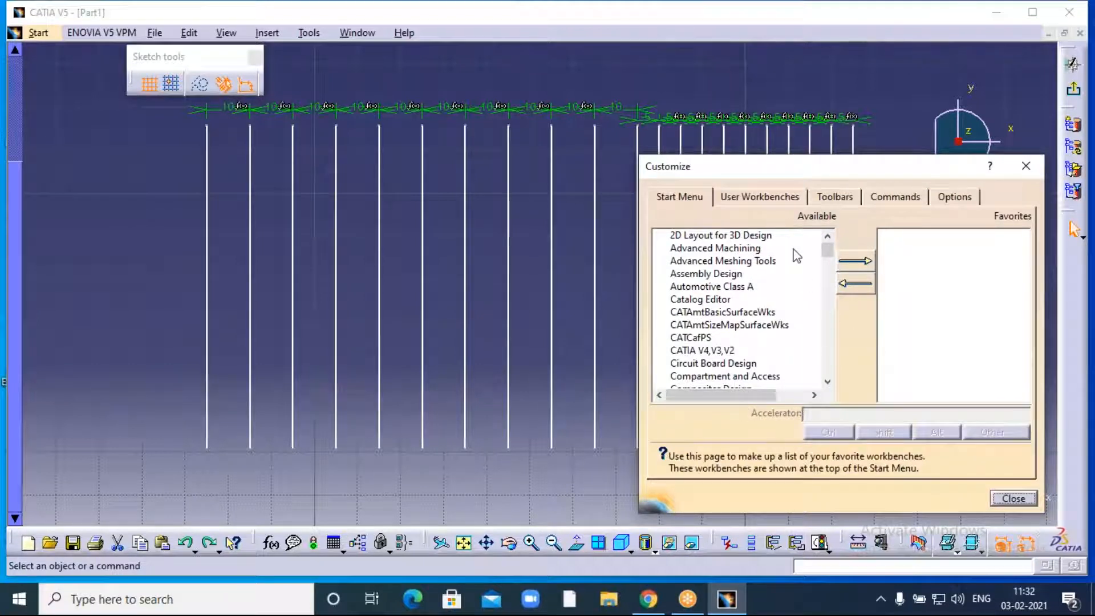
click(830, 198)
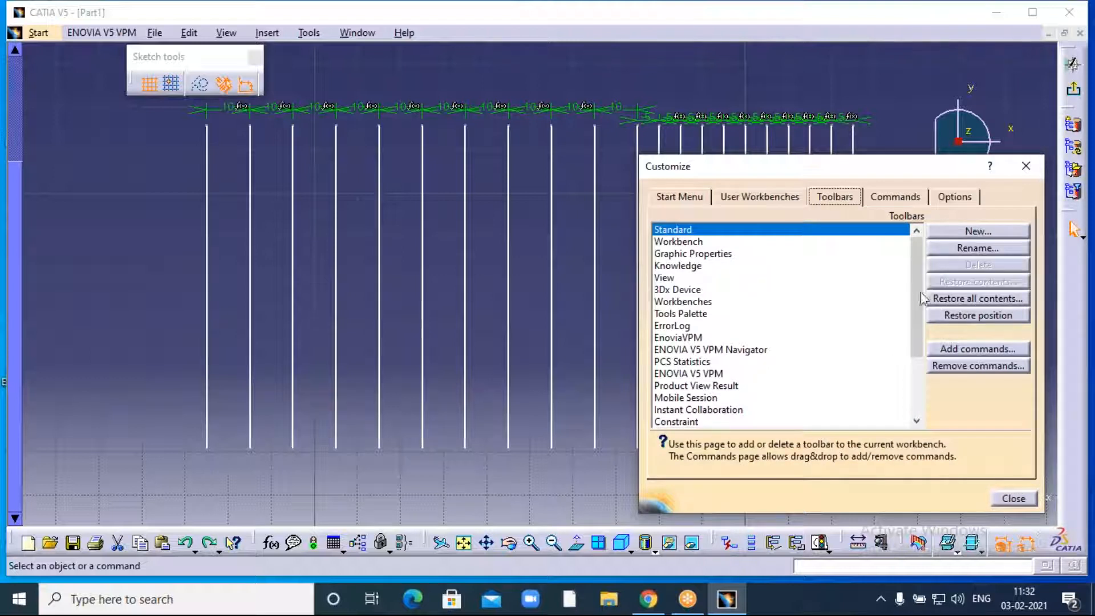
- Restore all toolbar contents and positions, confirming each with OK, then close Customize
click(987, 299)
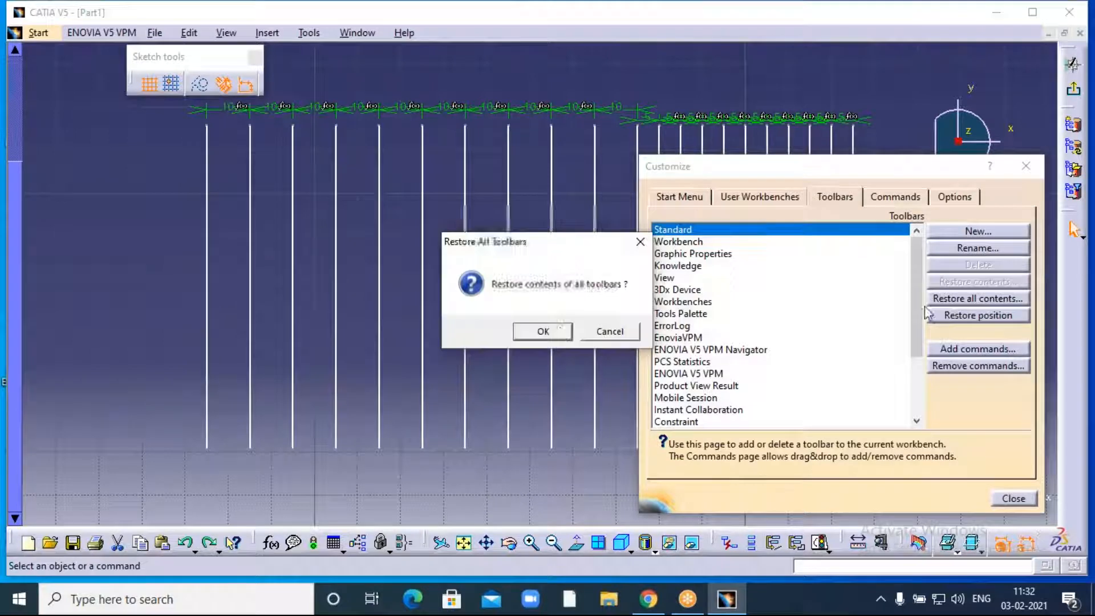
click(543, 331)
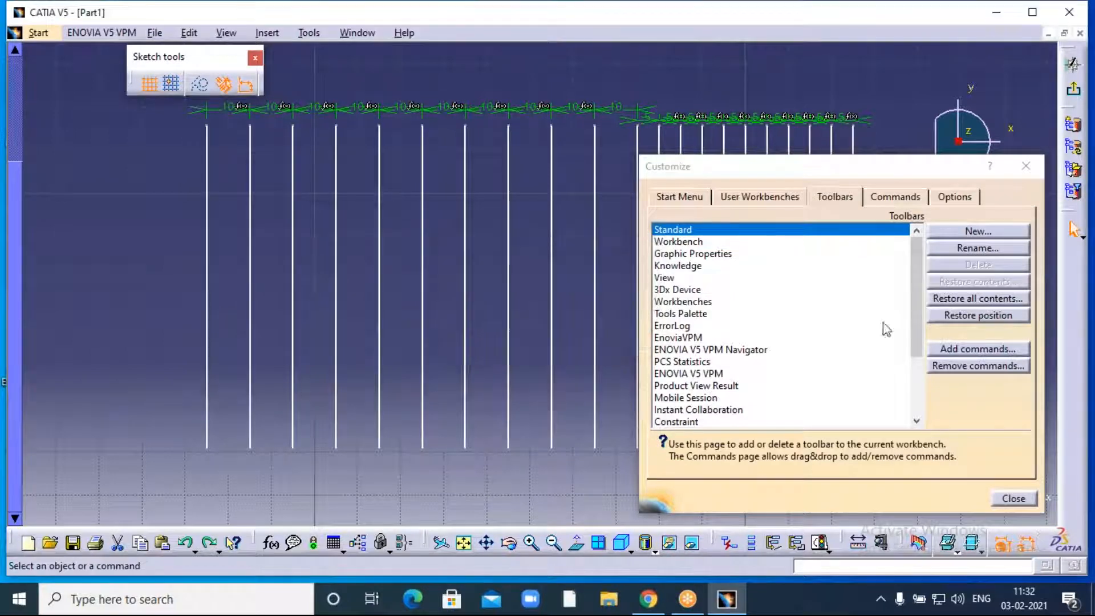
click(978, 315)
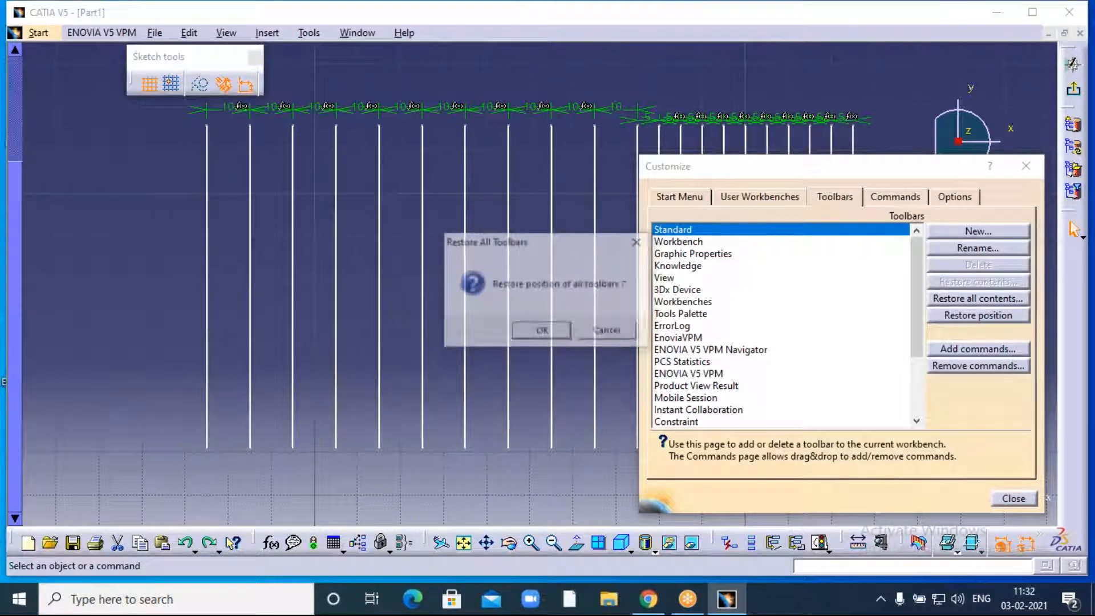
click(542, 331)
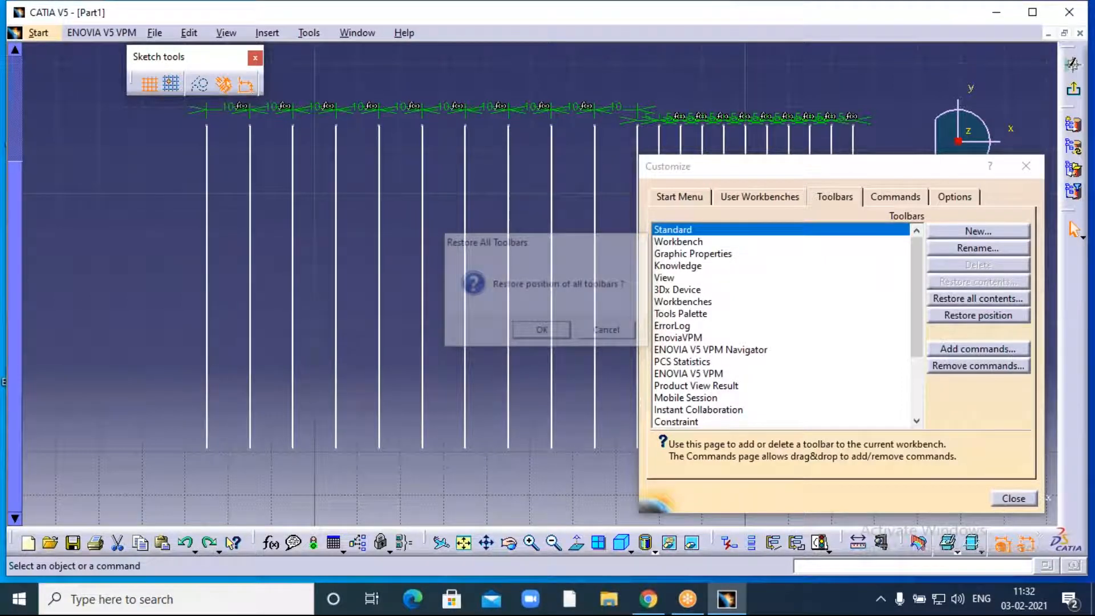
click(995, 498)
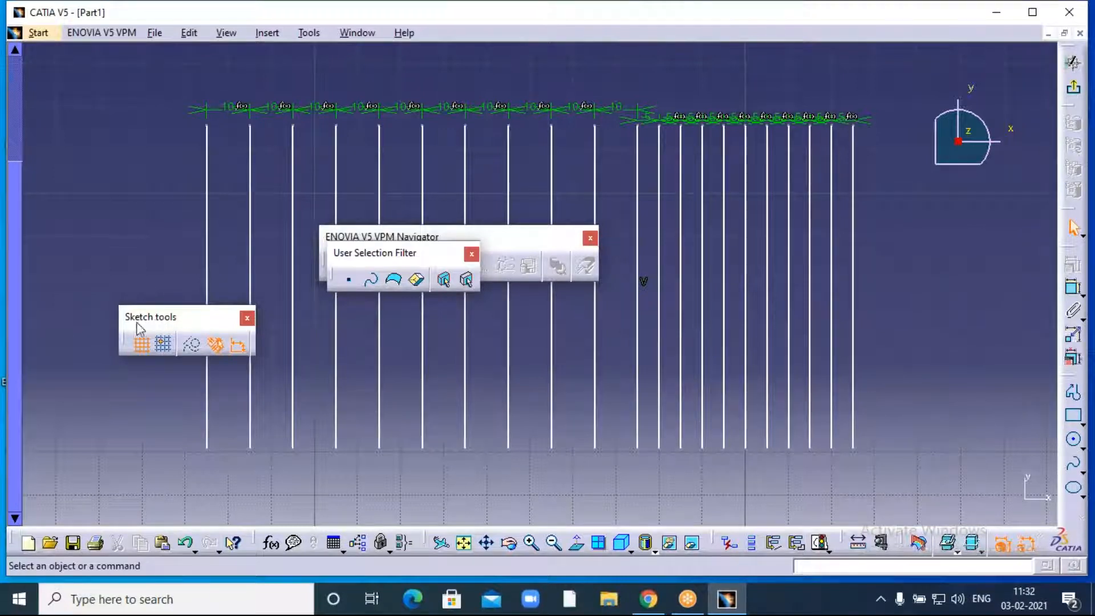
- Move Sketch tools top-left, toggle Snap to Point, close ENOVIA and User Selection Filter, float Profile
drag(73, 72, 74, 67)
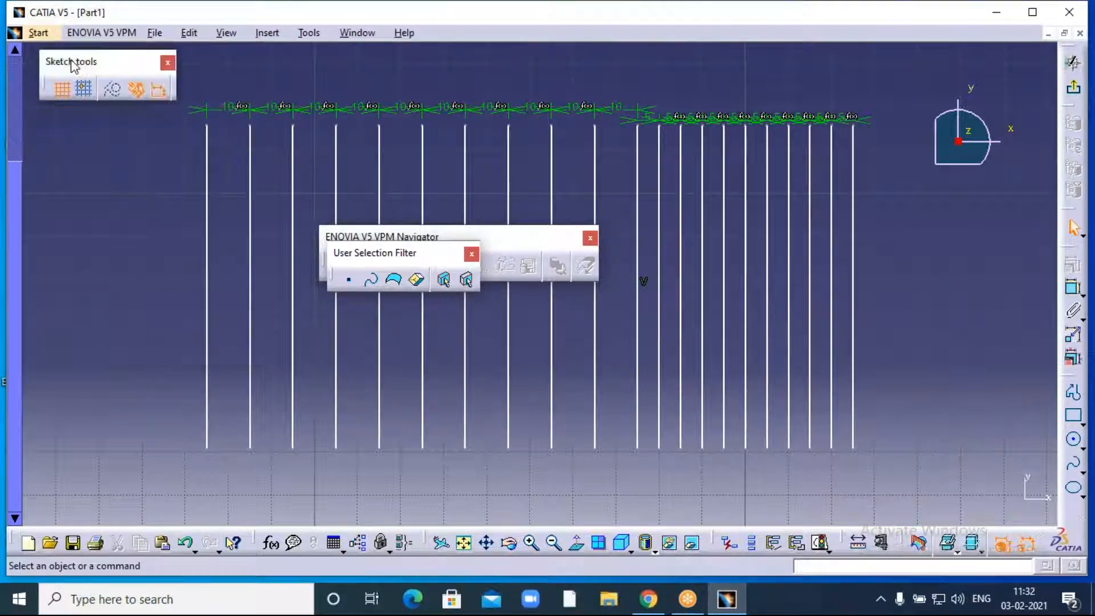
click(89, 95)
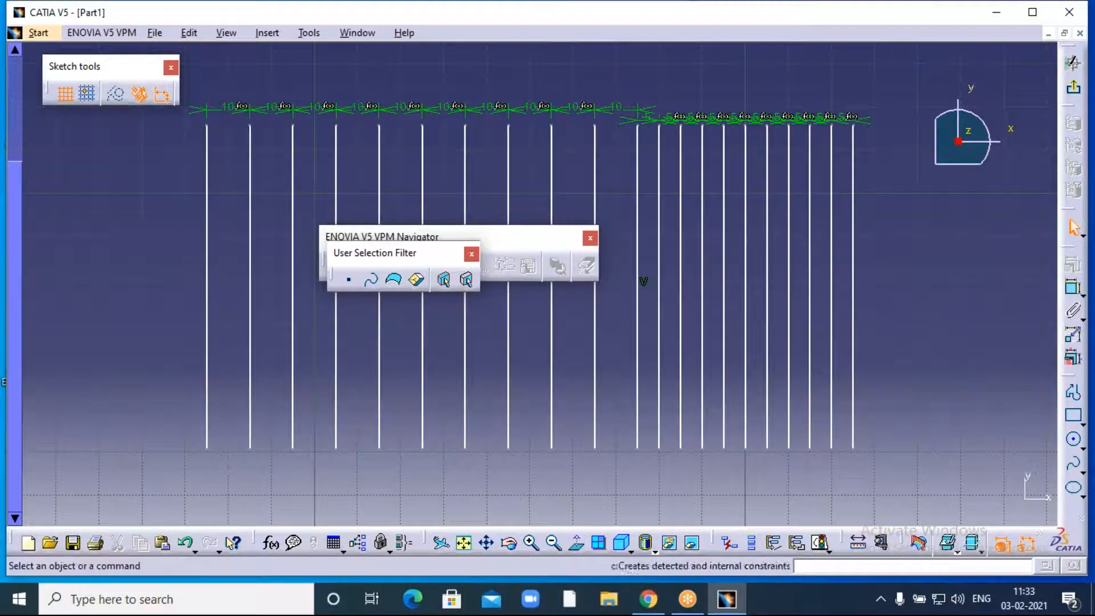
drag(164, 272, 171, 272)
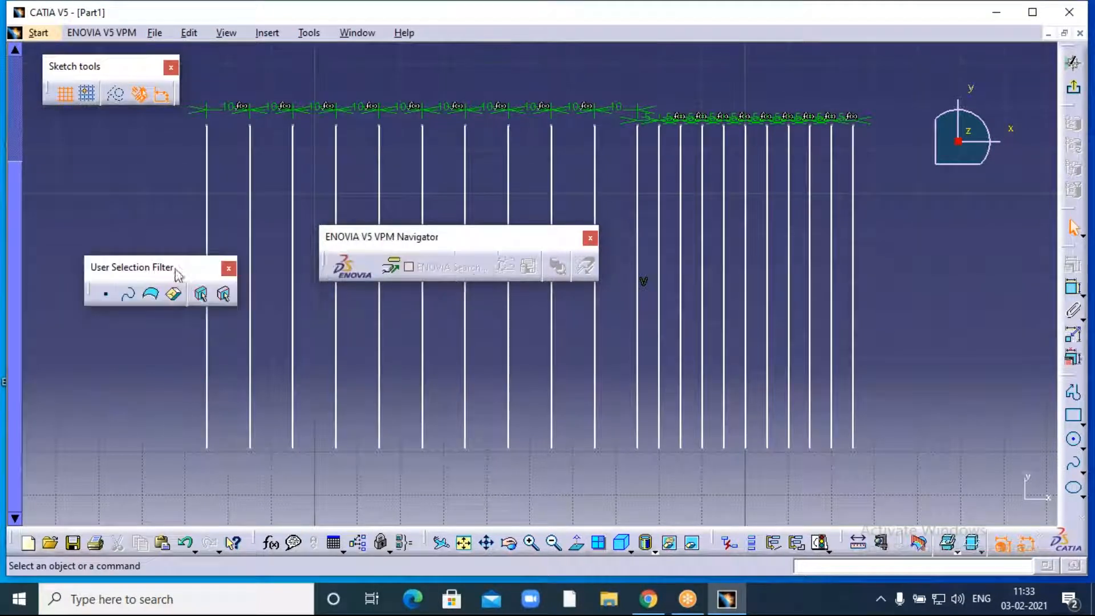
click(589, 238)
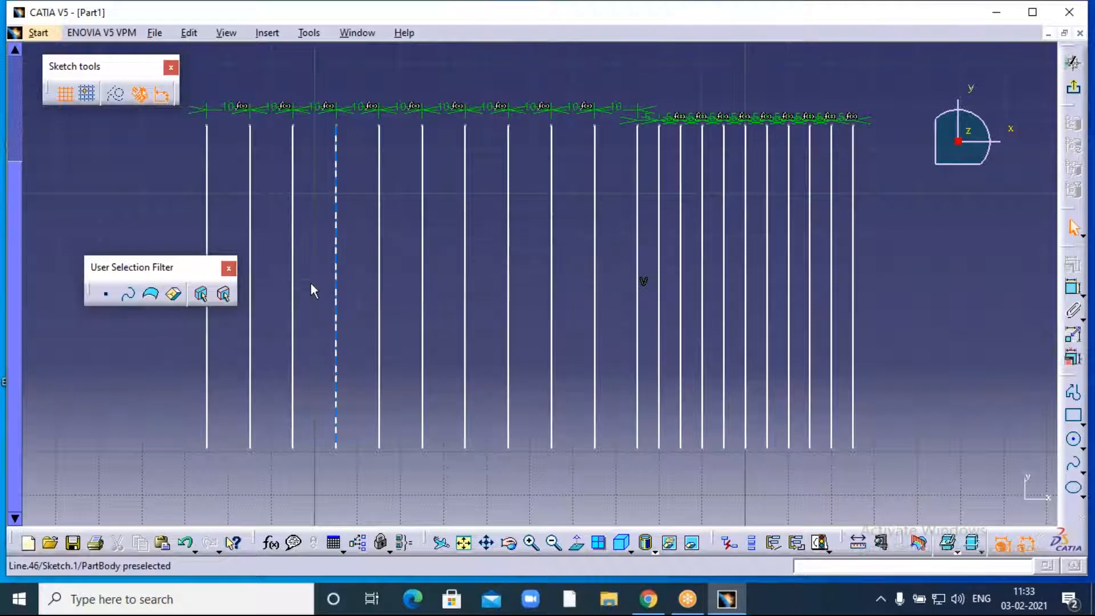
click(228, 267)
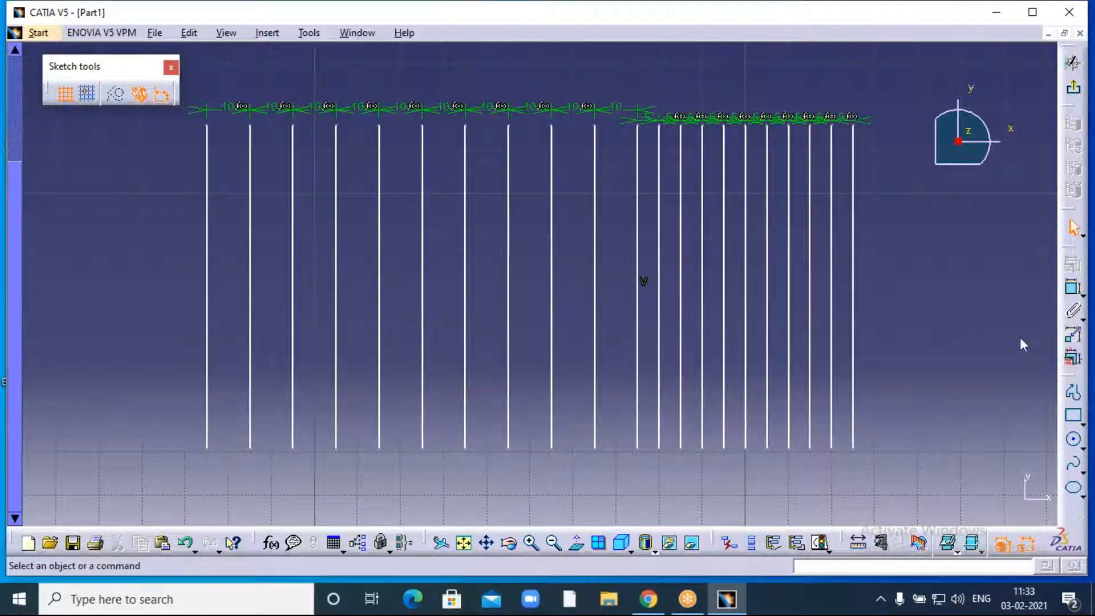
drag(1071, 375, 1021, 263)
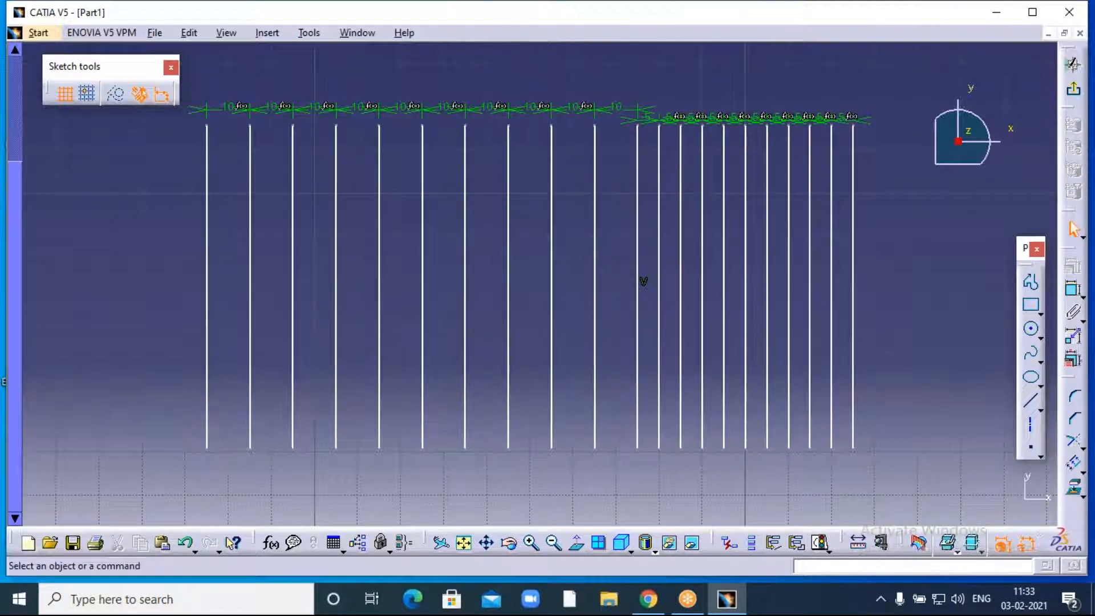
- Zoom out, box-select all twenty-one vertical lines with their constraints, and delete them
click(553, 542)
click(554, 542)
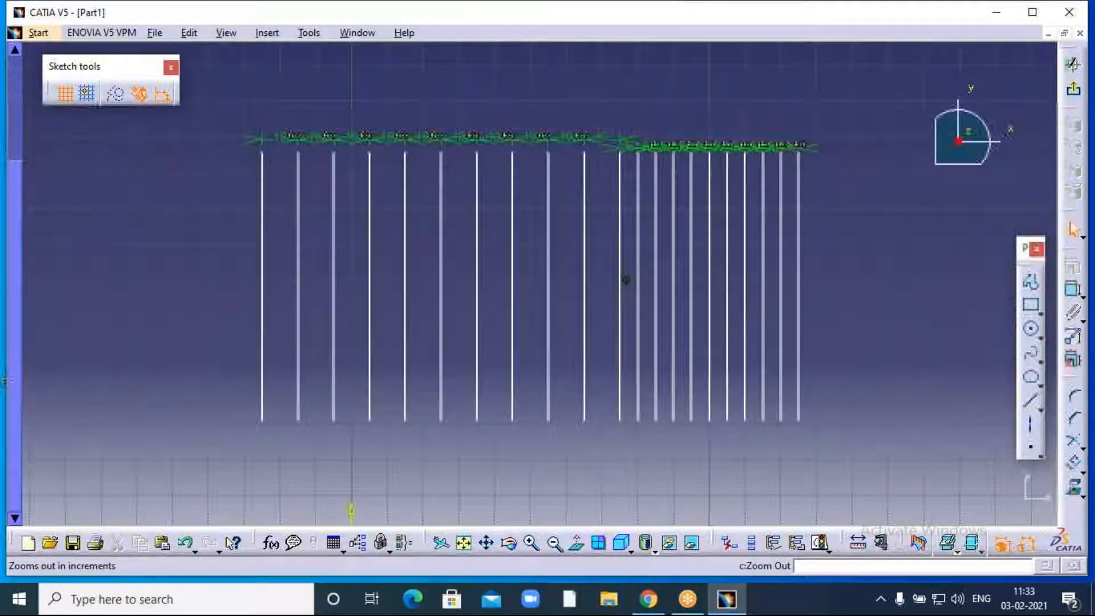
click(554, 543)
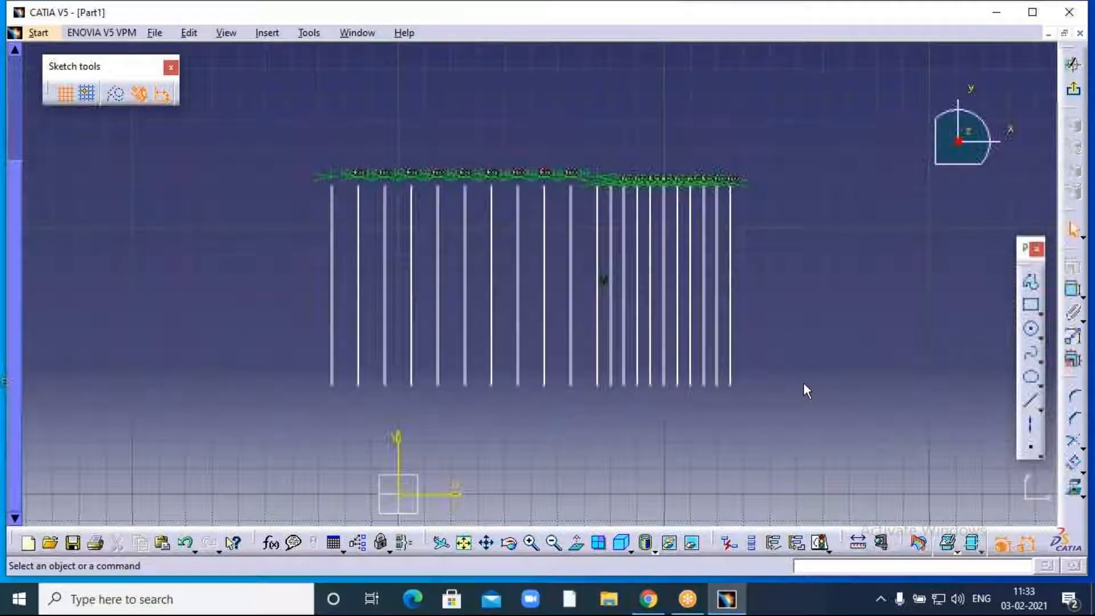
mouse_move(803, 383)
ctrl+middle_down()
mouse_move(741, 326)
mouse_move(672, 312)
ctrl+middle_up()
mouse_move(237, 146)
mouse_down()
mouse_move(318, 217)
mouse_move(704, 406)
mouse_move(697, 398)
mouse_up()
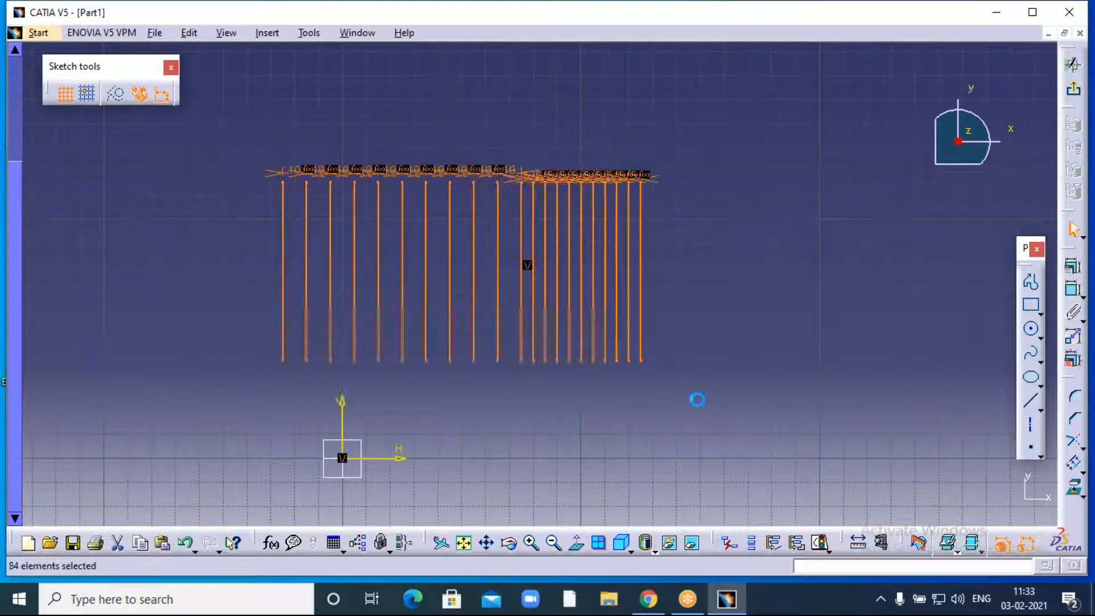
key(Delete)
mouse_move(446, 358)
middle_down()
mouse_move(586, 256)
mouse_move(756, 160)
middle_up()
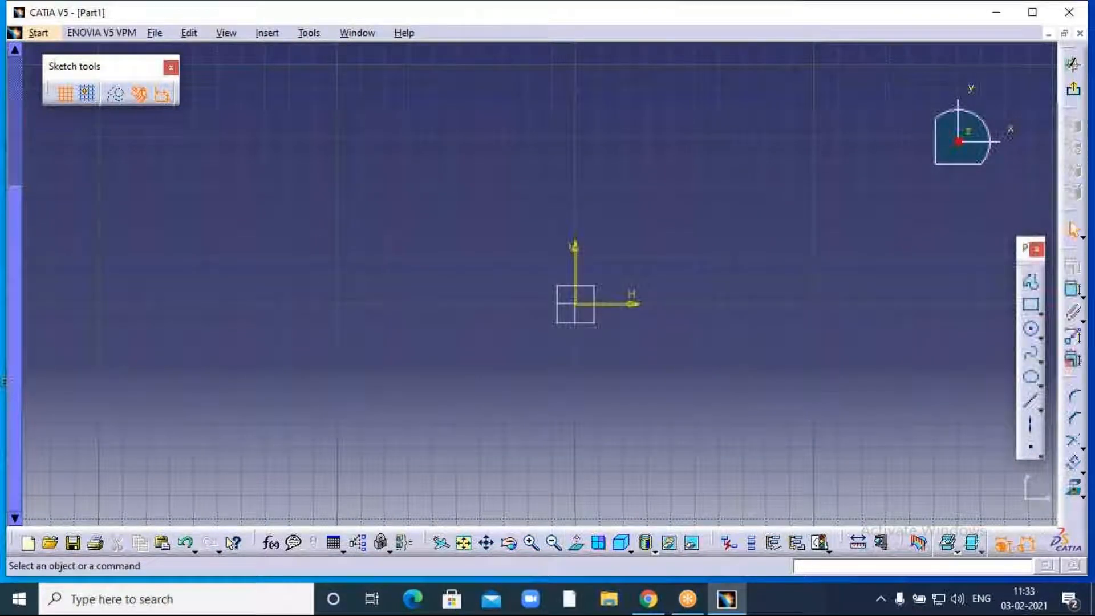
- Draw a circle with its centre on the sketch origin and set its radius
click(1031, 328)
click(575, 304)
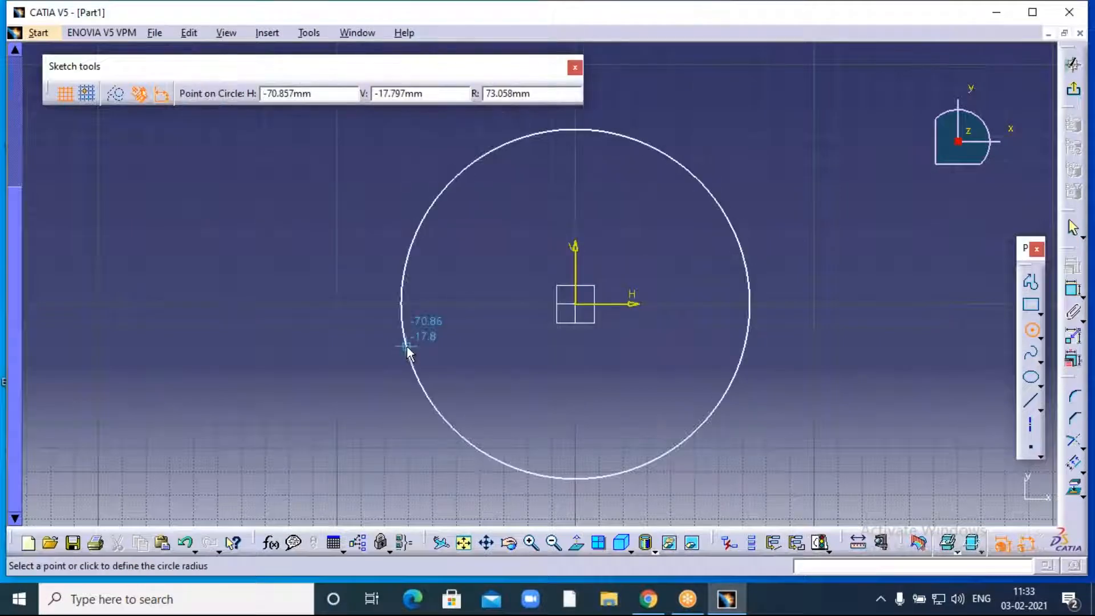
click(405, 345)
middle_drag(789, 234, 692, 238)
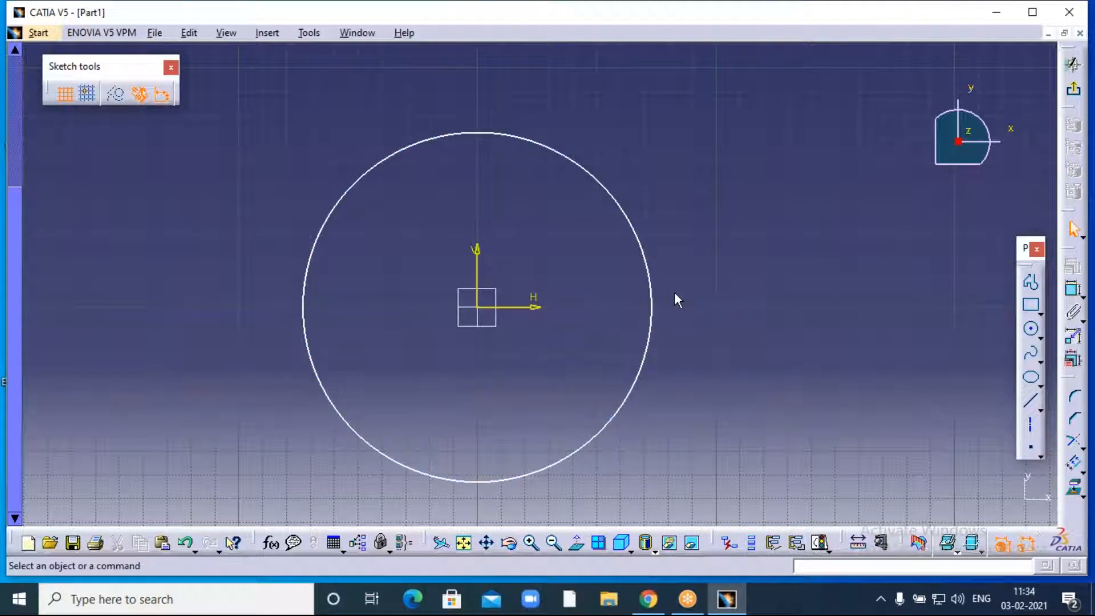
- Offset the selected circle with 20 instances at a 10 mm offset distance
click(653, 263)
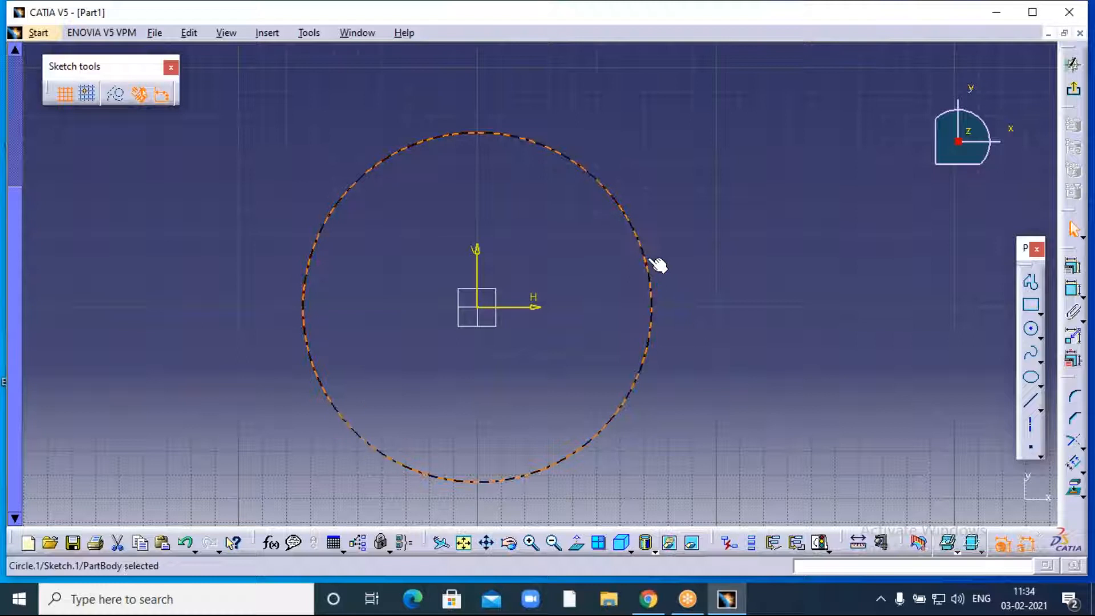
click(1075, 465)
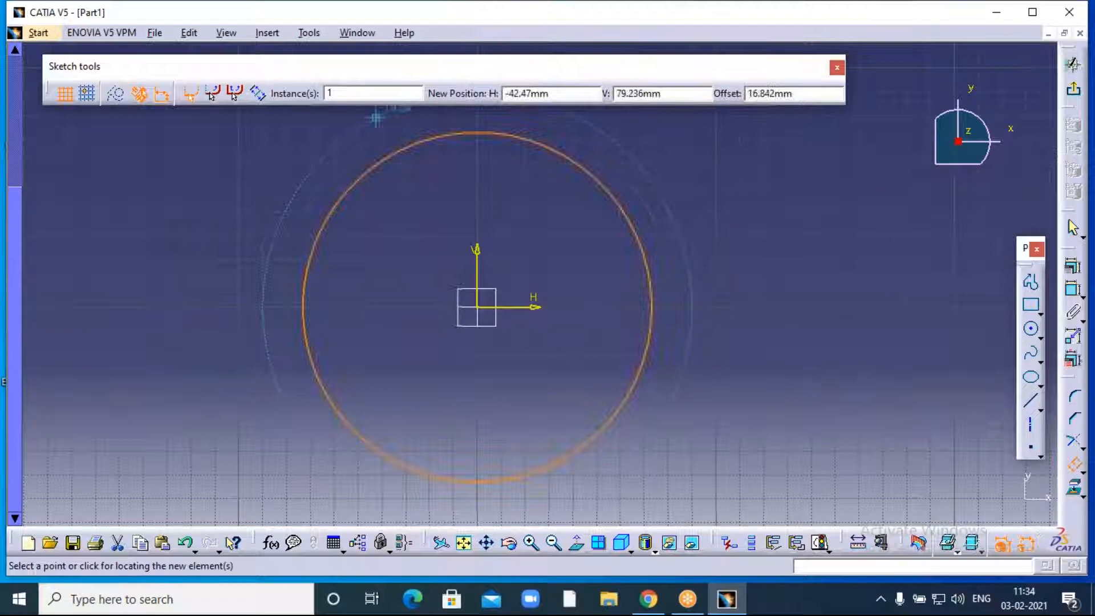
text(20)
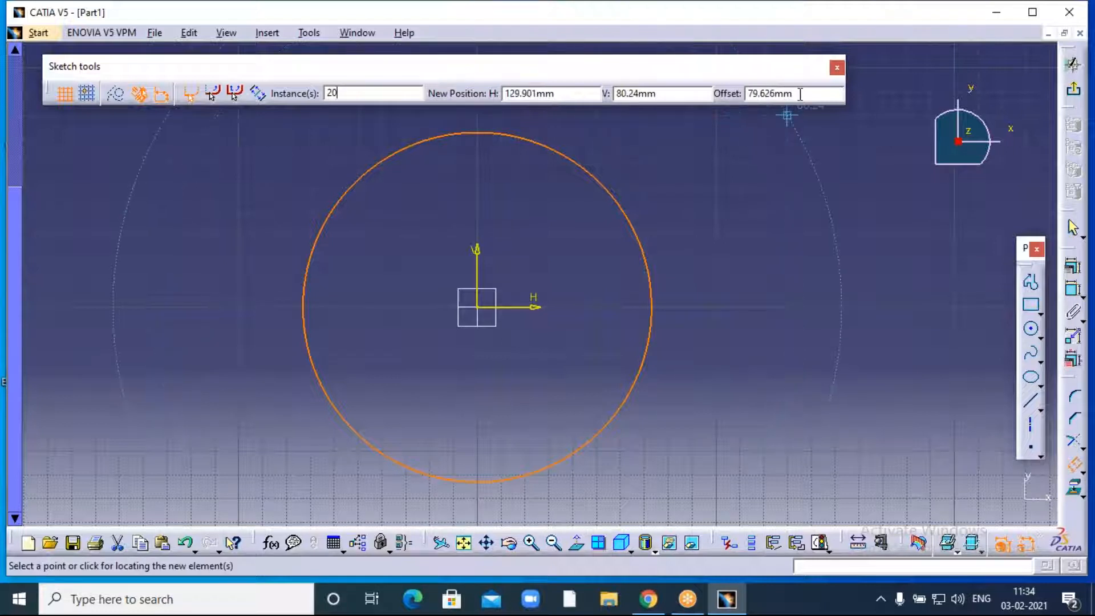
drag(791, 94, 741, 94)
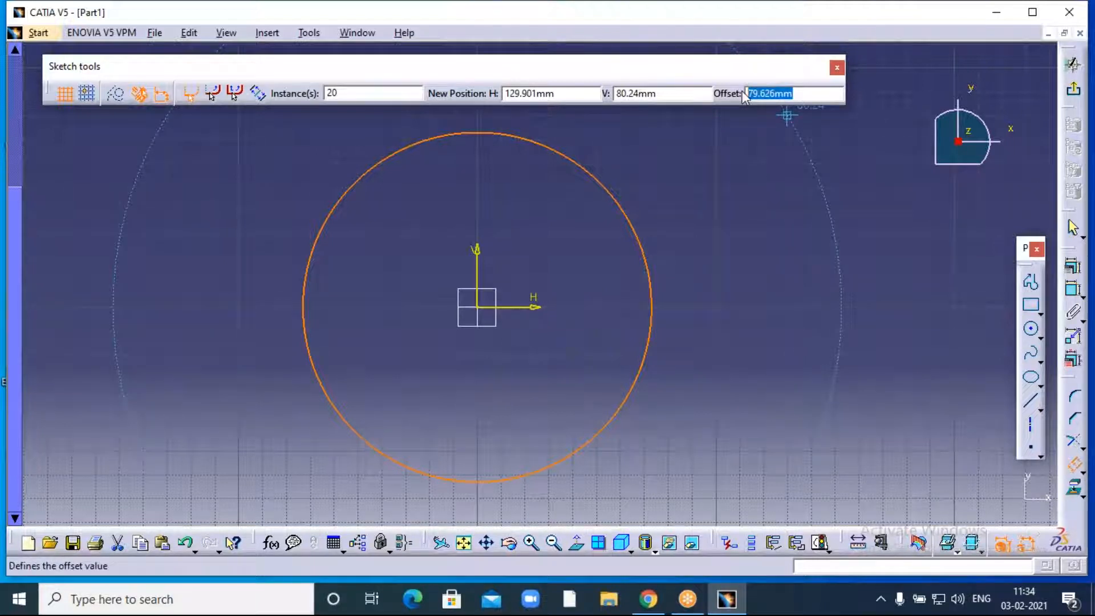
text(10)
key(Return)
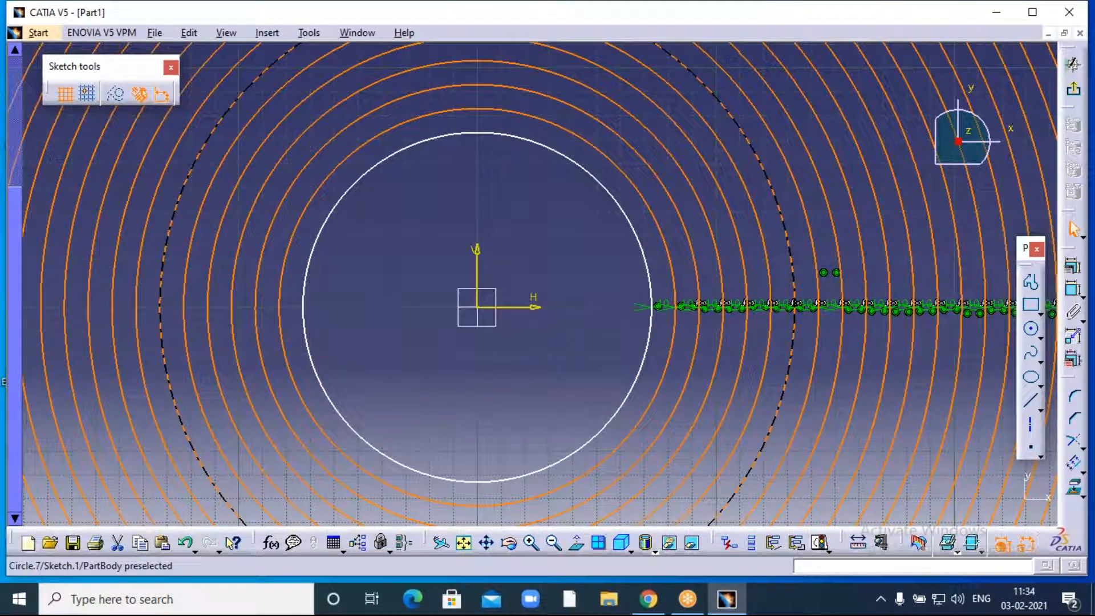
click(572, 251)
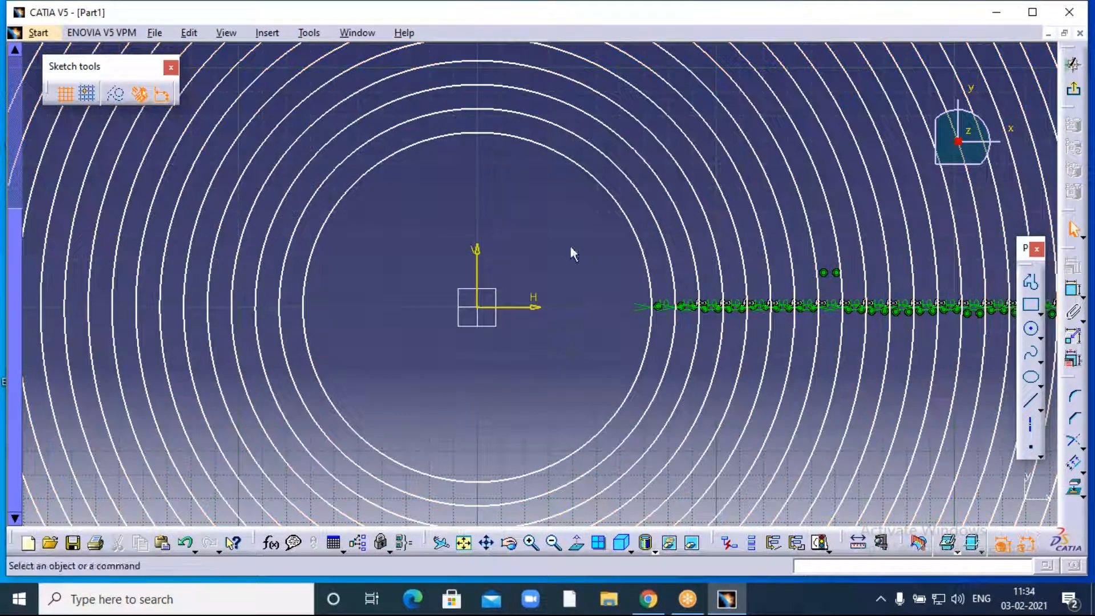
click(552, 544)
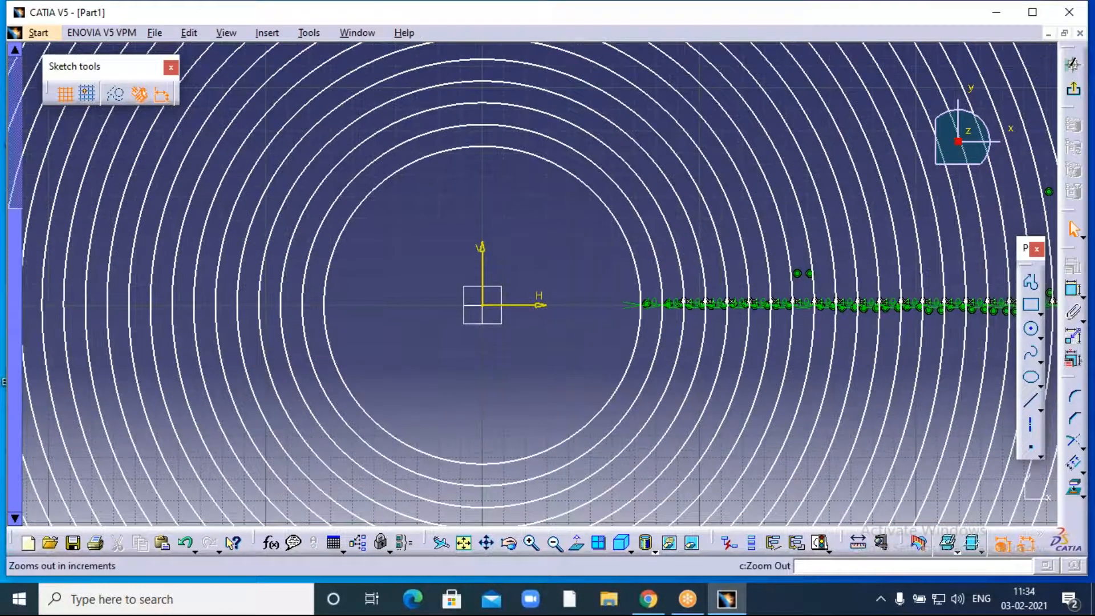
click(551, 544)
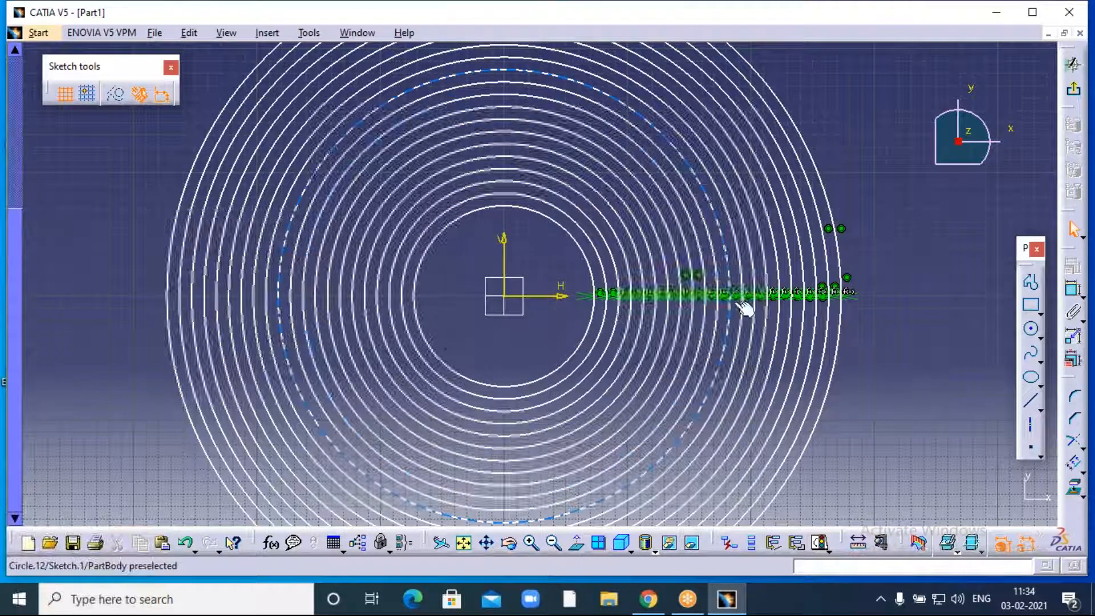
click(528, 550)
click(530, 545)
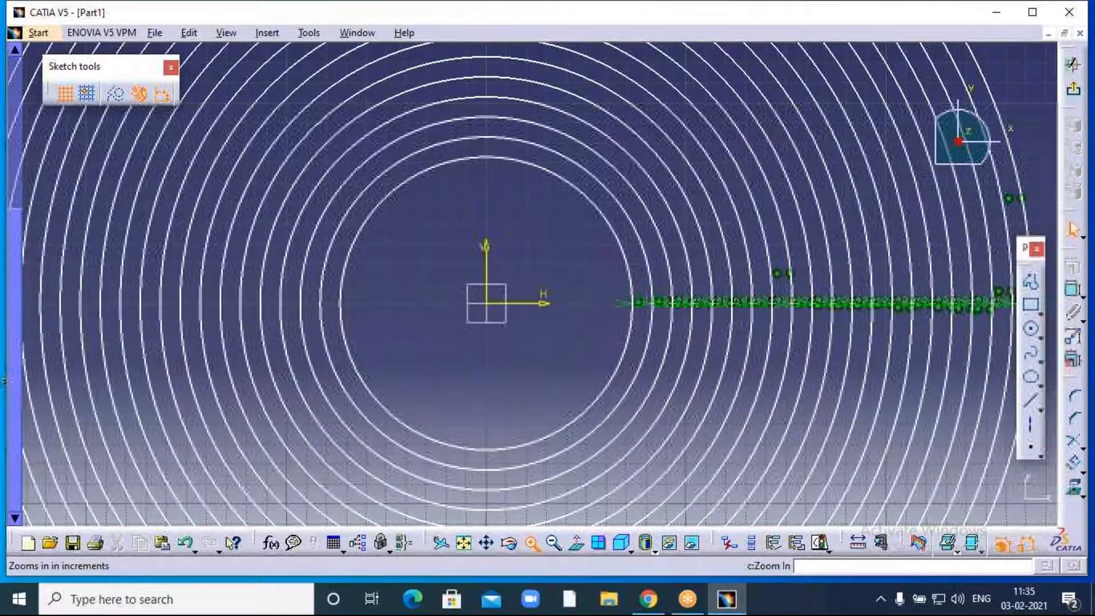
click(530, 545)
click(530, 544)
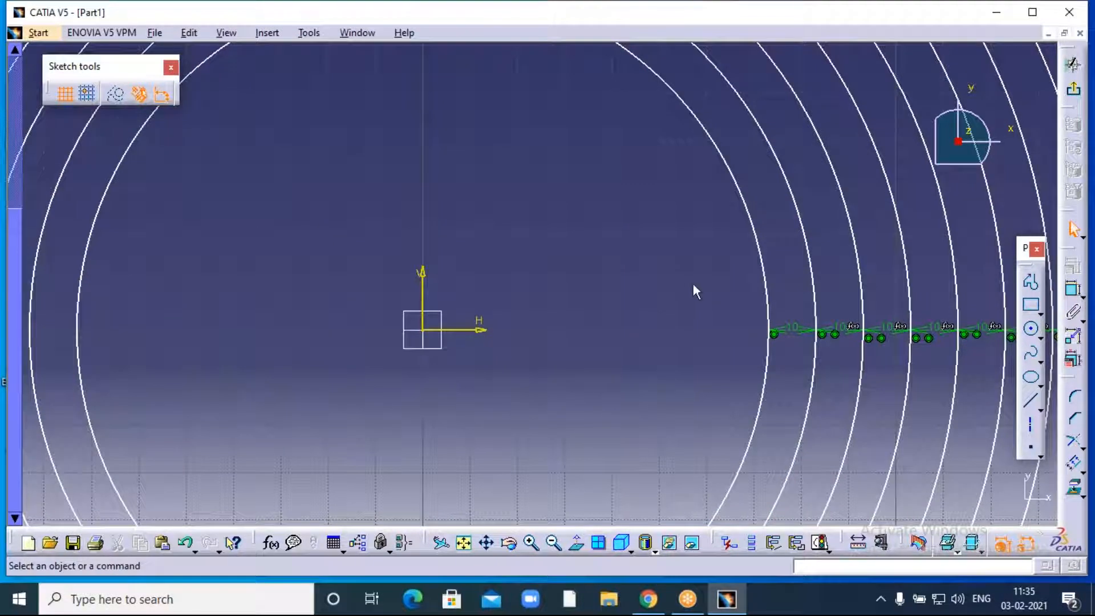
mouse_move(693, 283)
middle_down()
mouse_move(632, 215)
mouse_move(838, 142)
middle_up()
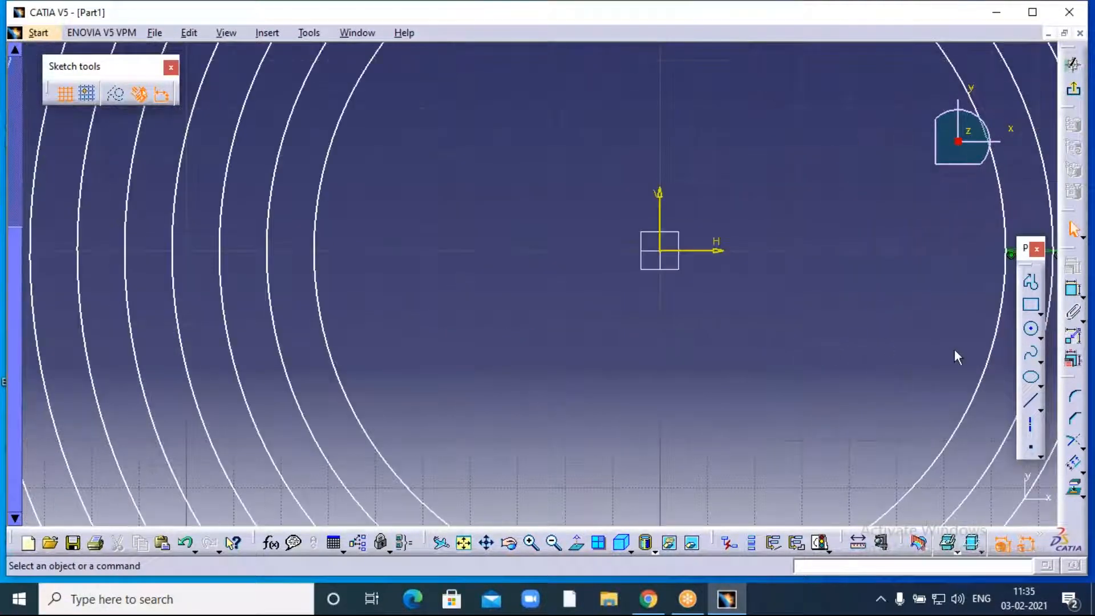
- Offset the original inner circle with 10 instances at 5 mm spacing, then deselect the copies
click(981, 374)
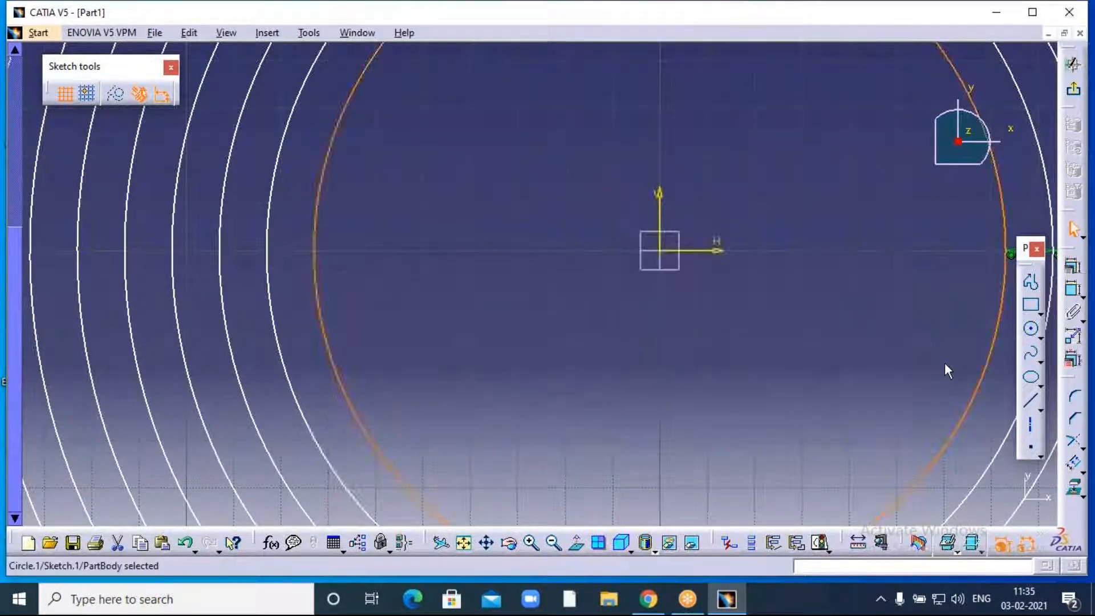
click(1073, 463)
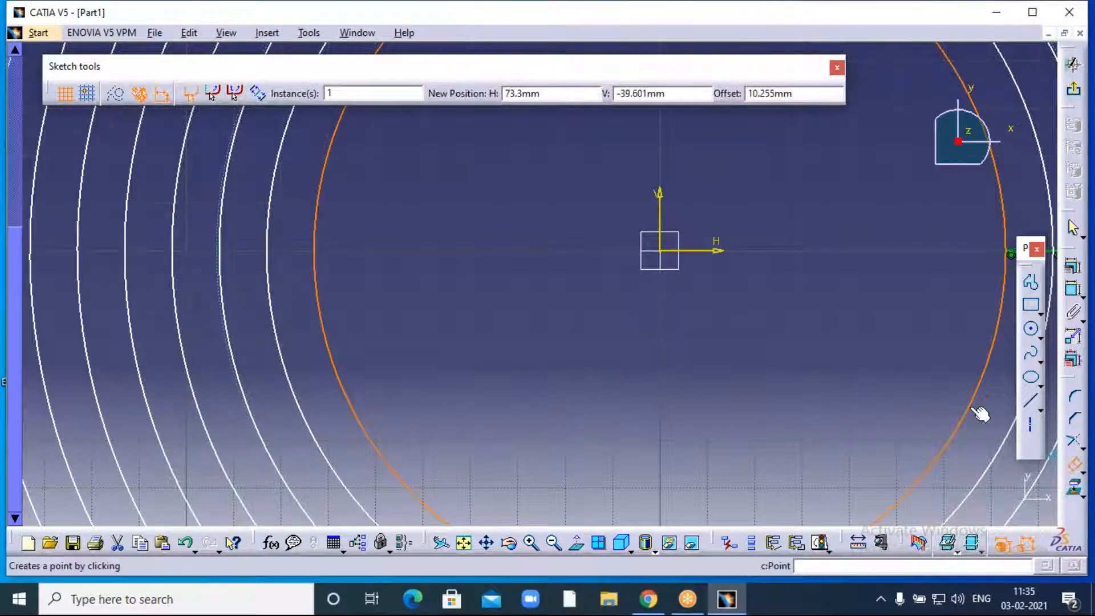
double_click(328, 93)
text(10)
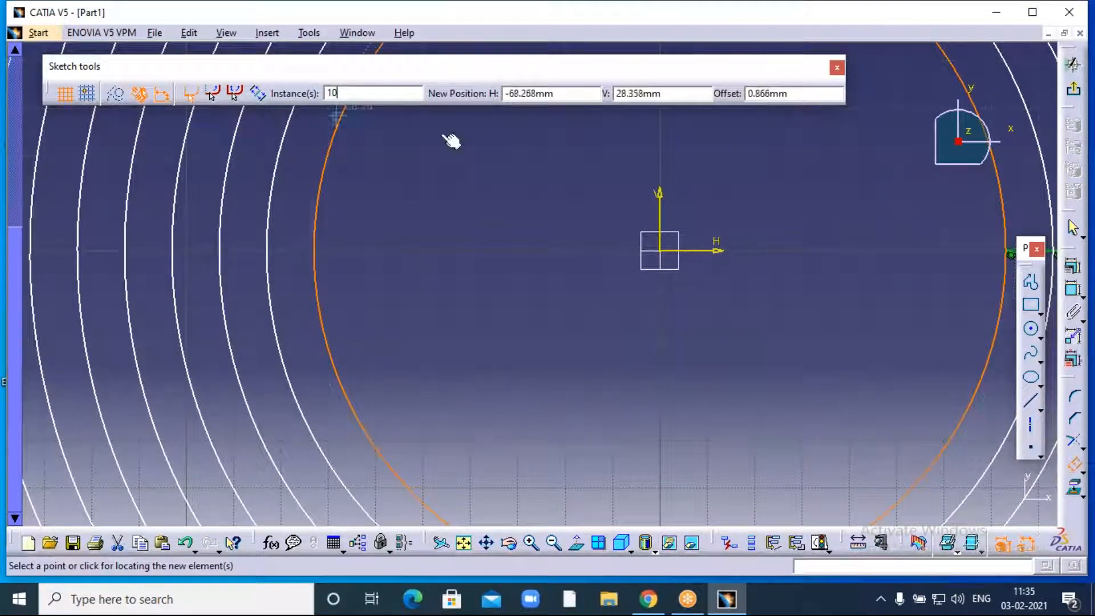
double_click(777, 93)
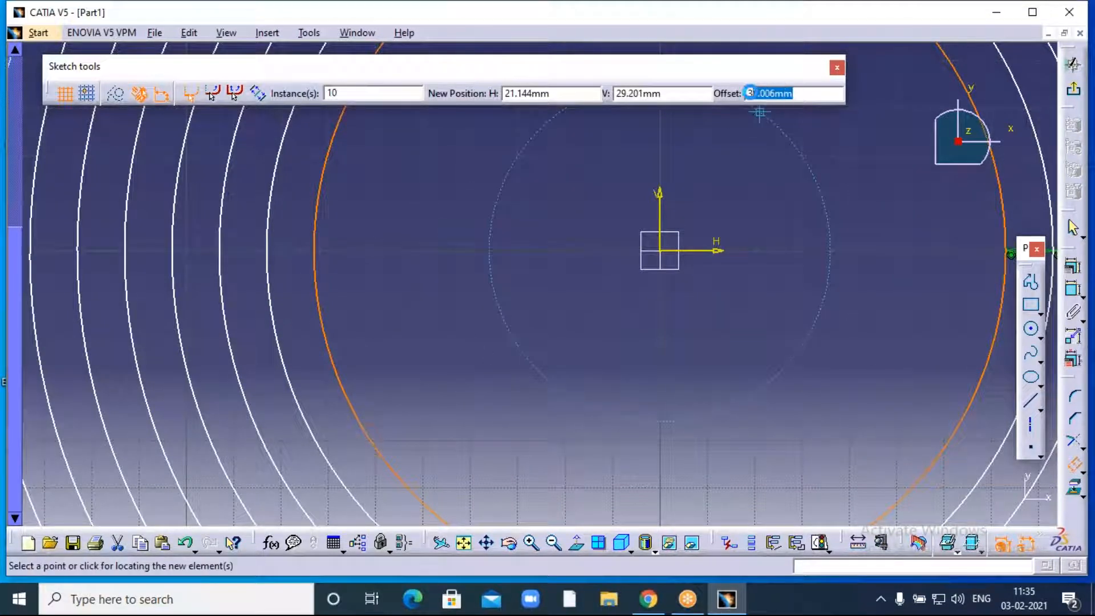
drag(796, 93, 748, 95)
text(5)
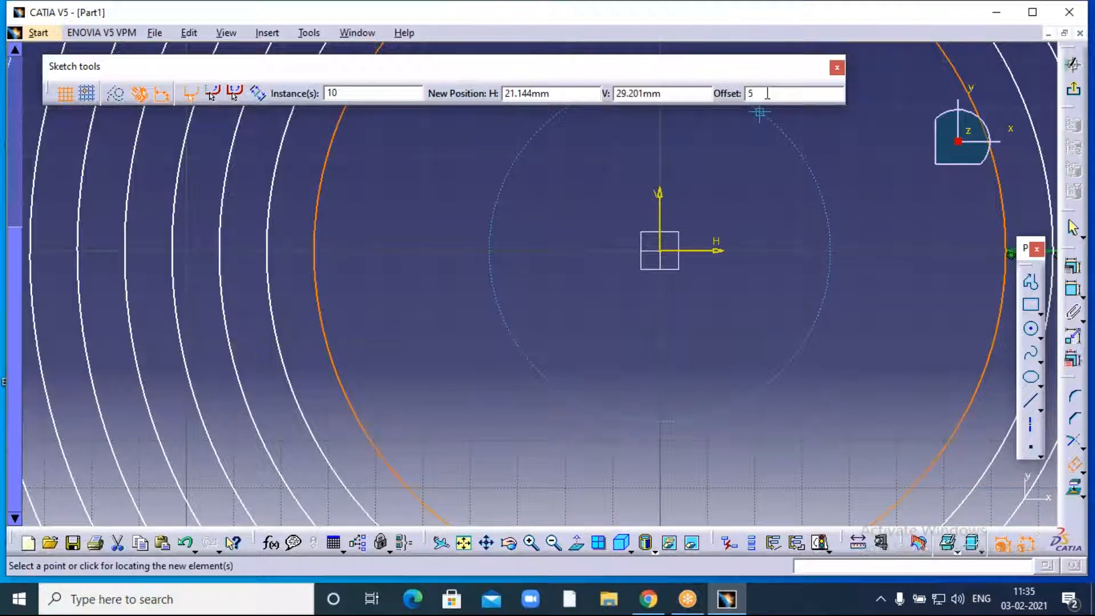
key(Return)
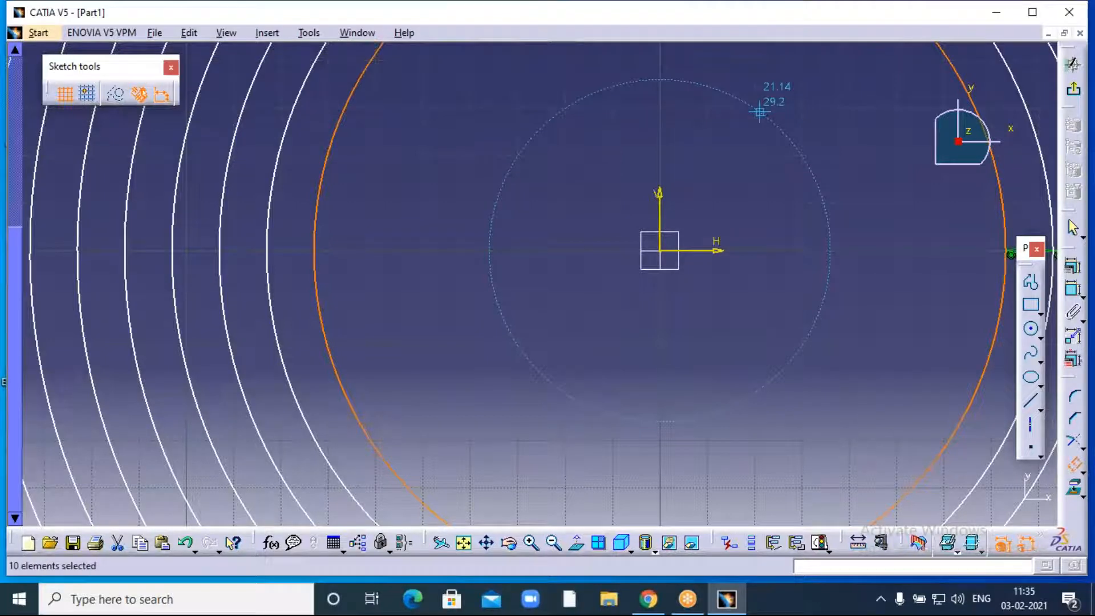
click(688, 293)
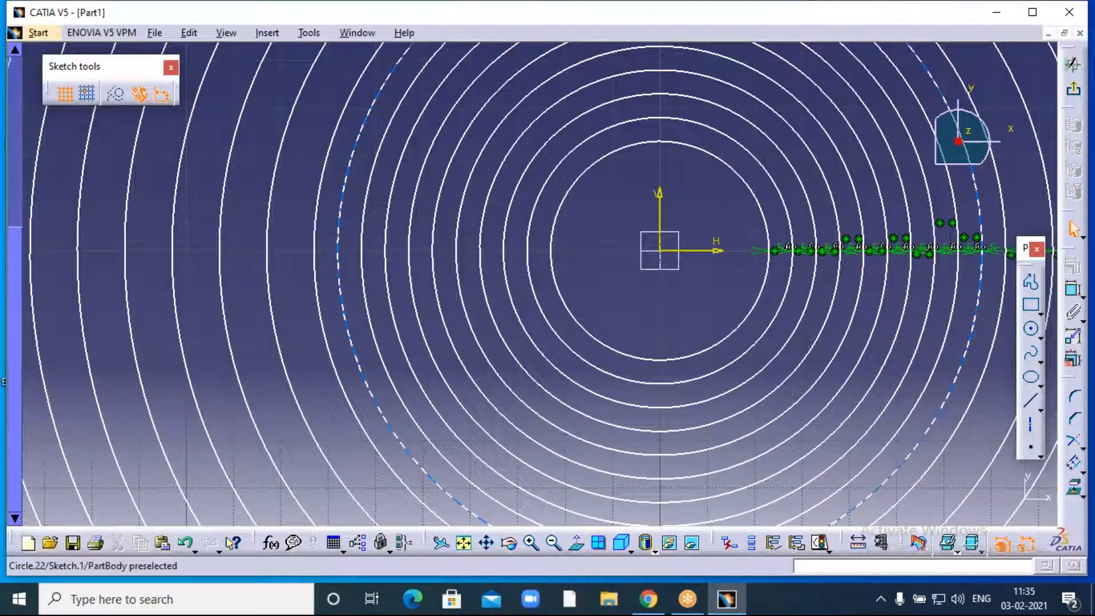
click(553, 542)
click(554, 542)
click(553, 542)
click(554, 543)
click(554, 544)
click(554, 544)
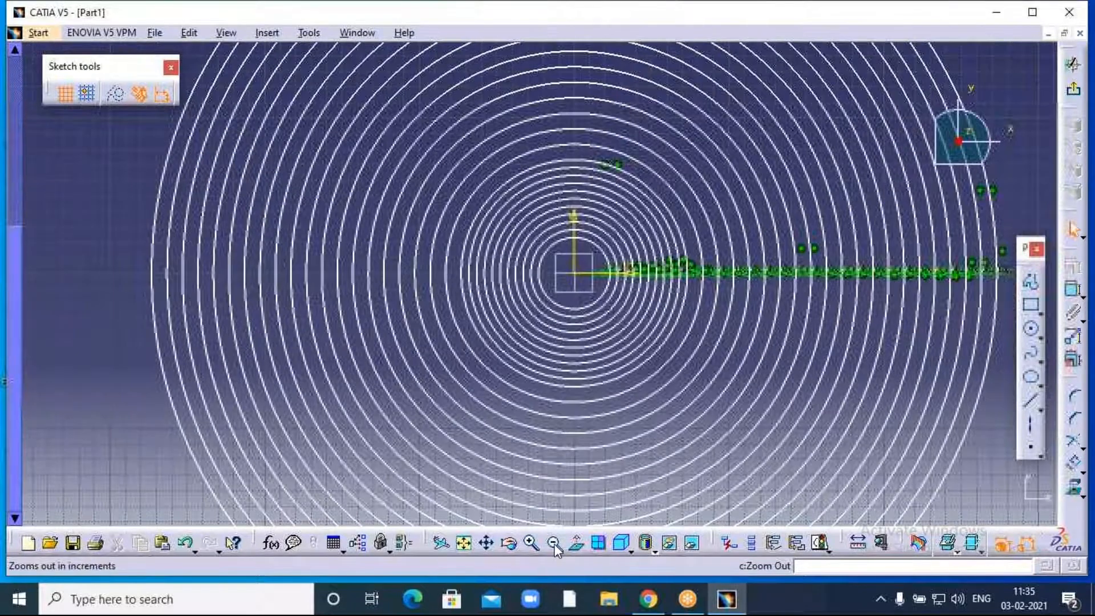
click(554, 543)
click(553, 543)
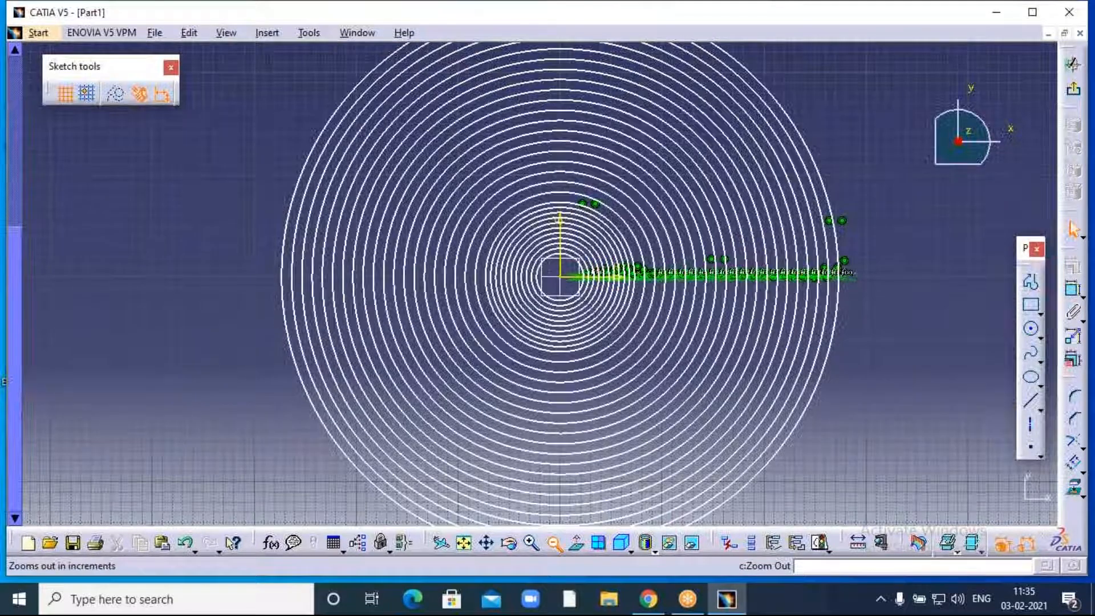
click(554, 543)
middle_drag(213, 313, 227, 326)
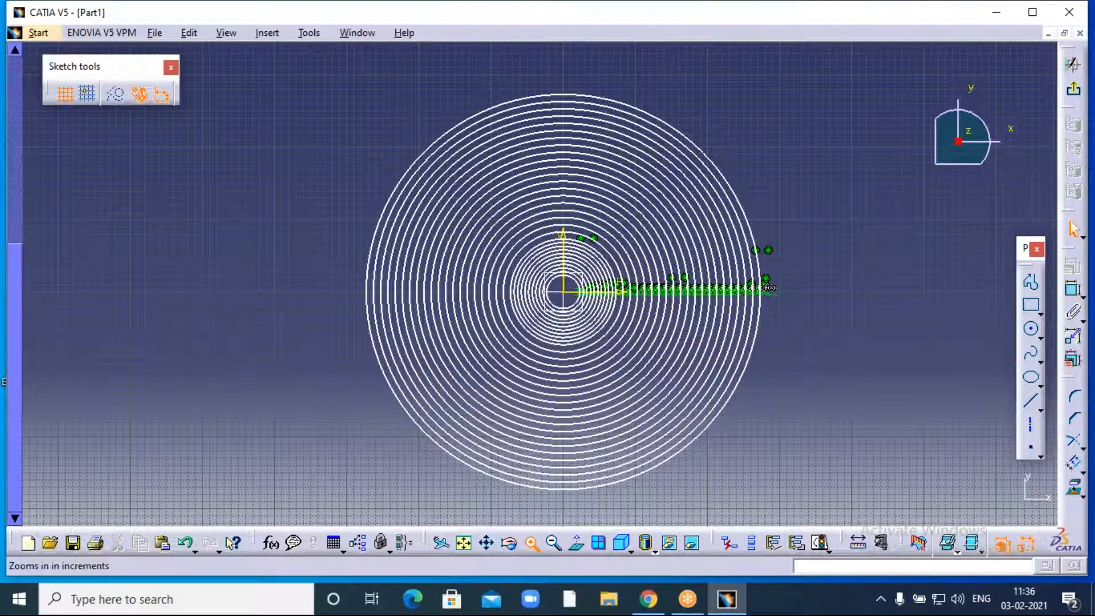
click(532, 543)
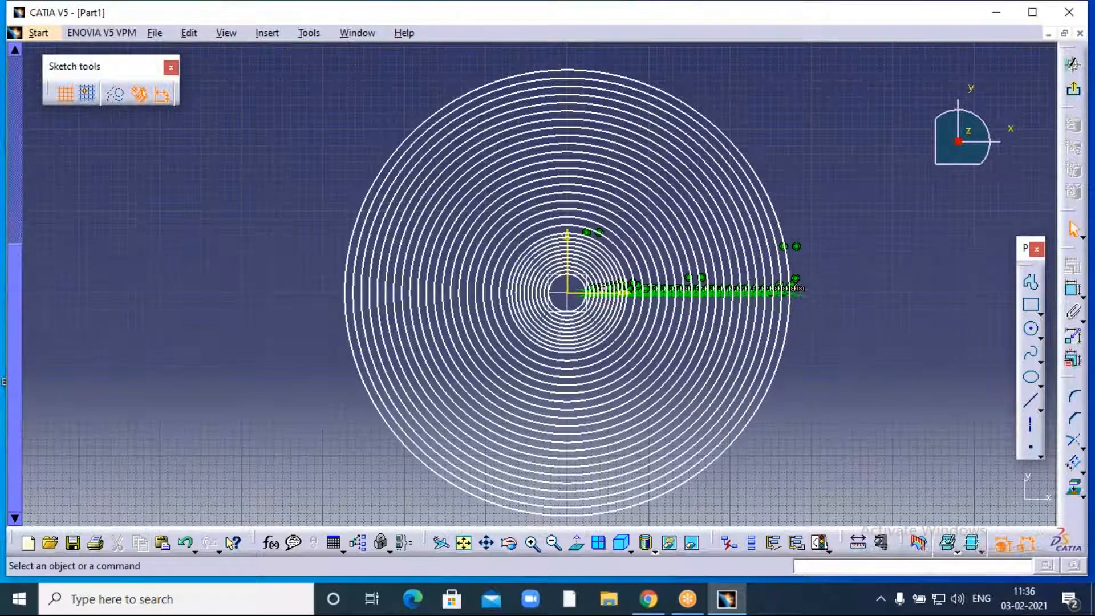
click(532, 542)
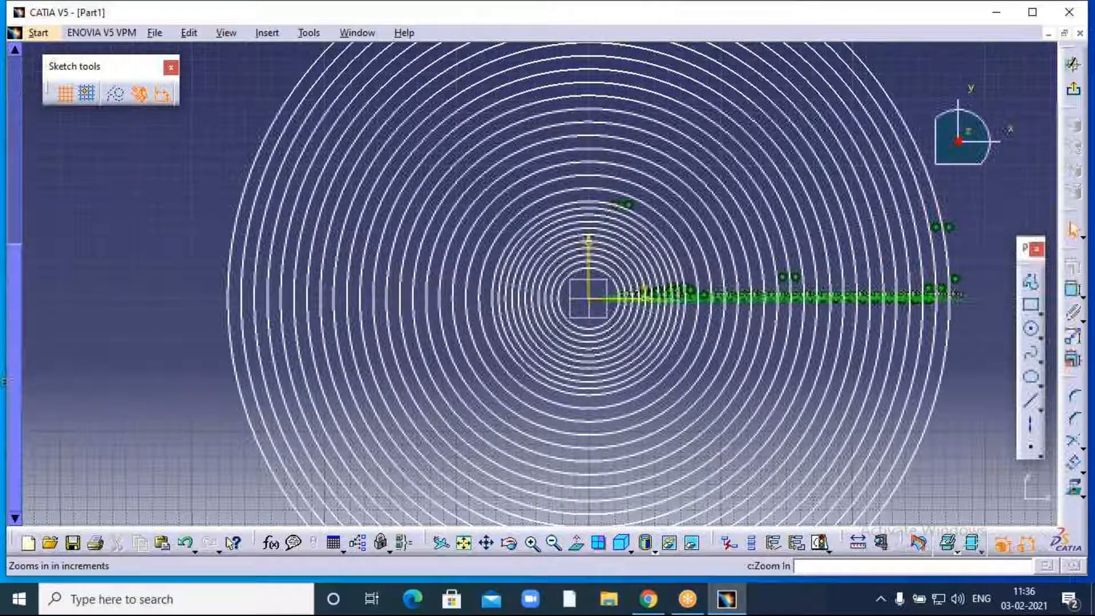
click(532, 543)
click(532, 543)
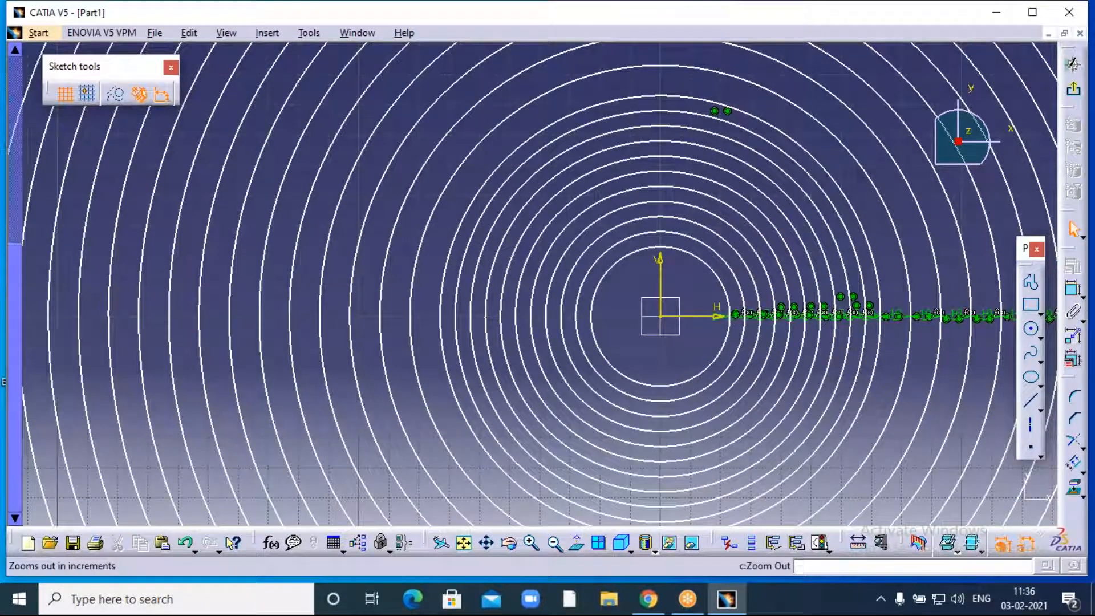
click(554, 543)
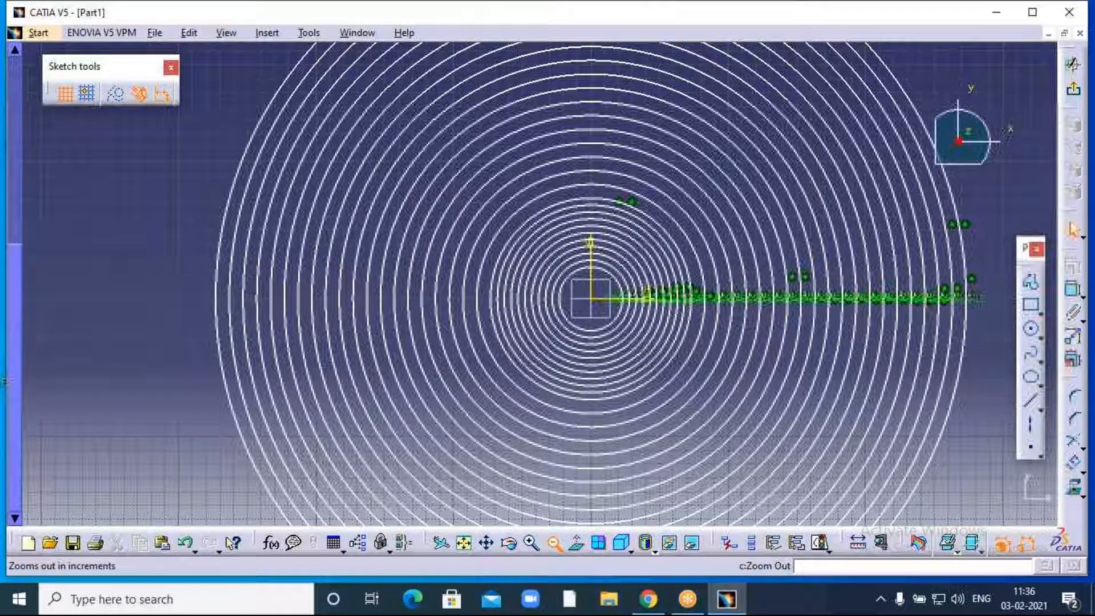
click(554, 543)
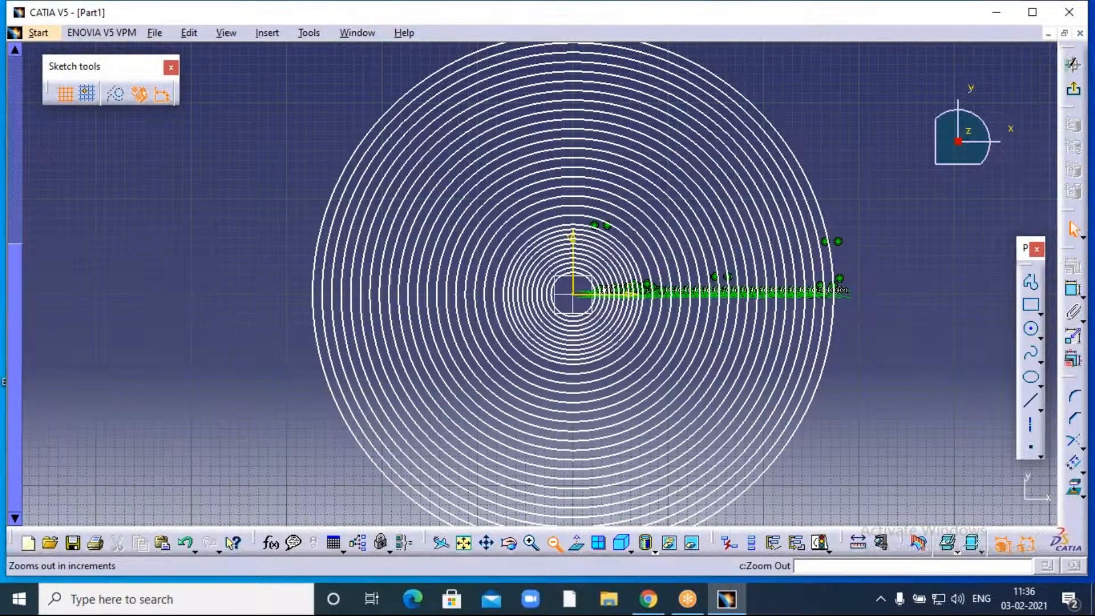
click(555, 542)
click(554, 543)
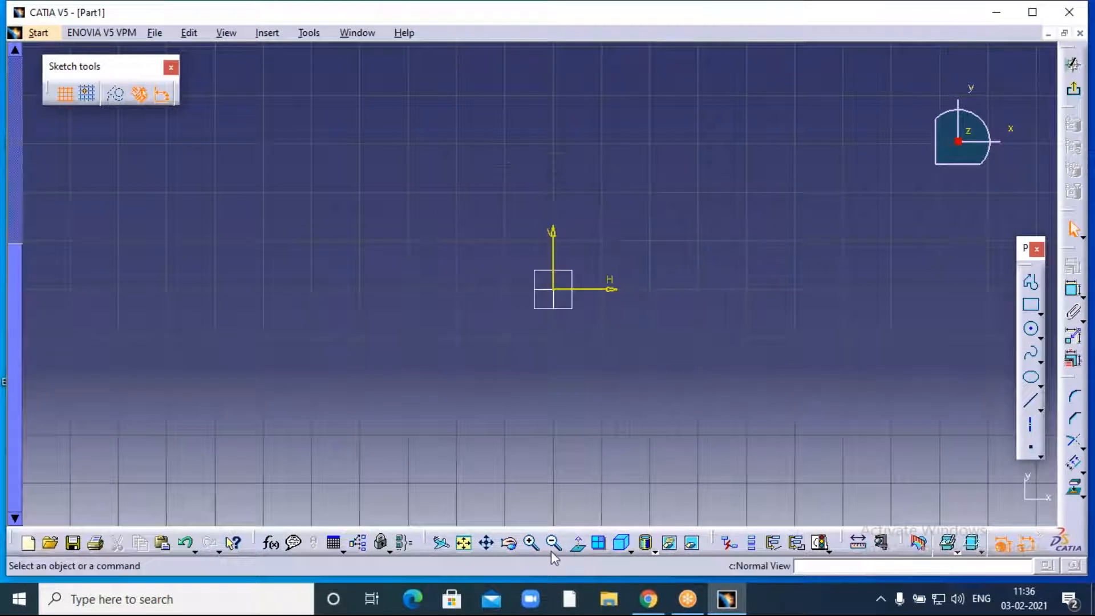
- Zoom in on the sketch origin, then exit the Sketcher back to the 3D part
click(532, 543)
click(532, 543)
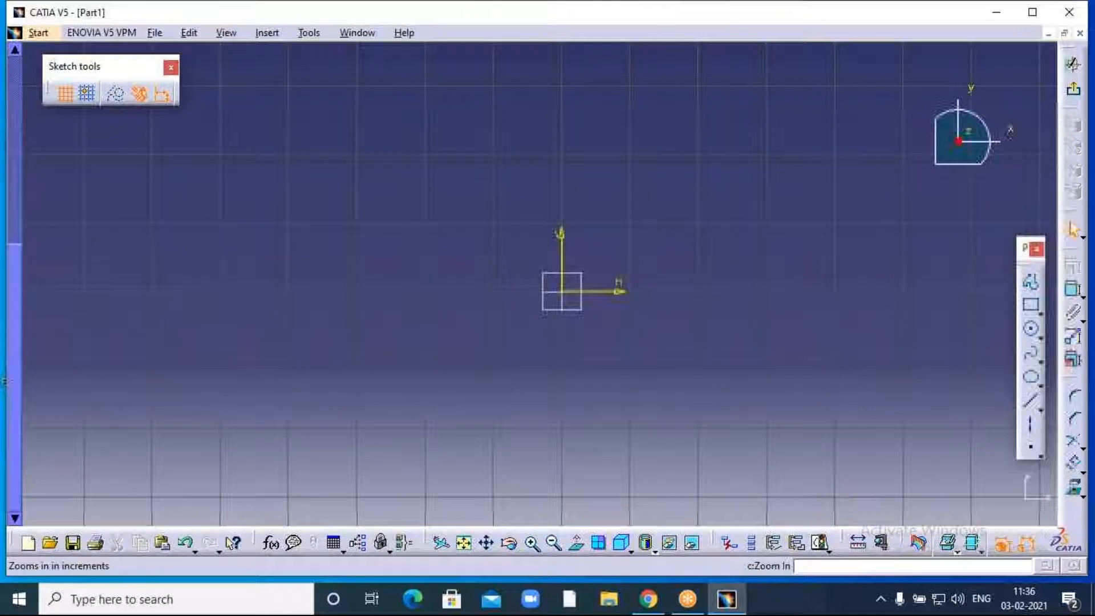
click(553, 543)
click(531, 542)
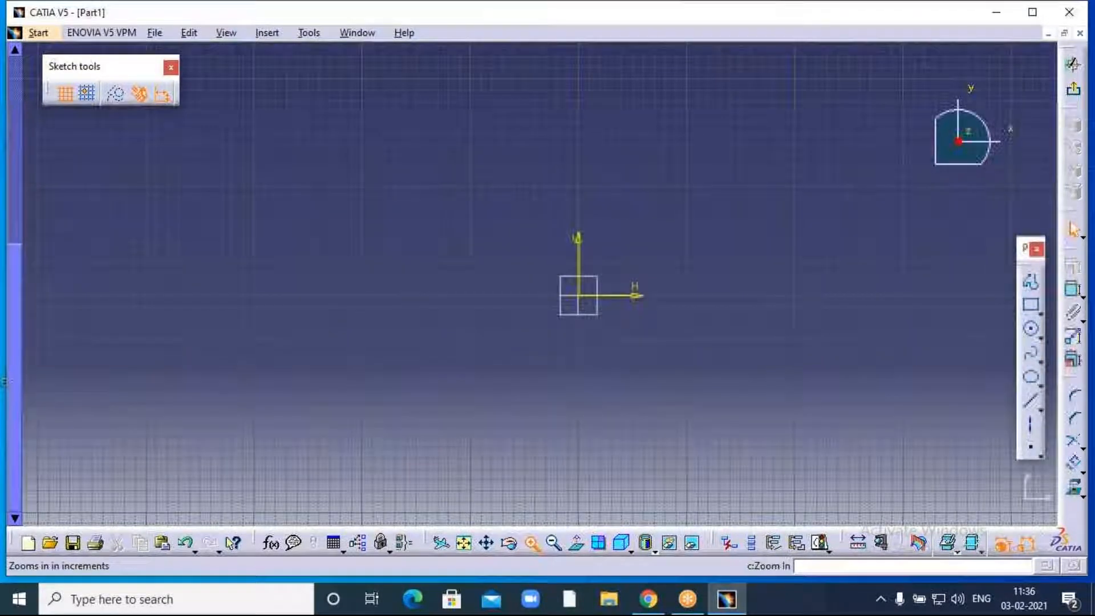
click(532, 543)
click(532, 543)
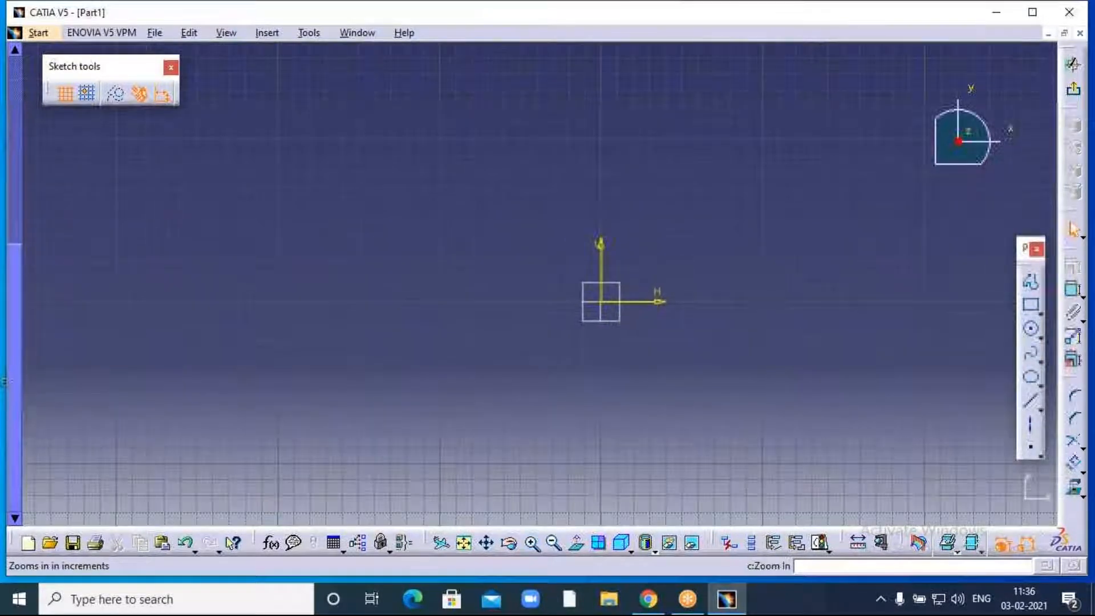
click(532, 542)
click(532, 542)
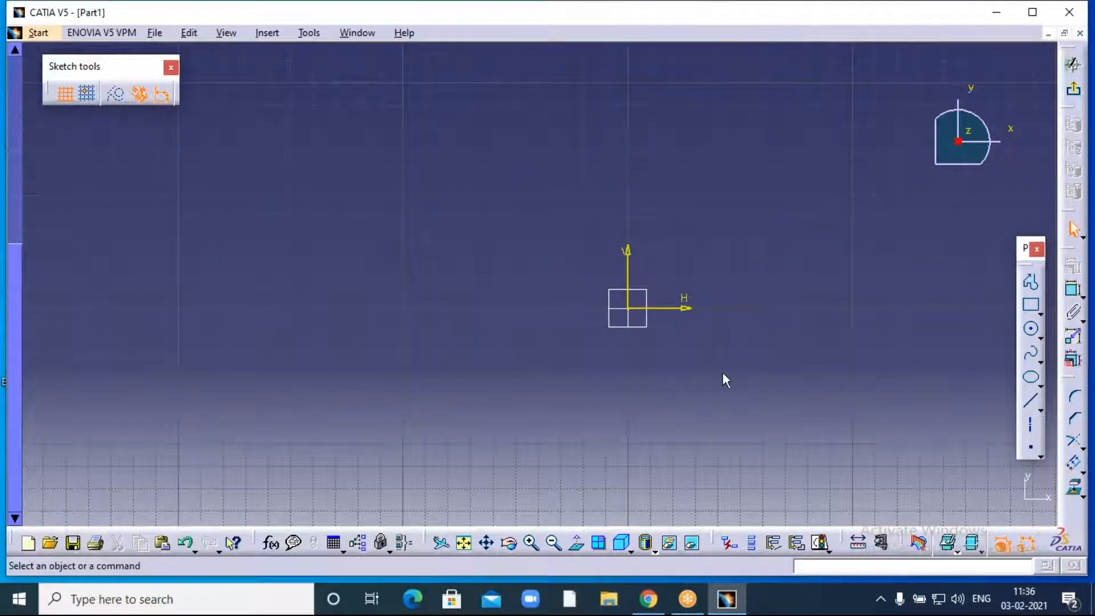
middle_drag(723, 374, 601, 375)
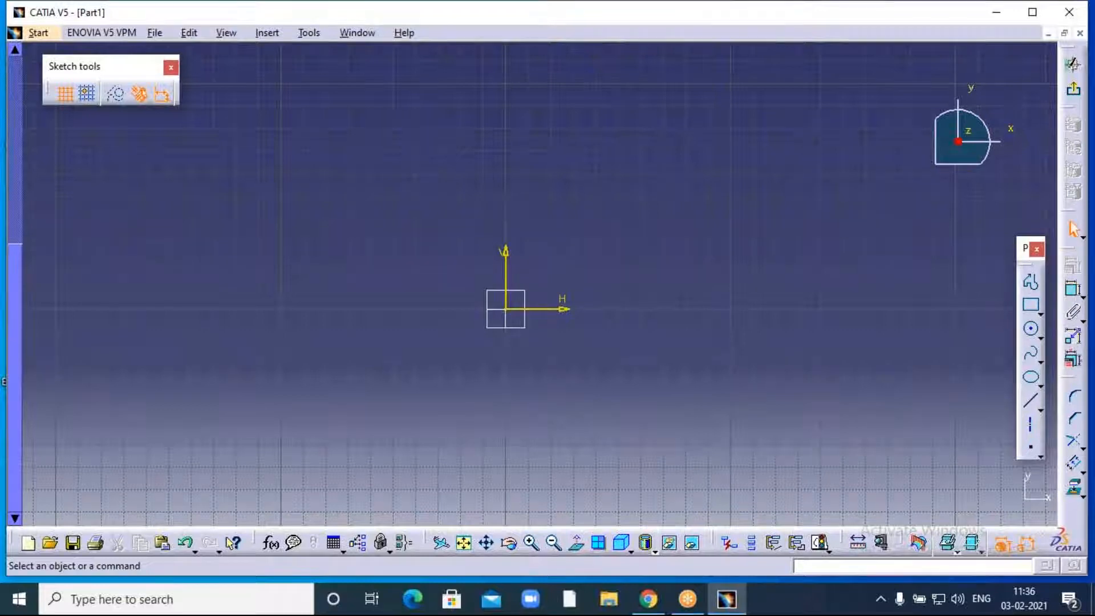
click(1072, 64)
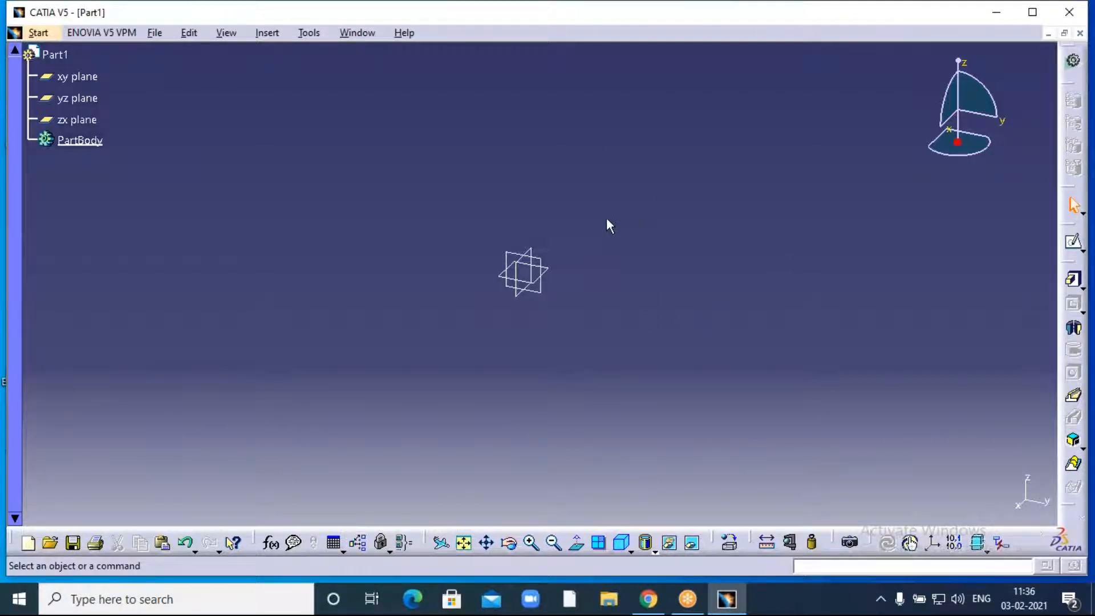
- Open a new sketch on Part1's xy plane
click(91, 78)
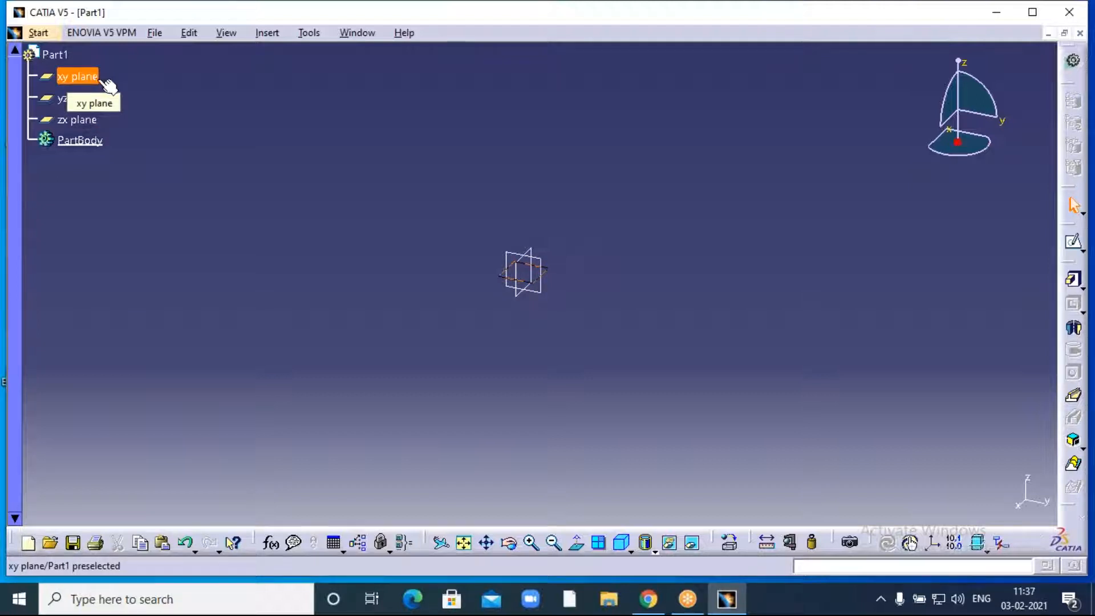
click(1074, 245)
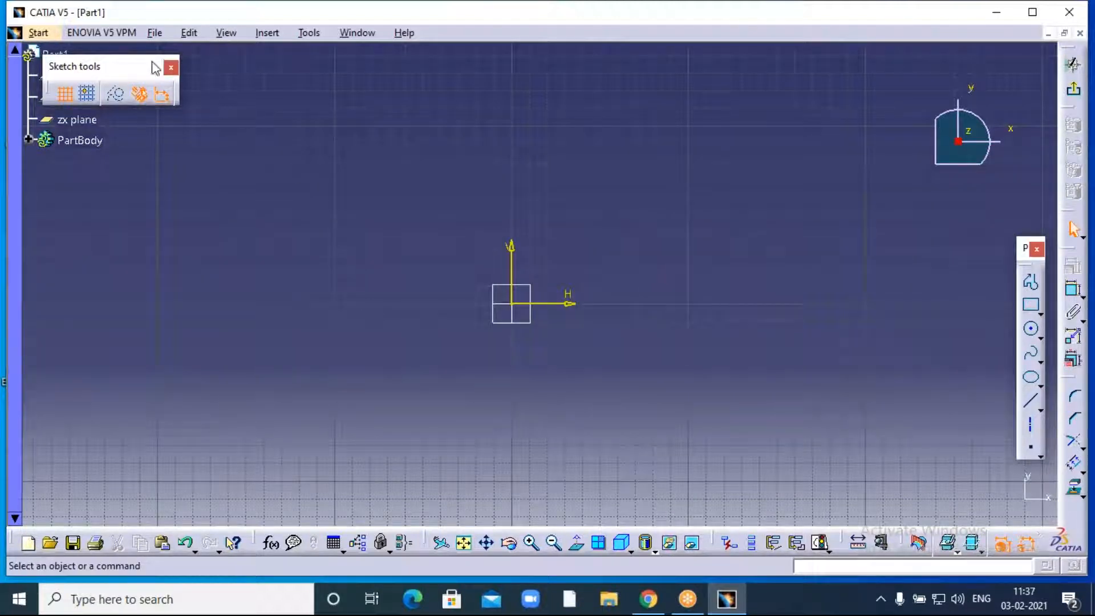
- Move the Sketch tools bar off the part tree and toggle the grid off and back on
drag(128, 61, 255, 57)
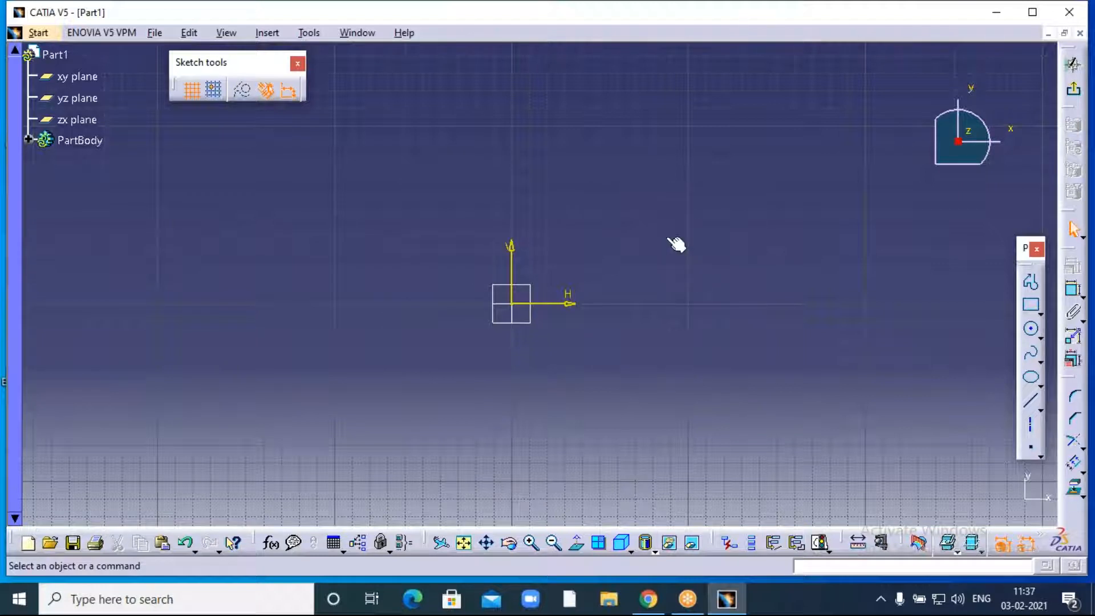
click(193, 91)
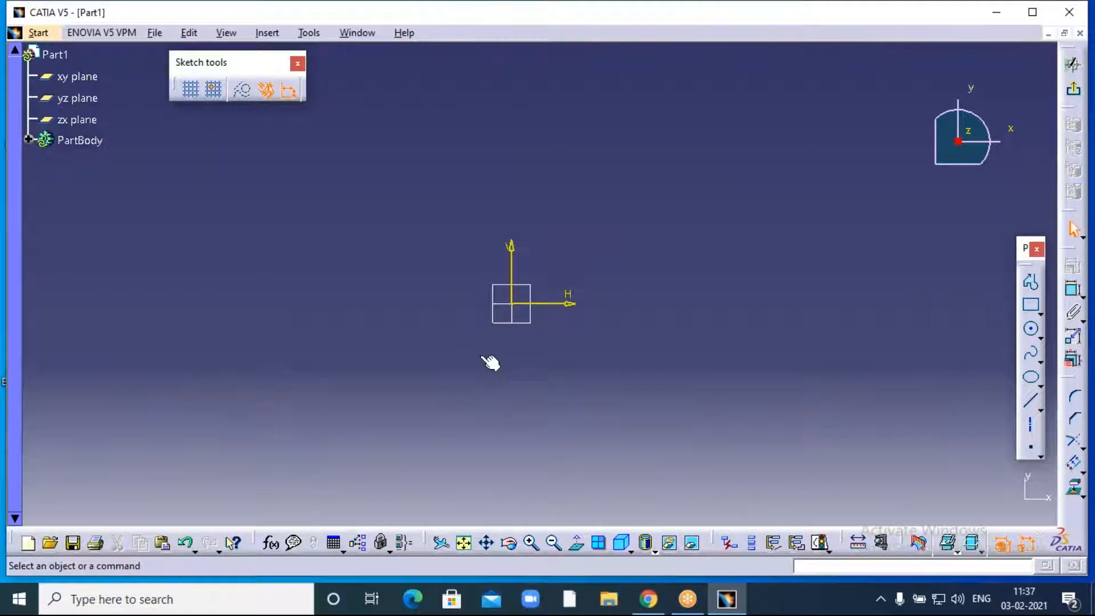
click(193, 95)
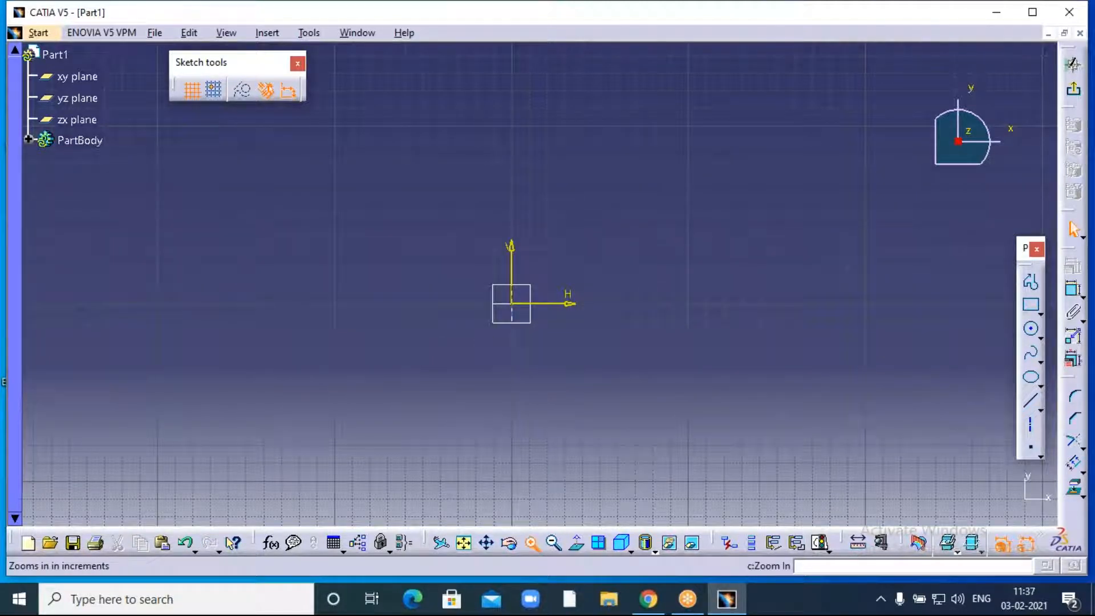
- Turn on Snap to Point and zoom in closely on the sketch origin
click(531, 543)
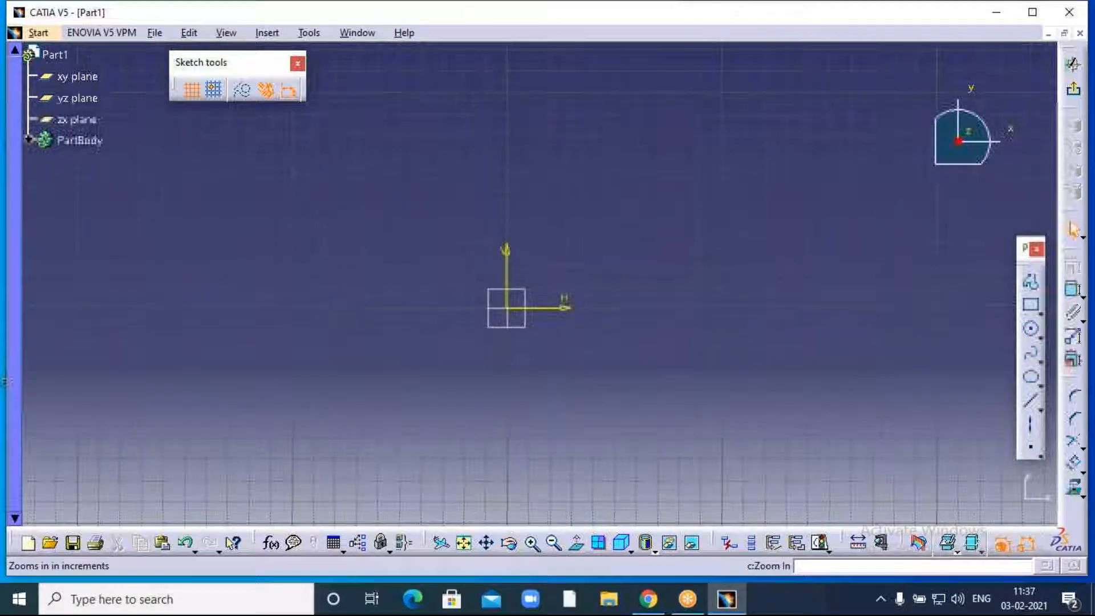
click(531, 543)
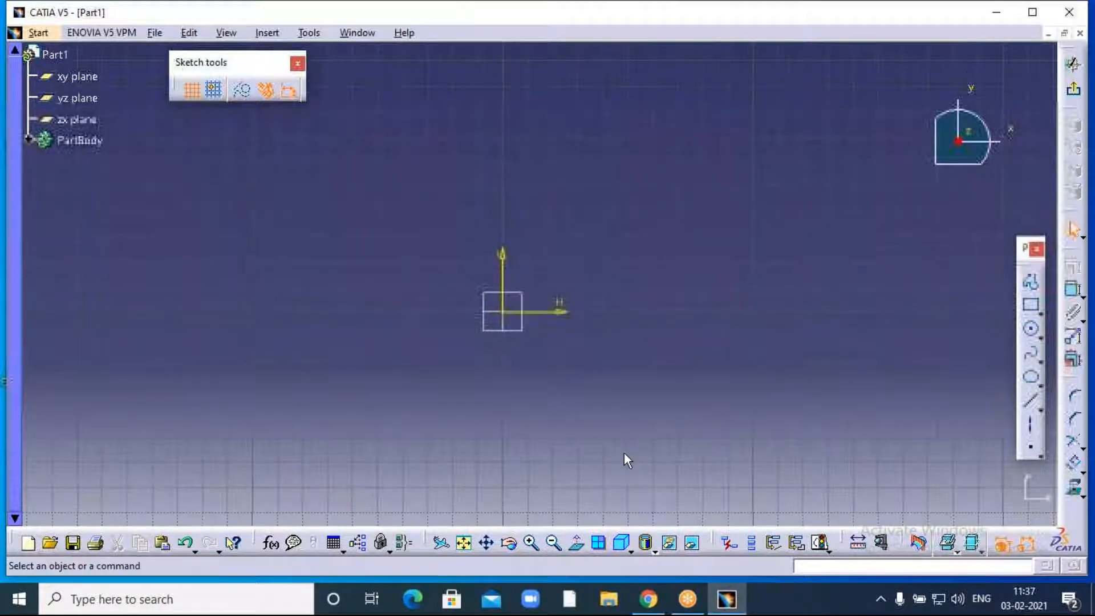
click(216, 91)
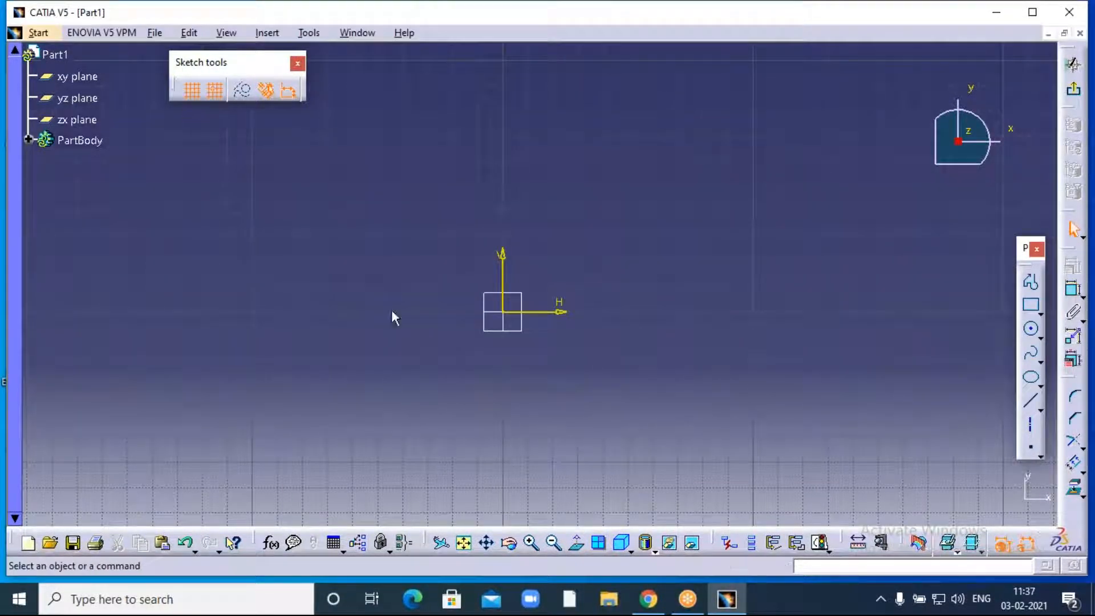
click(532, 543)
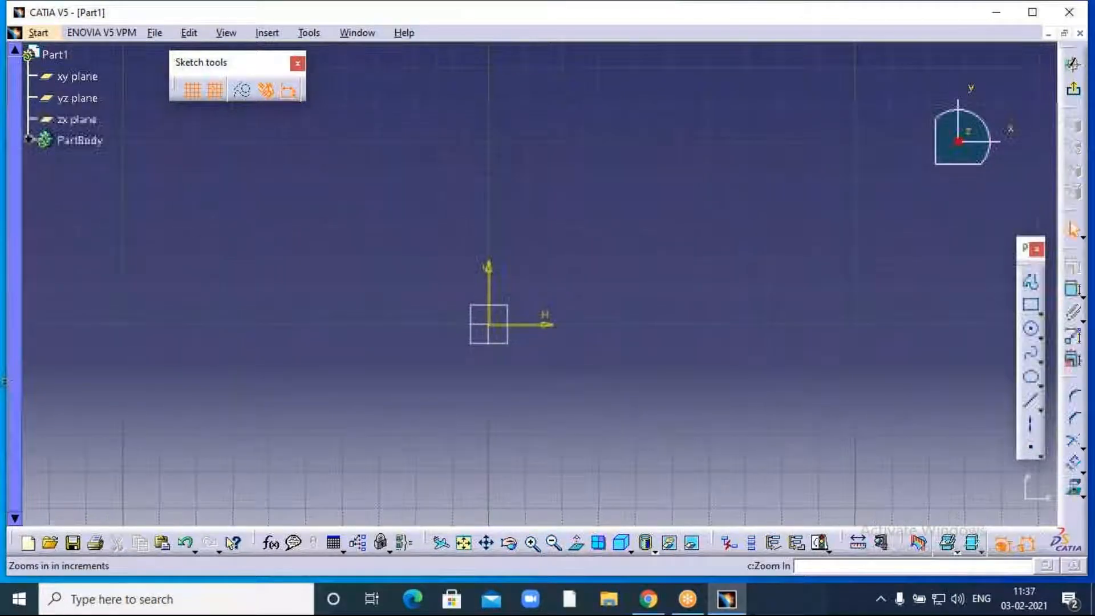
click(532, 542)
click(532, 543)
click(532, 543)
click(532, 543)
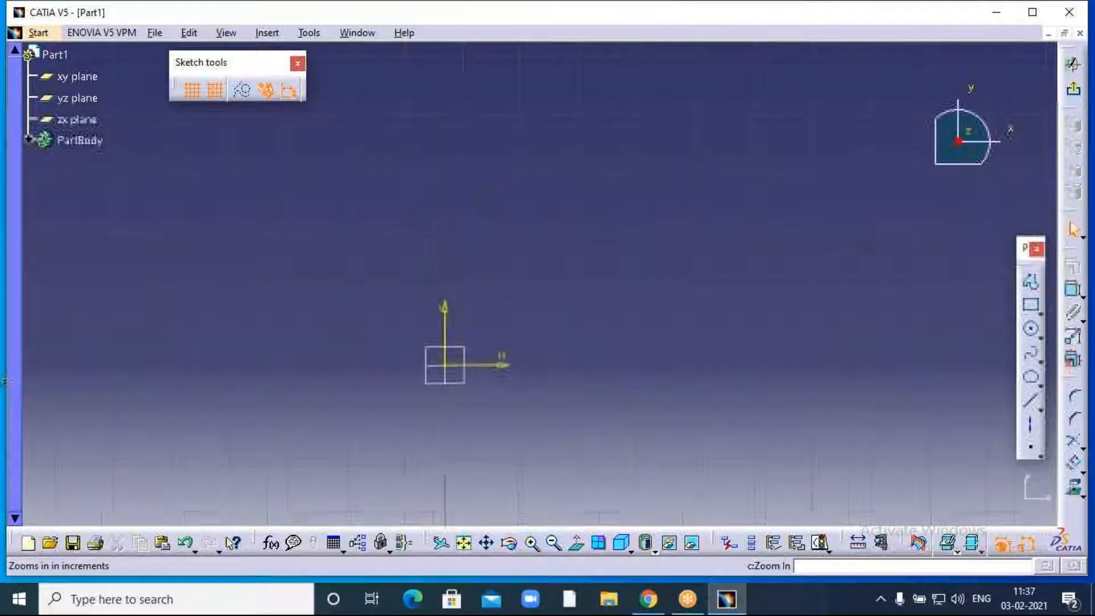
- Start the Profile tool, then switch Snap to Point off, on, and off again
click(1031, 285)
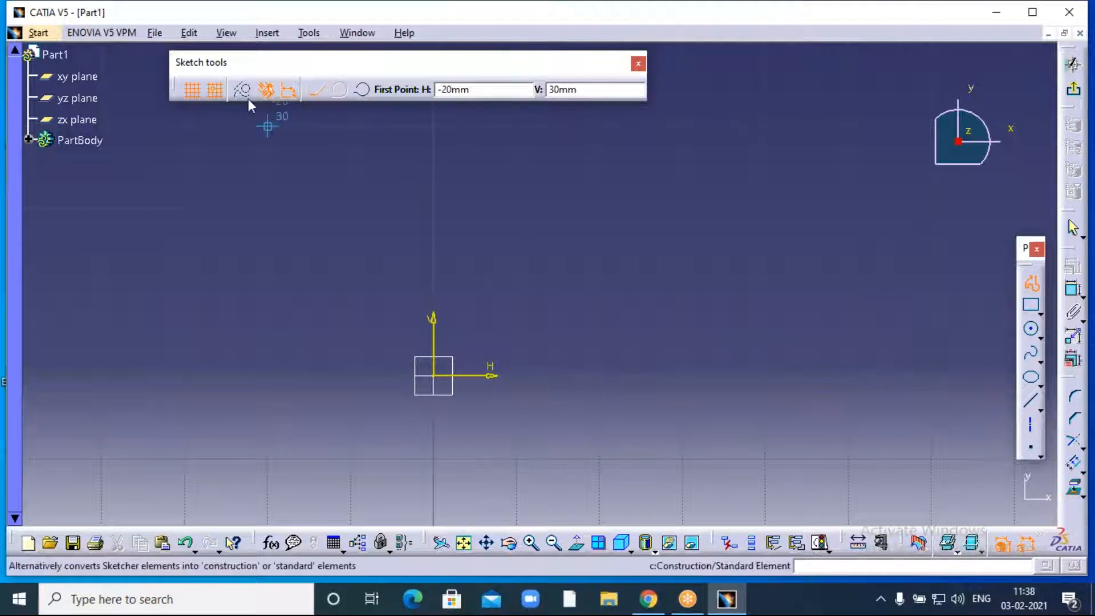
click(217, 90)
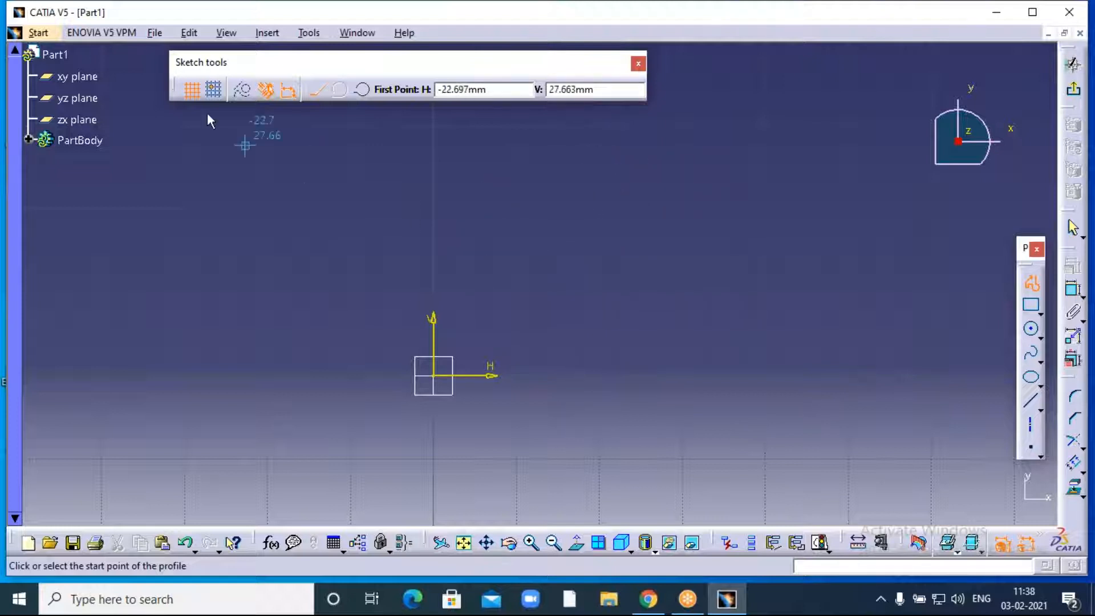
click(214, 89)
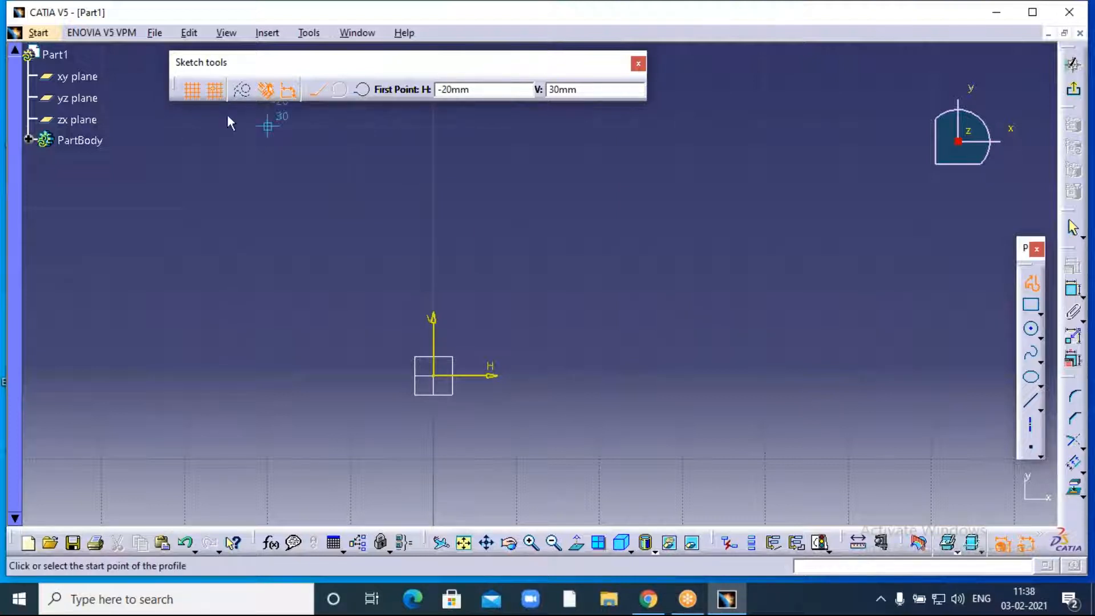
click(216, 95)
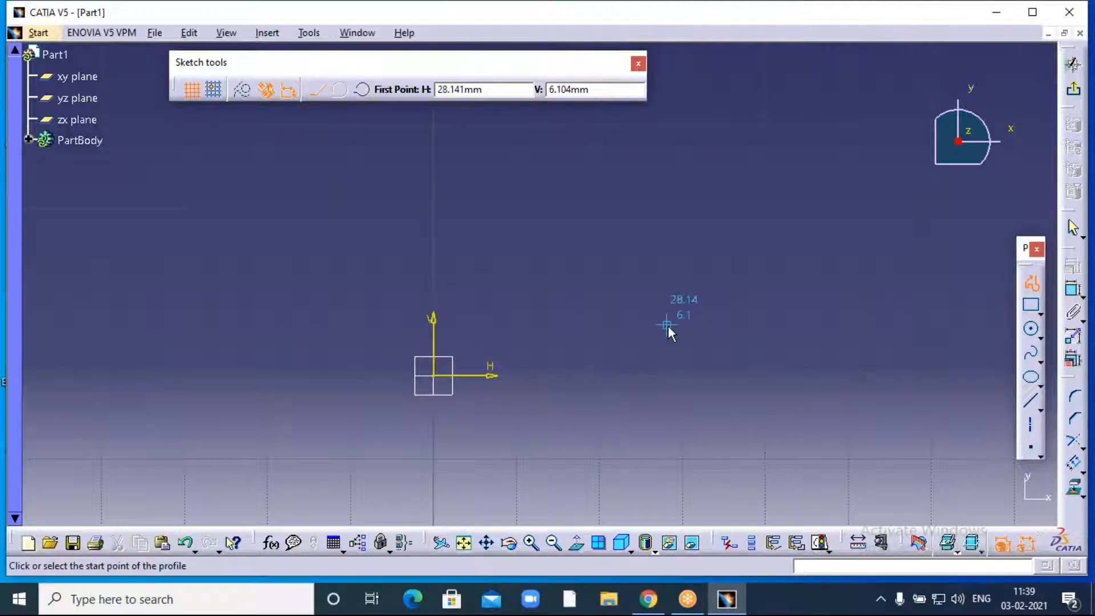
- Cancel the unfinished profile, refocus the CATIA window, and start the Profile tool again
key(Escape)
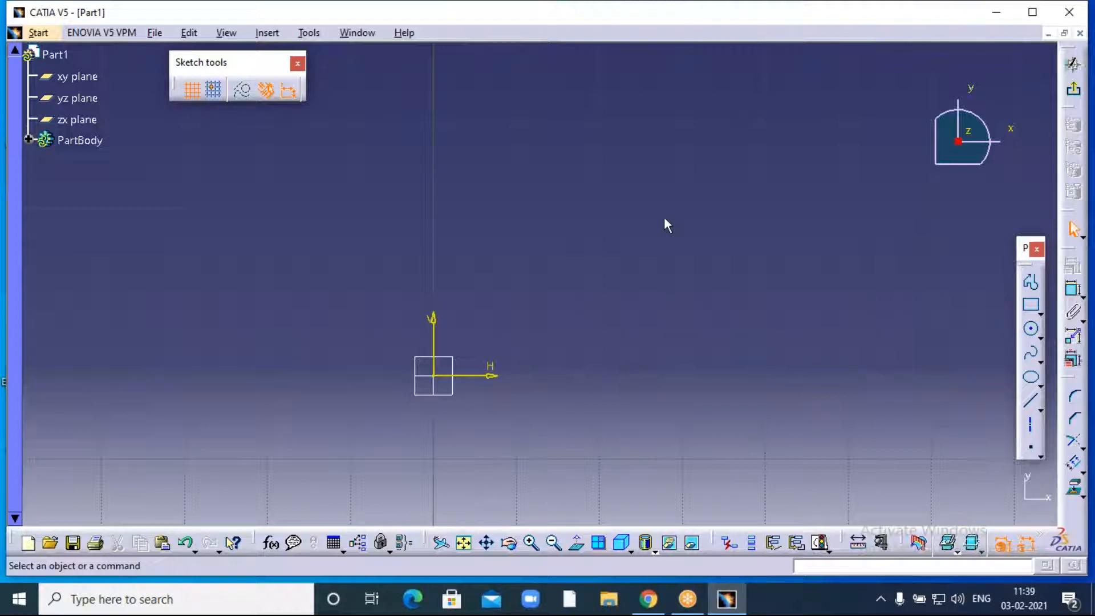
click(772, 23)
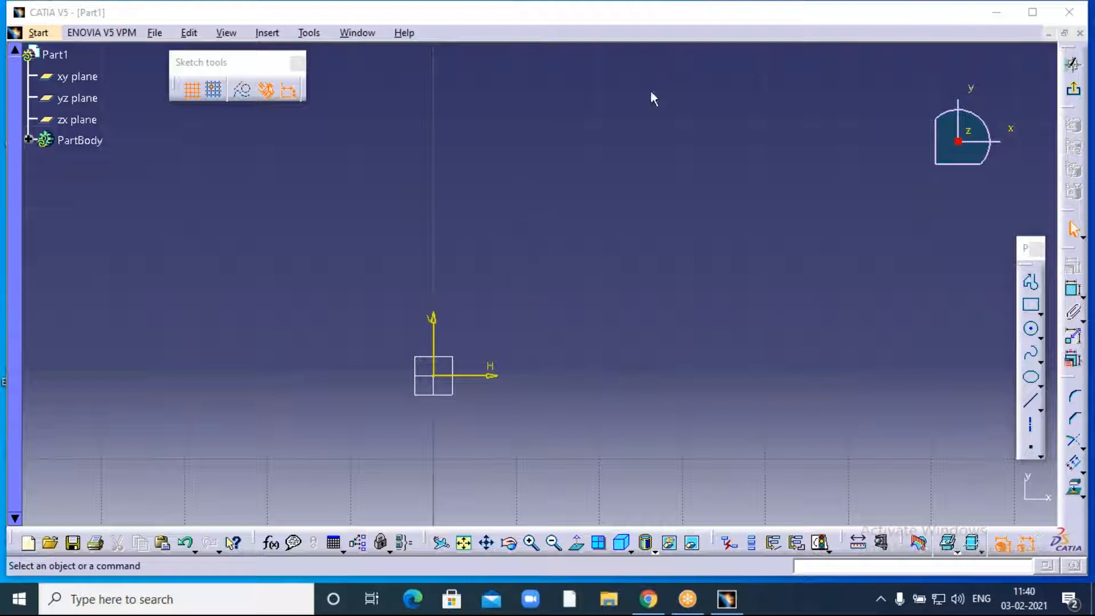
click(813, 70)
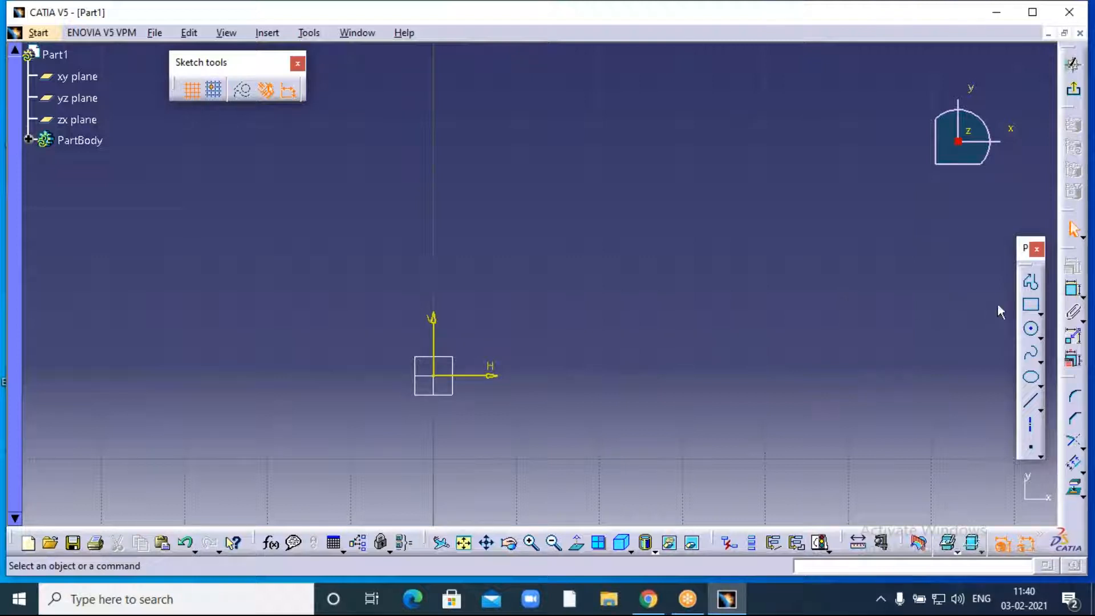
click(1032, 288)
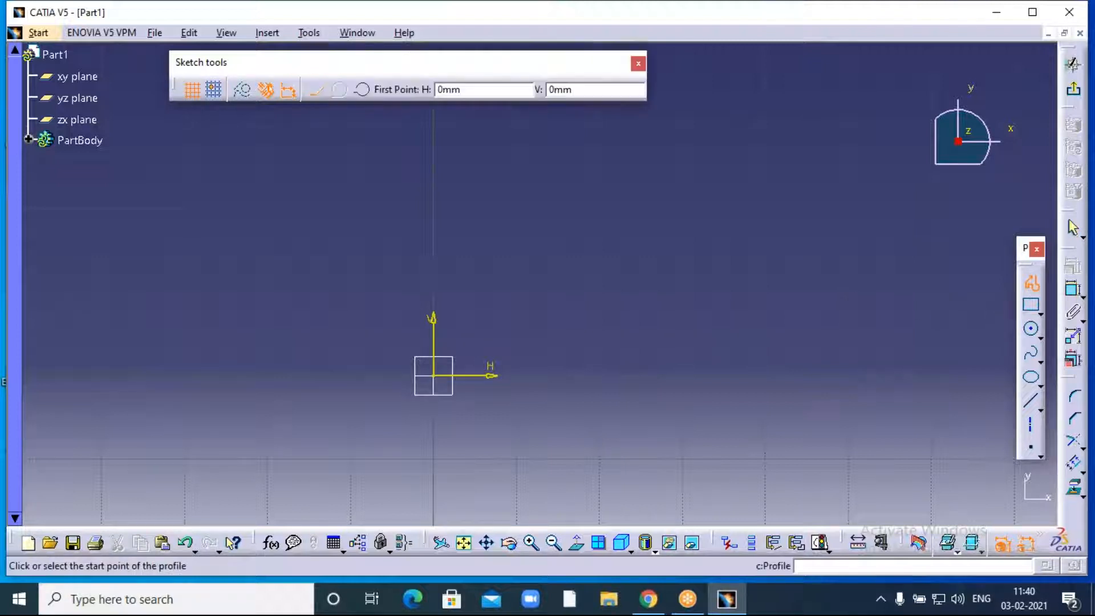
- Draw a circle centred on the origin of the xy-plane sketch, then pan the view slightly
click(1033, 333)
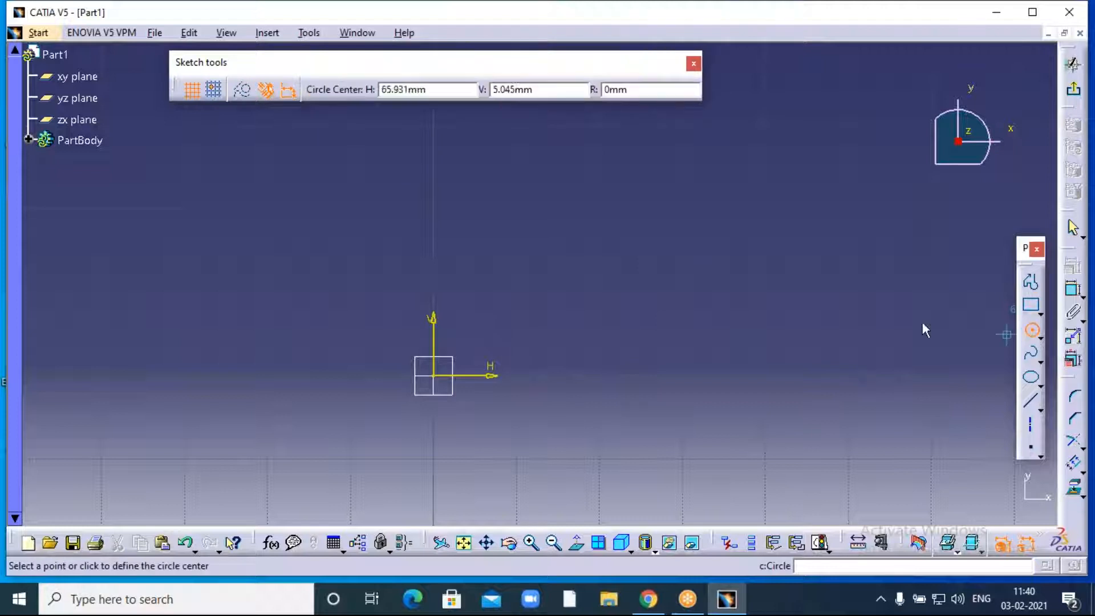
click(437, 377)
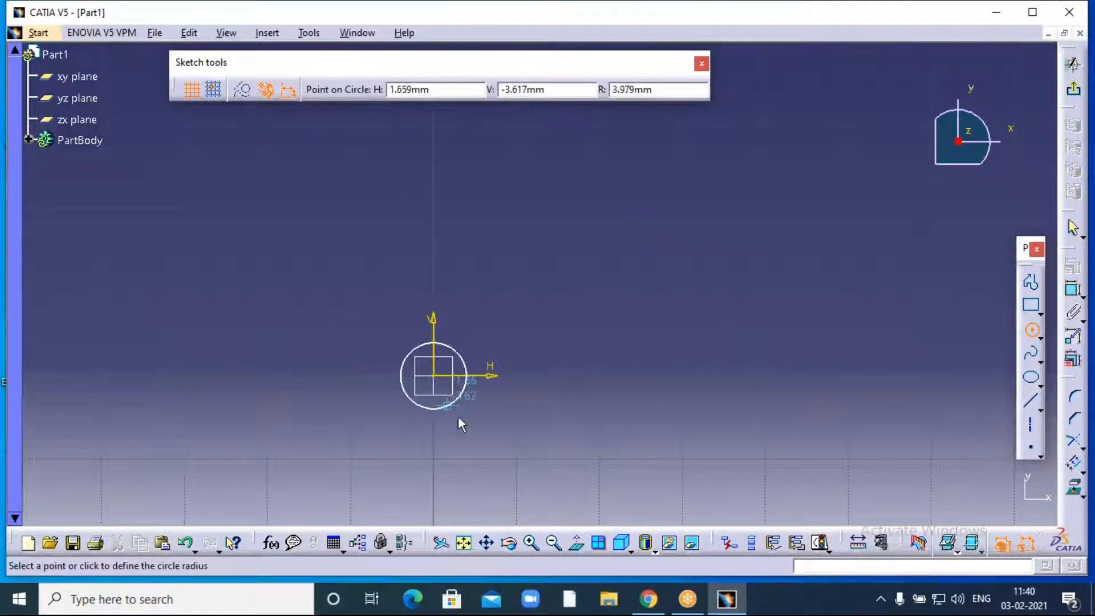
click(515, 439)
click(627, 371)
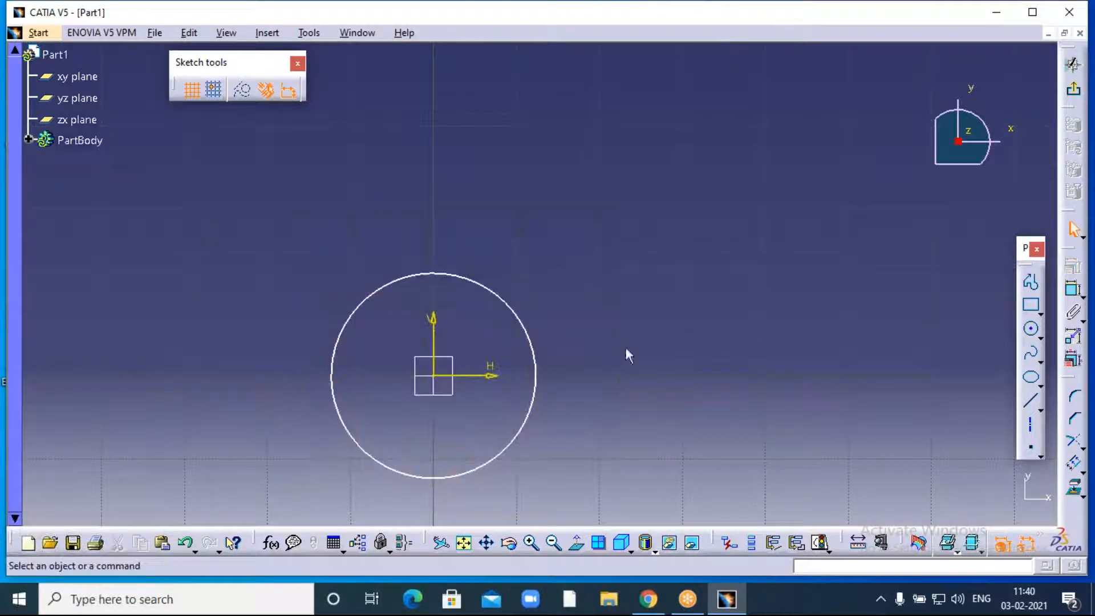
scroll(587, 425, down, 2)
middle_drag(587, 425, 617, 319)
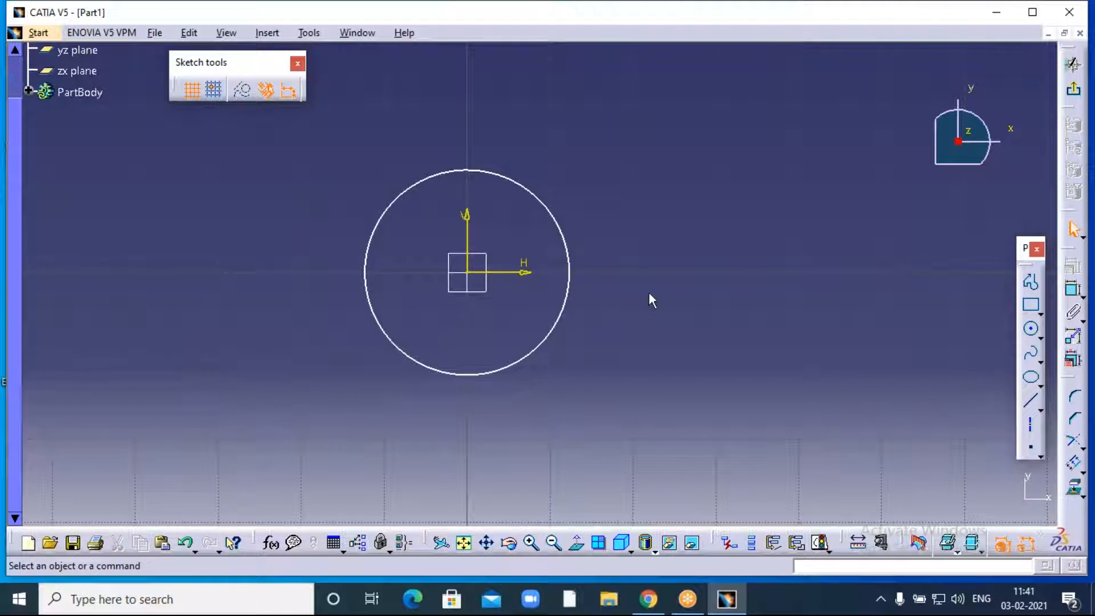
middle_drag(635, 302, 619, 303)
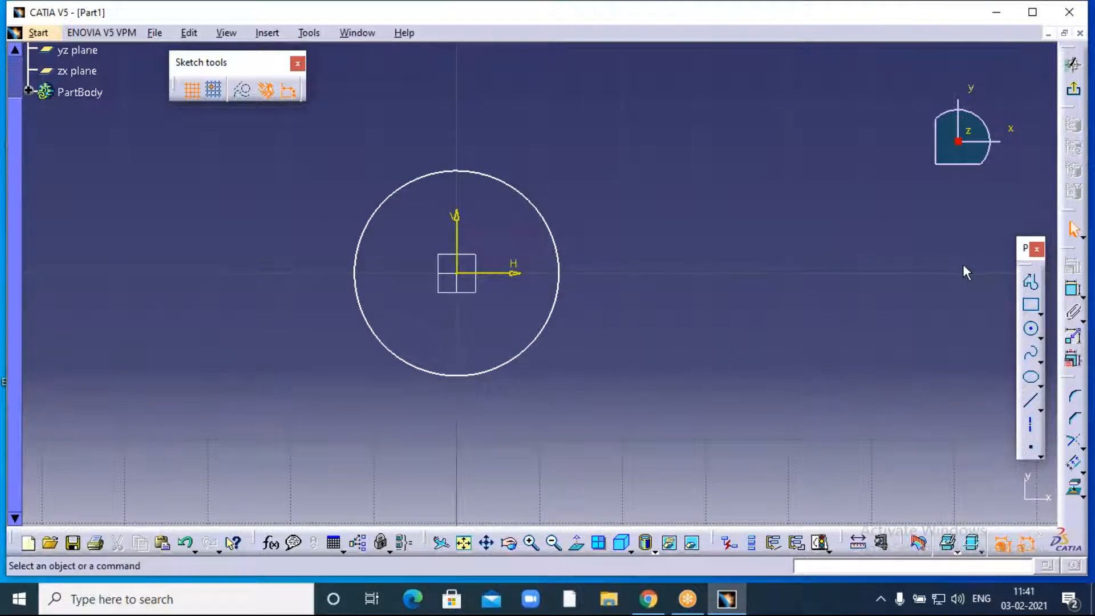
- Select the circle at the origin and start the Offset operation from Insert > Operation > Transformation
click(567, 298)
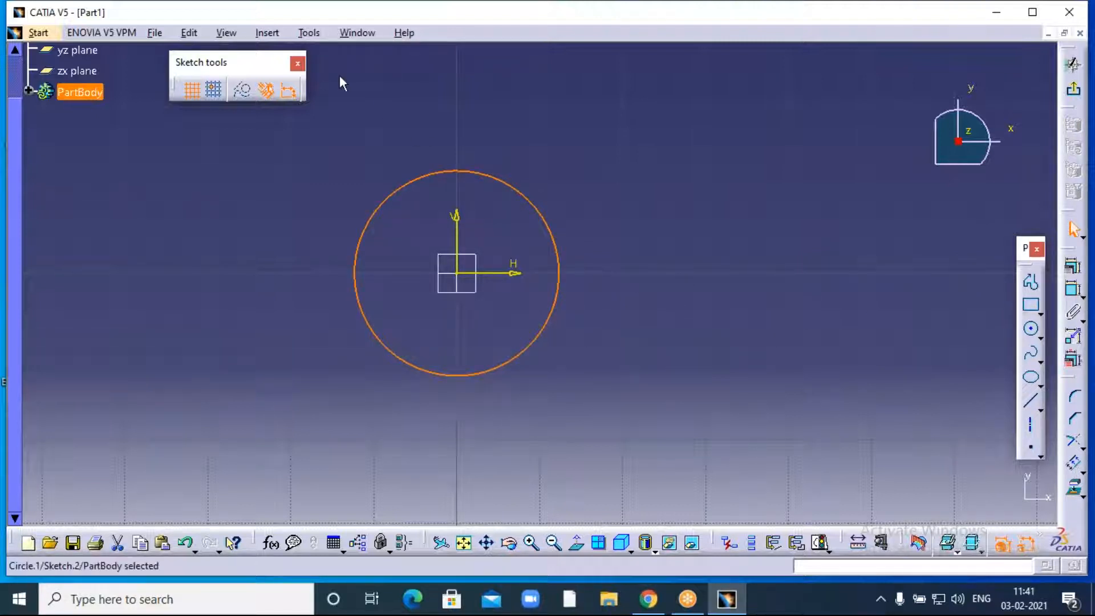
click(266, 33)
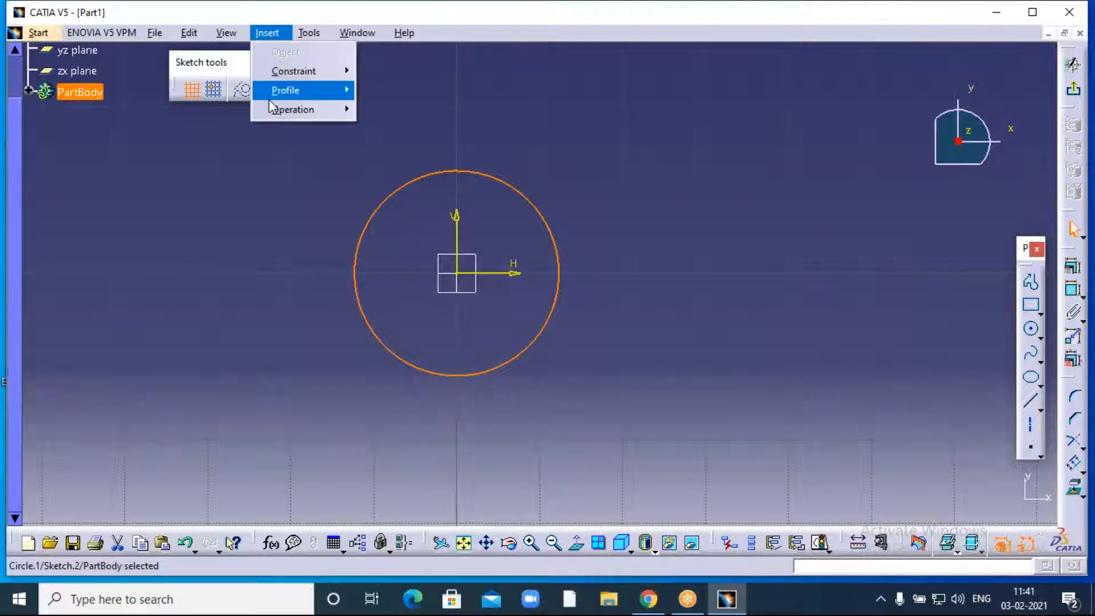
mouse_move(292, 110)
mouse_move(406, 167)
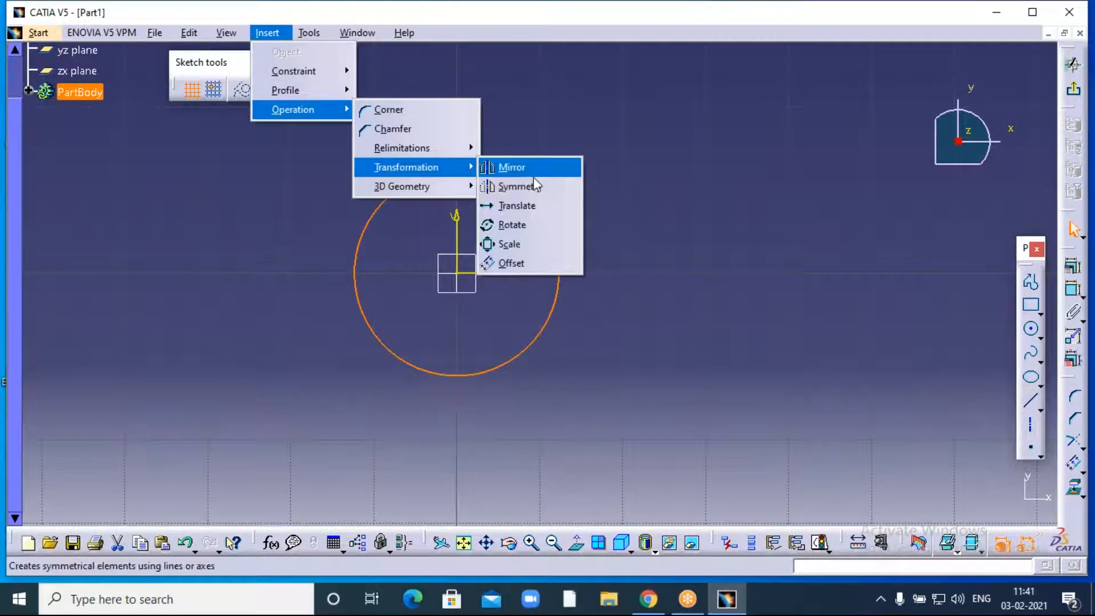
click(533, 265)
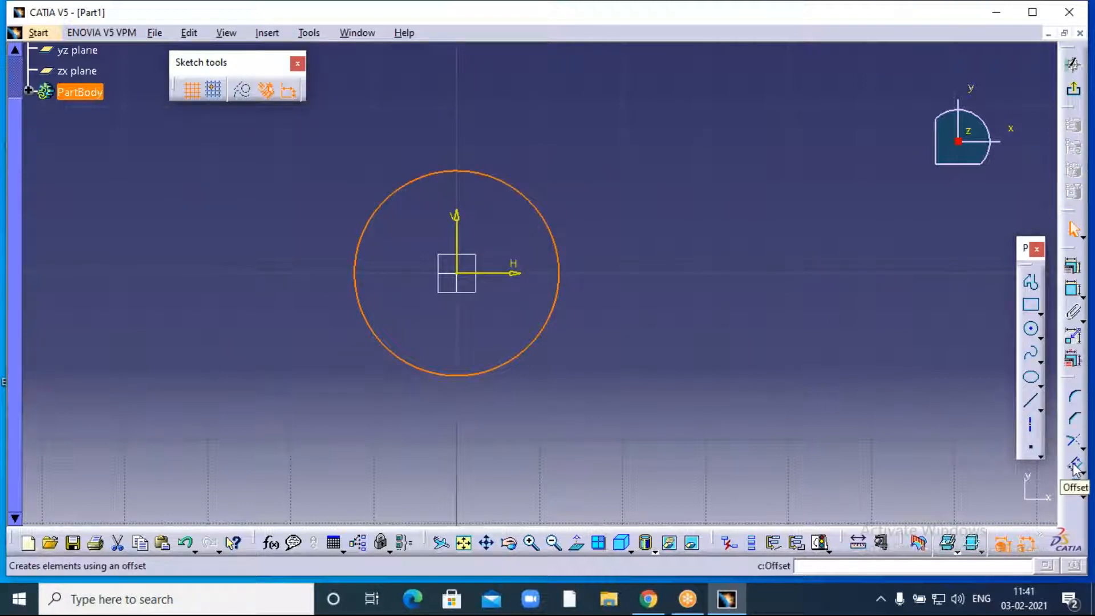
- Offset the circle with 15 instances at a 10 mm offset distance
click(1075, 467)
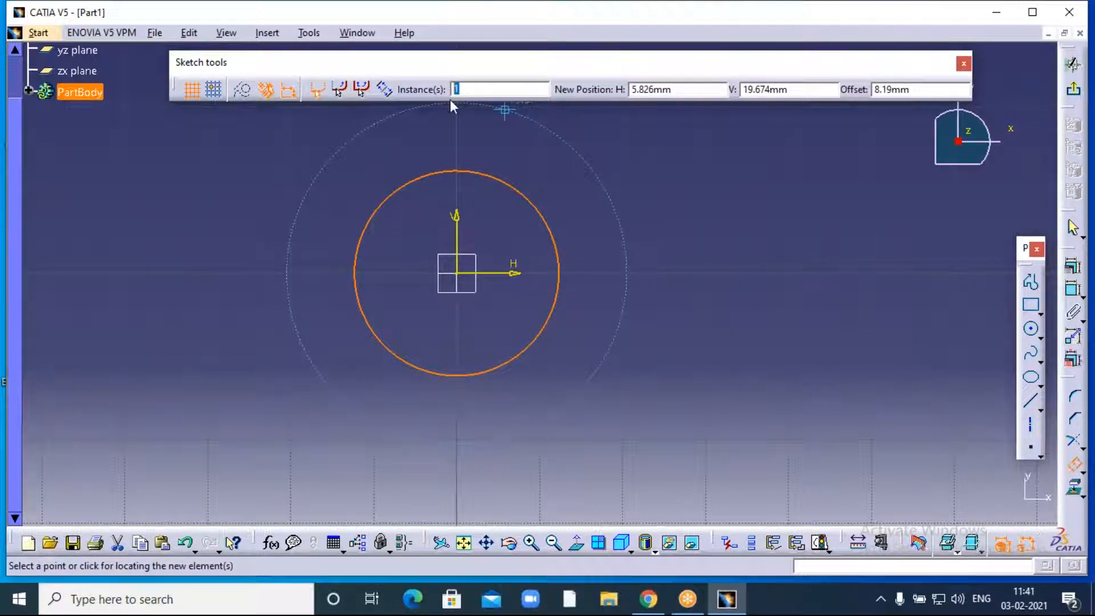
text(5)
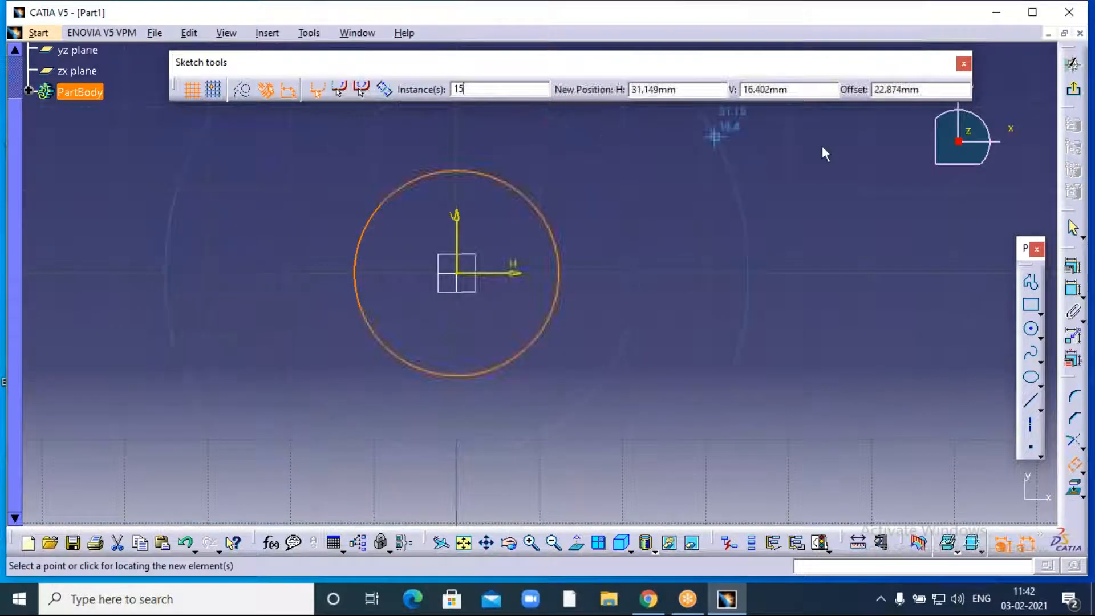
click(912, 90)
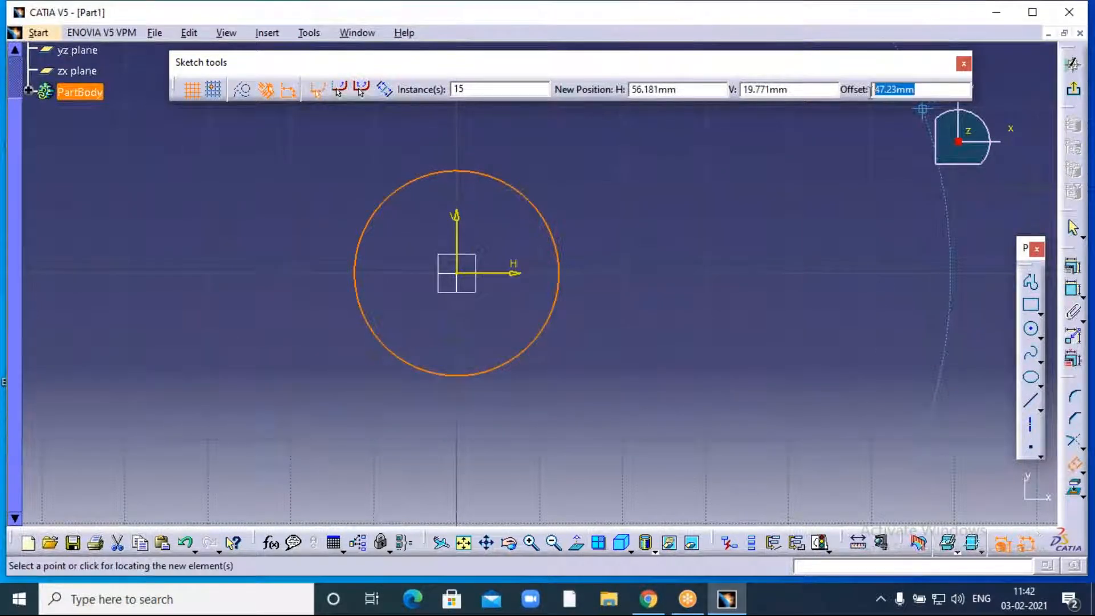
text(10)
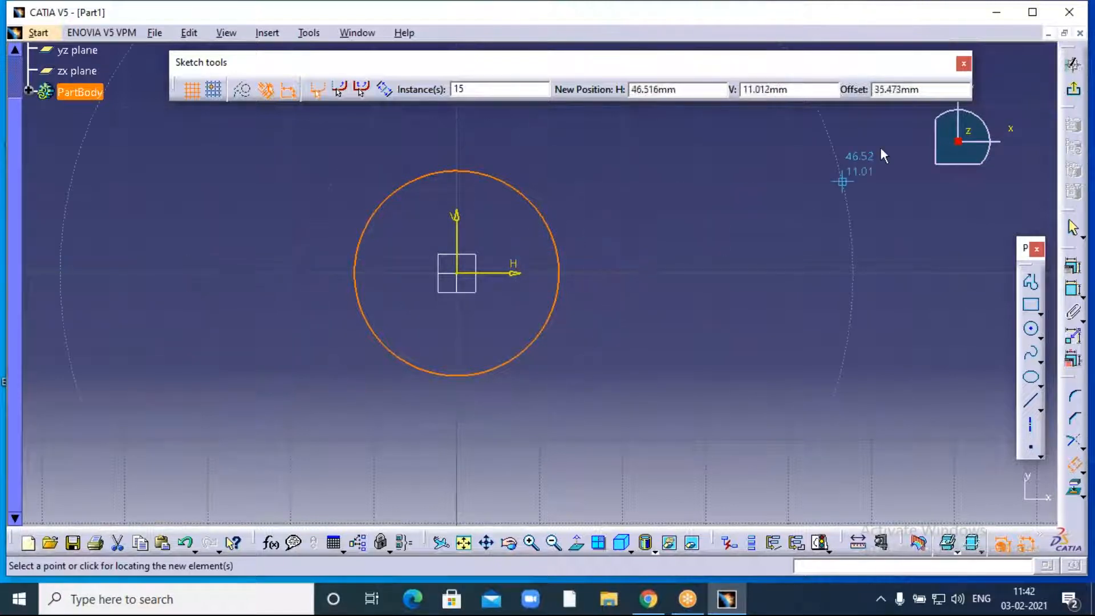
drag(926, 92, 872, 92)
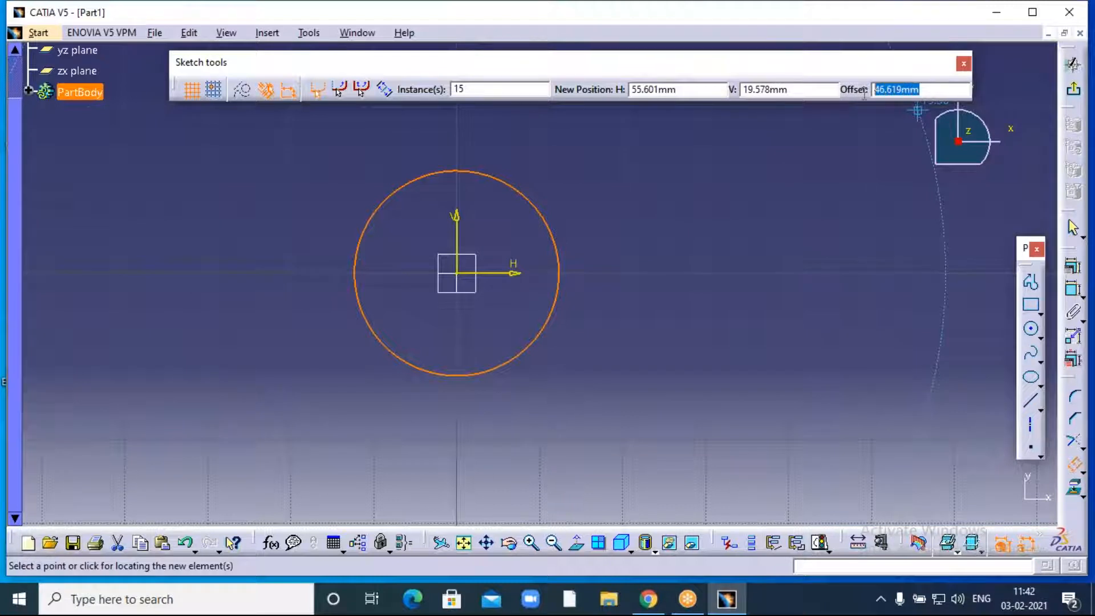
text(10)
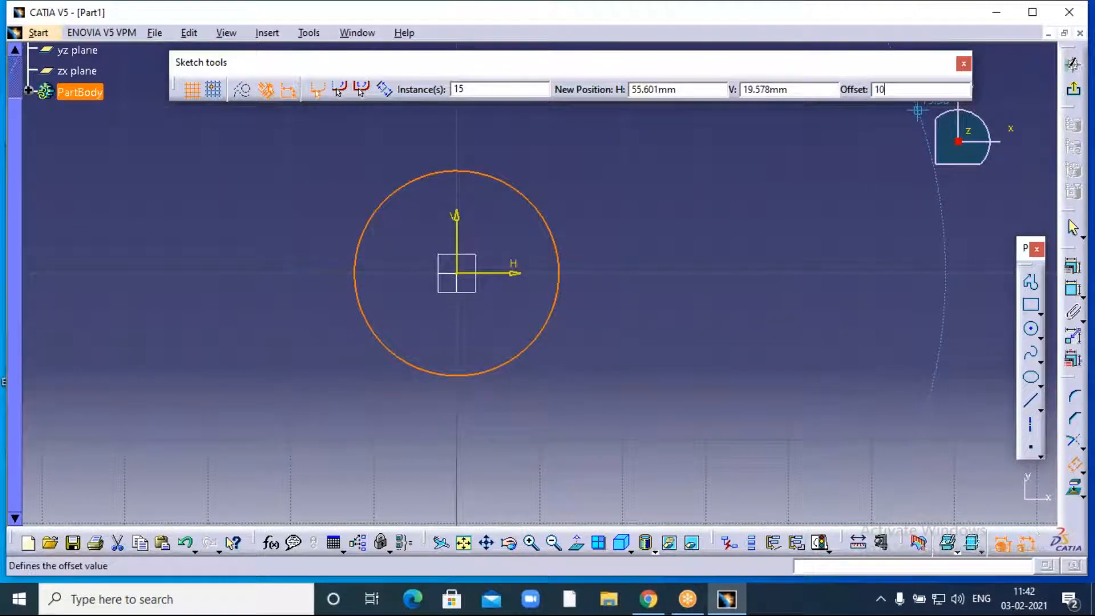
key(Return)
- Deselect the new offset circles and adjust the zoom to view them
click(663, 218)
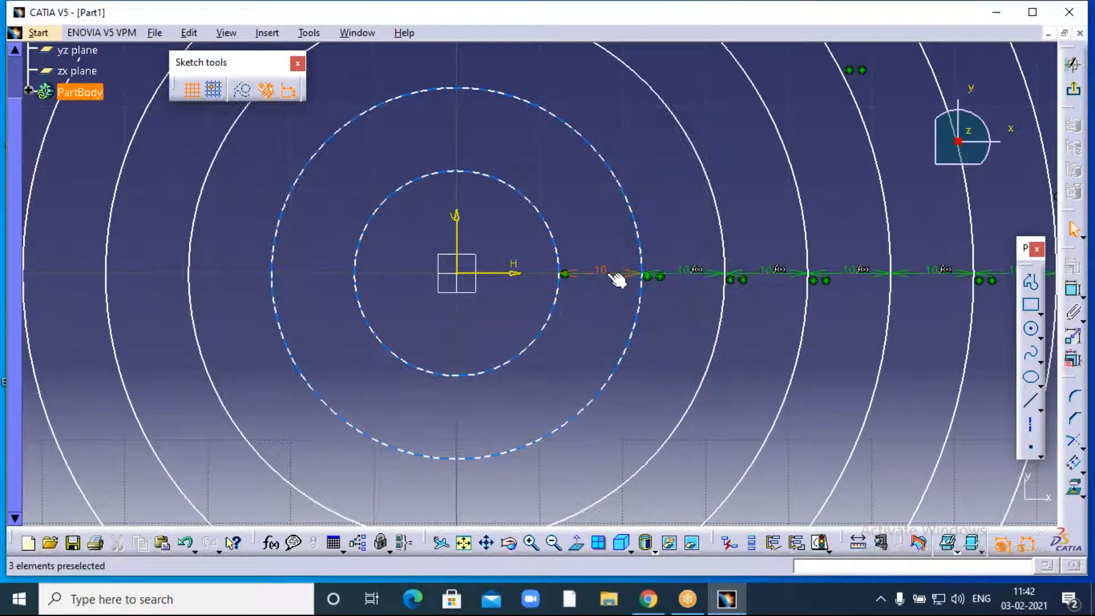
click(554, 542)
click(554, 542)
click(554, 542)
click(554, 542)
click(554, 542)
click(555, 542)
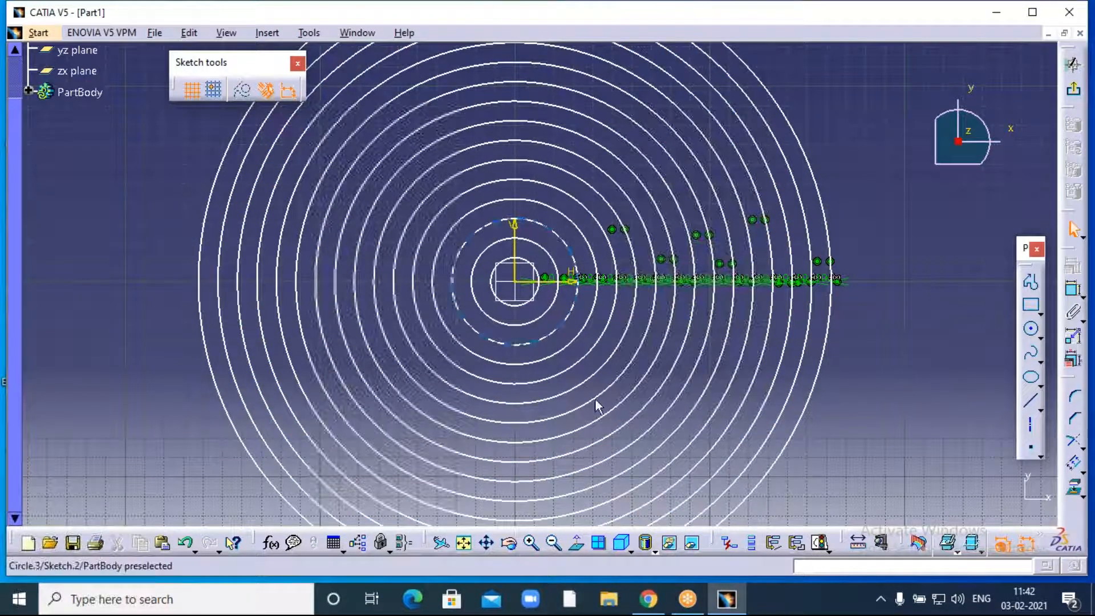
click(534, 543)
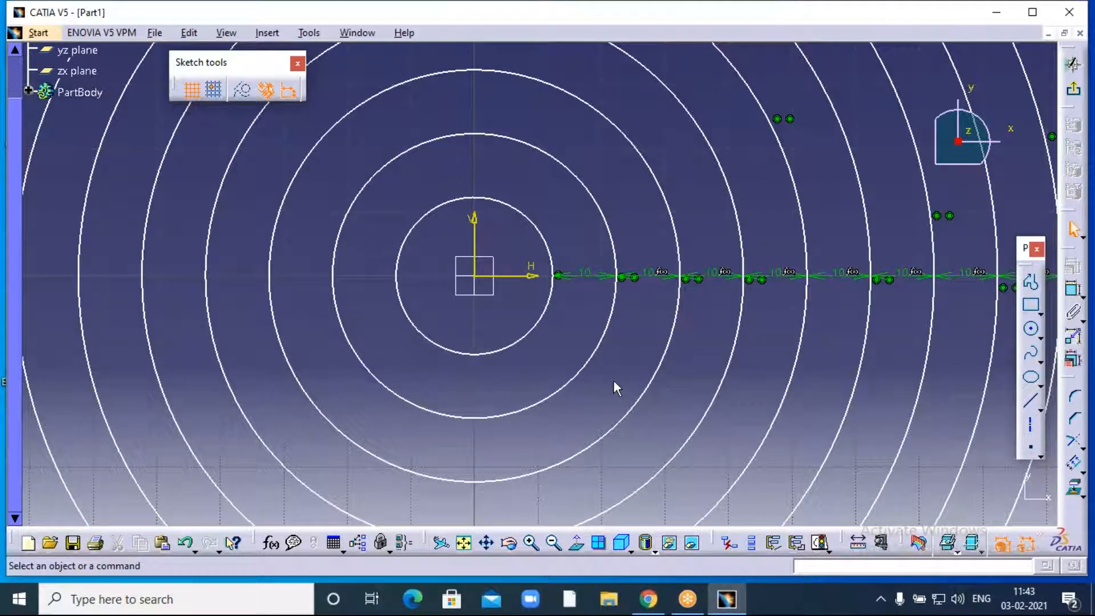
- Zoom out until all 15 concentric circles fit in the view
click(553, 542)
click(555, 543)
click(555, 542)
click(554, 543)
click(554, 543)
click(554, 543)
click(554, 543)
click(554, 543)
click(554, 542)
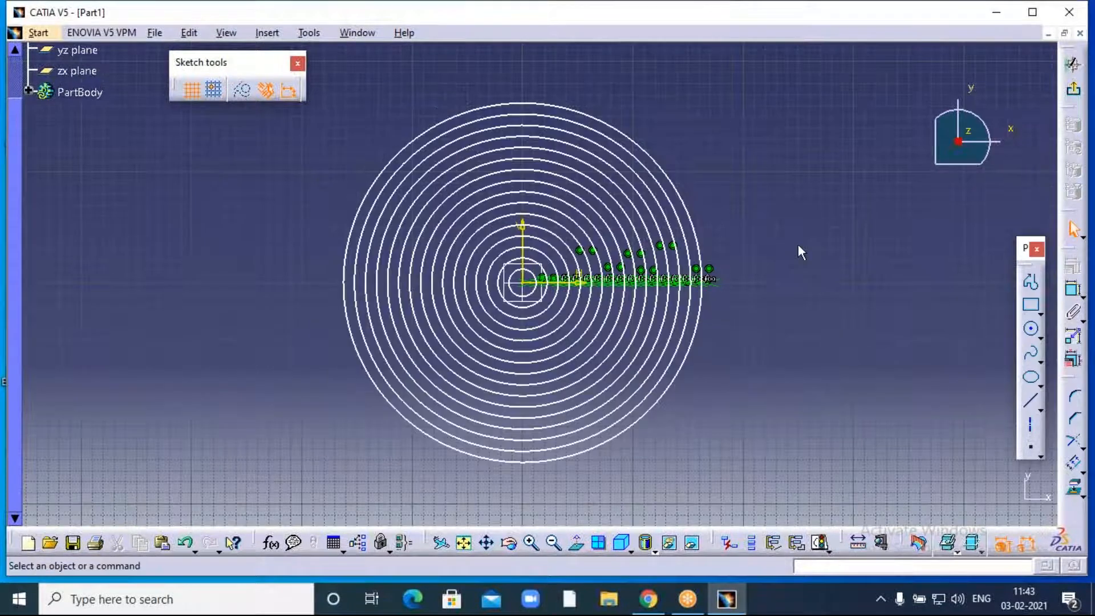
click(756, 9)
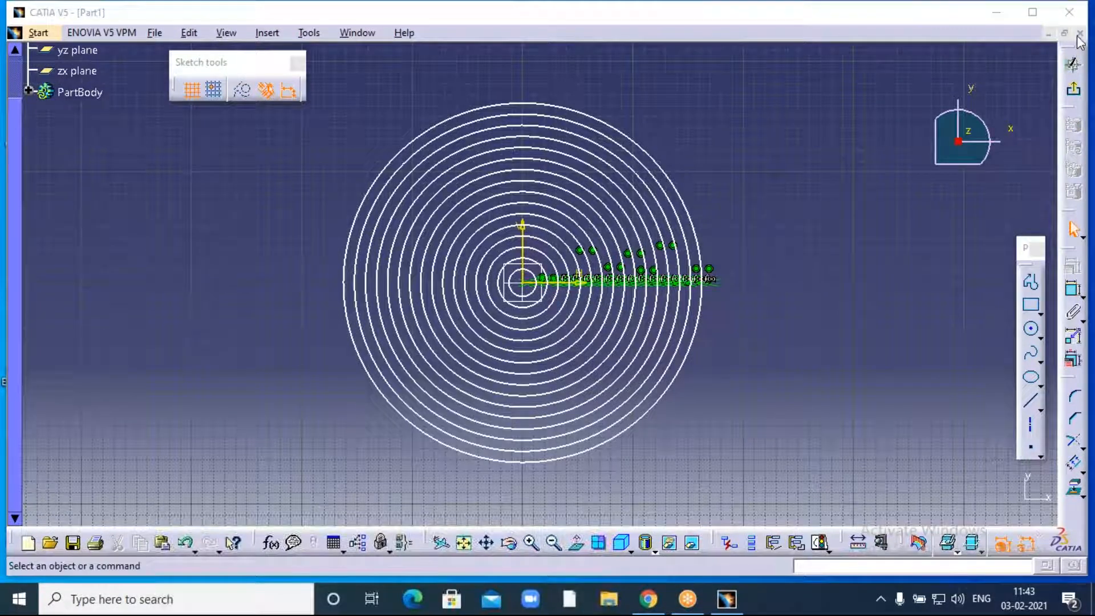
- Close Part1, discarding the unsaved changes
click(1080, 33)
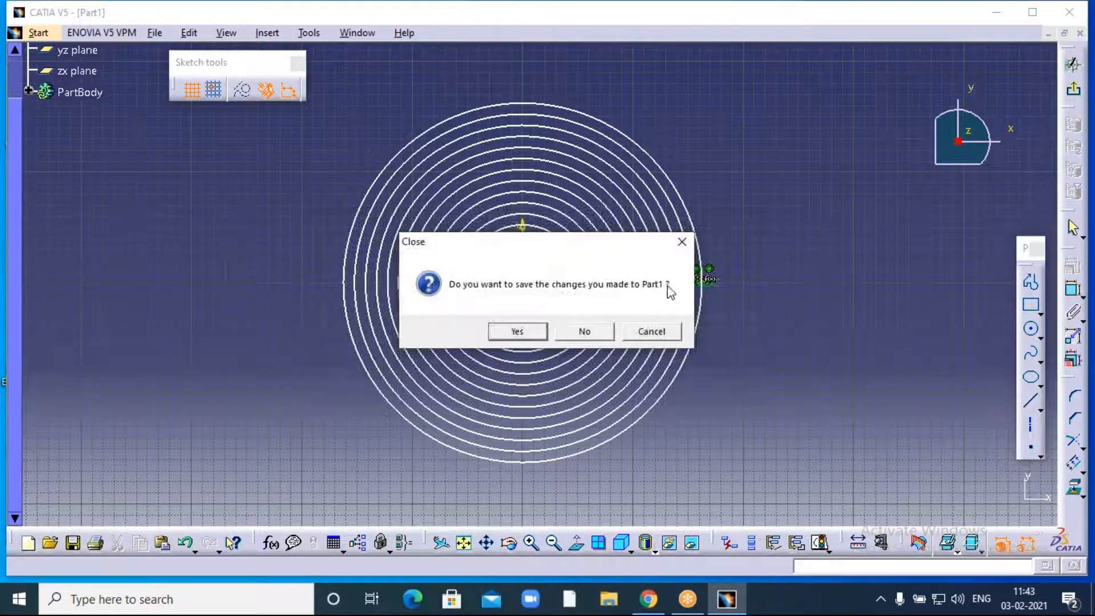
click(580, 334)
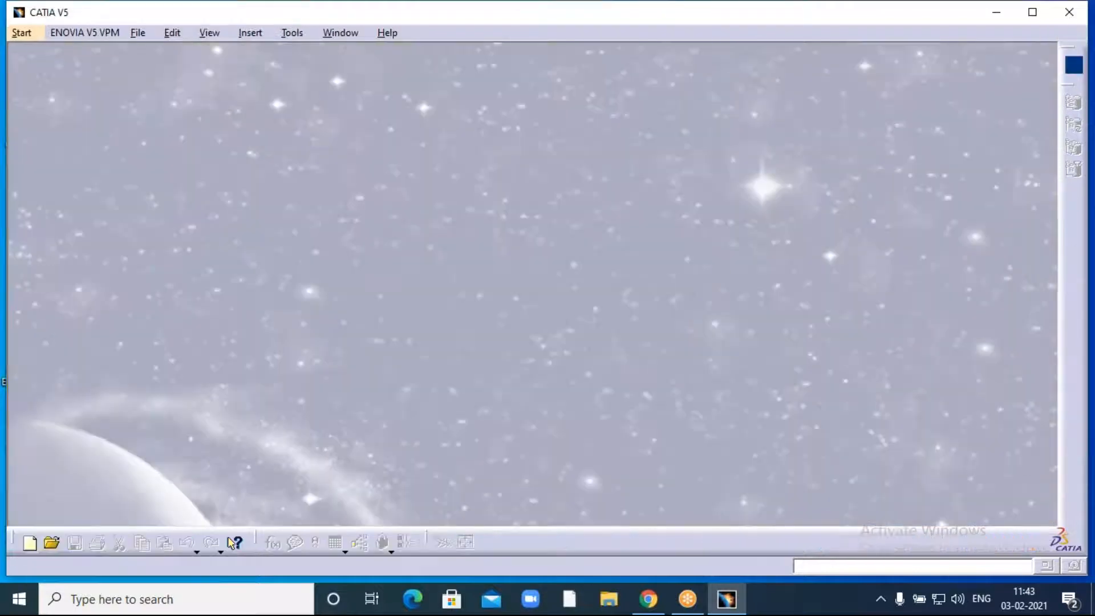
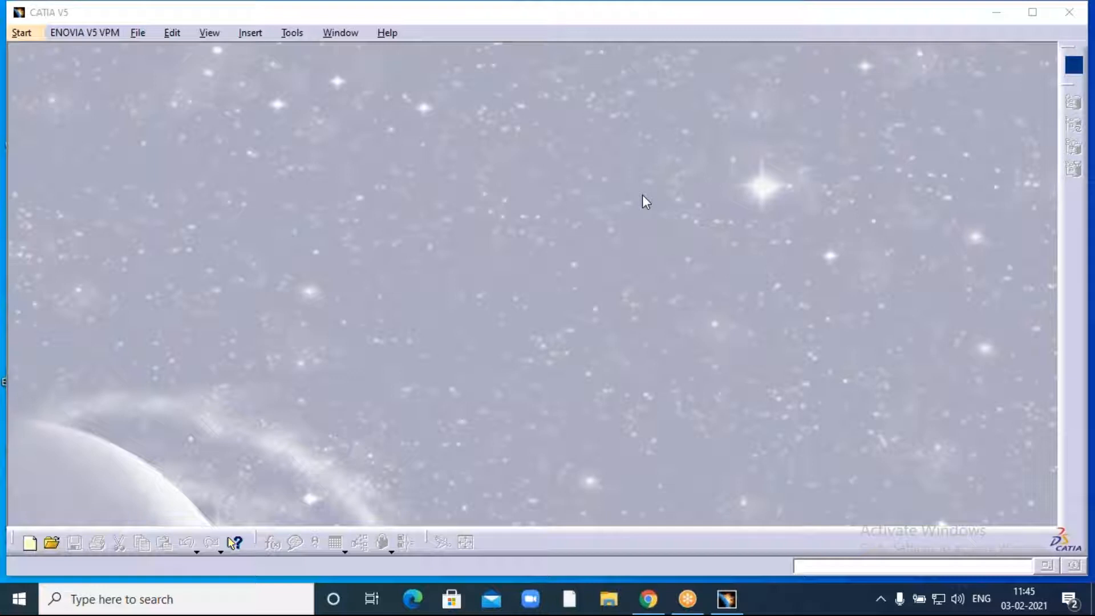
- Create a new Part Design part, keeping the default name Part1
click(20, 33)
mouse_move(56, 73)
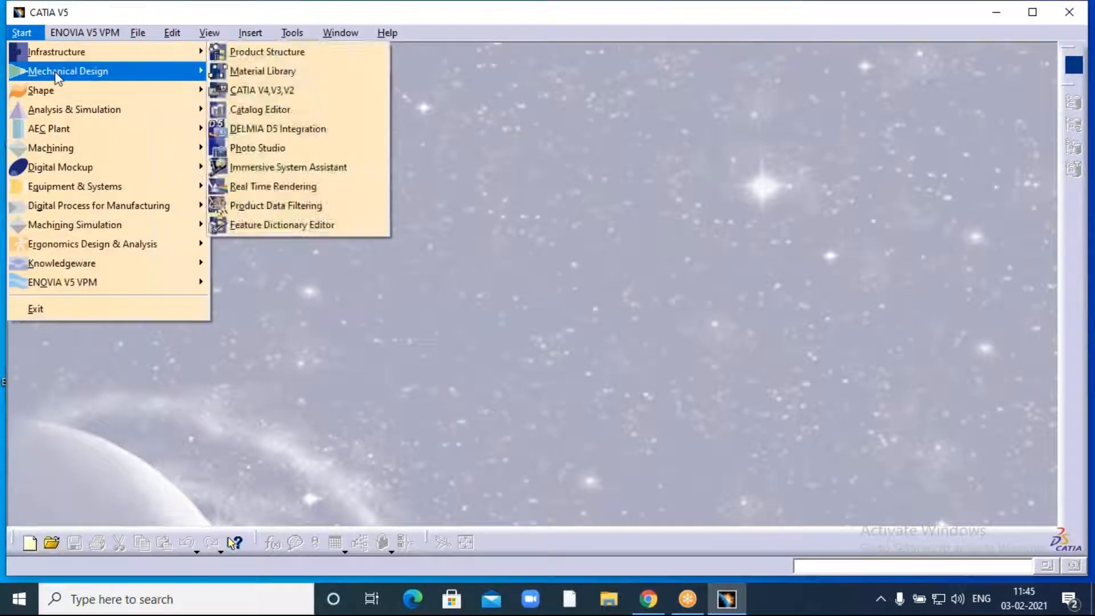
click(251, 71)
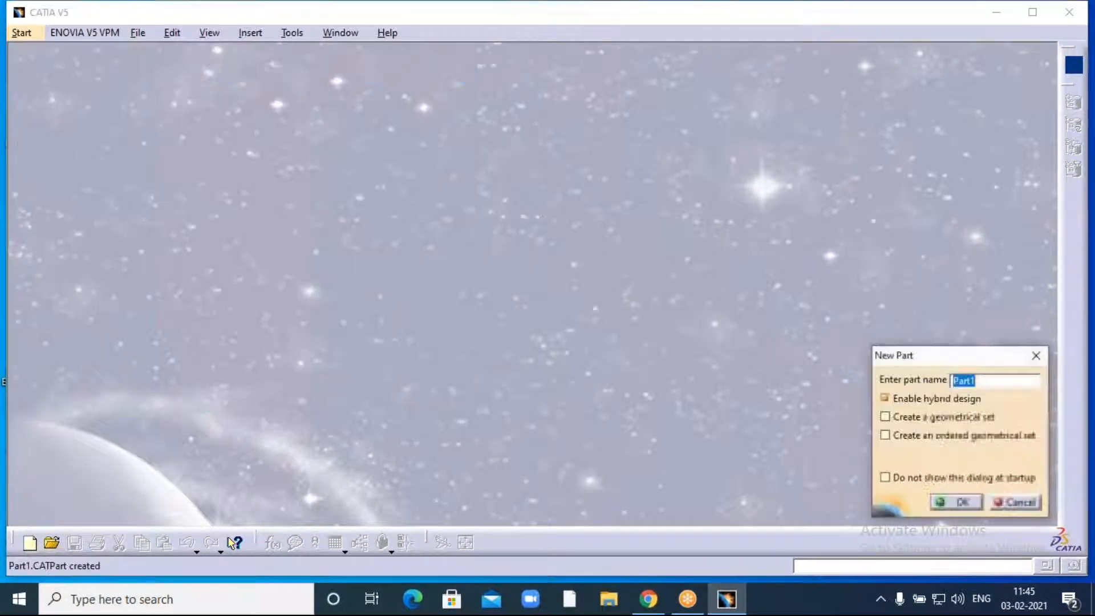
click(961, 502)
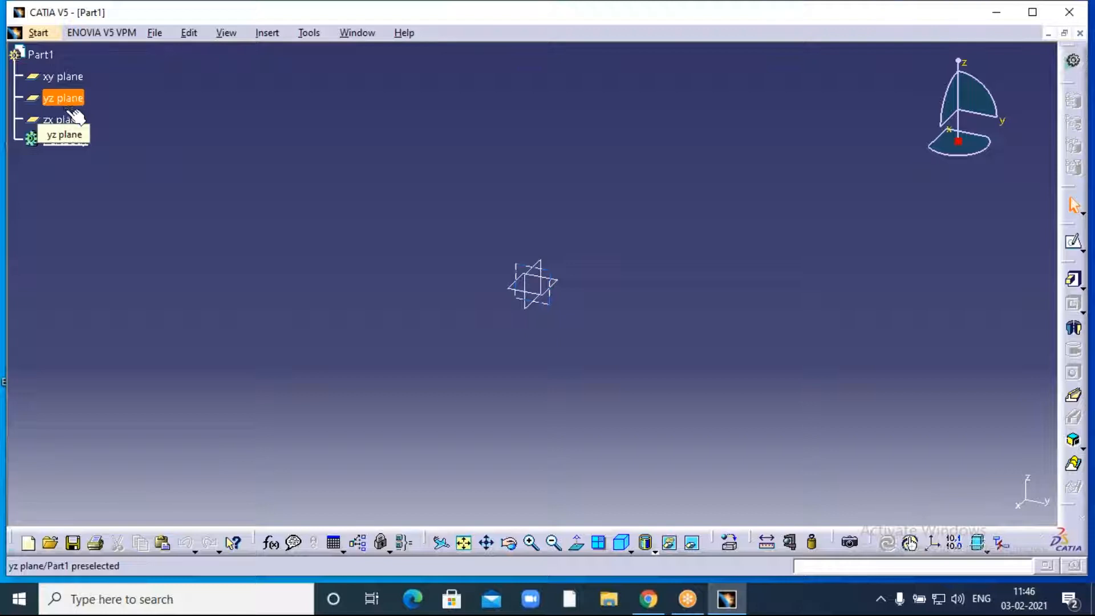
- Open a sketch on the xy plane and draw a circle centred on the origin
click(76, 81)
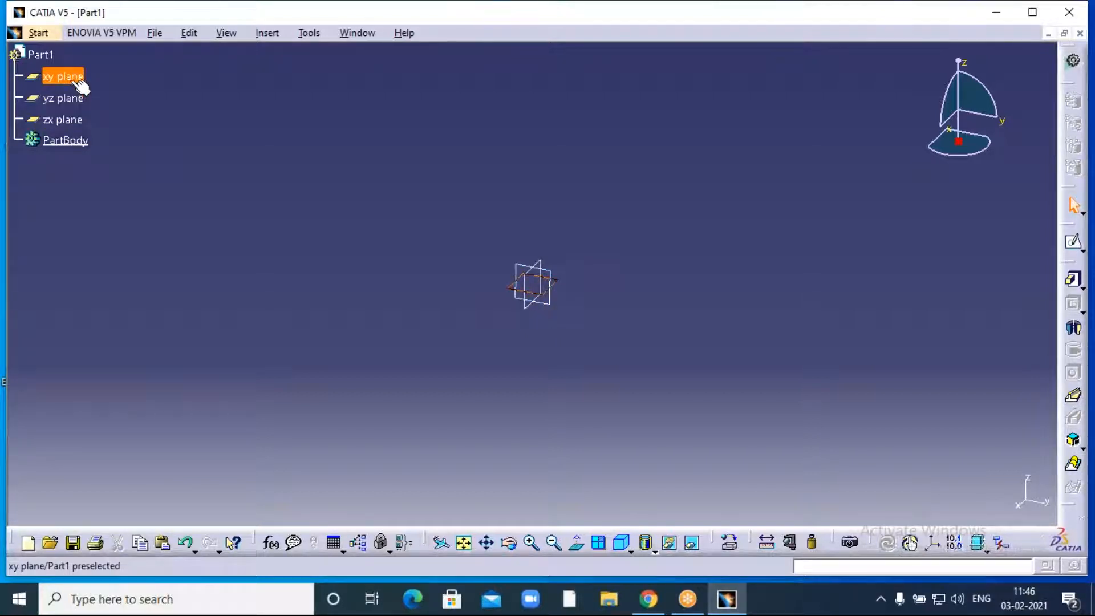
click(1074, 244)
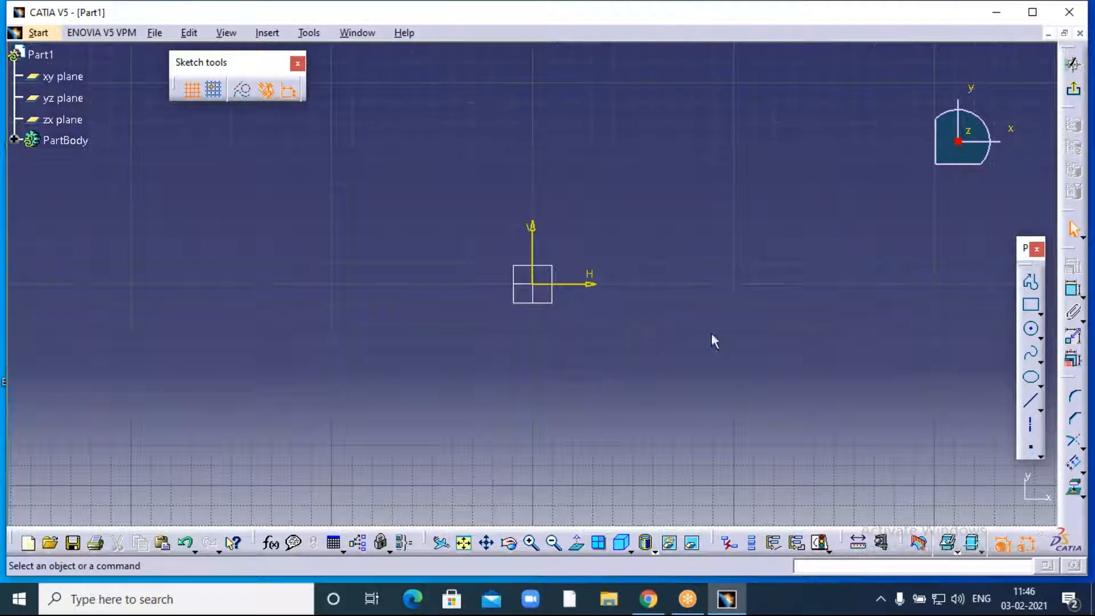
click(1031, 334)
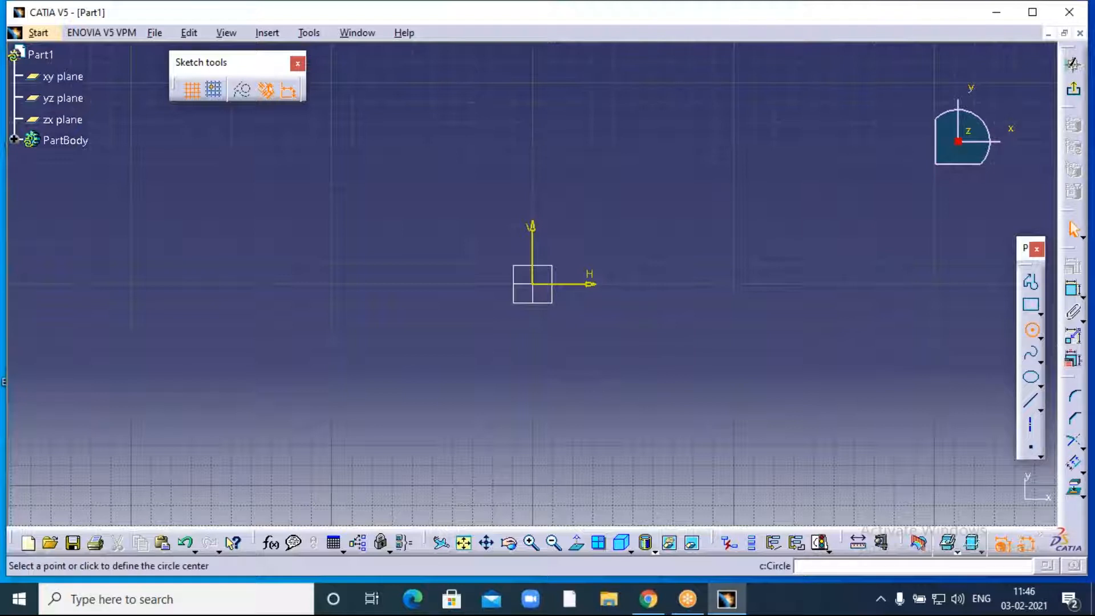
click(532, 284)
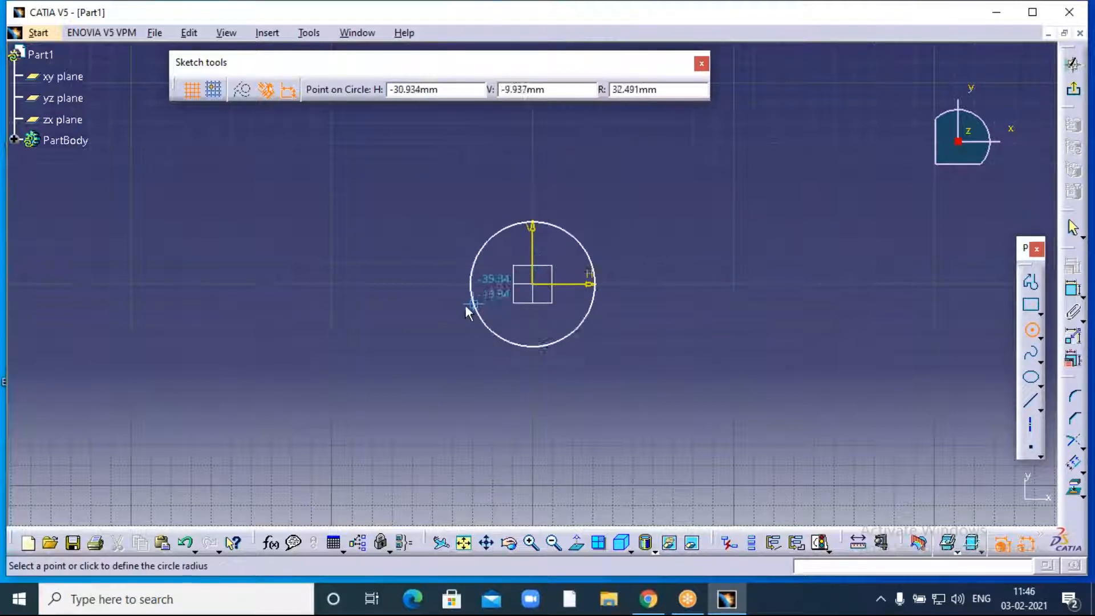
click(429, 310)
- Constrain the circle's diameter to 180 mm
click(1073, 289)
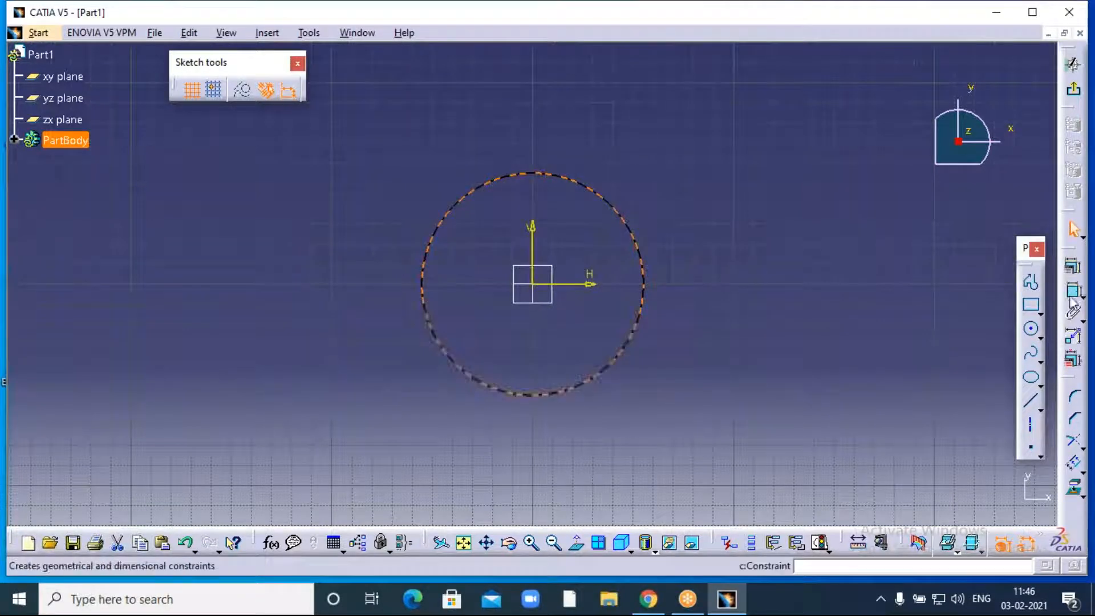
click(643, 301)
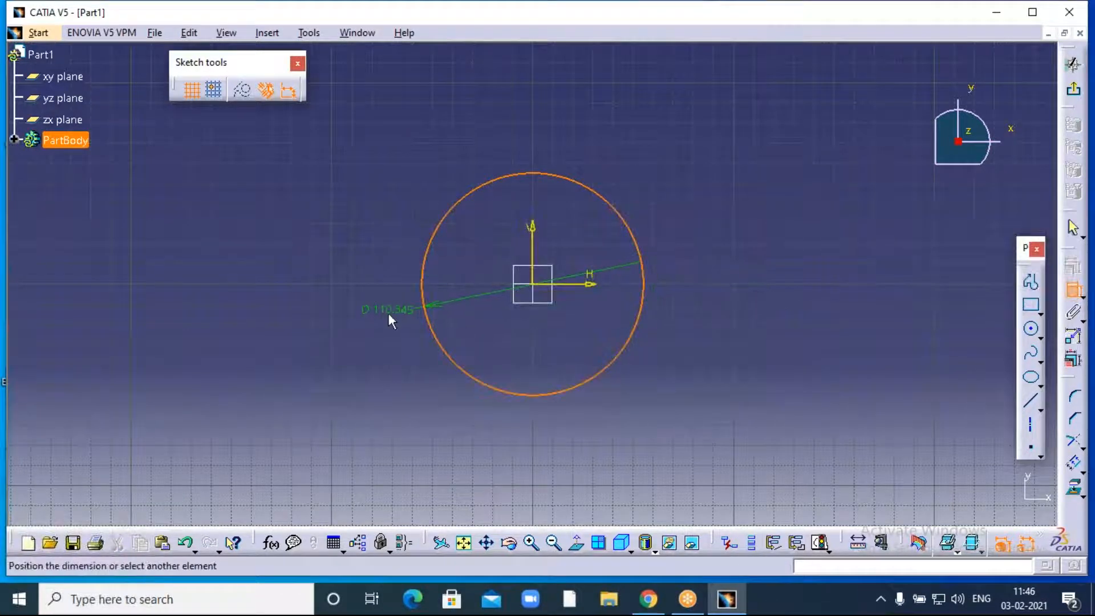
click(388, 313)
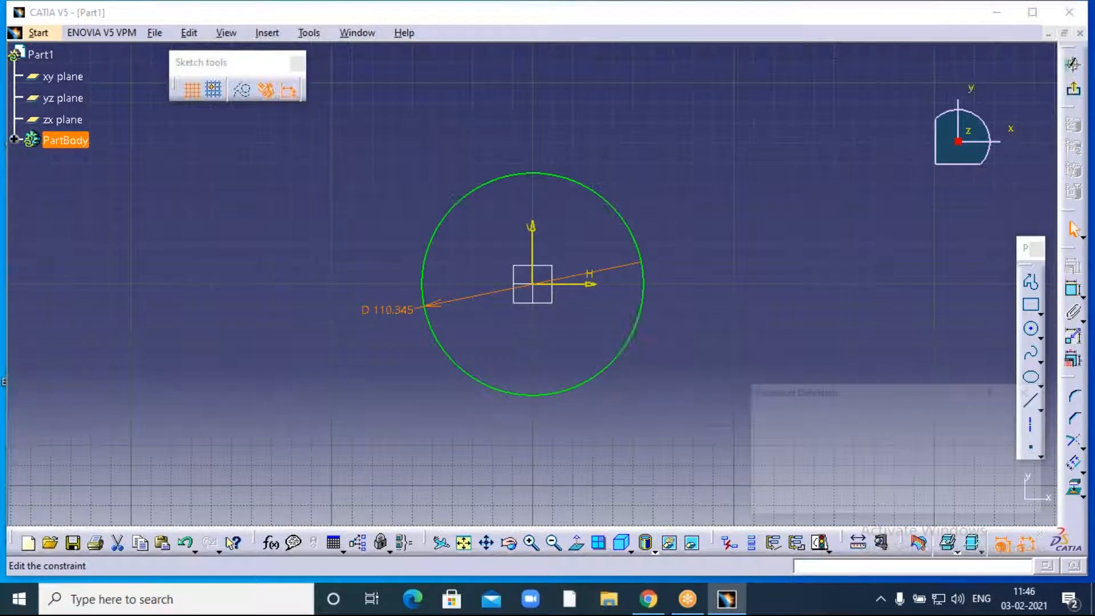
text(180)
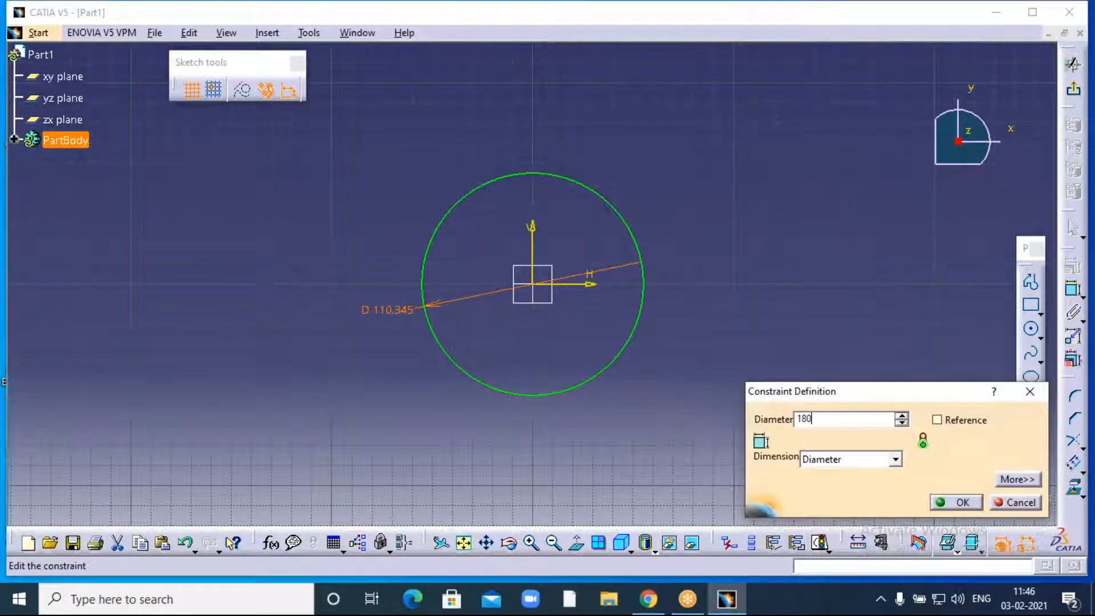
click(734, 282)
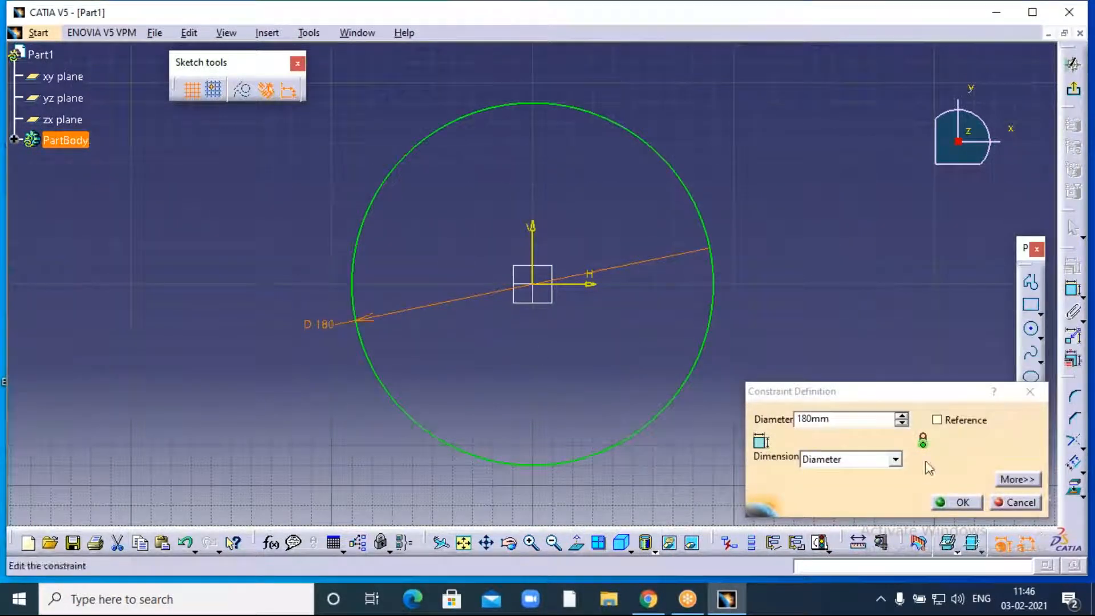
click(958, 504)
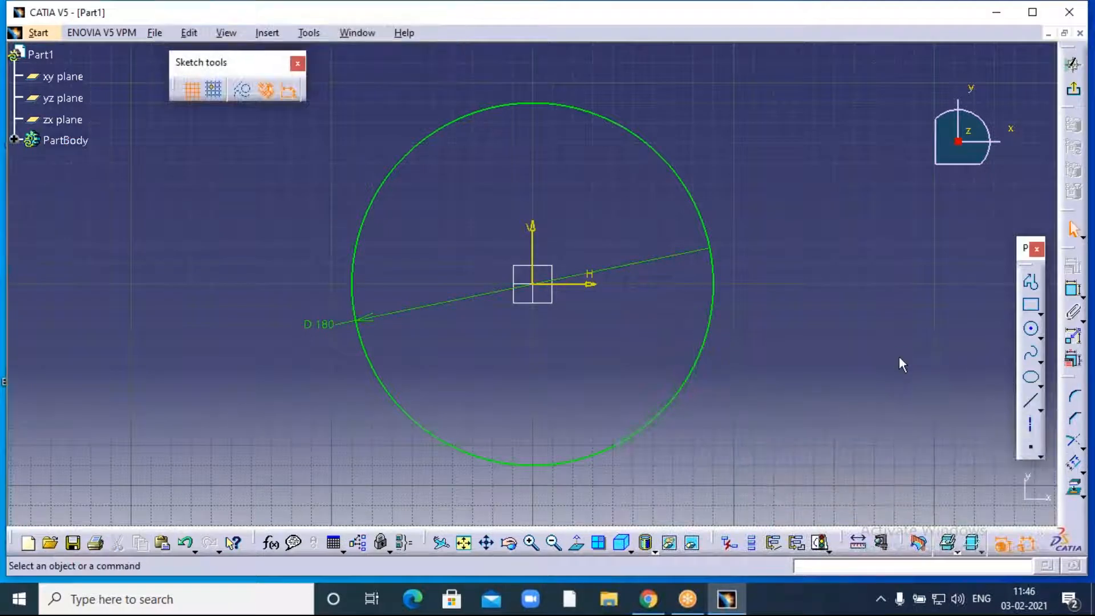
- Draw a second, larger circle centred on the origin
click(1030, 329)
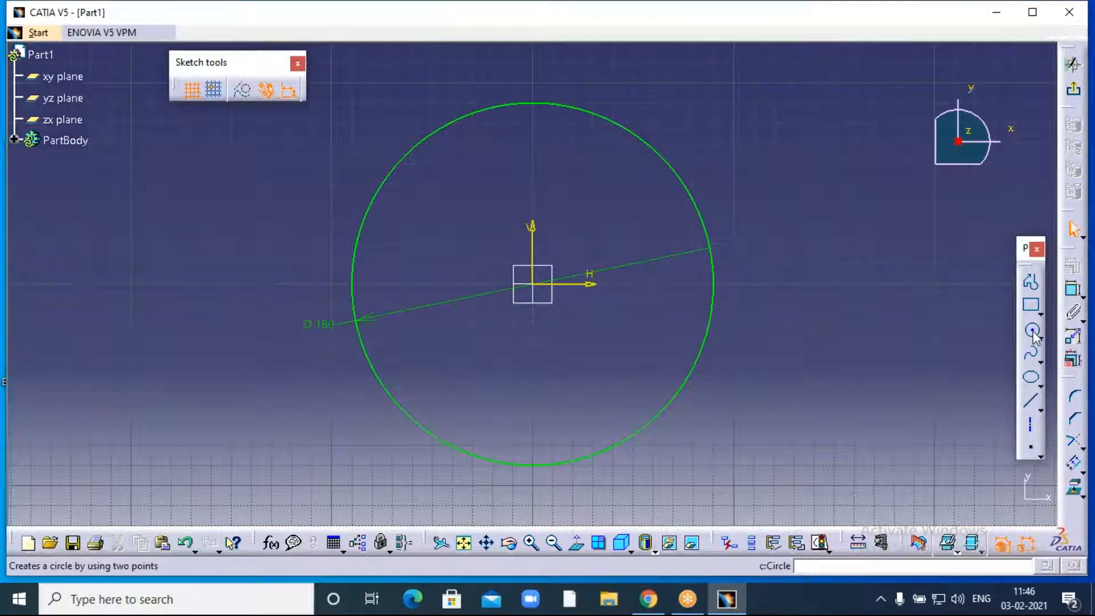
click(540, 286)
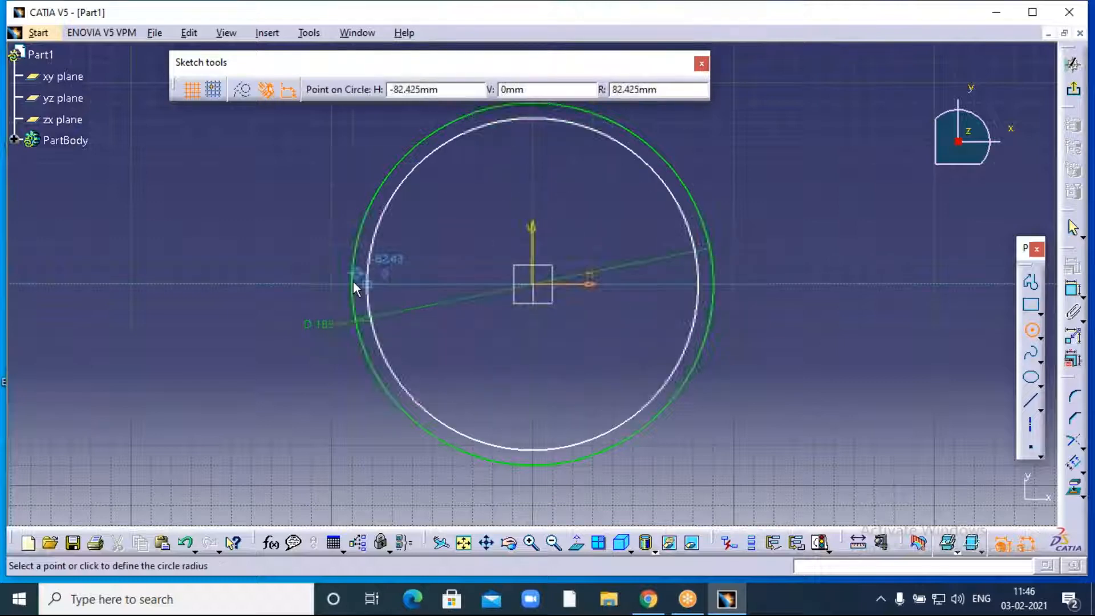
click(323, 272)
click(329, 272)
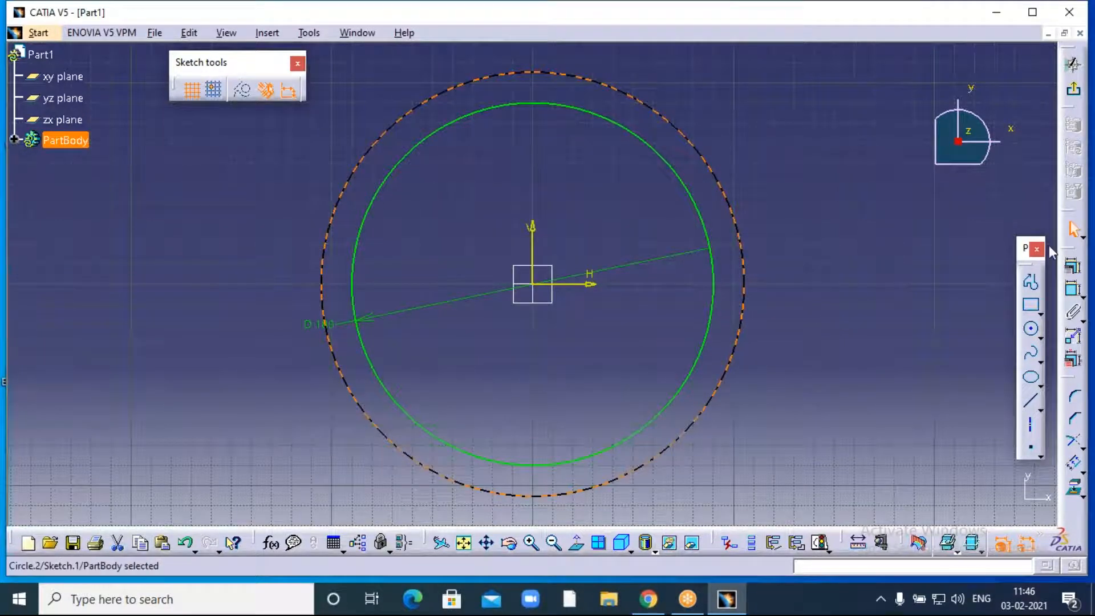
- Dimension the outer circle's diameter to 200 mm
click(1072, 291)
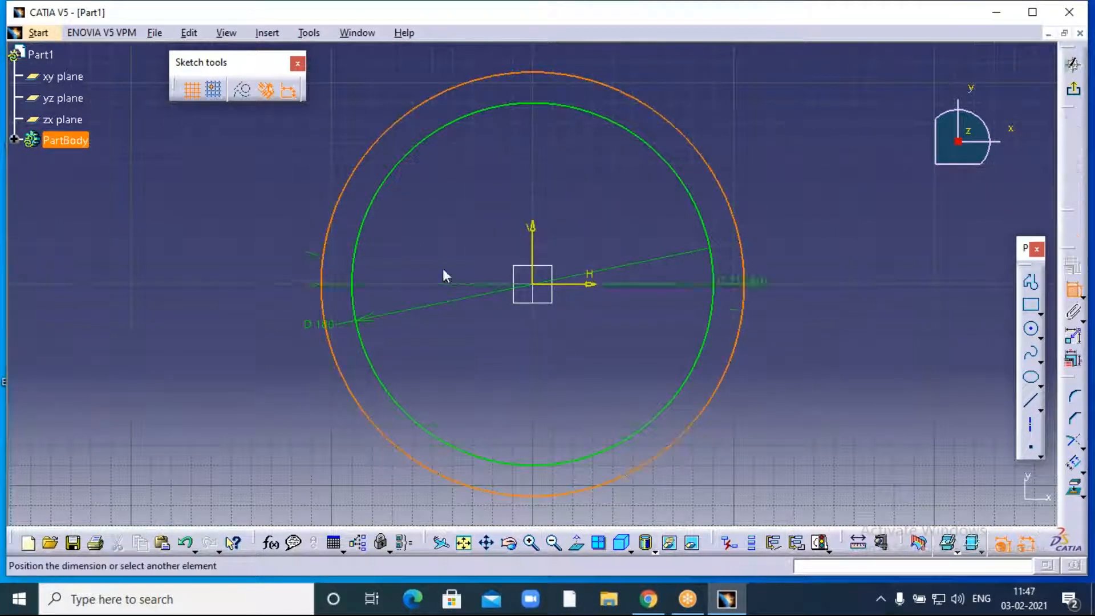
click(262, 252)
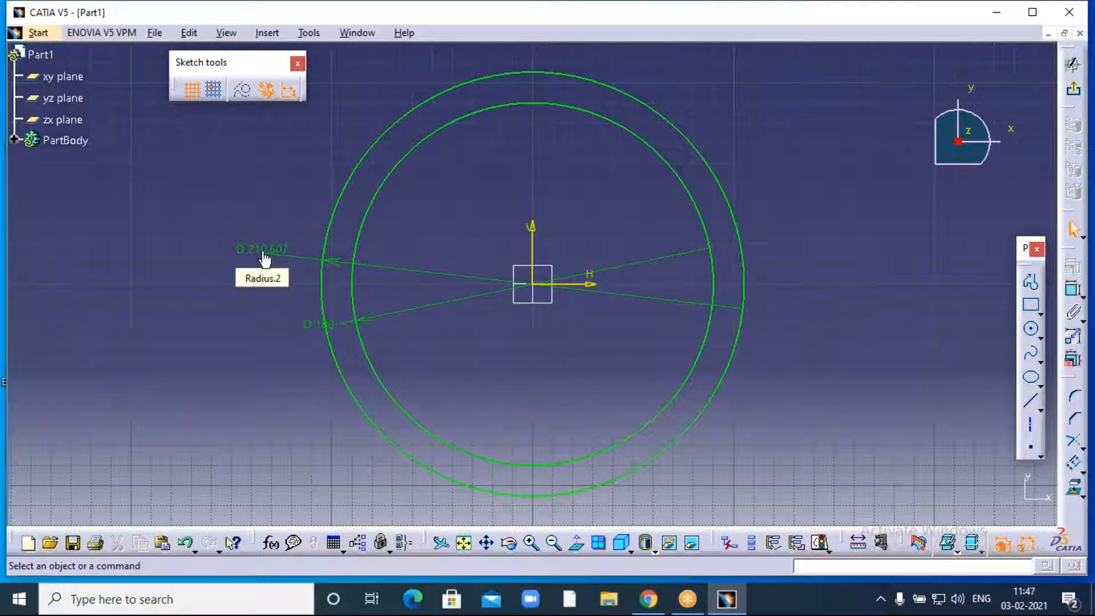
double_click(264, 259)
text(1)
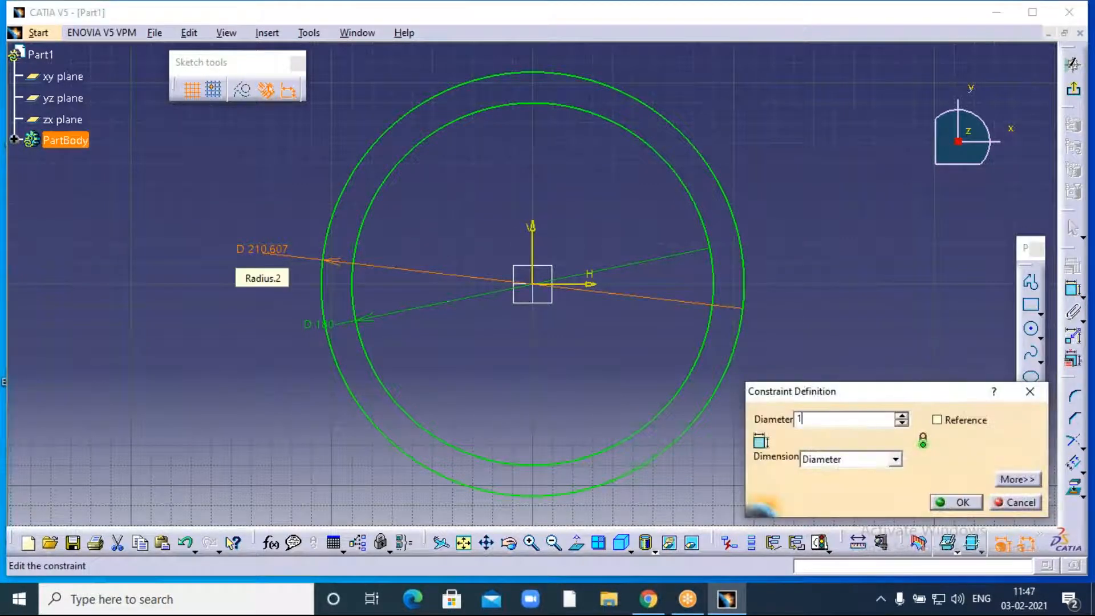
key(BackSpace)
text(200)
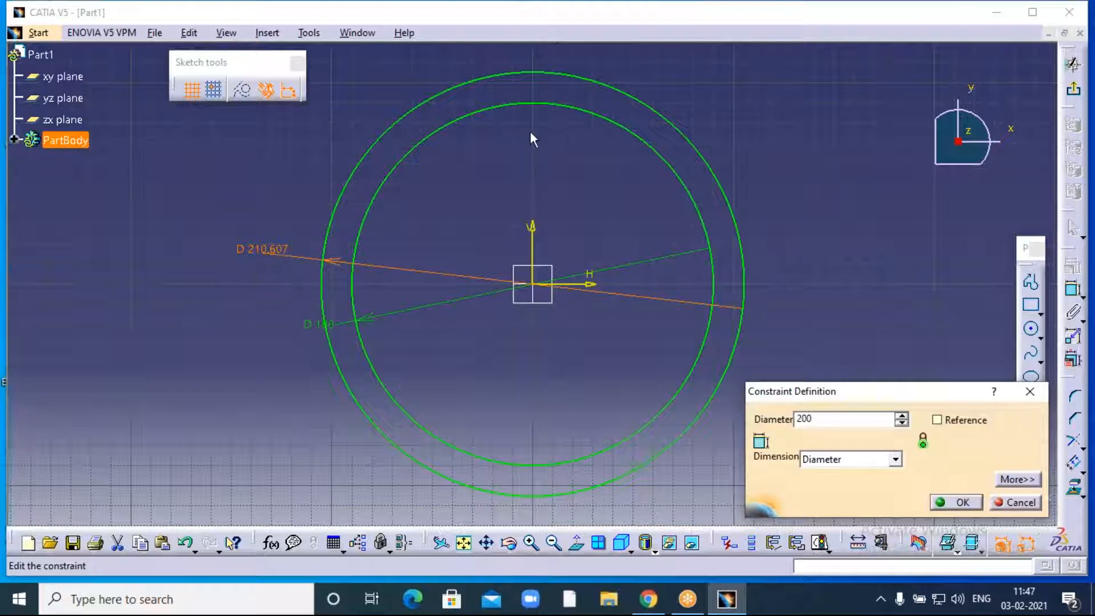
key(Return)
click(960, 502)
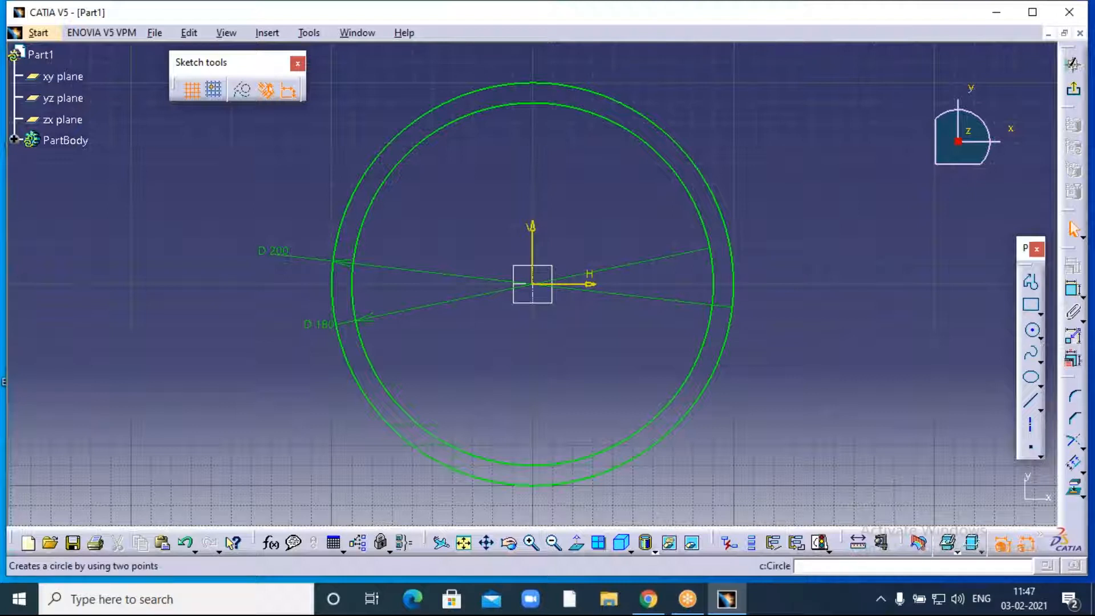
click(1040, 337)
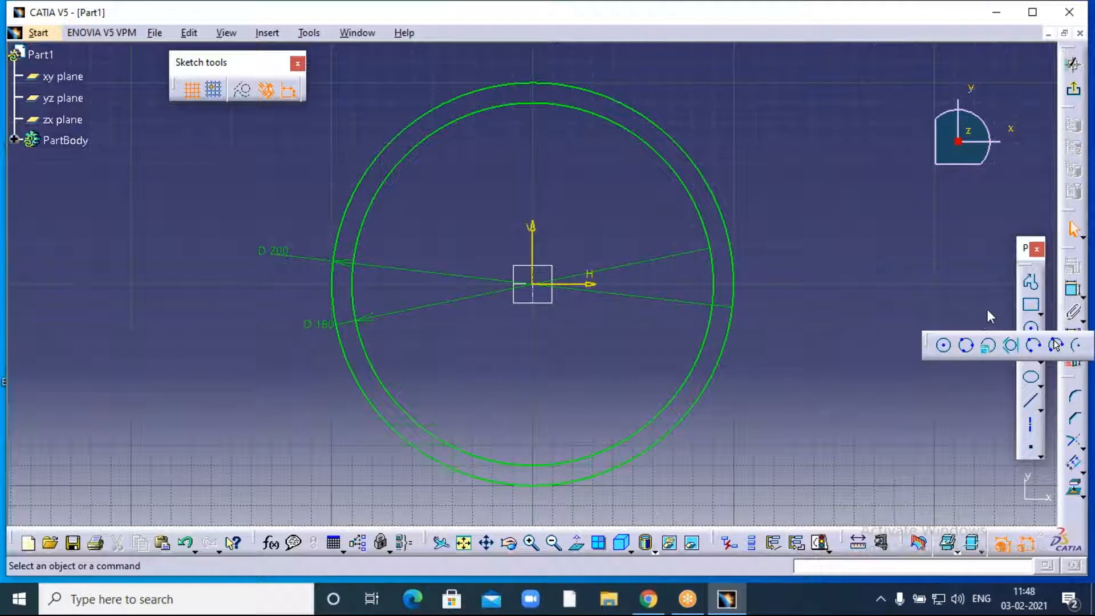
click(843, 213)
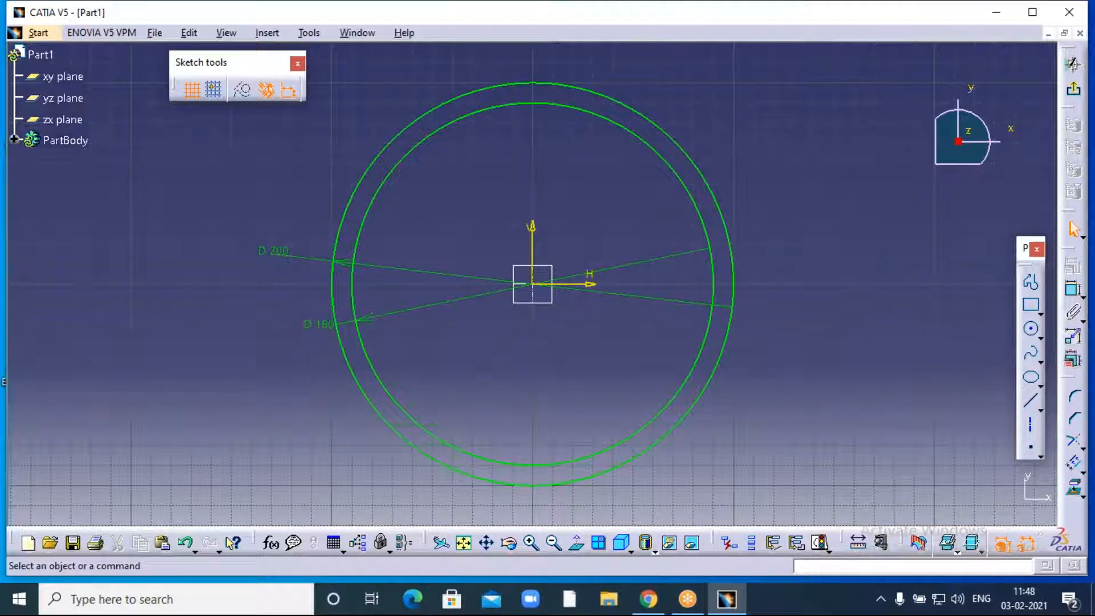
click(264, 33)
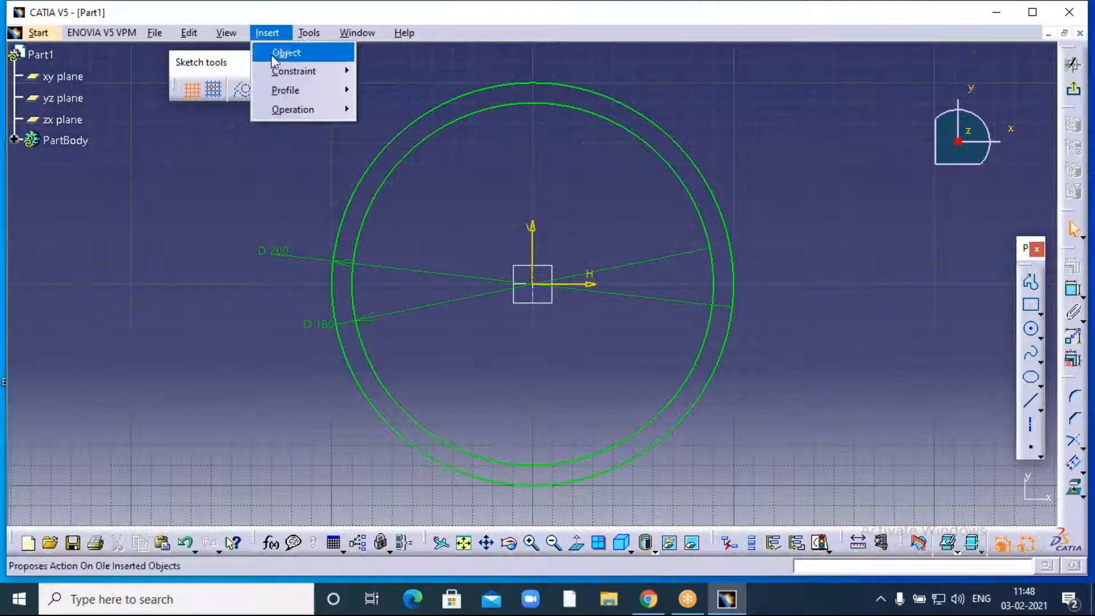
mouse_move(288, 91)
mouse_move(420, 129)
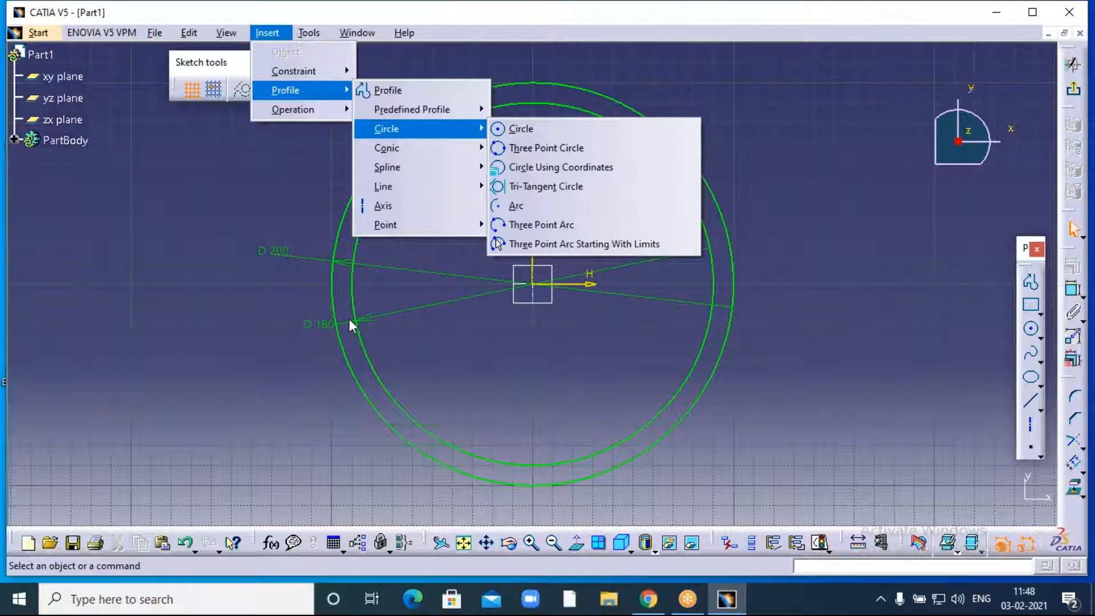
click(746, 104)
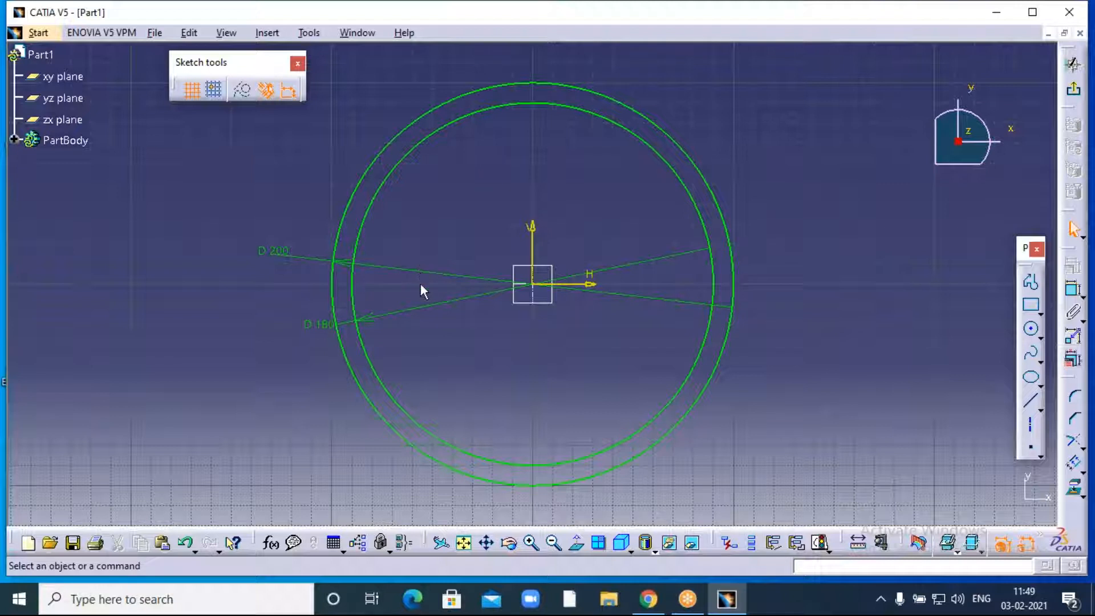
- Exit the sketcher to the 3D part, leaving Sketch.1 under PartBody, and pan the view
click(1075, 93)
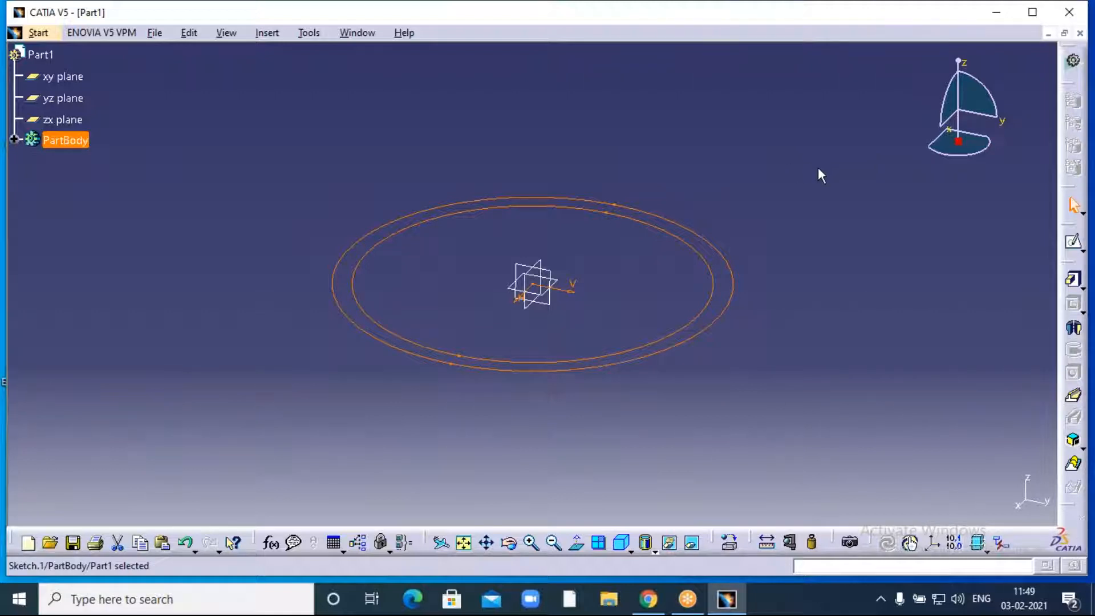
middle_drag(800, 187, 716, 260)
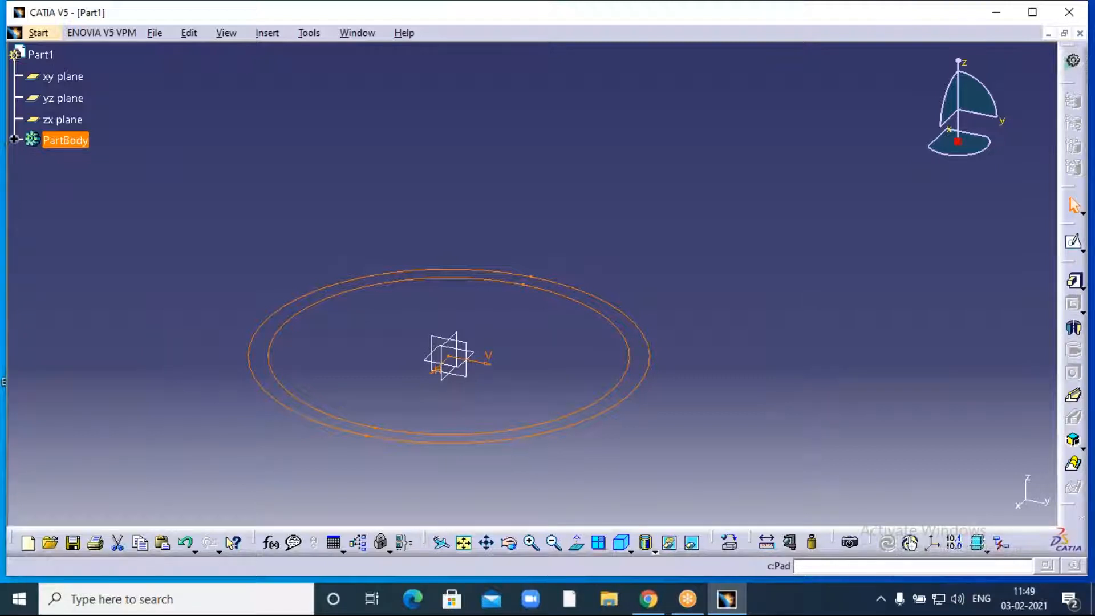
- Pad the ring sketch with a 500 mm Dimension length and preview the whole tube
click(1074, 280)
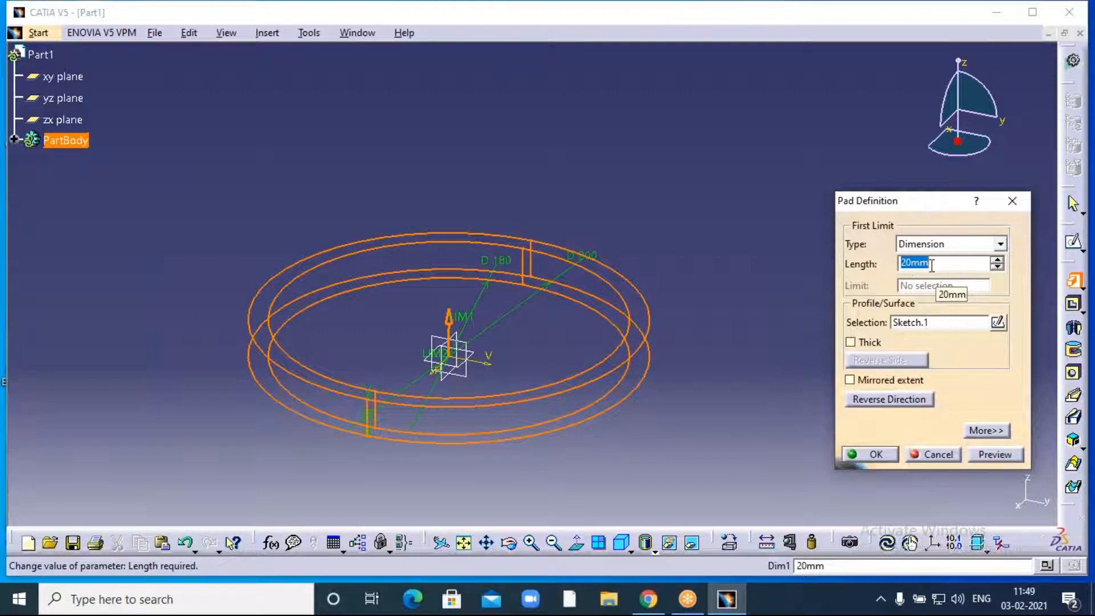
click(1001, 245)
click(915, 260)
drag(937, 264, 900, 266)
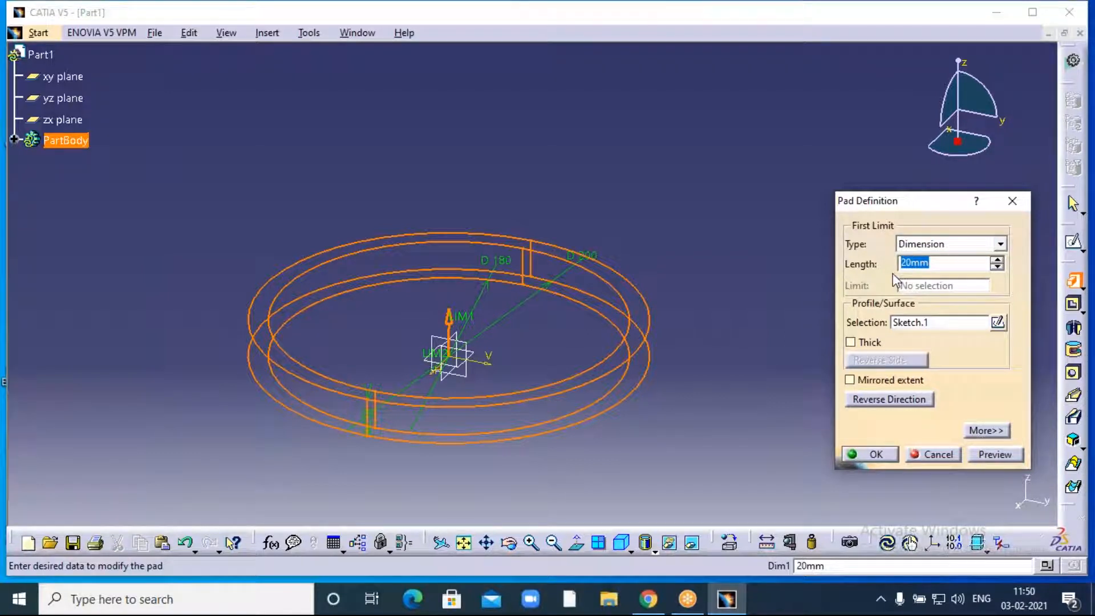
text(500)
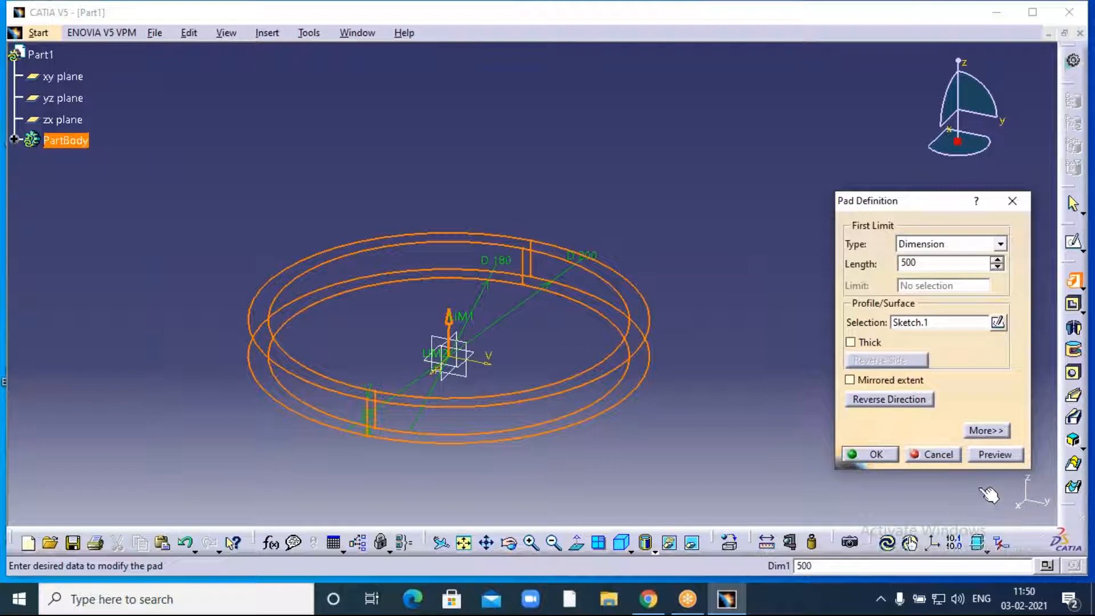
click(991, 454)
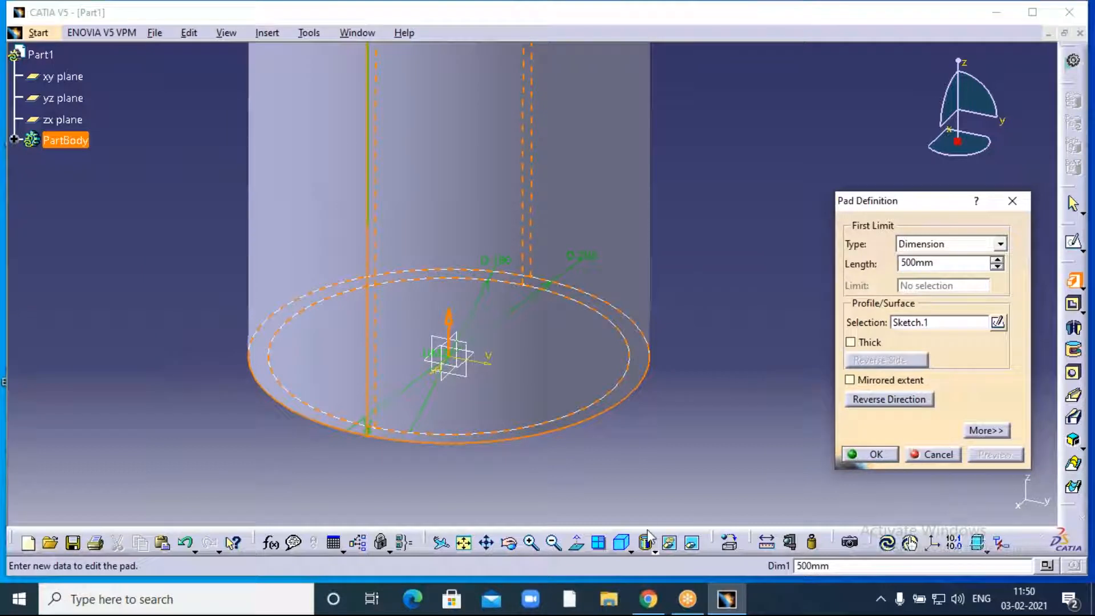
click(554, 542)
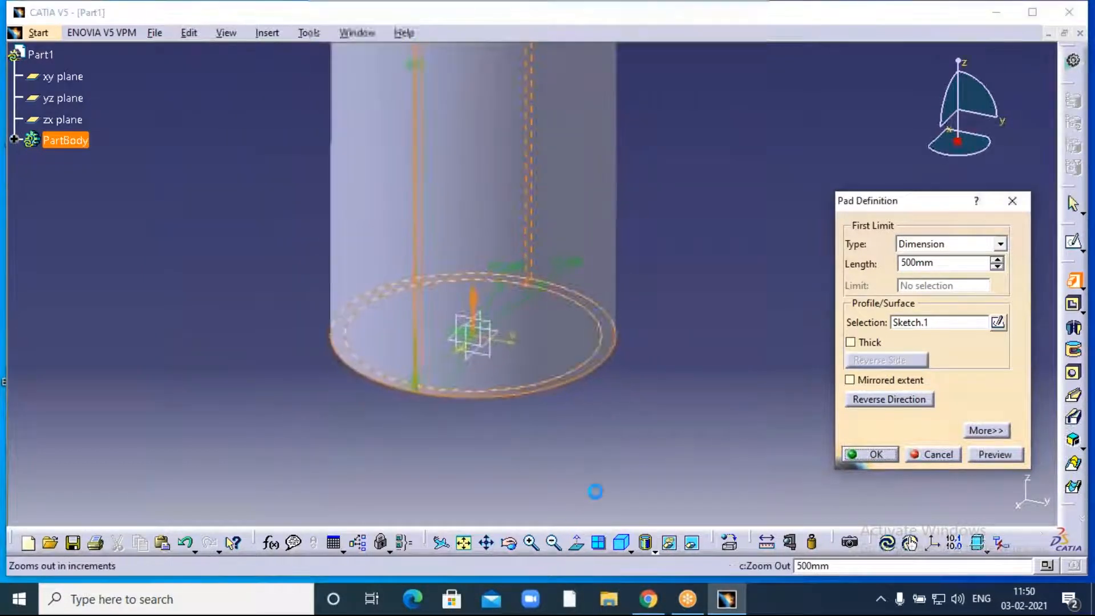
middle_drag(647, 235, 643, 320)
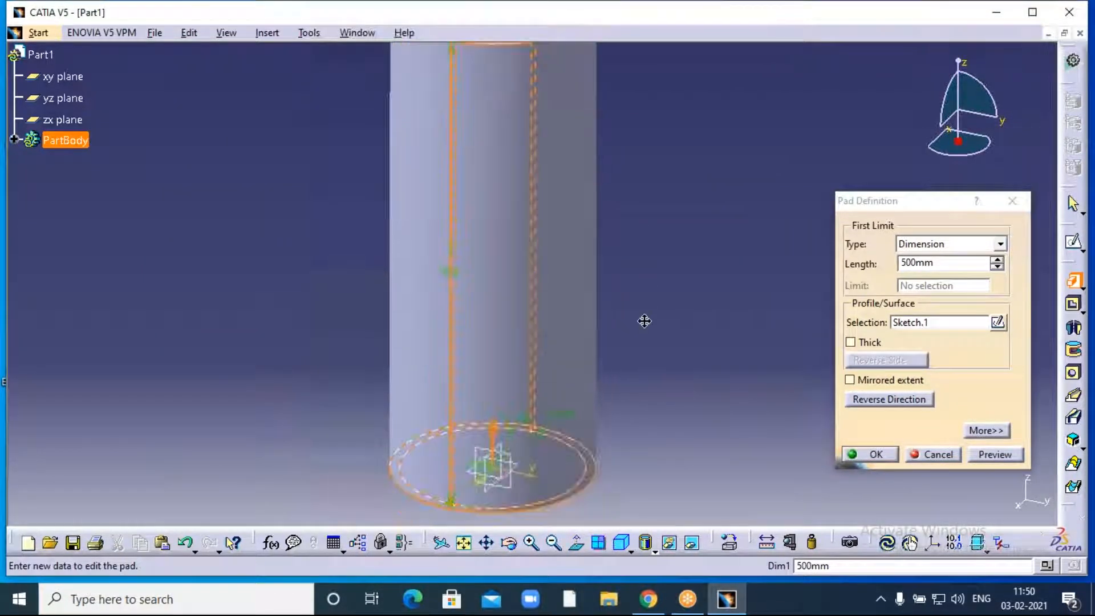
click(554, 543)
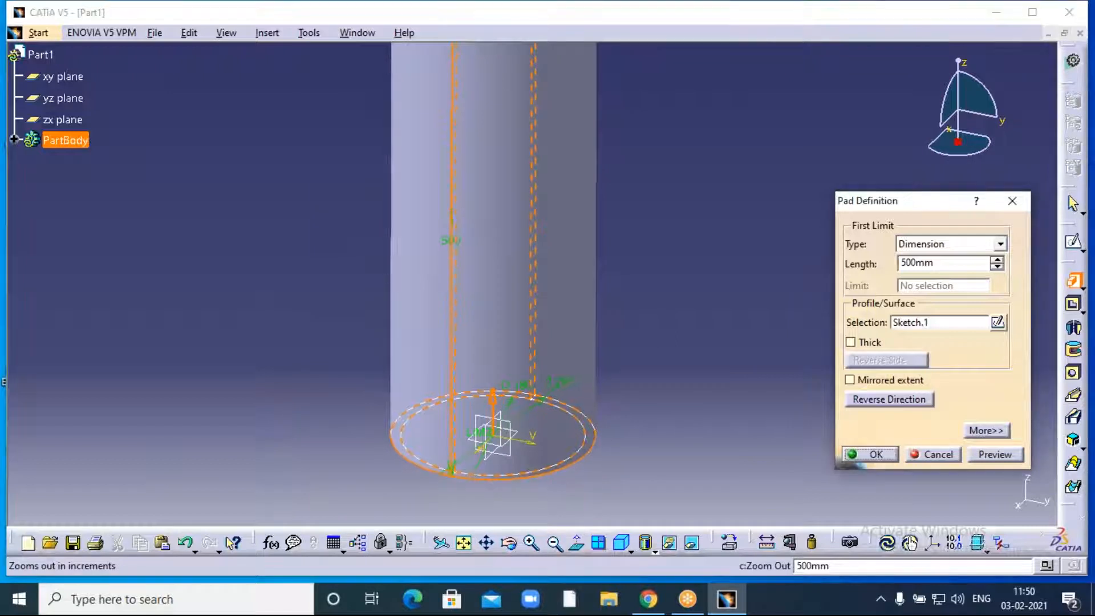
middle_drag(654, 273, 643, 299)
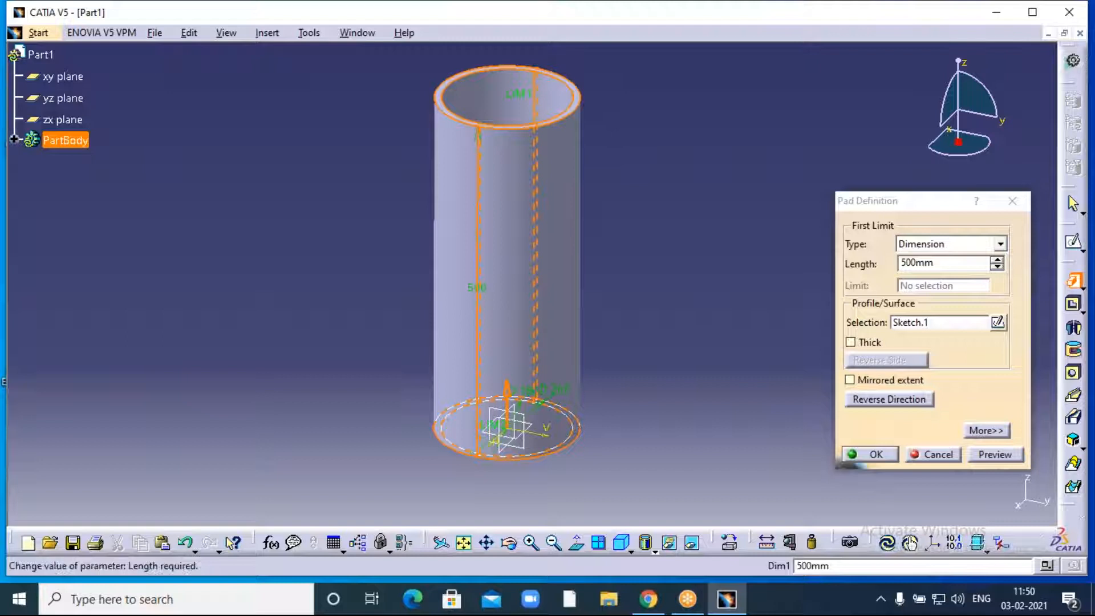
- Change the pad length to 300 mm, preview it and confirm Pad.1
double_click(940, 266)
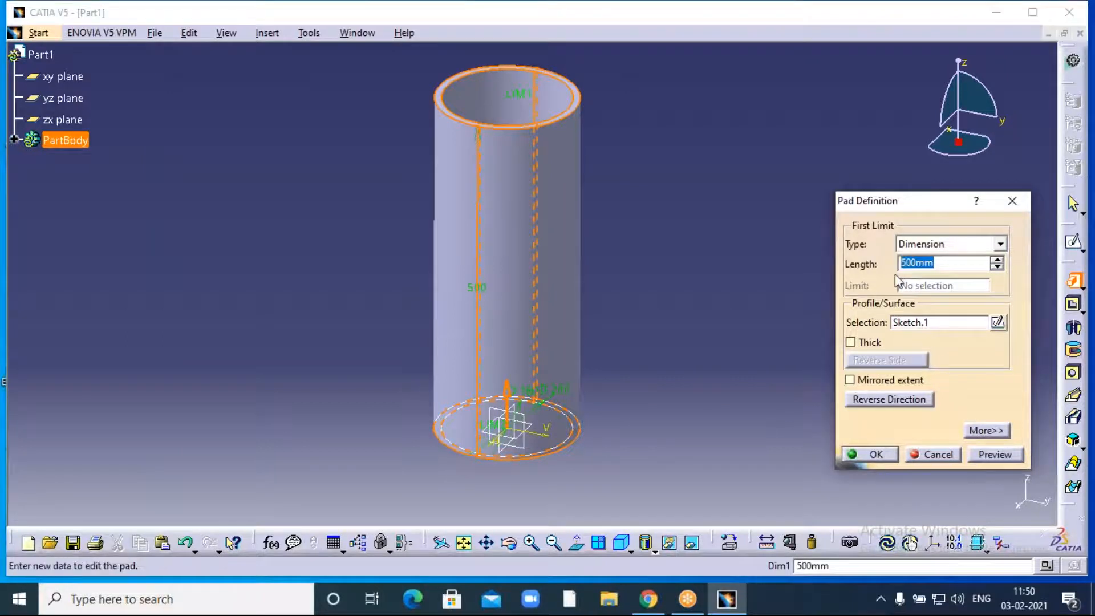
text(300)
click(727, 254)
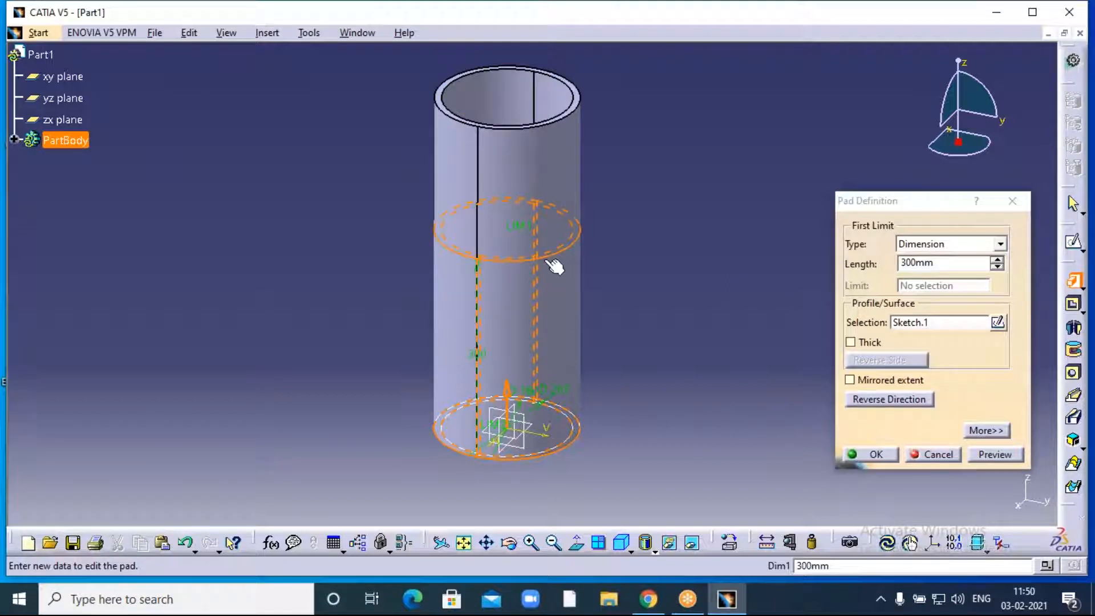
click(995, 456)
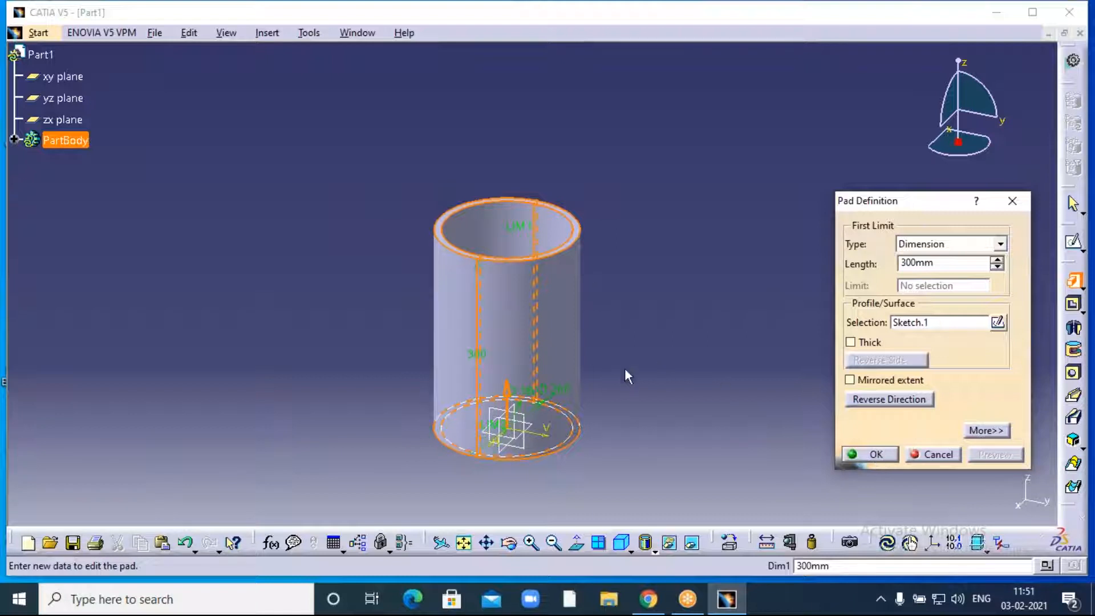
click(876, 454)
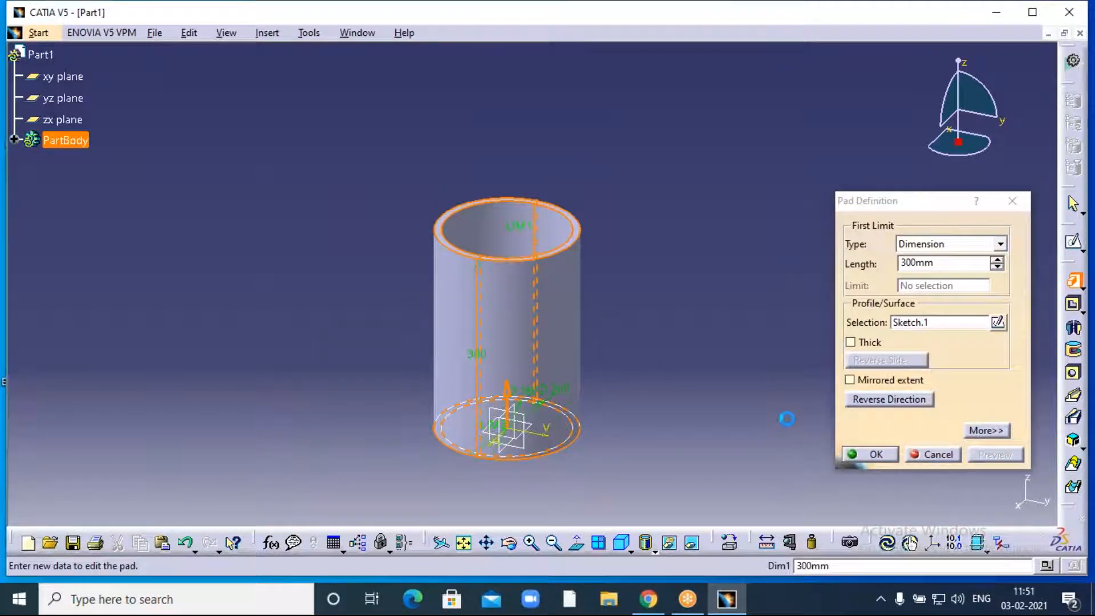
click(700, 343)
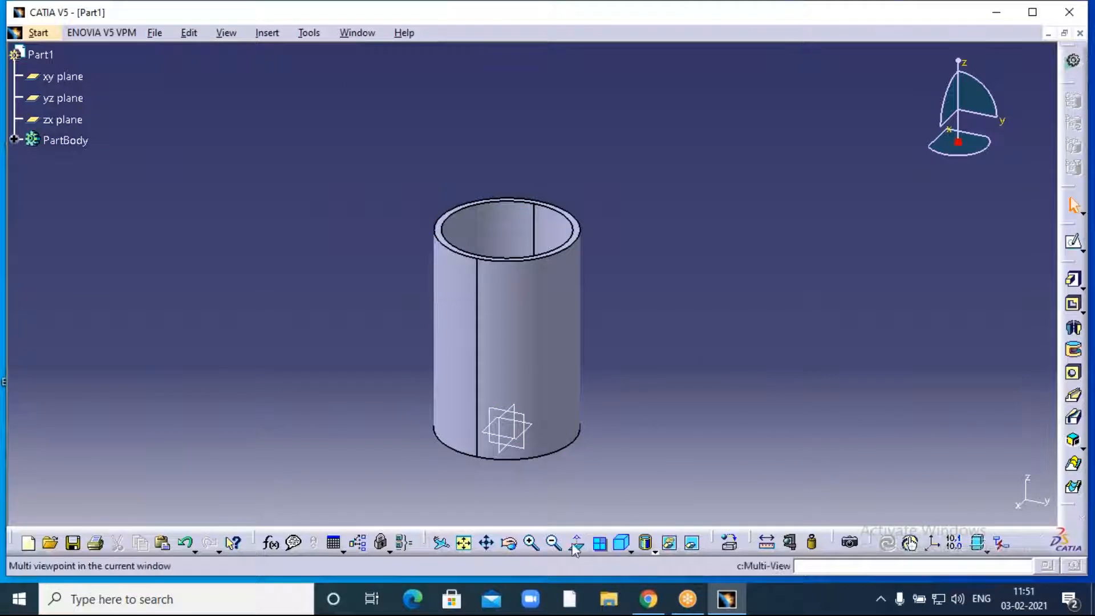
click(510, 545)
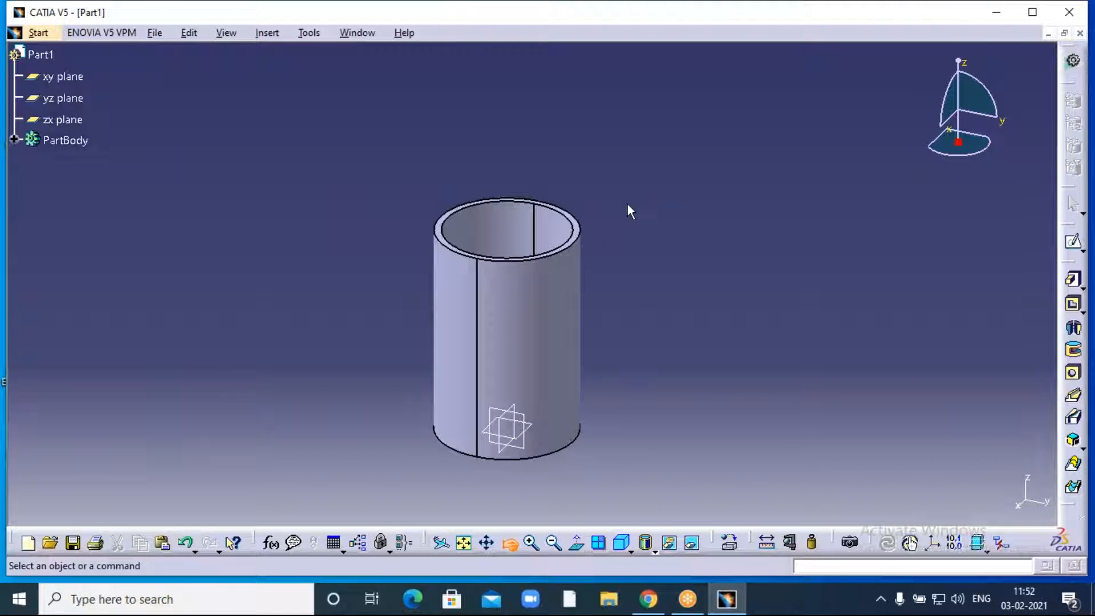
- Orbit the view around the 300 mm hollow tube to inspect it from several angles
drag(619, 203, 440, 296)
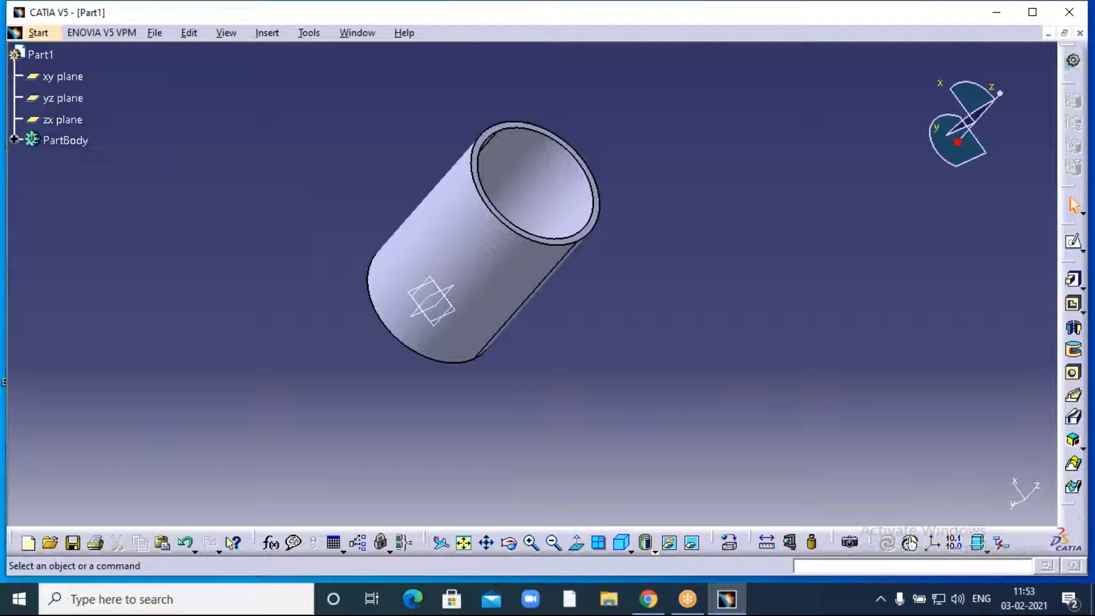
click(510, 546)
drag(323, 142, 409, 330)
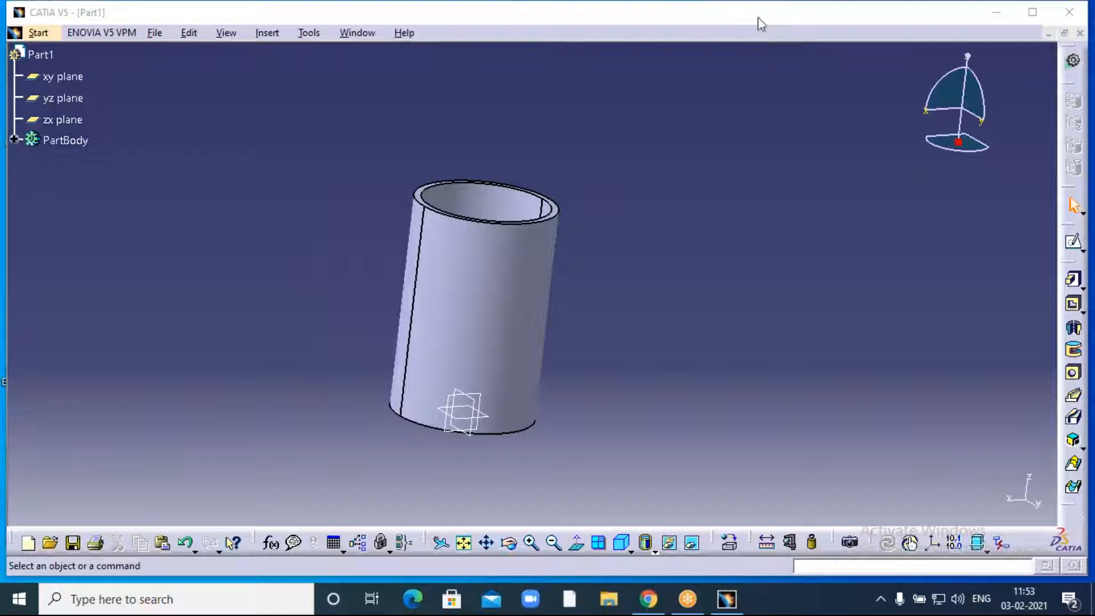
- Close the tube part without saving and start a new Part Design part named Part1
click(1080, 33)
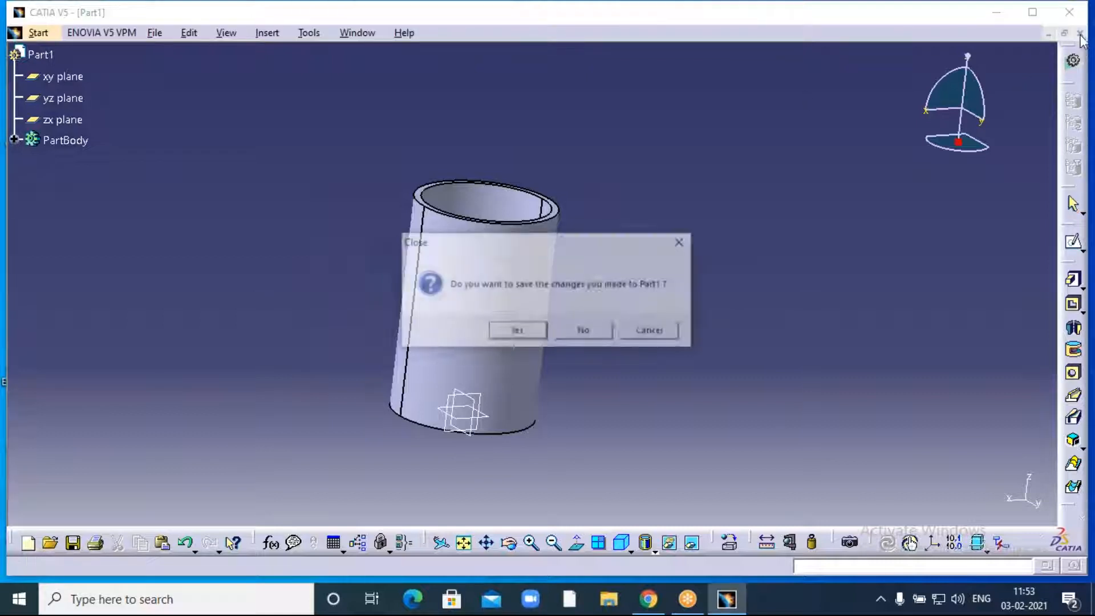
click(593, 332)
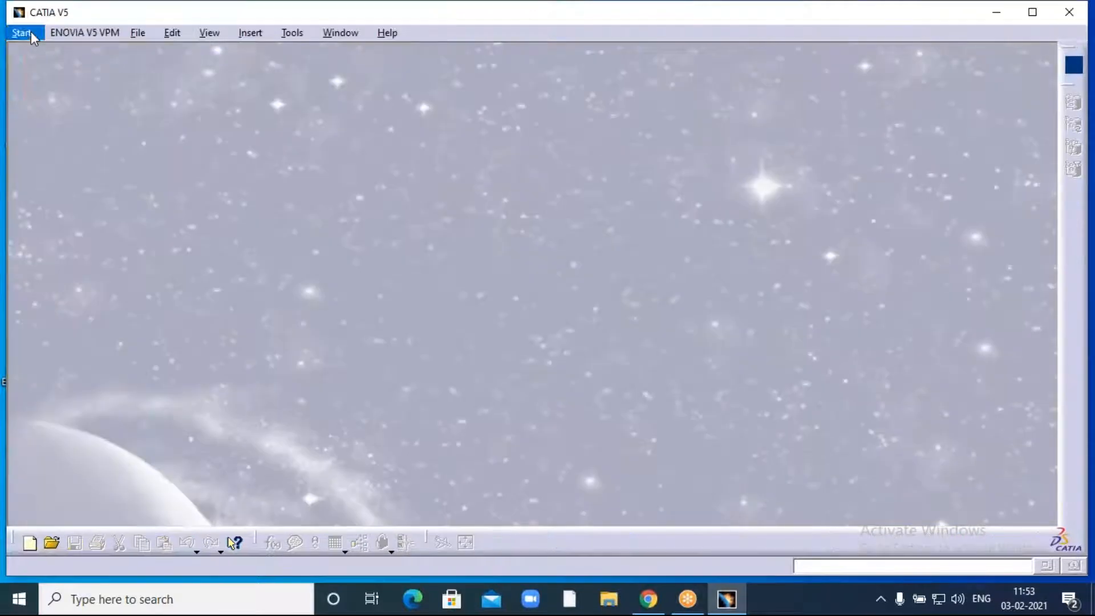
click(30, 34)
mouse_move(32, 69)
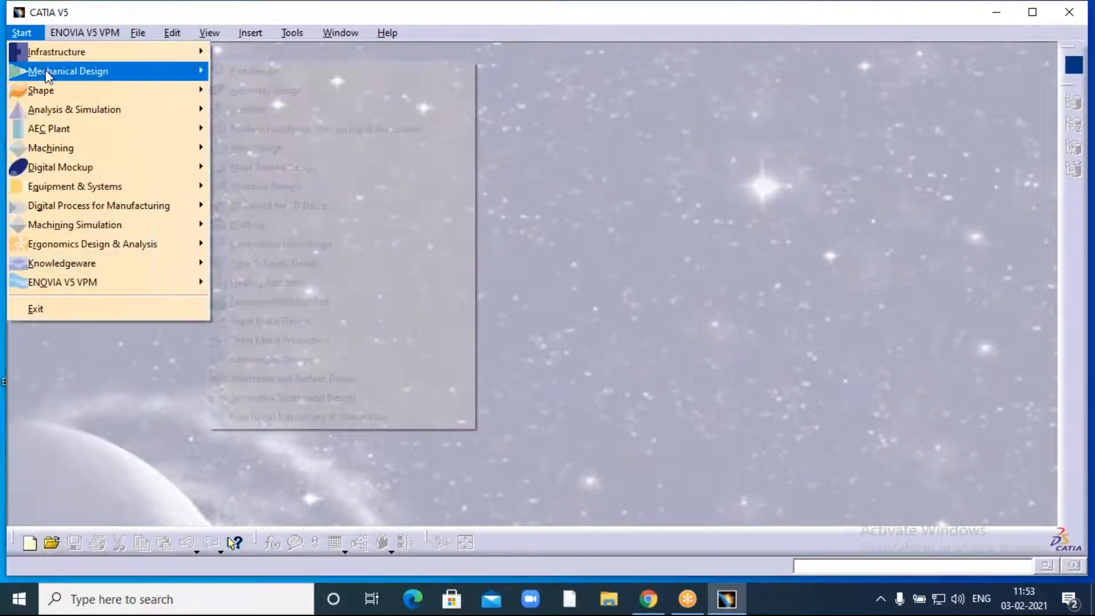
click(251, 71)
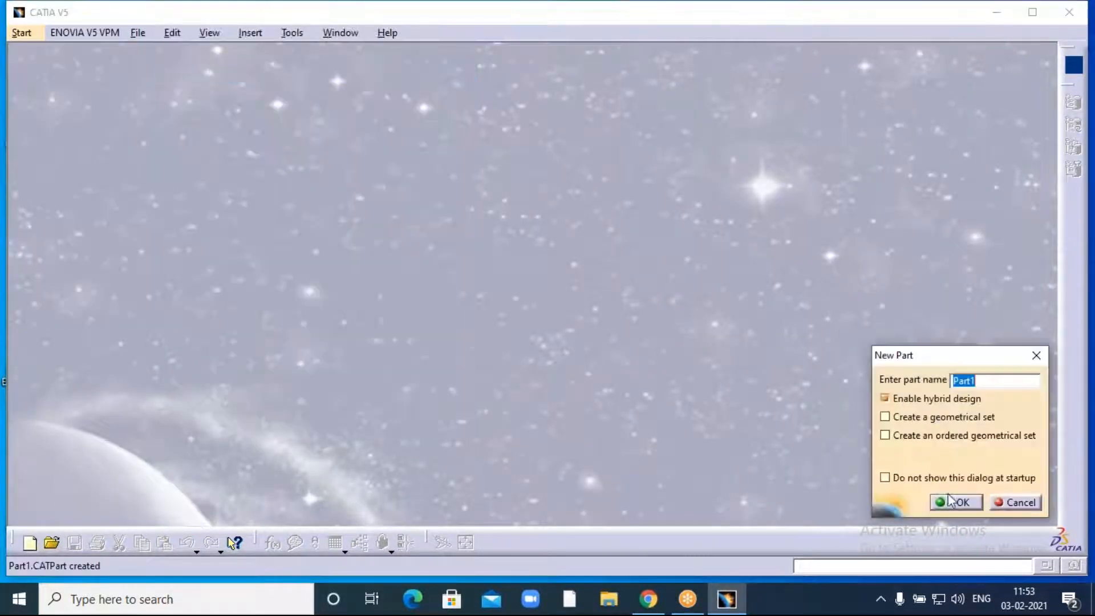
click(951, 502)
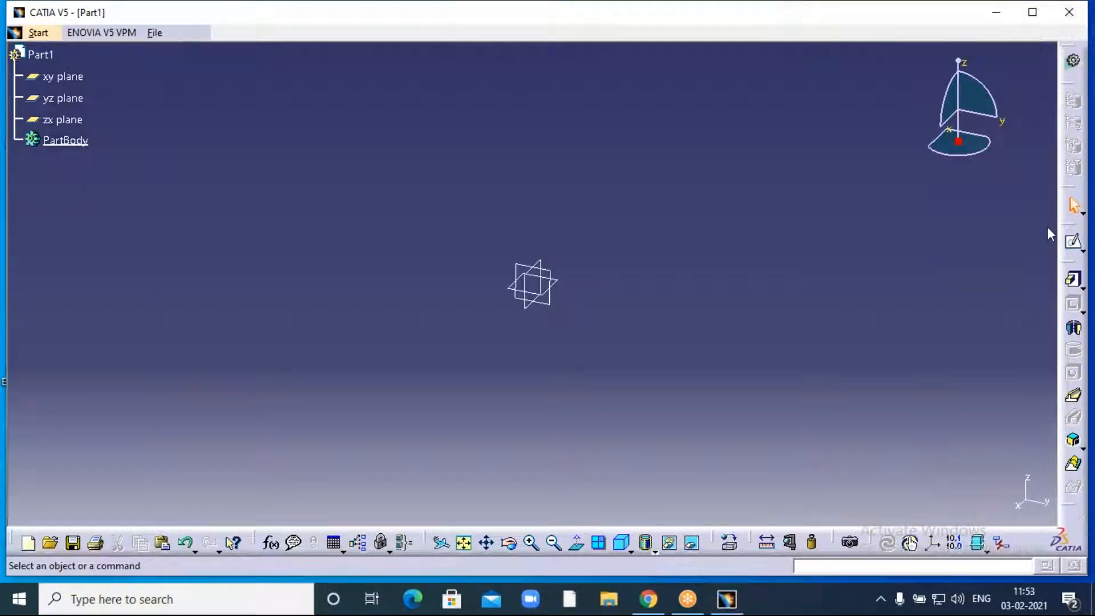
- Sketch on the xy plane an inner and an outer circle, both centred on the origin
click(80, 78)
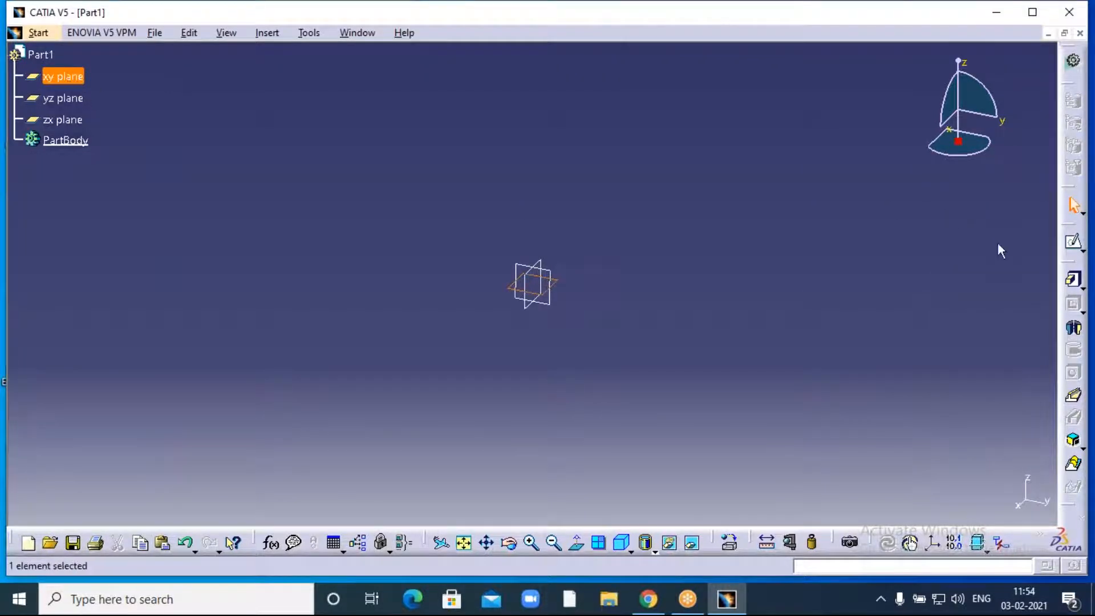
click(1074, 244)
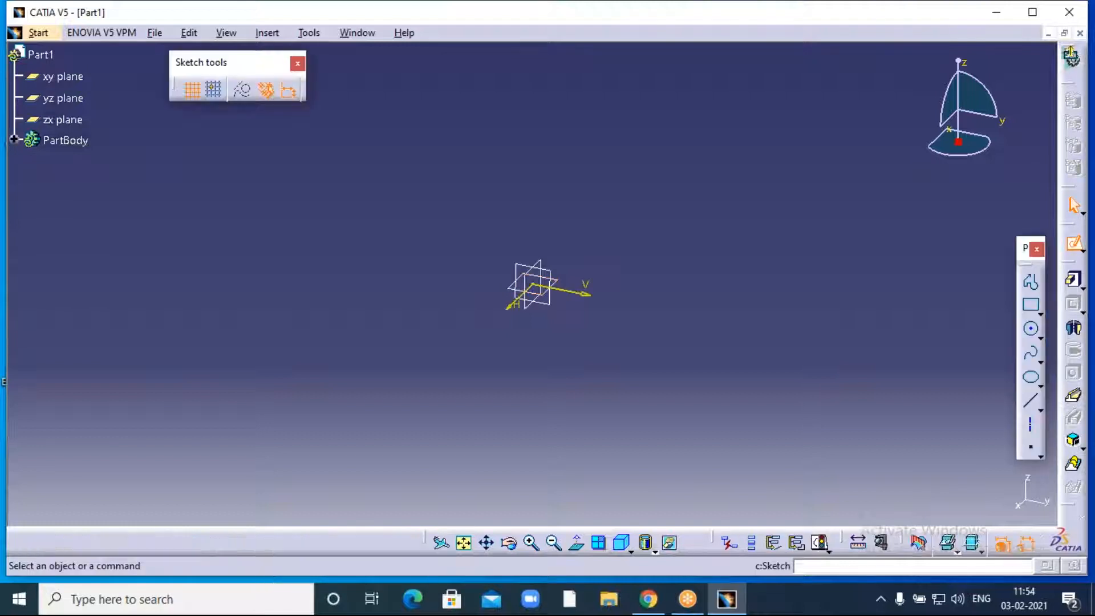
click(1031, 330)
click(532, 283)
click(561, 367)
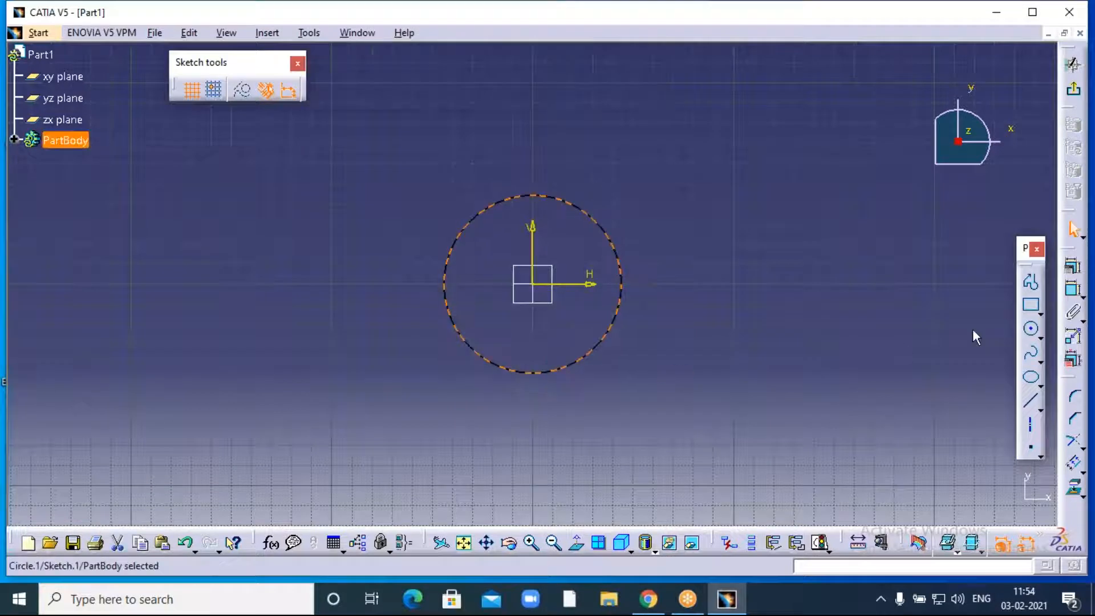
click(1033, 333)
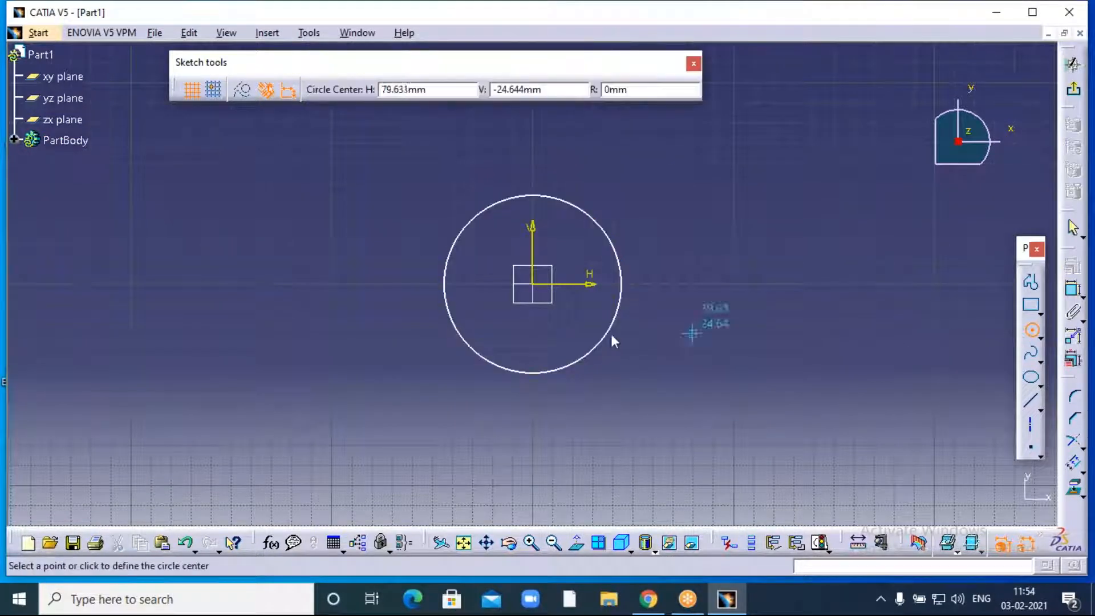
click(532, 284)
click(401, 294)
click(734, 328)
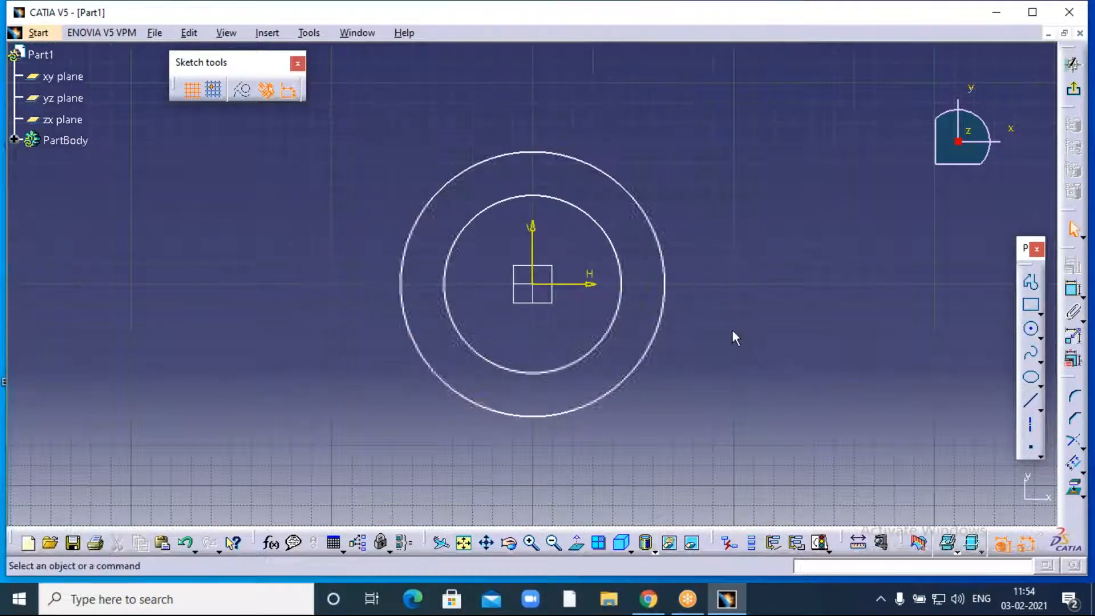
- Dimension the inner circle's diameter to 180 mm
click(1073, 289)
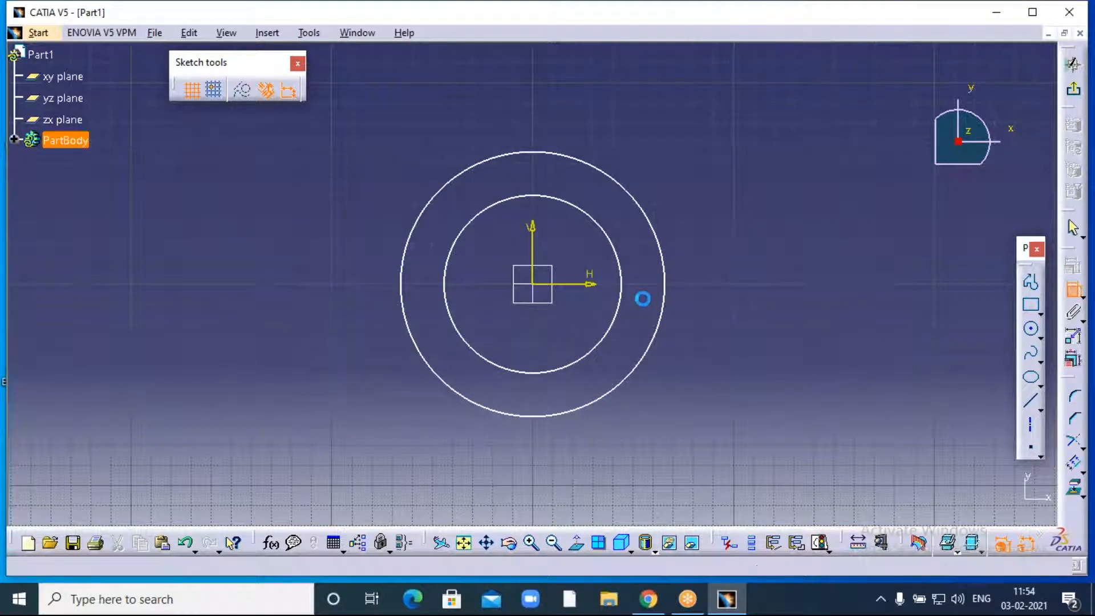
click(449, 303)
click(309, 290)
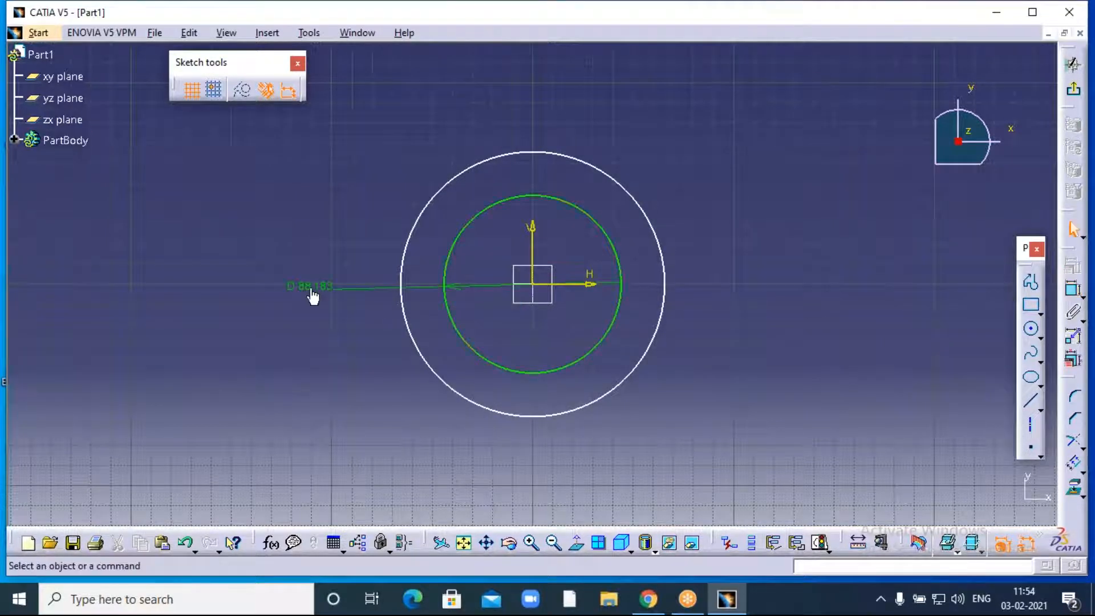
double_click(310, 287)
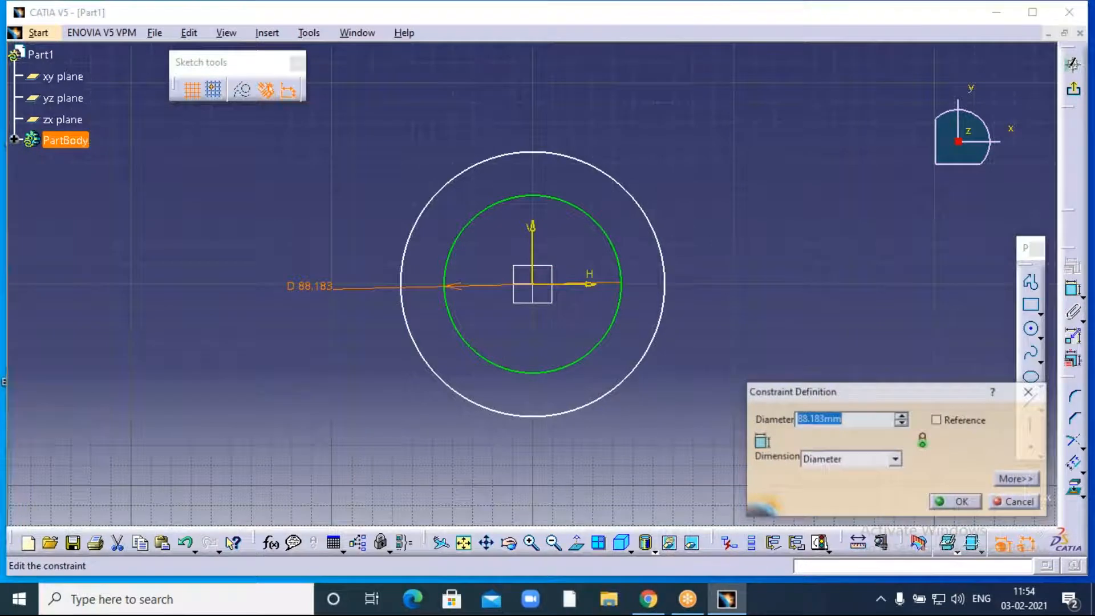
text(180)
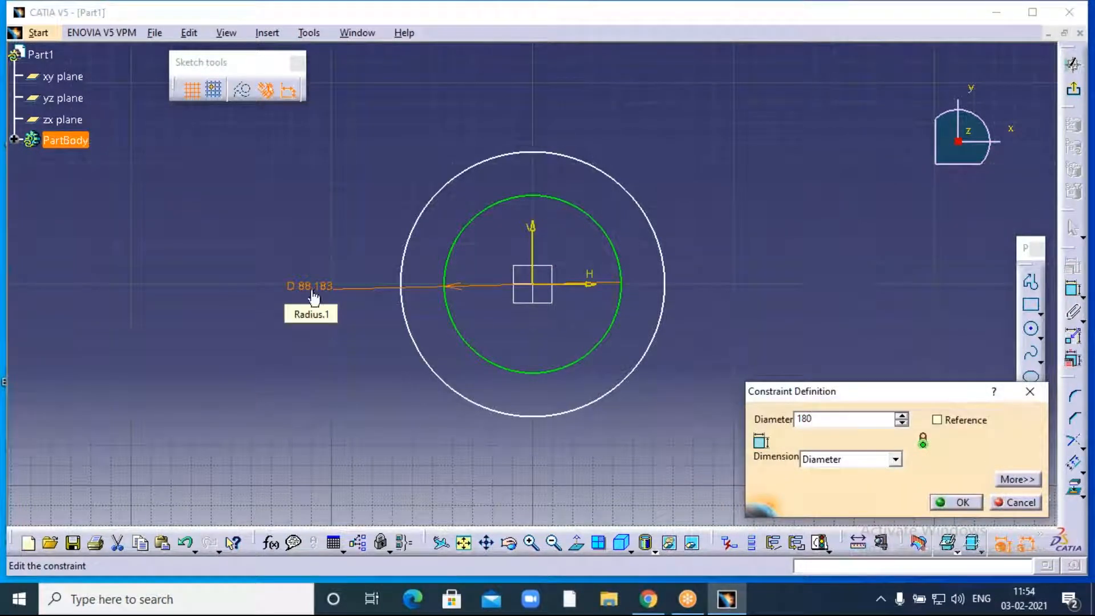
key(Return)
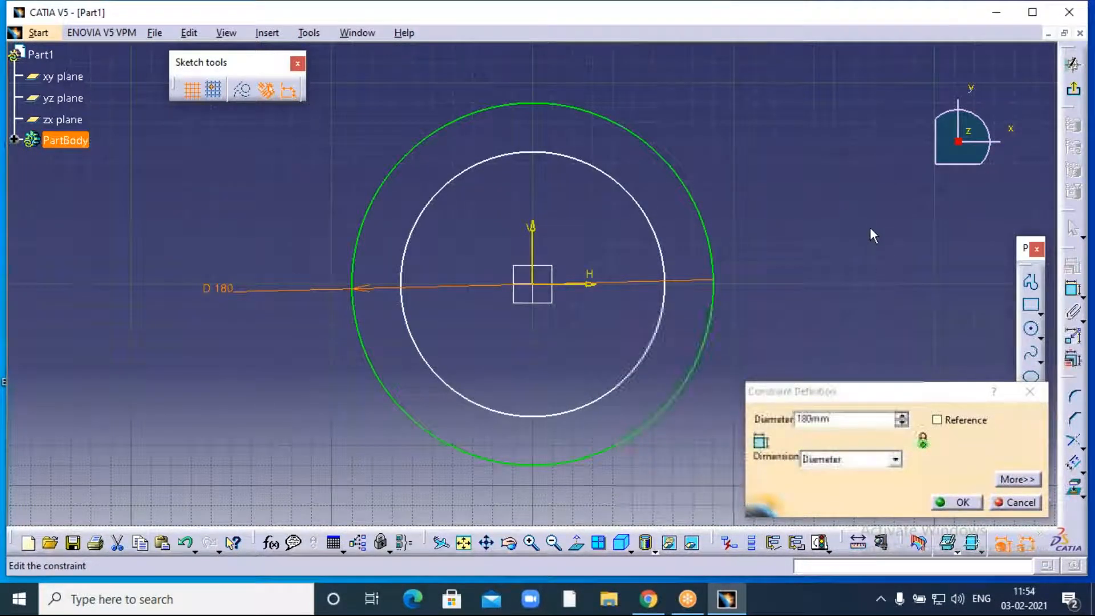
click(958, 503)
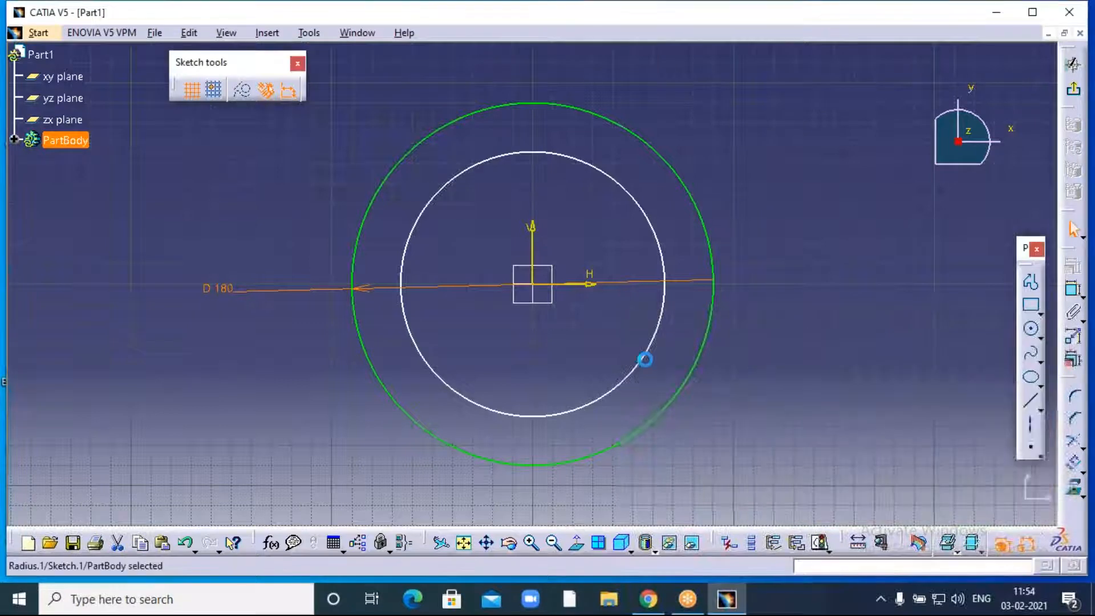
- Dimension the outer circle's diameter to 200 mm
click(1073, 289)
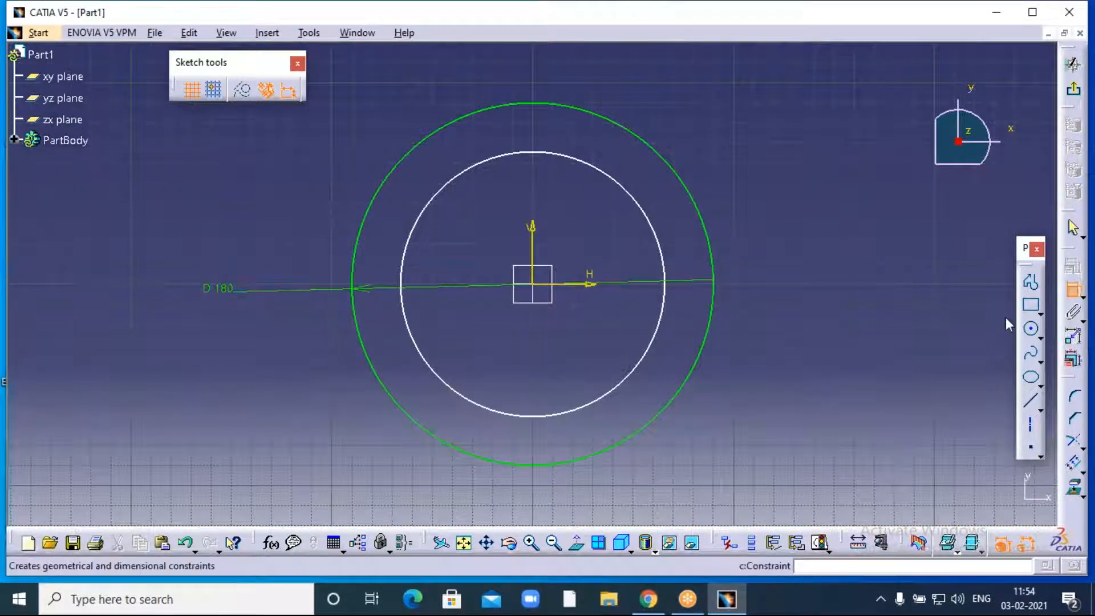
click(403, 308)
click(241, 351)
double_click(241, 352)
text(200mm)
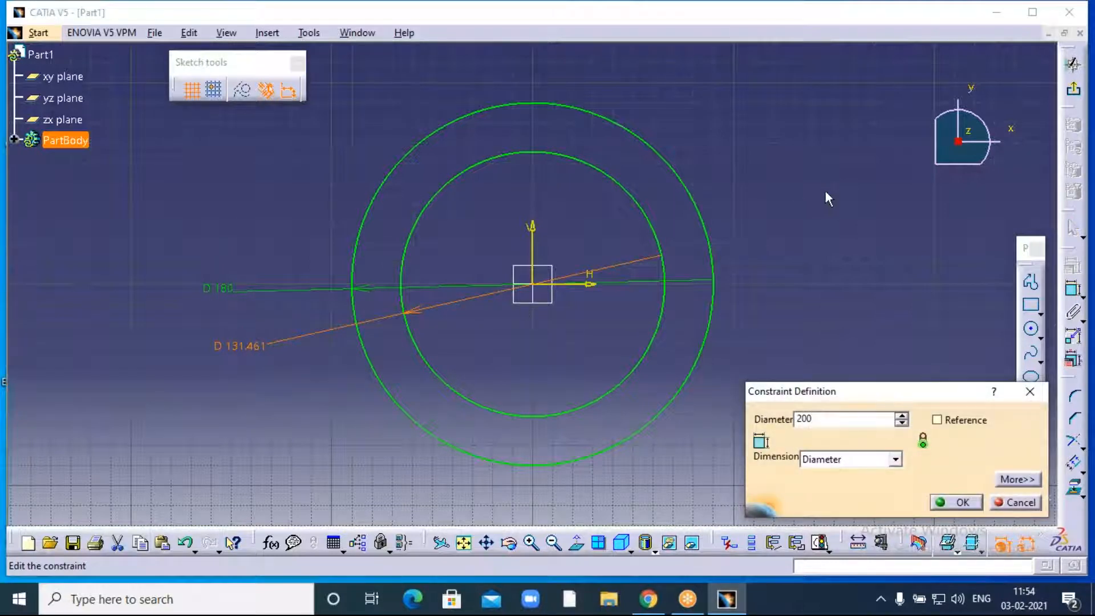
click(826, 191)
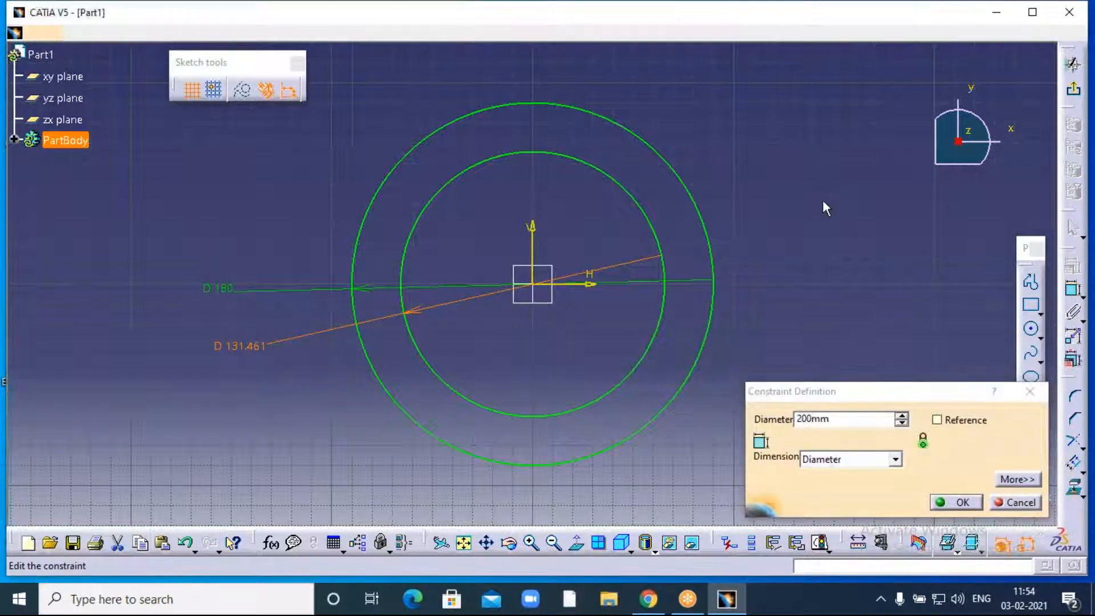
click(960, 504)
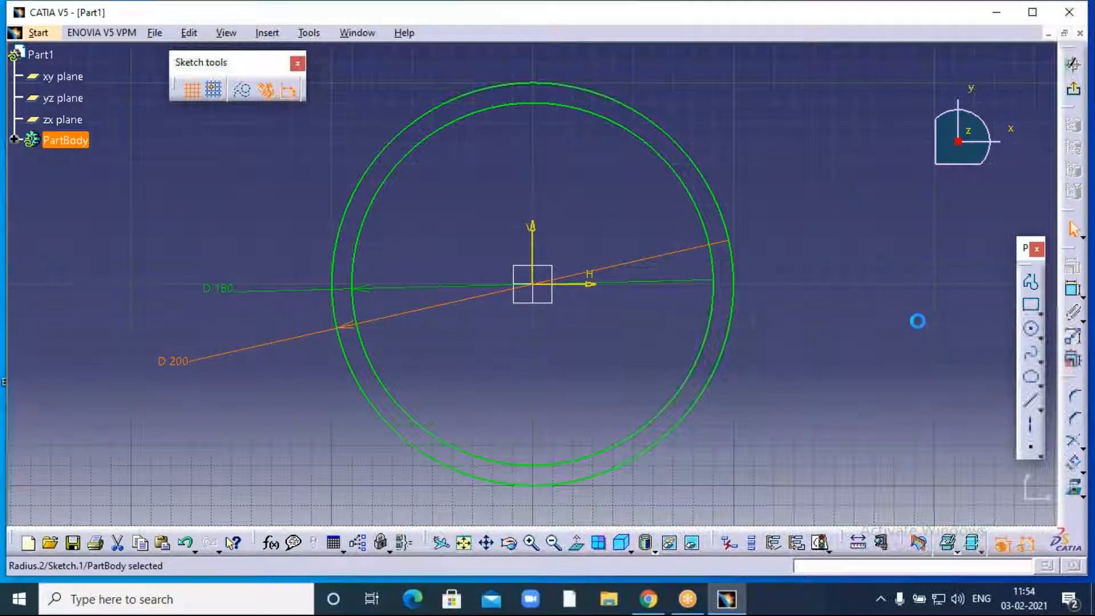
click(918, 321)
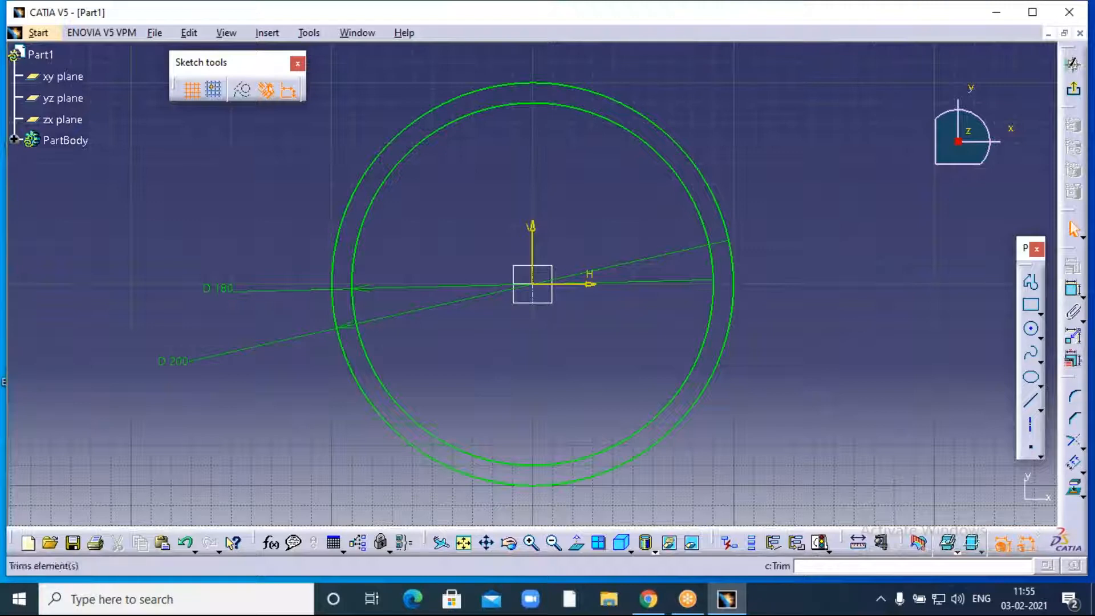
- Exit the ring sketch and pad it 300 mm into a hollow tube, Pad.1
click(1074, 96)
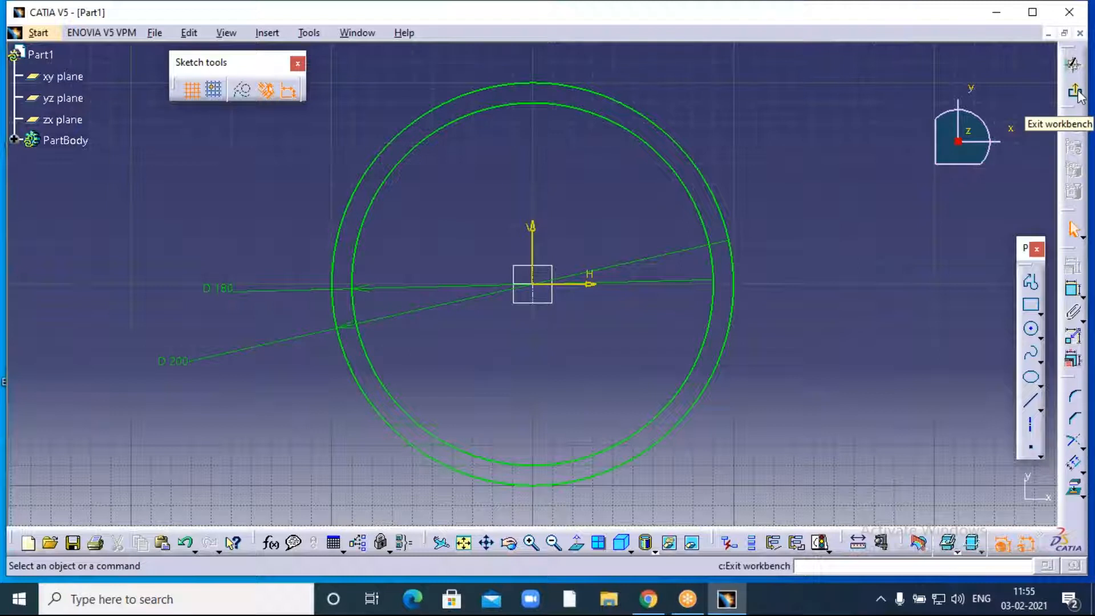
click(1077, 94)
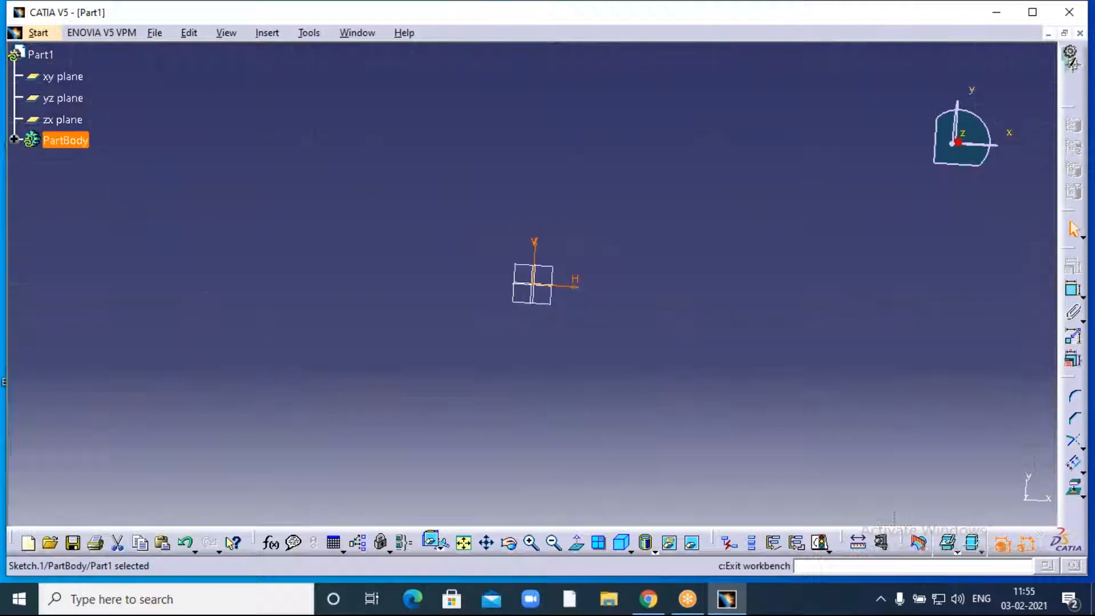
middle_drag(764, 188, 735, 240)
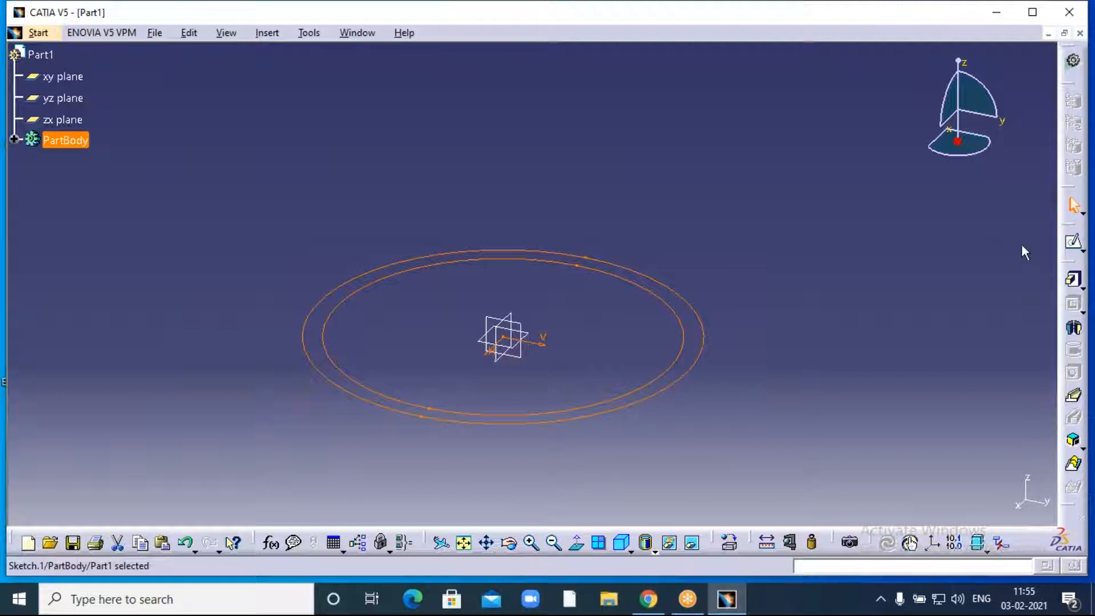
click(1075, 281)
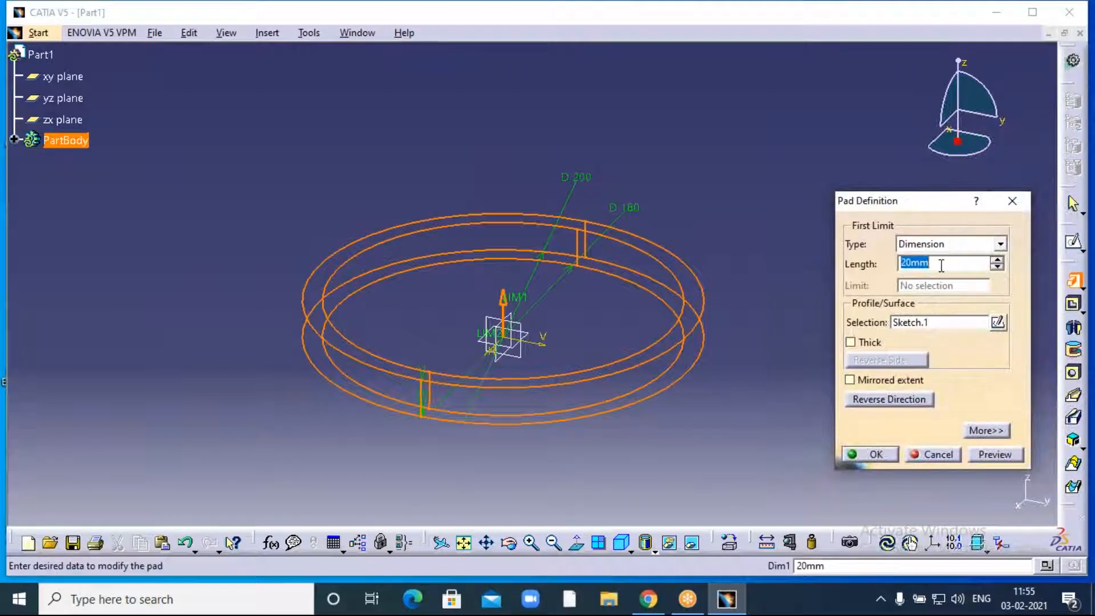
text(300)
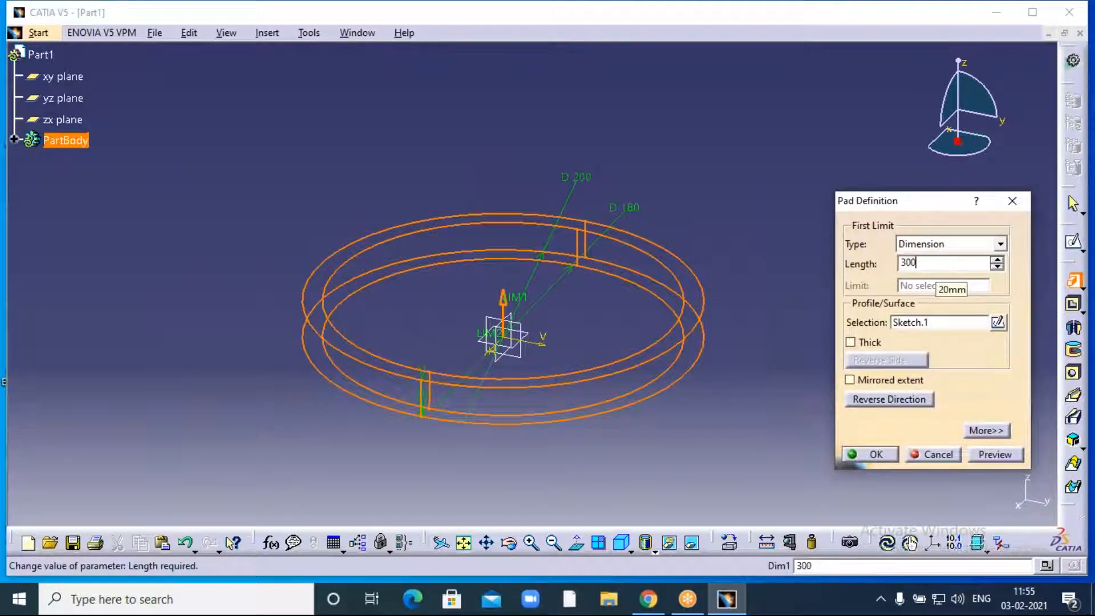
click(748, 240)
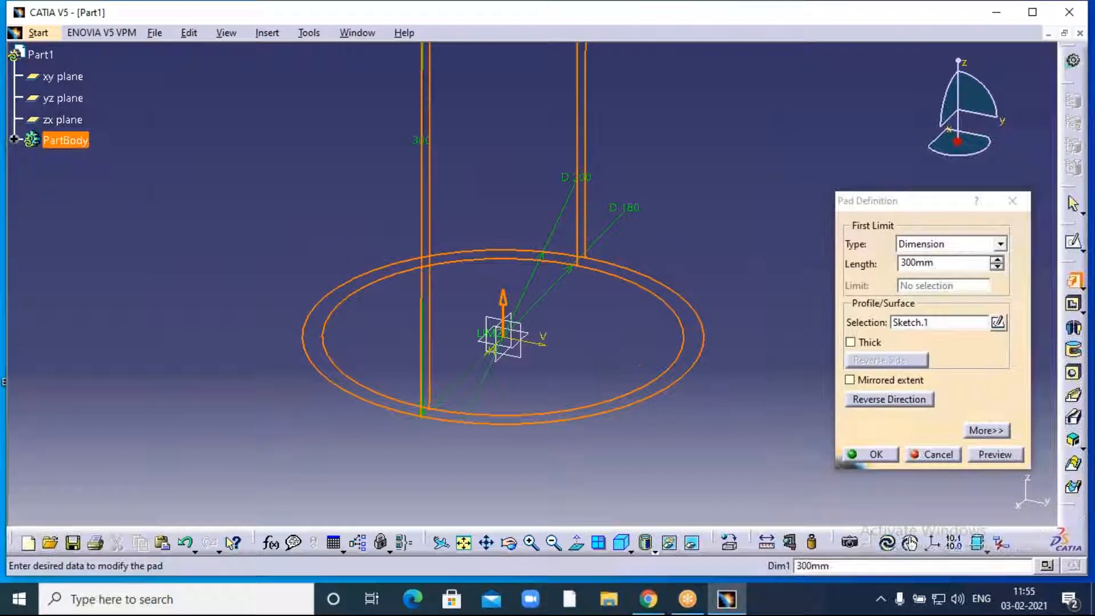
click(554, 542)
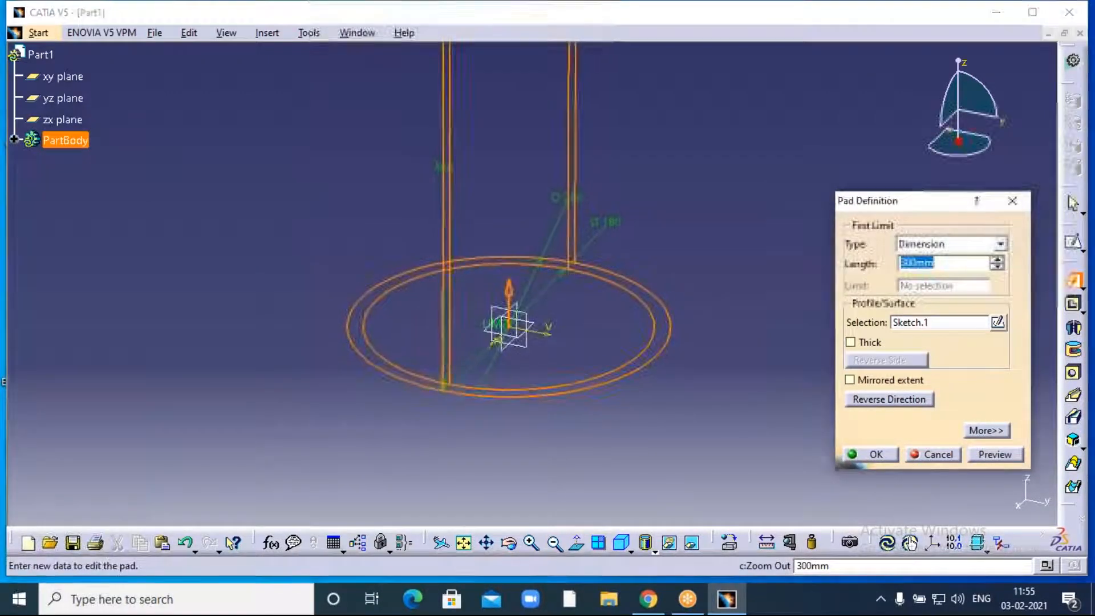
middle_drag(615, 244, 597, 319)
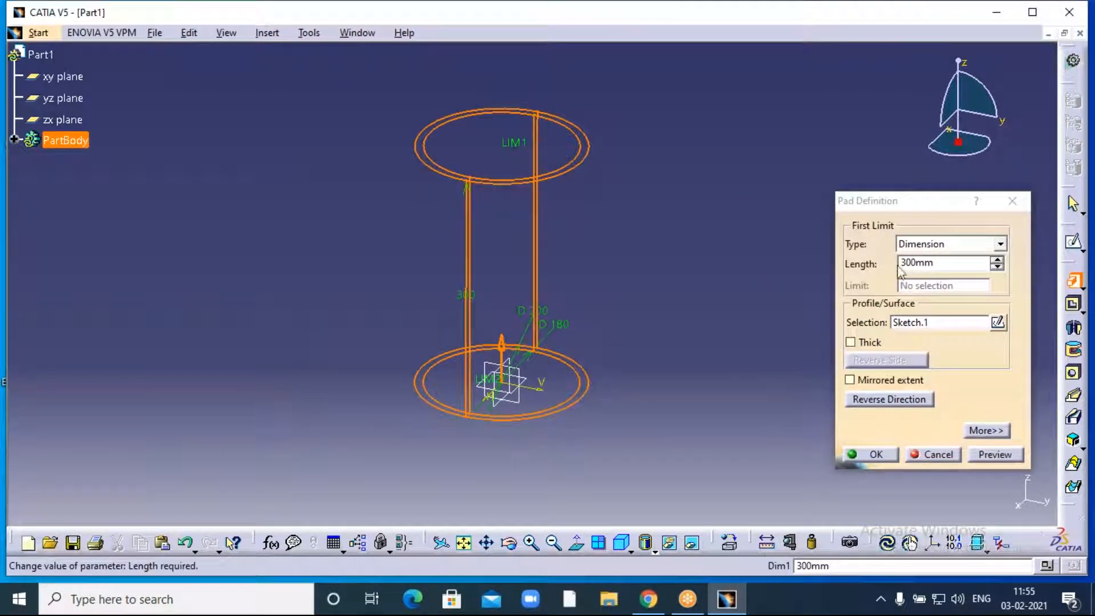
click(984, 453)
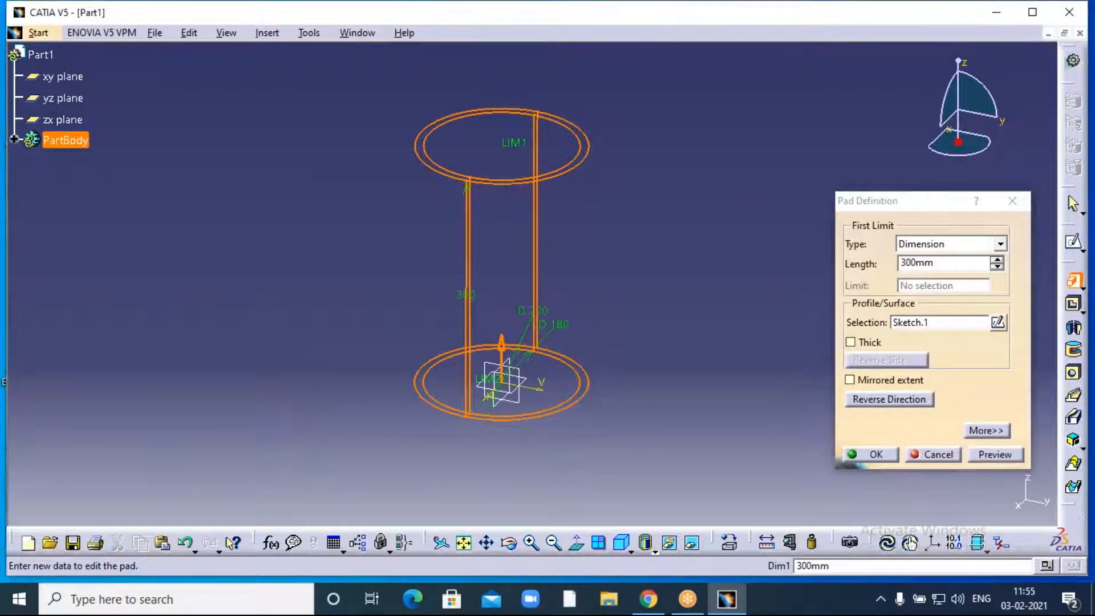
click(870, 456)
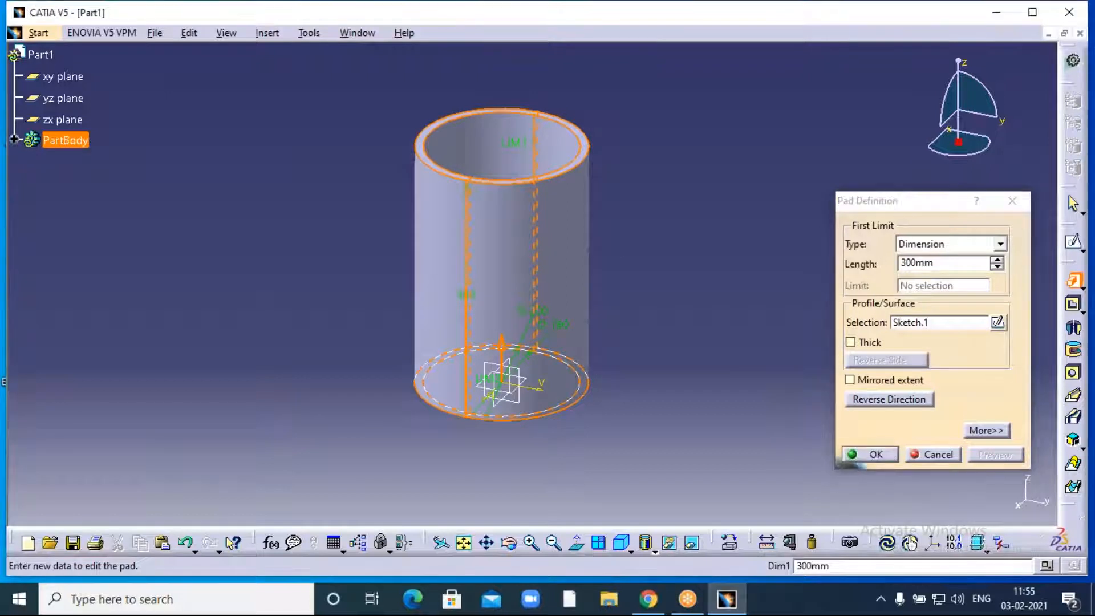
click(726, 236)
middle_drag(720, 271, 724, 281)
click(510, 542)
drag(358, 92, 412, 395)
click(509, 543)
drag(455, 491, 431, 467)
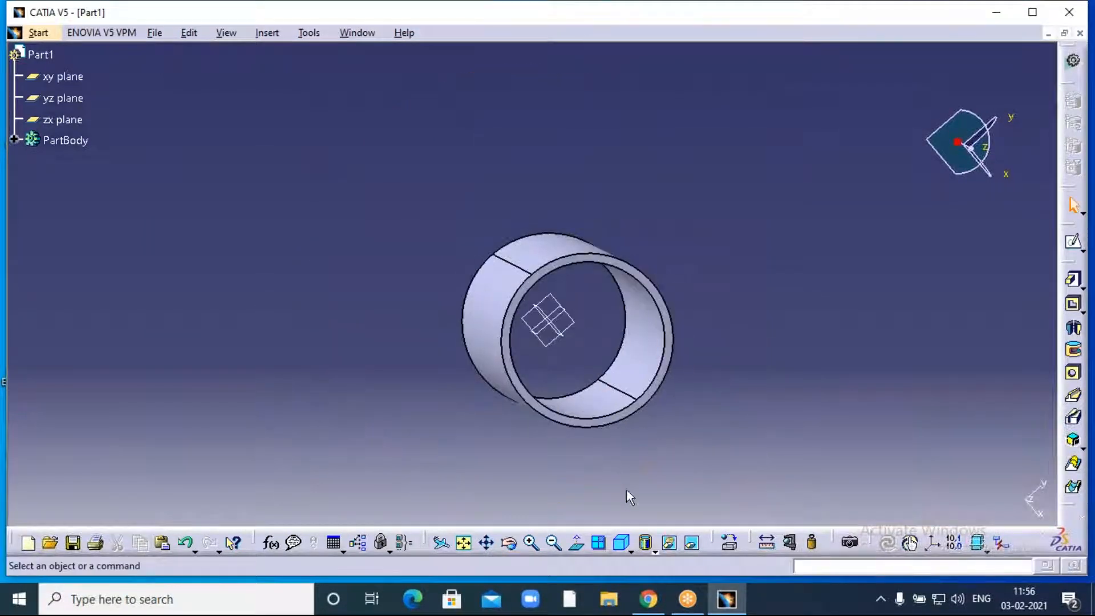
click(510, 544)
drag(560, 496, 552, 445)
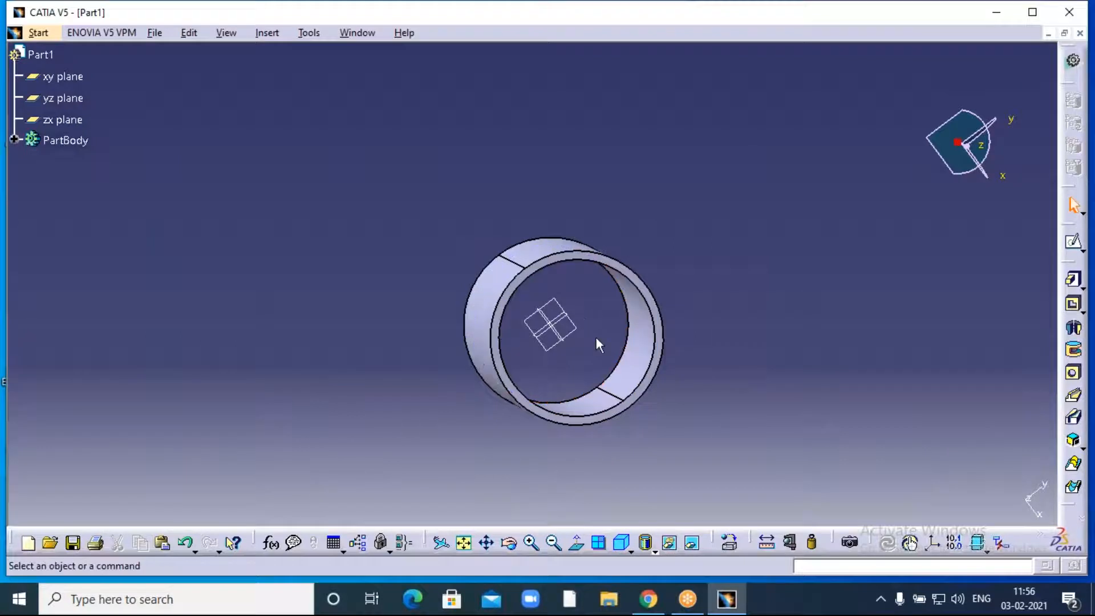
click(509, 544)
drag(543, 507, 523, 342)
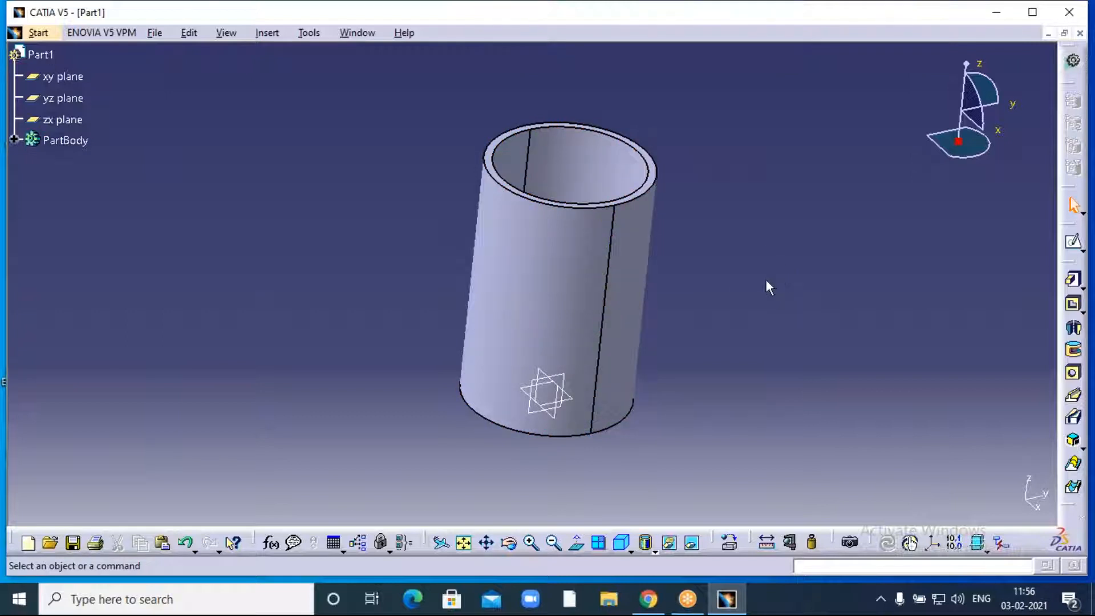
click(508, 543)
drag(730, 233, 572, 450)
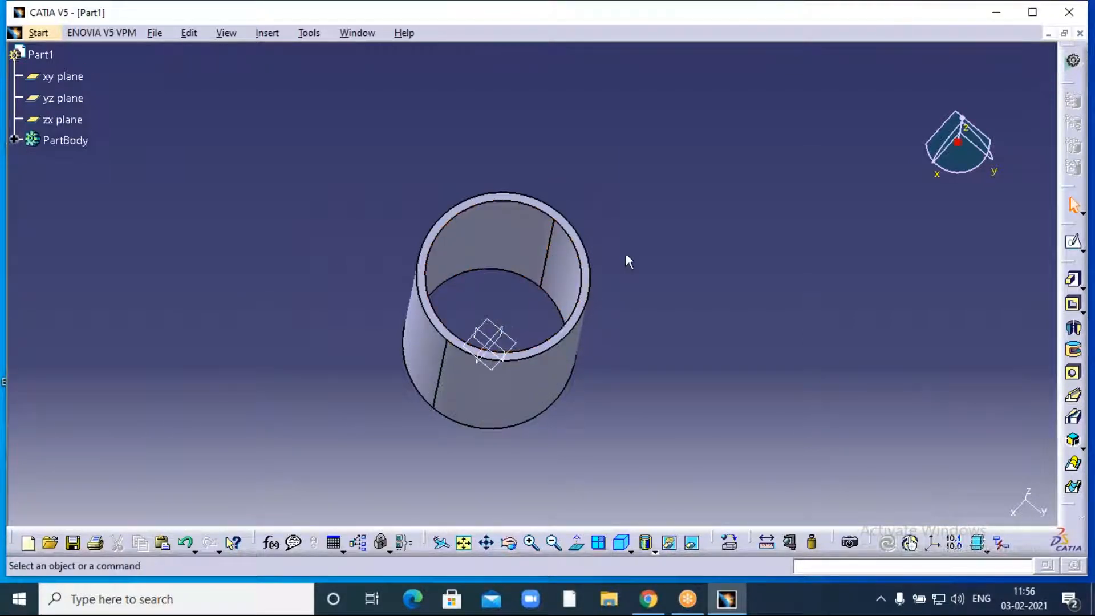
- Open a new sketch on the yz plane and bring the tube and origin into view
click(67, 105)
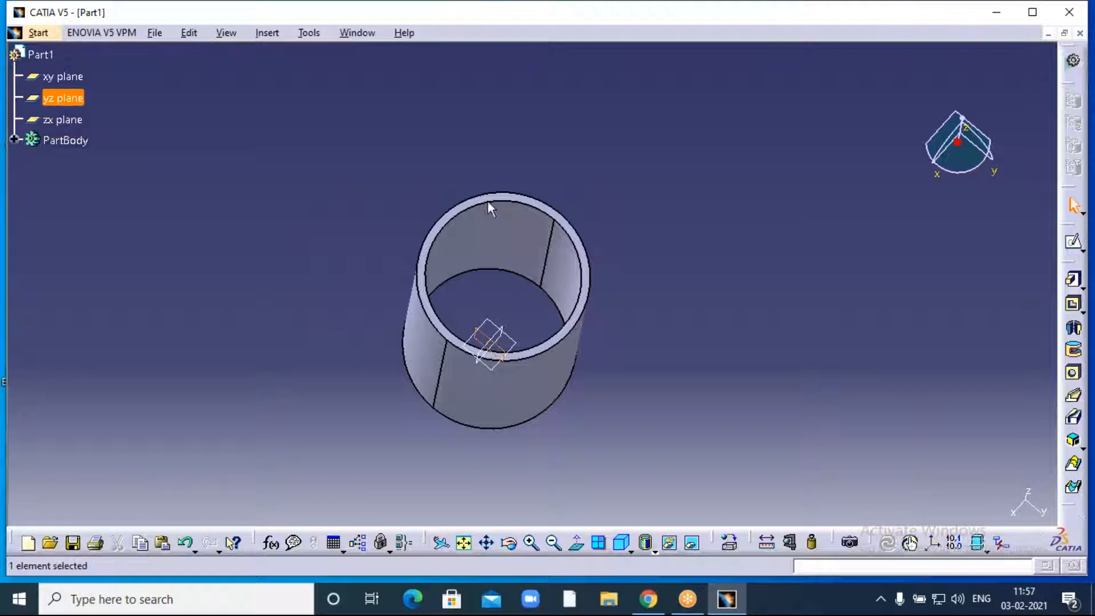
click(1074, 245)
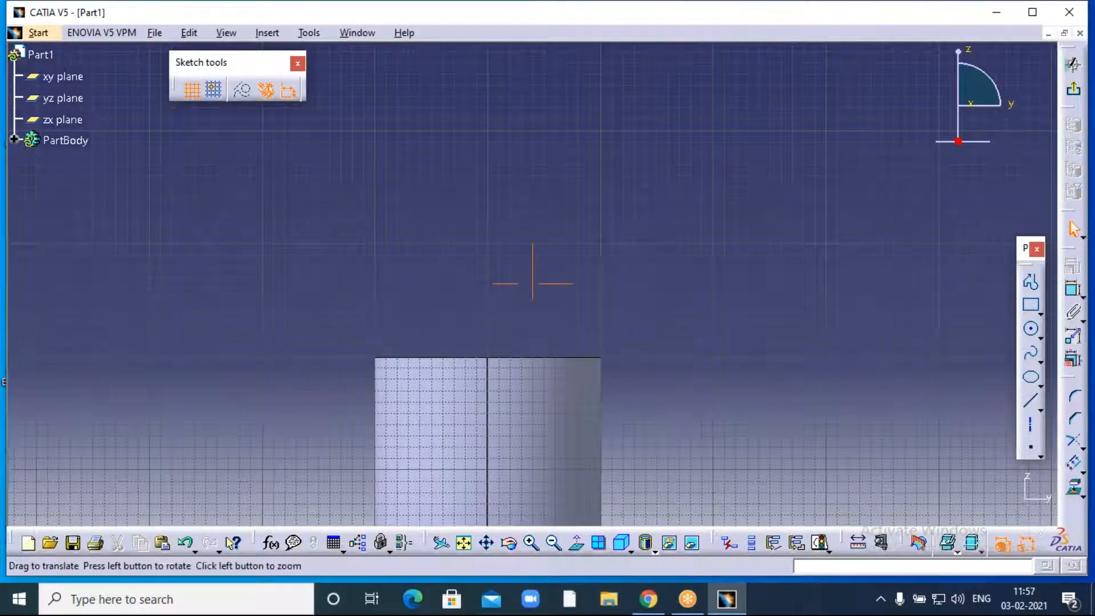
middle_drag(513, 399, 549, 145)
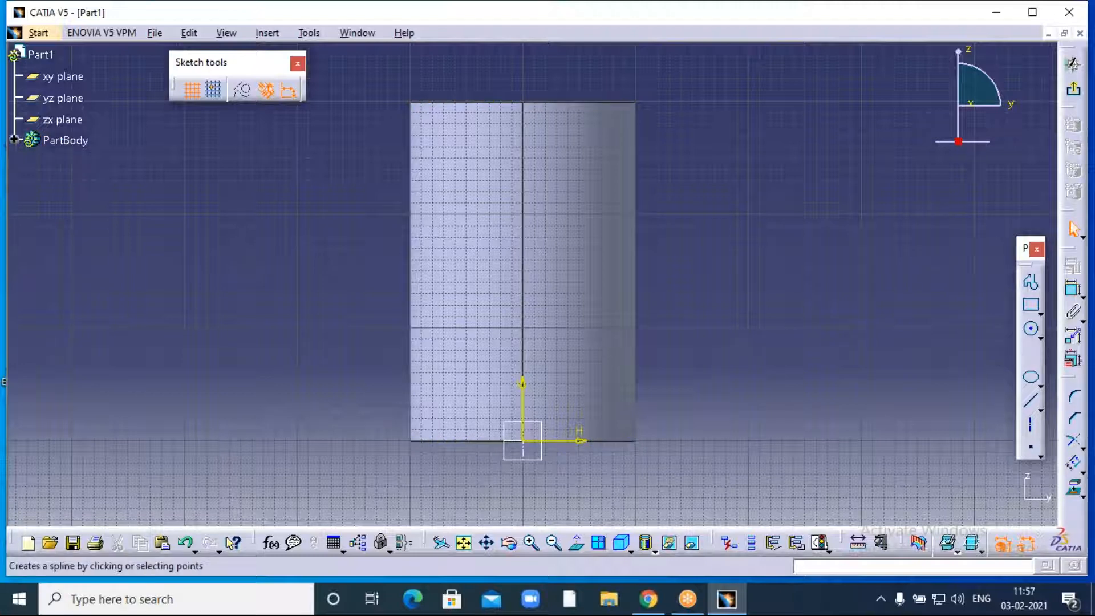
click(1041, 331)
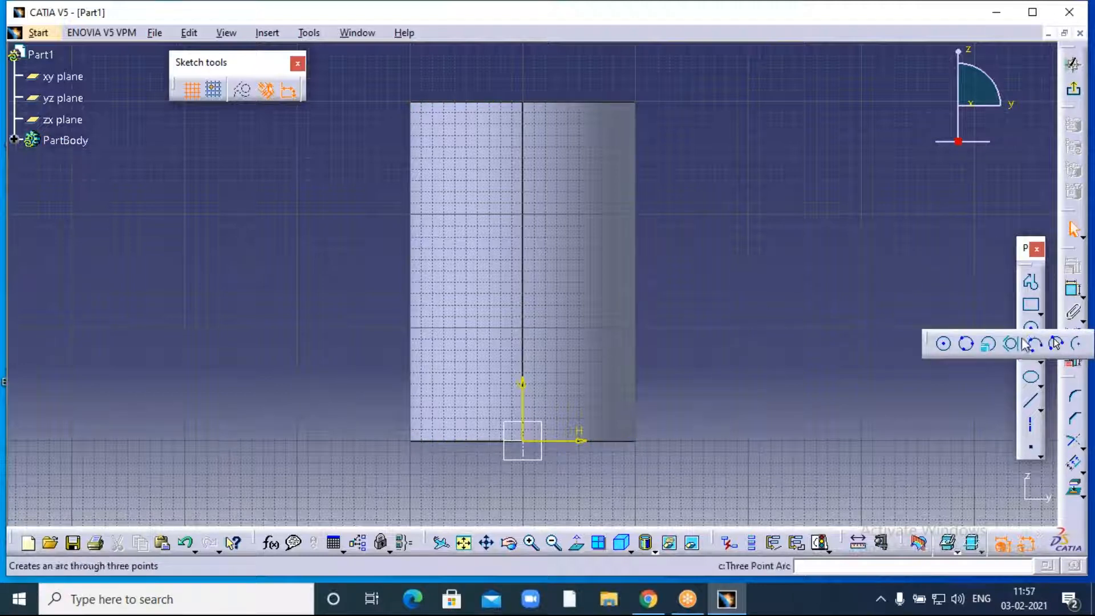
- Draw a 15 mm radius circle centred at H 0 mm, V 150 mm
click(988, 345)
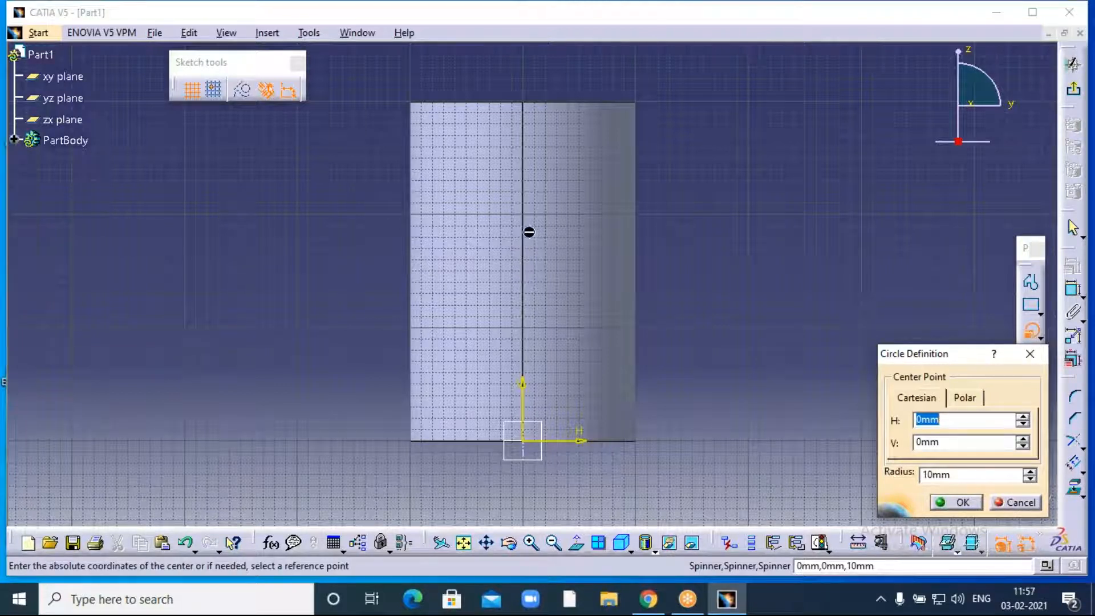
click(941, 444)
text(1)
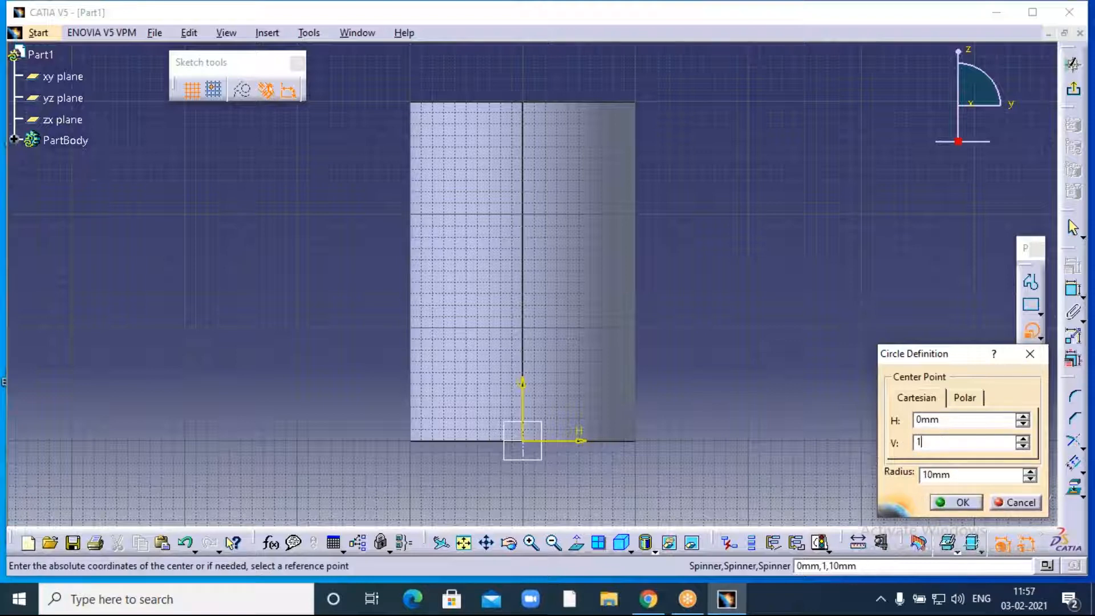
text(59)
text(0)
key(Tab)
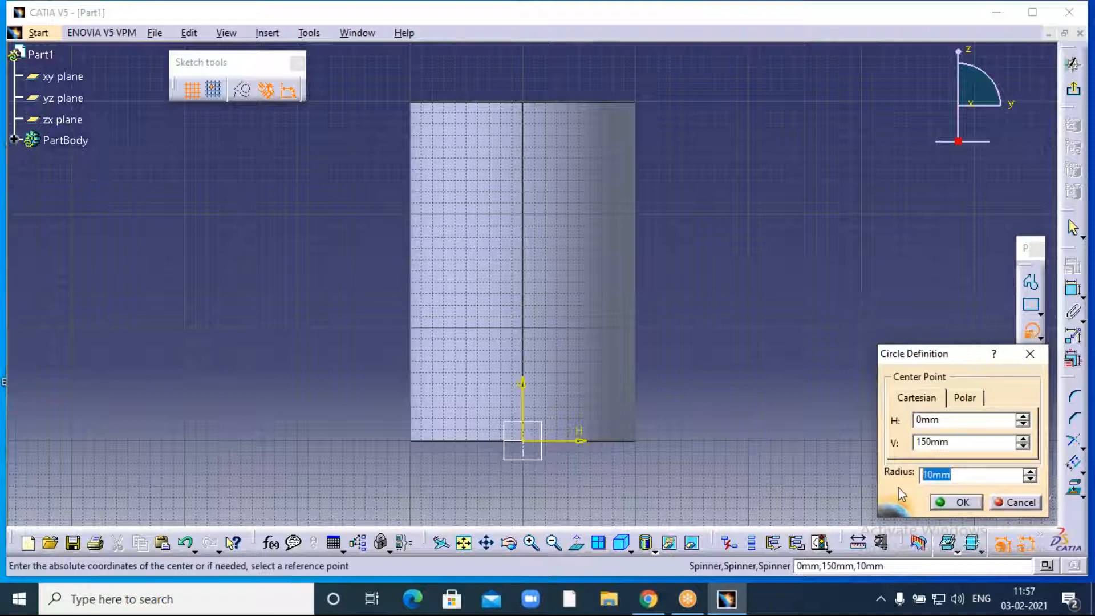
text(15)
click(841, 262)
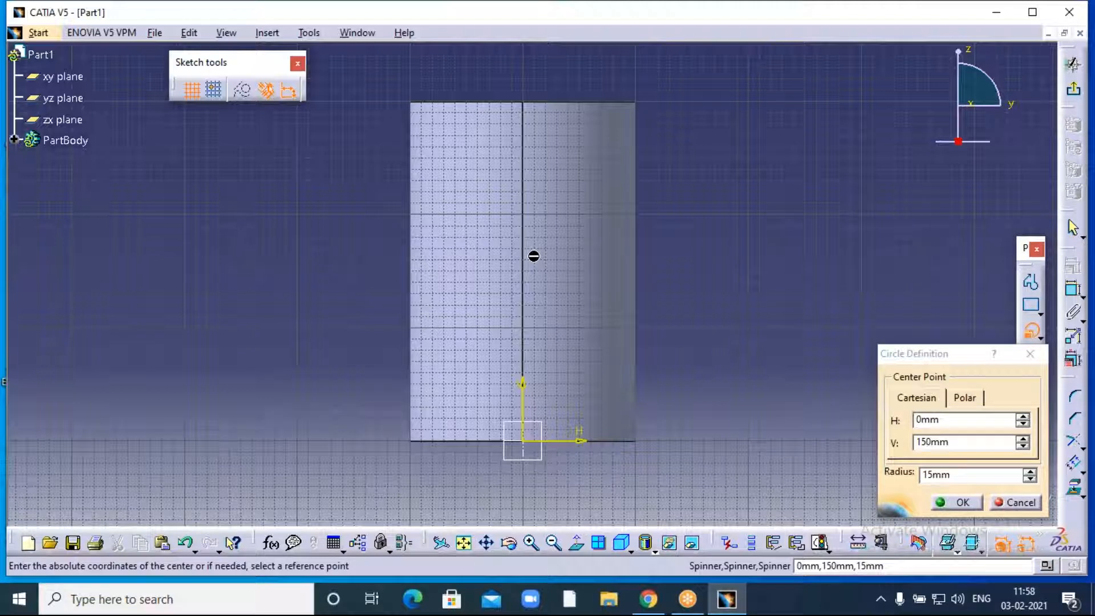
click(961, 503)
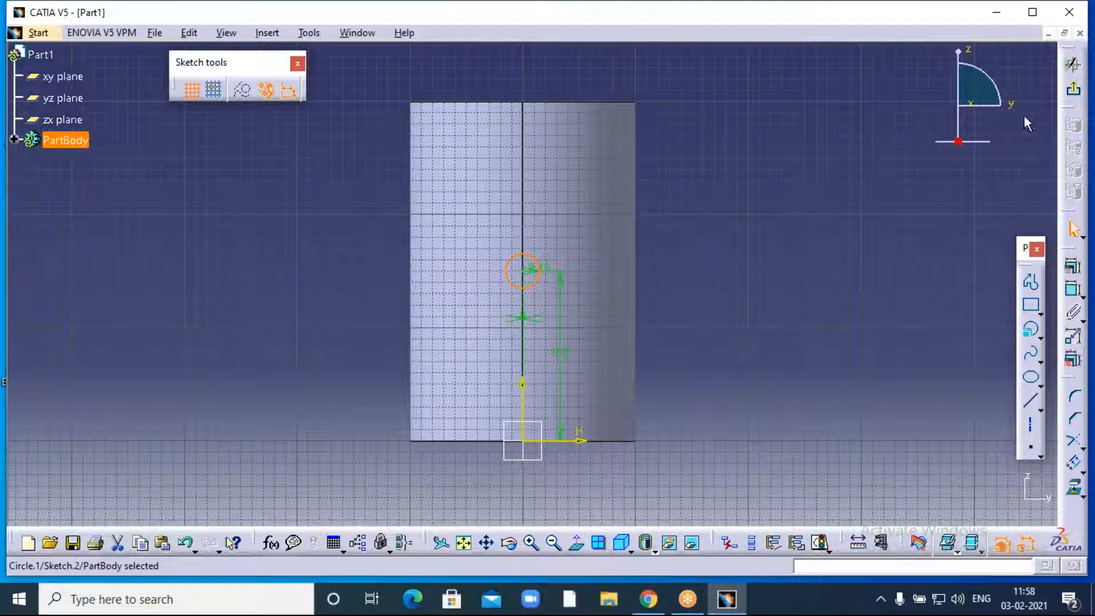
- Exit the side sketch and orbit the tube to see the 15 mm circle inside it
click(1074, 94)
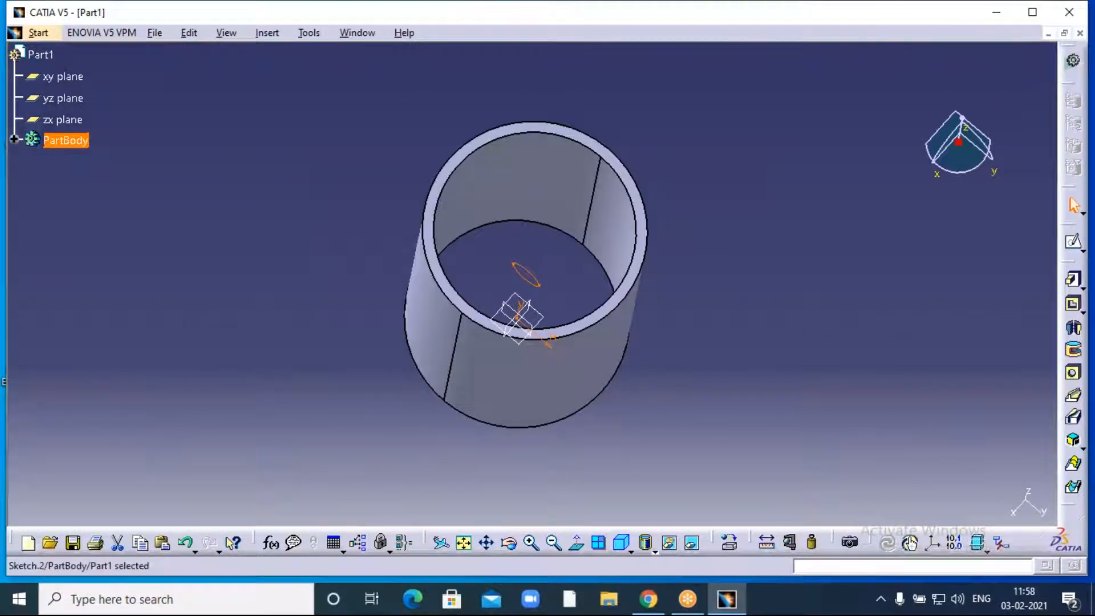
click(509, 543)
drag(332, 259, 489, 337)
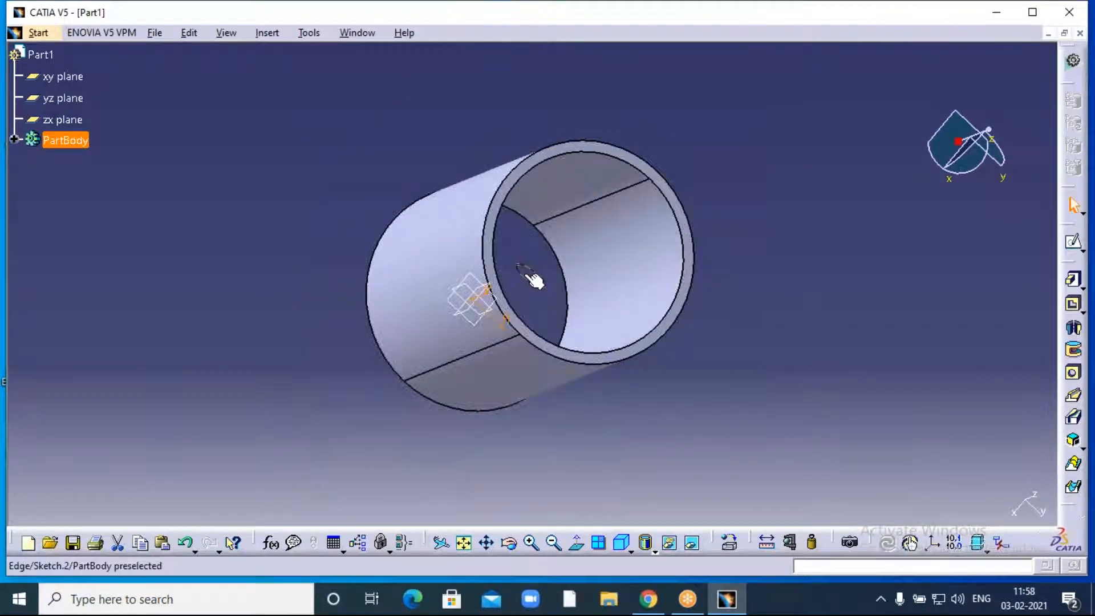
click(511, 543)
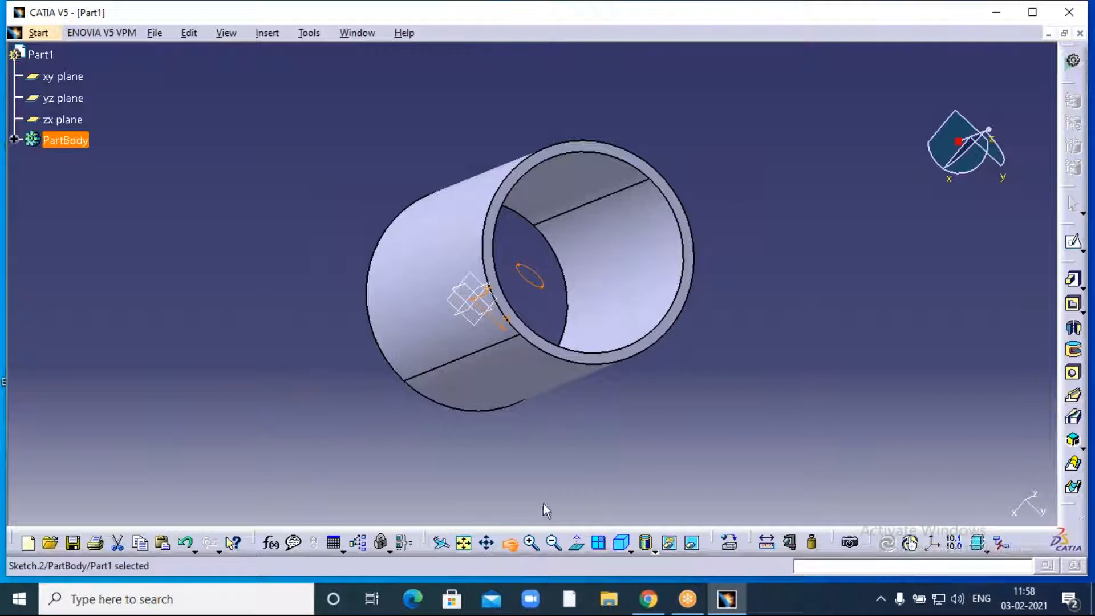
drag(445, 467, 396, 423)
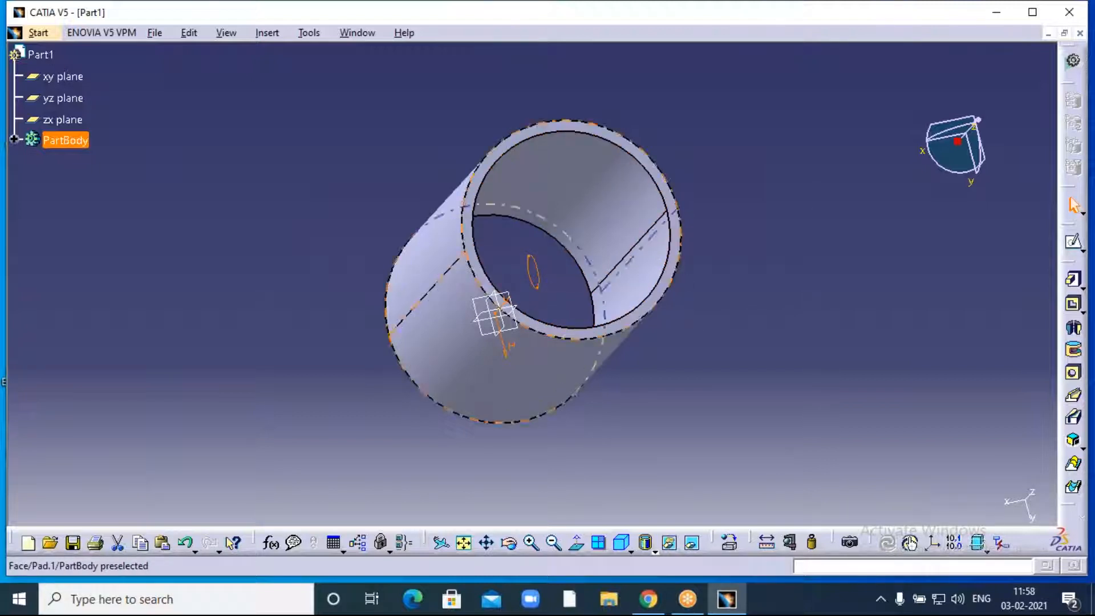
click(509, 543)
mouse_move(604, 451)
mouse_down()
mouse_move(596, 425)
mouse_move(564, 416)
mouse_move(609, 442)
mouse_move(550, 452)
mouse_move(542, 467)
mouse_move(606, 455)
mouse_move(593, 445)
mouse_up()
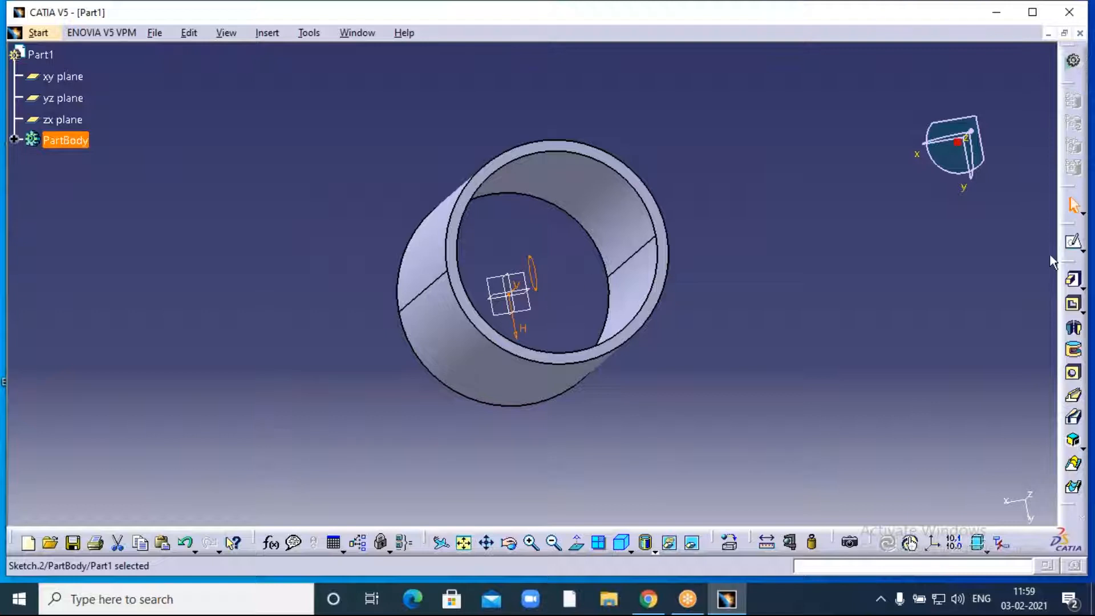
- Start a pad on the 15 mm circle with its first limit set to Up to next
click(1074, 284)
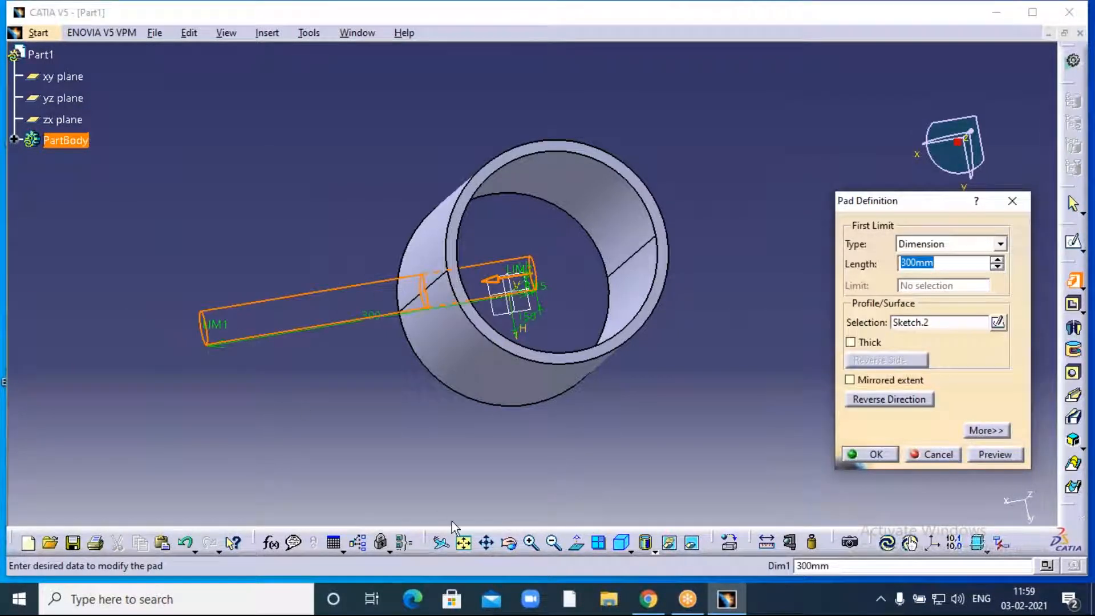
click(510, 544)
drag(439, 450, 405, 433)
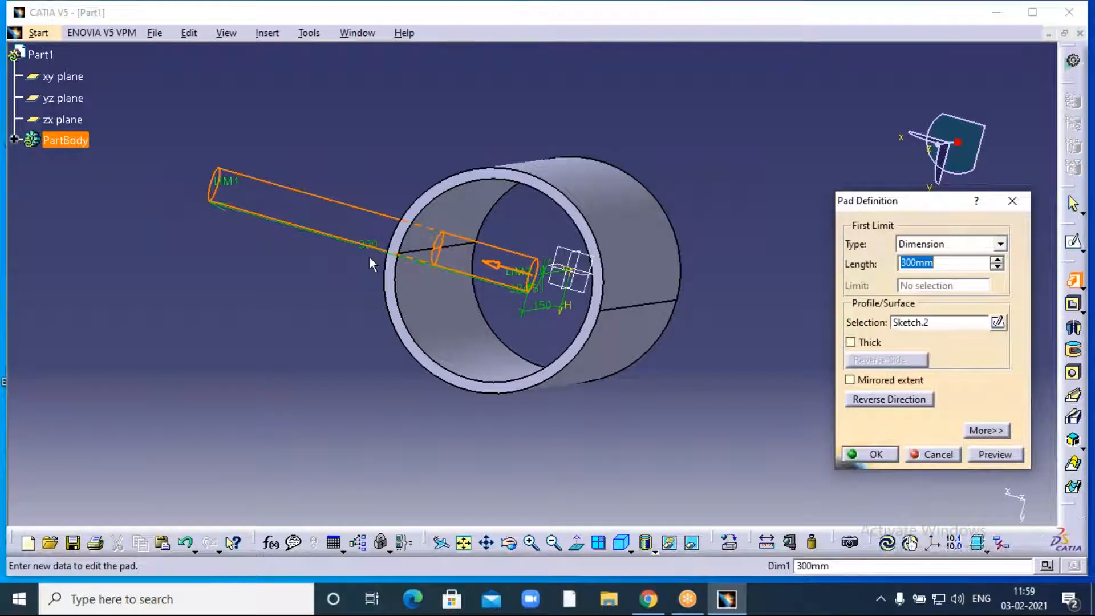
click(1000, 244)
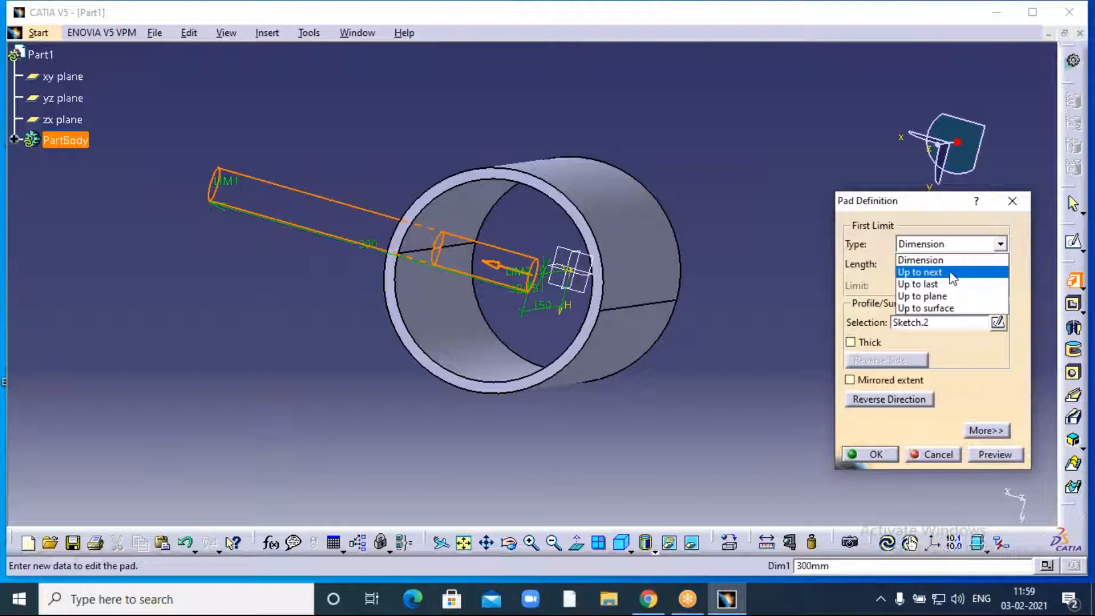
click(919, 272)
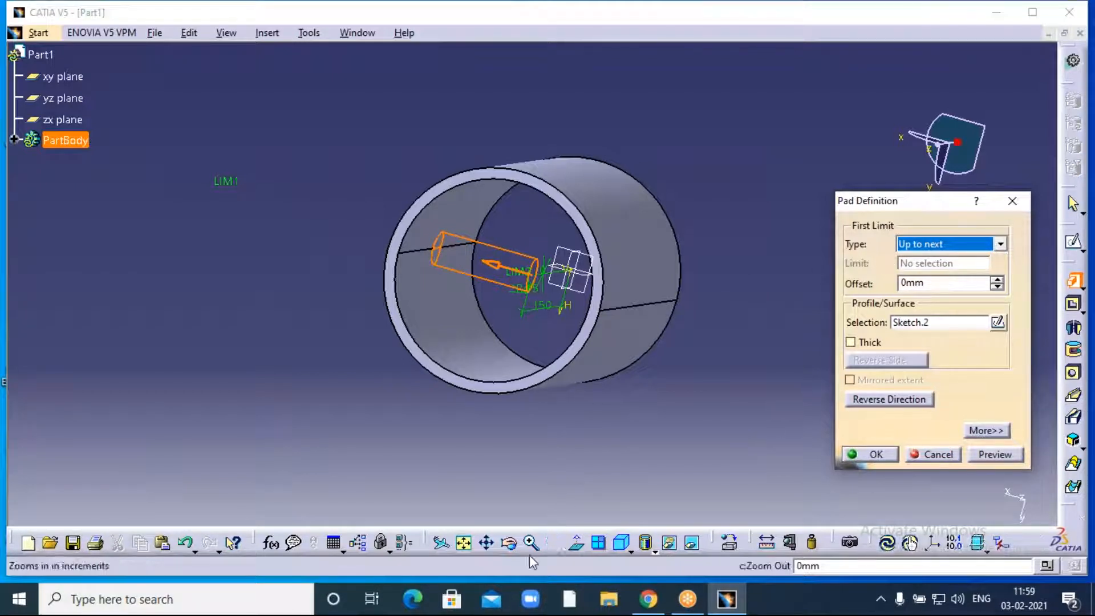
click(509, 542)
drag(470, 497, 593, 465)
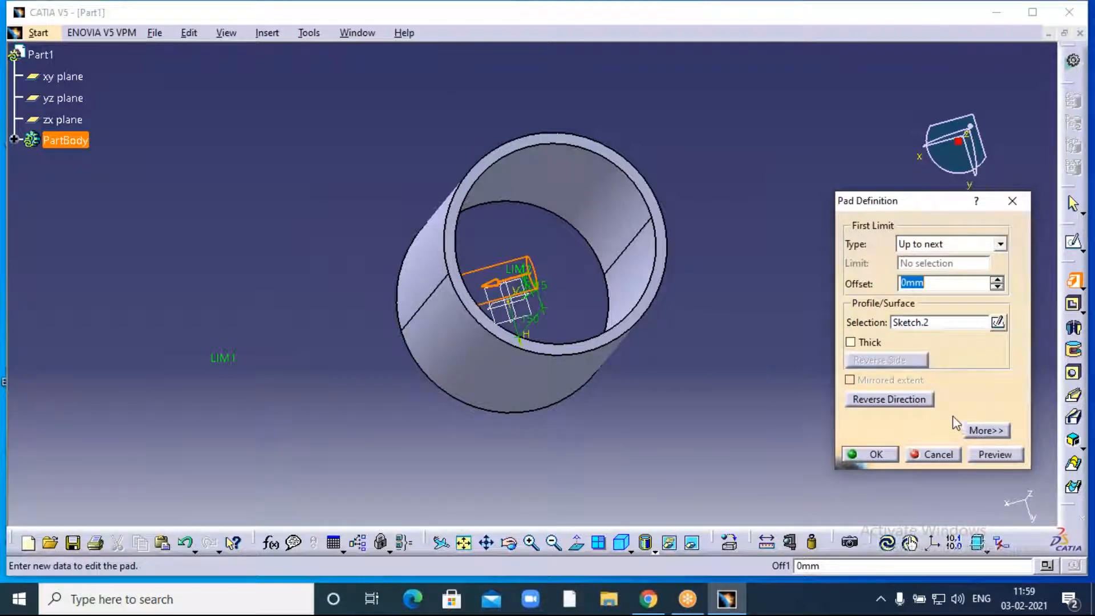
- Set the second limit to Up to next as well and create the two-way rod, Pad.2
click(982, 430)
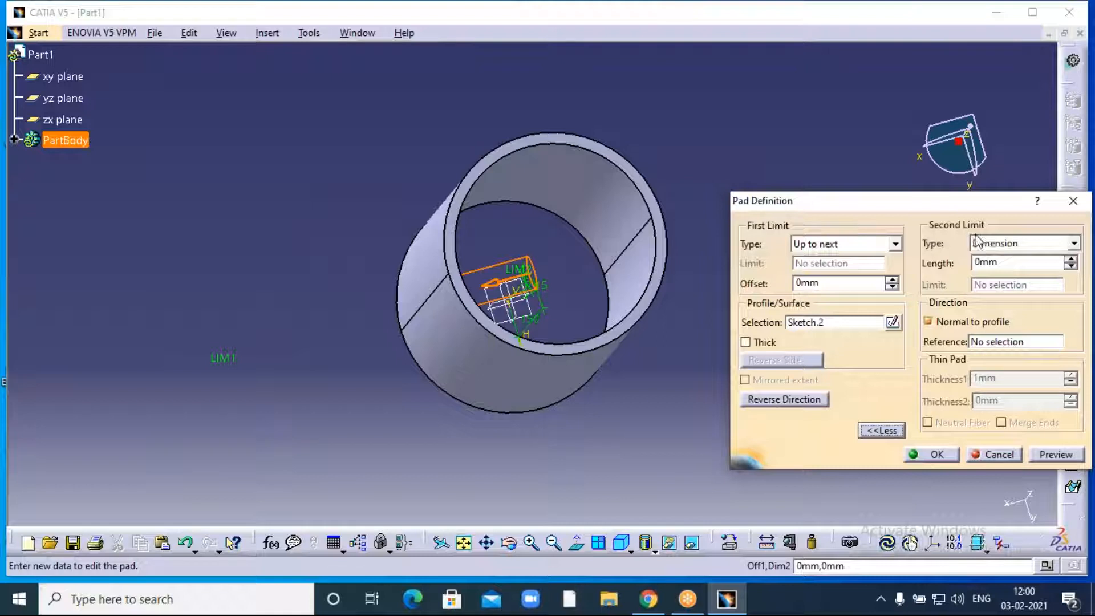
click(1074, 244)
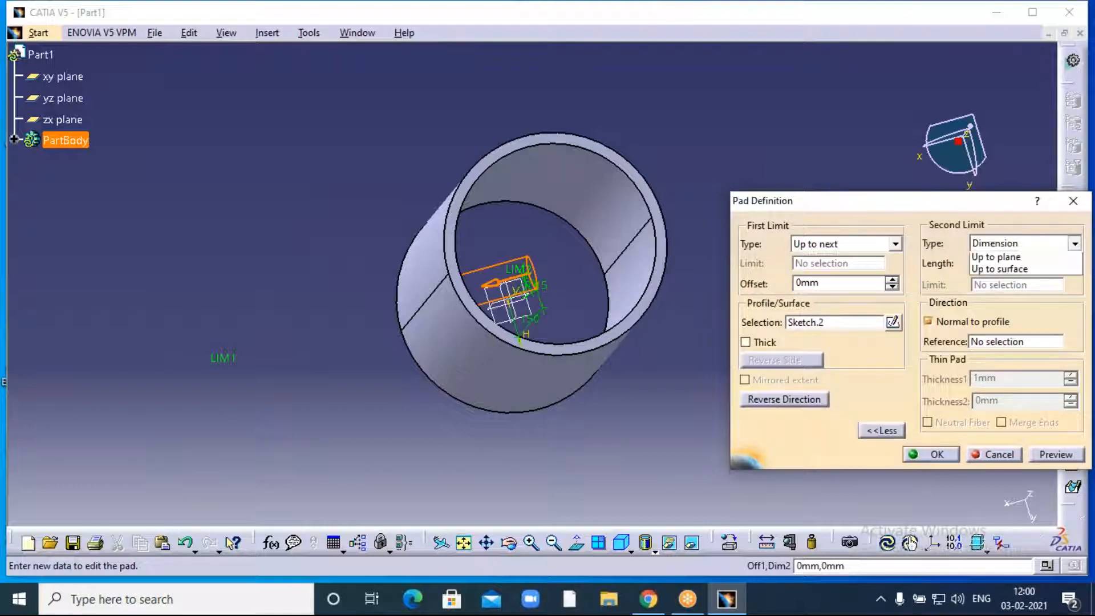
click(1004, 271)
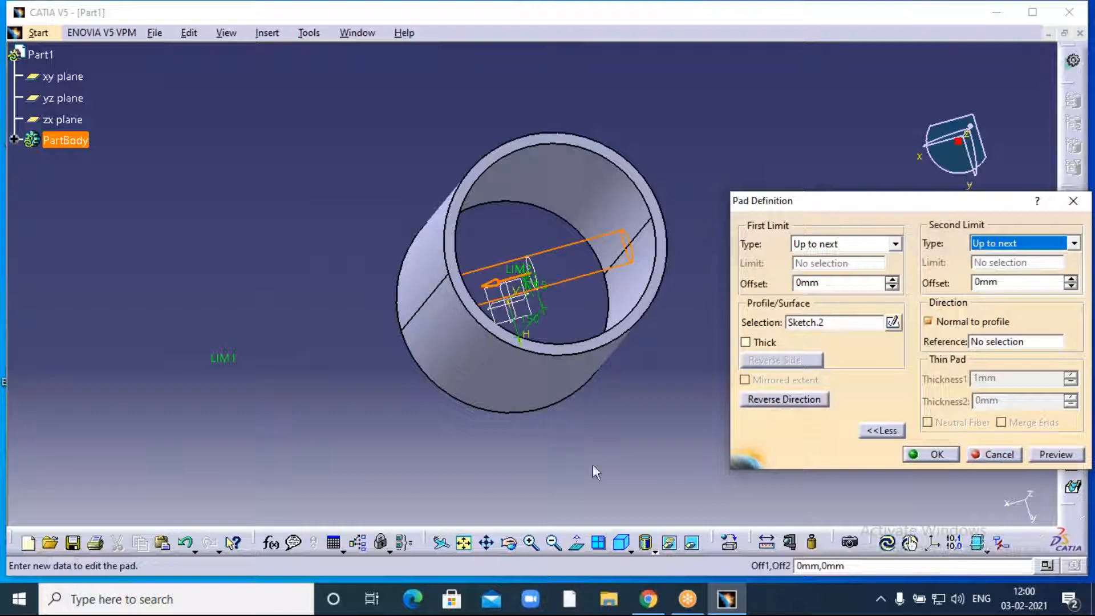
click(513, 546)
drag(585, 409, 508, 411)
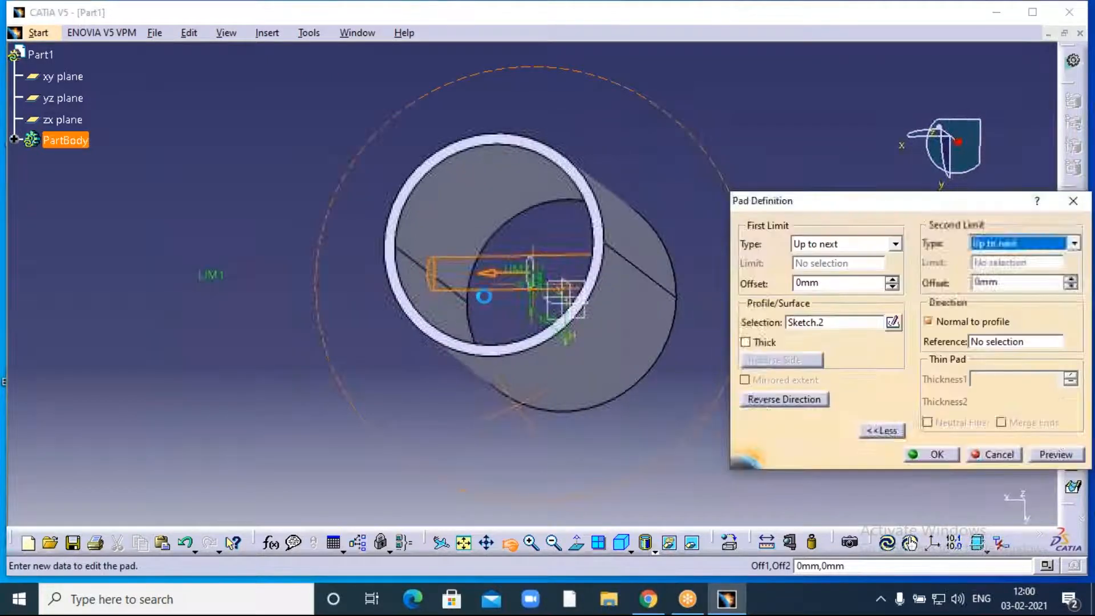
click(509, 543)
drag(496, 476, 570, 479)
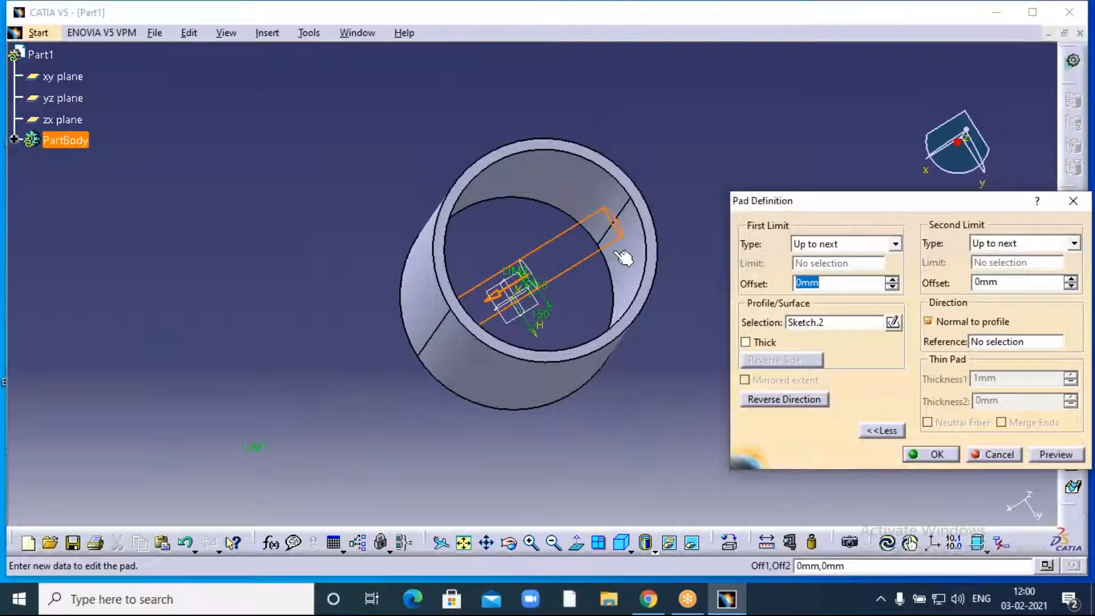
click(1046, 458)
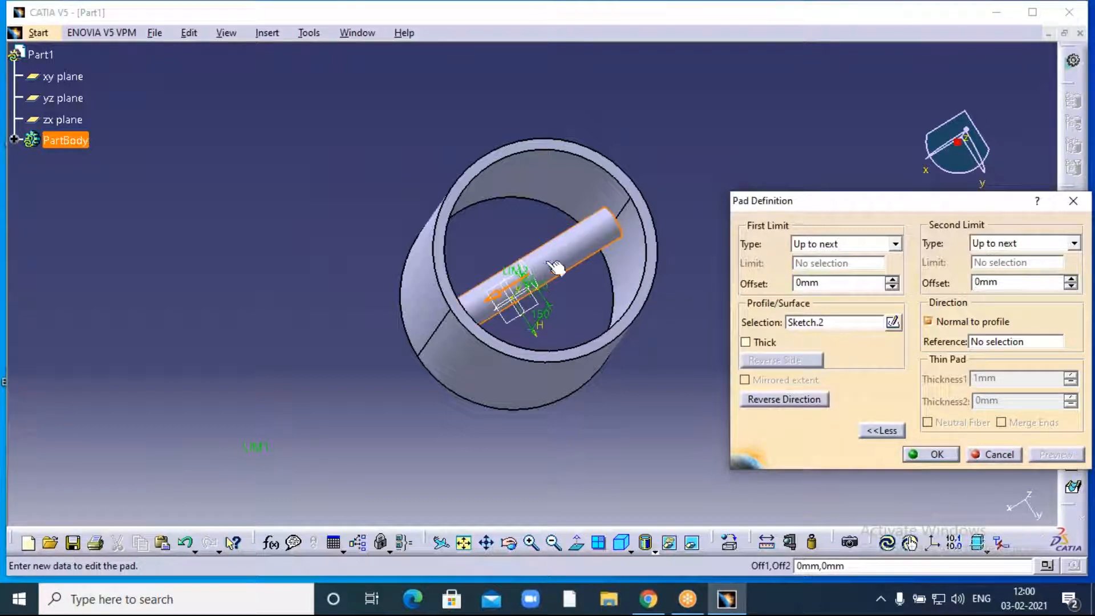
click(931, 454)
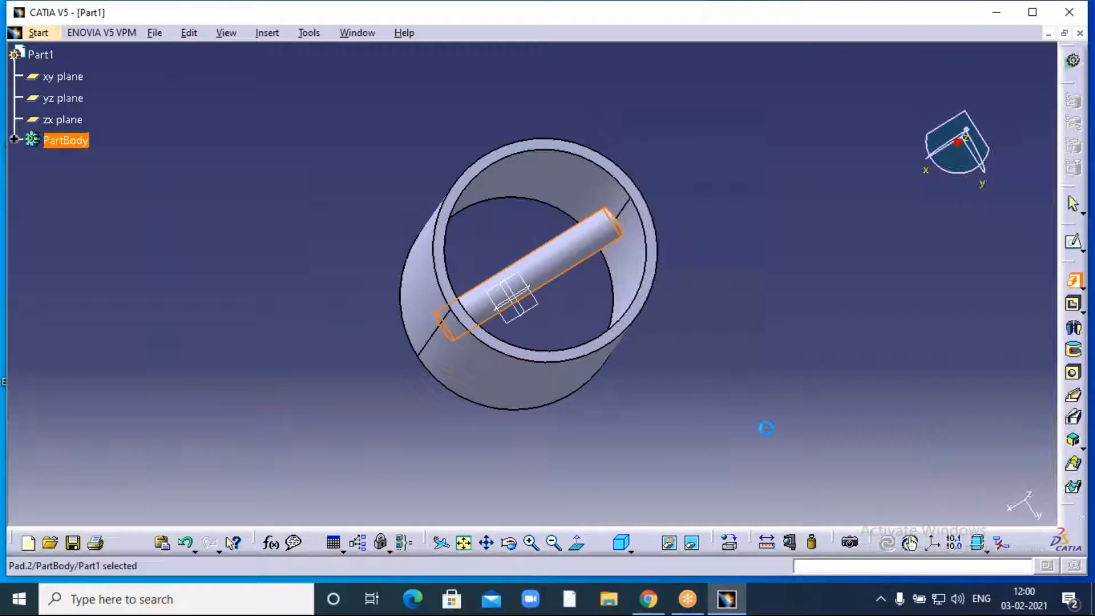
click(765, 428)
middle_drag(766, 429, 751, 447)
click(508, 542)
drag(656, 352, 561, 233)
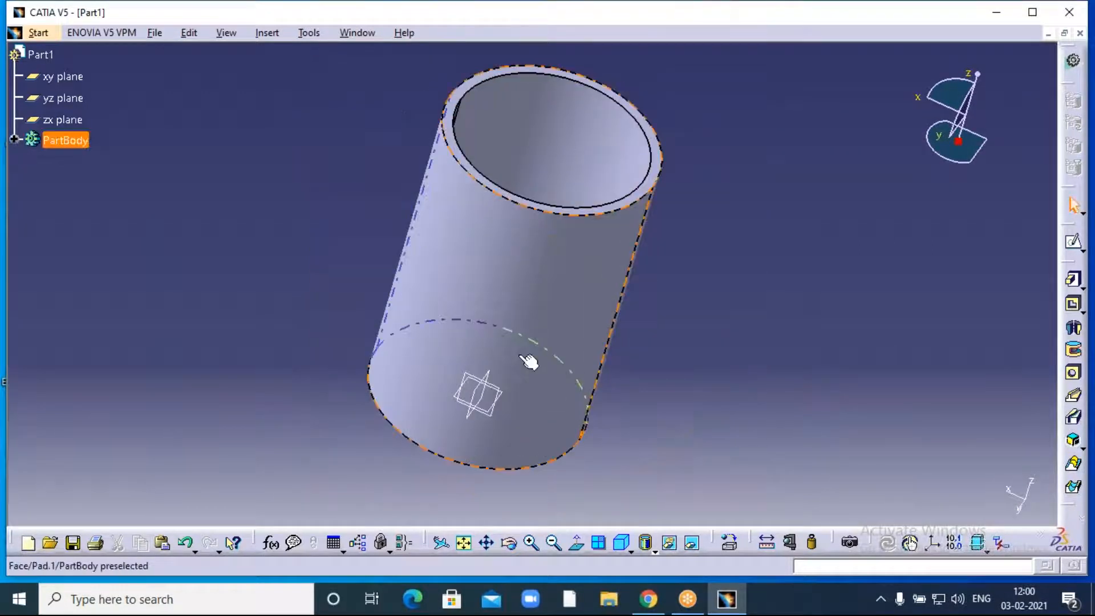
middle_drag(684, 245, 677, 220)
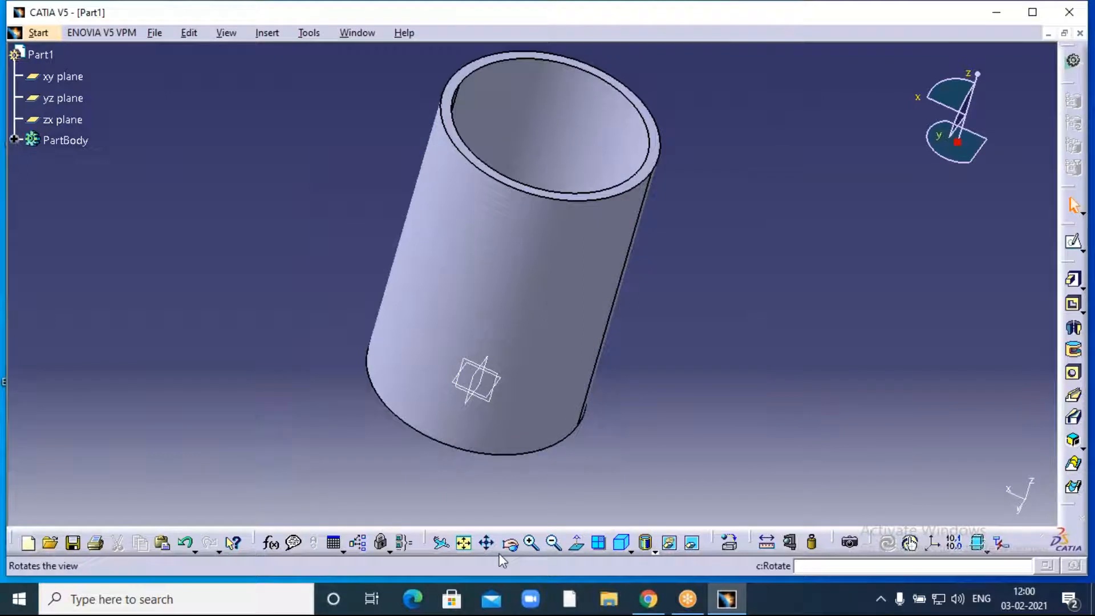
click(517, 547)
drag(668, 227, 588, 389)
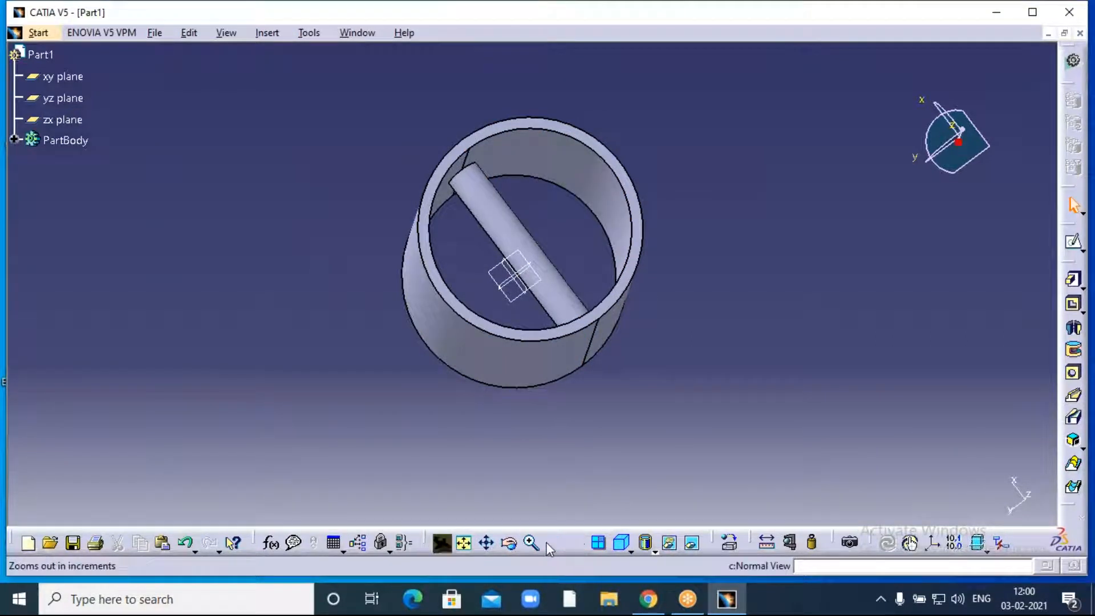
click(509, 542)
drag(477, 473, 507, 402)
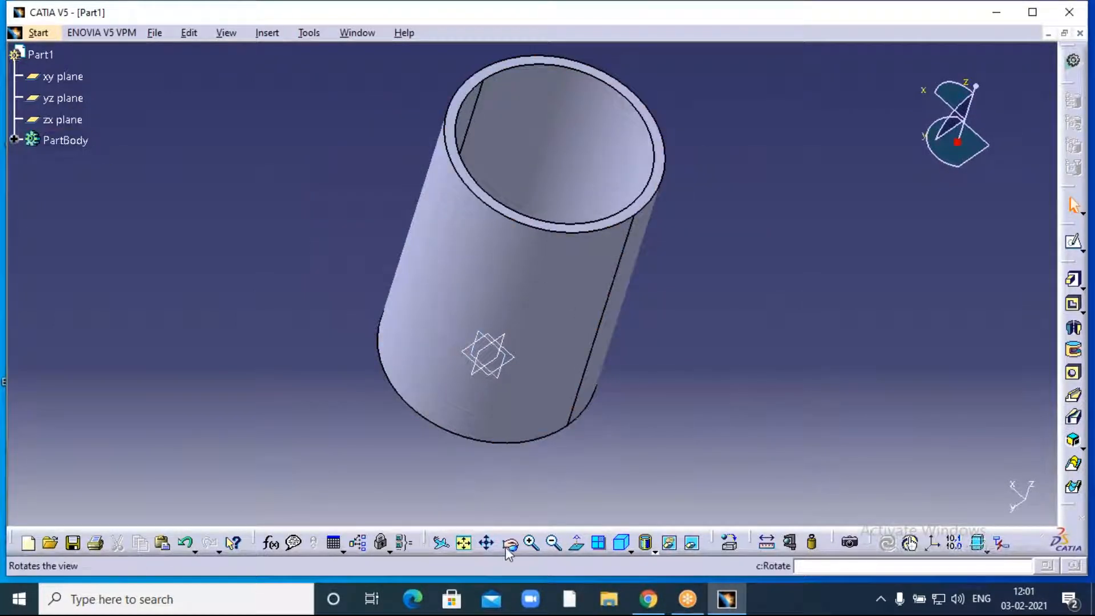
middle_drag(692, 320, 513, 388)
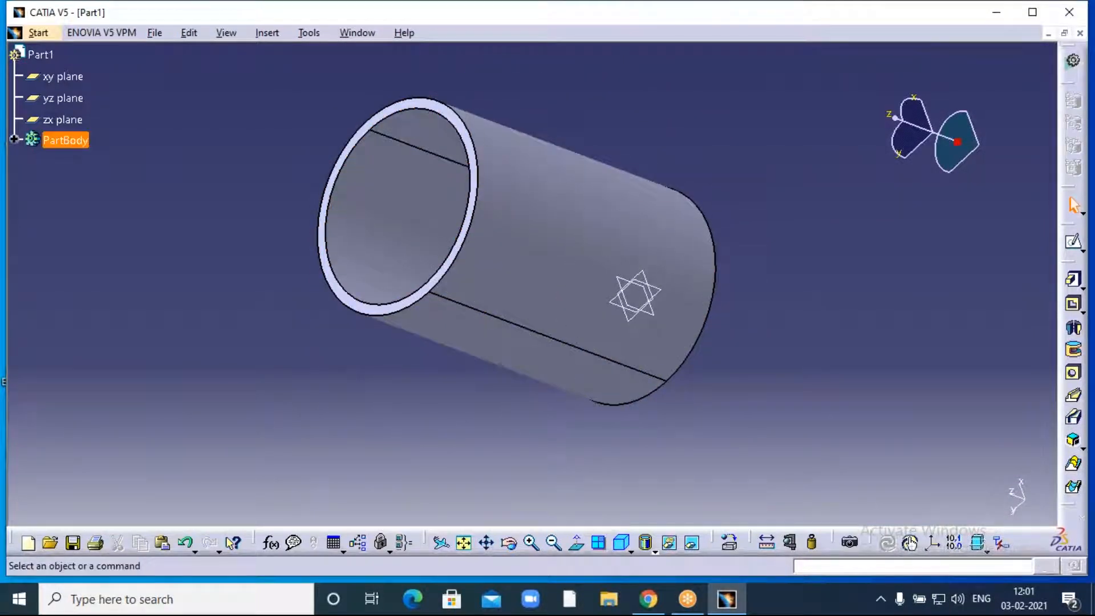
- Start a sketch on the zx plane and draw a circle centred on the V axis near the tube's top
click(66, 127)
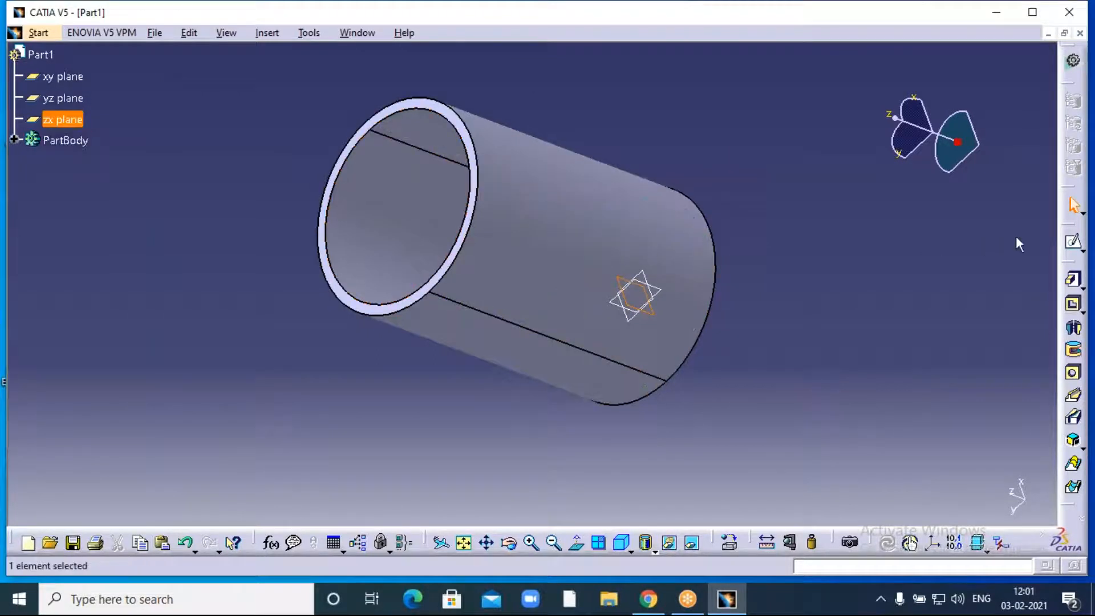
click(1075, 245)
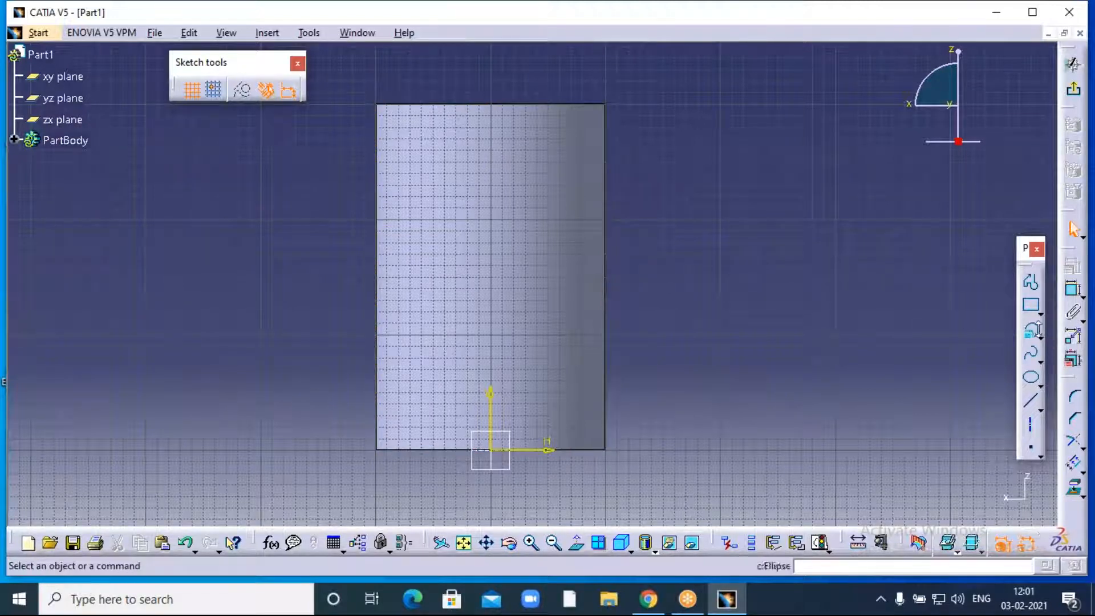
click(1039, 337)
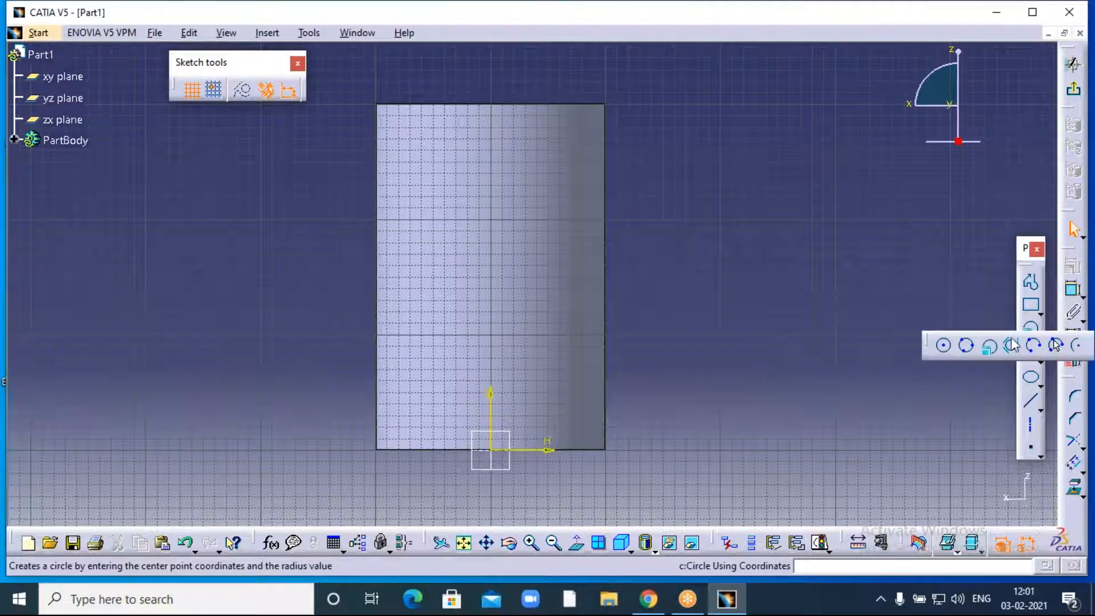
click(945, 345)
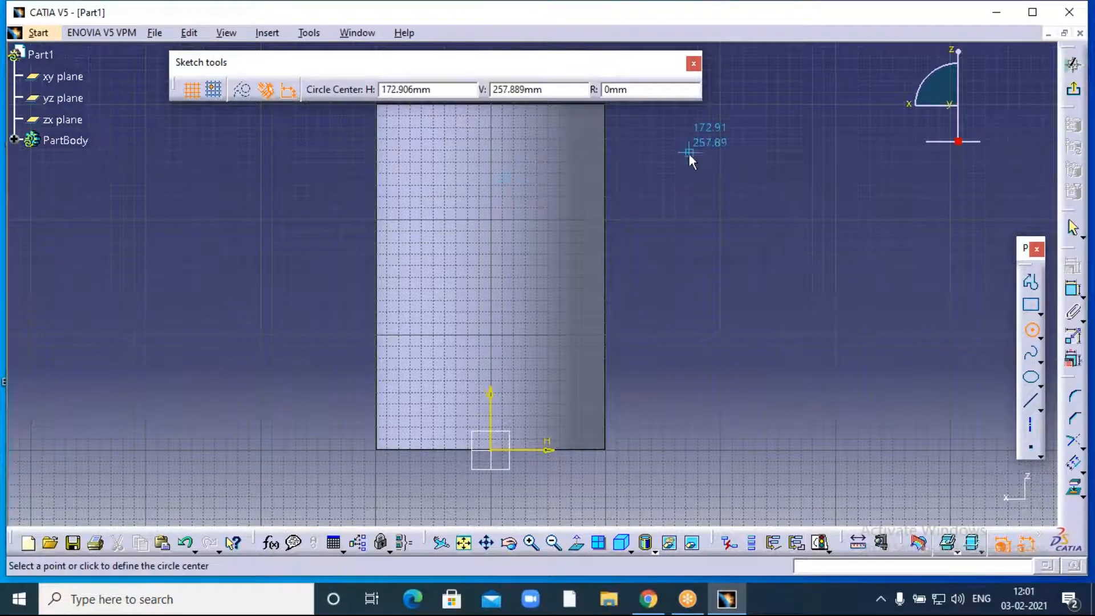
middle_drag(689, 160, 691, 210)
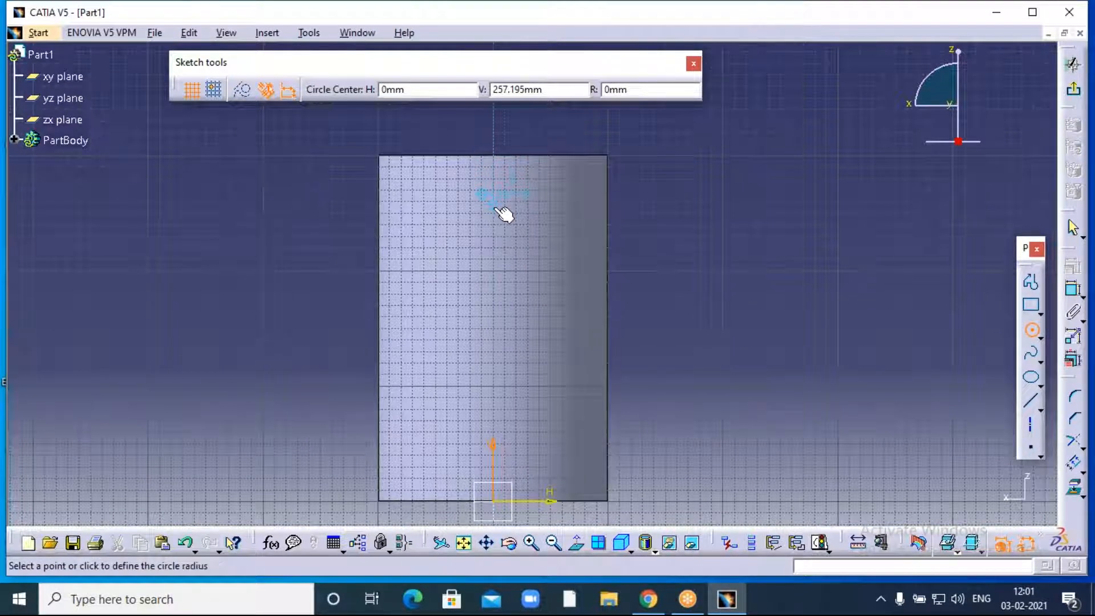
click(494, 205)
click(506, 220)
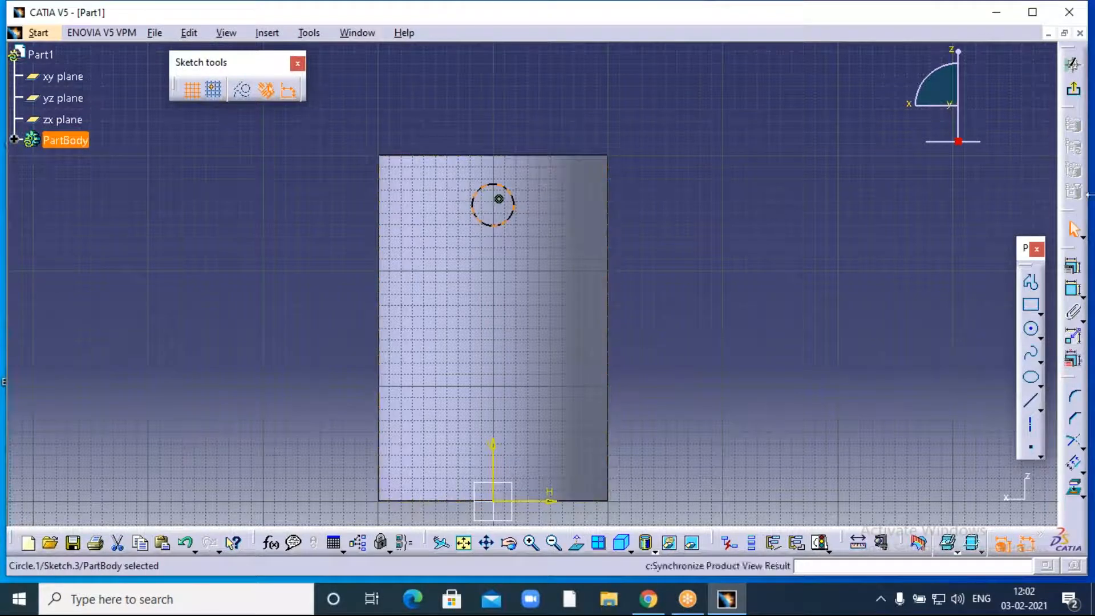
- Constrain the circle's diameter to 30 mm
click(1072, 289)
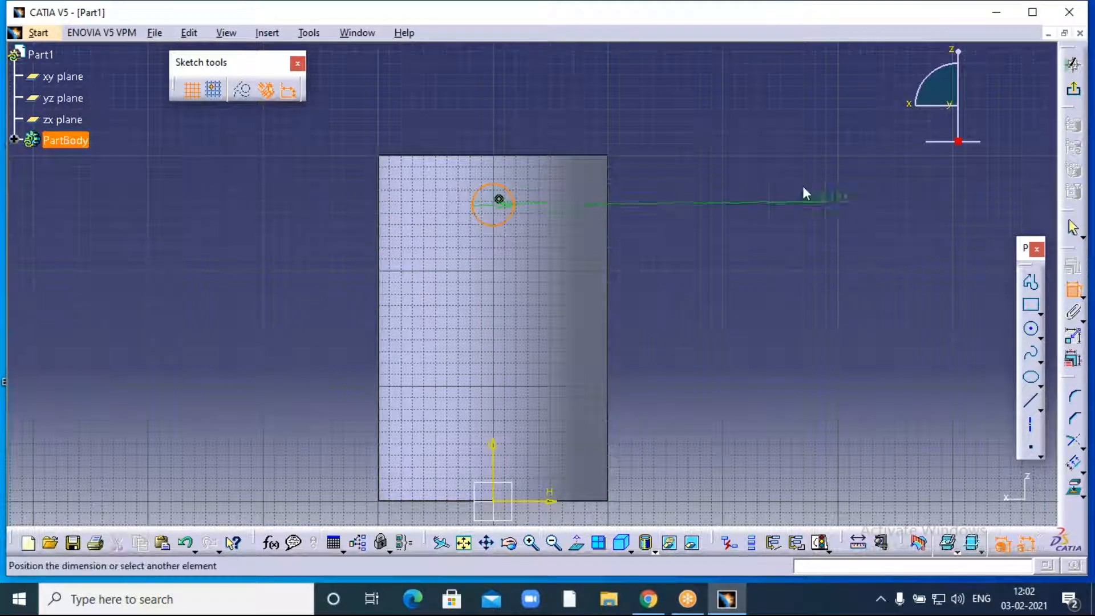
click(740, 150)
double_click(744, 150)
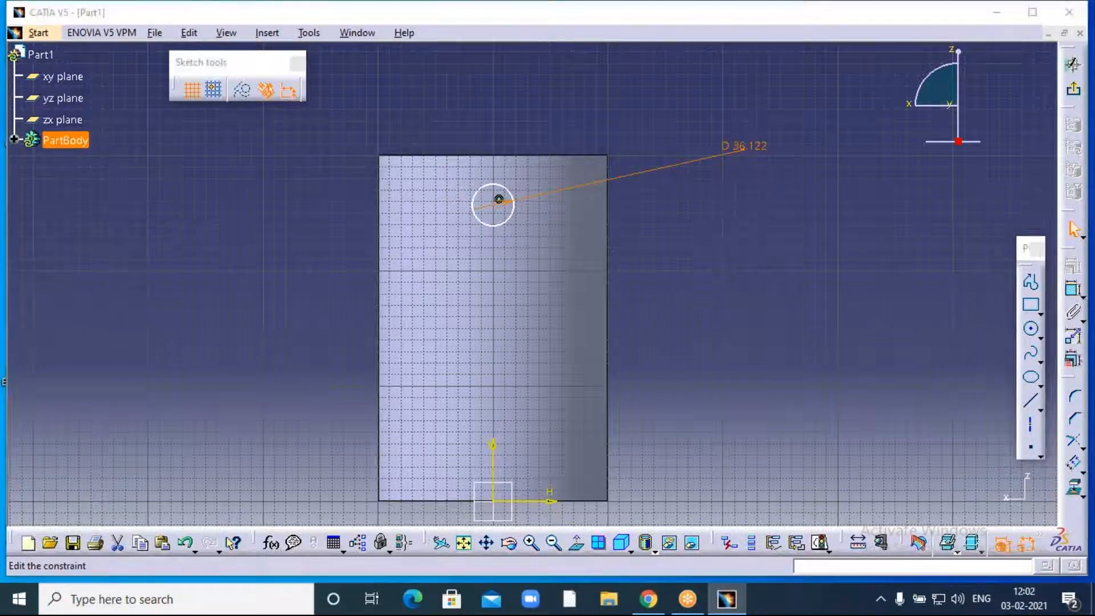
text(30mm)
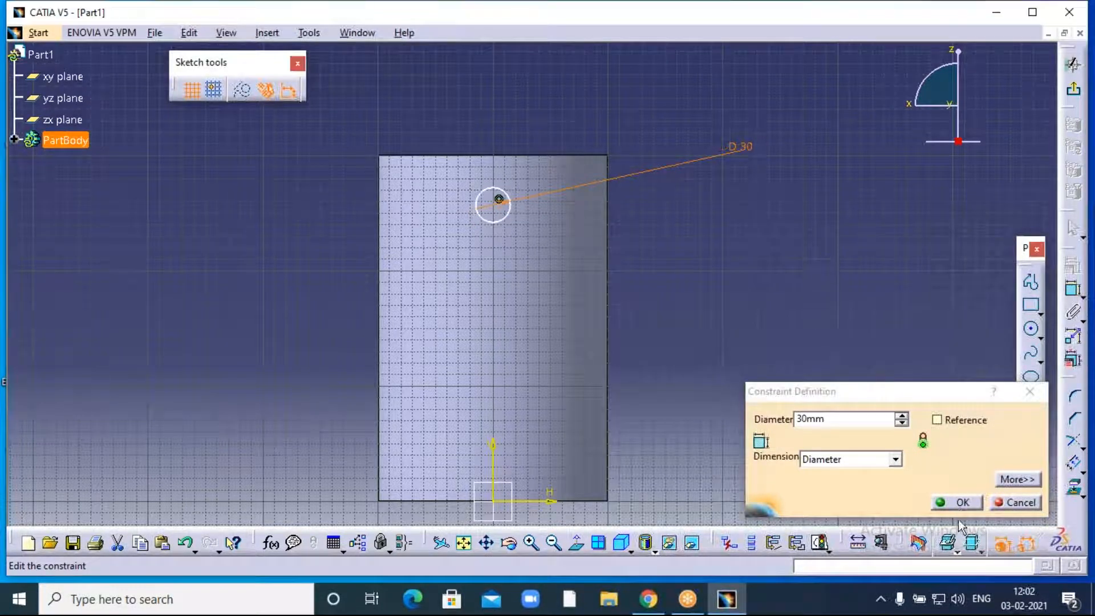
click(958, 503)
click(872, 360)
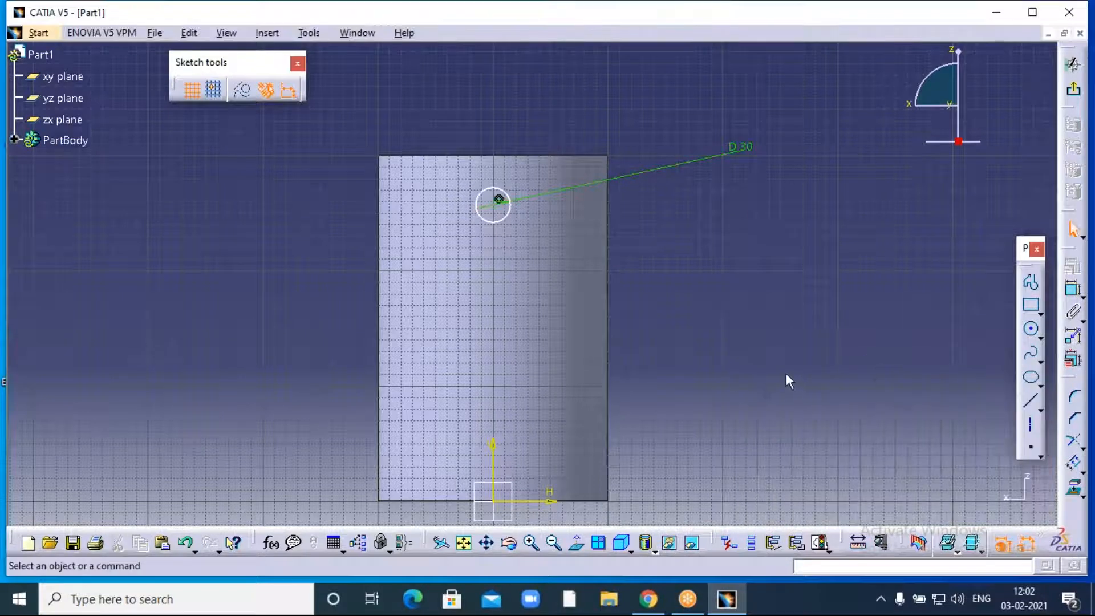
middle_drag(754, 363, 771, 264)
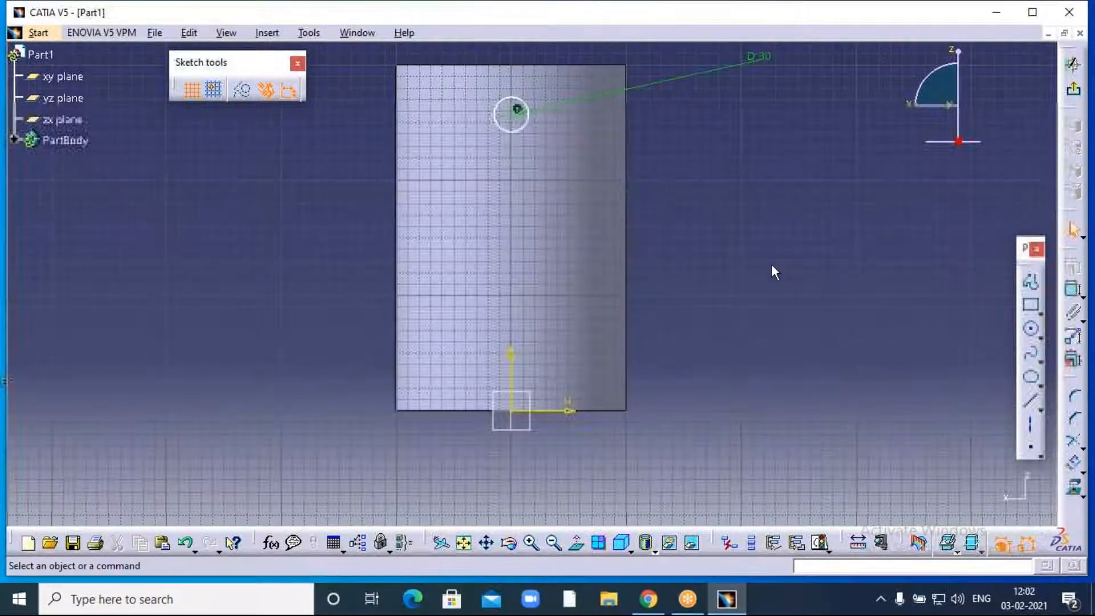
- Draw a profile: a vertical line up from the origin, then a horizontal line right past the tube
click(1031, 283)
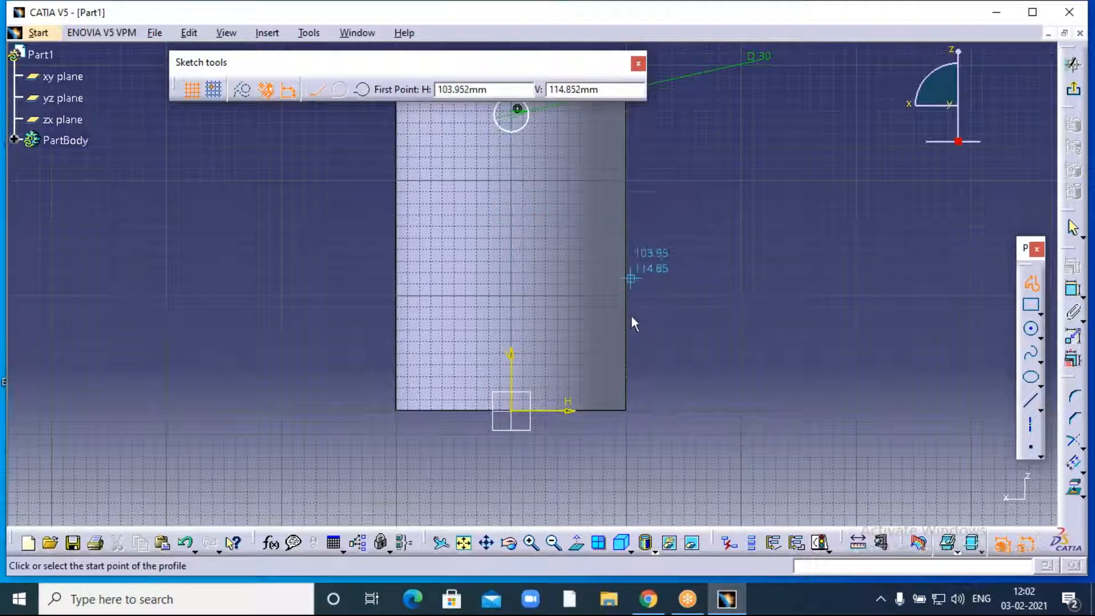
click(516, 415)
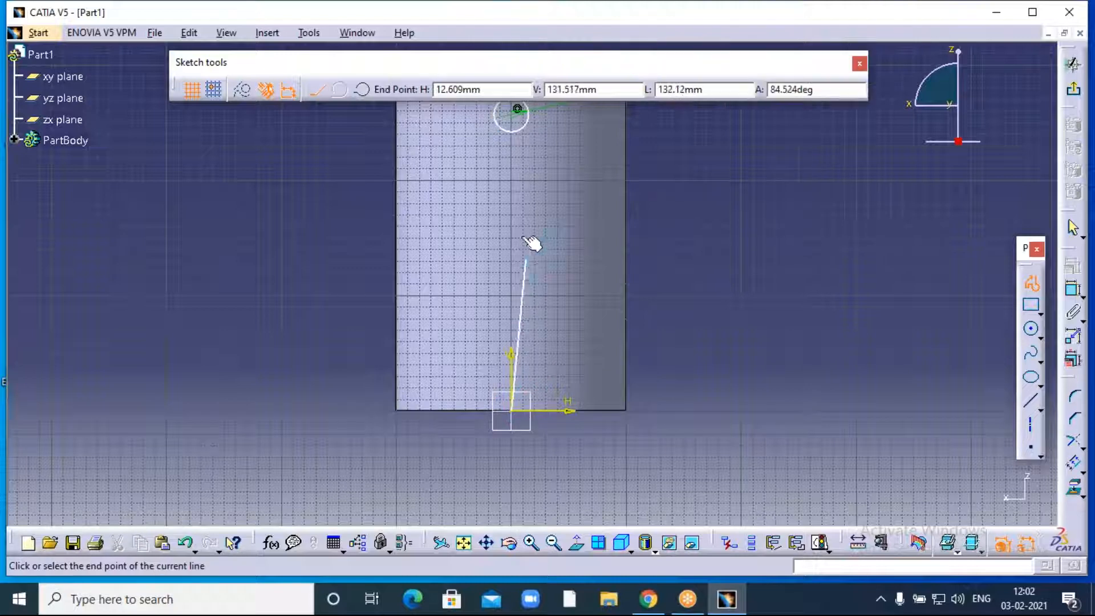
click(511, 215)
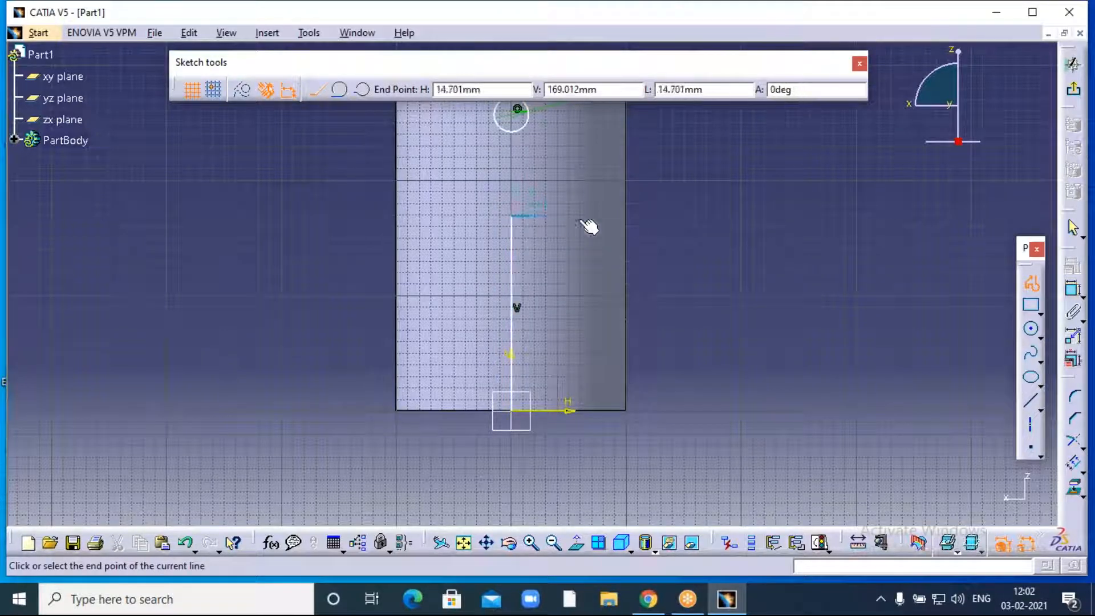
click(696, 217)
right_click(798, 260)
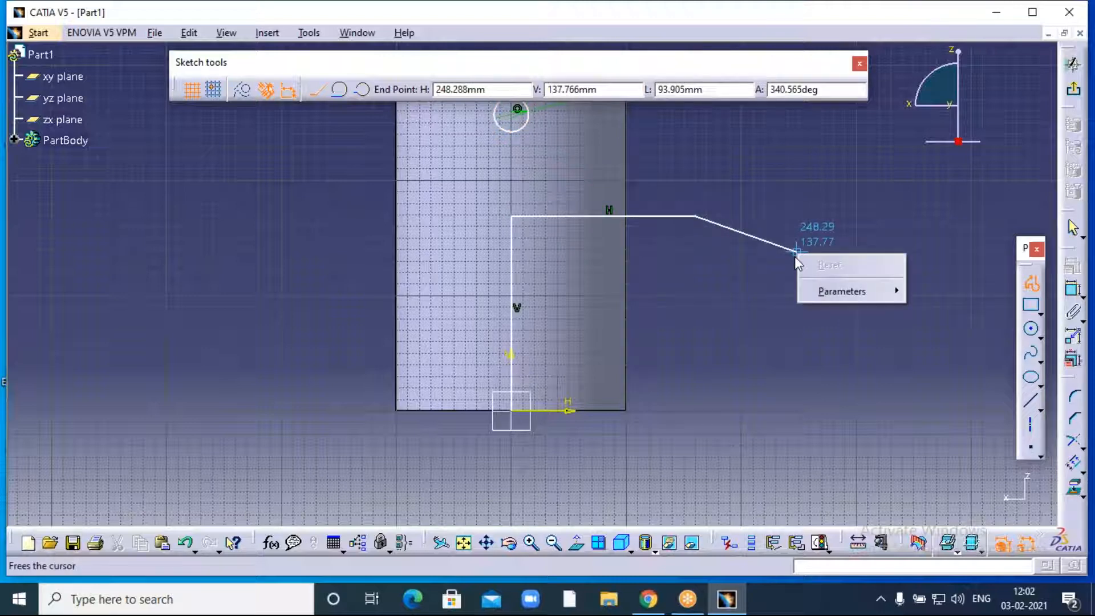
key(Escape)
key(Escape)
click(832, 236)
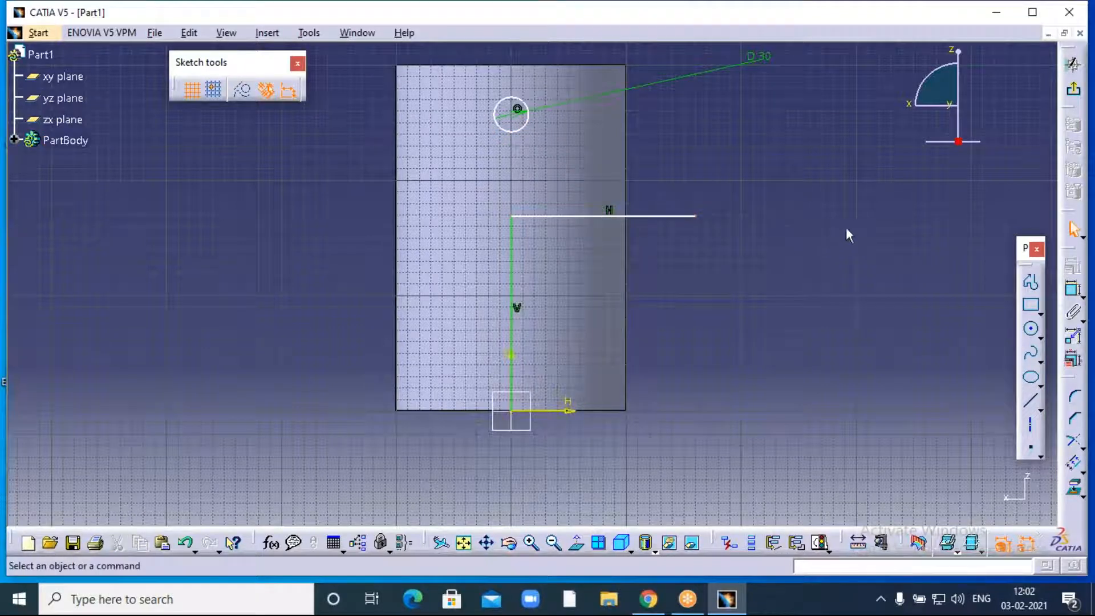
- Dimension the vertical helper line and change it from 169.012 to 150 mm
click(1073, 289)
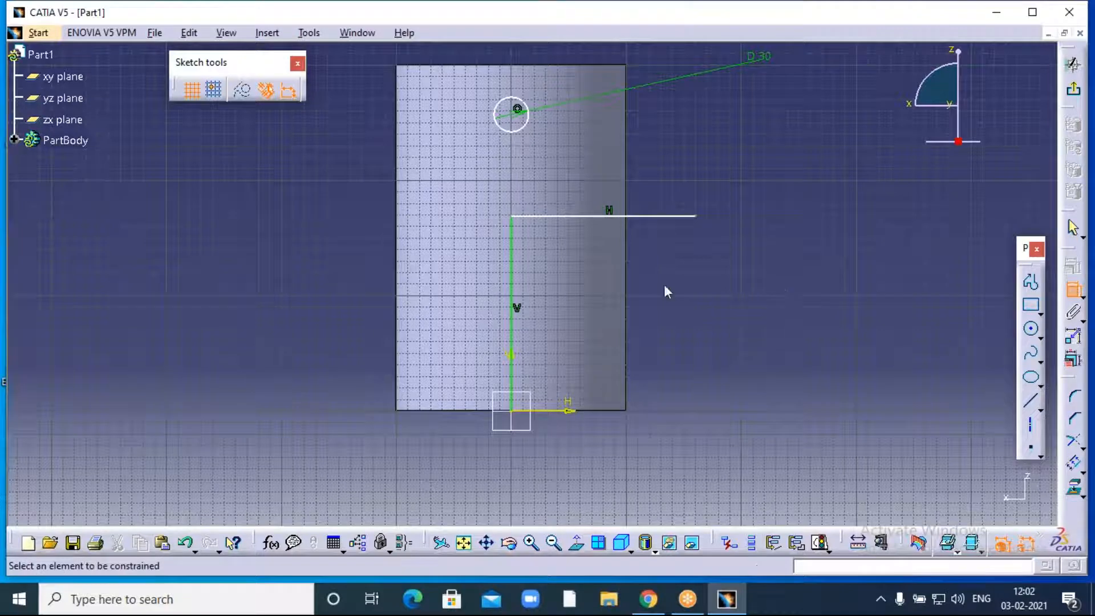
click(512, 273)
click(334, 268)
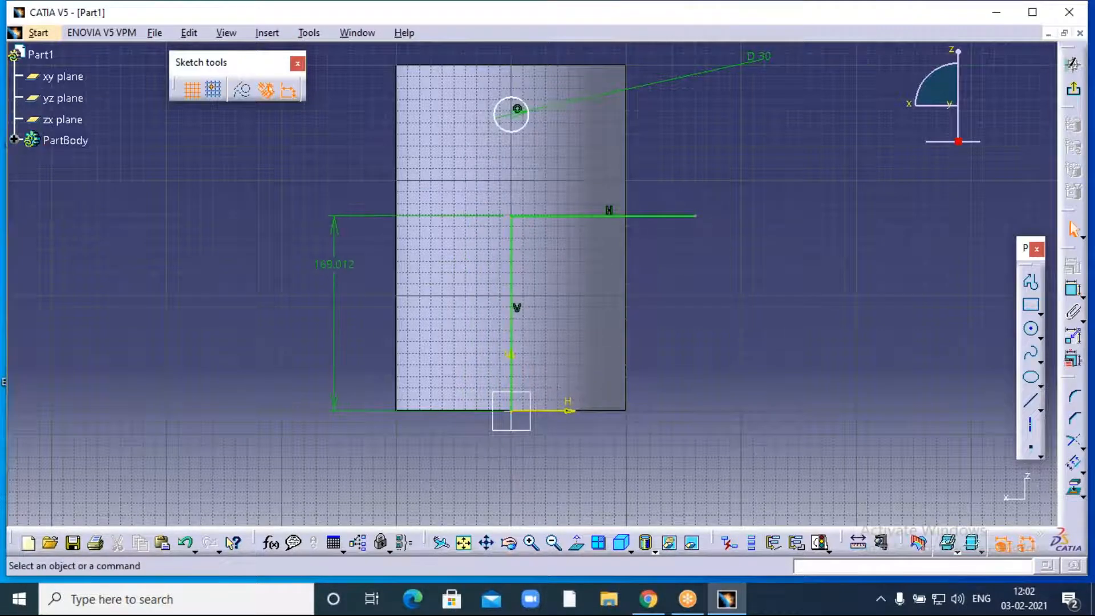
double_click(338, 265)
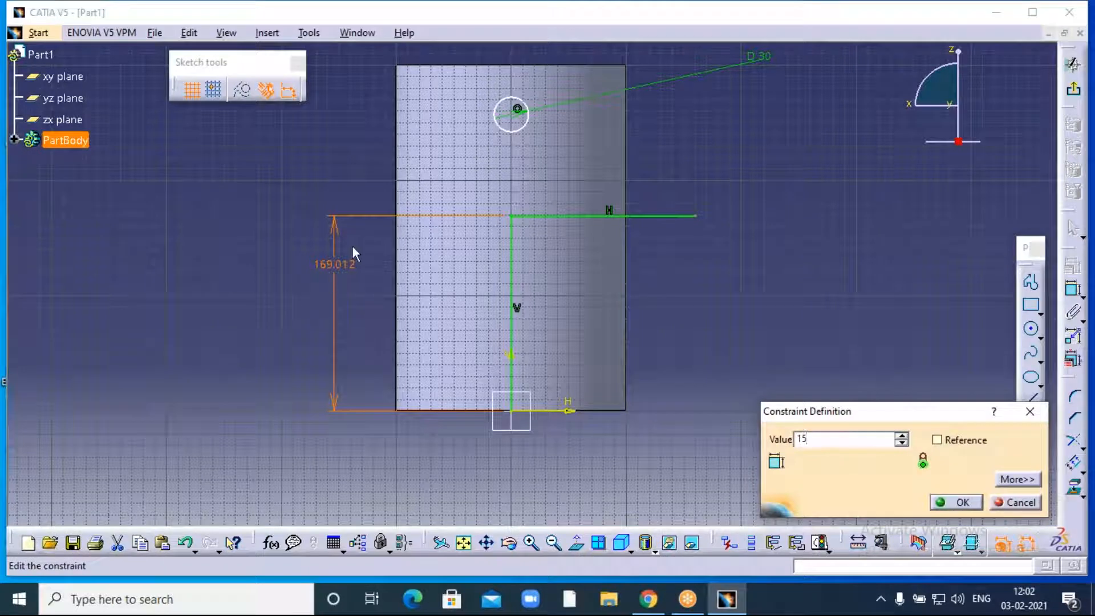
text(150)
key(Return)
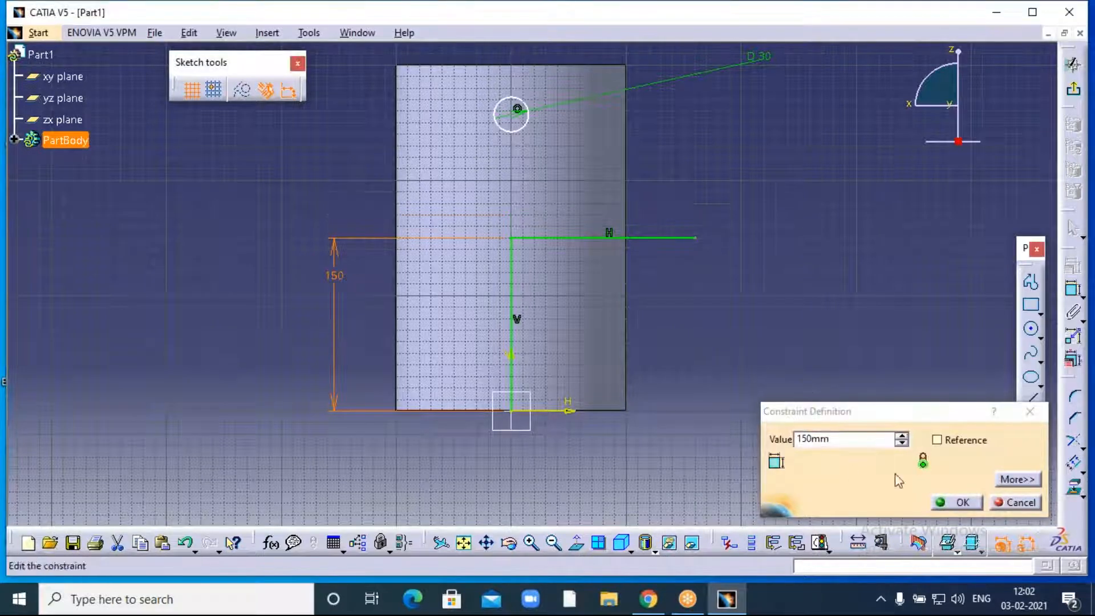
click(963, 503)
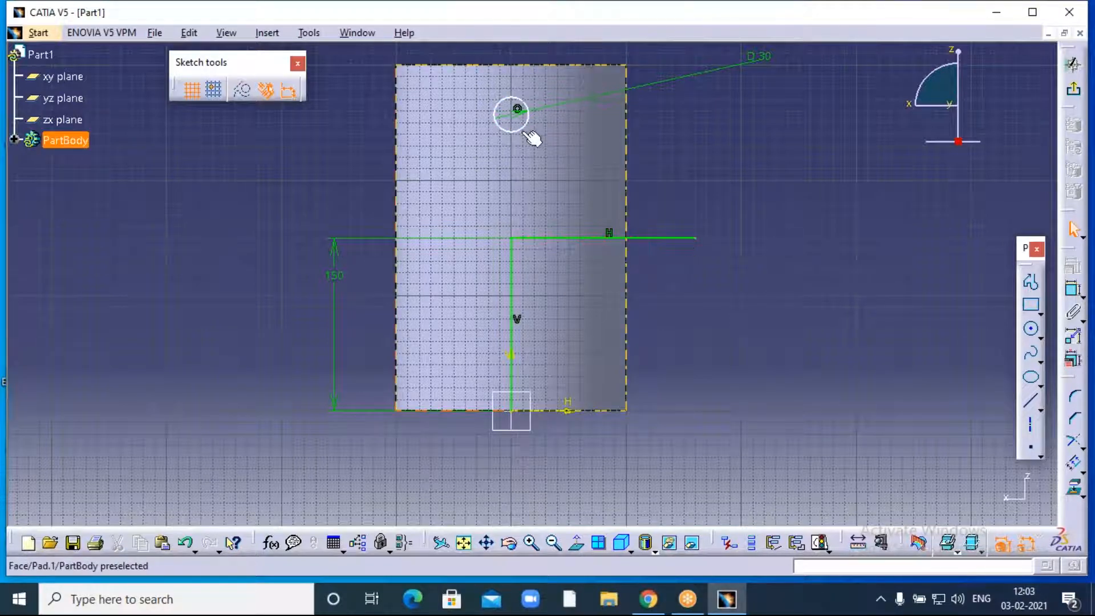
- Mirror the 30 mm circle across the horizontal helper line to create a second circle
click(515, 110)
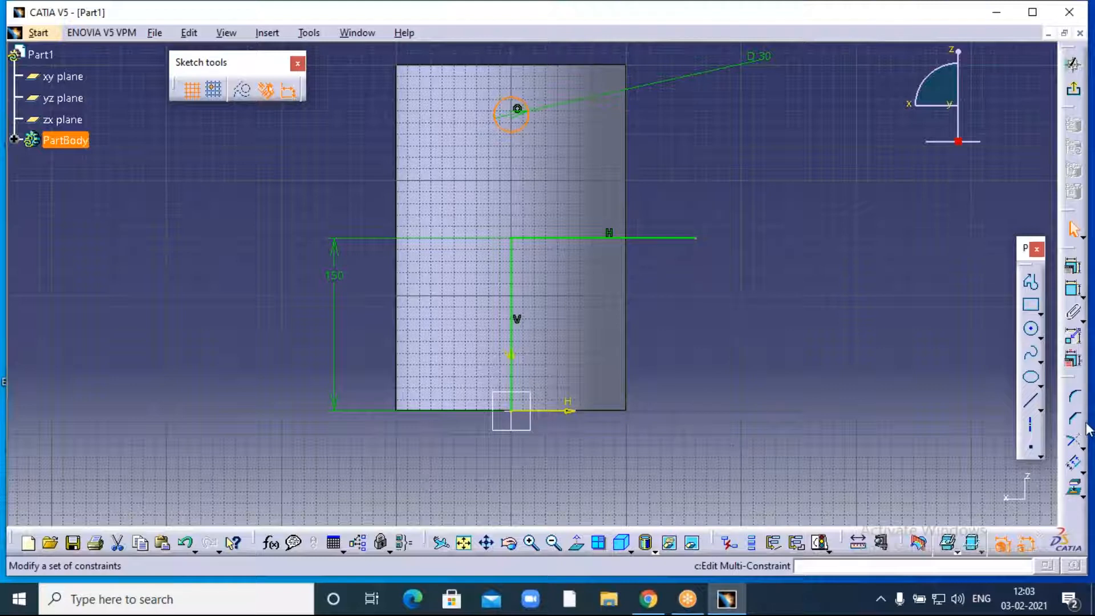
click(1082, 468)
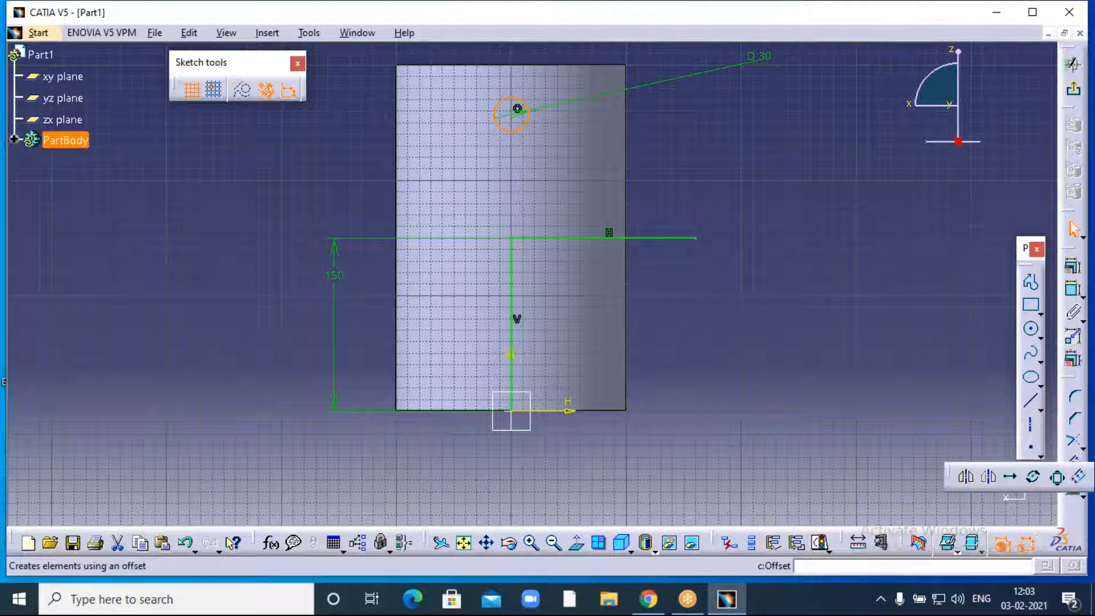
click(968, 478)
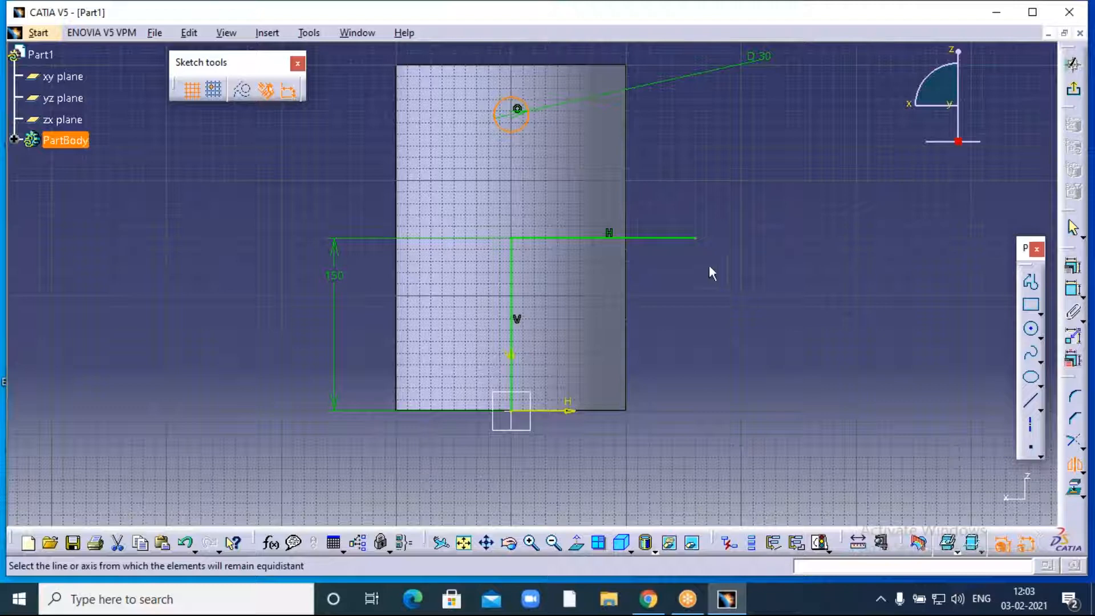
click(678, 242)
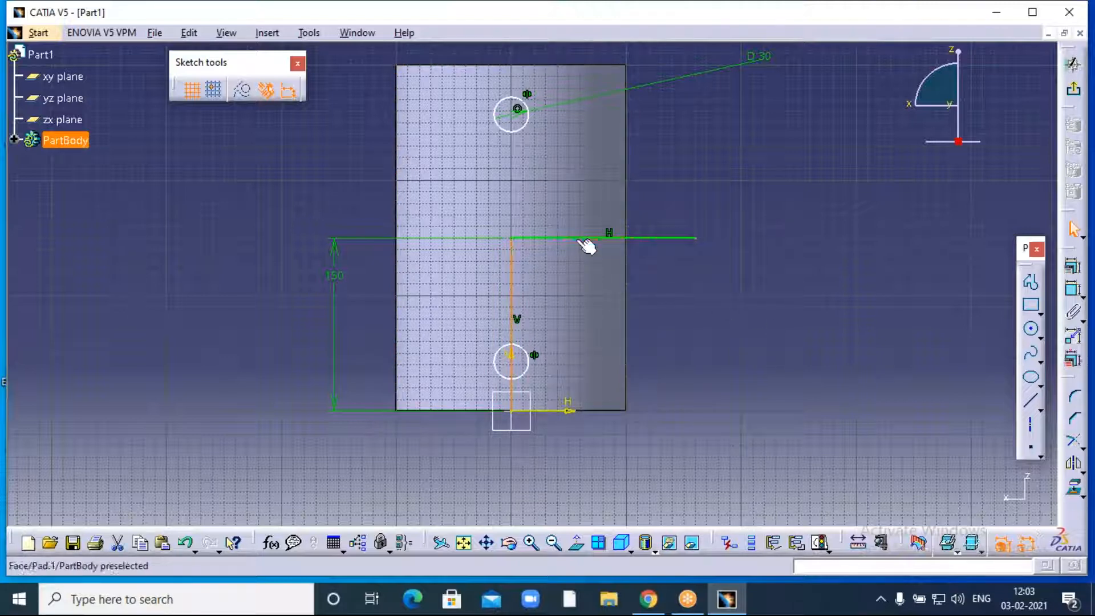
- Delete the horizontal and vertical helper lines along with their 150 mm dimension
click(627, 238)
key(Delete)
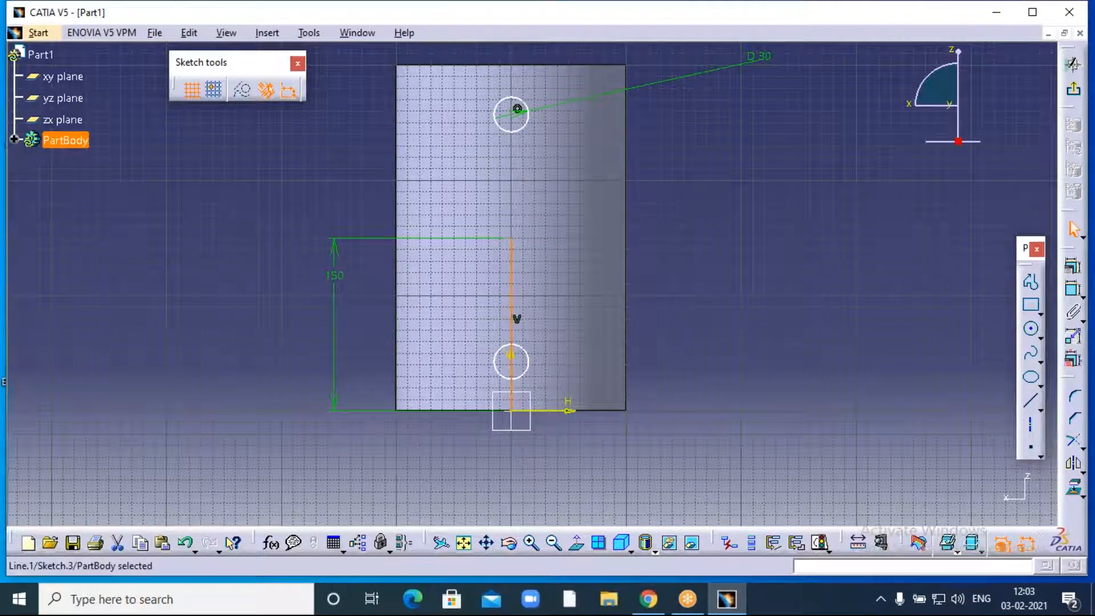
key(Delete)
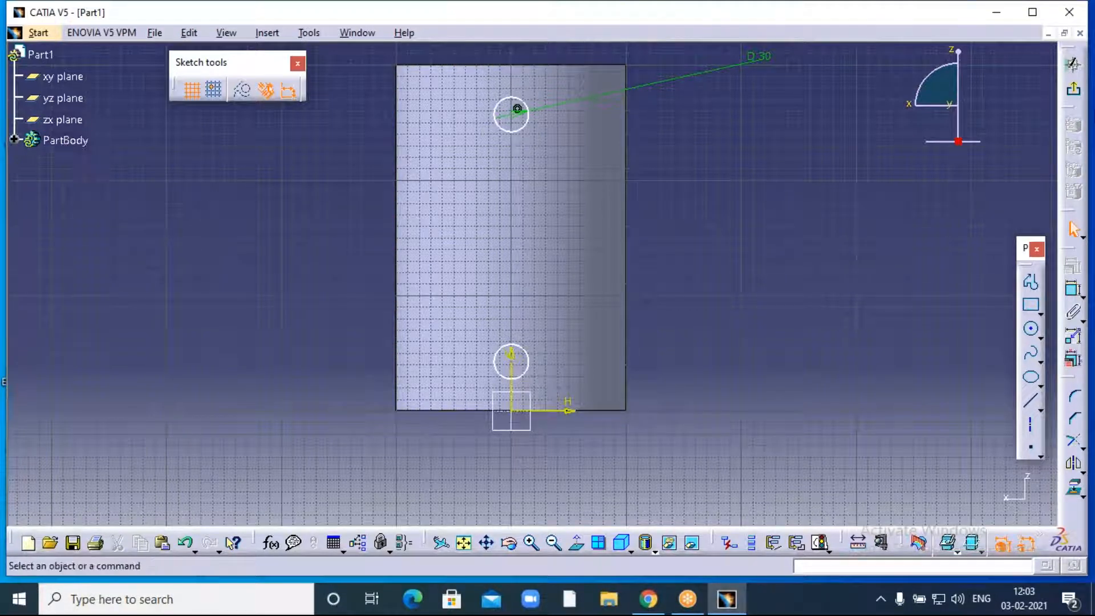
- Exit Sketch.3 and orbit the part to look down into the tube at the rod
click(1073, 90)
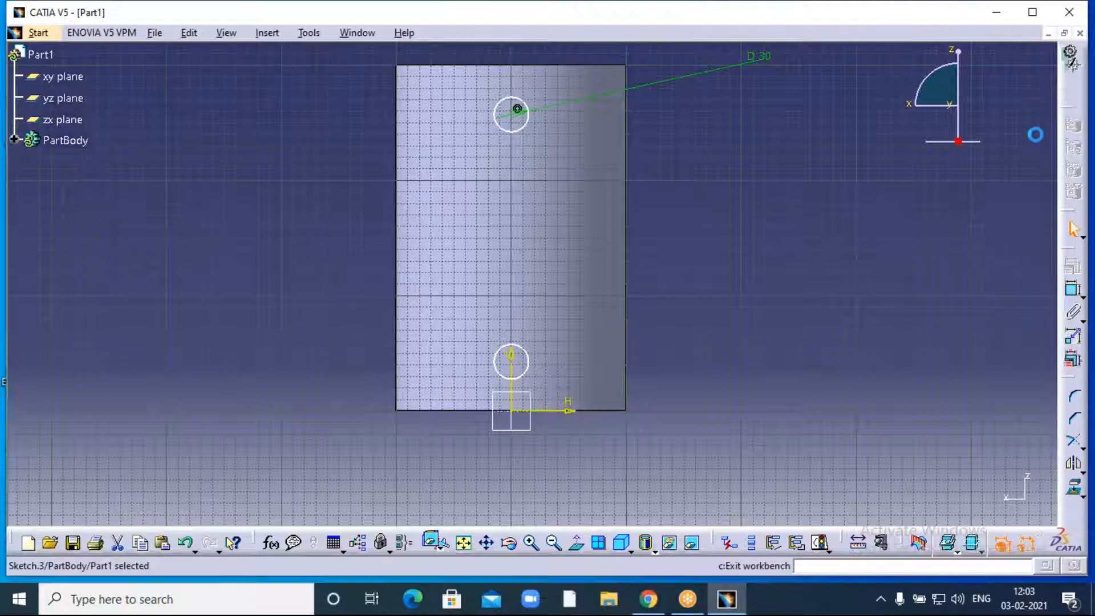
click(510, 545)
drag(358, 377, 513, 454)
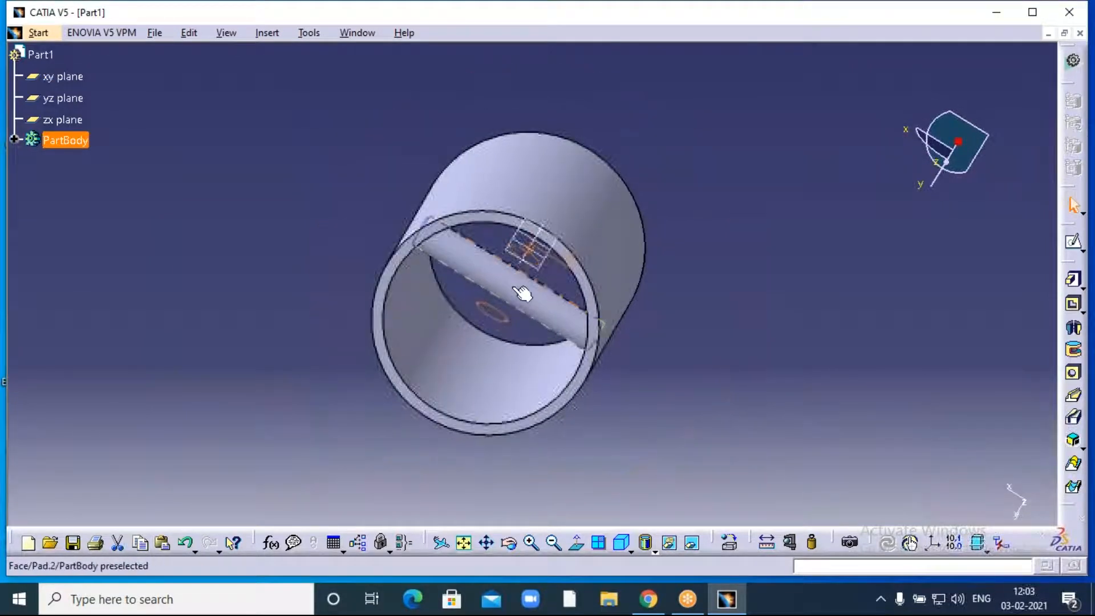
click(506, 545)
drag(445, 486, 486, 442)
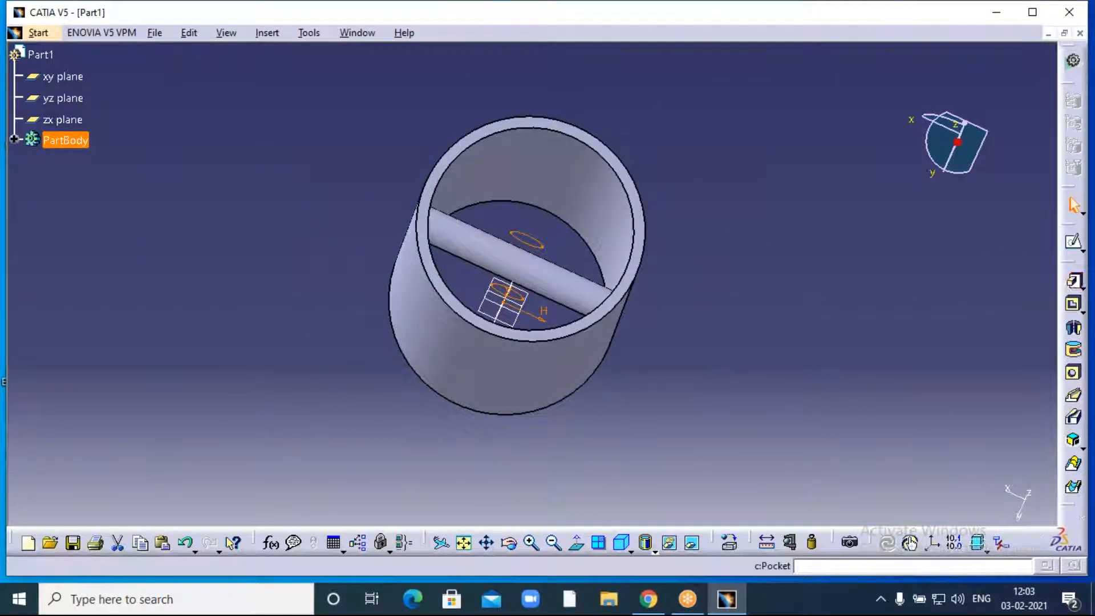
click(1073, 280)
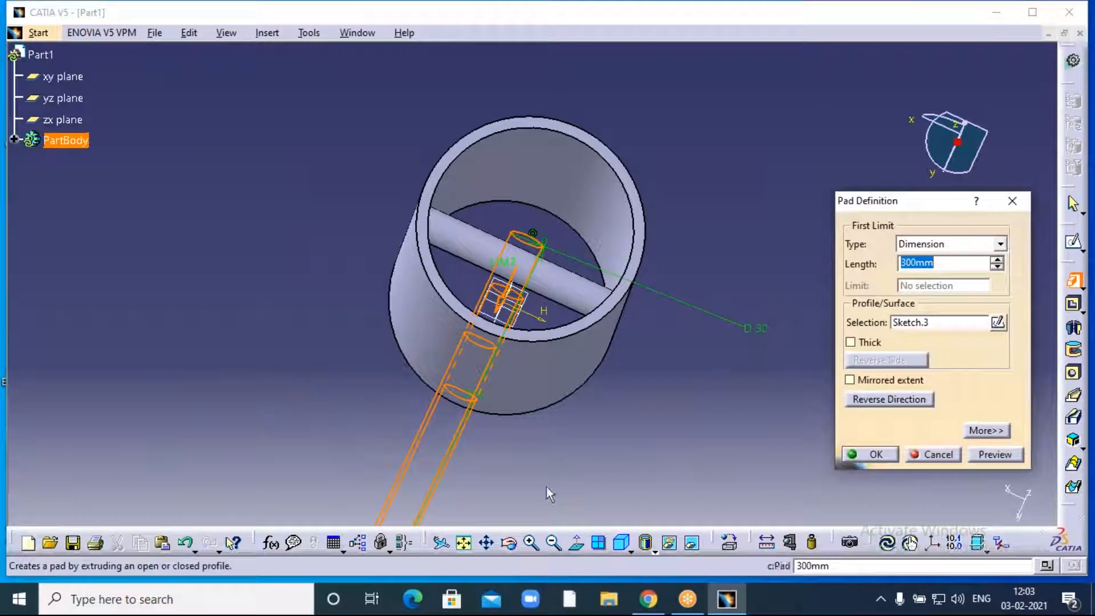
- Set the Sketch.3 pad's first limit to Up to next, checking the preview's direction
click(510, 545)
drag(689, 218, 644, 304)
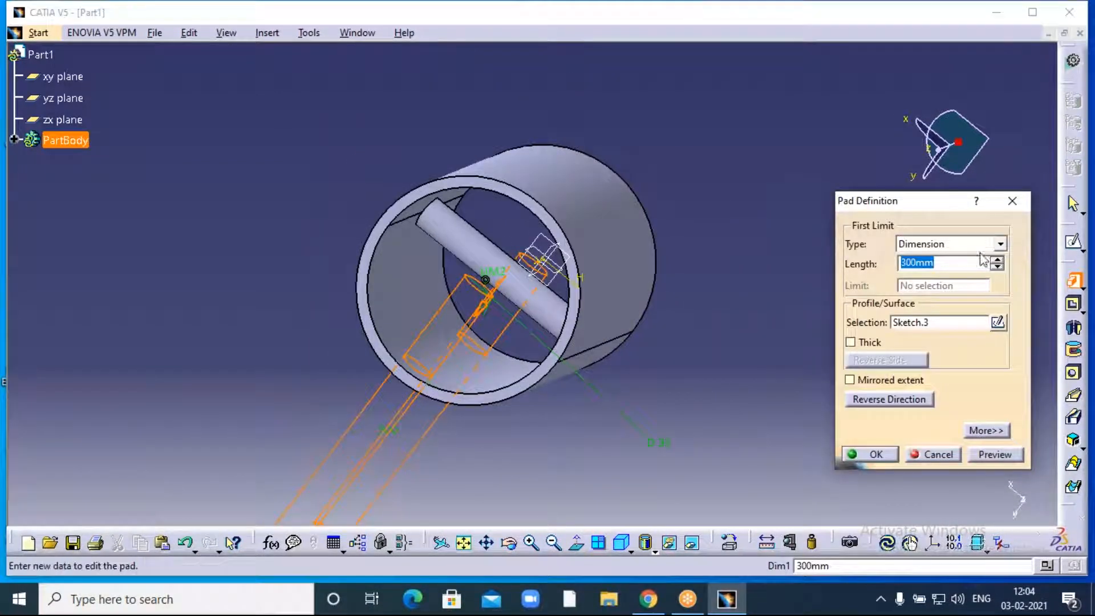
click(1000, 245)
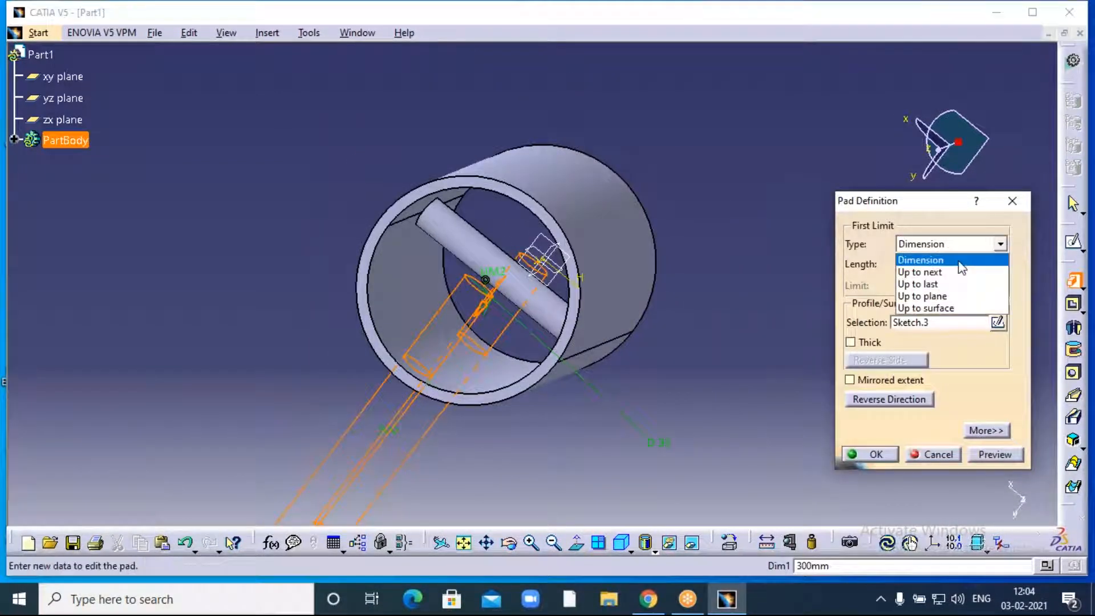
click(922, 272)
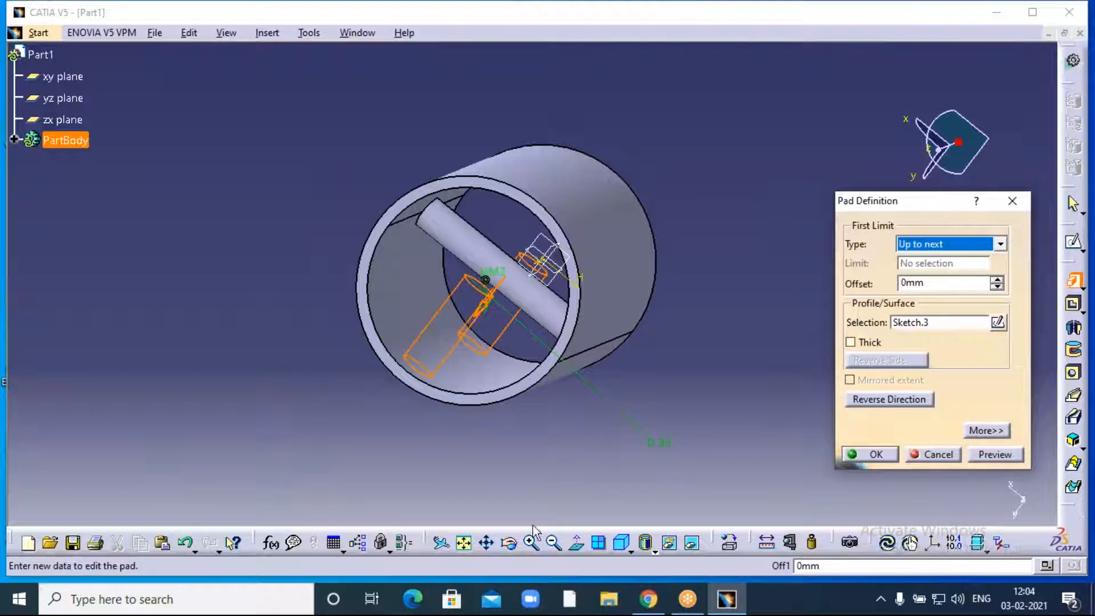
click(511, 546)
drag(440, 487, 420, 414)
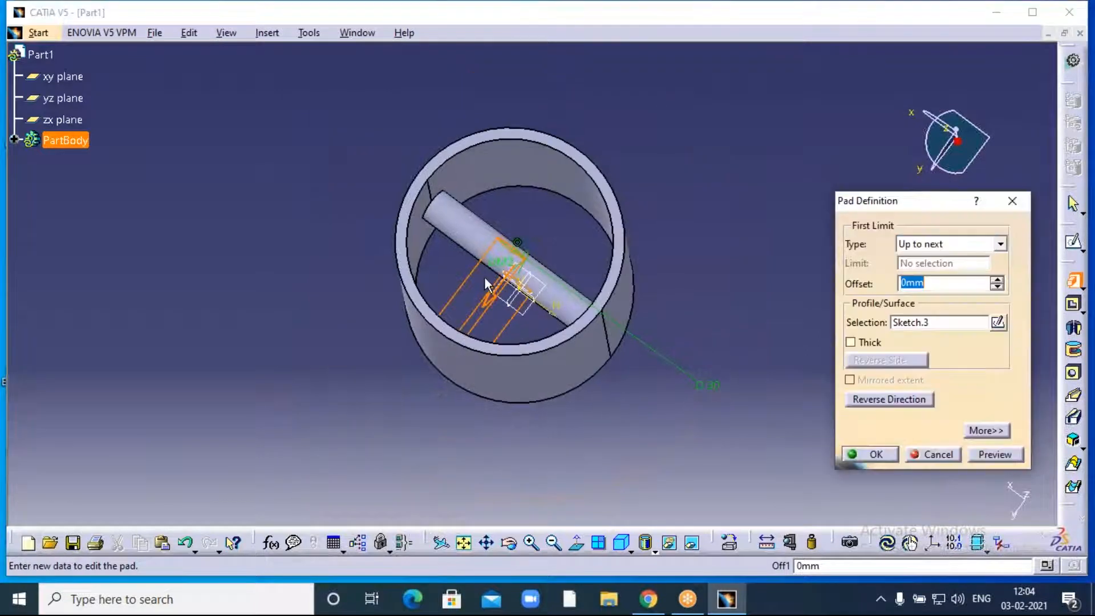
click(892, 402)
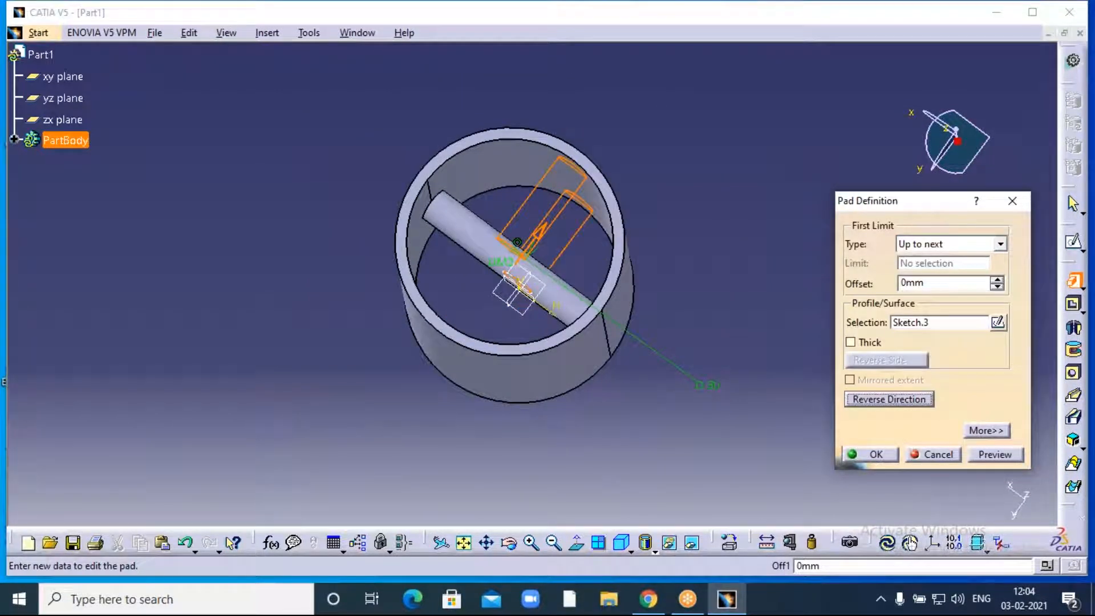
click(888, 398)
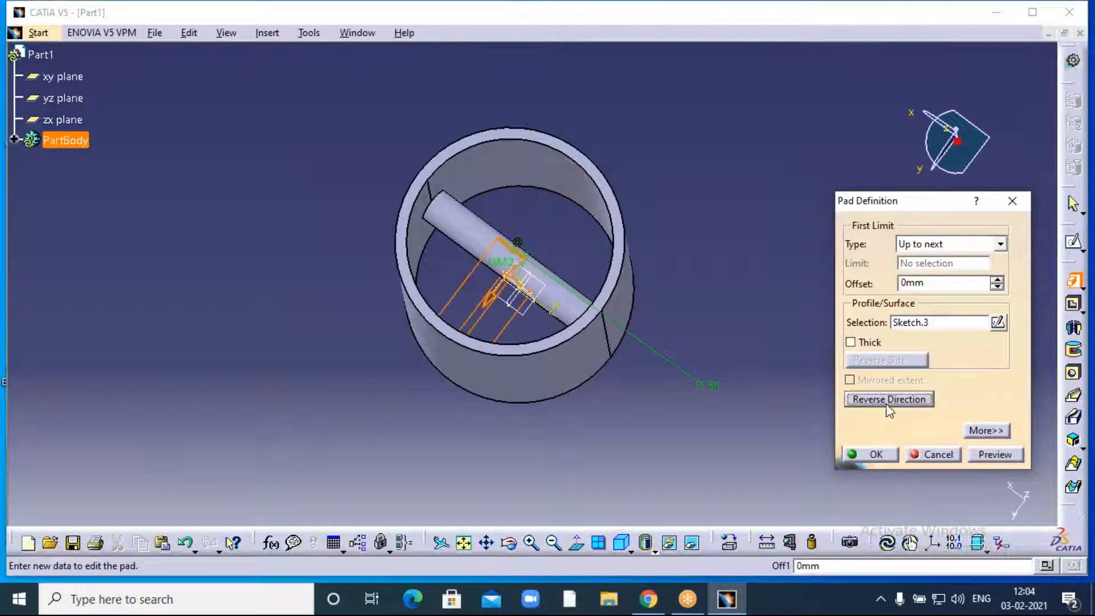
- Set the second limit to Up to next as well and create the crossing rod
click(986, 431)
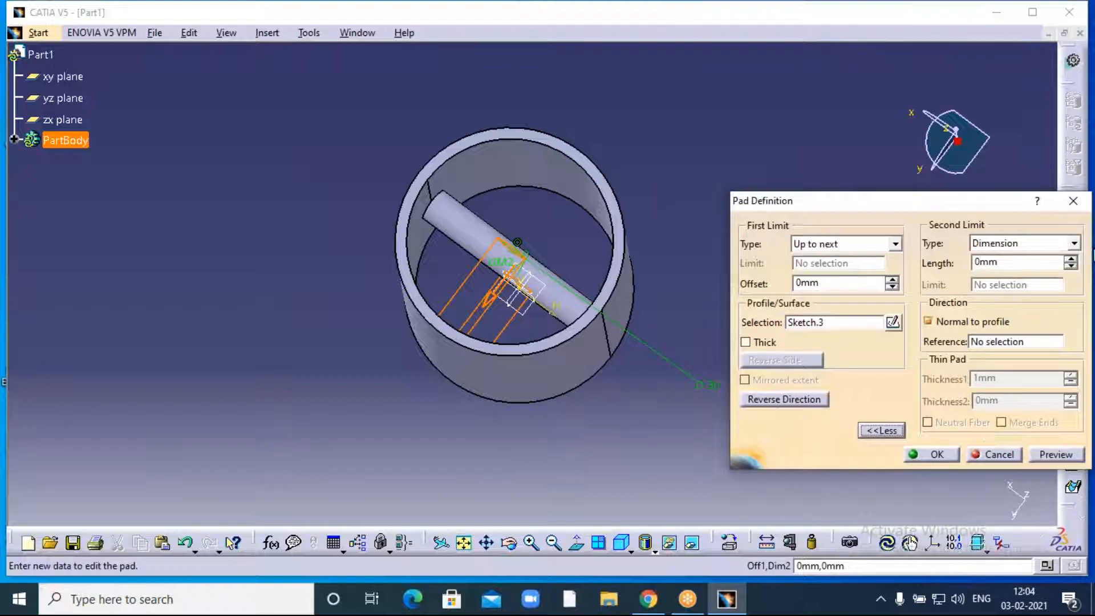
click(1074, 244)
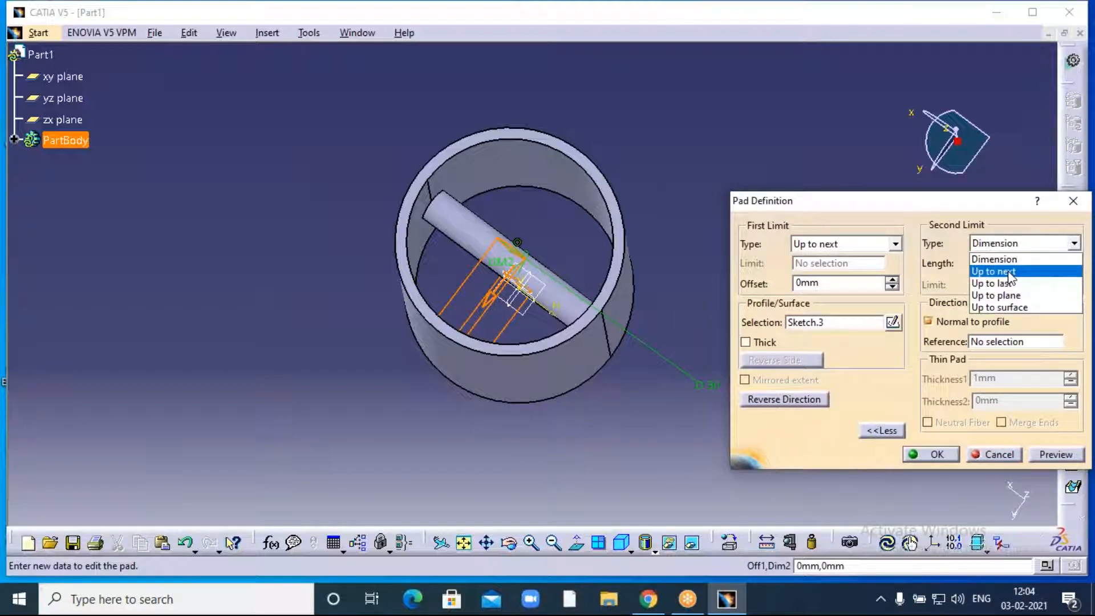
click(1008, 271)
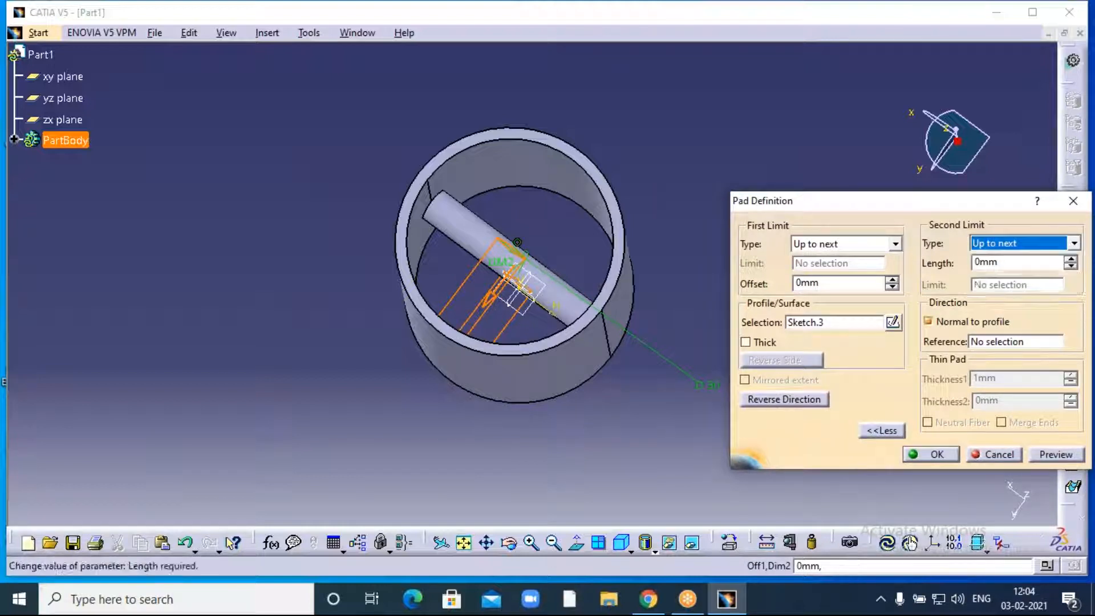
click(935, 454)
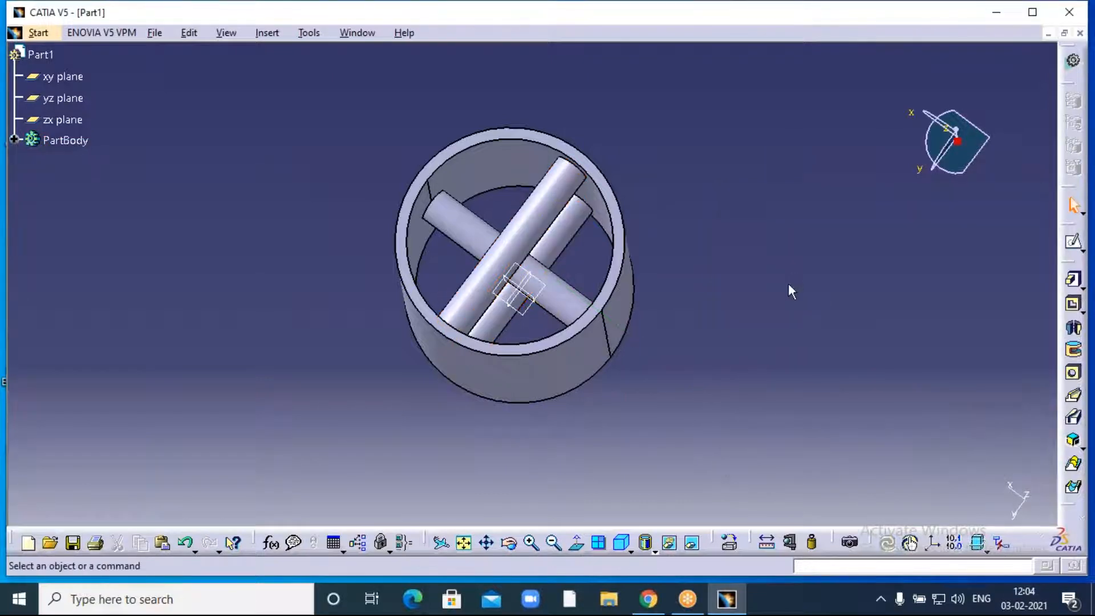
- Hide the xy, yz and zx reference planes using Hide/Show in the specification tree
click(508, 542)
drag(520, 507, 597, 357)
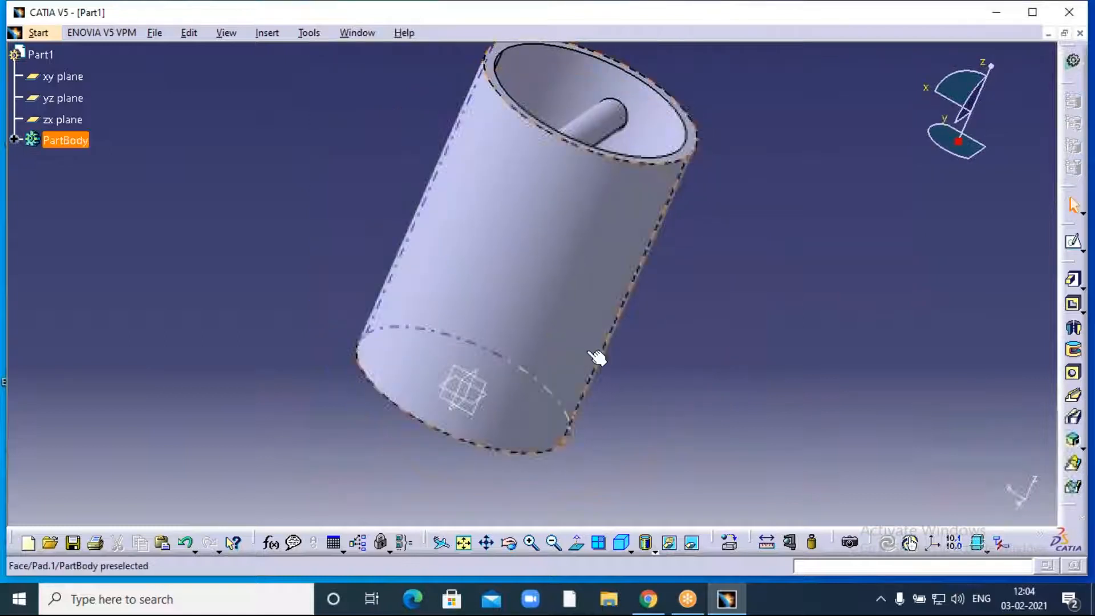
right_click(72, 80)
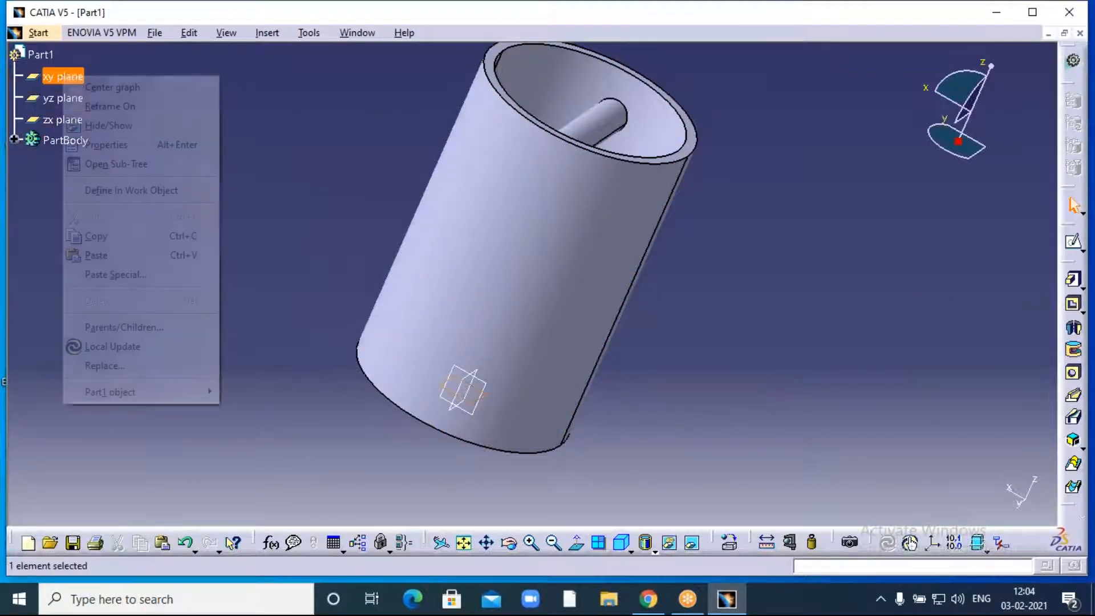
click(100, 127)
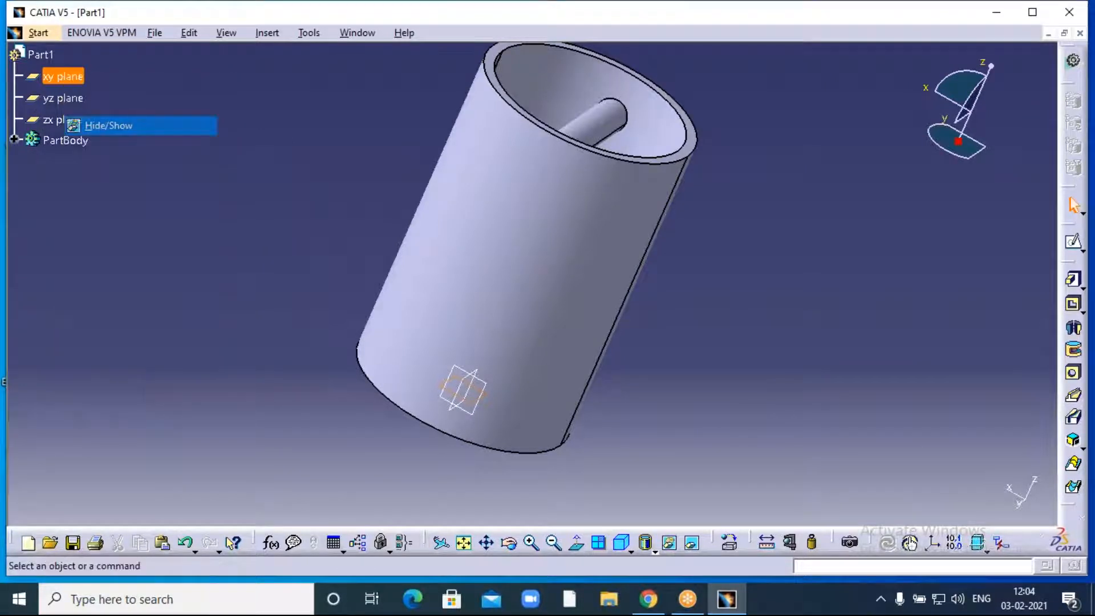
right_click(63, 98)
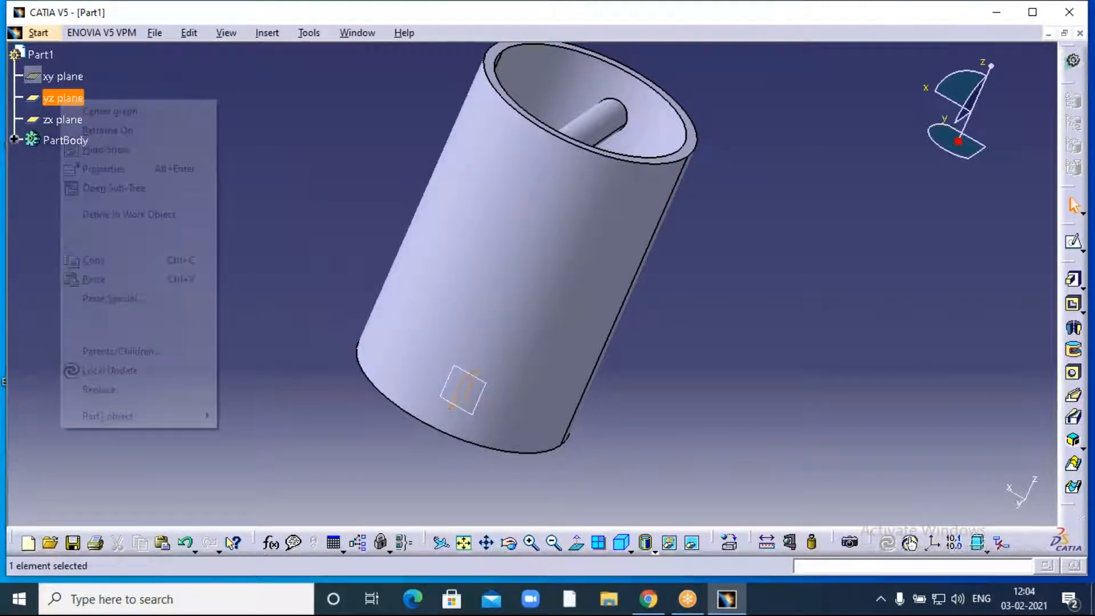
click(106, 149)
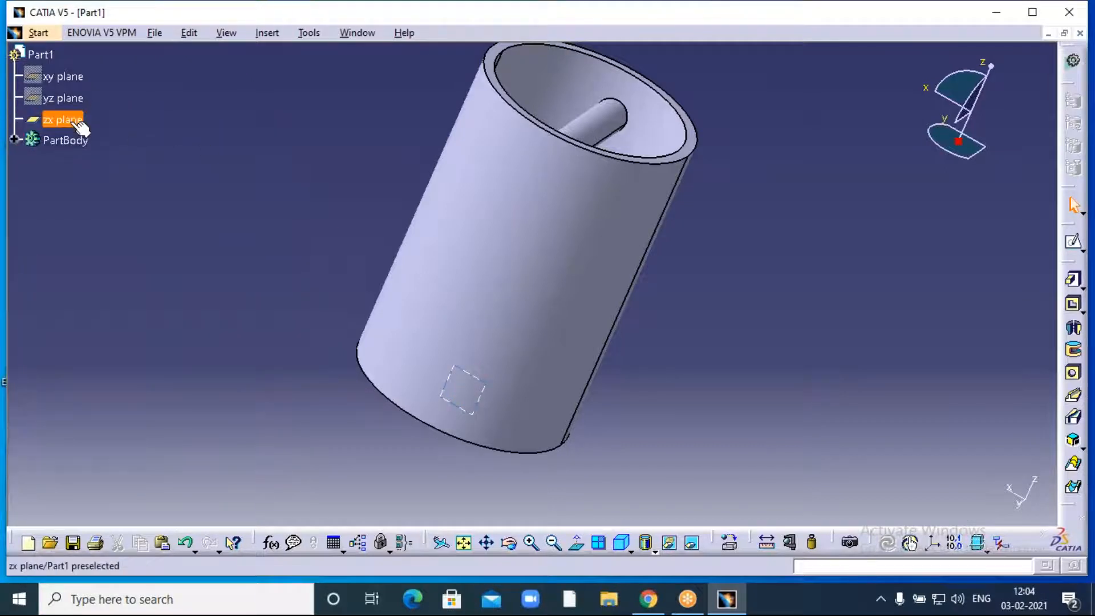
right_click(68, 119)
click(110, 173)
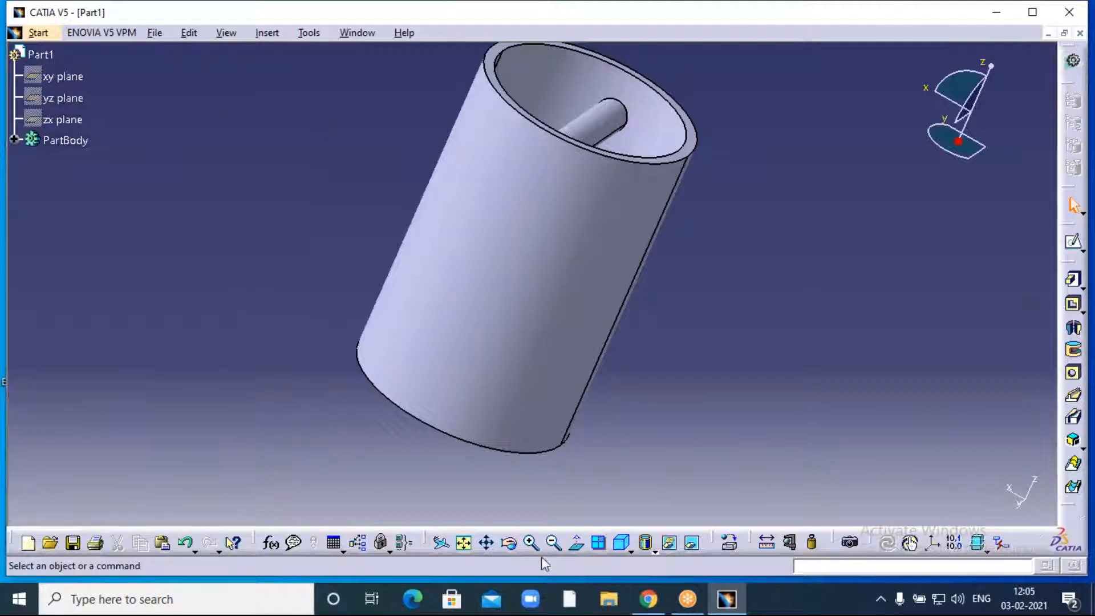
- Zoom out on the tube and expand PartBody to show Pad.1–Pad.3 and Sketch.1–Sketch.3
middle_drag(786, 206, 491, 244)
click(553, 543)
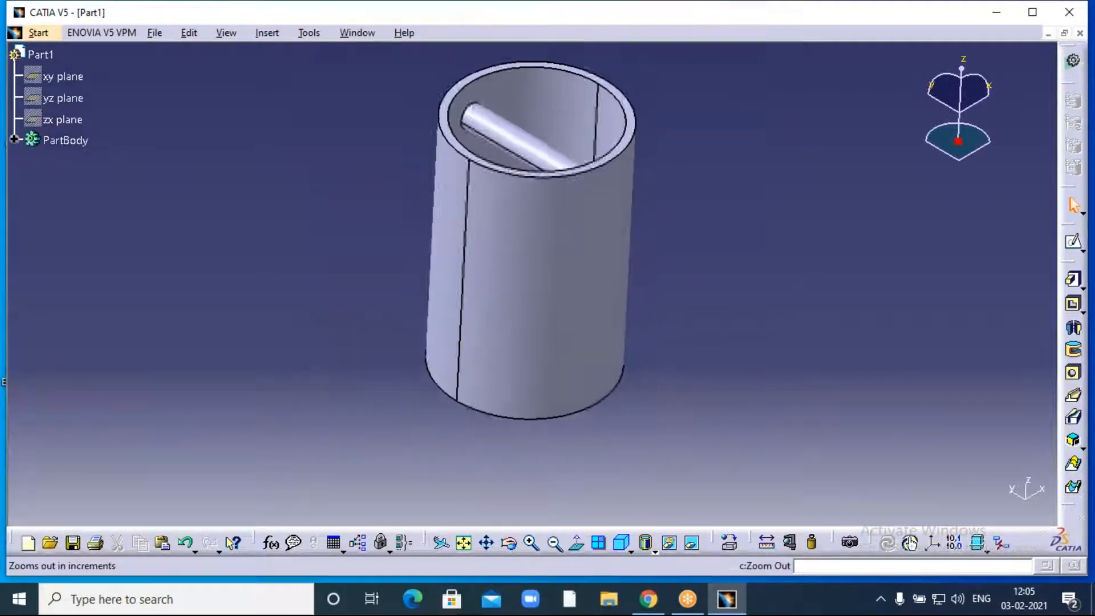
drag(432, 371, 399, 366)
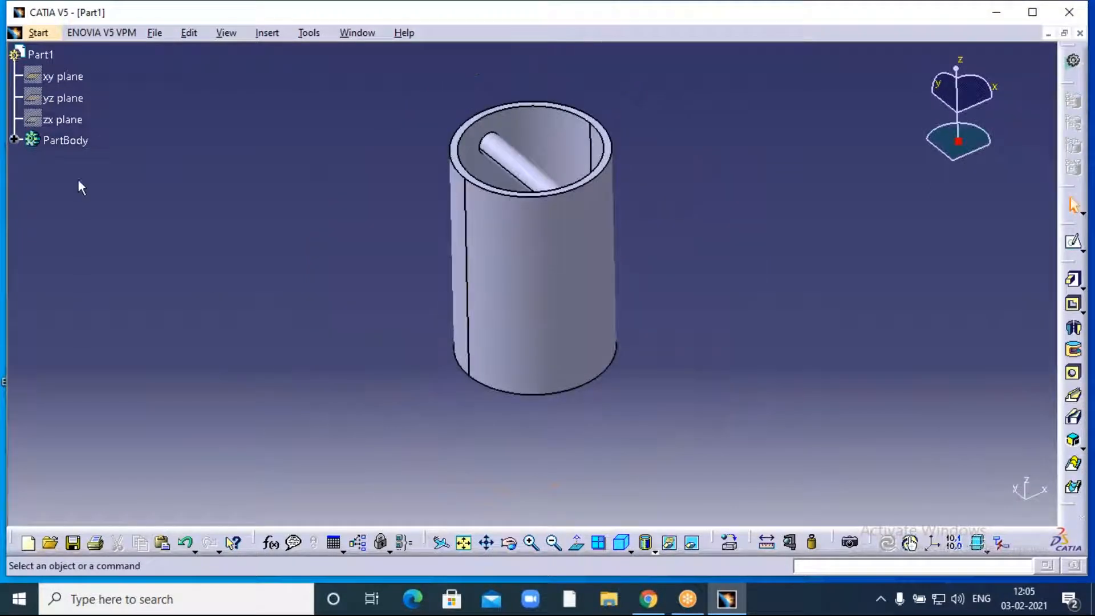
click(14, 140)
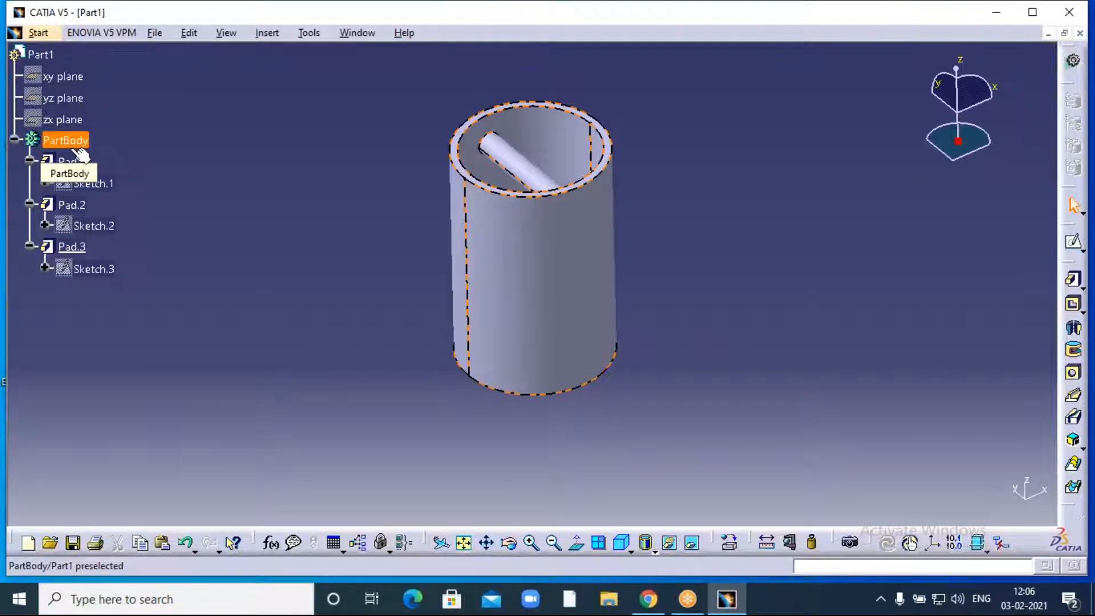
right_click(71, 142)
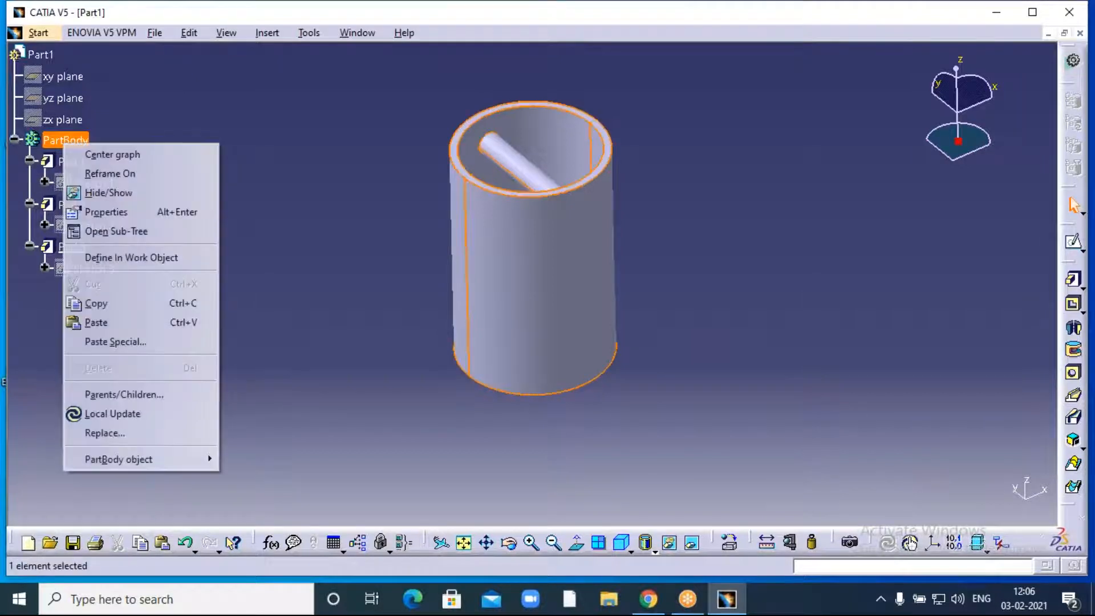
- Set PartBody's Graphic Fill Color to yellow in Properties and apply it
click(110, 212)
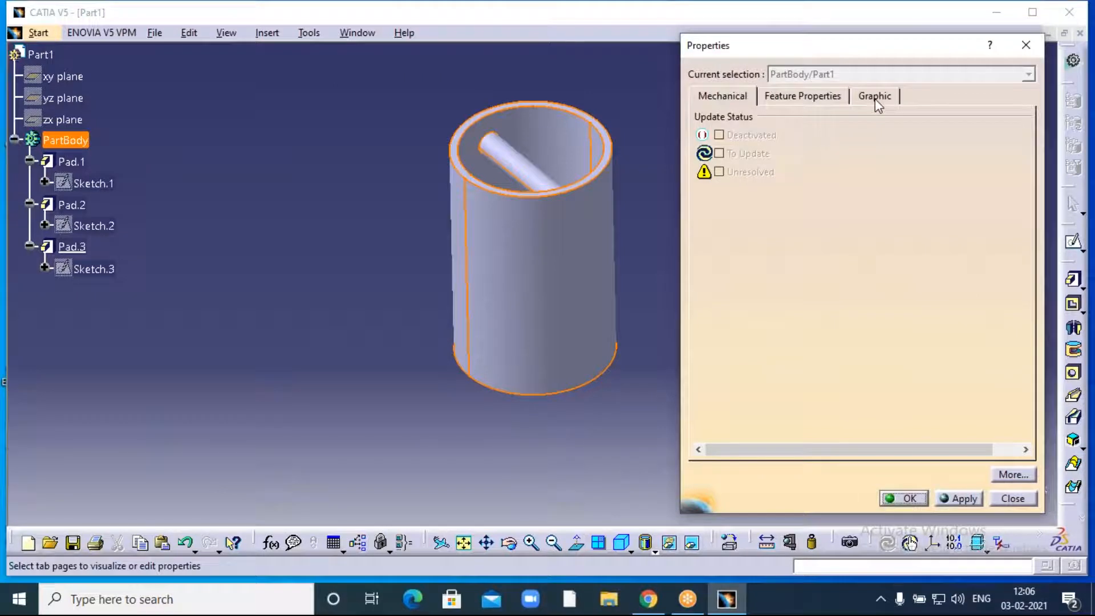
click(874, 97)
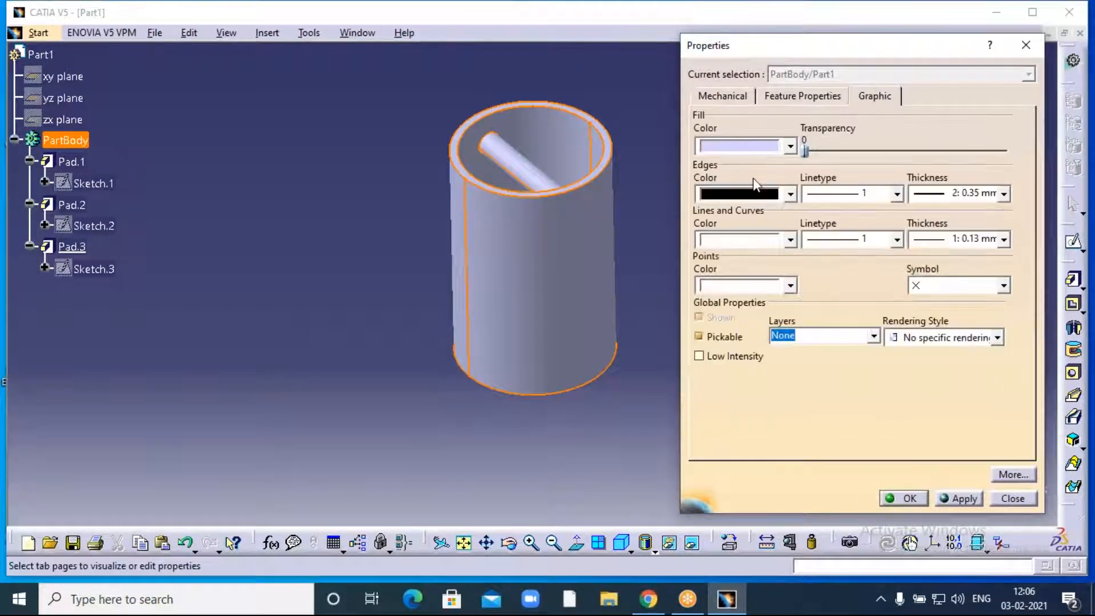
click(792, 147)
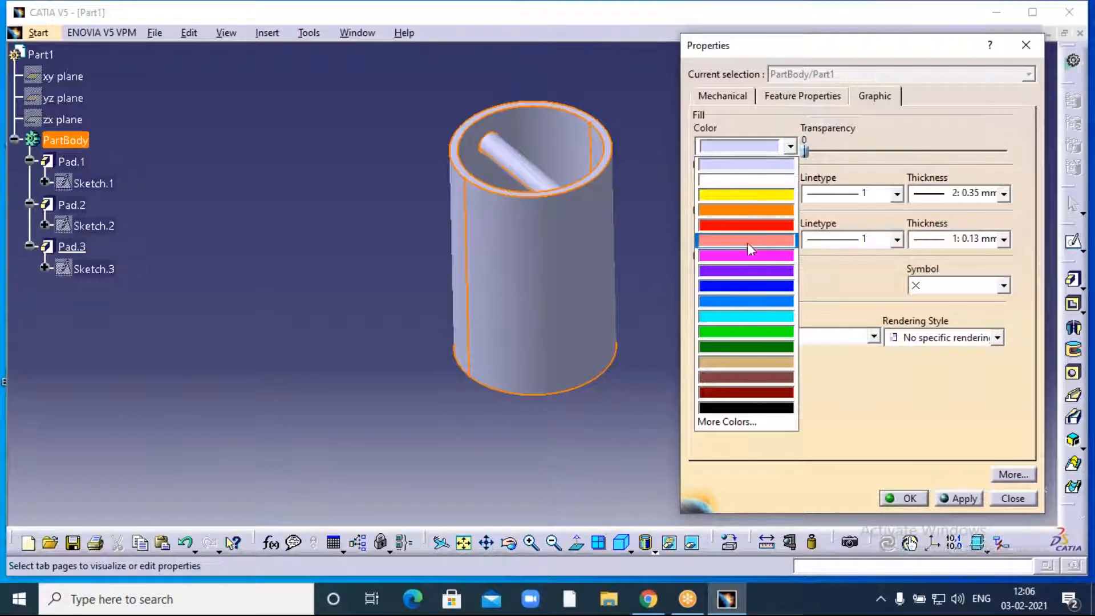
click(744, 195)
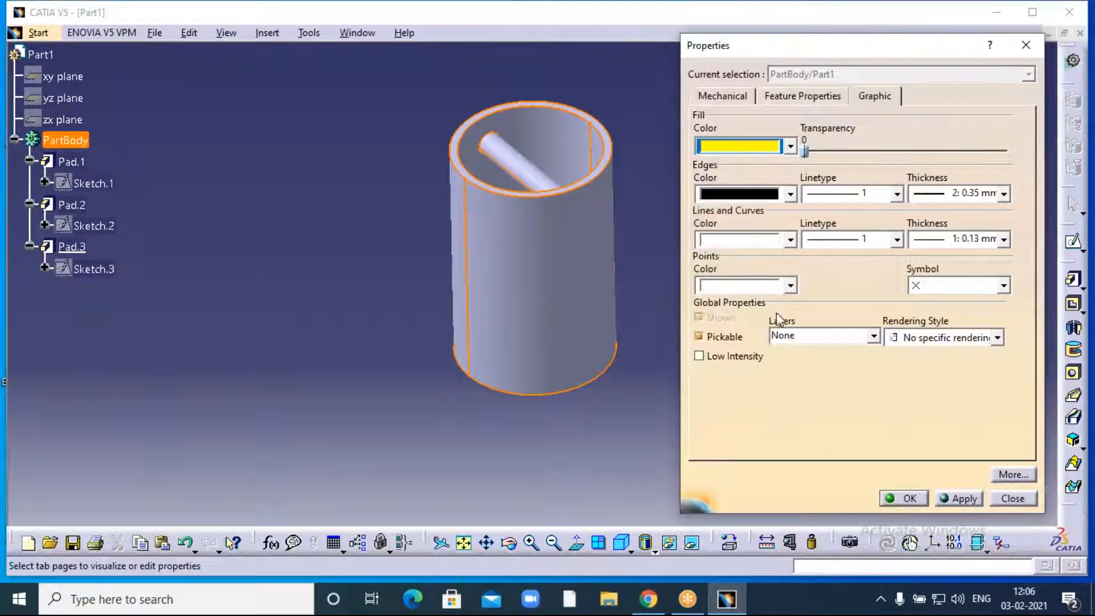
click(963, 498)
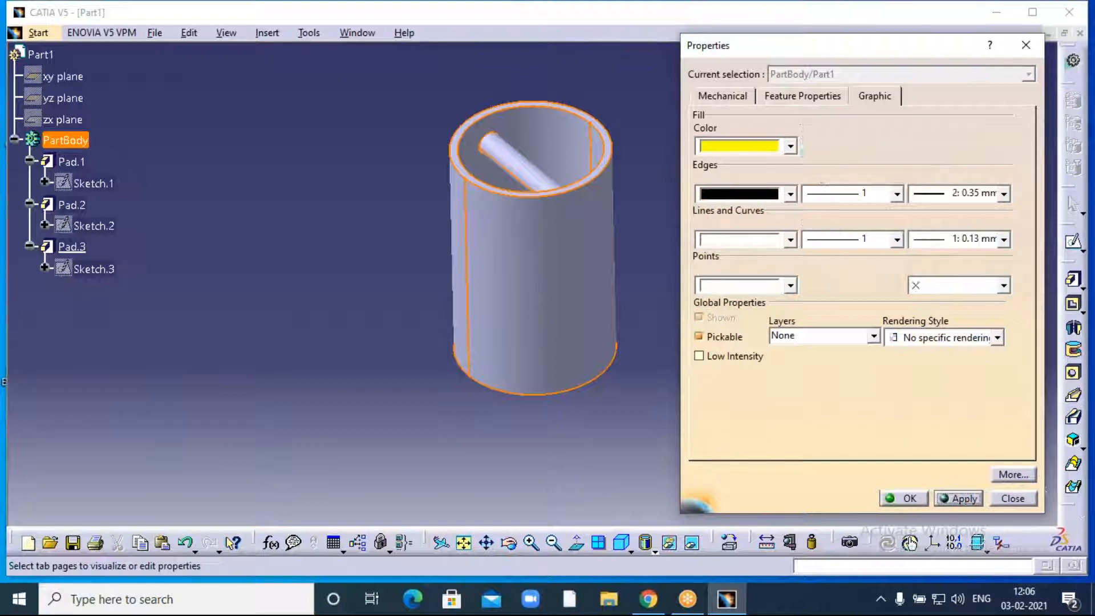
click(906, 498)
click(682, 158)
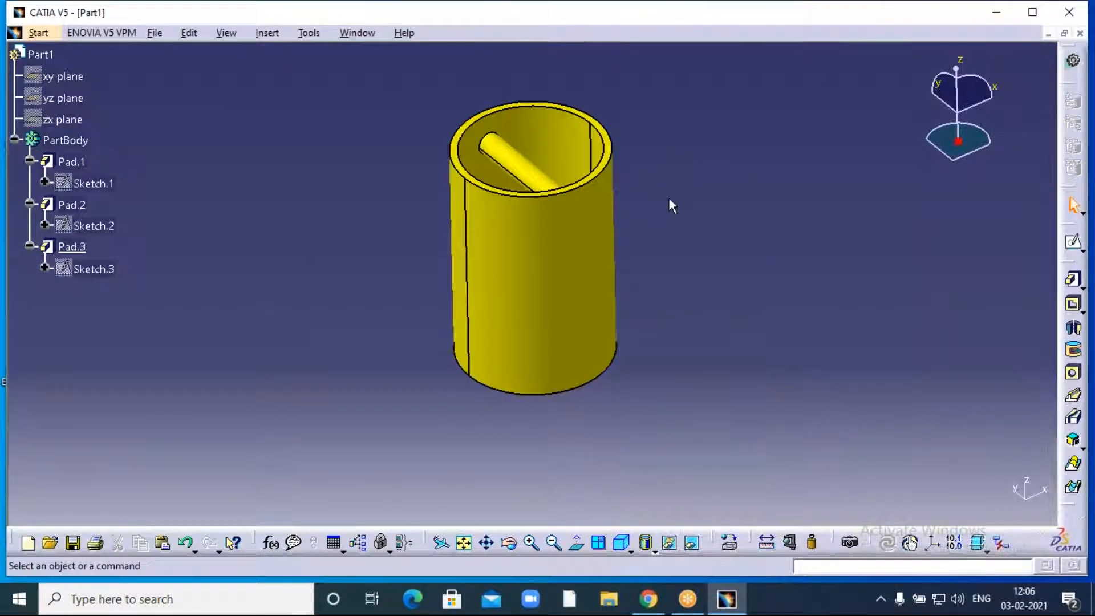
- Zoom in on the yellow tube and orbit it to a side-on view
click(532, 545)
click(509, 543)
drag(351, 149, 381, 181)
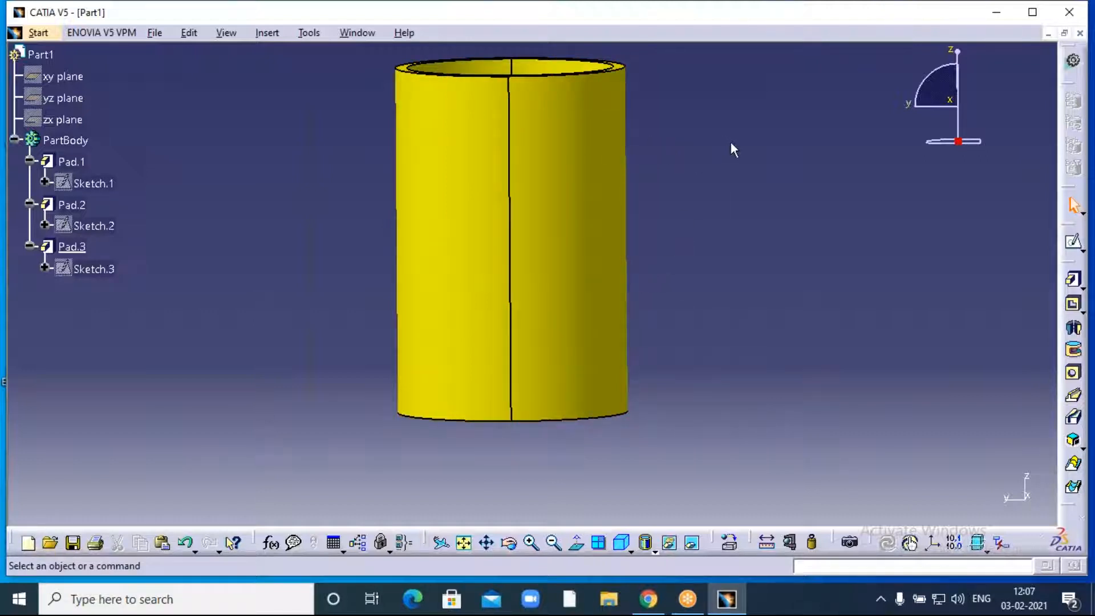
- Orbit and pan into an oblique top view showing a rod across the tube's bore
click(508, 543)
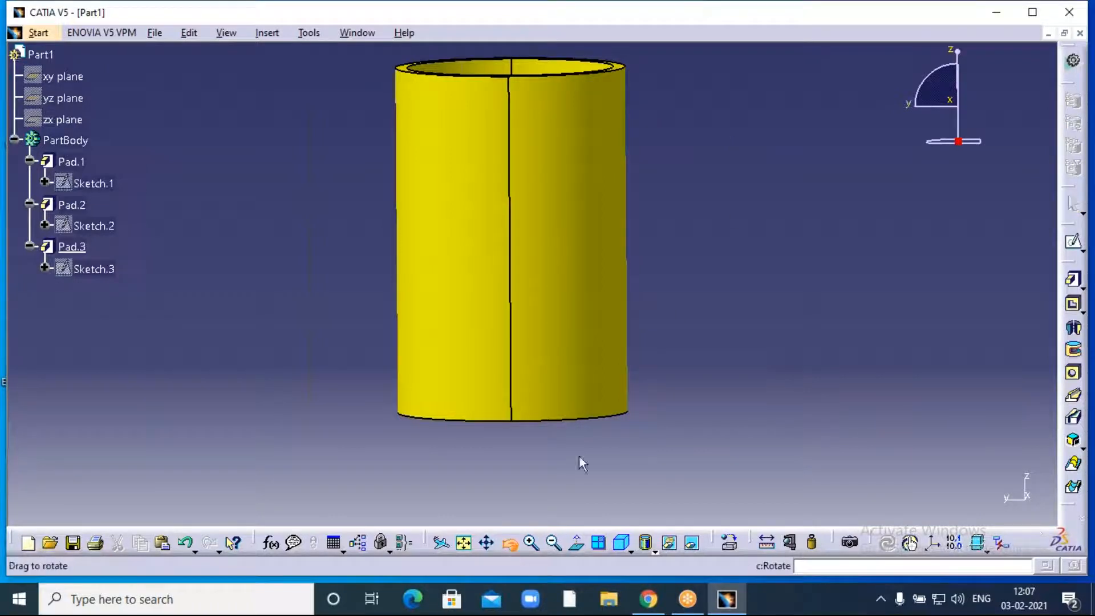
drag(692, 196, 620, 234)
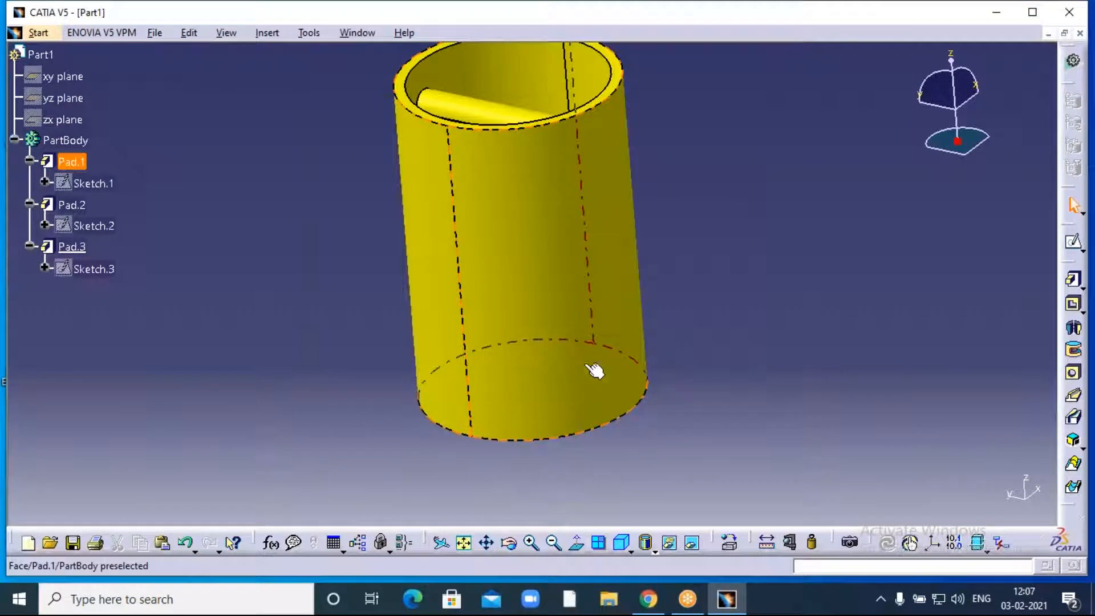
middle_drag(760, 160, 762, 188)
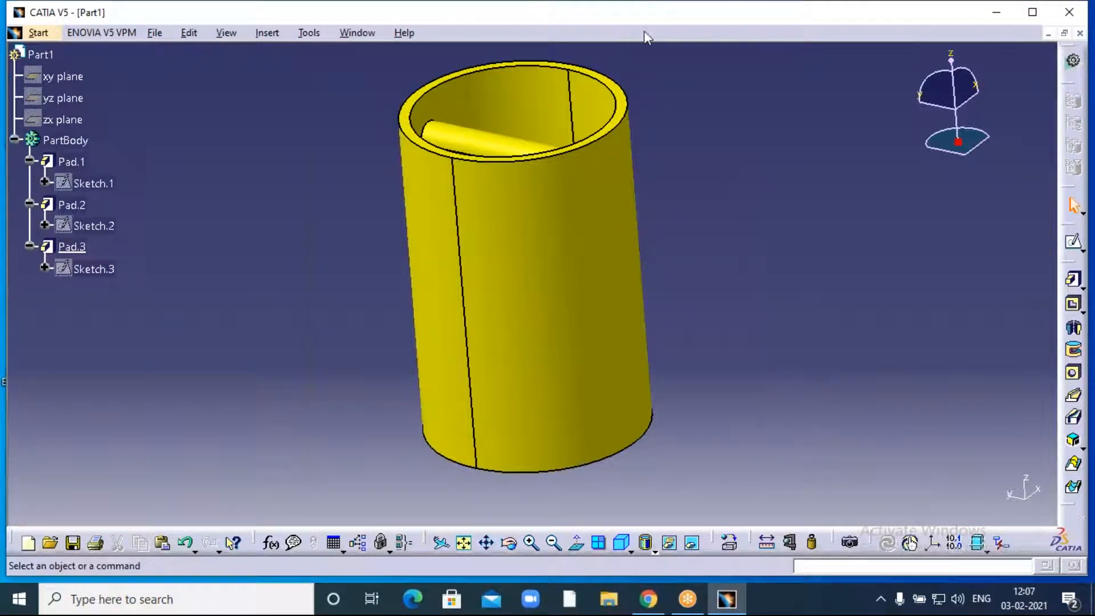
click(766, 25)
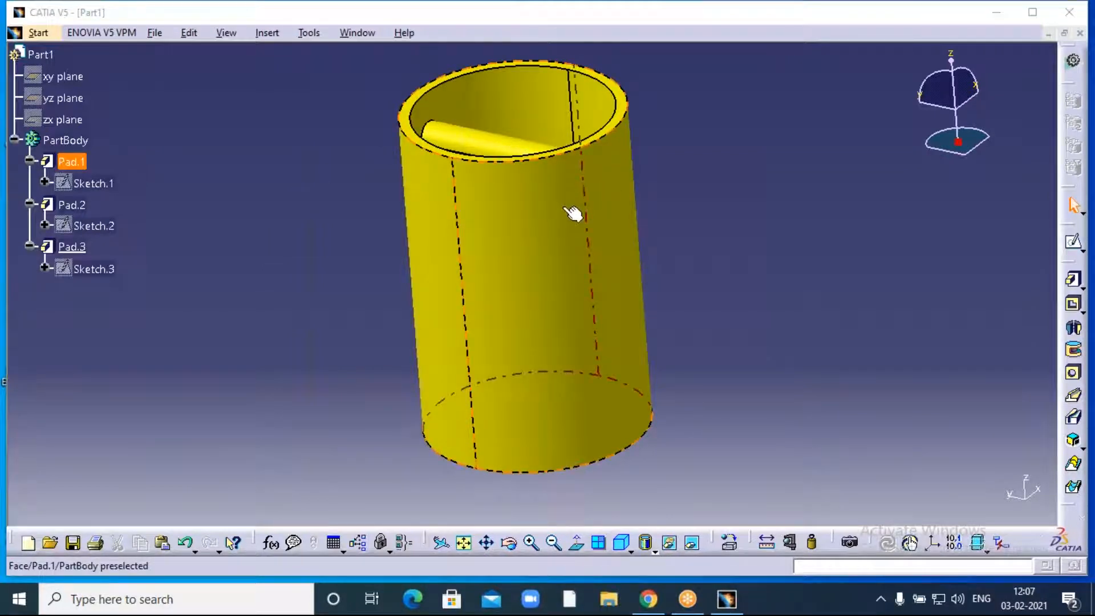
middle_drag(717, 141, 689, 162)
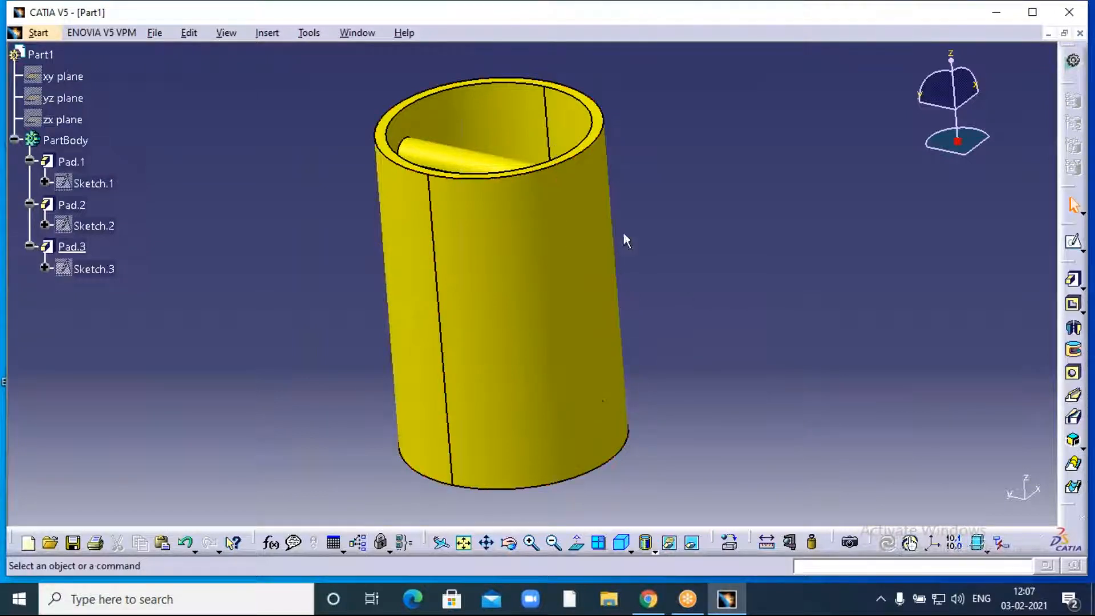
click(508, 542)
drag(344, 265, 335, 233)
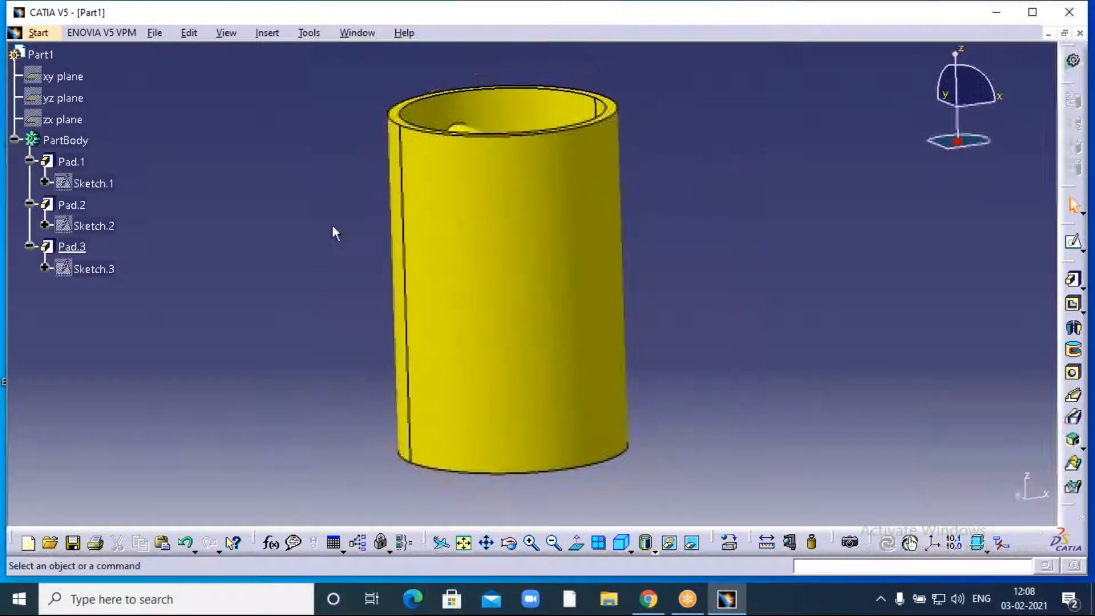
- Set the Pad.1 tube face's transparency to 255 in its Properties and apply it
click(570, 249)
right_click(560, 241)
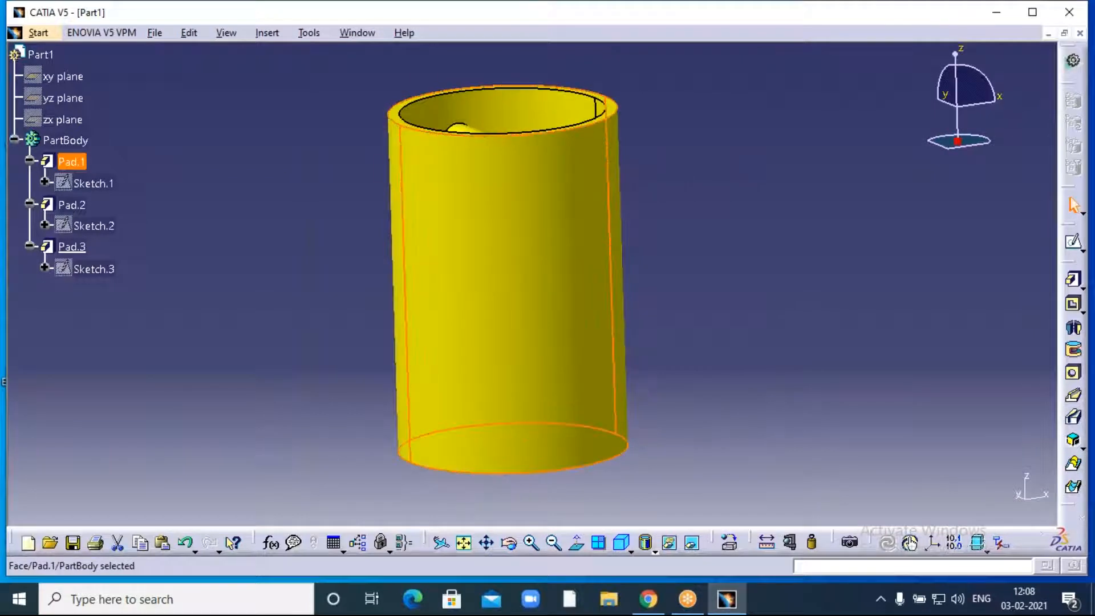
click(621, 310)
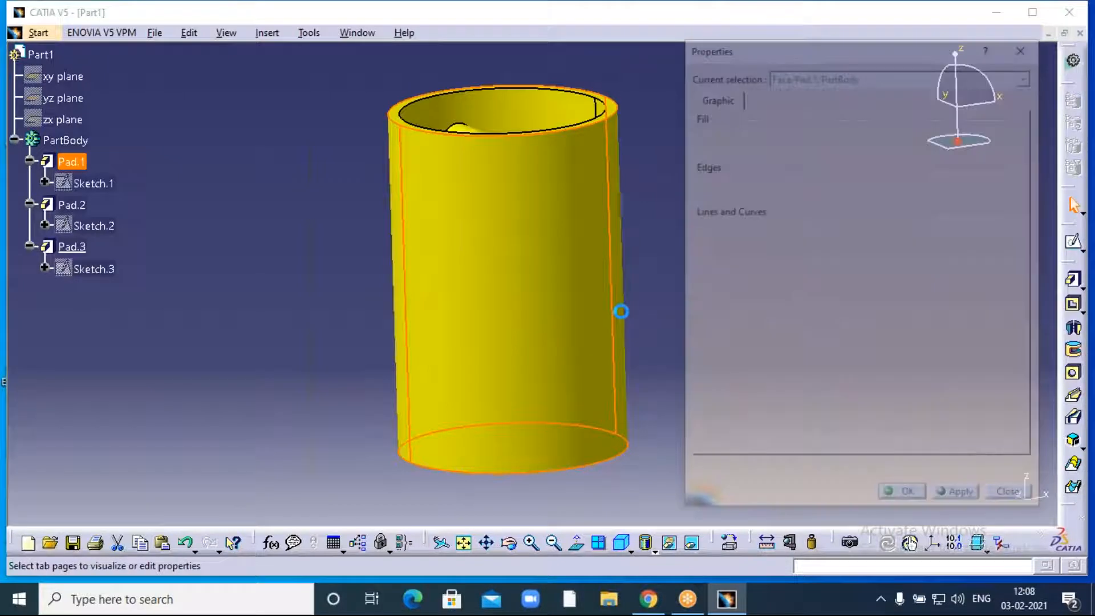
drag(805, 150, 1024, 166)
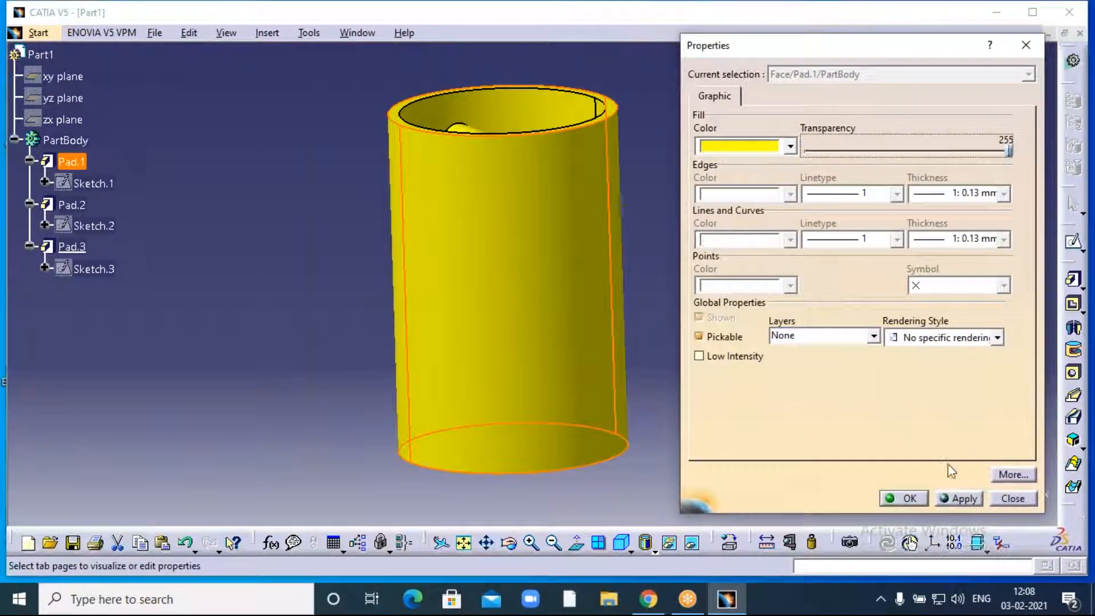
click(963, 500)
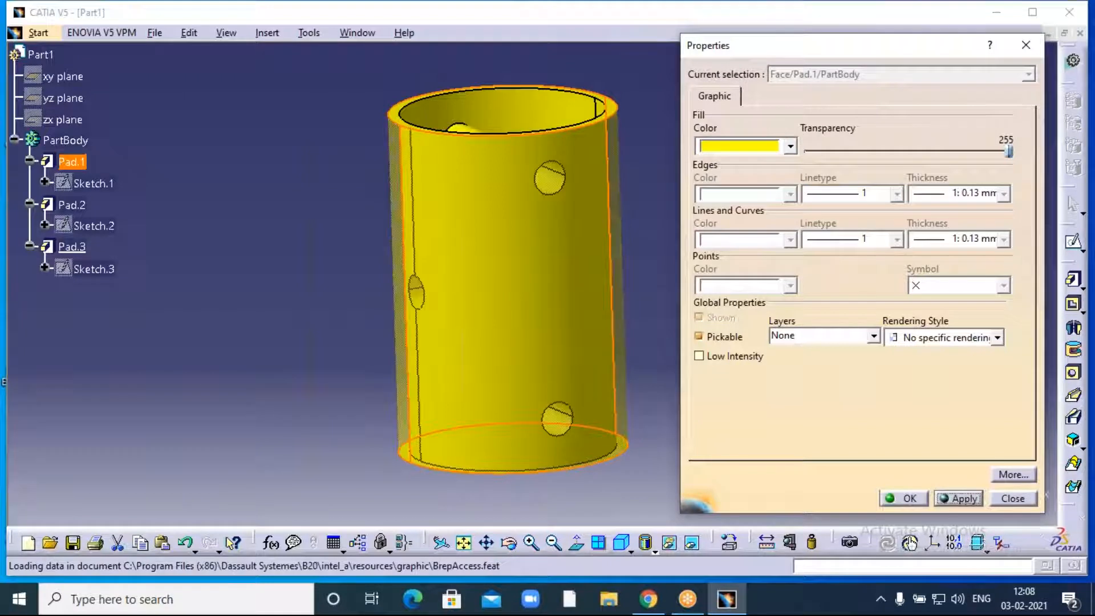
click(908, 499)
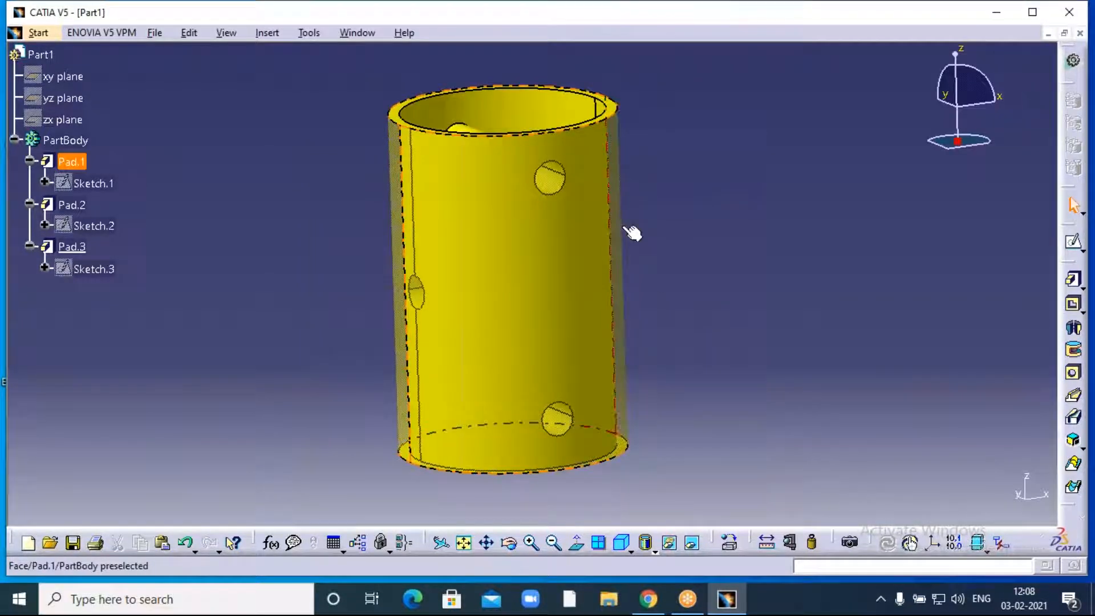
click(638, 335)
click(719, 94)
- Roll the view into the tube's top and reapply the face transparency via Properties
click(509, 543)
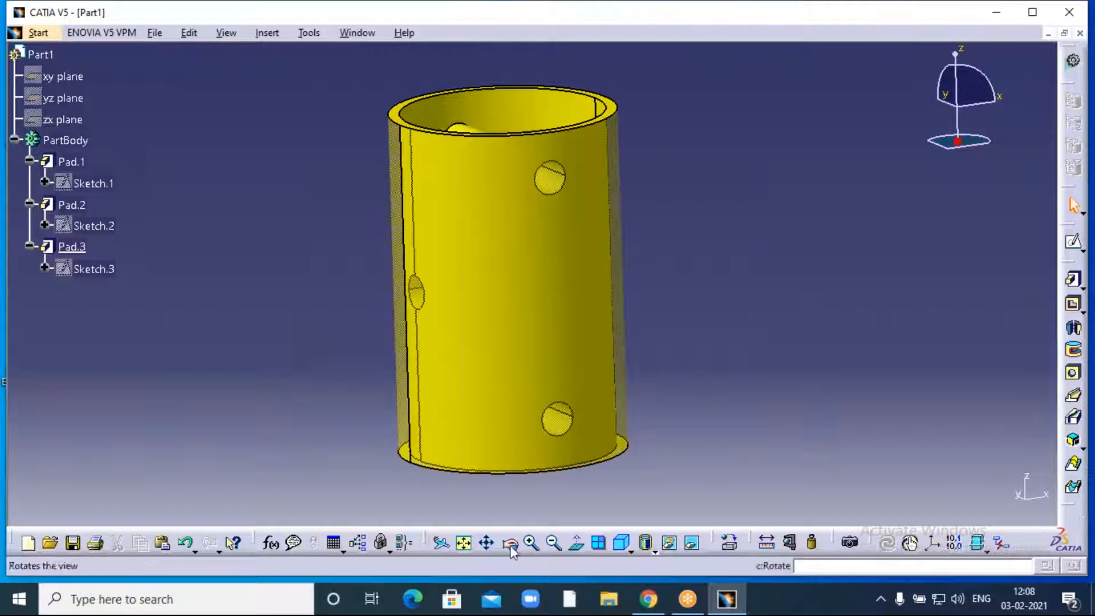
drag(312, 121, 367, 191)
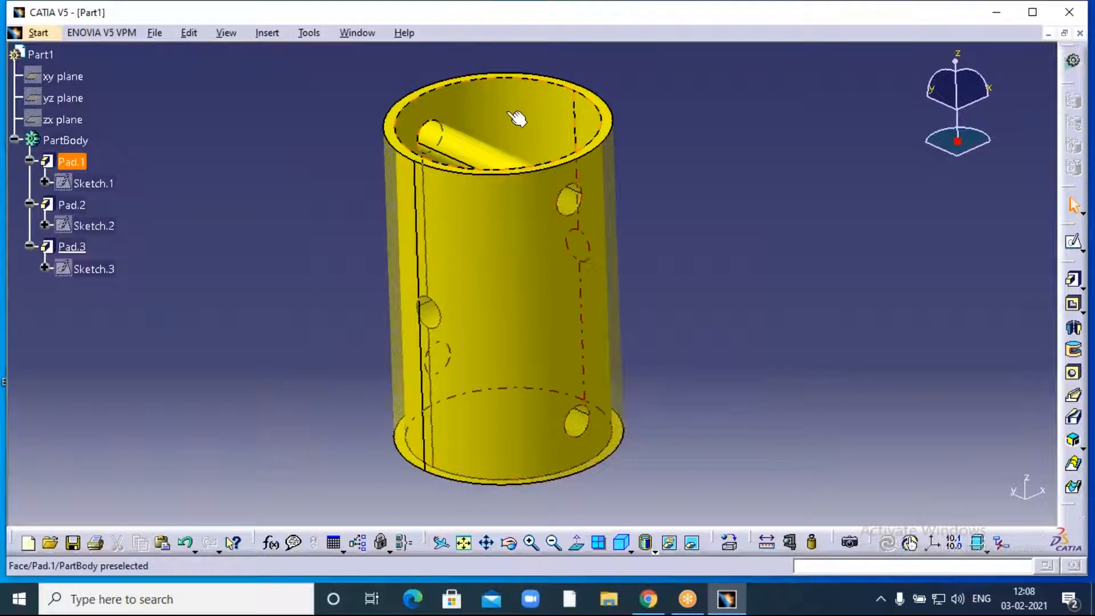
click(539, 117)
right_click(533, 114)
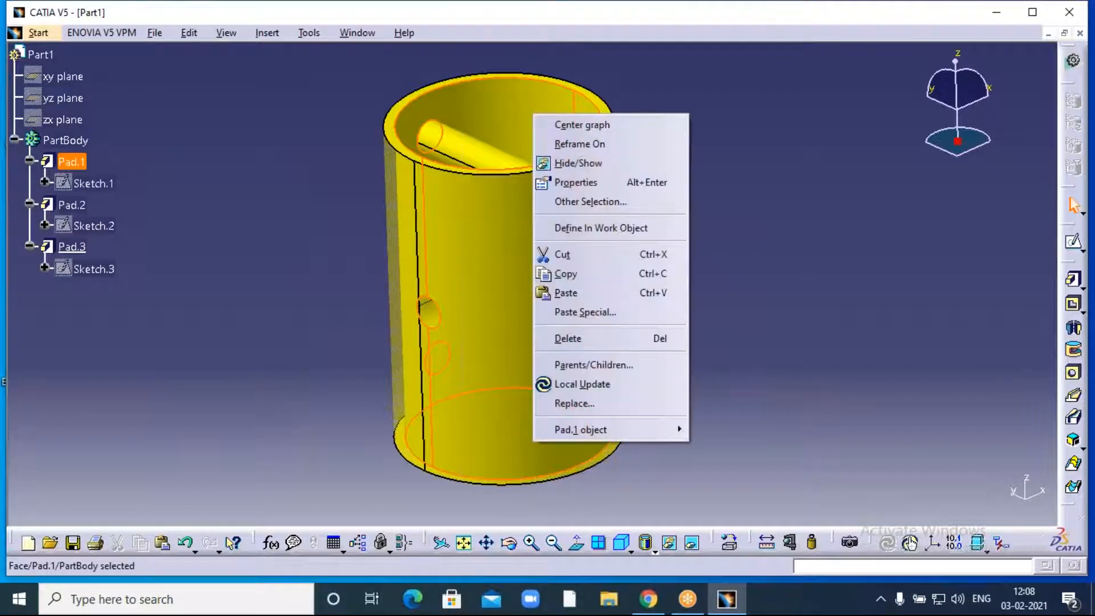
click(589, 182)
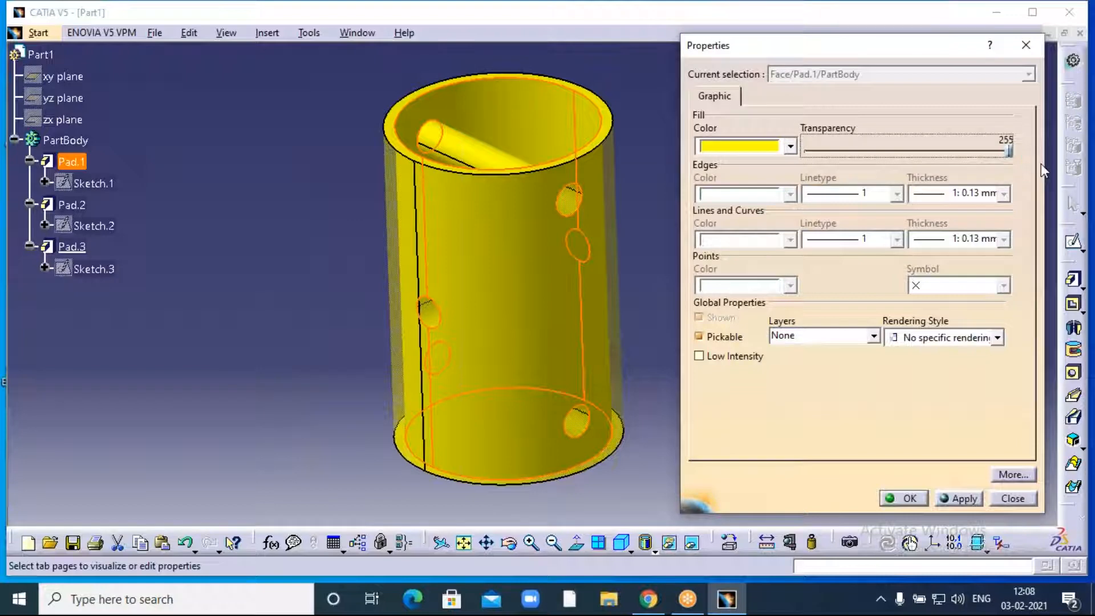
click(958, 498)
click(905, 498)
- Orbit to look down through the tube and apply transparency to its top ring
mouse_move(712, 235)
middle_down()
mouse_move(716, 214)
mouse_move(724, 237)
middle_up()
click(511, 546)
mouse_move(340, 392)
mouse_down()
mouse_move(375, 291)
mouse_move(616, 149)
mouse_move(707, 134)
mouse_move(477, 268)
mouse_move(334, 394)
mouse_up()
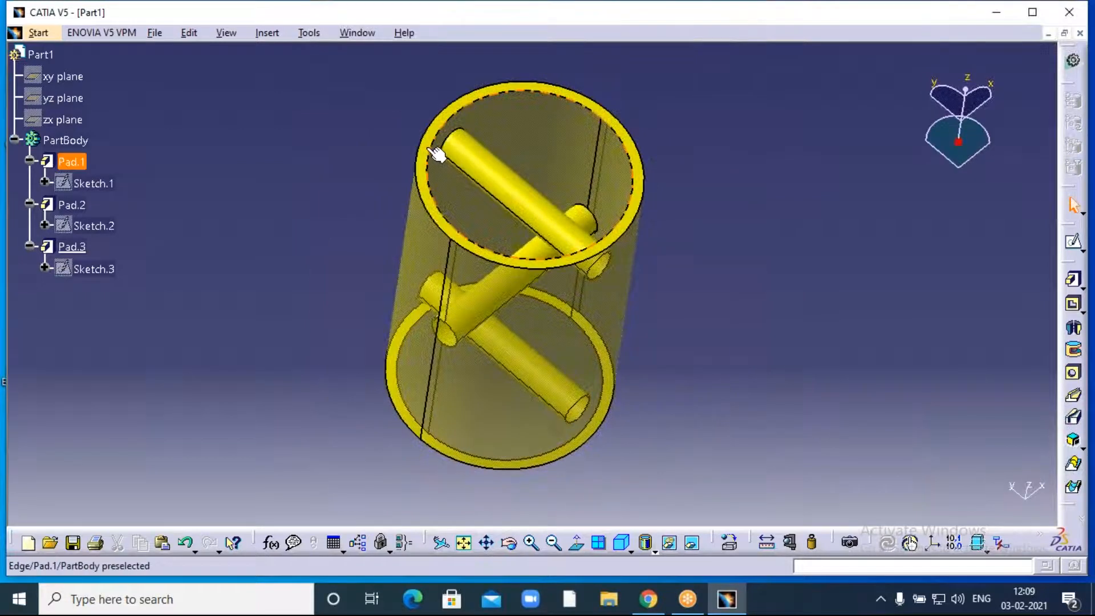
click(433, 147)
right_click(433, 147)
click(481, 214)
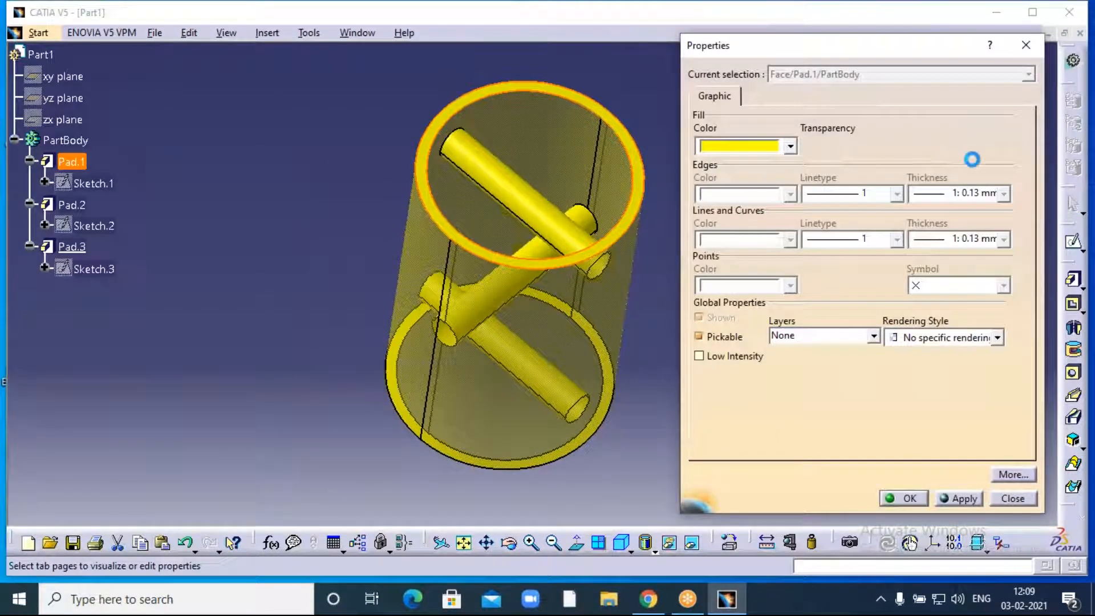
click(964, 498)
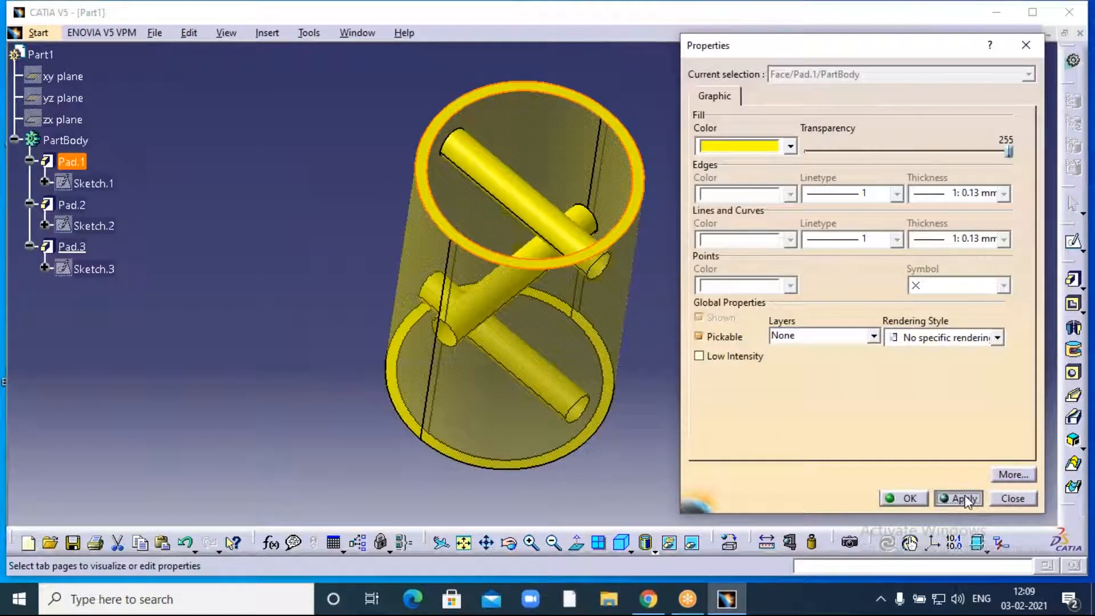
click(904, 497)
click(728, 358)
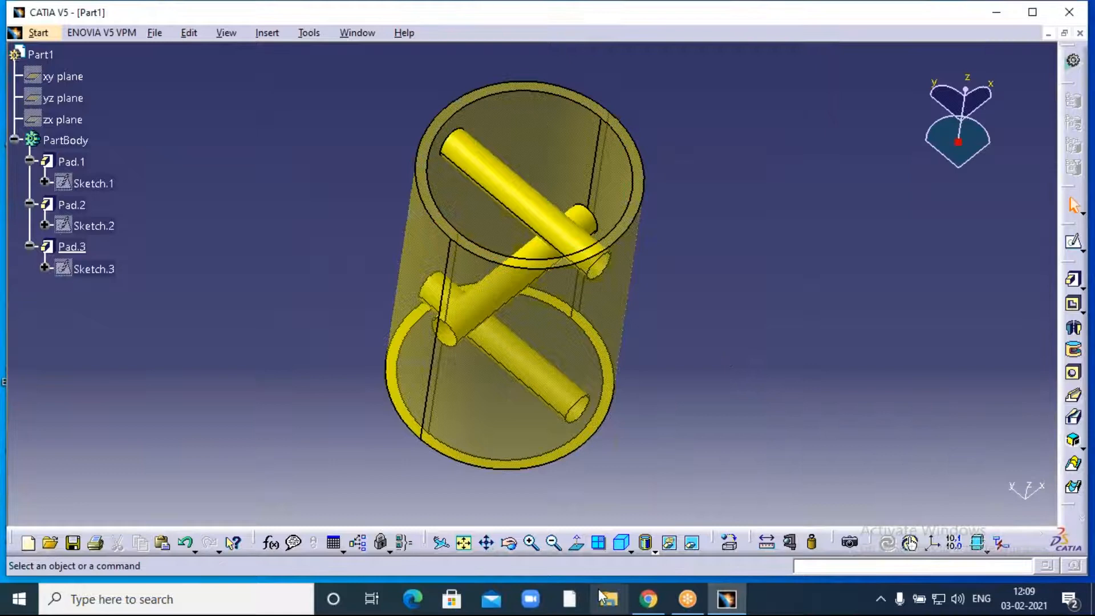
- Lay the tube on its side and apply 255 transparency to its front end face
click(509, 543)
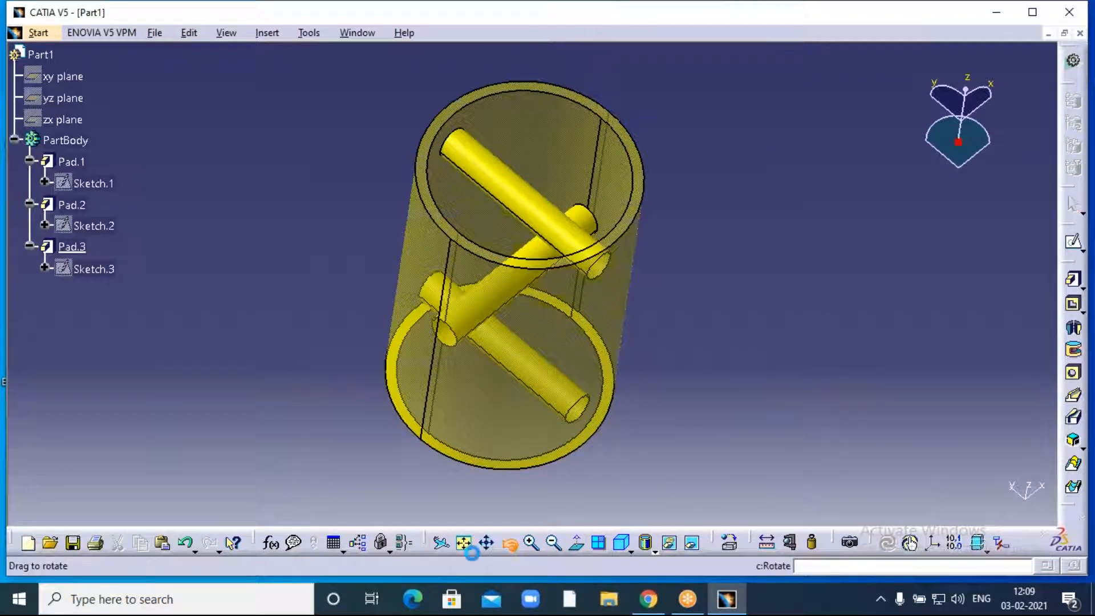
drag(441, 495, 695, 148)
middle_drag(696, 145, 700, 144)
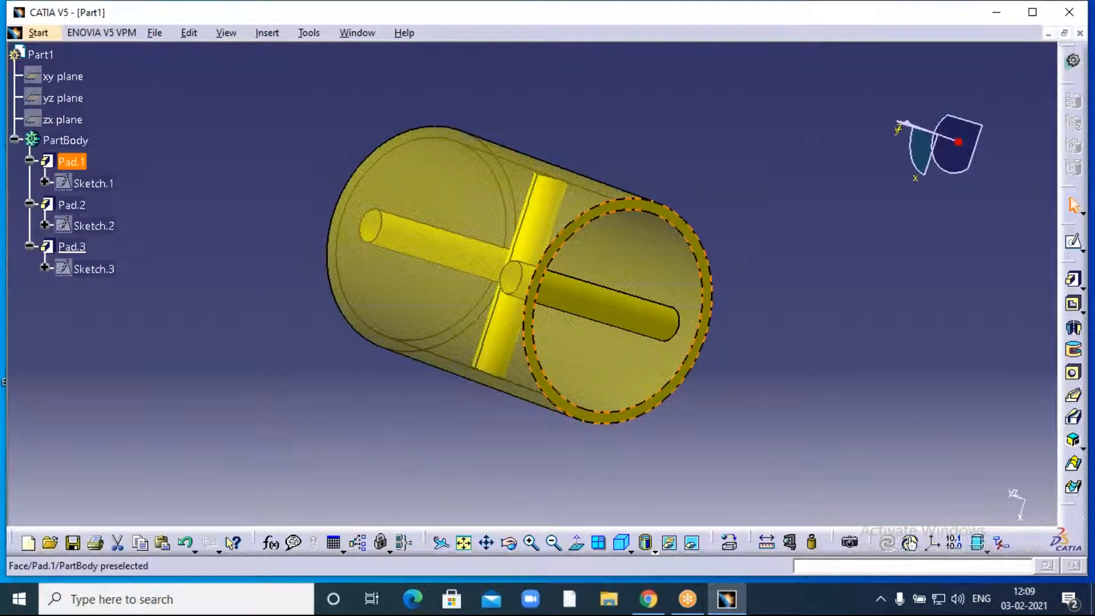
right_click(707, 256)
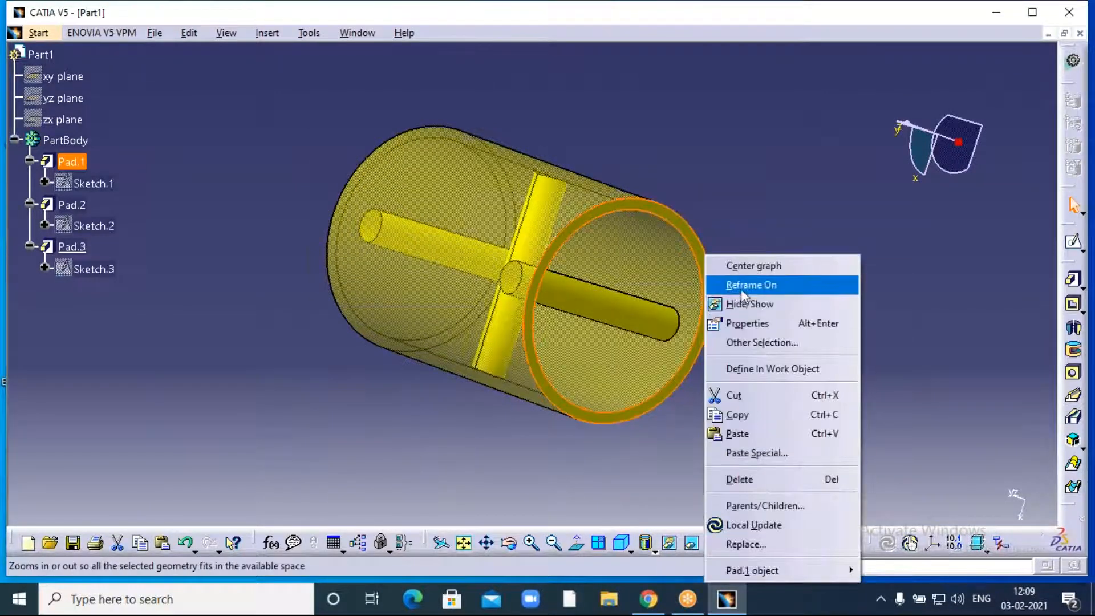
click(747, 323)
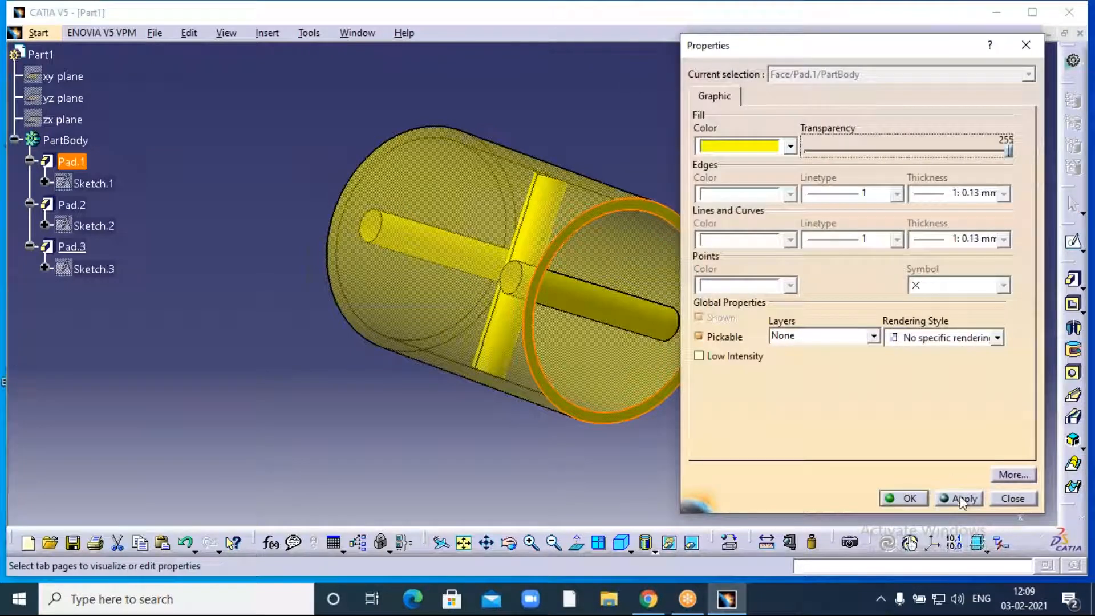
click(900, 498)
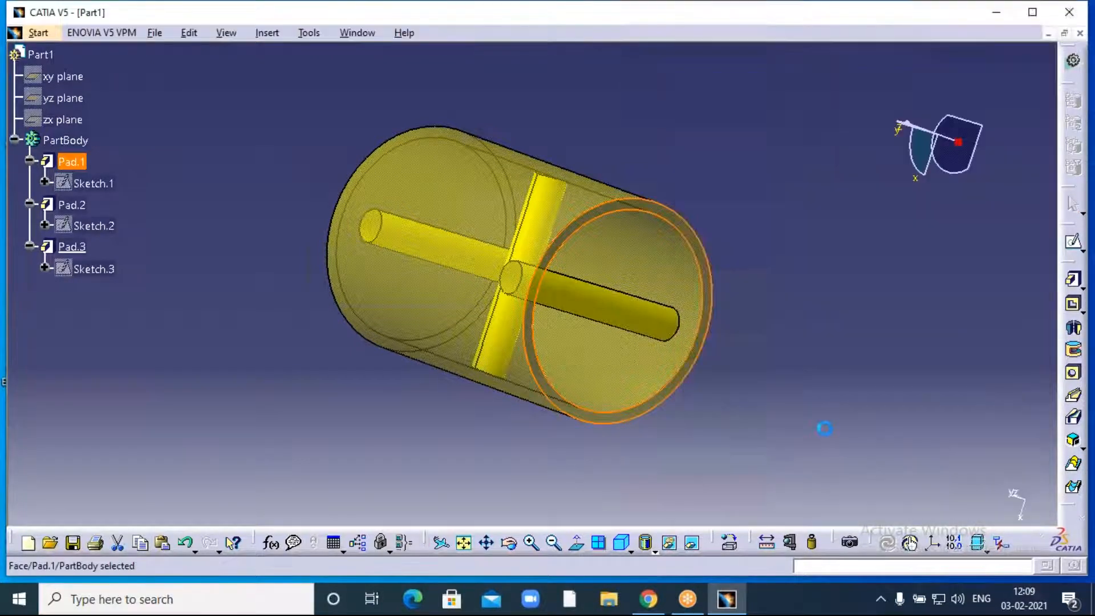
middle_drag(776, 347, 802, 368)
click(508, 544)
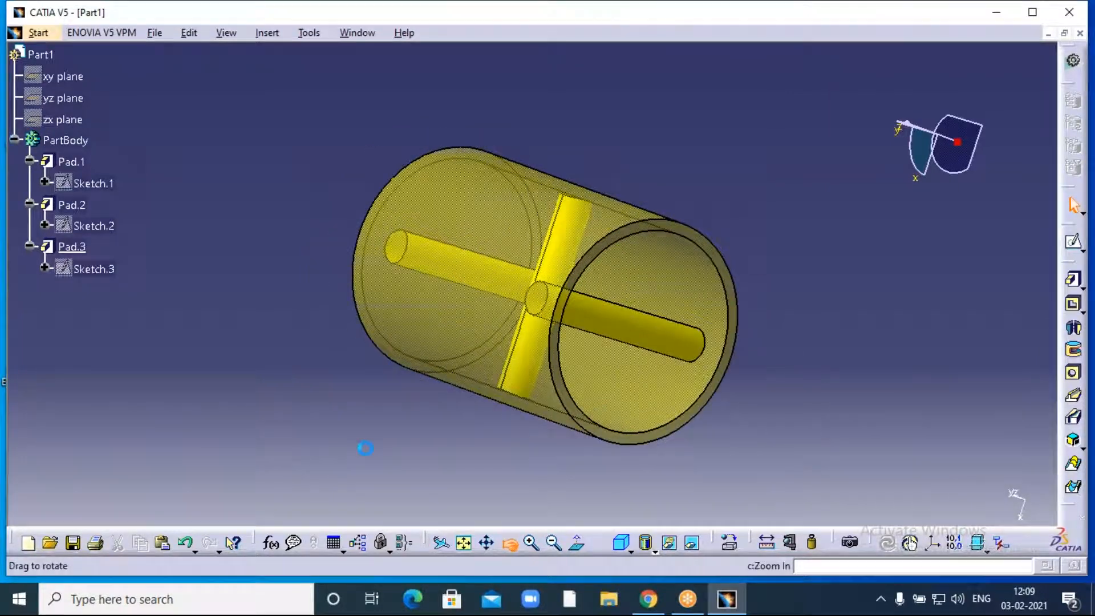
- Orbit the see-through tube to inspect the two perpendicular rods from other angles
drag(344, 384, 613, 240)
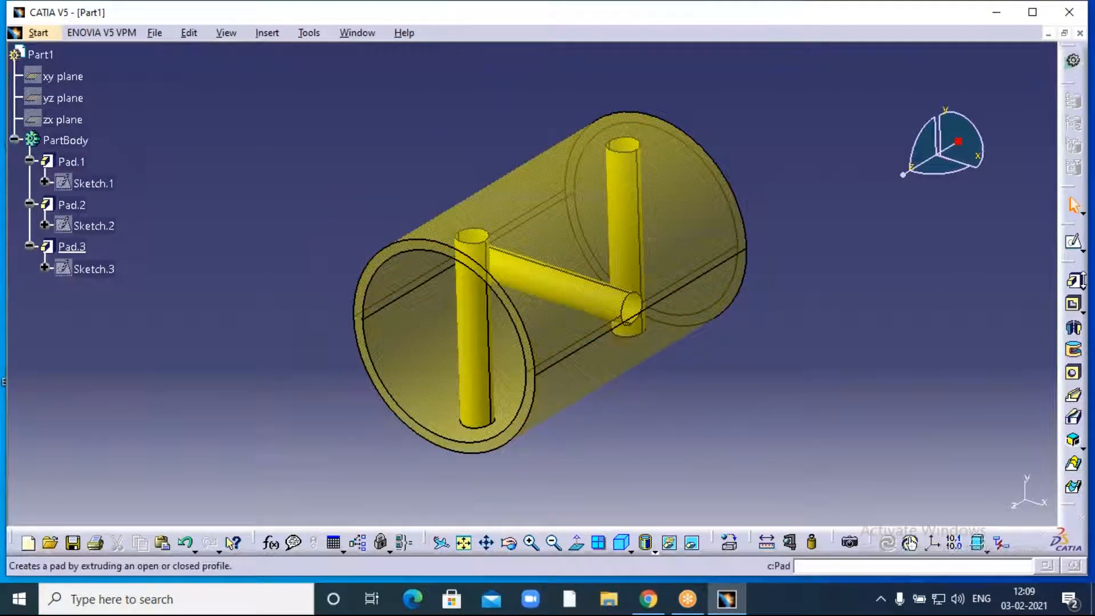
click(1082, 286)
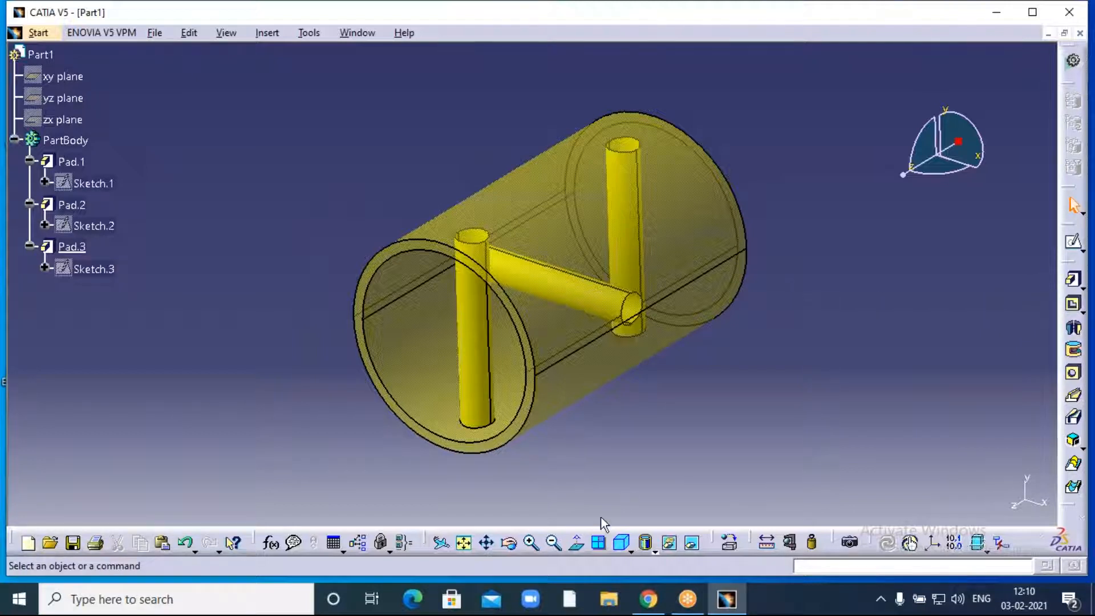
click(509, 543)
drag(394, 461, 348, 393)
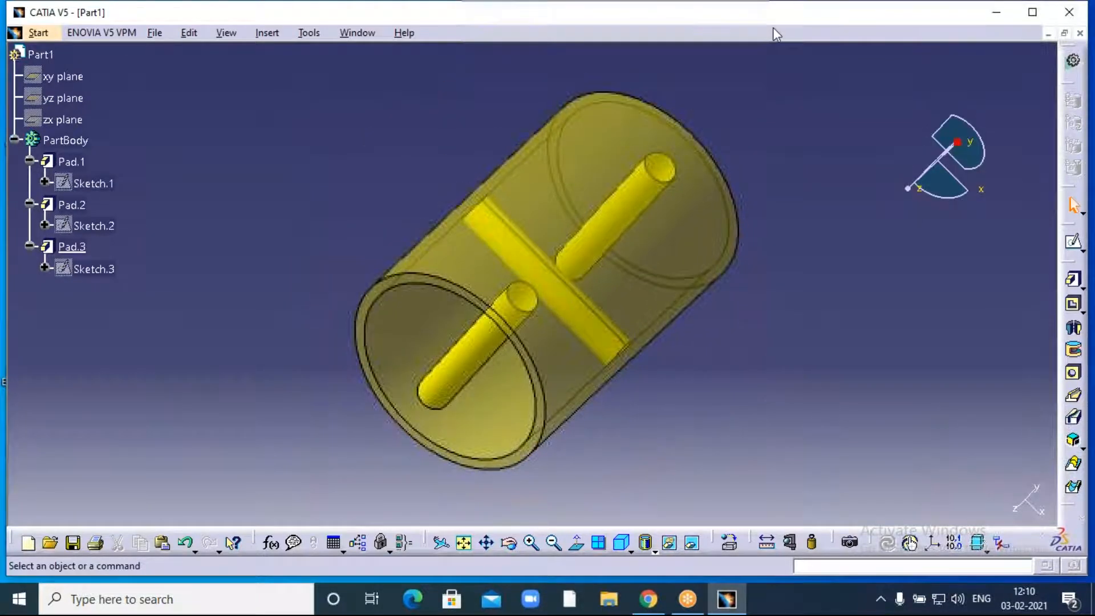
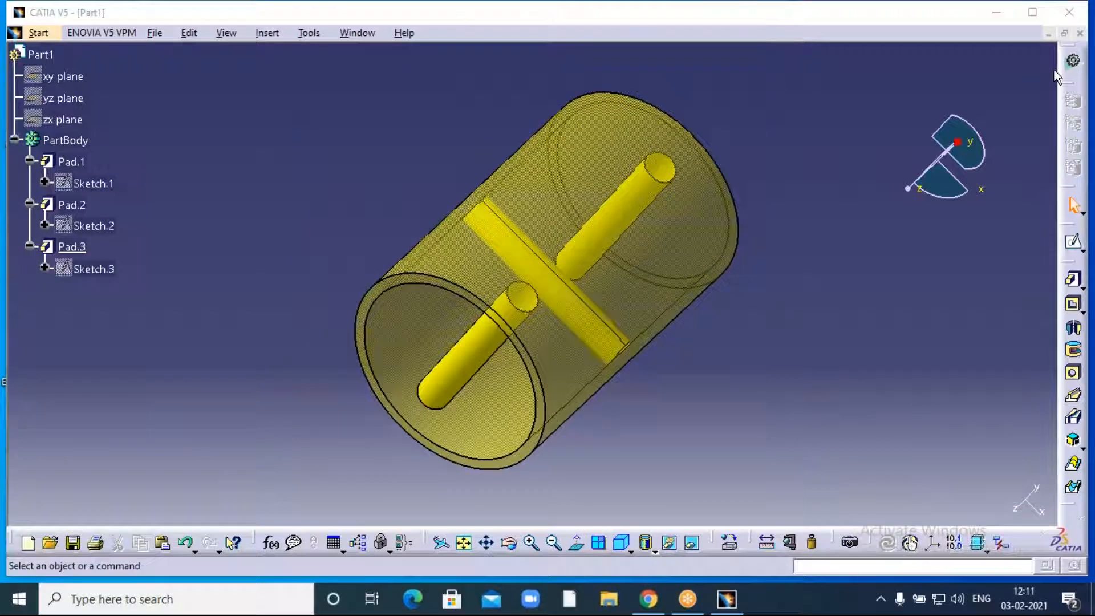
- Close the finished hollow part and create a new Part Design part with the default name Part1
click(1080, 33)
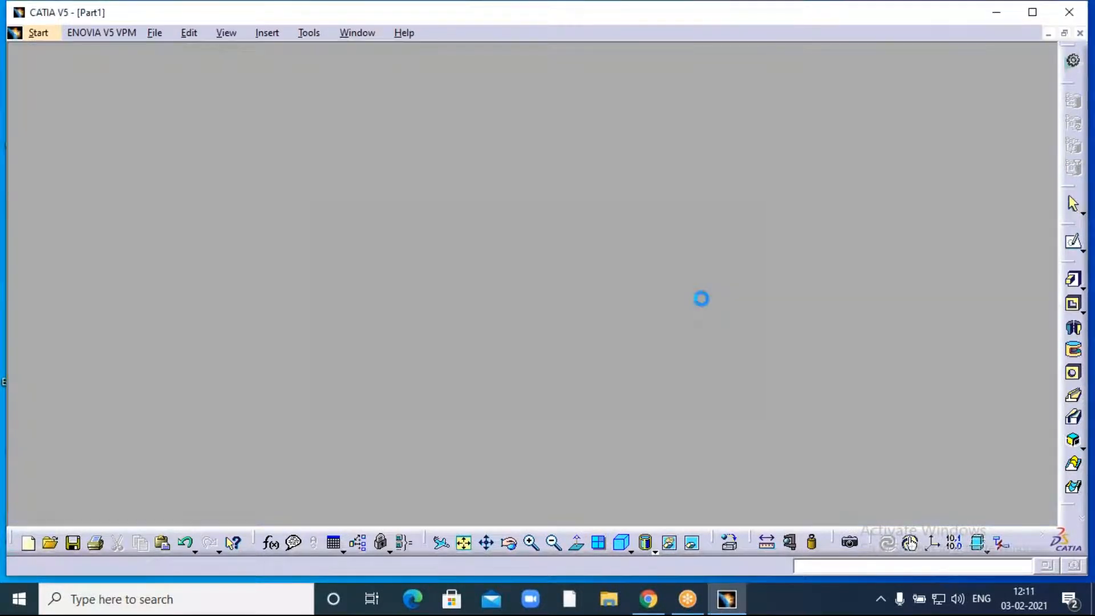
click(22, 32)
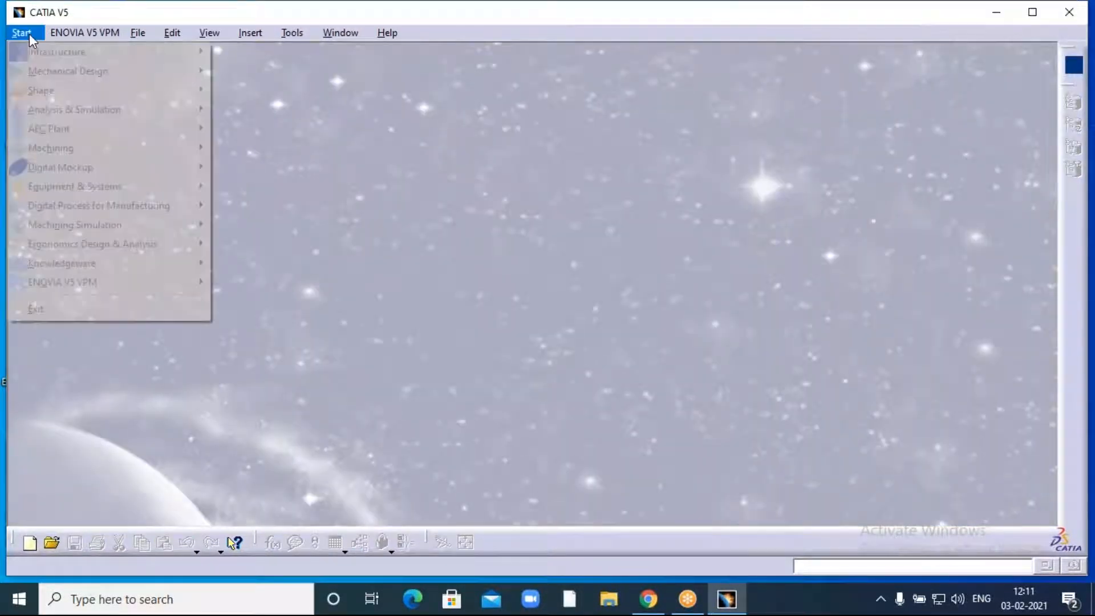
mouse_move(55, 72)
click(250, 71)
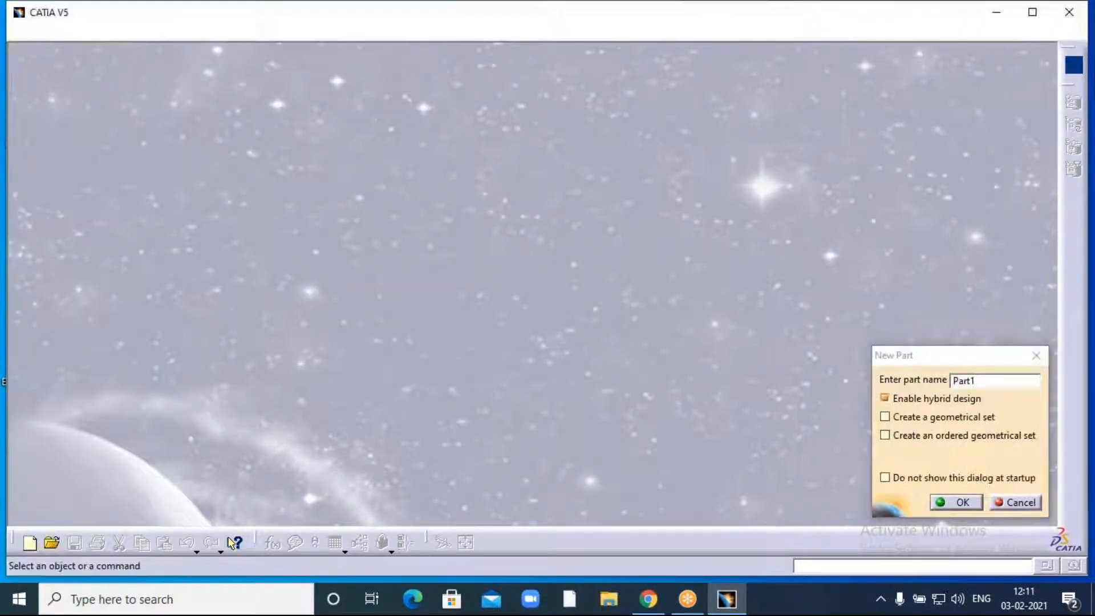
click(953, 501)
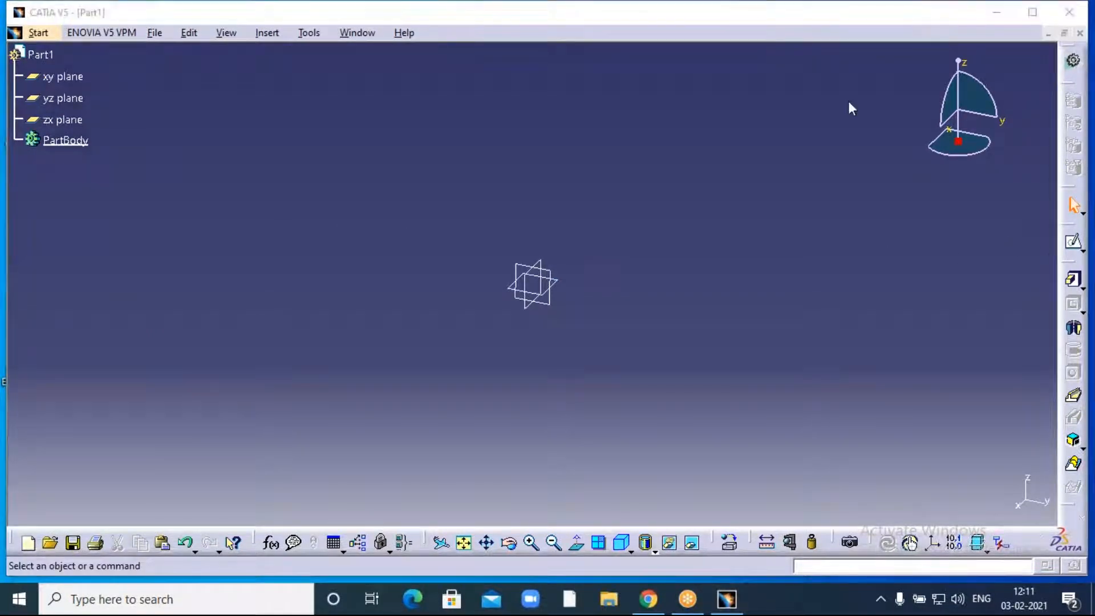
- Open a sketch on the xy plane and start a centred rectangle at the origin
click(70, 80)
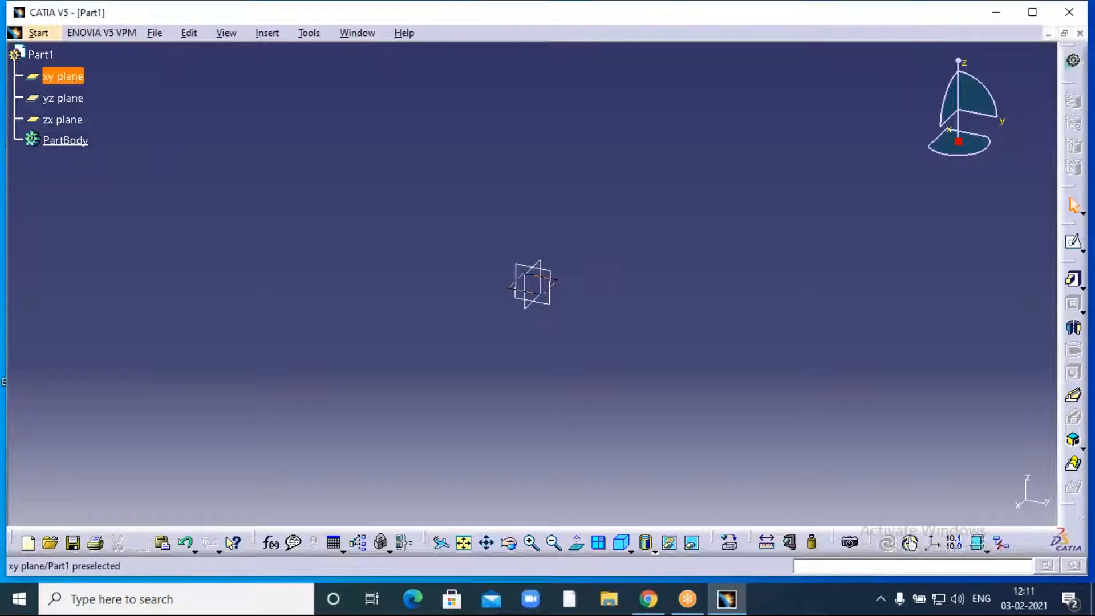
click(1074, 246)
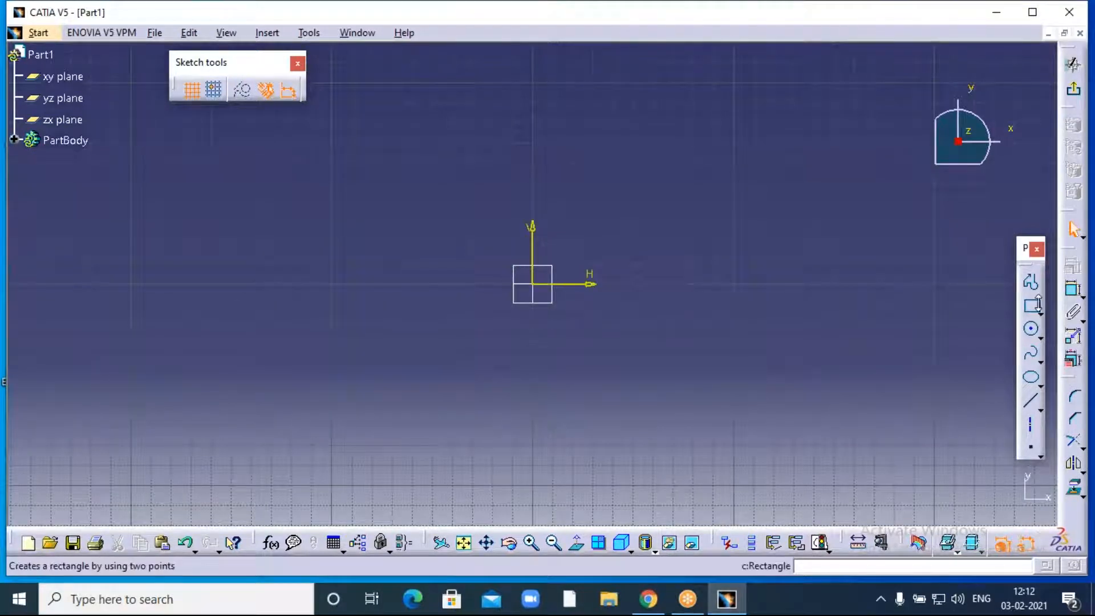
click(1040, 308)
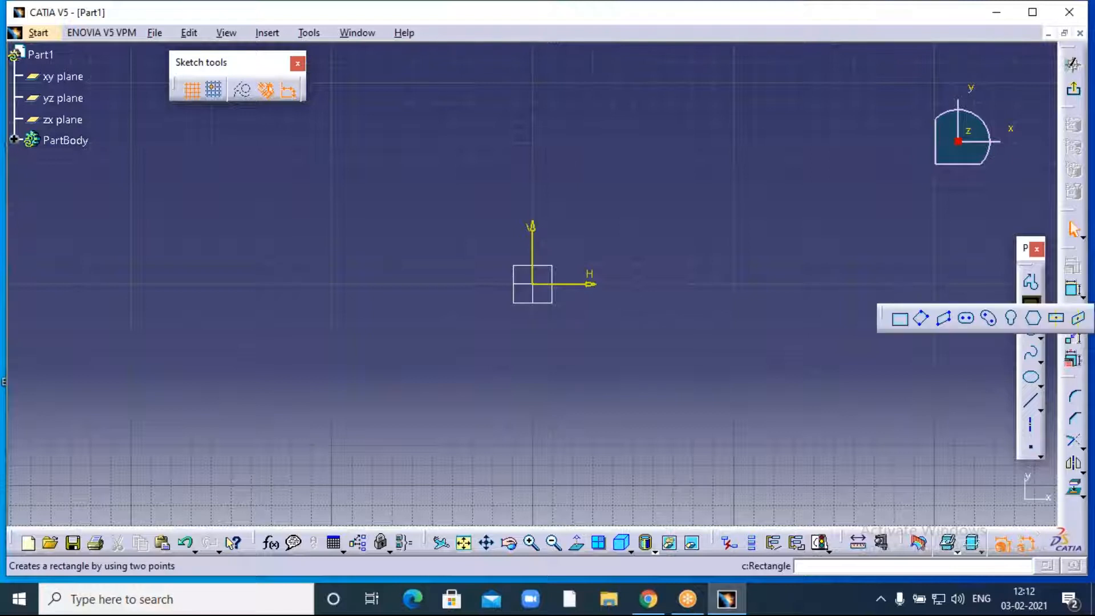
click(1057, 319)
click(540, 288)
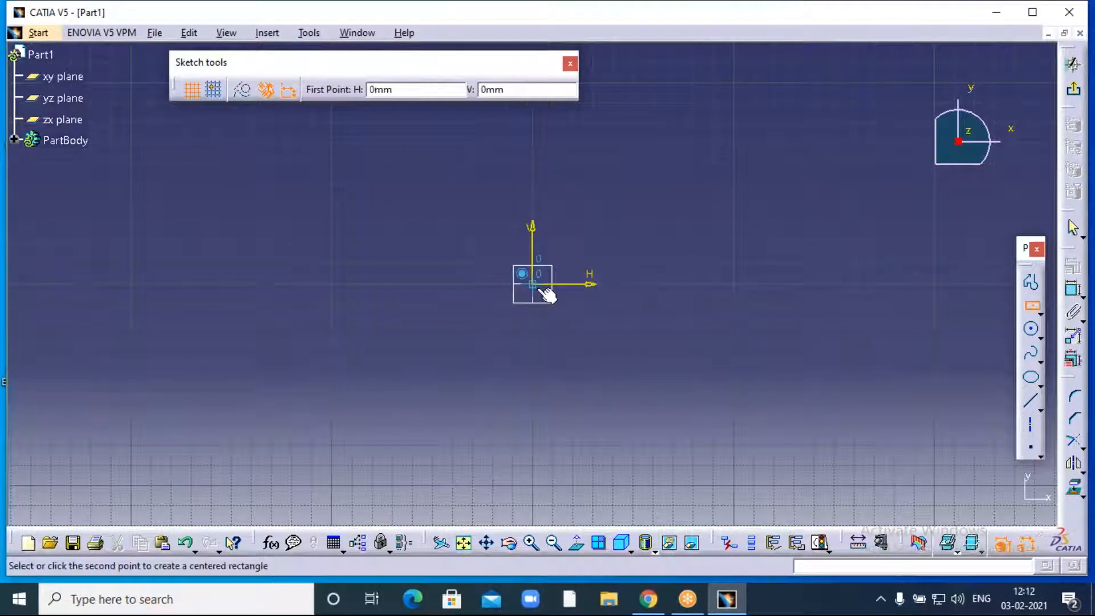
- Finish the centred rectangle and dimension its top edge to 200 mm
click(391, 200)
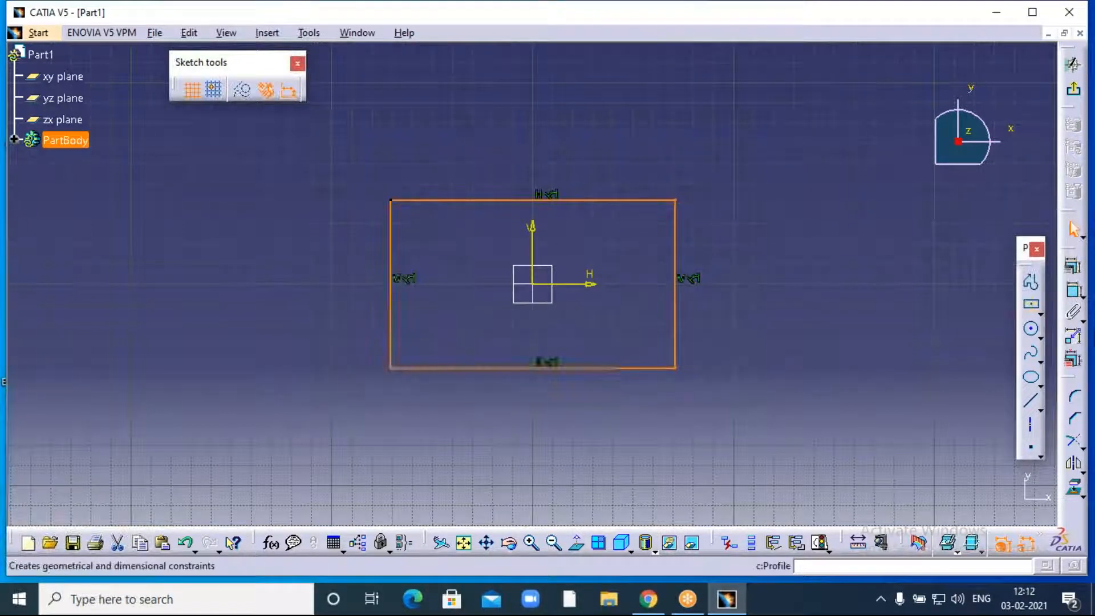
click(1074, 290)
click(593, 199)
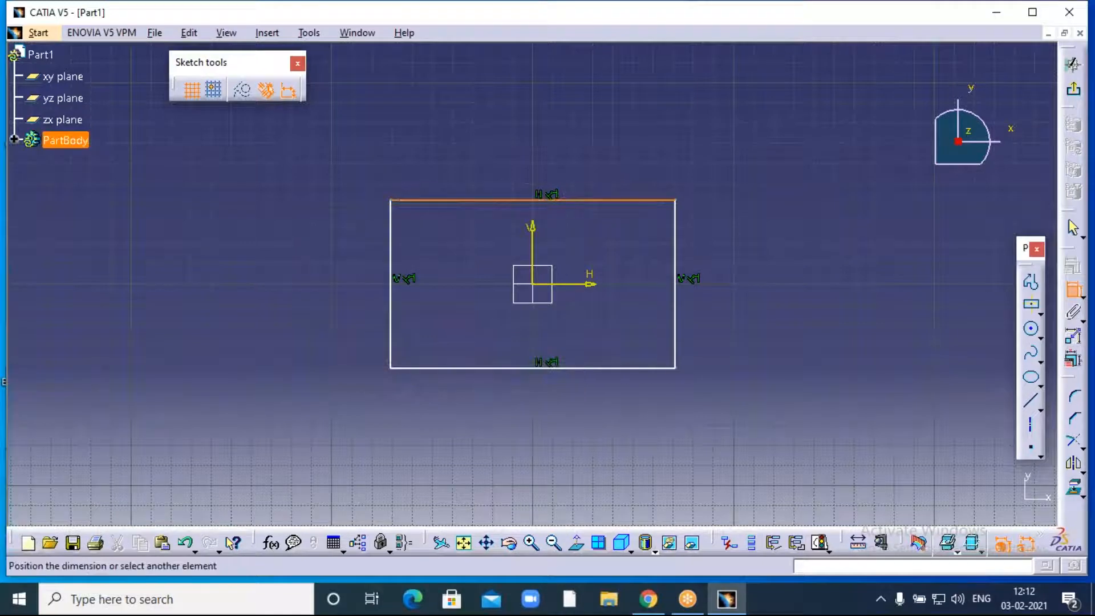
click(545, 158)
double_click(545, 155)
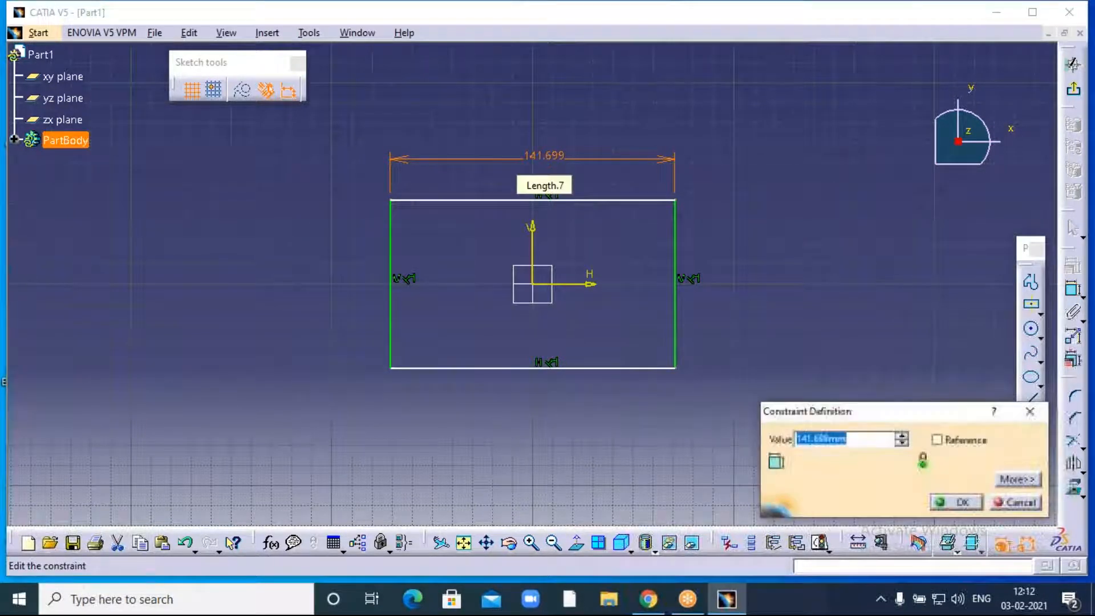
text(200)
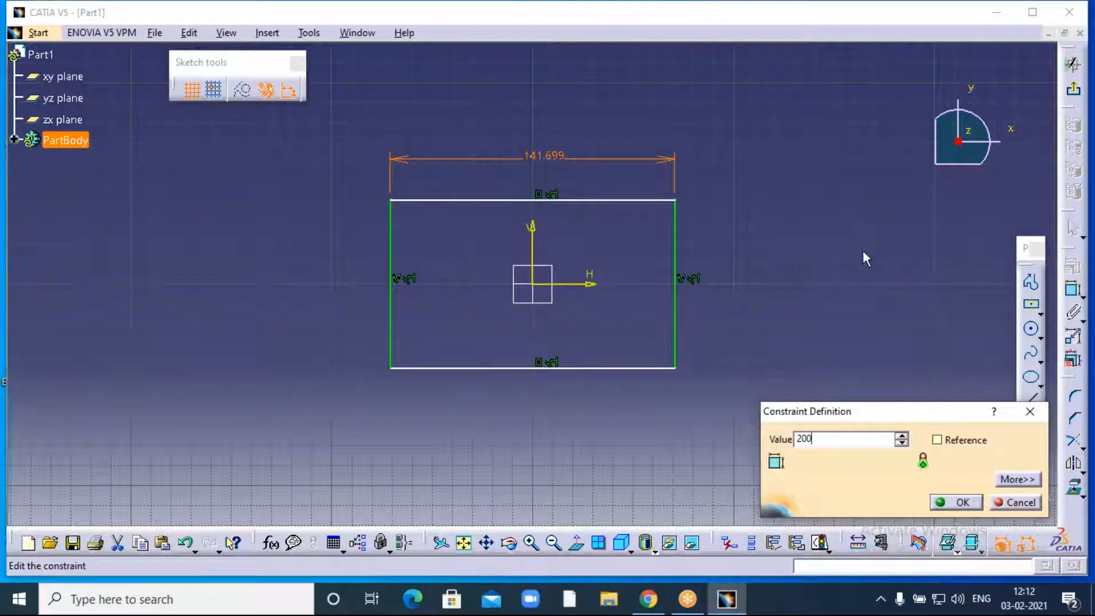
key(Return)
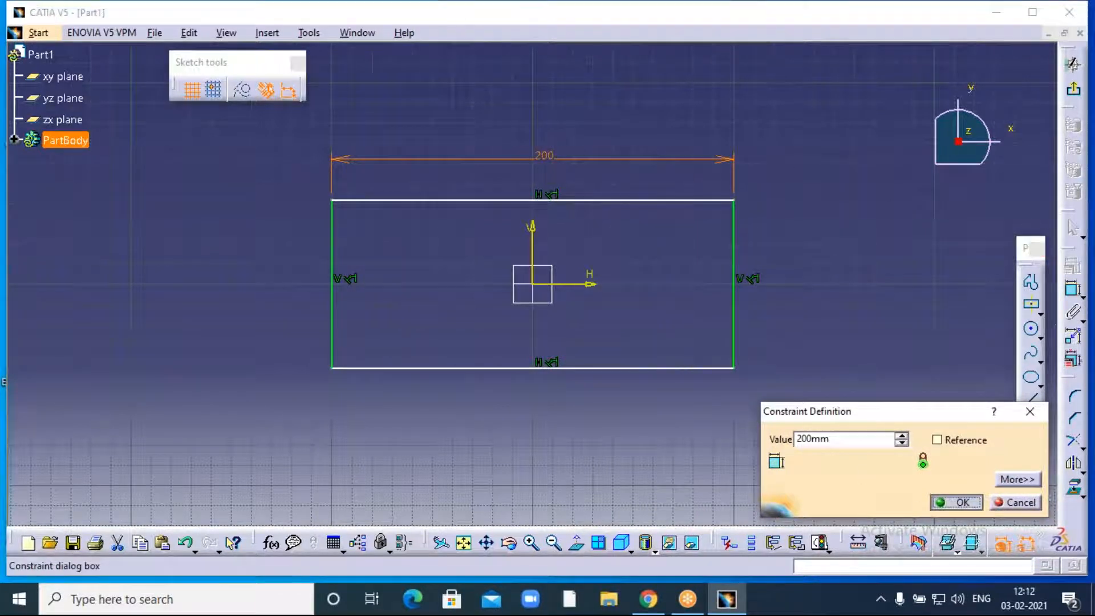
key(Return)
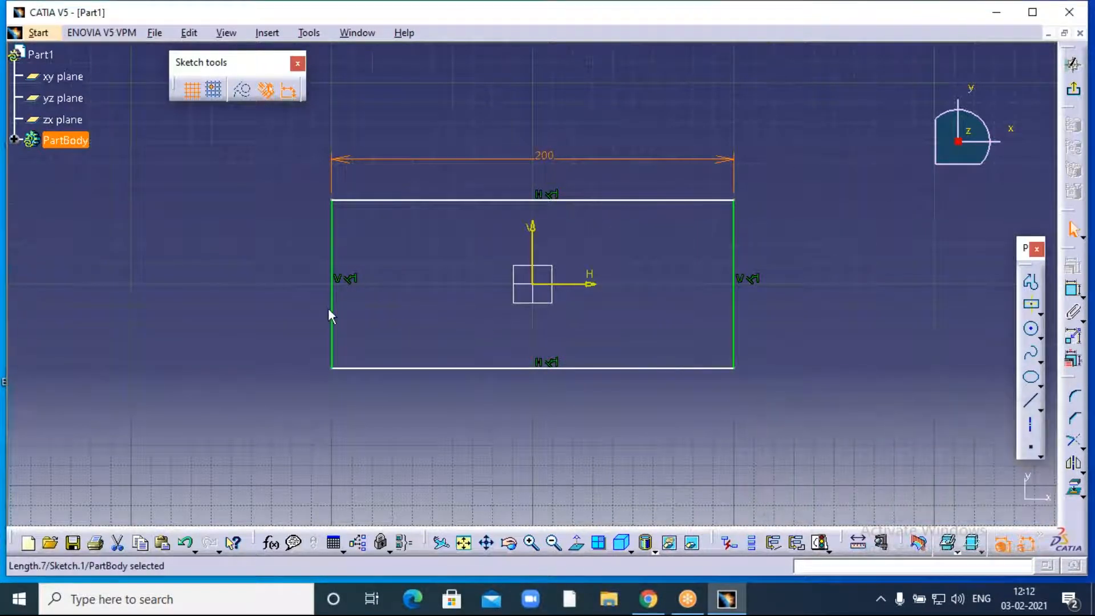
- Dimension the rectangle's left edge to a 100 mm height and recentre the view
click(330, 316)
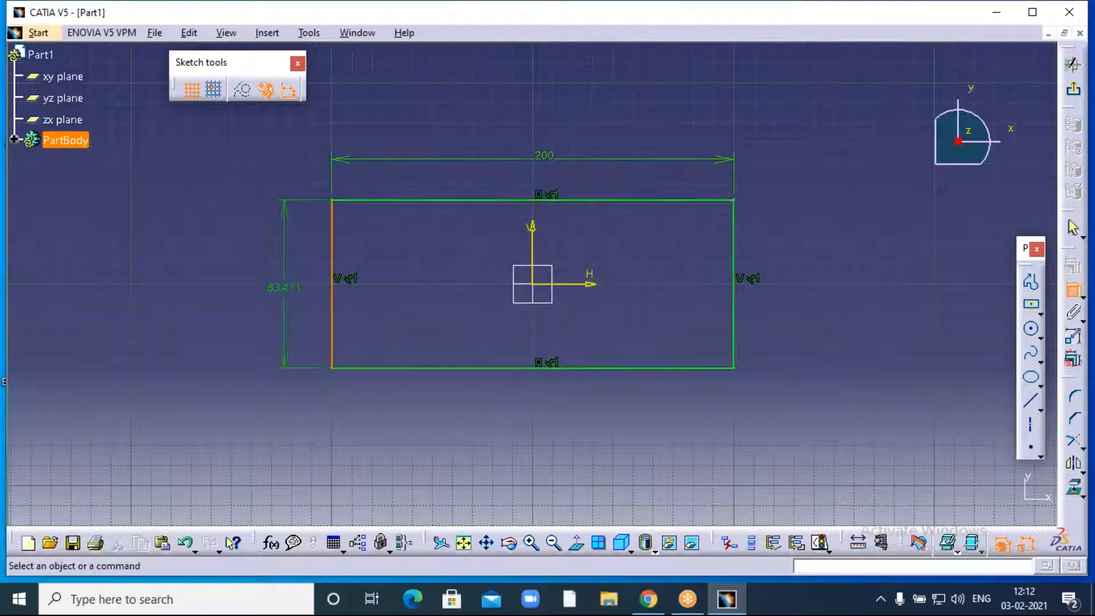
double_click(281, 286)
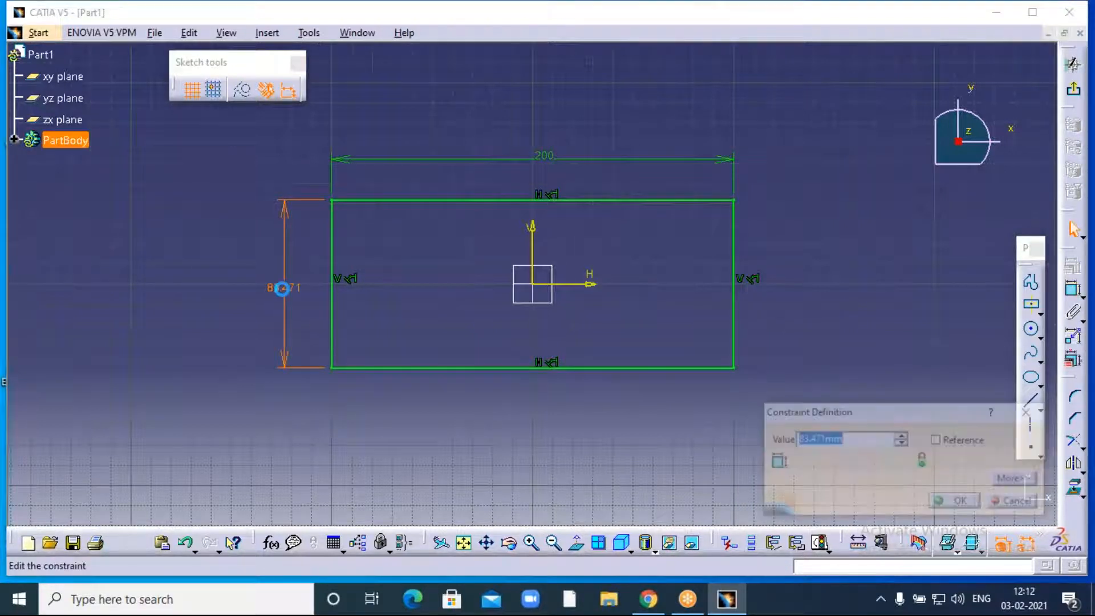
text(100)
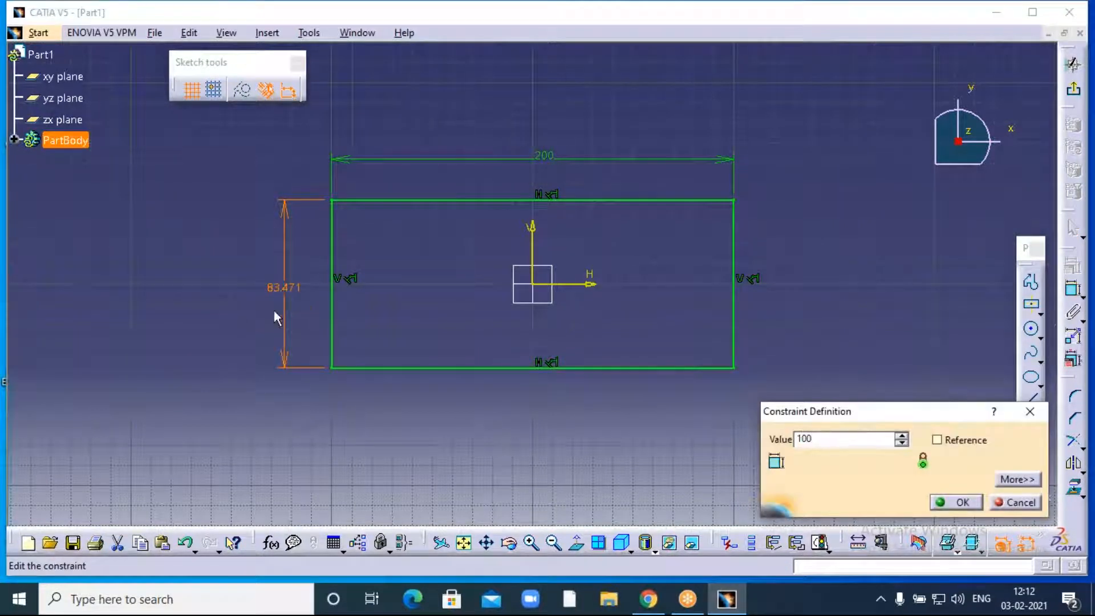
click(958, 503)
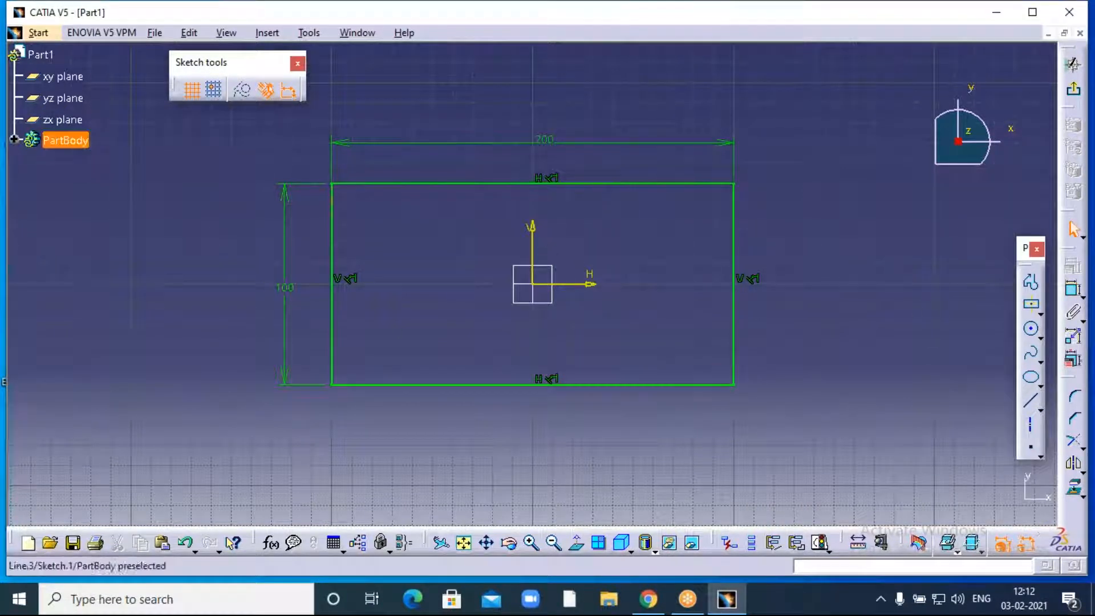
middle_drag(388, 270, 404, 321)
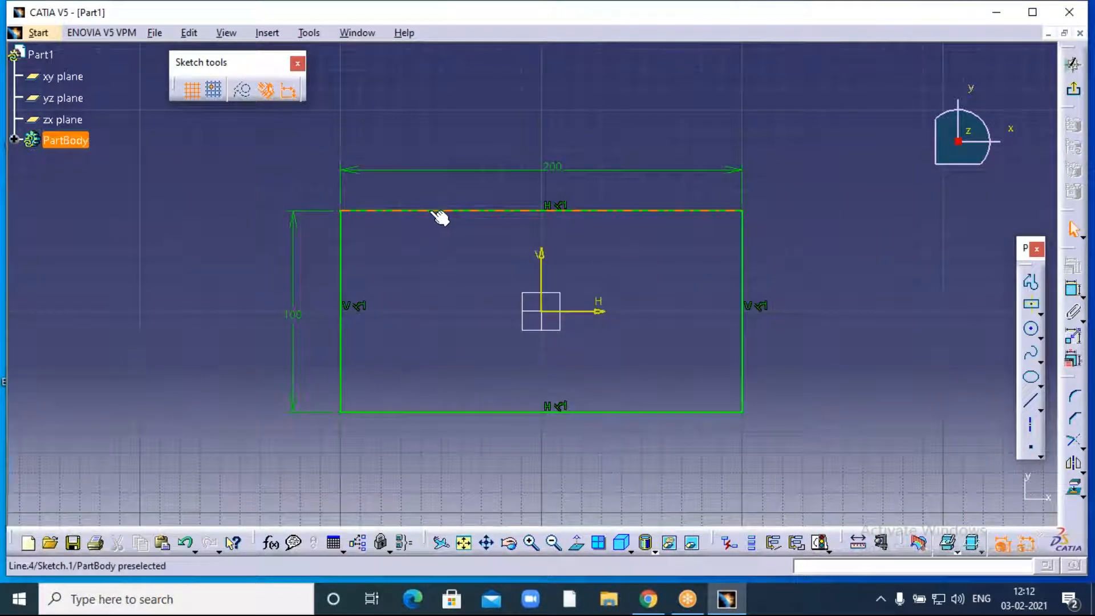
- Draw a second centred rectangle at the origin, its corner just inside the outer outline
click(1033, 311)
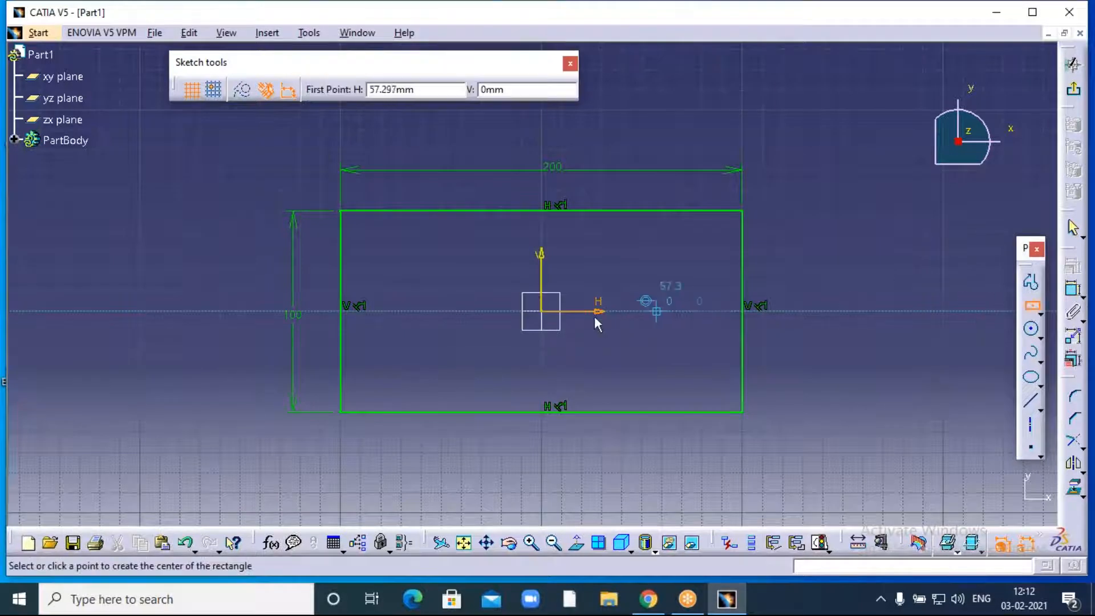
click(542, 310)
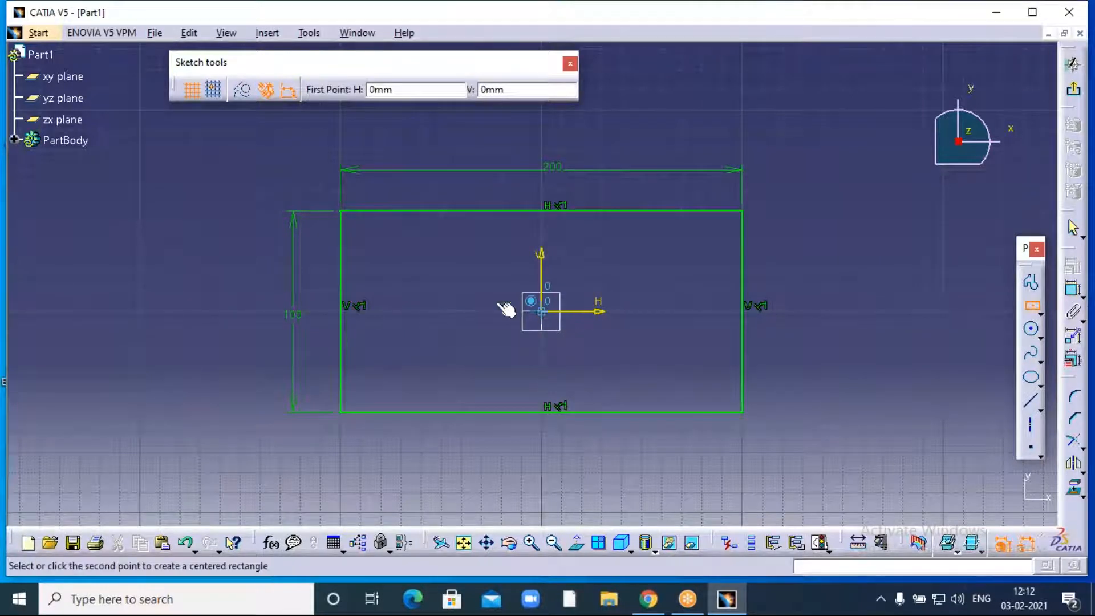
click(355, 221)
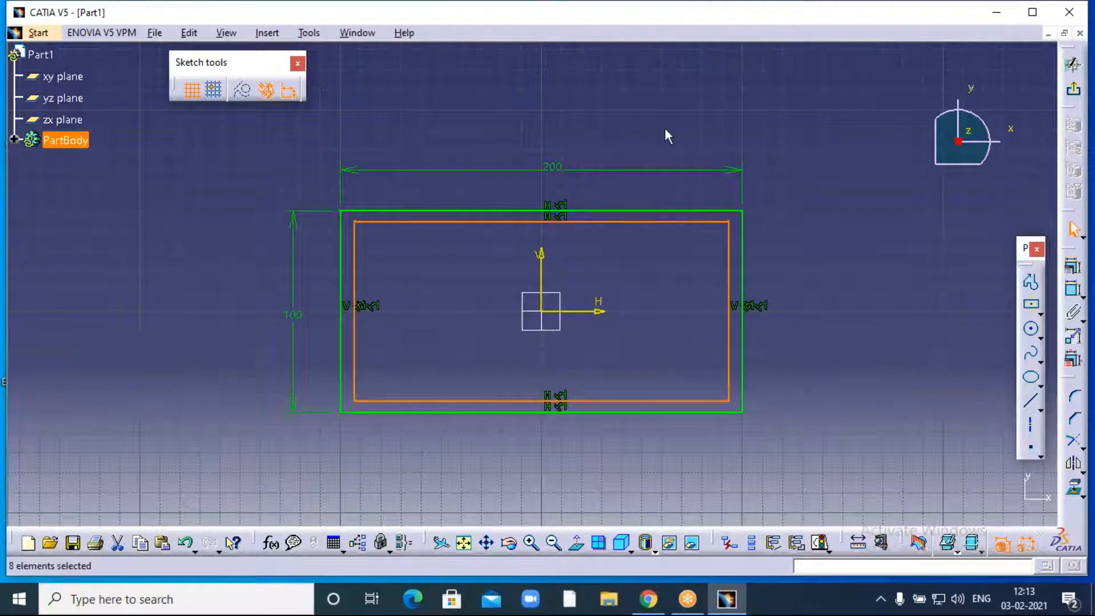
- Dimension the inner rectangle's top edge to 190 mm wide
click(1072, 291)
click(497, 224)
click(510, 114)
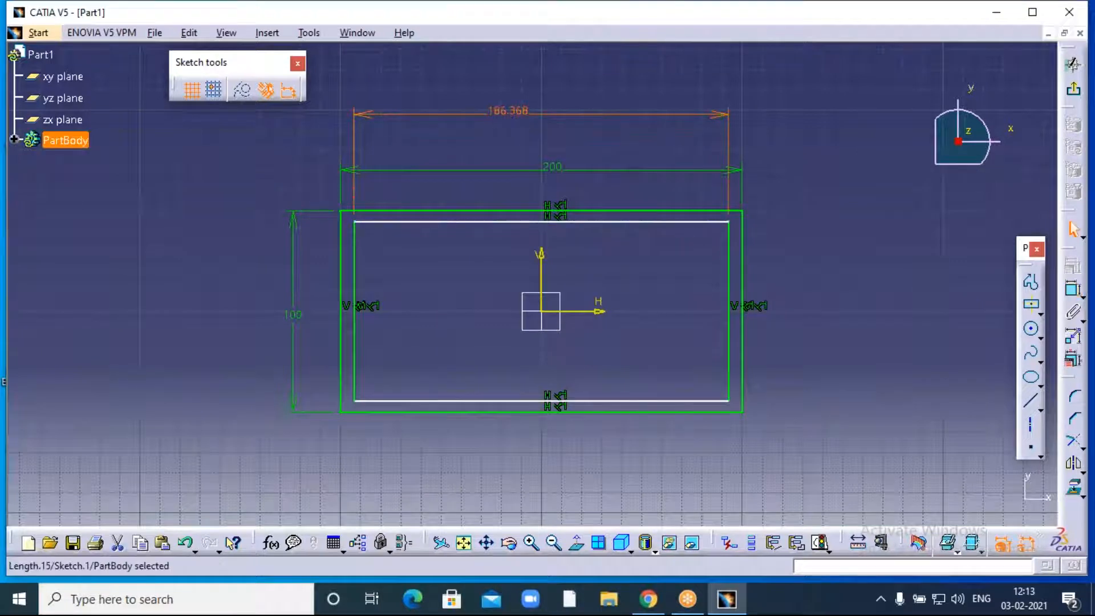
double_click(508, 112)
text(190)
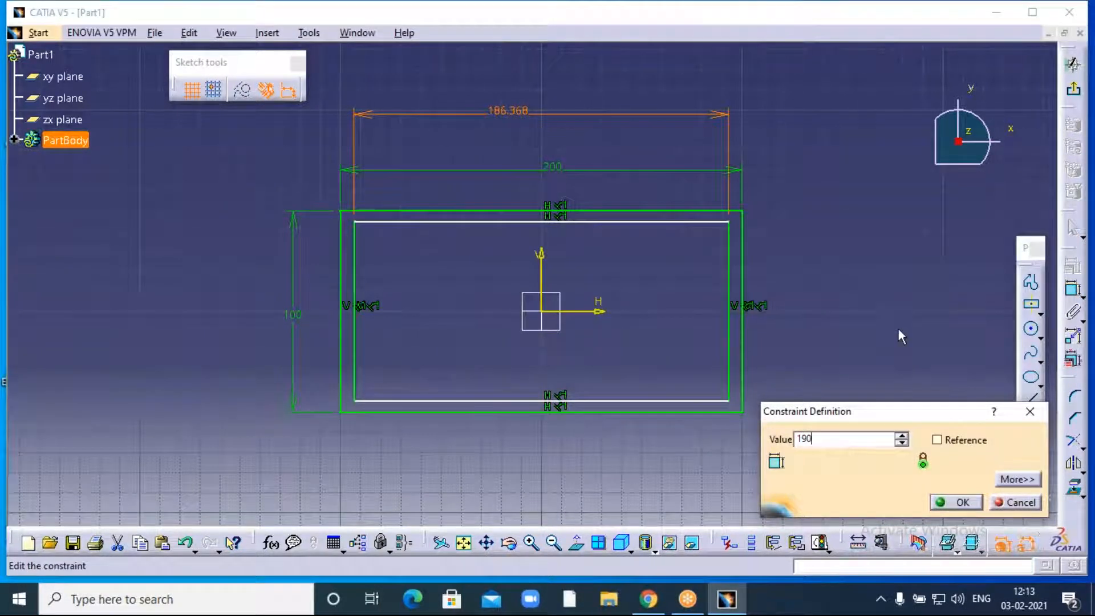
click(897, 321)
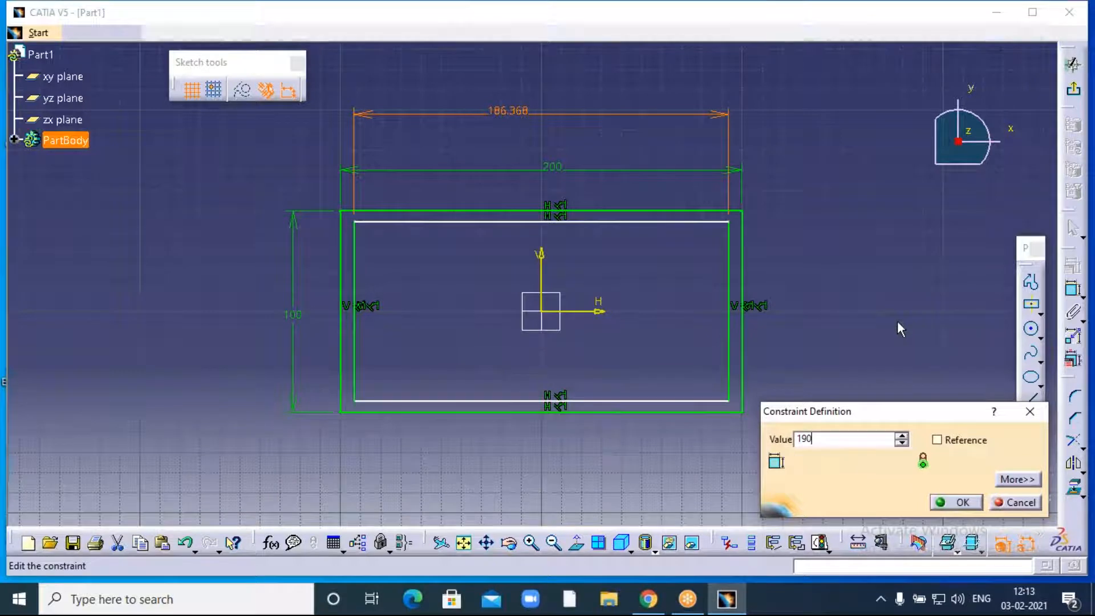
click(958, 502)
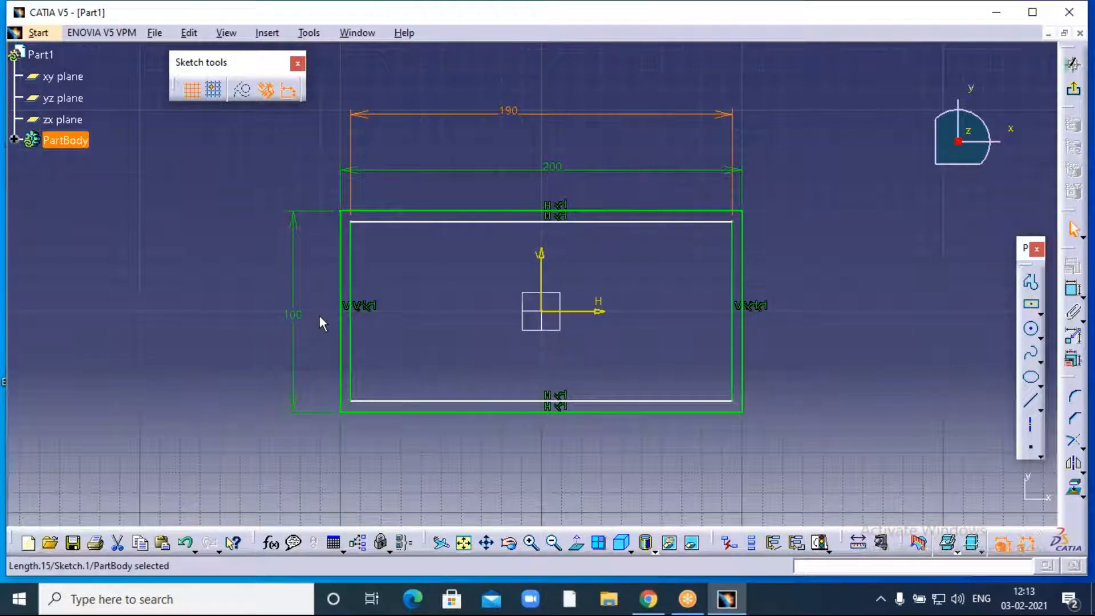
- Dimension the inner rectangle's right edge to 90 mm tall, leaving a 5 mm wall
click(1074, 291)
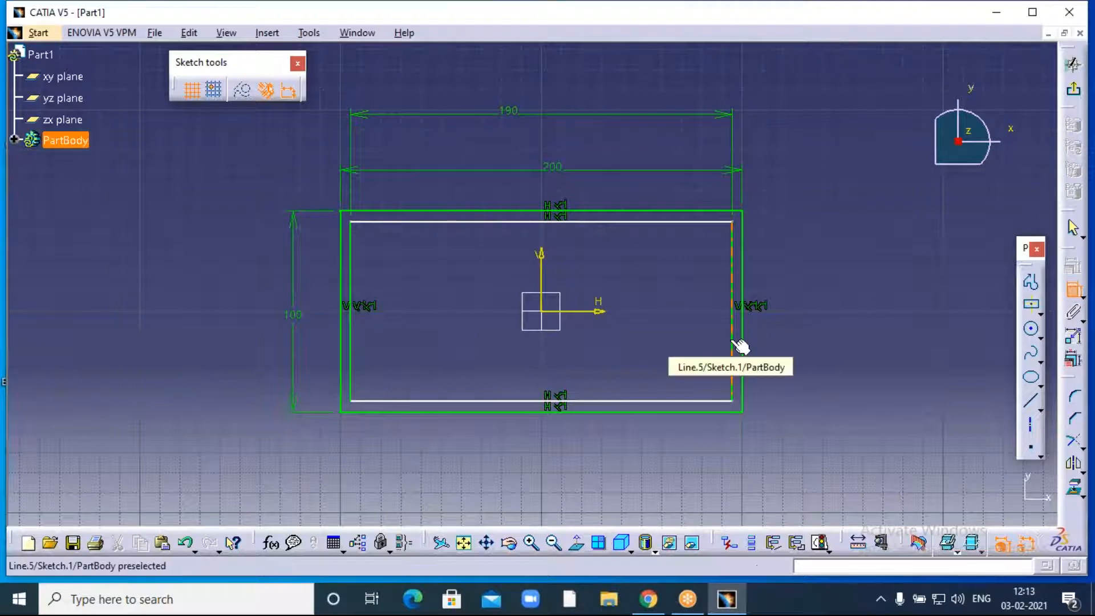
click(733, 342)
click(833, 330)
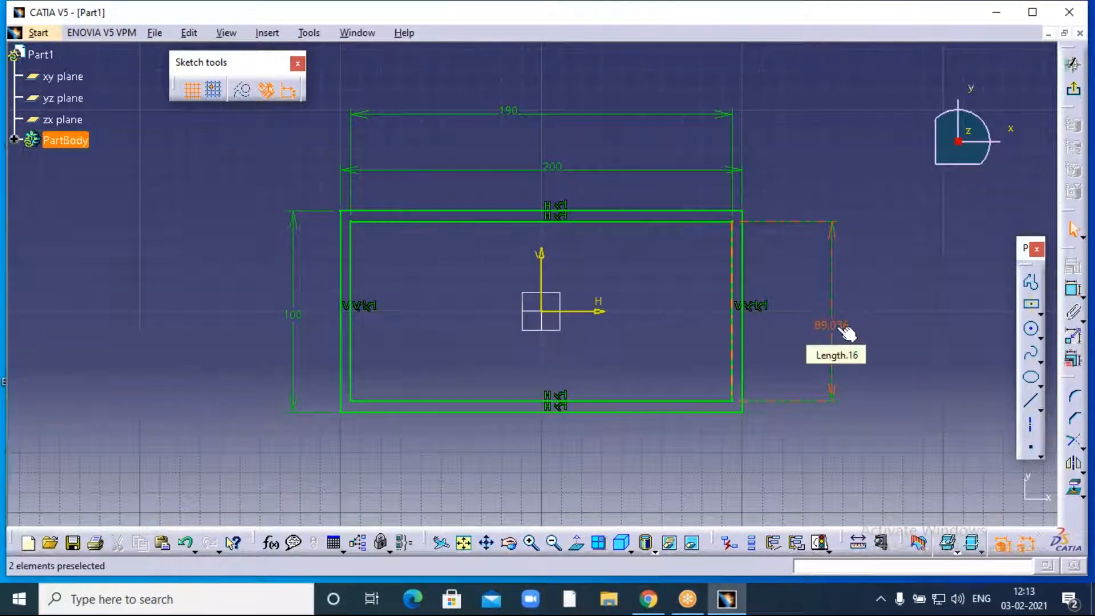
double_click(834, 326)
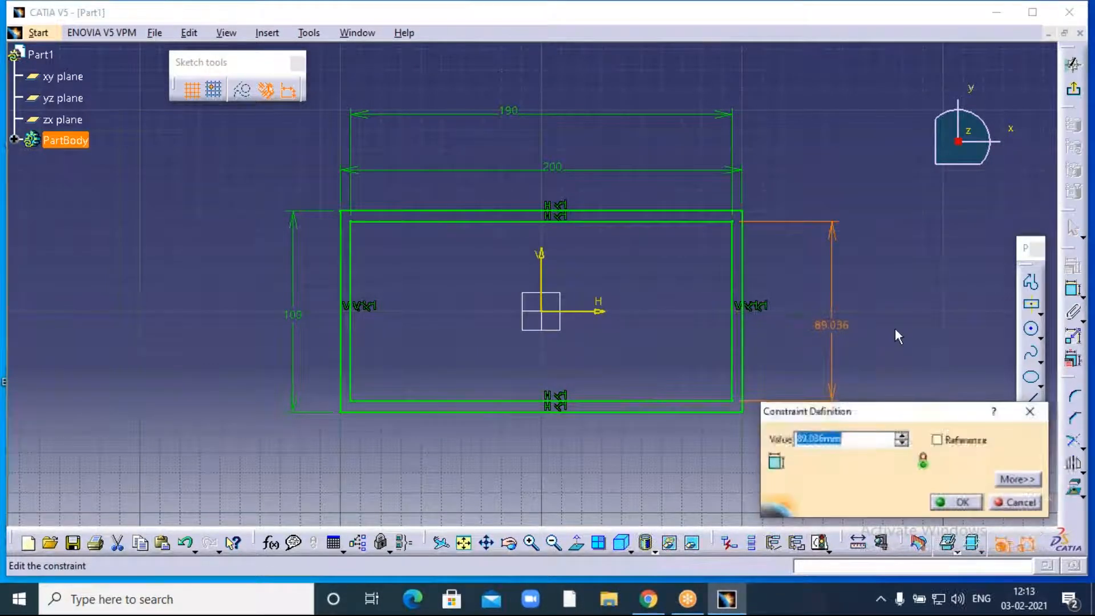
text(90)
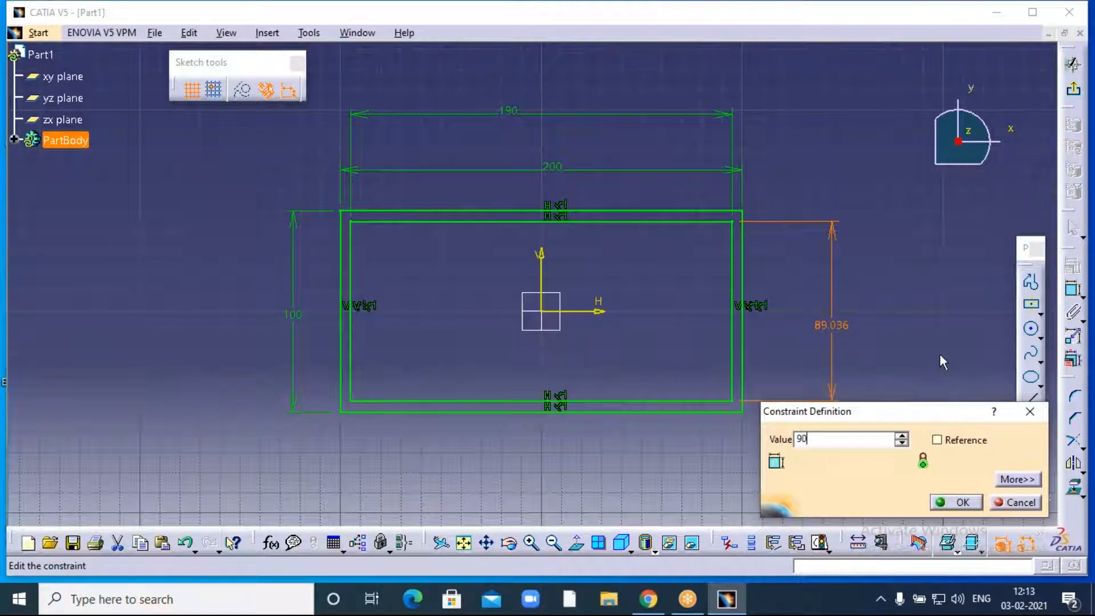
key(Return)
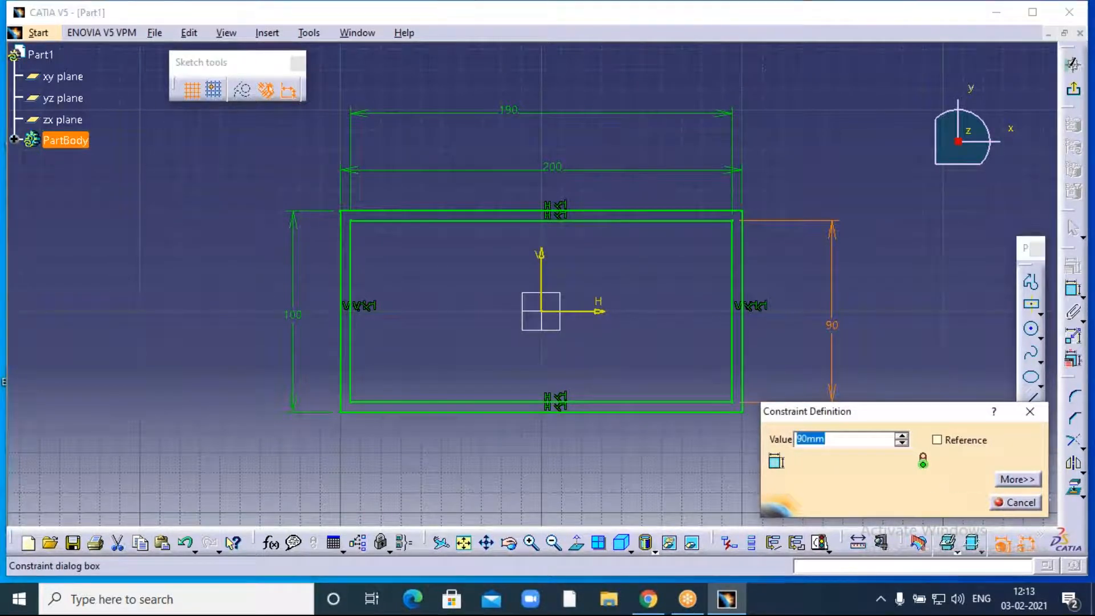
click(956, 501)
click(920, 394)
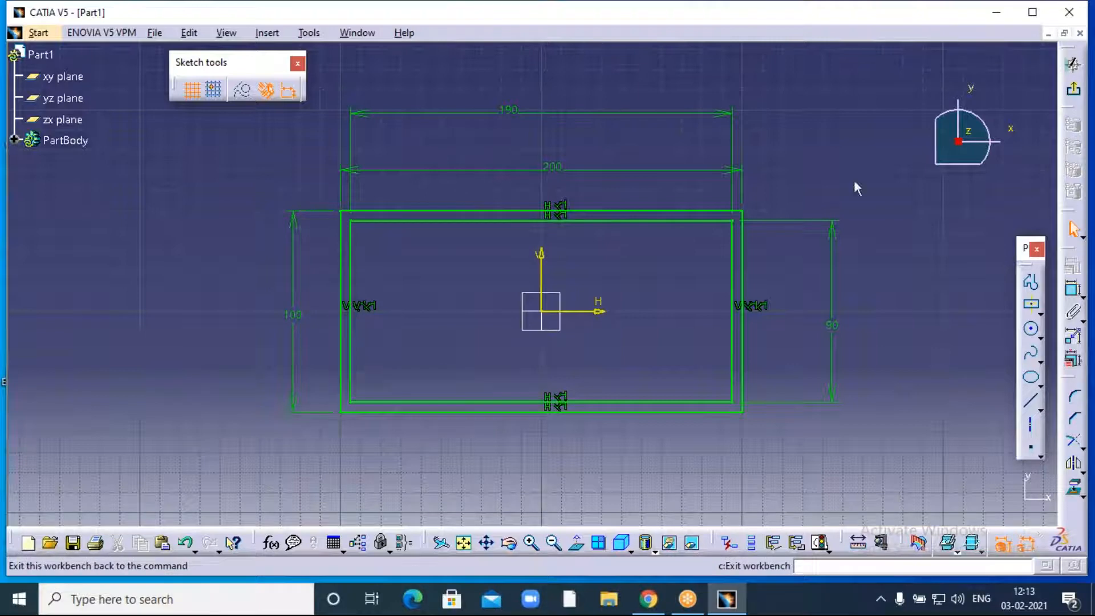
- Exit the sketch and pad the two-rectangle profile 50 mm upward into a hollow box
click(1074, 92)
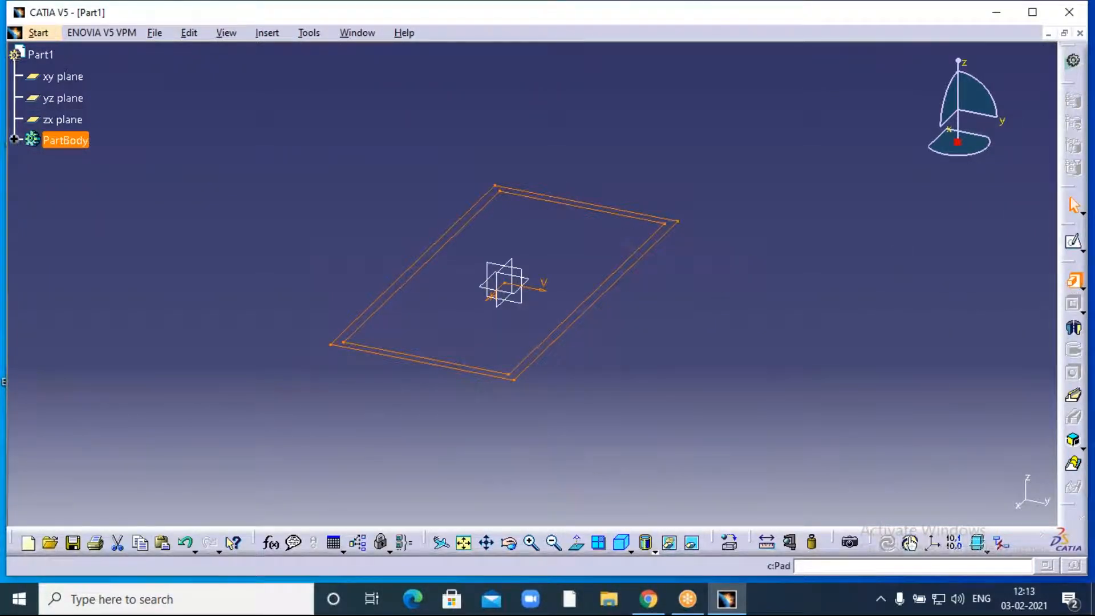
click(1072, 279)
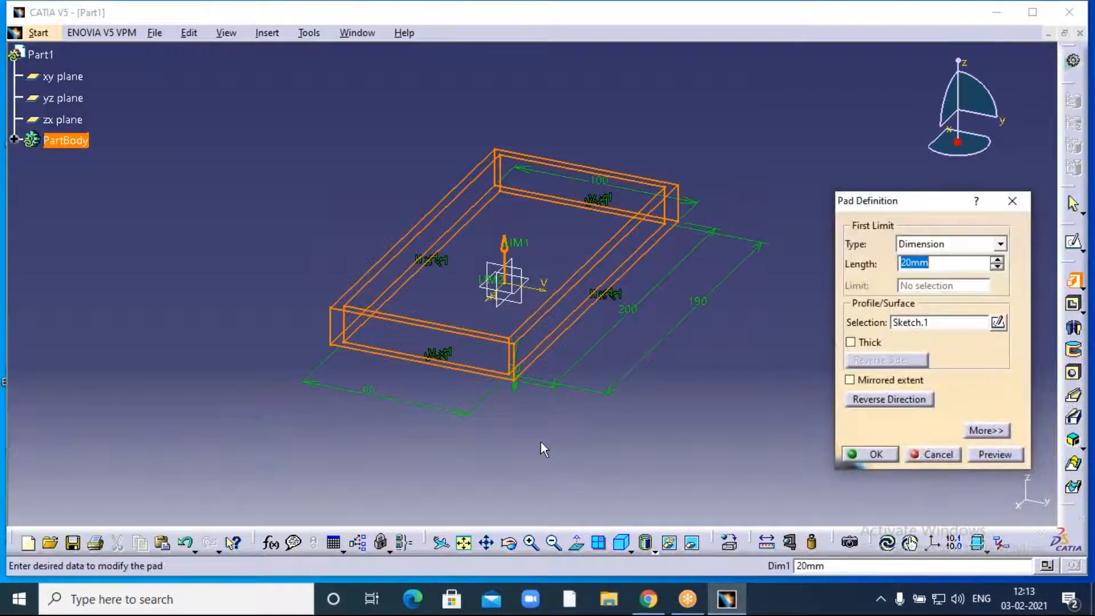
middle_drag(543, 449, 472, 402)
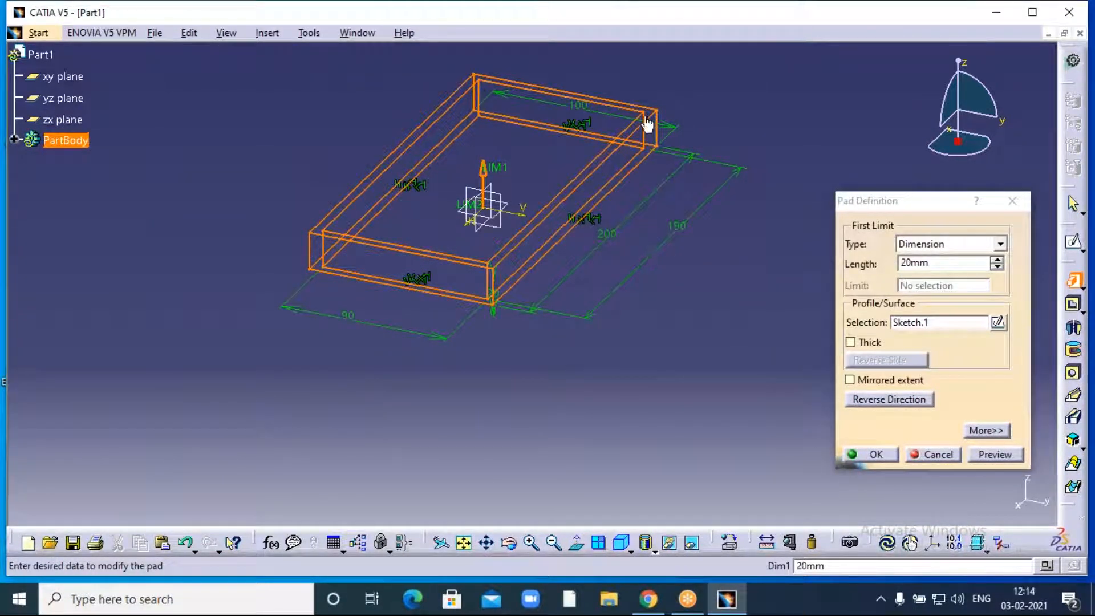
click(998, 260)
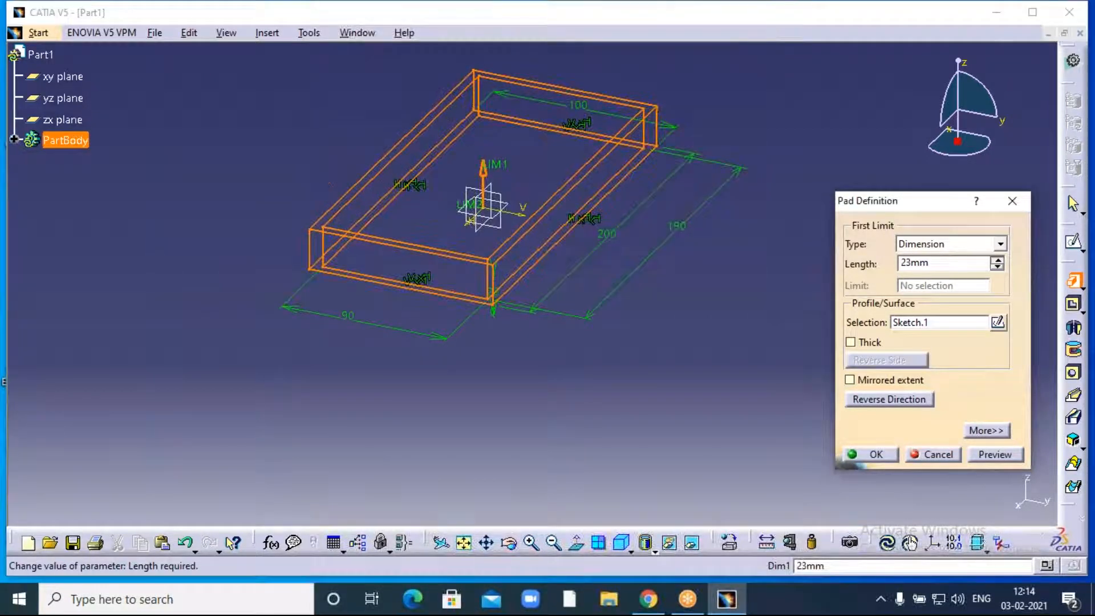
click(997, 261)
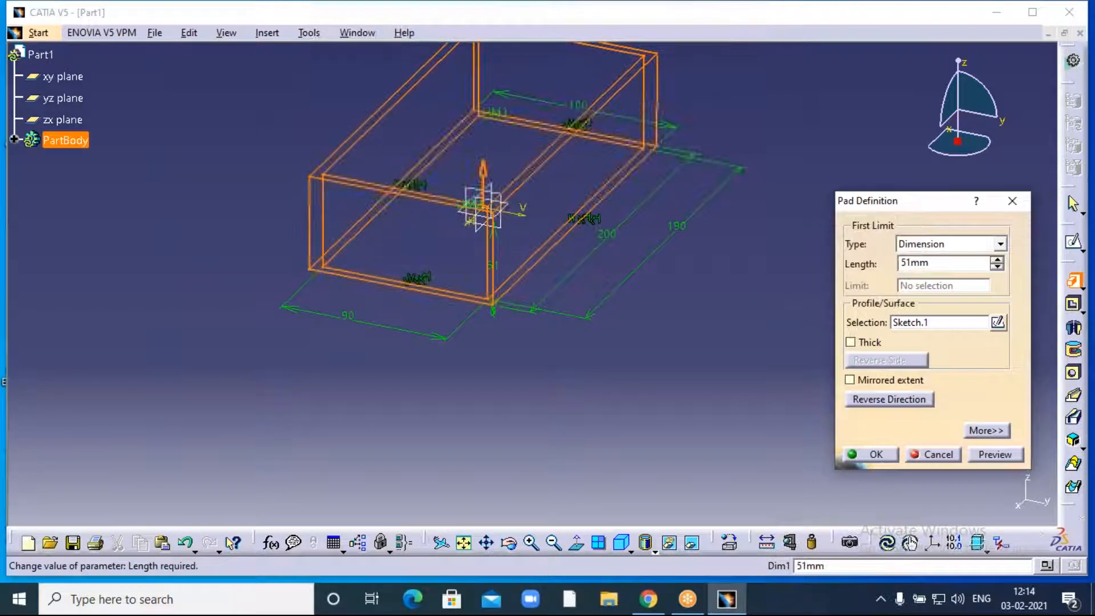
middle_drag(779, 318, 773, 387)
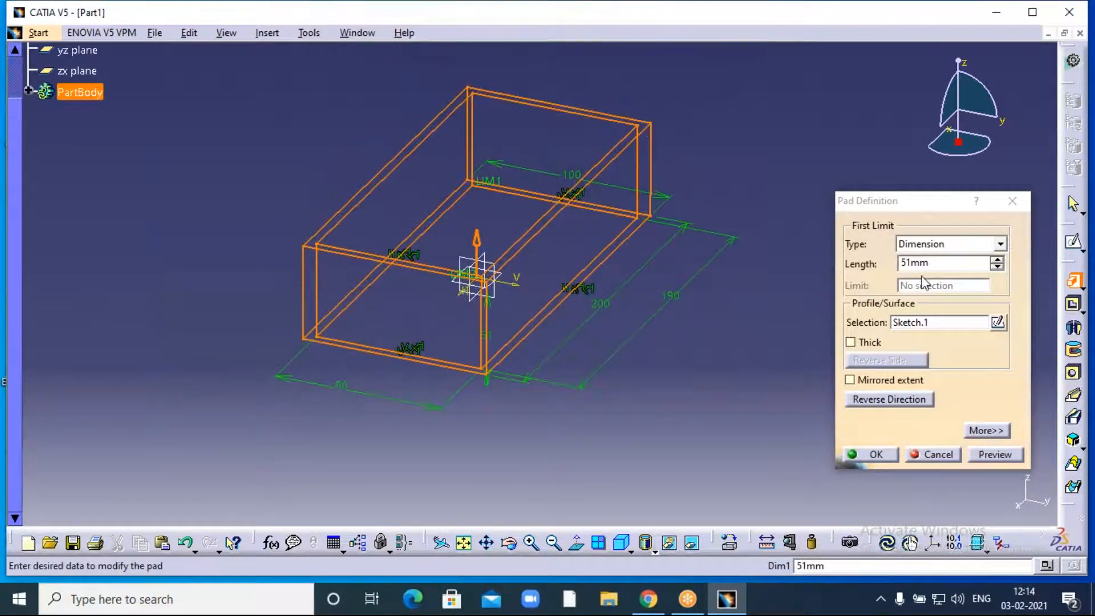
drag(934, 262, 873, 284)
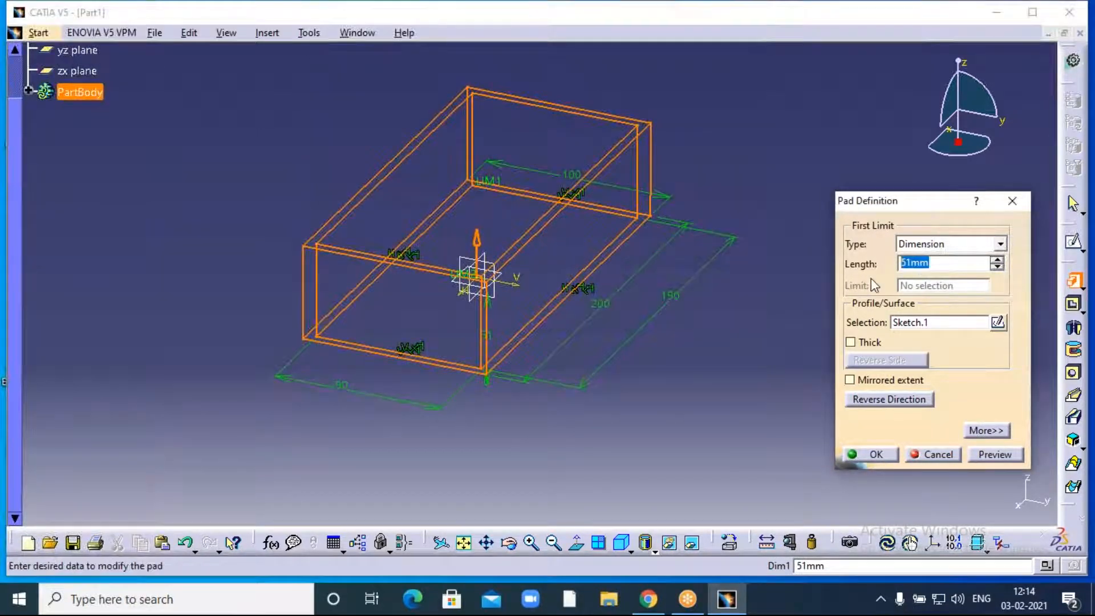
text(50)
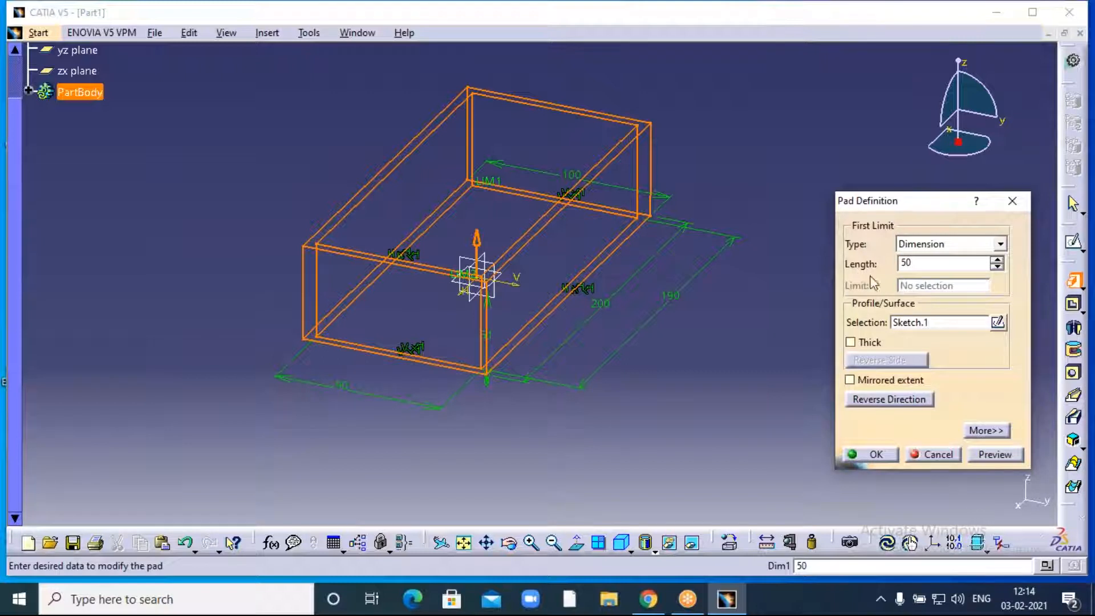
click(762, 367)
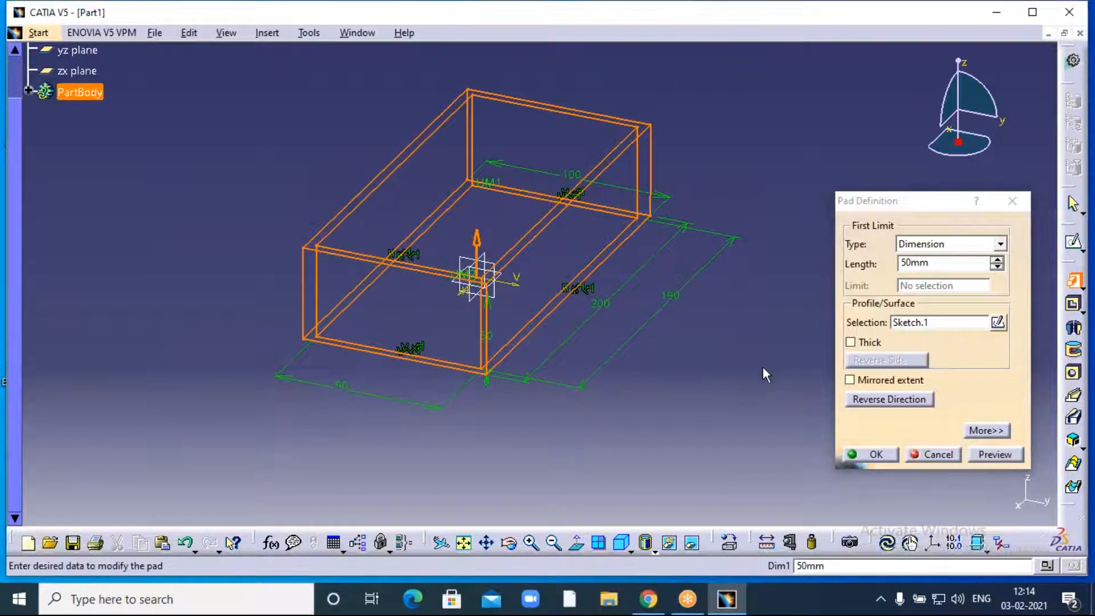
click(874, 399)
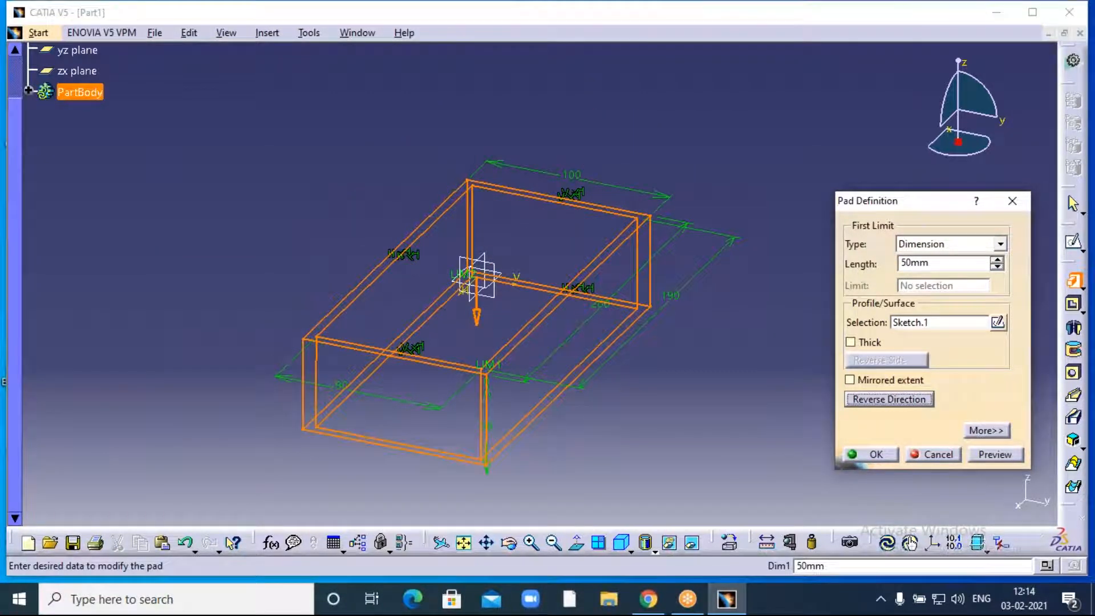
click(874, 399)
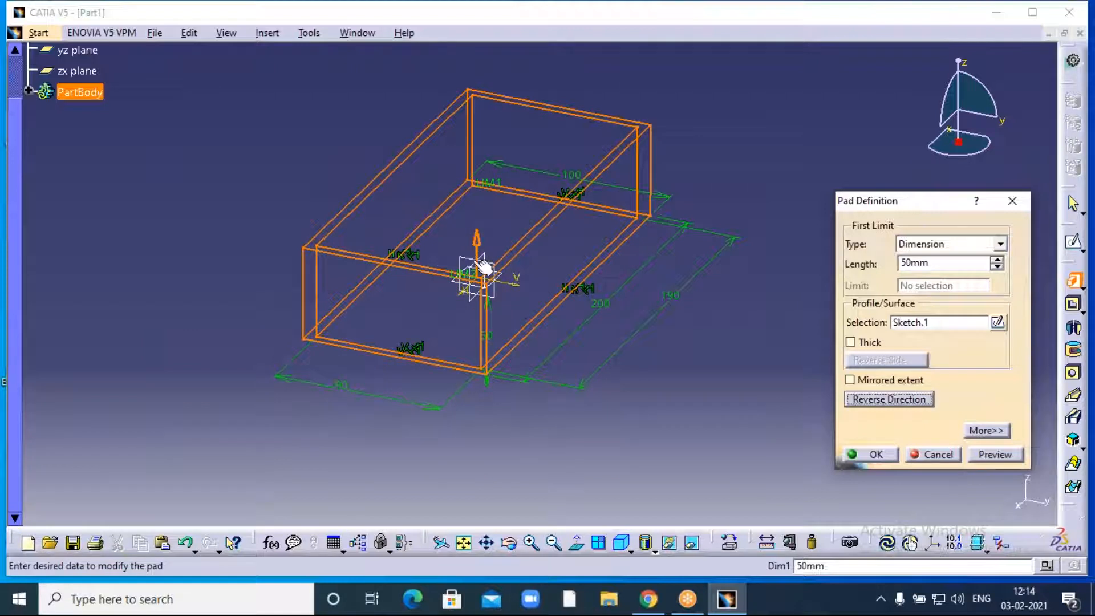
click(876, 455)
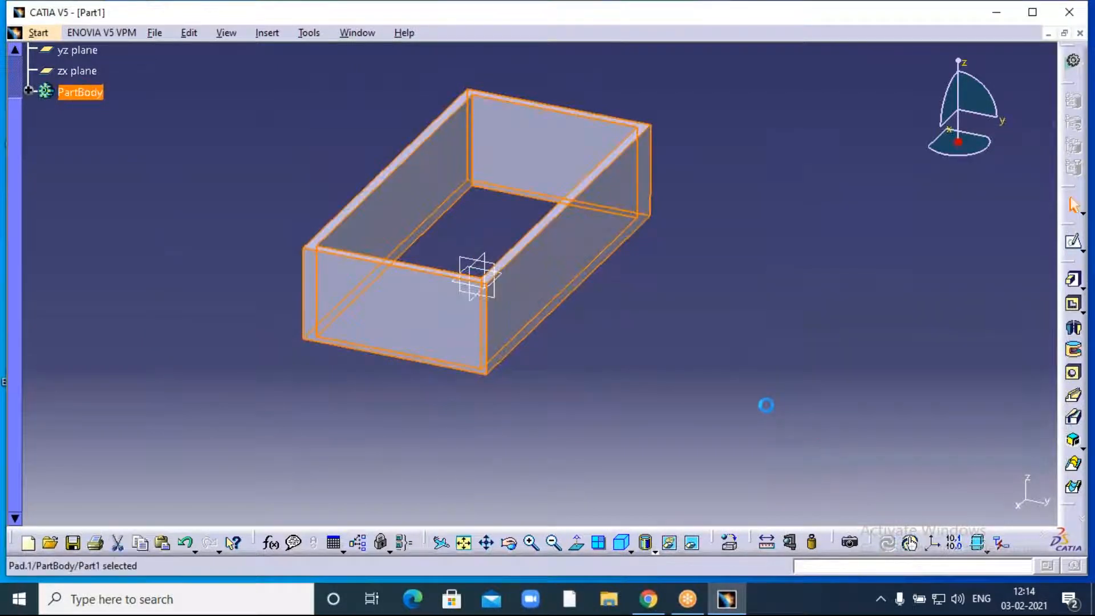
- Reorient the view of the hollow box and select the zx plane as sketch support
middle_drag(682, 296, 721, 341)
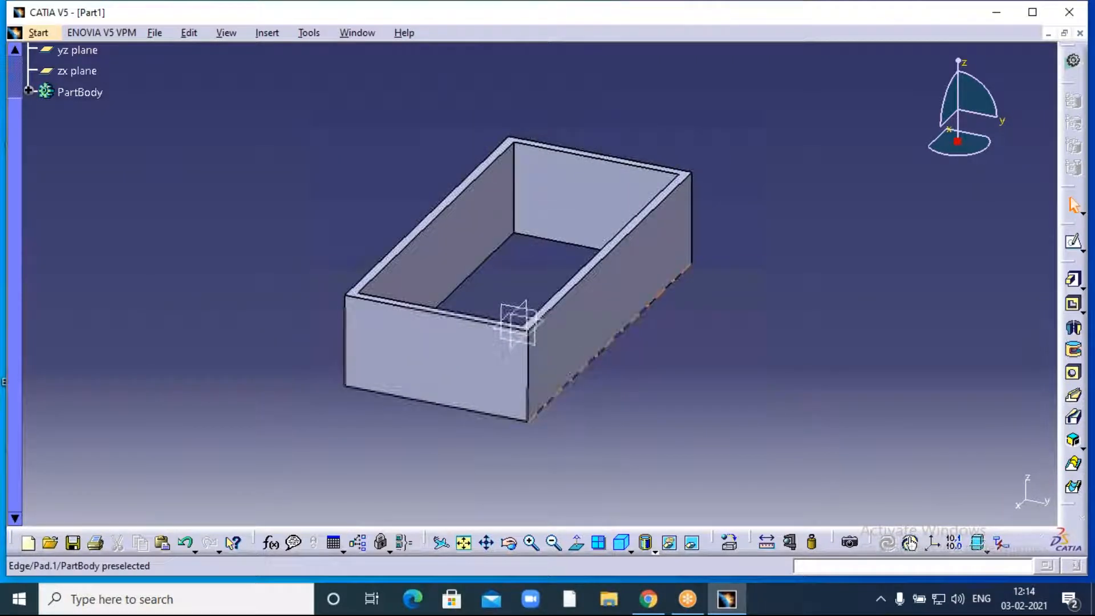
click(509, 543)
drag(322, 228, 370, 200)
middle_drag(731, 205, 766, 221)
click(509, 269)
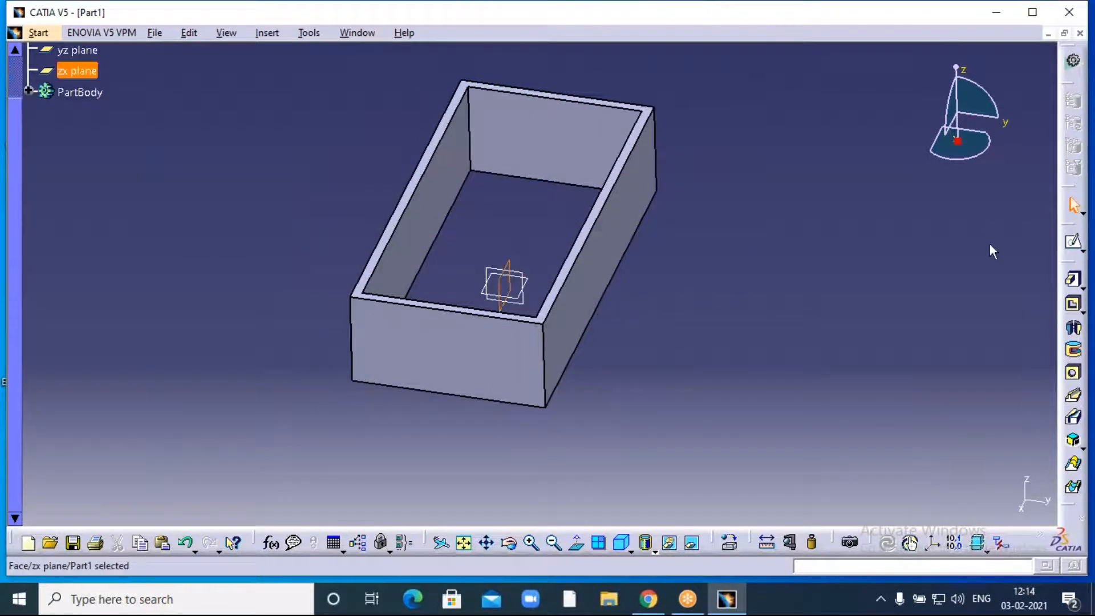
- On the zx plane, sketch a thin centred rectangle above the origin and exit the sketch
click(1074, 244)
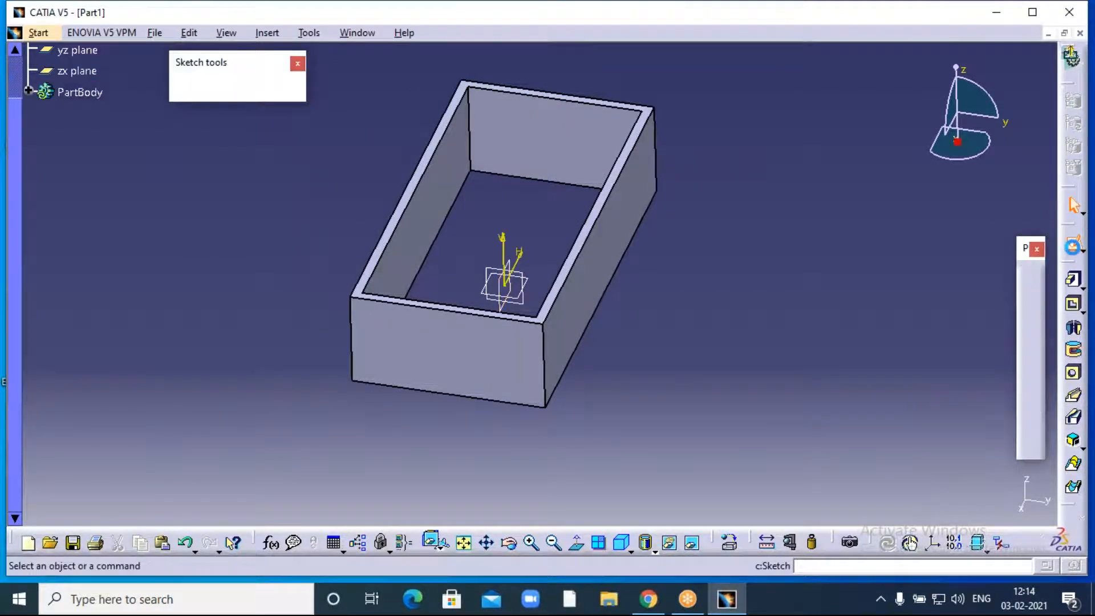
middle_drag(533, 283, 617, 342)
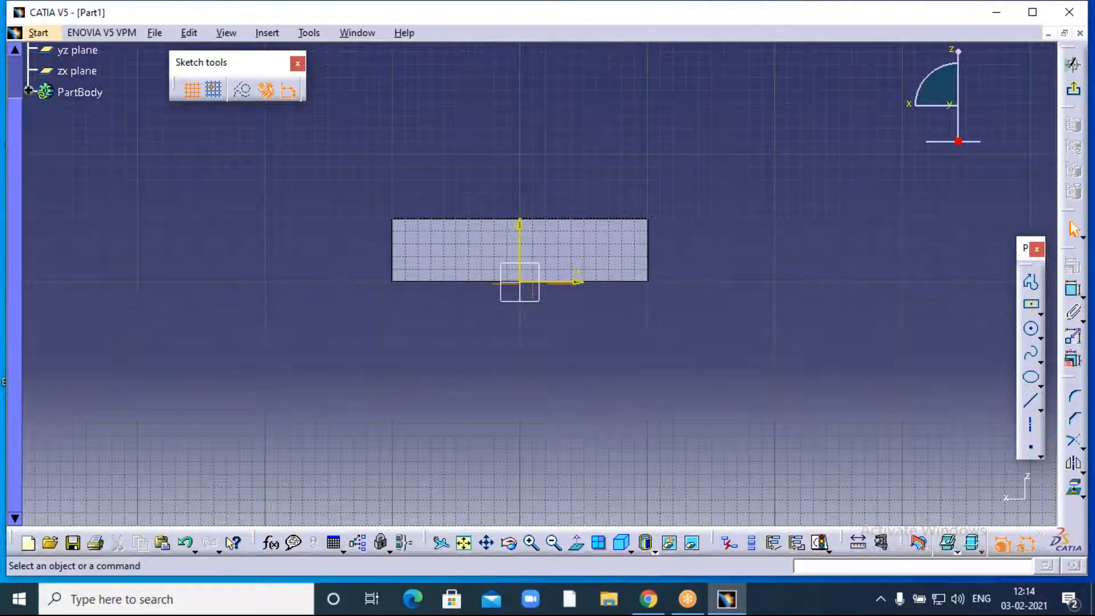
click(532, 542)
click(532, 542)
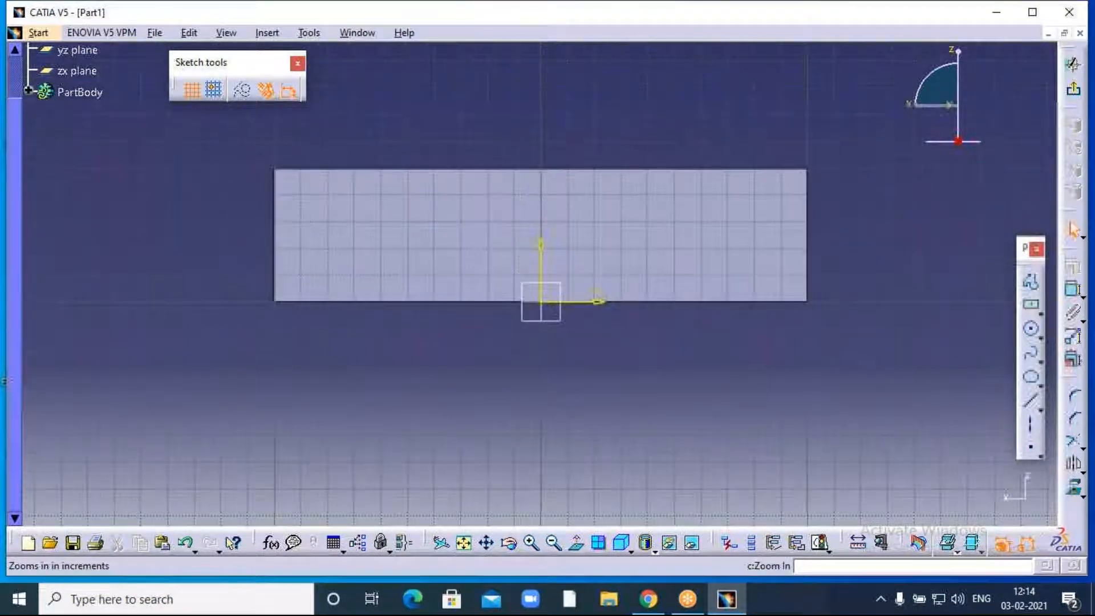
click(531, 542)
click(1031, 305)
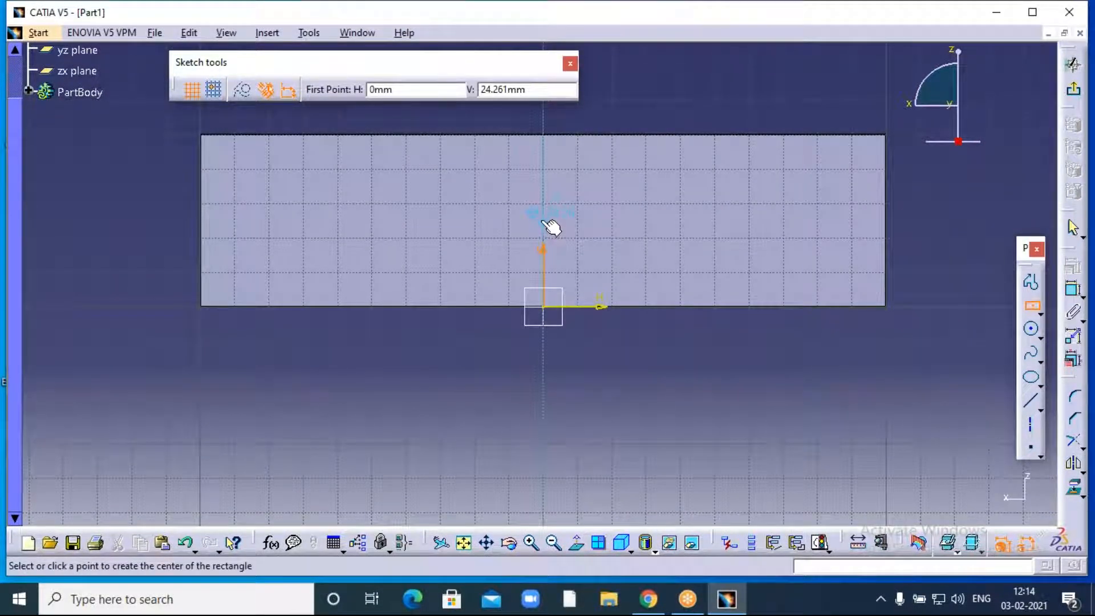
click(549, 214)
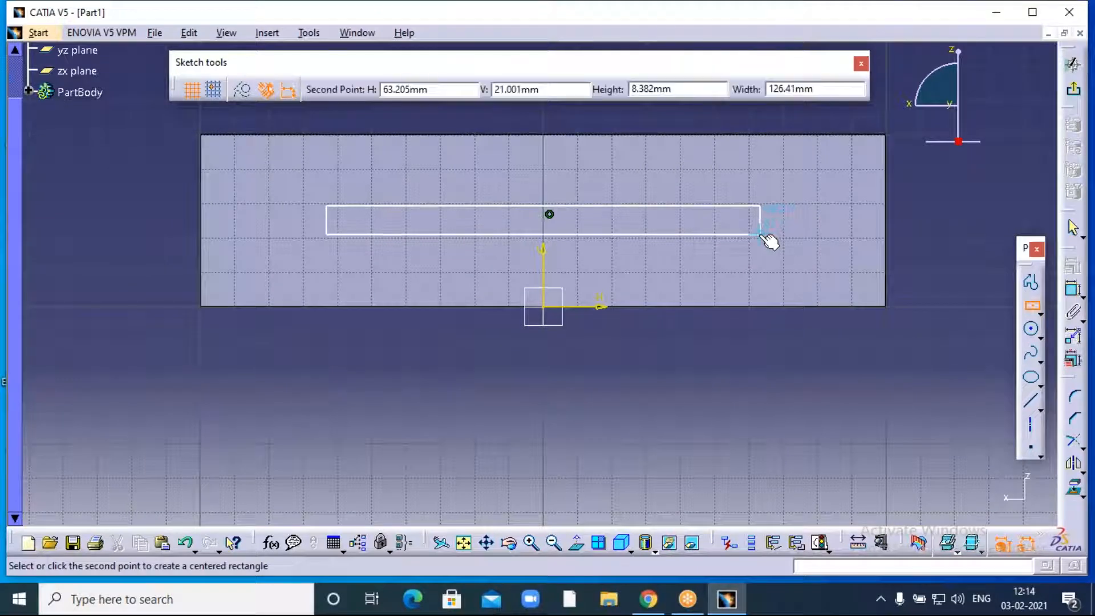
click(760, 233)
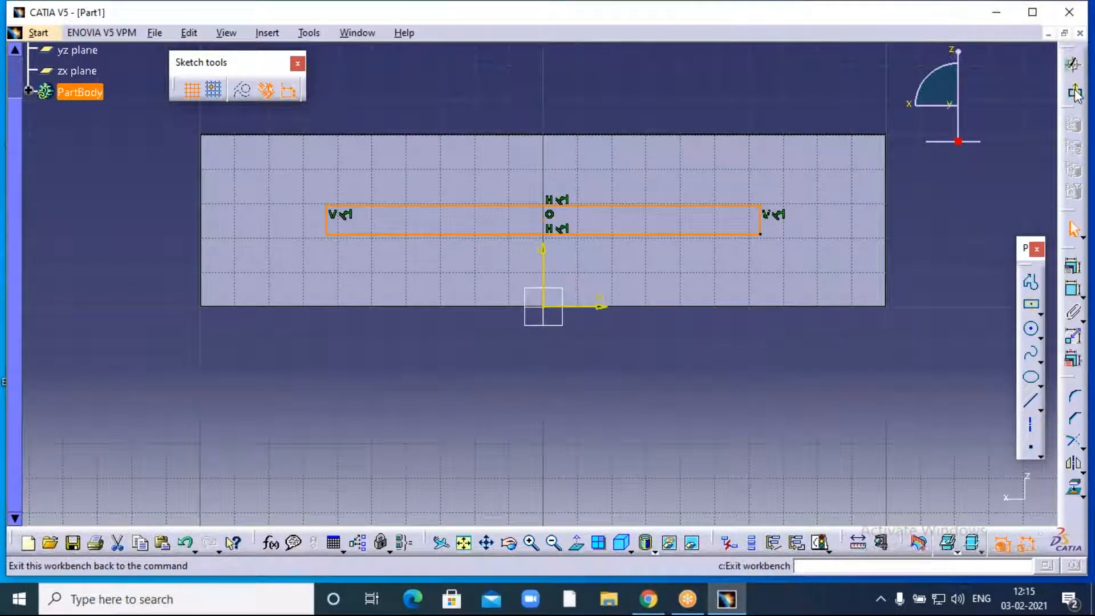
click(1073, 88)
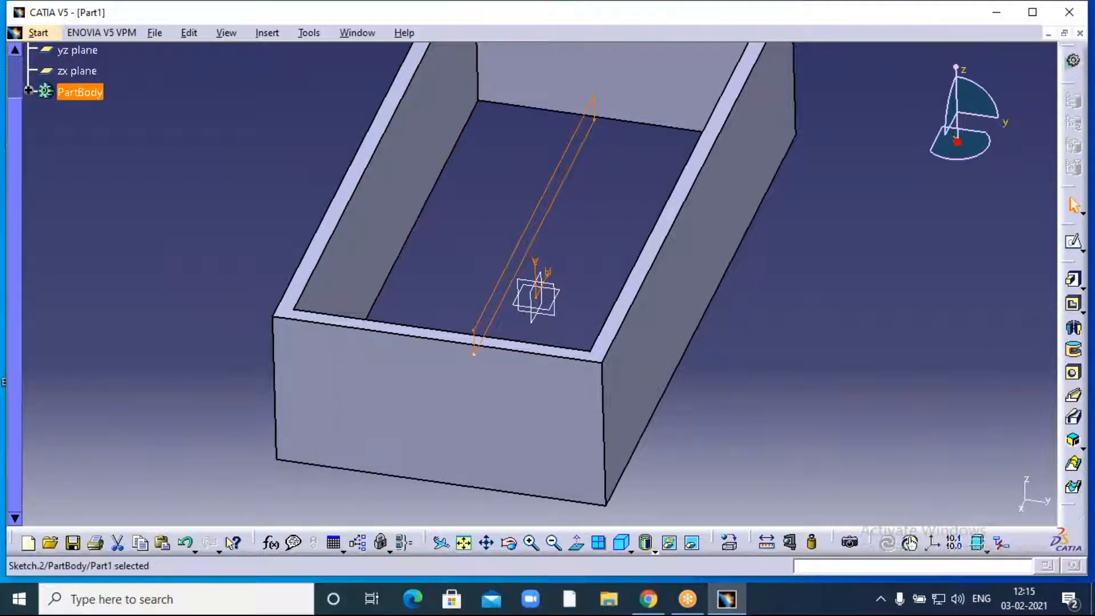
- Pad Sketch.2 with both first and second limits set to Up to next
click(1074, 281)
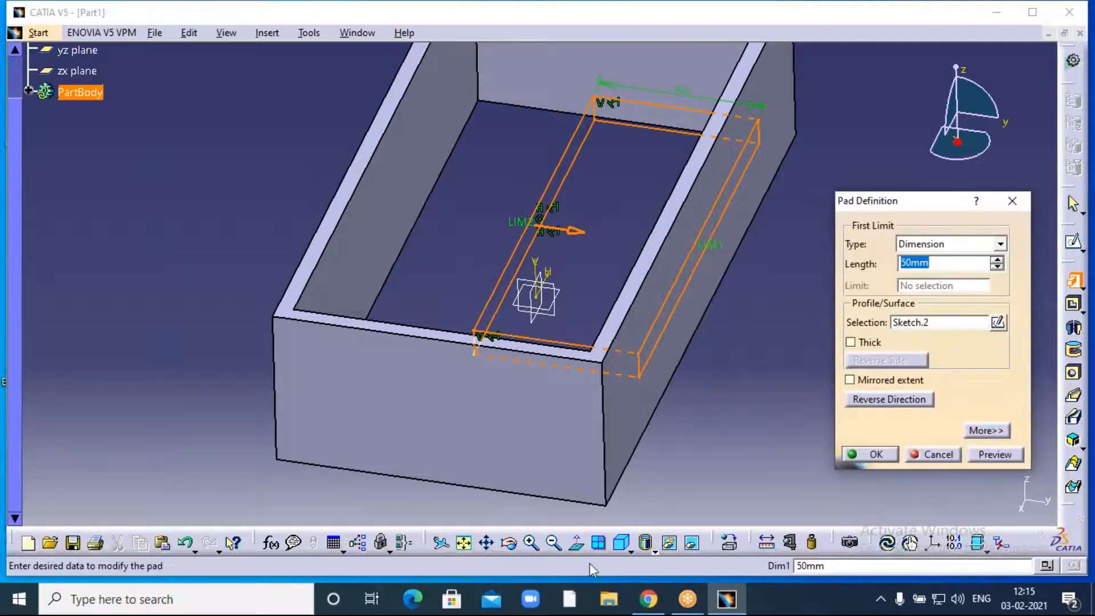
click(555, 542)
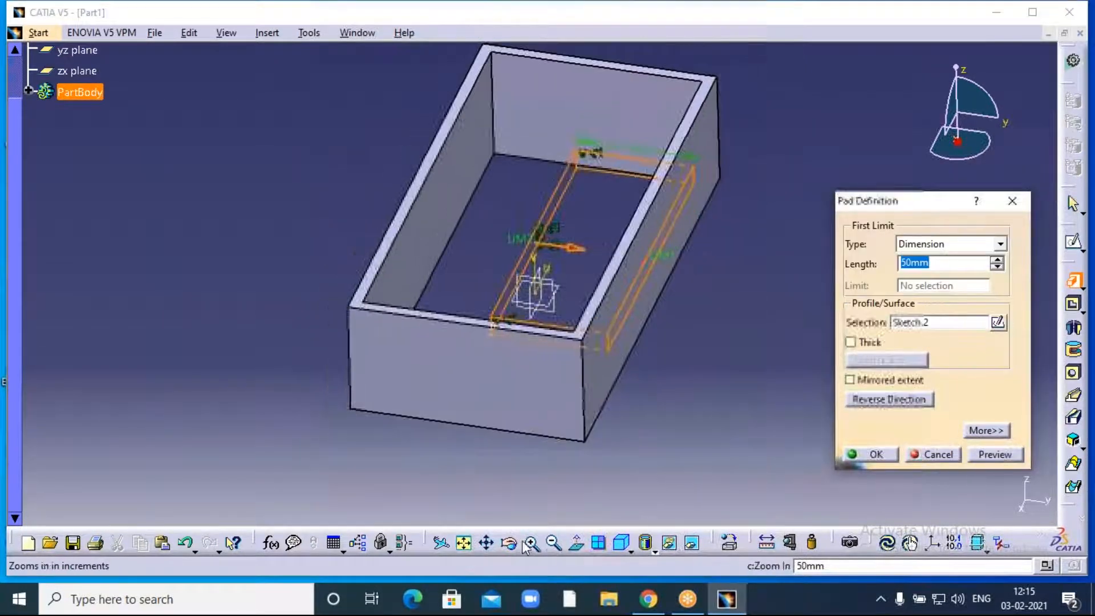
click(509, 543)
drag(316, 185, 352, 307)
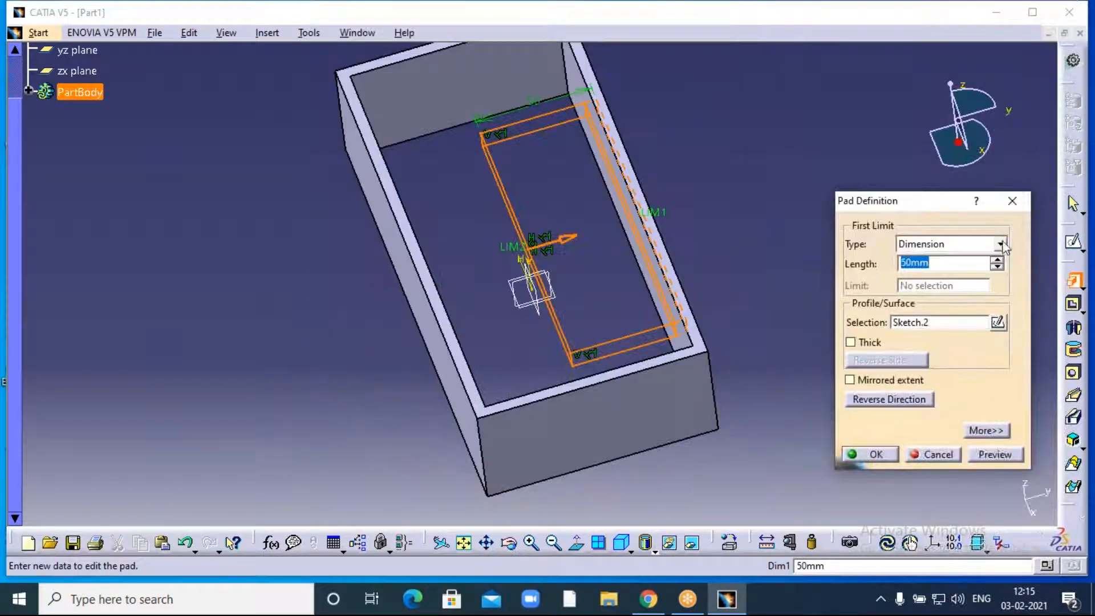
click(1001, 244)
click(912, 269)
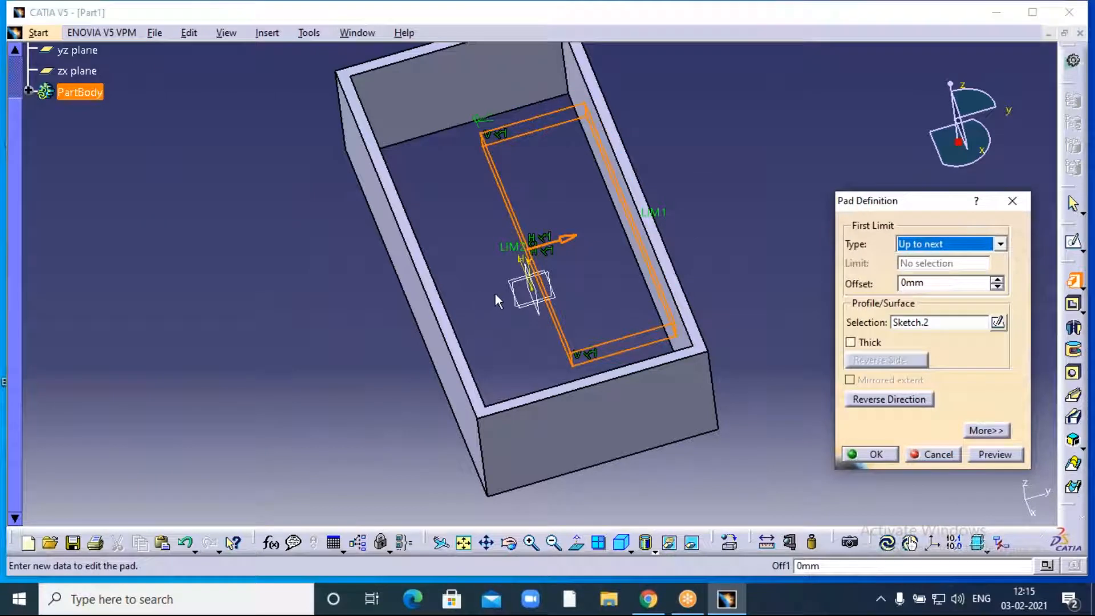
click(983, 431)
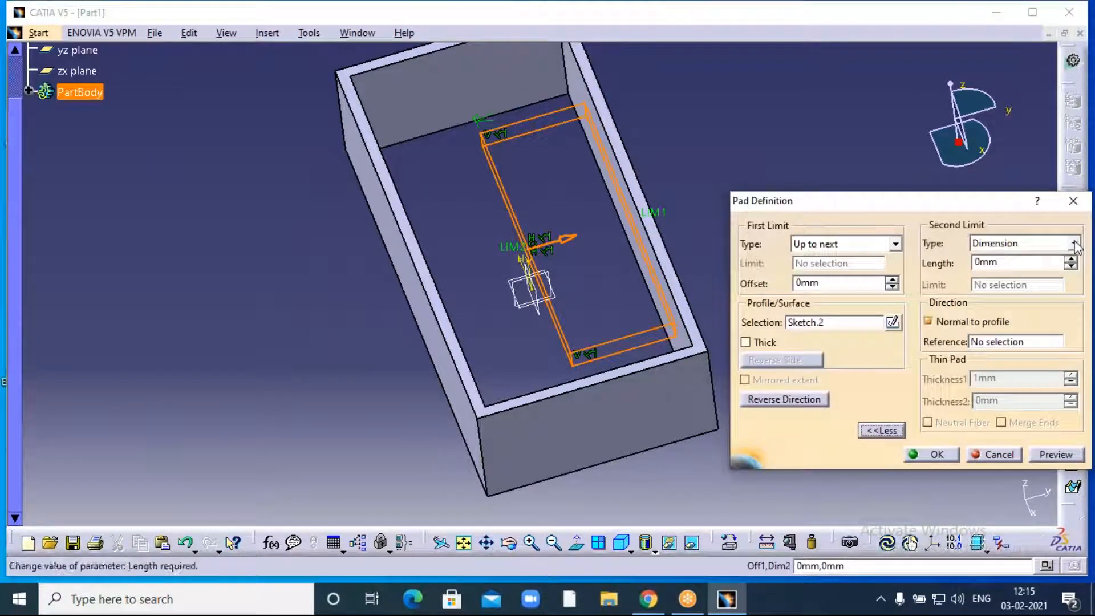
click(1075, 244)
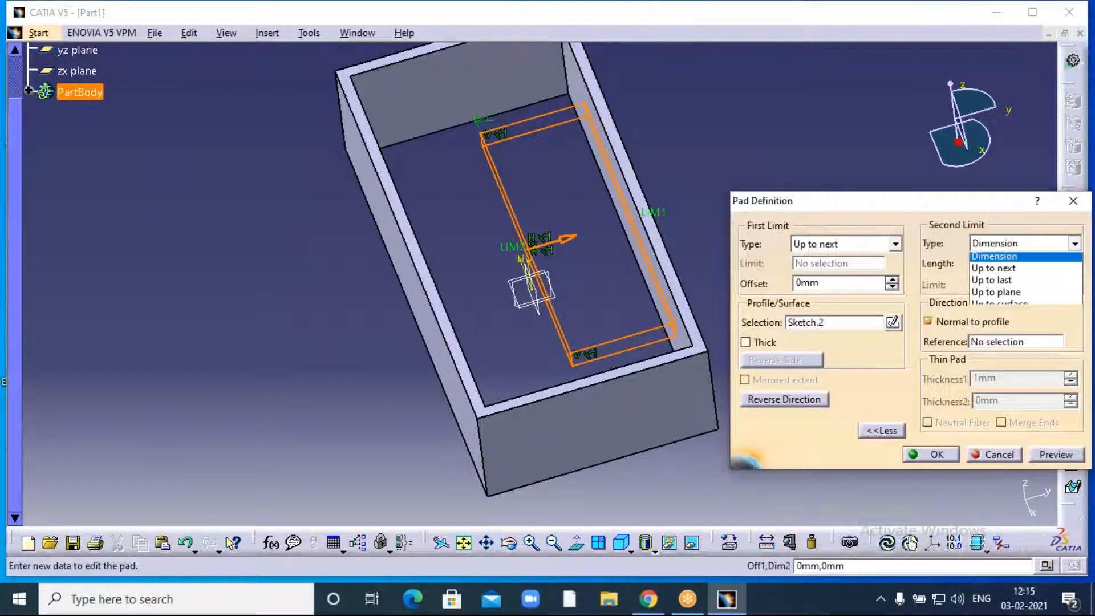
click(1027, 274)
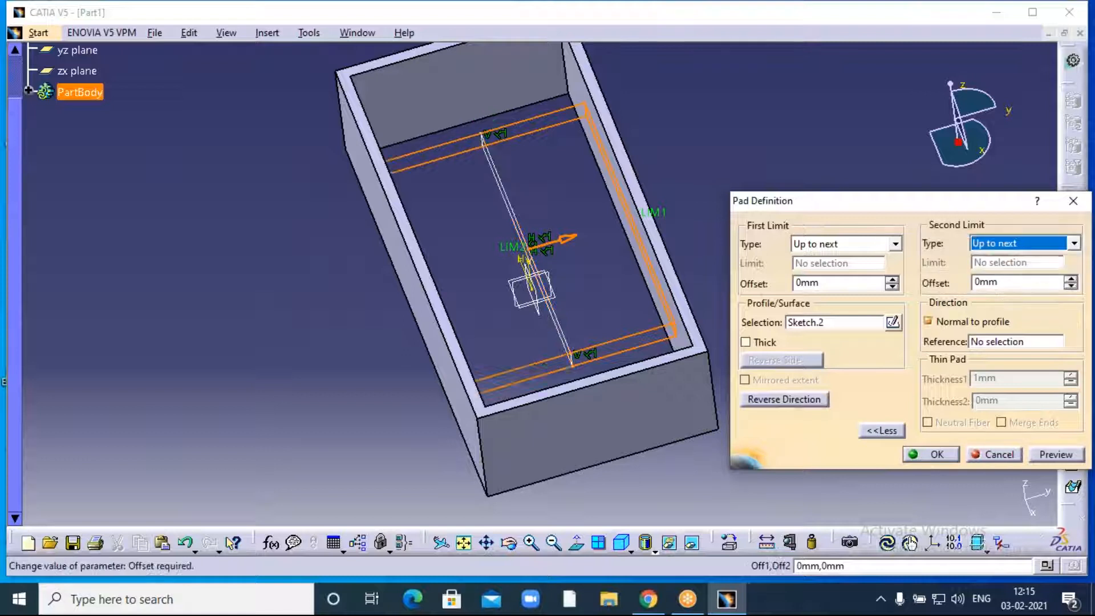
click(946, 458)
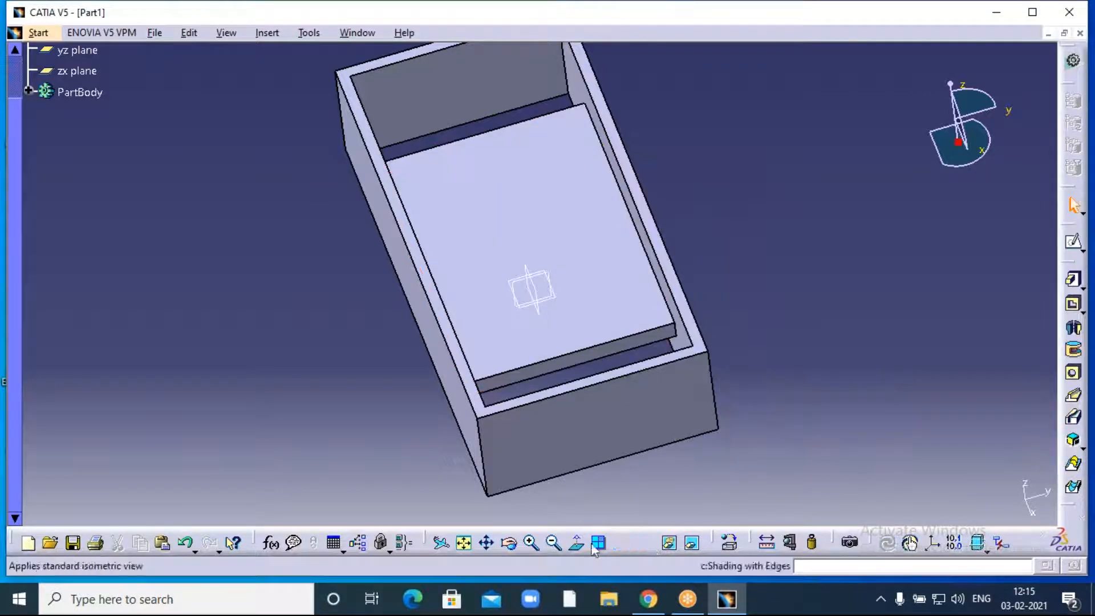
click(516, 544)
- Tilt to a top view, browse the Pad variants, and zoom in on Pad.2 inside the box
drag(617, 500, 484, 487)
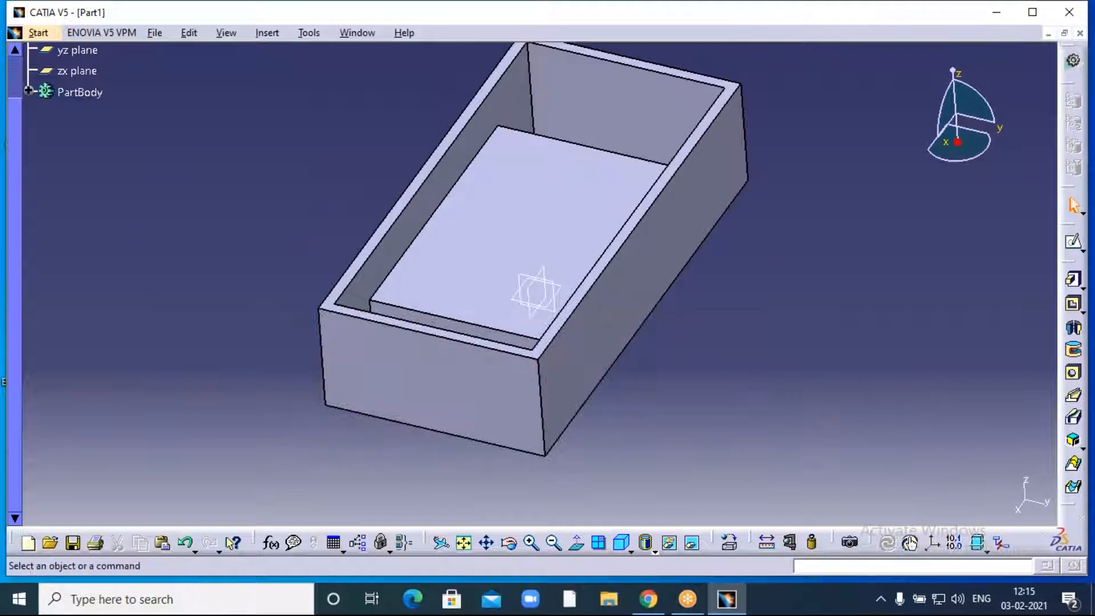
click(1082, 289)
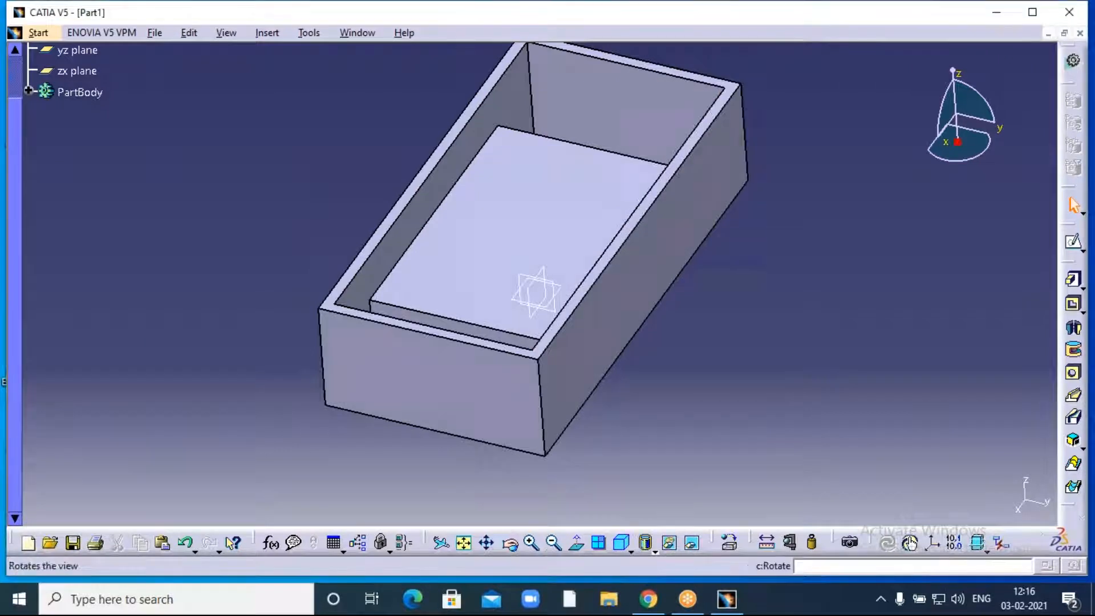
click(530, 543)
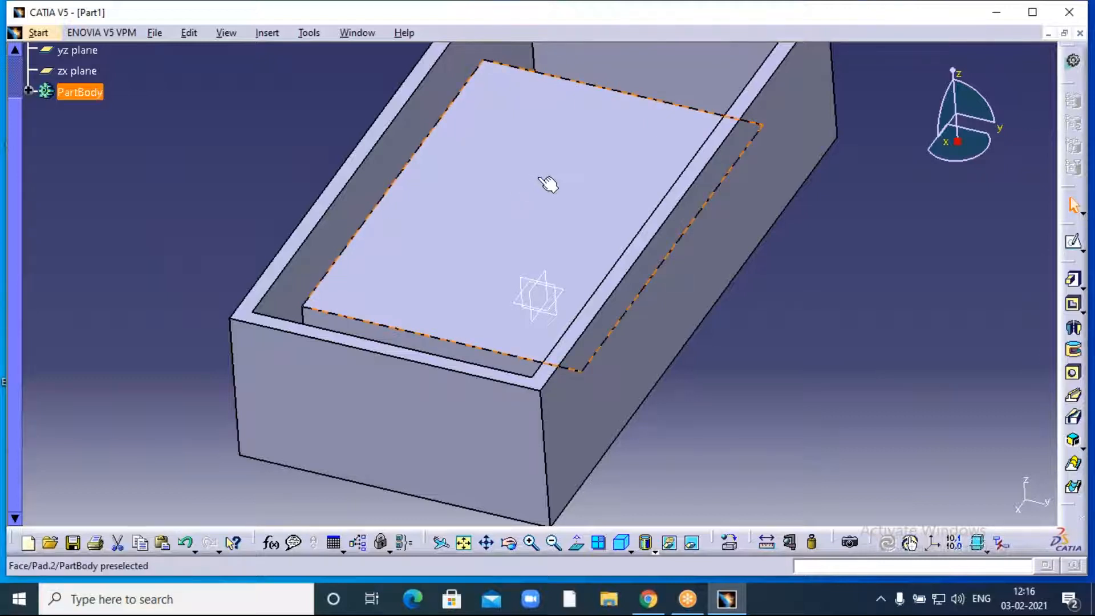
- Open a new sketch on Pad.2's top face inside the box and centre it in view
click(580, 374)
click(508, 209)
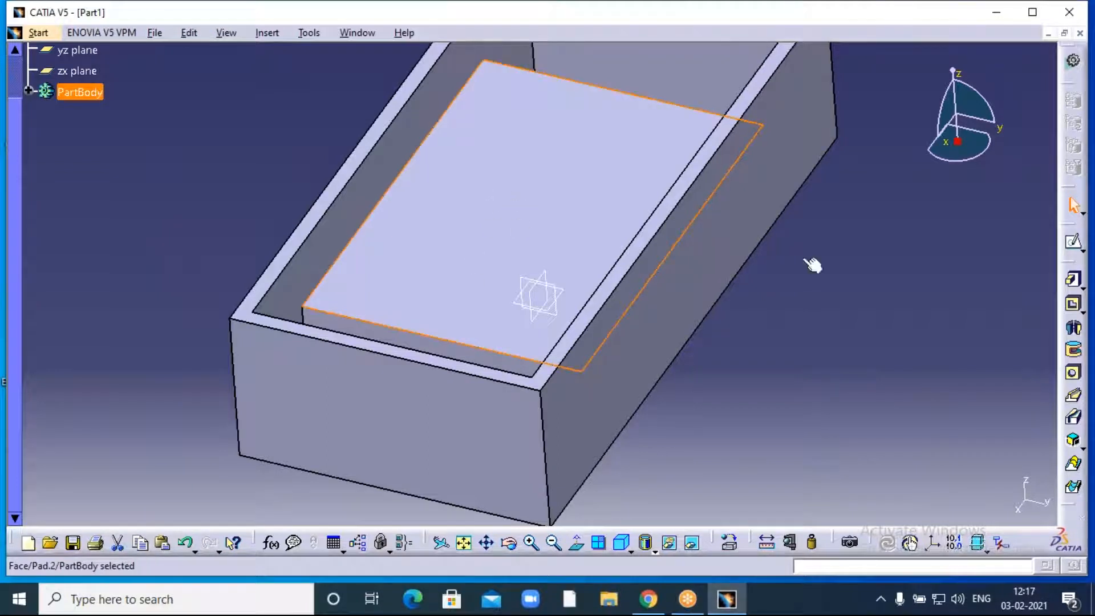
click(1074, 244)
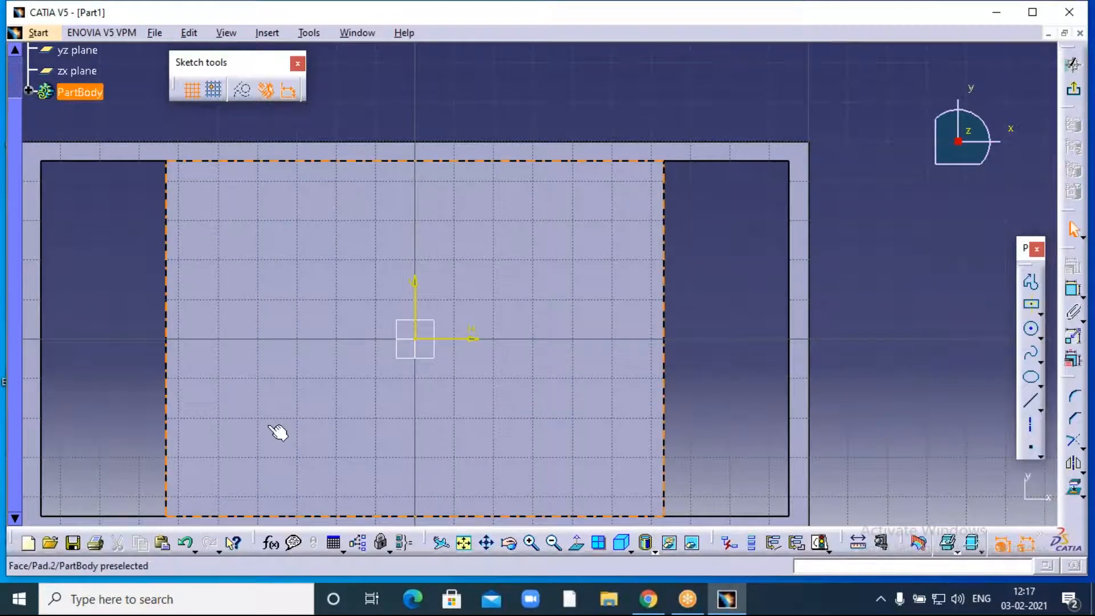
mouse_move(722, 314)
middle_down()
mouse_move(811, 269)
mouse_move(828, 274)
middle_up()
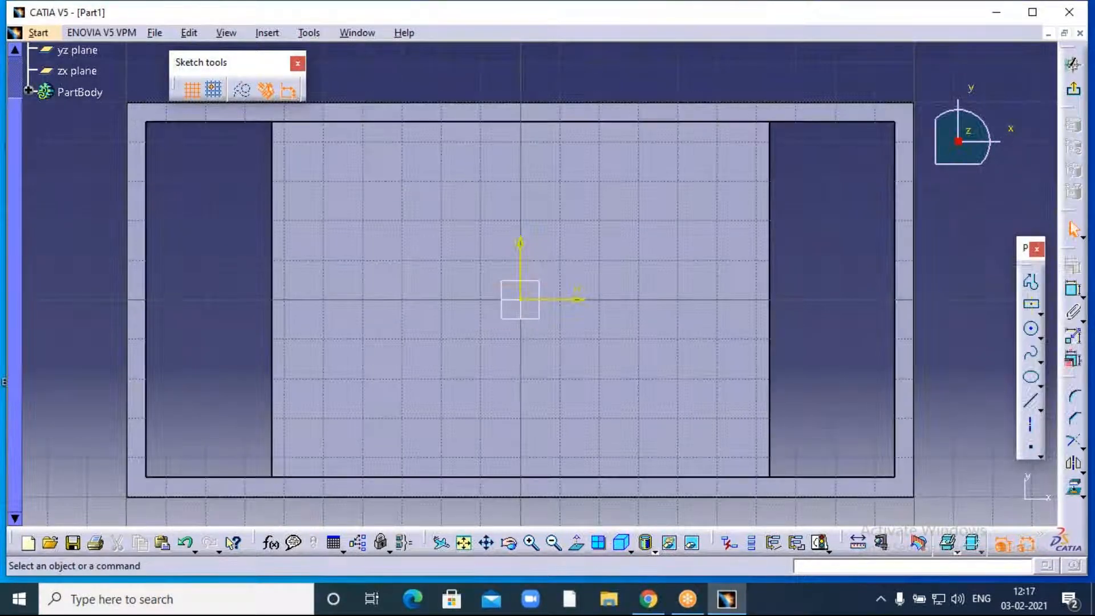
- Draw a circle centred on the sketch origin and a centred rectangle in the upper-left area
key(Return)
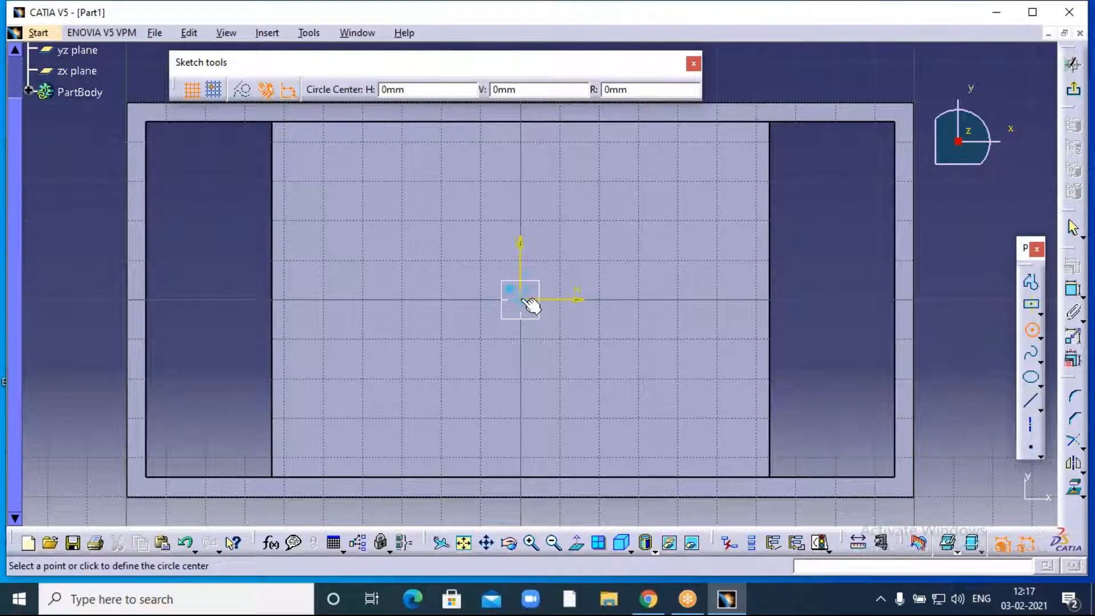
click(520, 300)
click(543, 343)
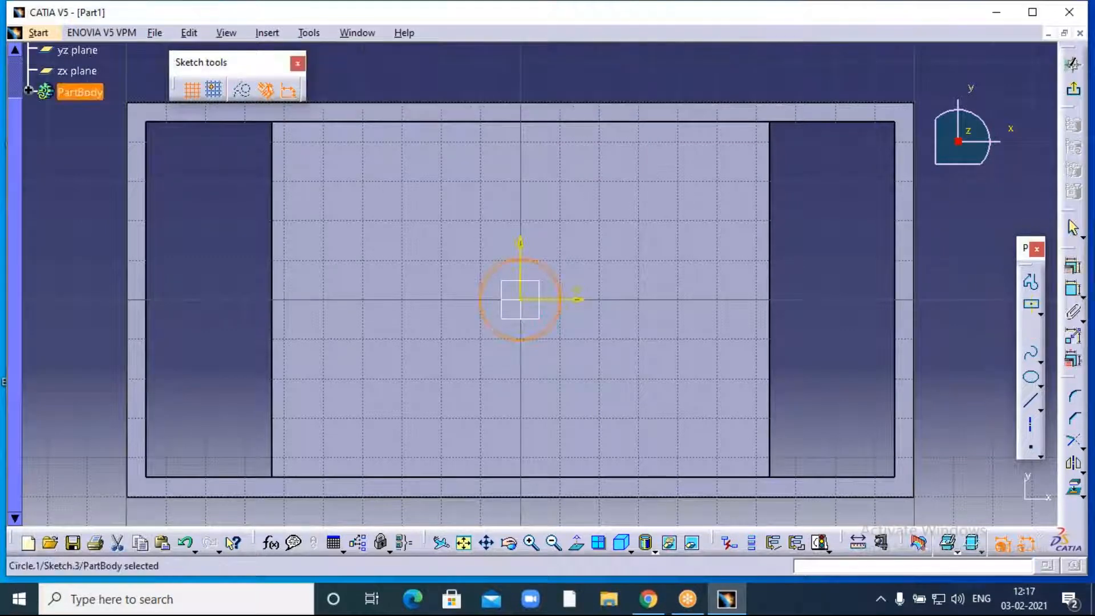
click(1030, 305)
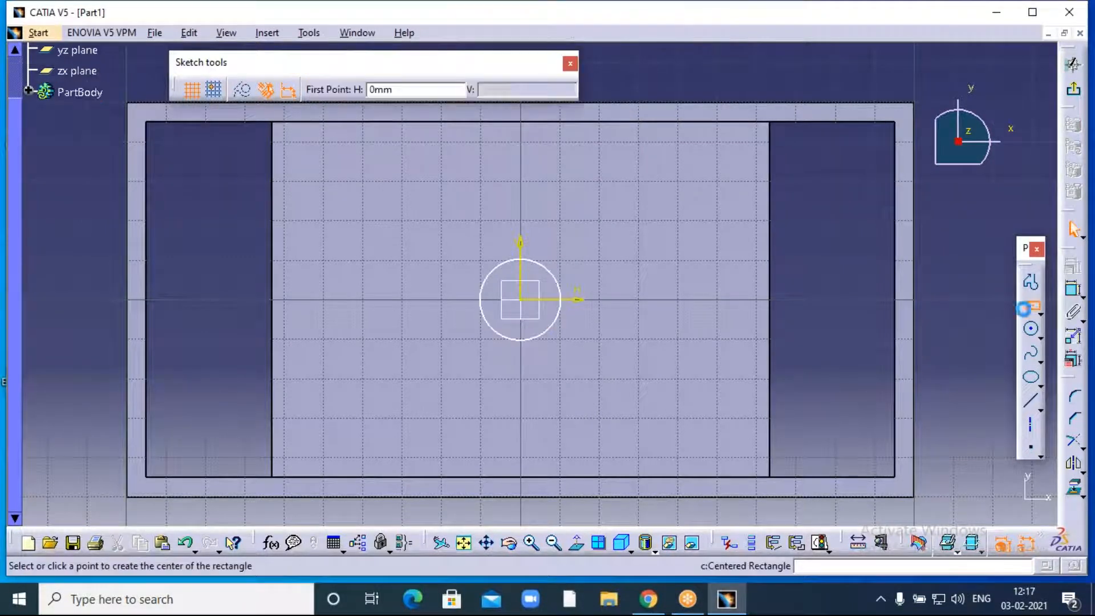
click(357, 191)
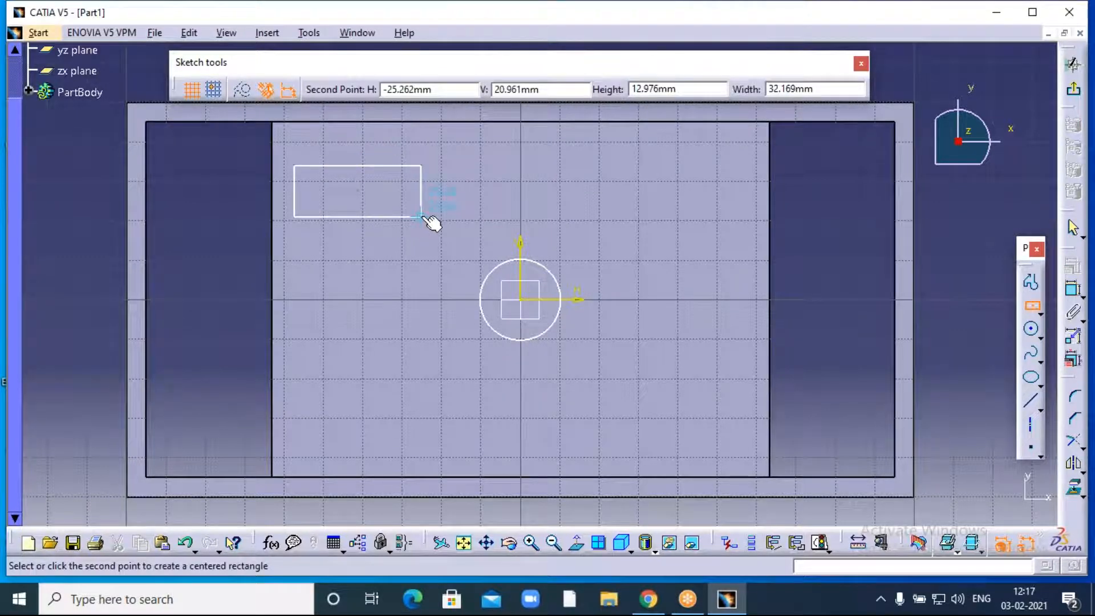
click(421, 216)
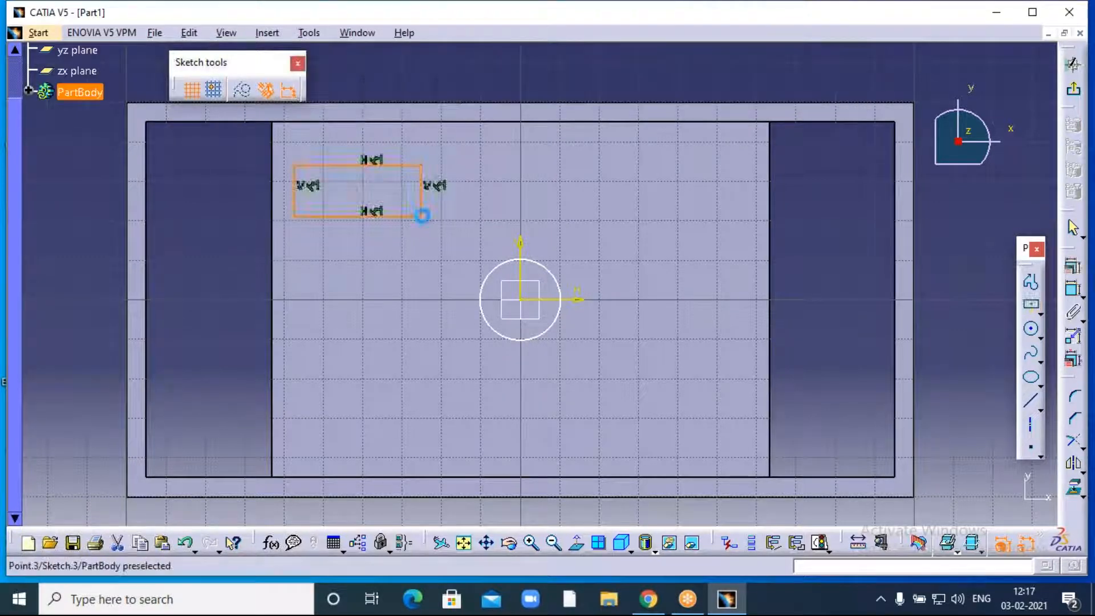
- Add a downward-pointing ellipse and a hexagon in the lower-left area
click(1032, 380)
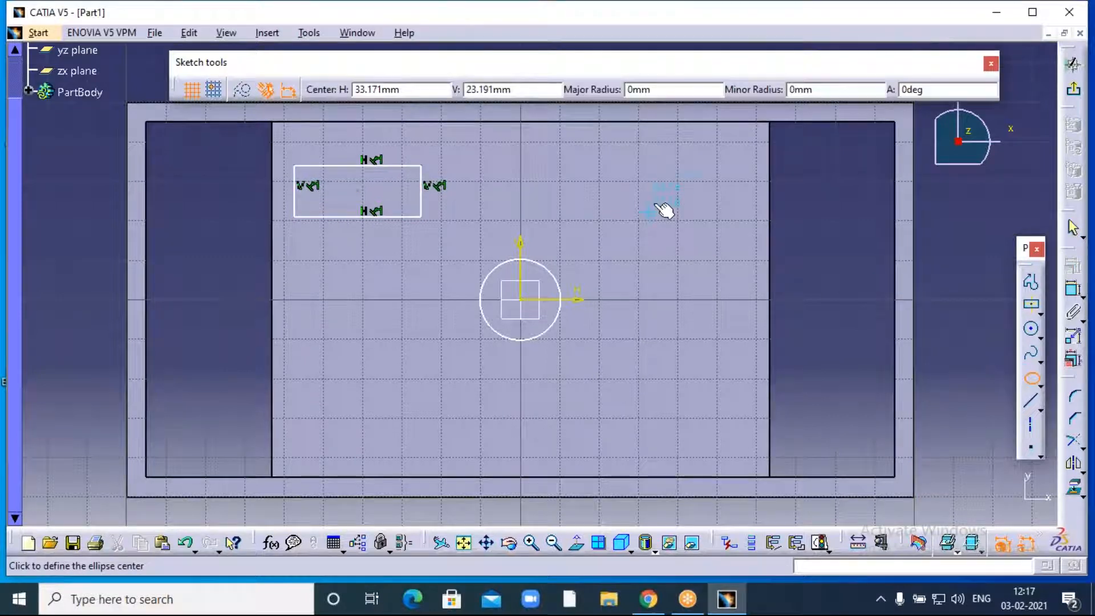
click(676, 280)
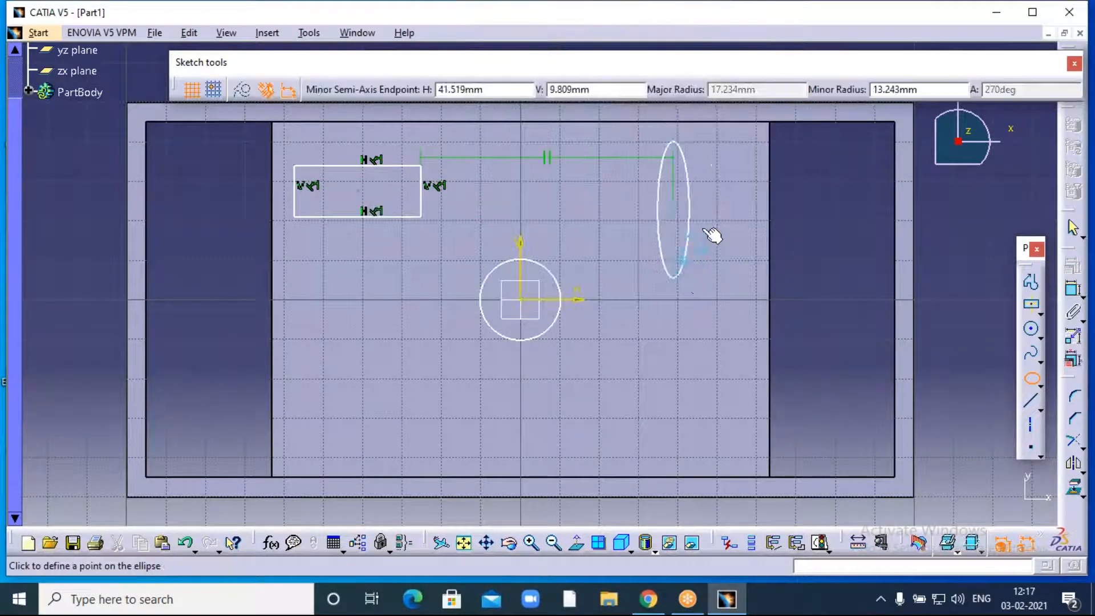
click(719, 206)
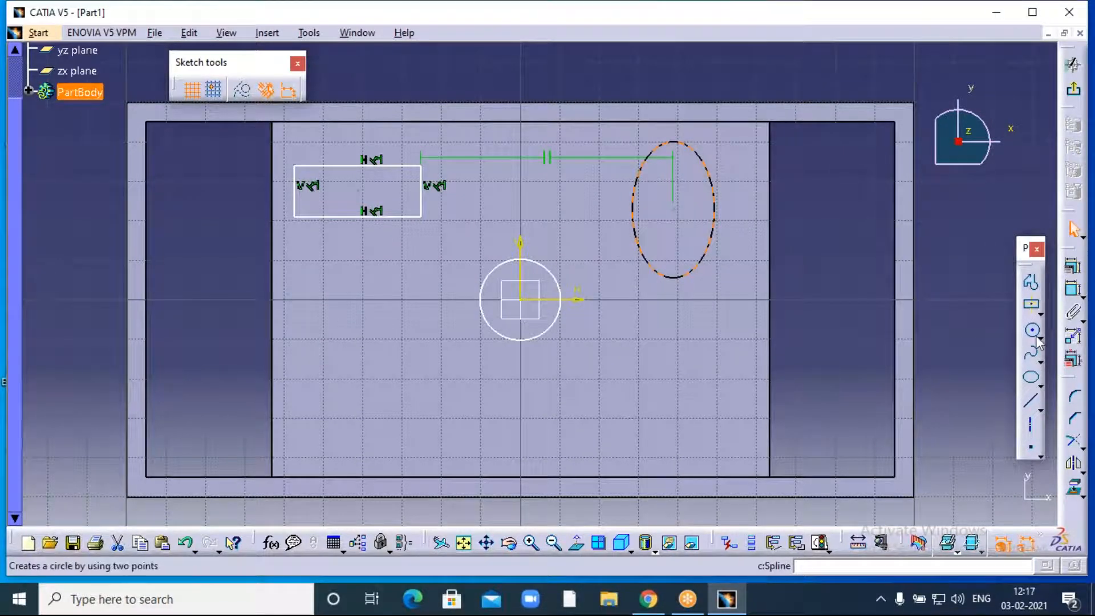
click(1039, 312)
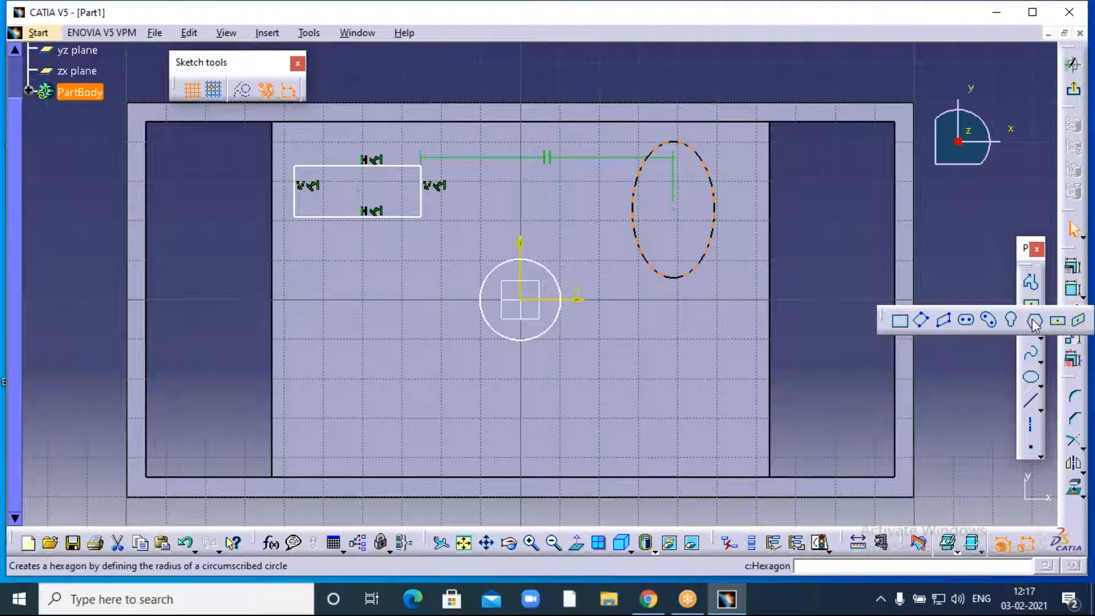
click(1034, 323)
click(374, 394)
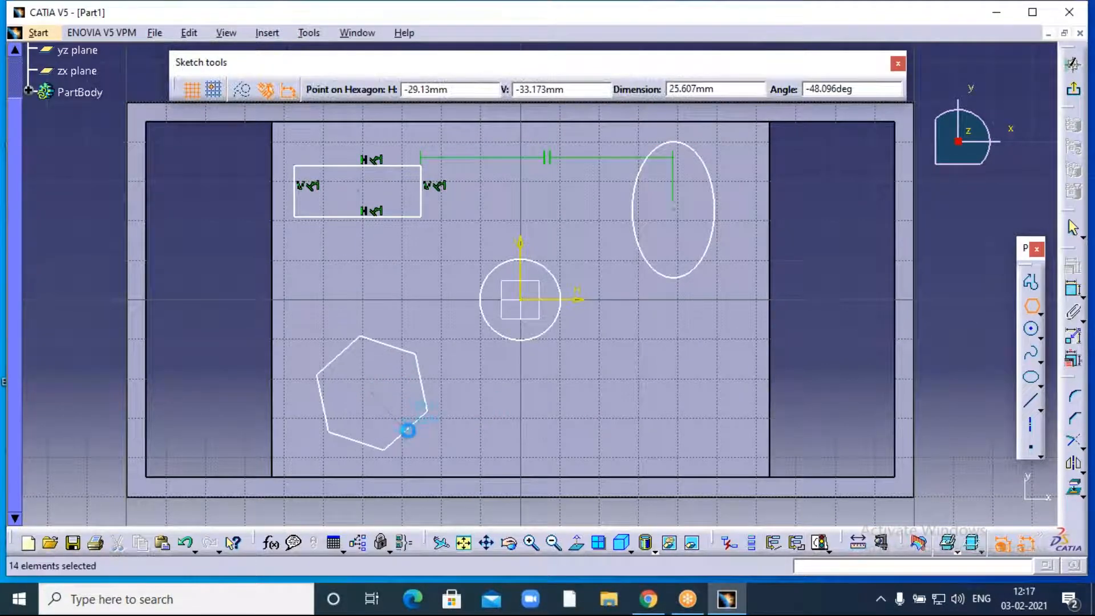
click(409, 428)
- Draw a second circle at the lower right and exit the sketch
click(1030, 328)
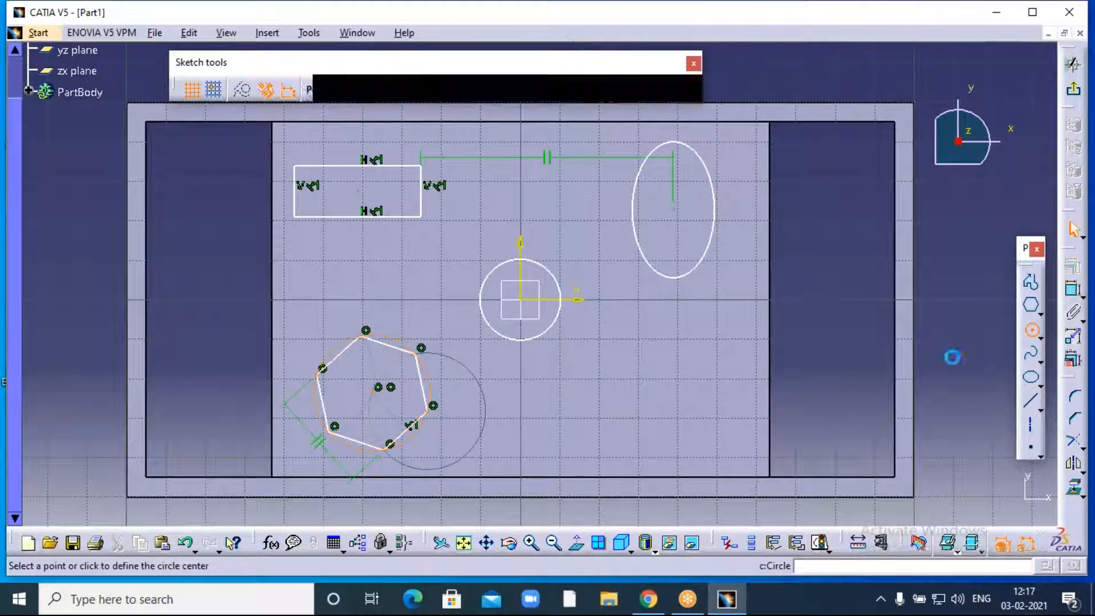
click(630, 398)
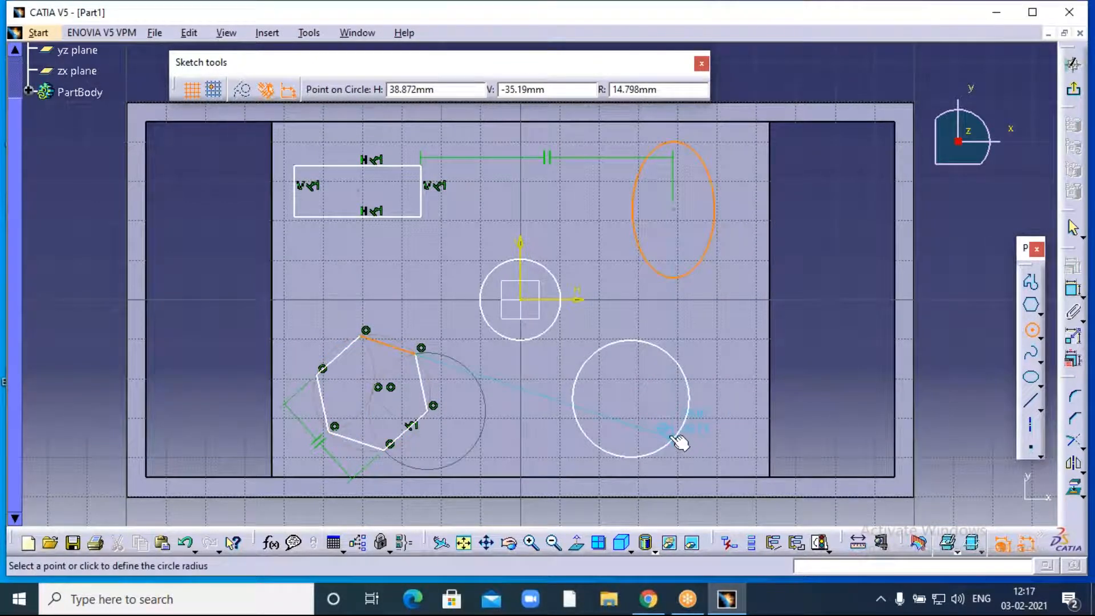
click(674, 435)
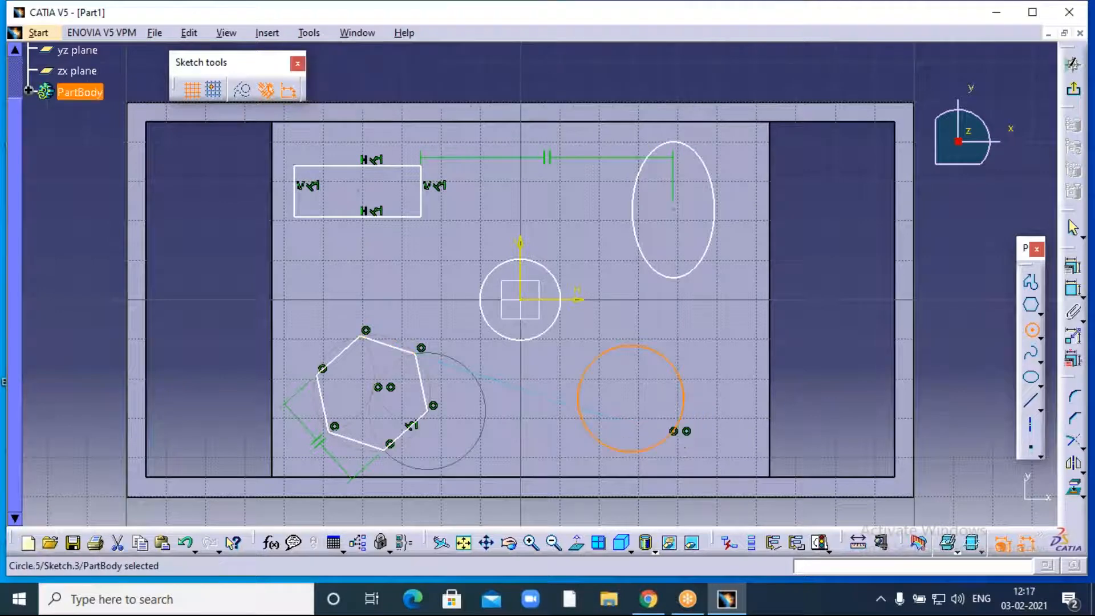
click(104, 254)
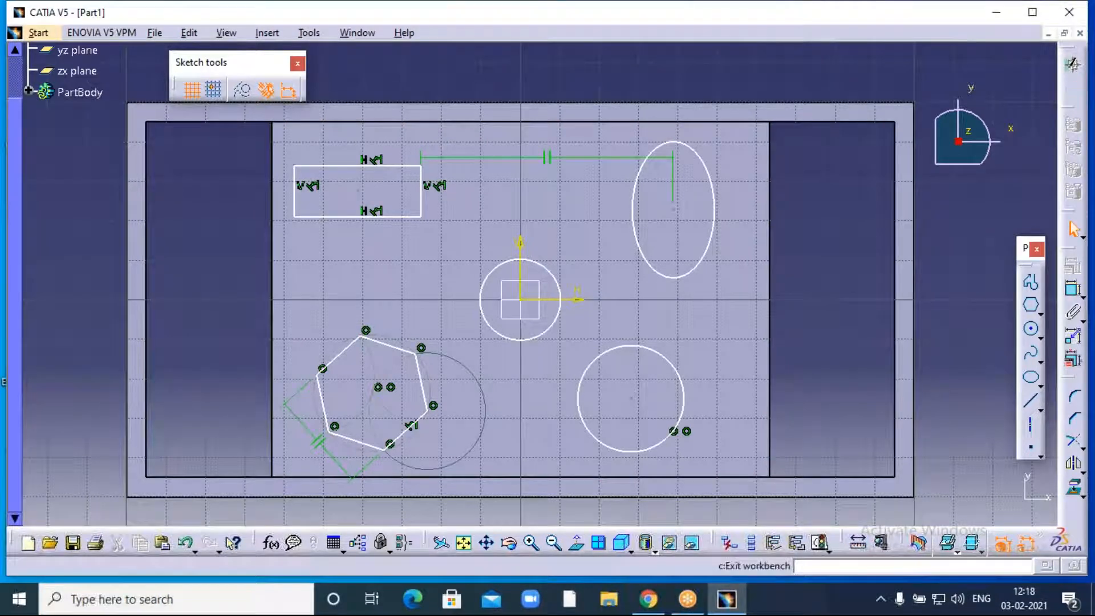
click(1072, 64)
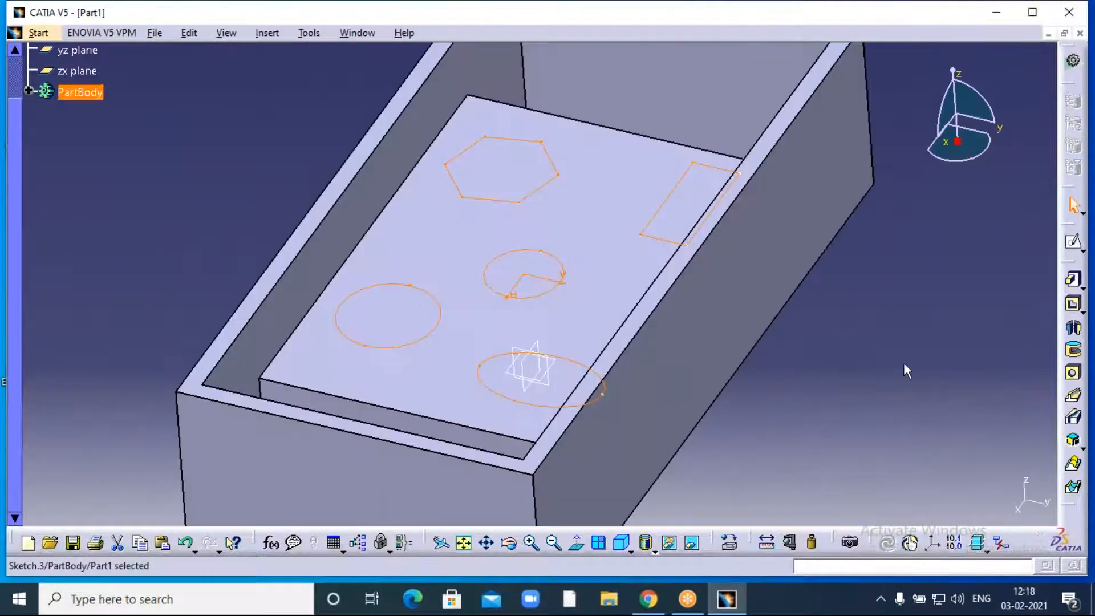
- Shift the part view left and expand the Pad flyout showing Pad, Drafted Pad and Multi-Pad
middle_drag(900, 362, 733, 354)
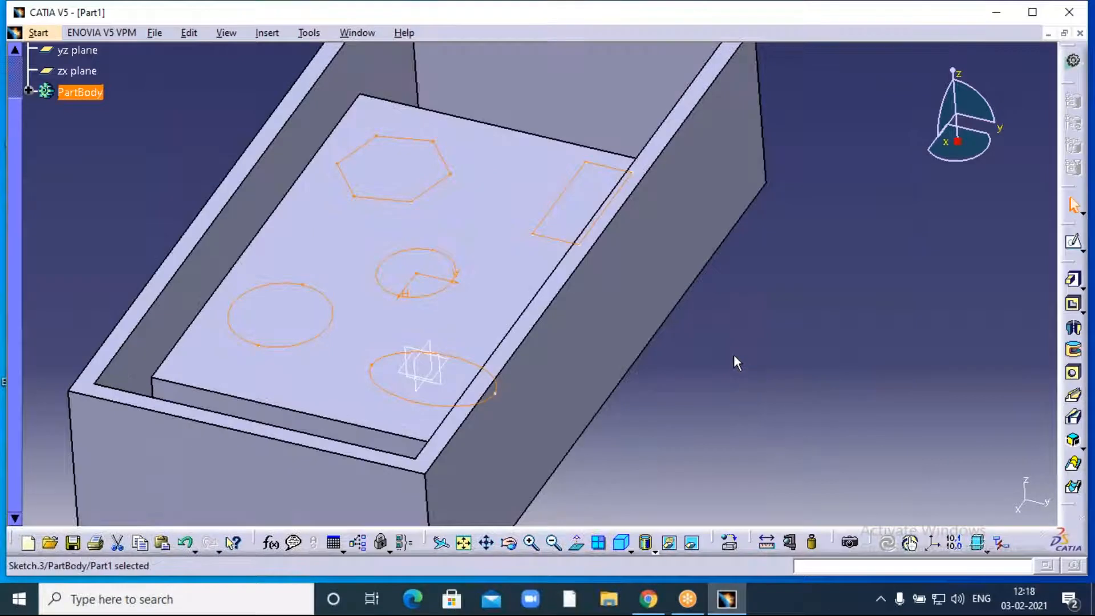
click(1081, 287)
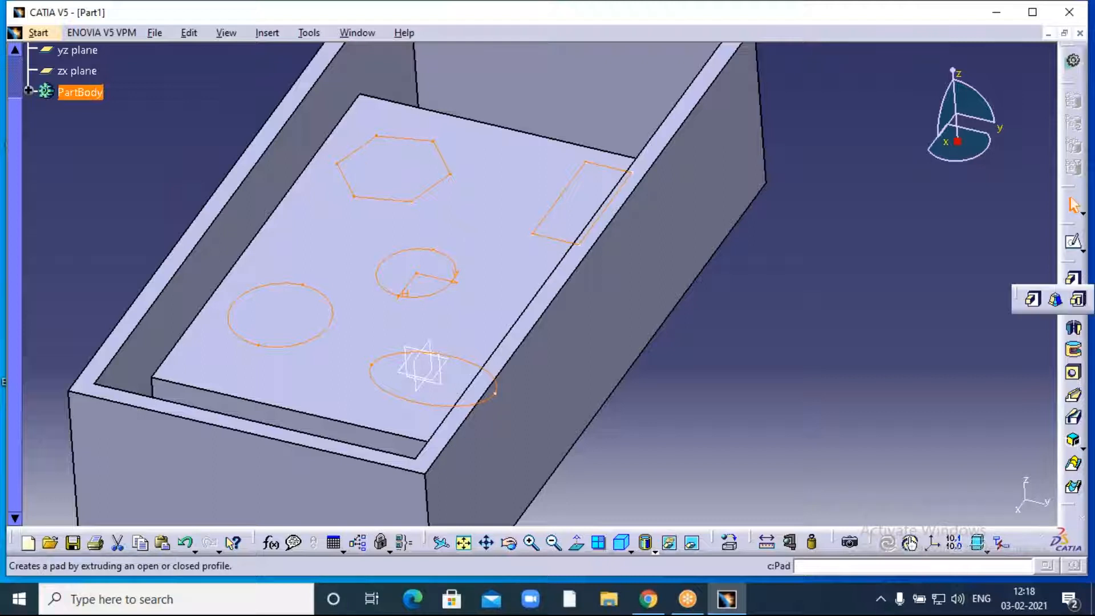
- Start a Multi-Pad on the sketch and set the hexagon domain's length to 100mm
click(1081, 300)
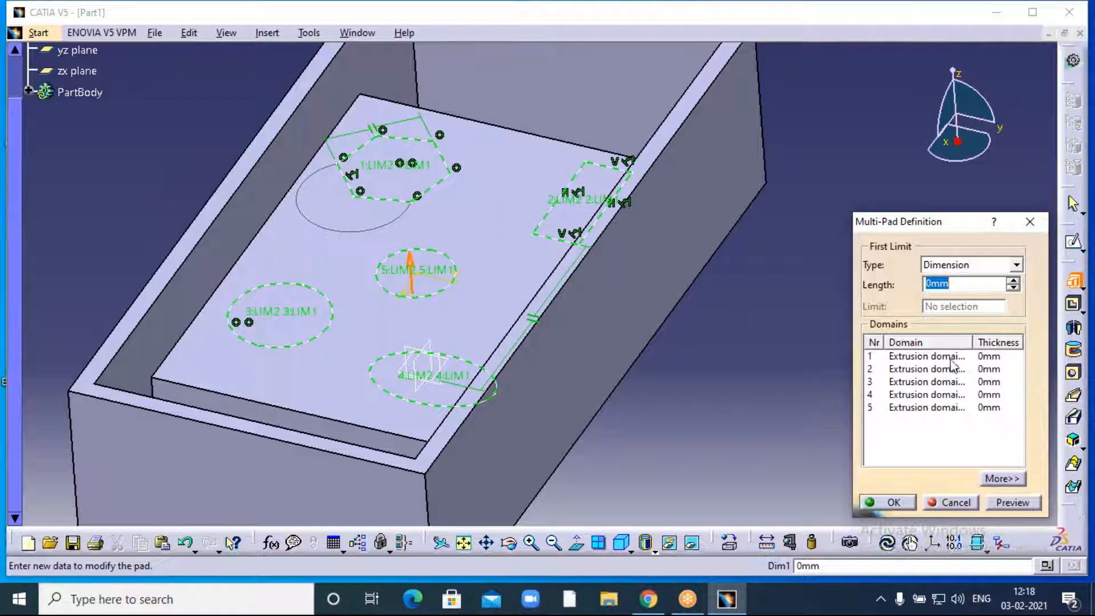
click(926, 358)
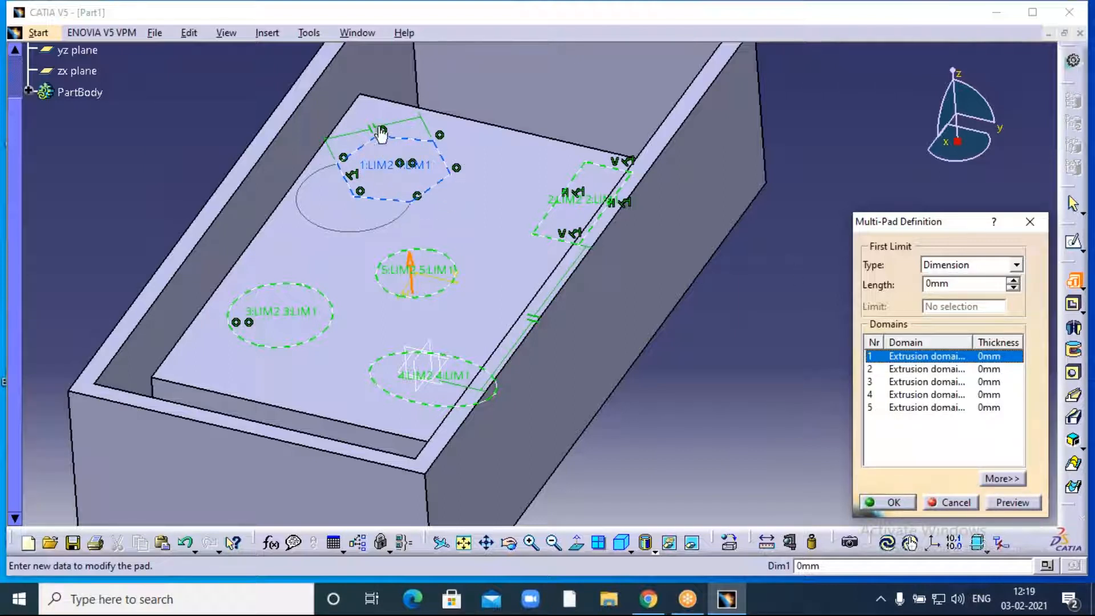
click(1013, 280)
click(1013, 280)
click(1013, 281)
click(1013, 281)
click(1012, 281)
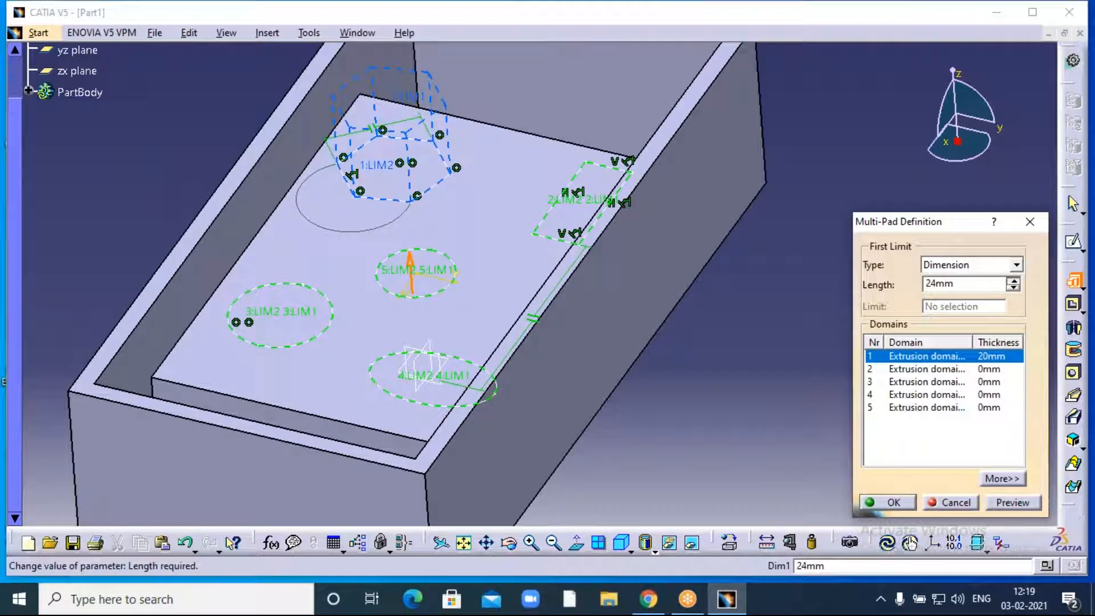
click(1013, 281)
click(1012, 280)
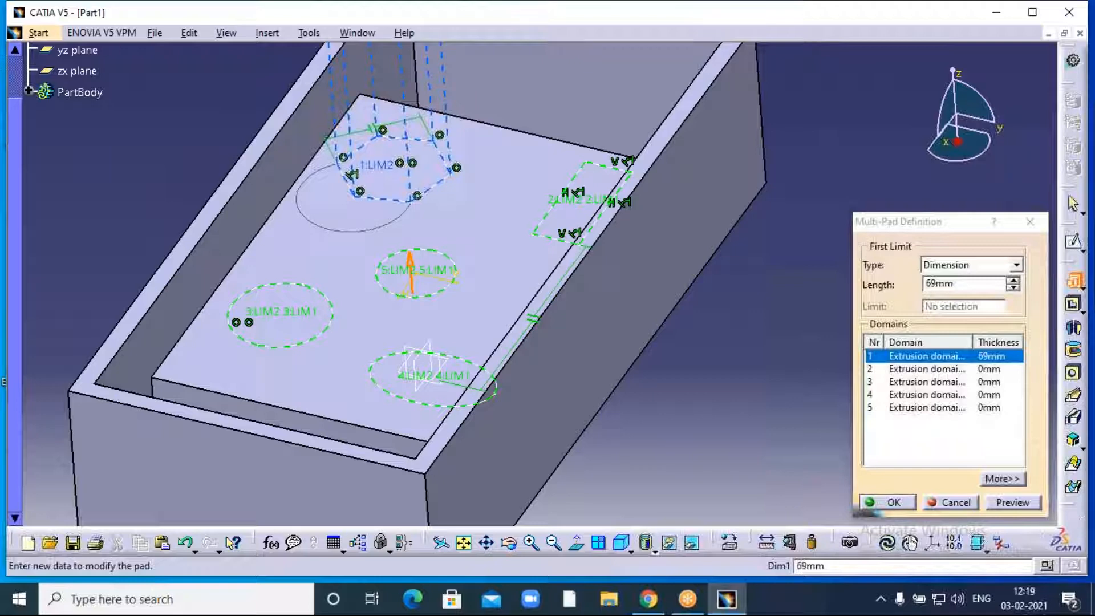
middle_drag(513, 199, 440, 354)
double_click(960, 283)
text(100)
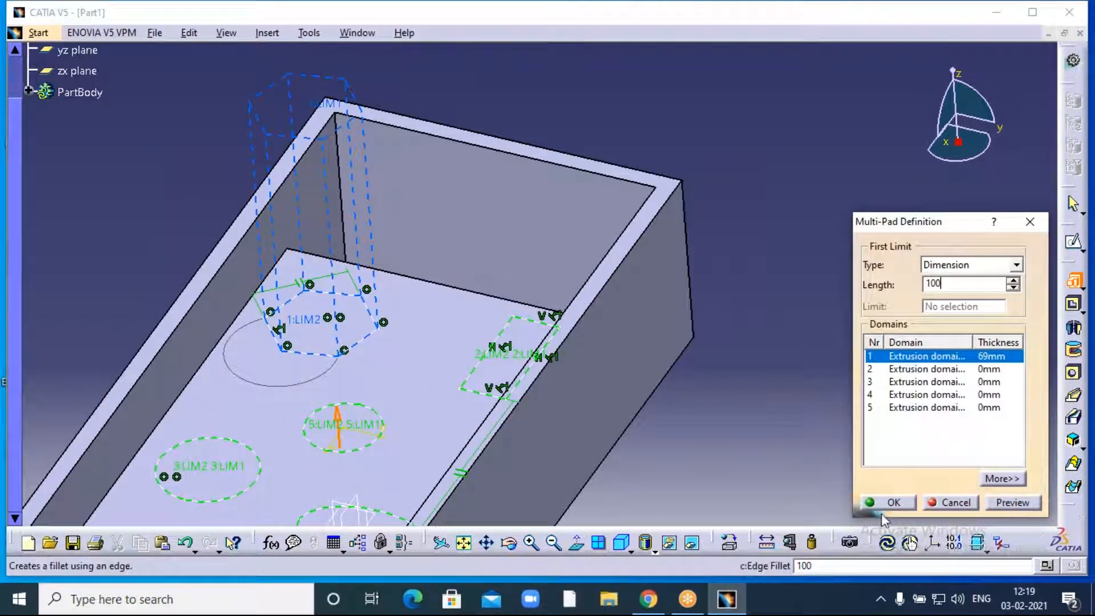
click(781, 308)
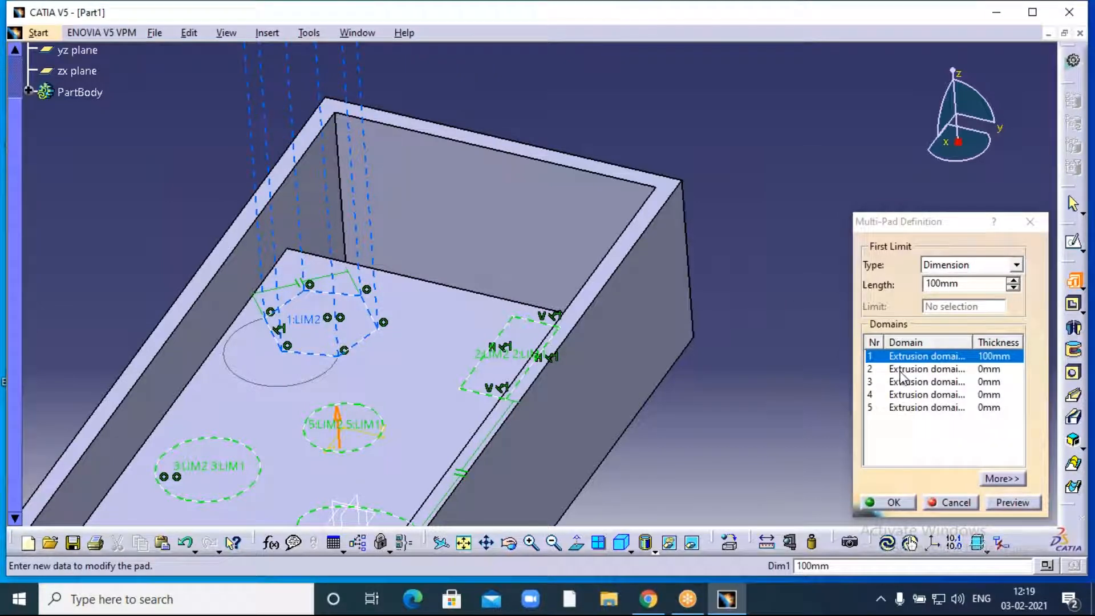
- Give the rectangle domain a 50mm length and the left circle domain 70mm
middle_drag(740, 419, 764, 326)
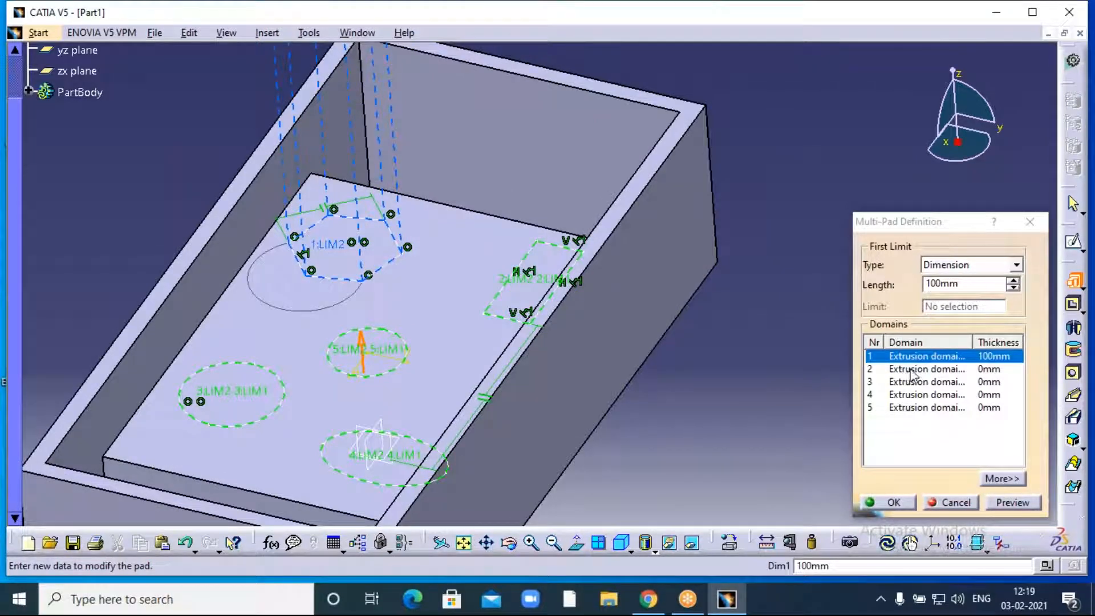
click(908, 374)
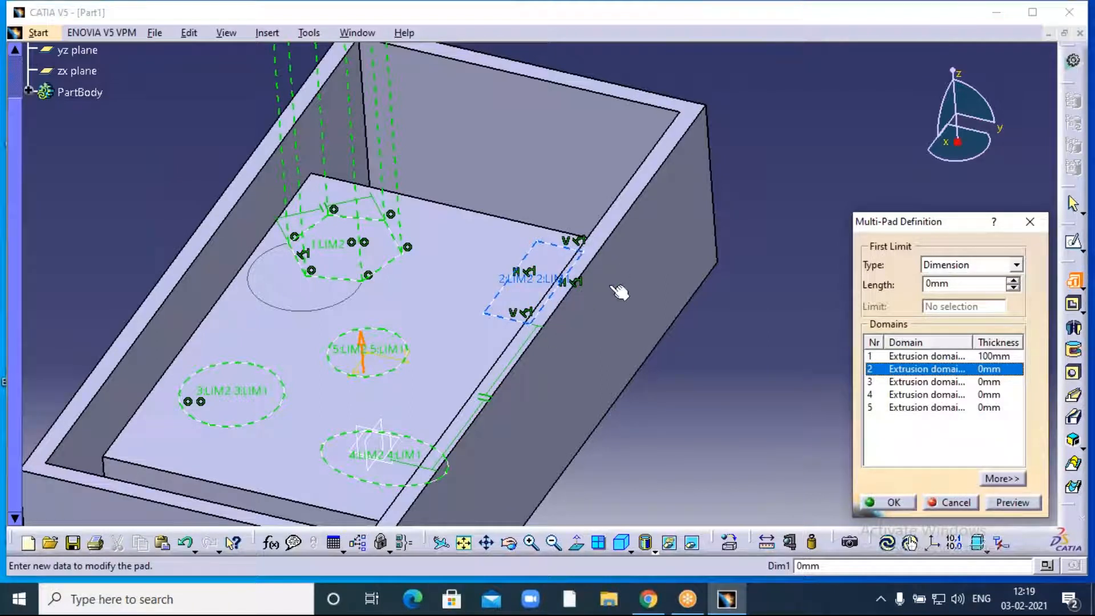
drag(928, 291, 906, 302)
text(5)
click(770, 343)
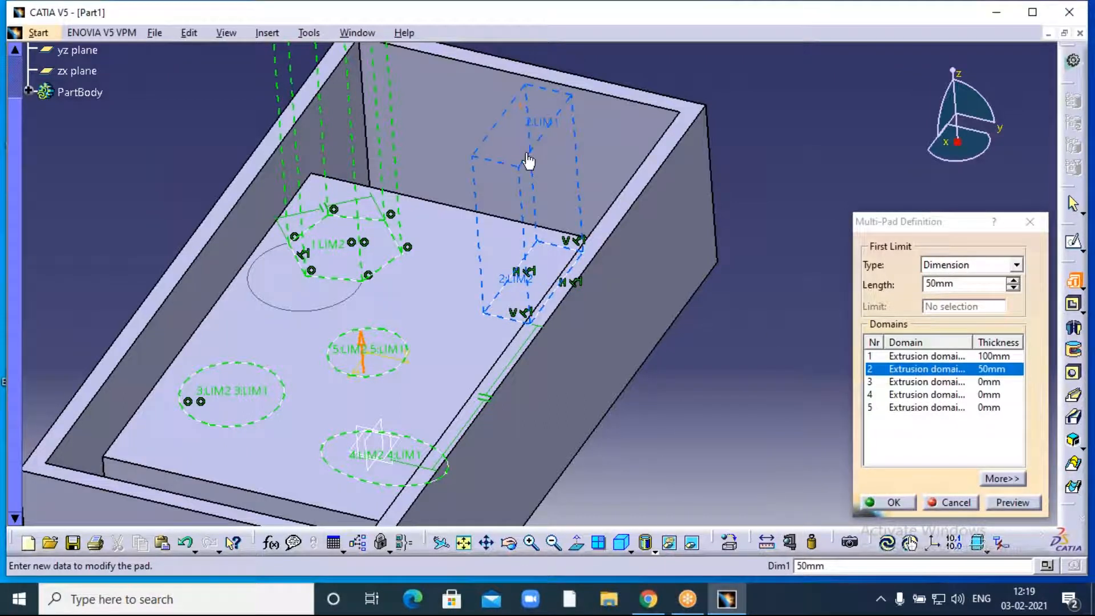
click(906, 382)
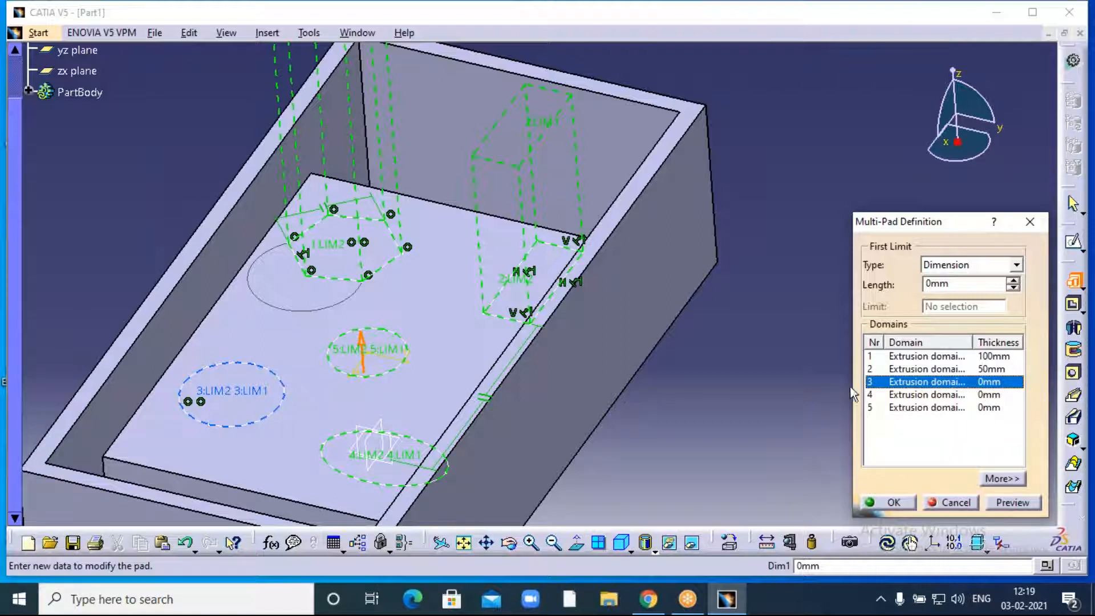
click(946, 284)
drag(957, 286, 916, 300)
text(70)
click(779, 366)
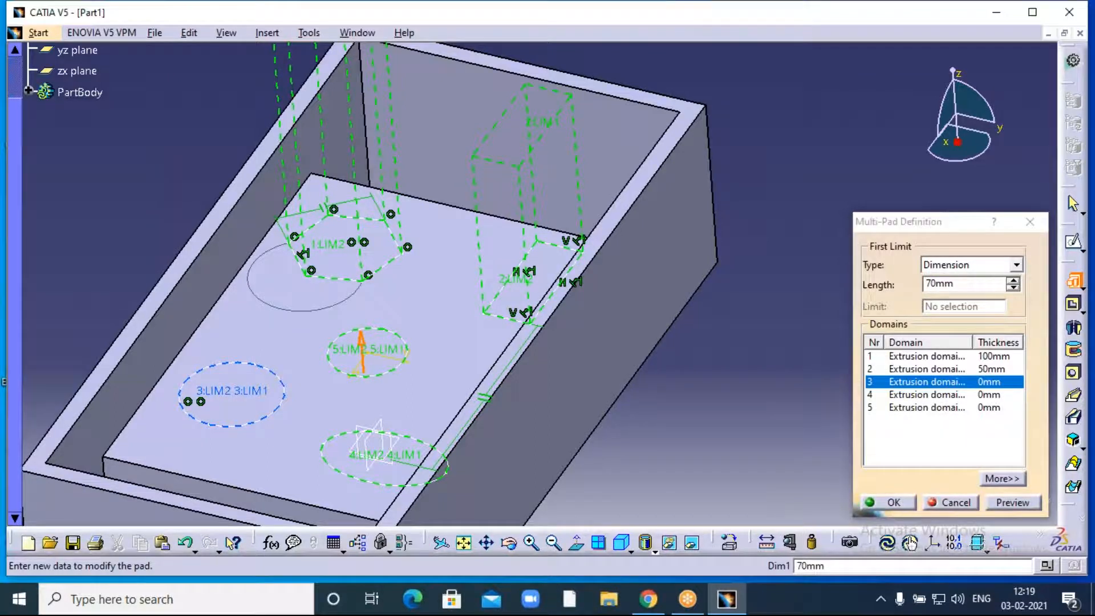
click(907, 395)
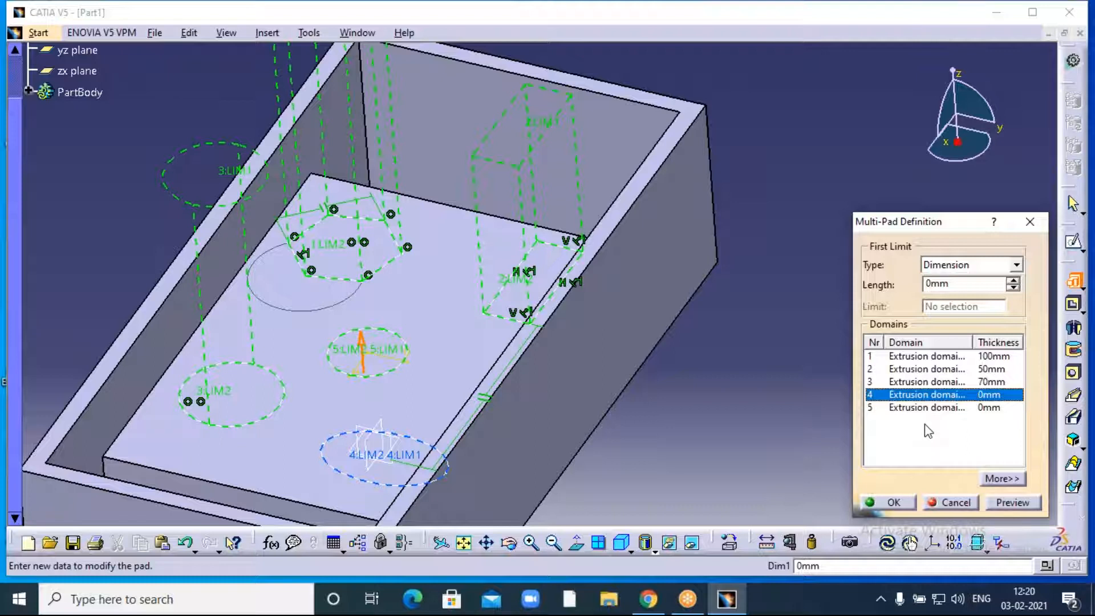
click(926, 369)
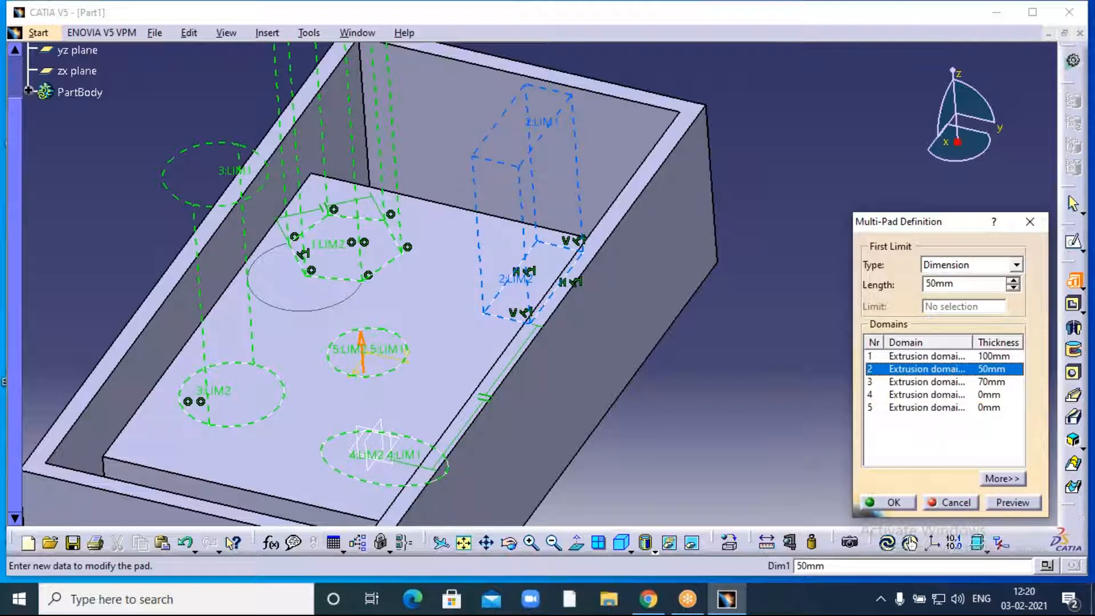
- Set the fourth domain's length to 20mm and the fifth domain's to 150mm
click(903, 394)
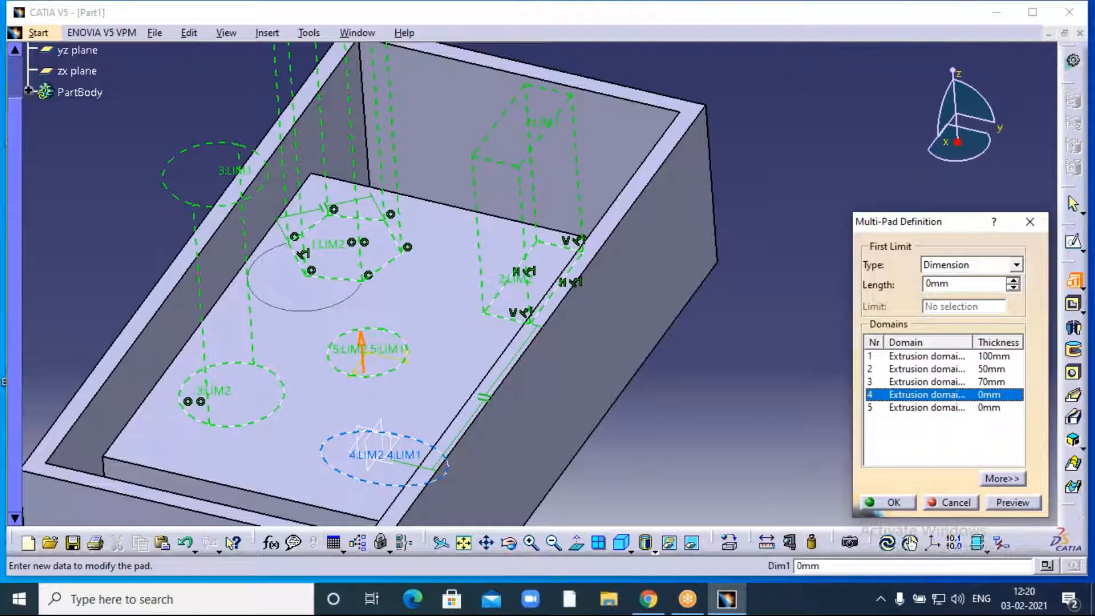
double_click(958, 290)
text(20)
click(781, 380)
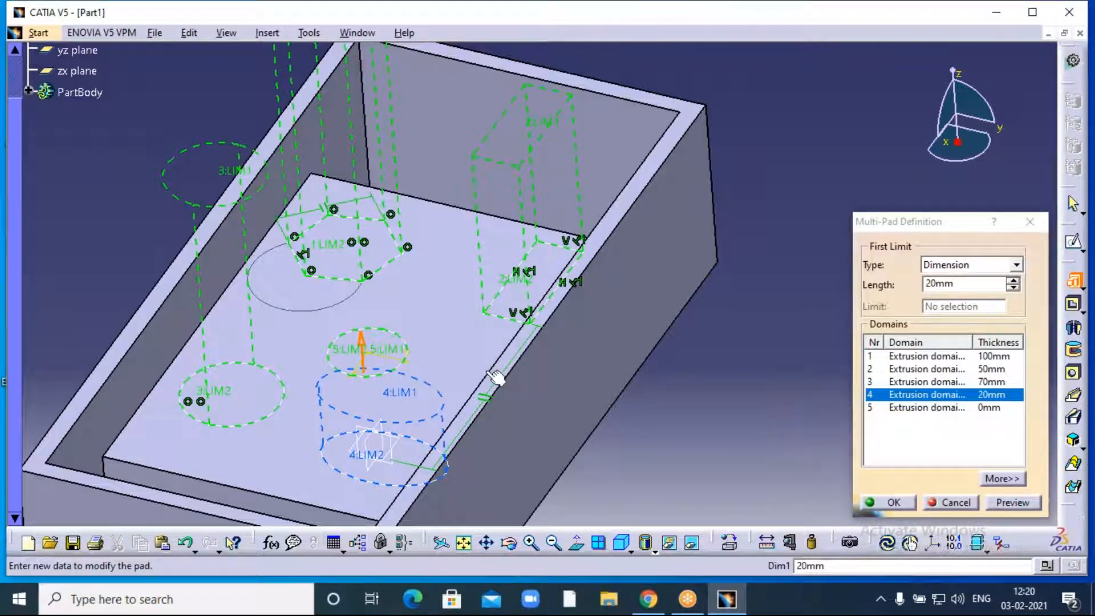
click(908, 409)
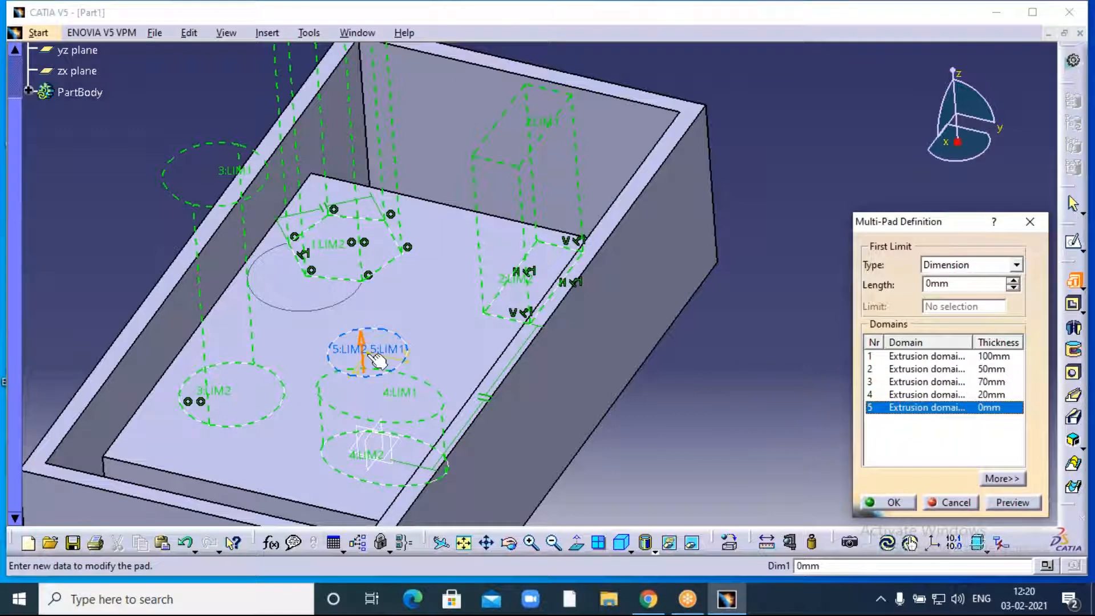
drag(960, 283, 895, 287)
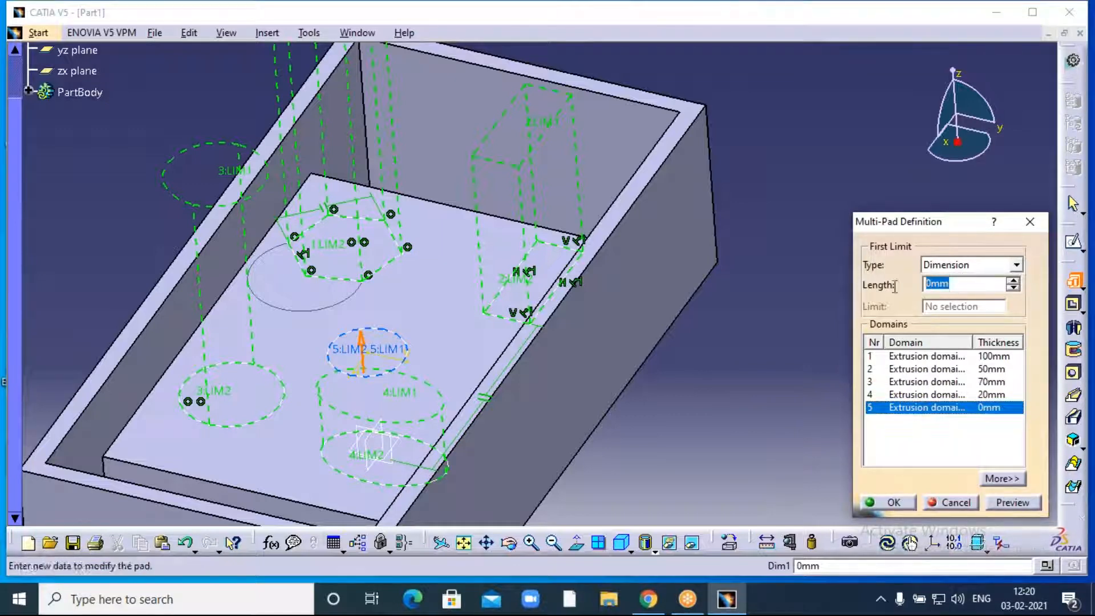
text(1)
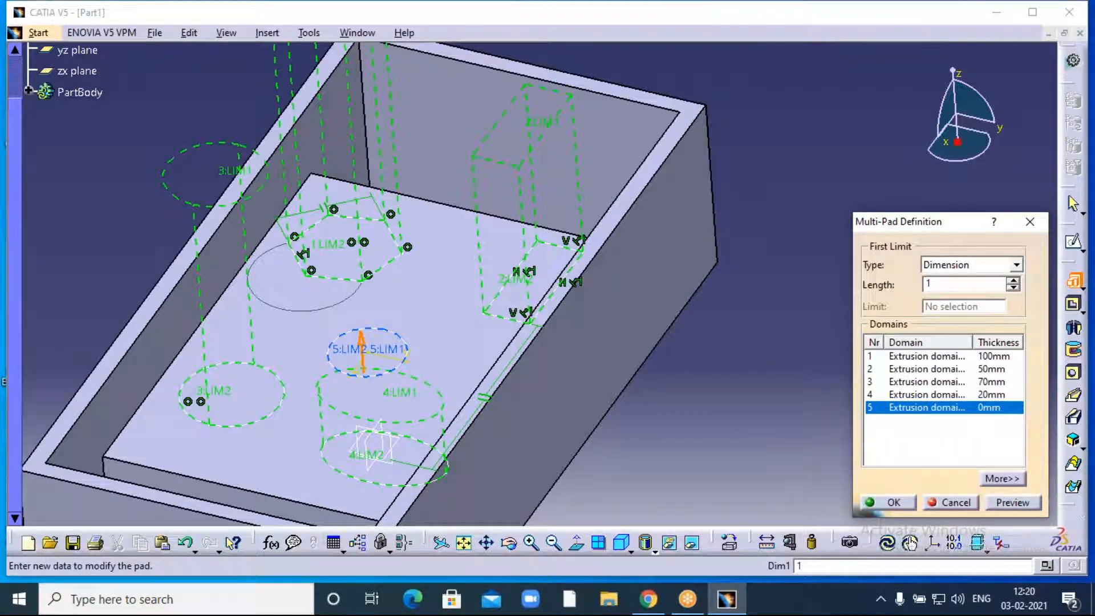
text(50)
click(786, 391)
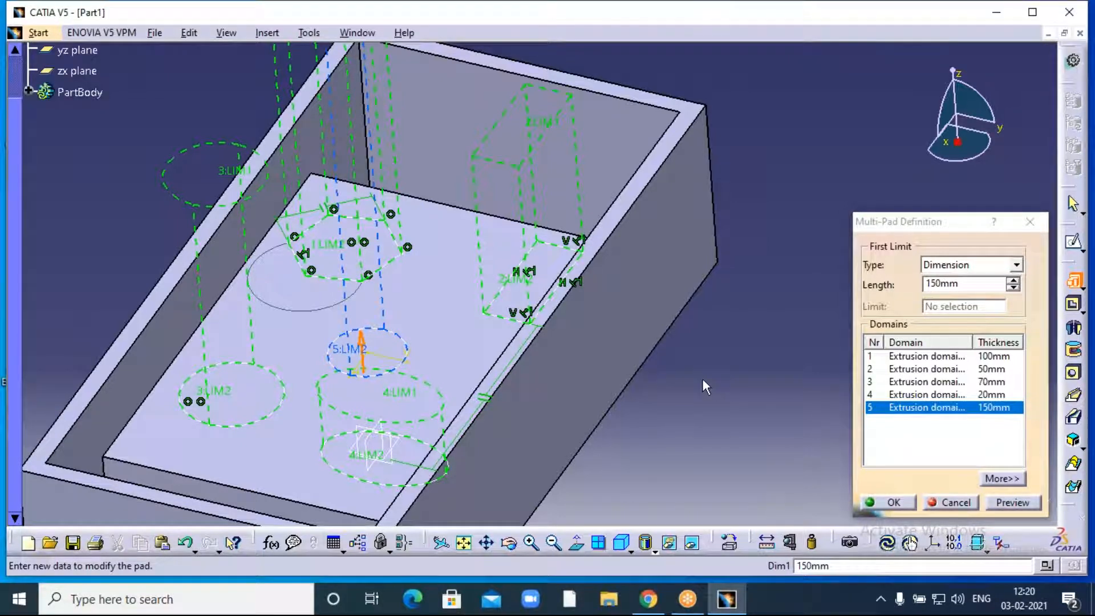
click(552, 543)
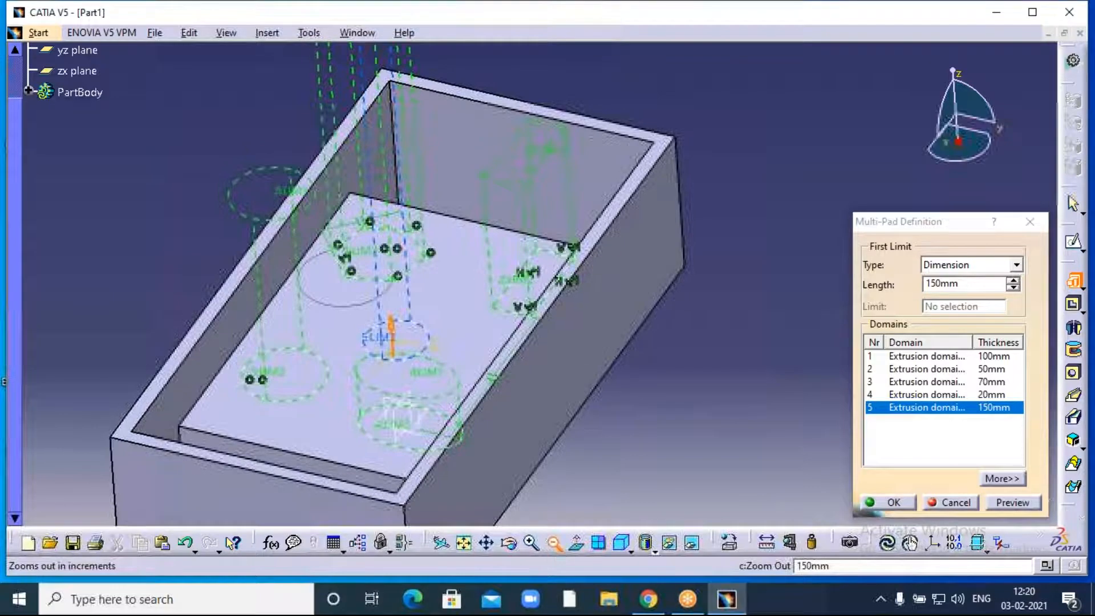
click(552, 543)
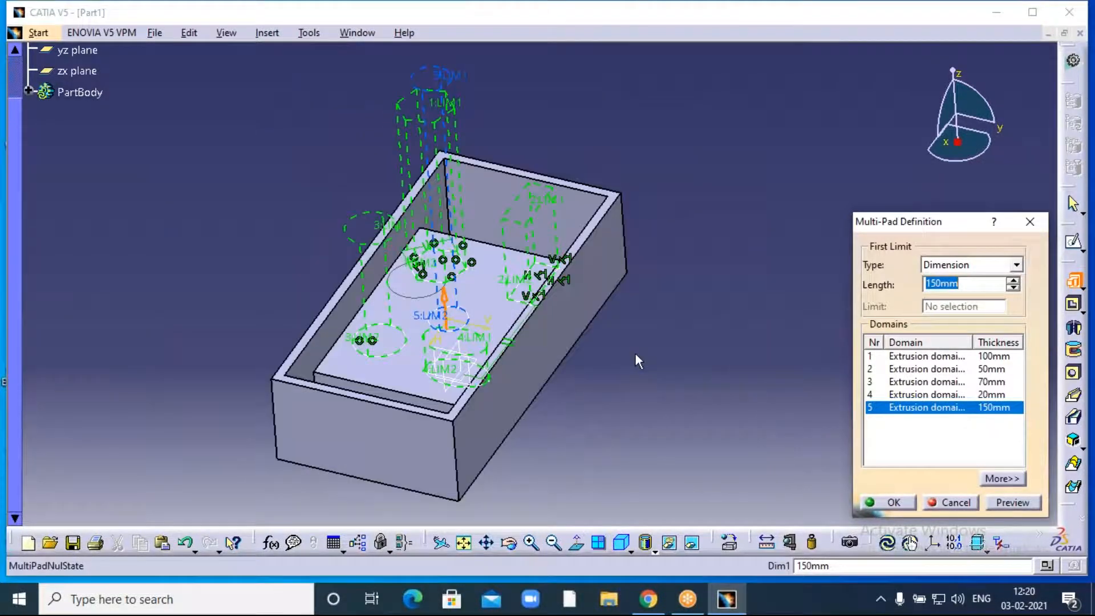
- Preview and confirm the Multi-Pad, then frame the five new solids in the view
middle_drag(635, 352, 522, 410)
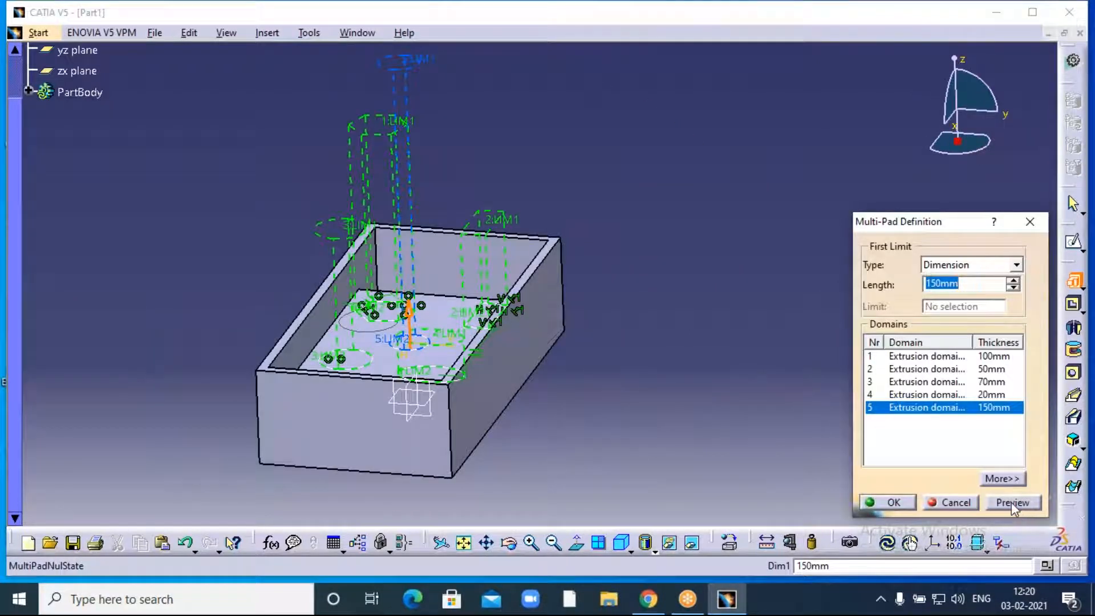
click(1014, 505)
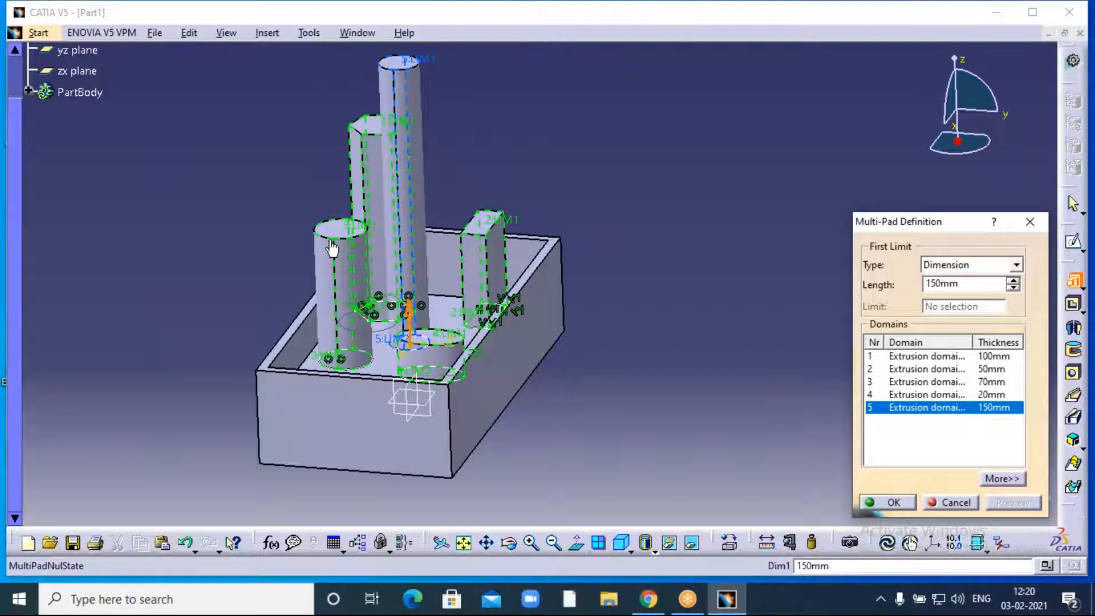
click(891, 502)
click(628, 313)
middle_drag(629, 312, 661, 335)
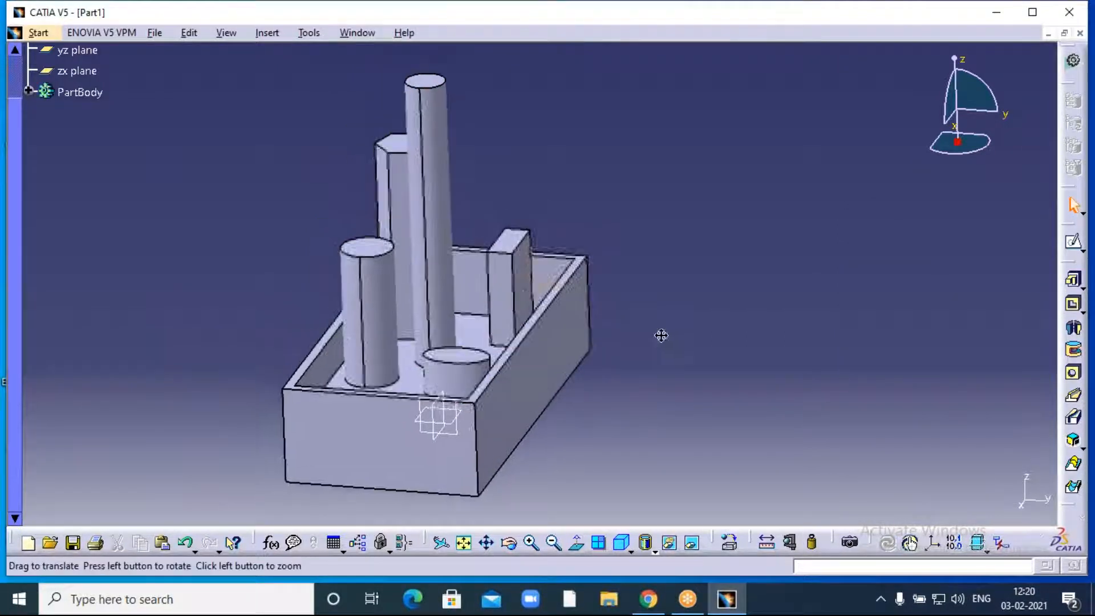
click(553, 543)
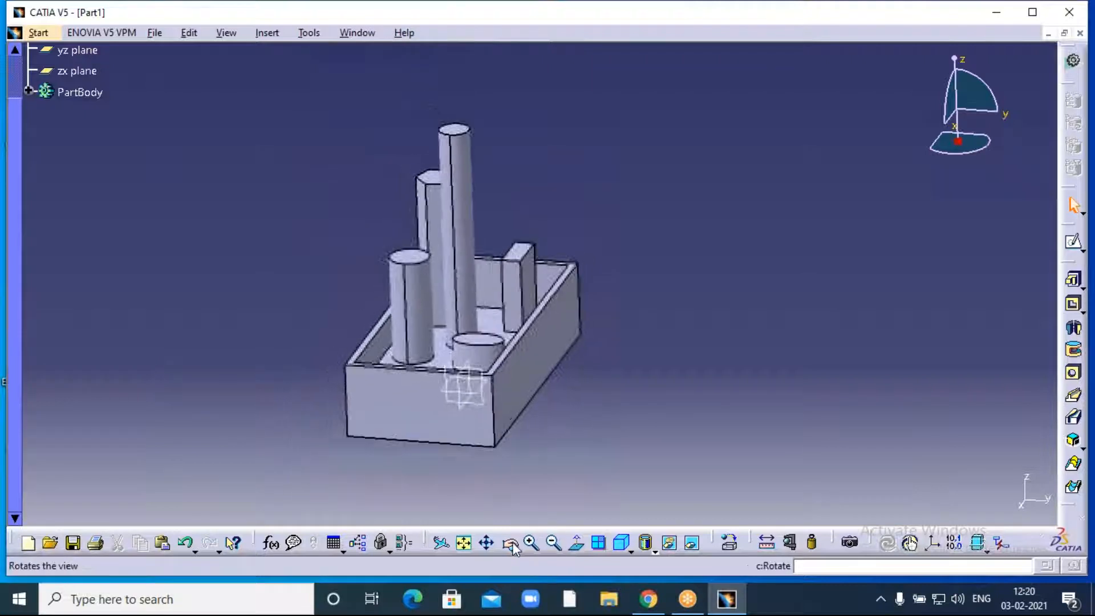
click(531, 542)
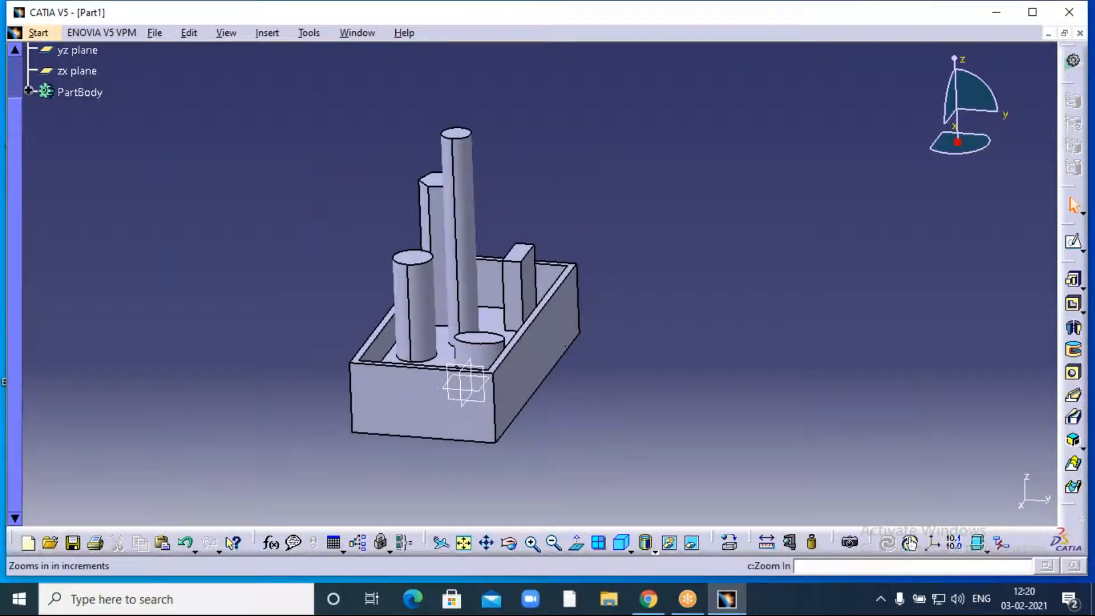
click(531, 542)
middle_drag(637, 368, 713, 388)
click(554, 542)
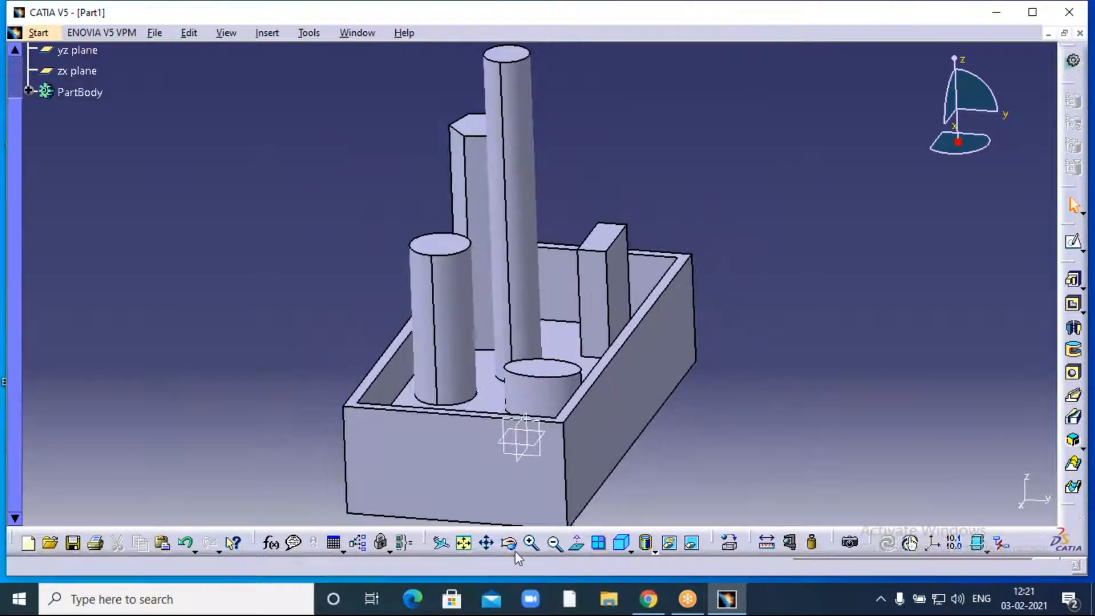
- Expand PartBody in the tree to show Pad.1, Pad.2 and Multipad.1, briefly opening Sketch.3
click(508, 542)
mouse_move(361, 268)
mouse_down()
mouse_move(559, 362)
mouse_move(521, 403)
mouse_move(362, 415)
mouse_move(332, 371)
mouse_move(367, 313)
mouse_move(293, 296)
mouse_move(551, 366)
mouse_move(579, 430)
mouse_move(383, 247)
mouse_move(313, 279)
mouse_move(455, 338)
mouse_move(411, 319)
mouse_move(361, 271)
mouse_move(696, 251)
mouse_move(442, 256)
mouse_move(425, 315)
mouse_move(513, 294)
mouse_move(672, 177)
mouse_move(806, 242)
mouse_move(571, 319)
mouse_move(348, 271)
mouse_up()
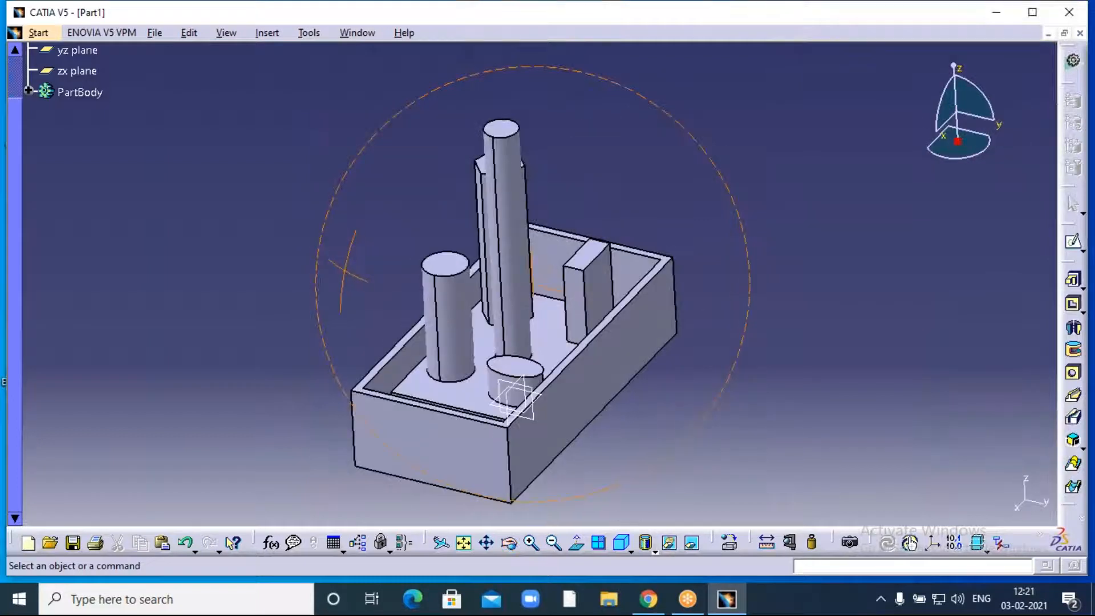
drag(15, 134, 24, 82)
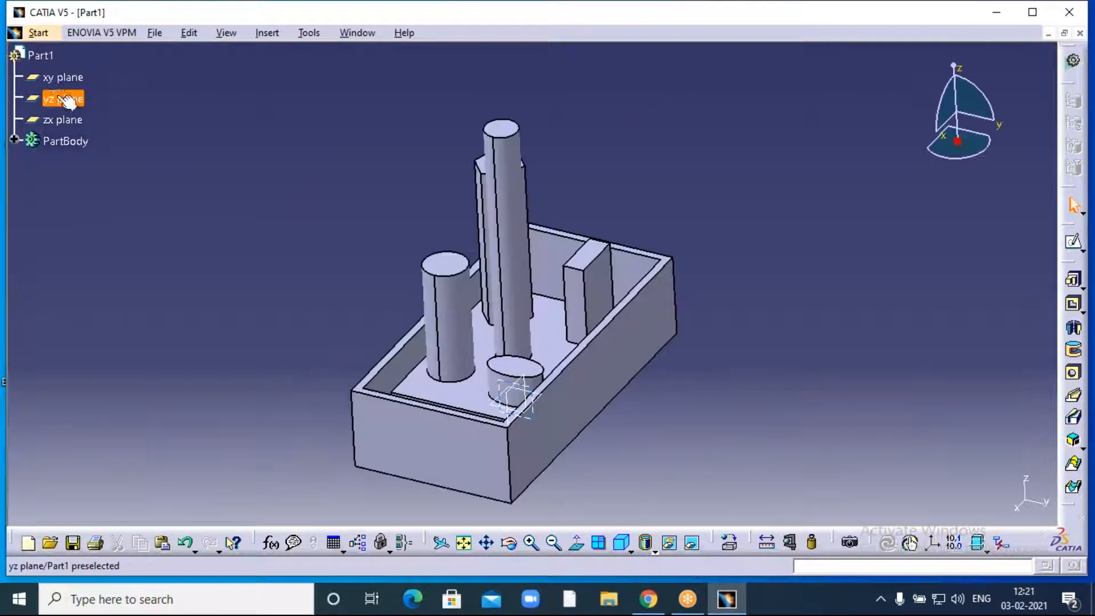
click(15, 140)
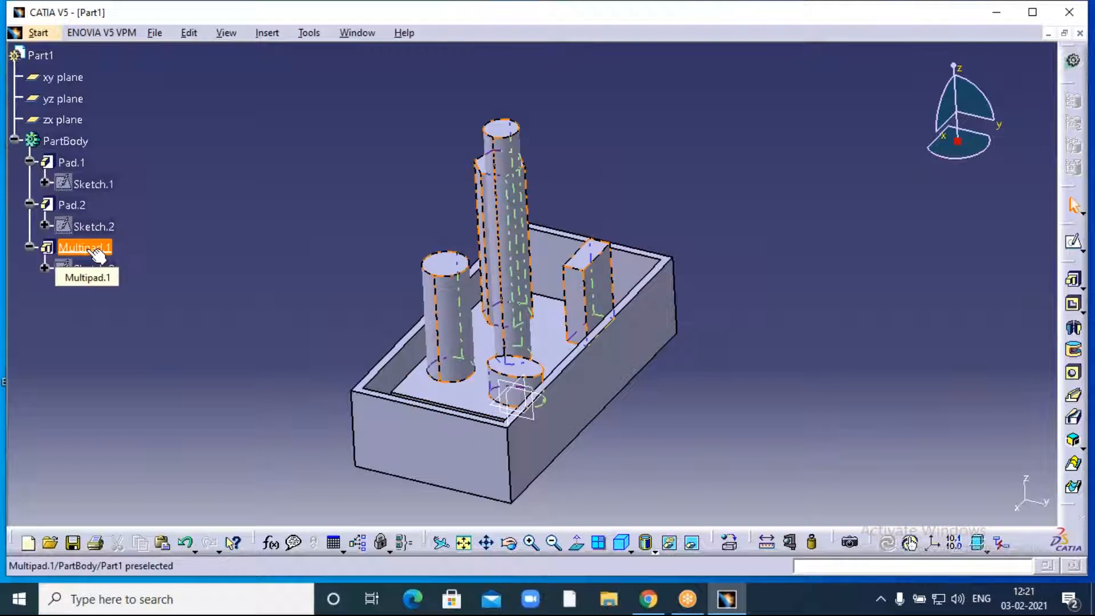
click(45, 269)
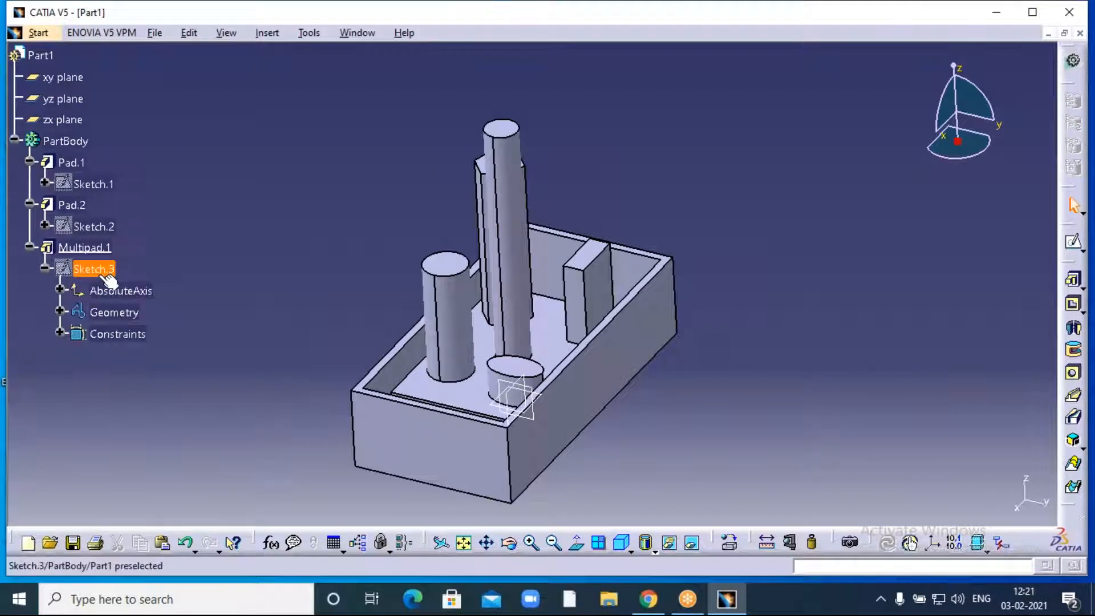
click(45, 268)
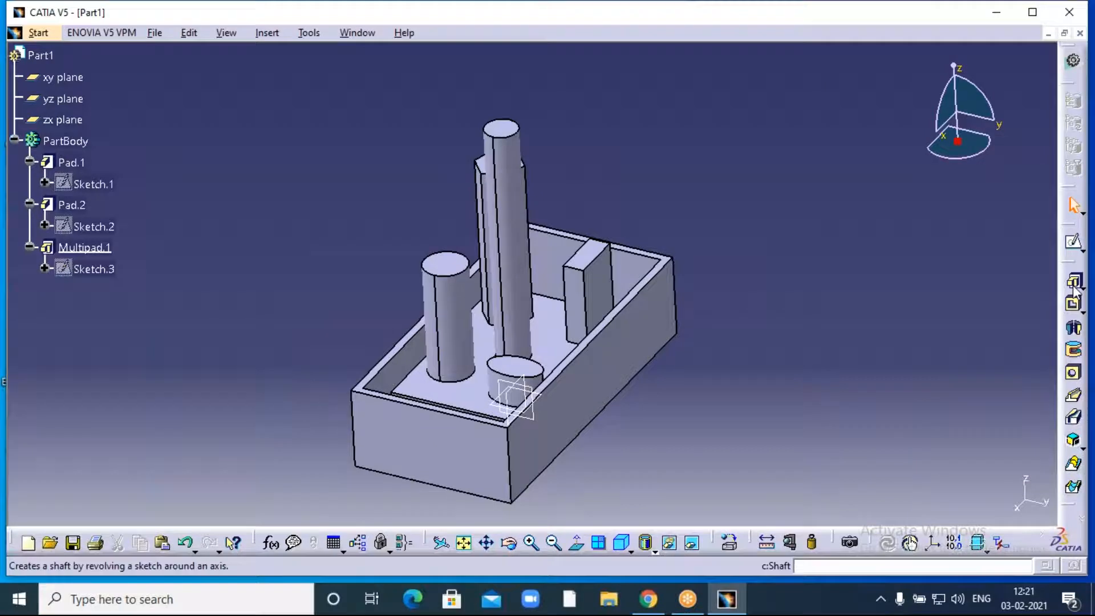
scroll(342, 175, down, 2)
middle_drag(342, 174, 321, 212)
middle_drag(348, 316, 348, 280)
- Hide the xy, yz and zx reference planes from the specification tree
scroll(100, 251, up, 2)
scroll(100, 251, up, 2)
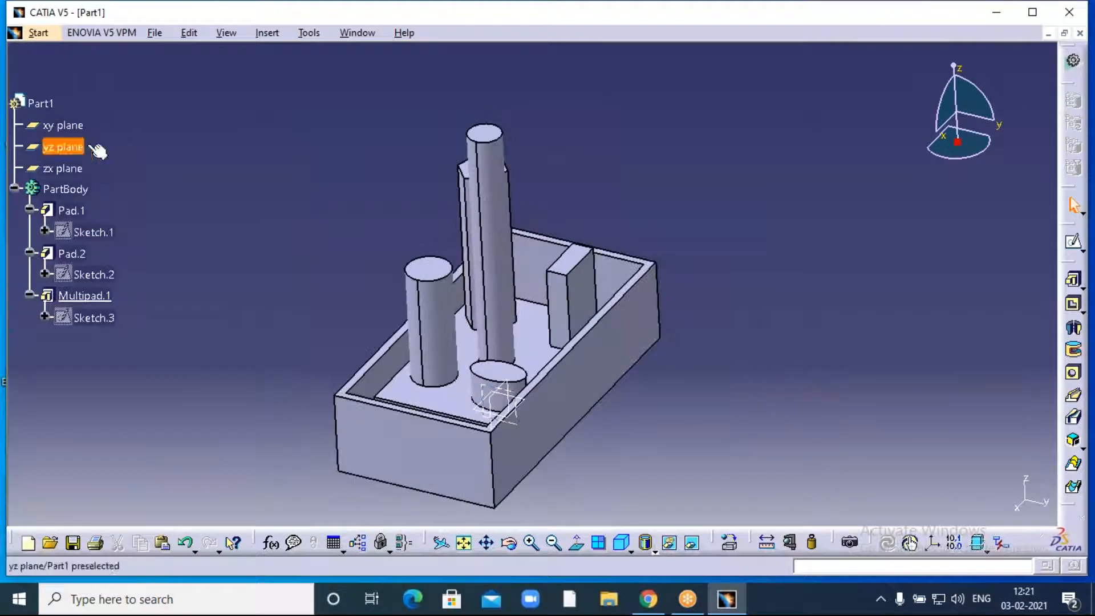
click(63, 124)
right_click(69, 126)
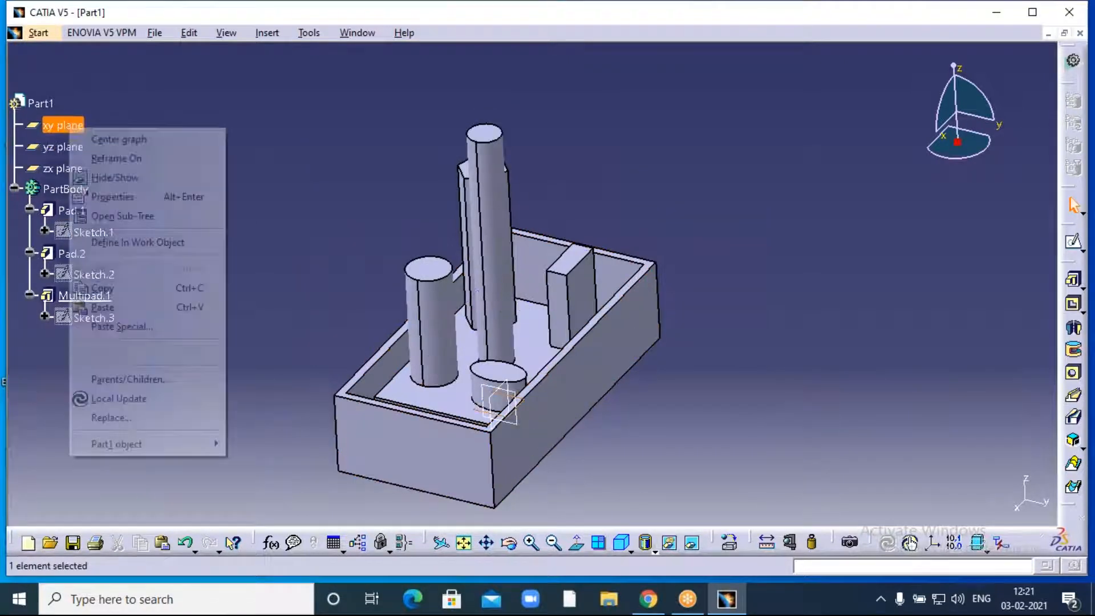
click(109, 178)
right_click(64, 146)
click(112, 194)
right_click(67, 170)
click(102, 224)
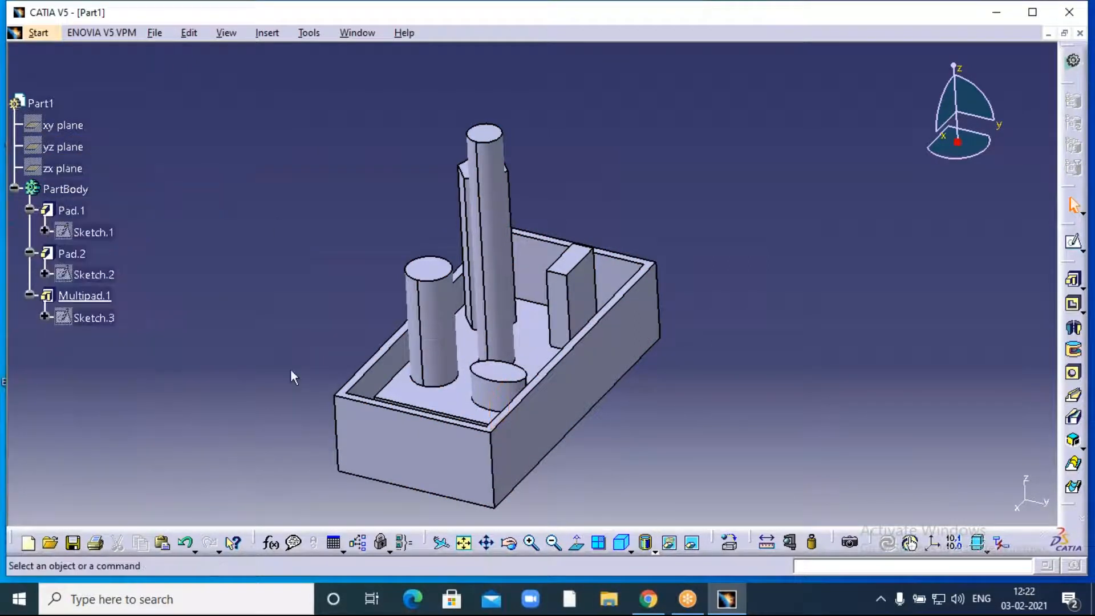
click(66, 189)
right_click(65, 189)
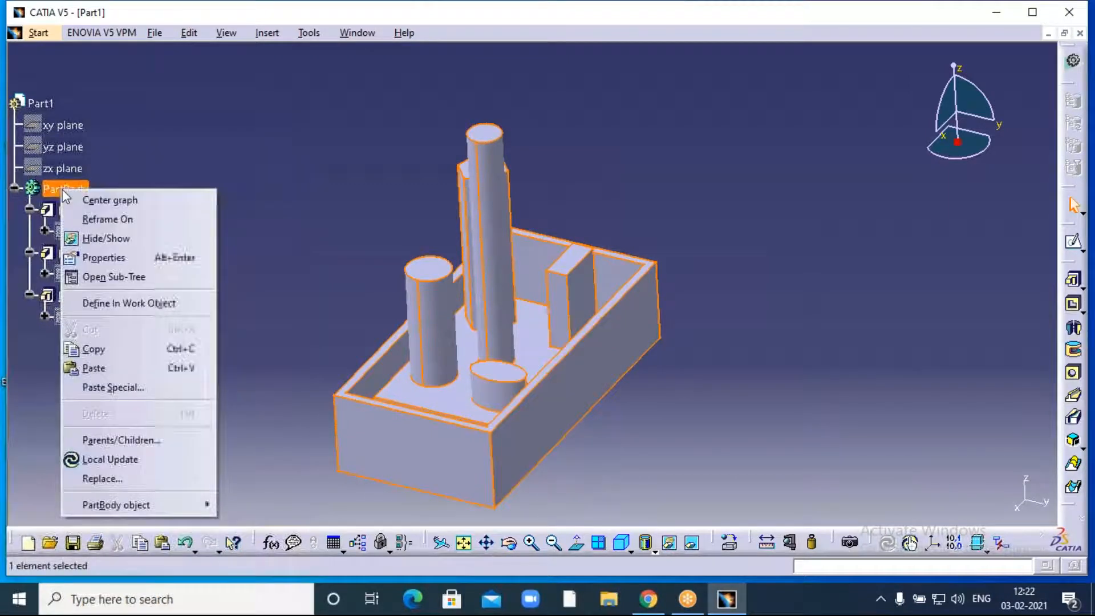
- Set the PartBody's fill colour to blue in its Properties and apply it
click(121, 257)
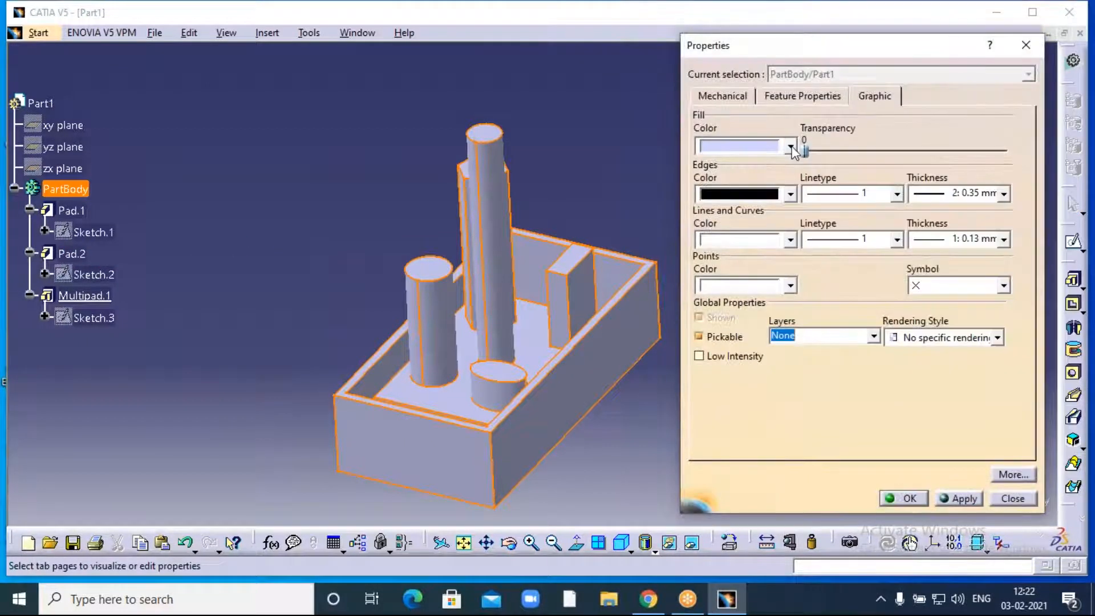
click(790, 146)
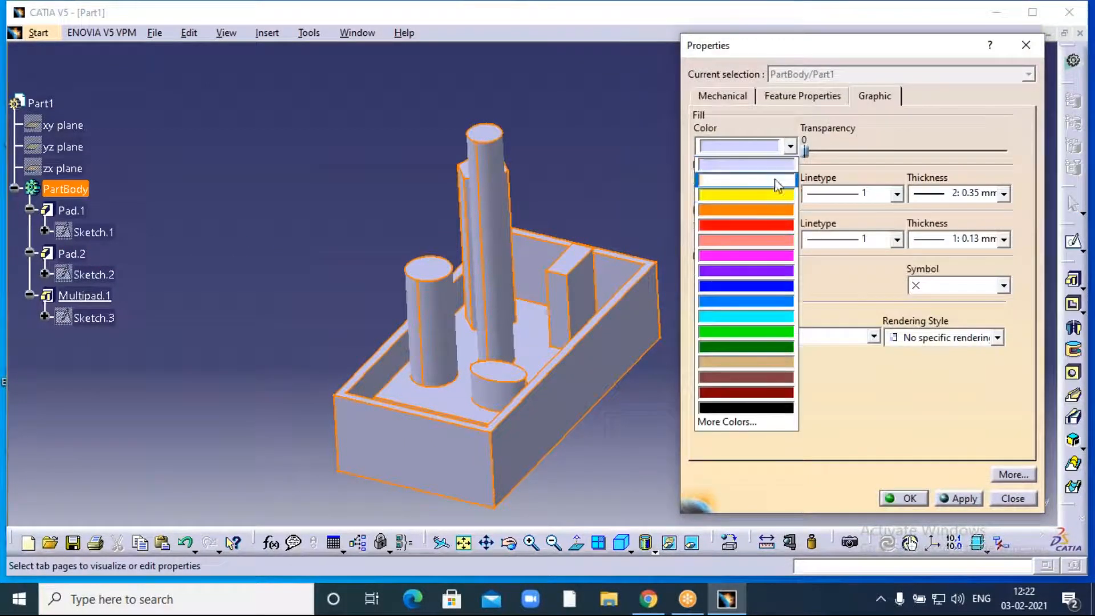
click(734, 301)
click(954, 499)
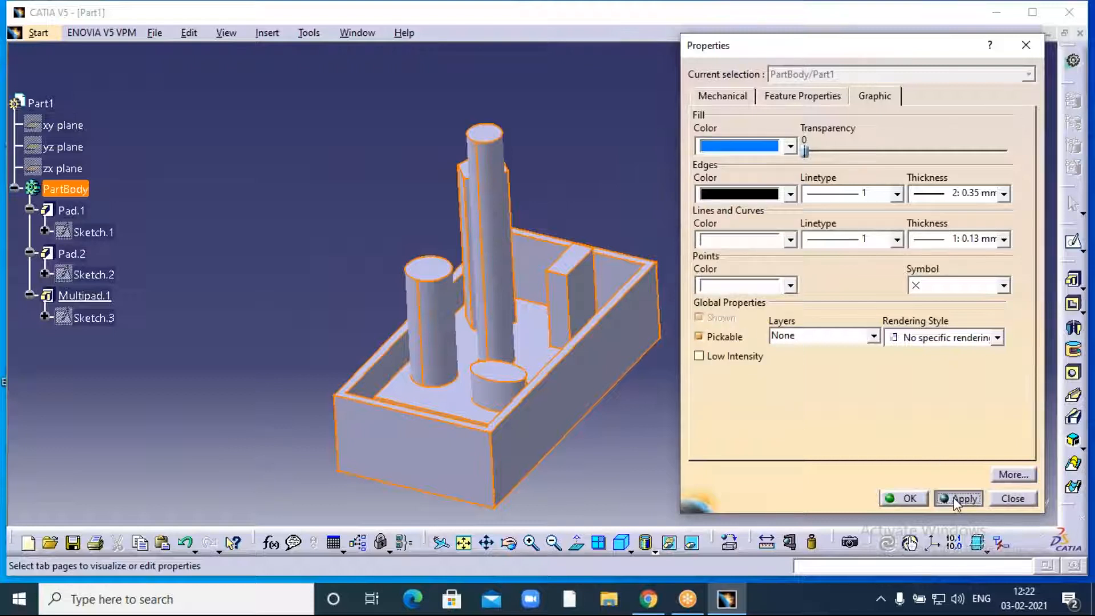
click(899, 500)
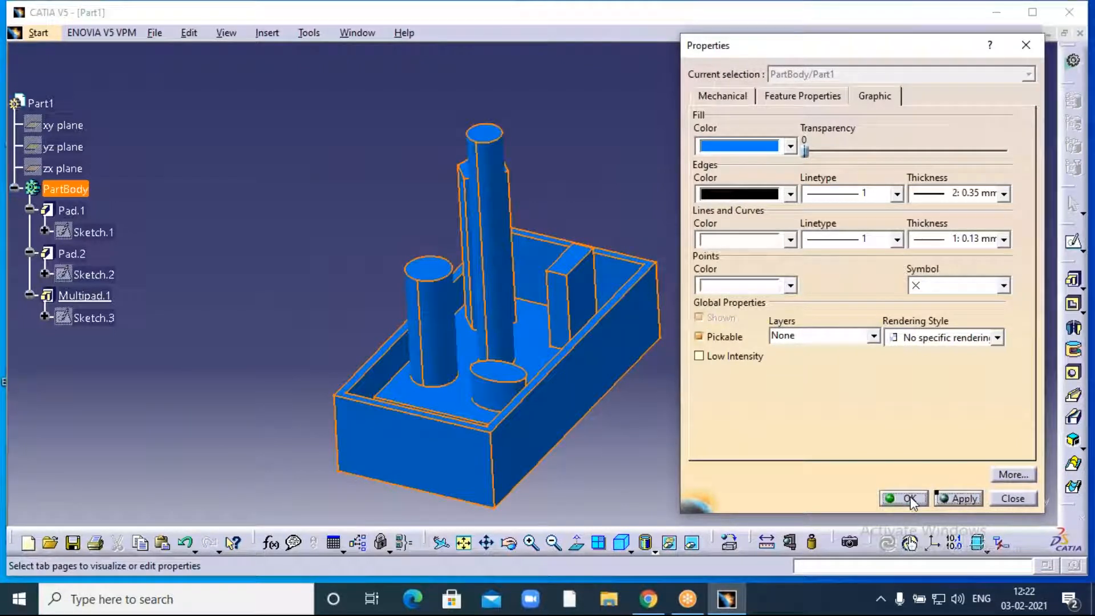
middle_drag(704, 380, 708, 348)
click(509, 544)
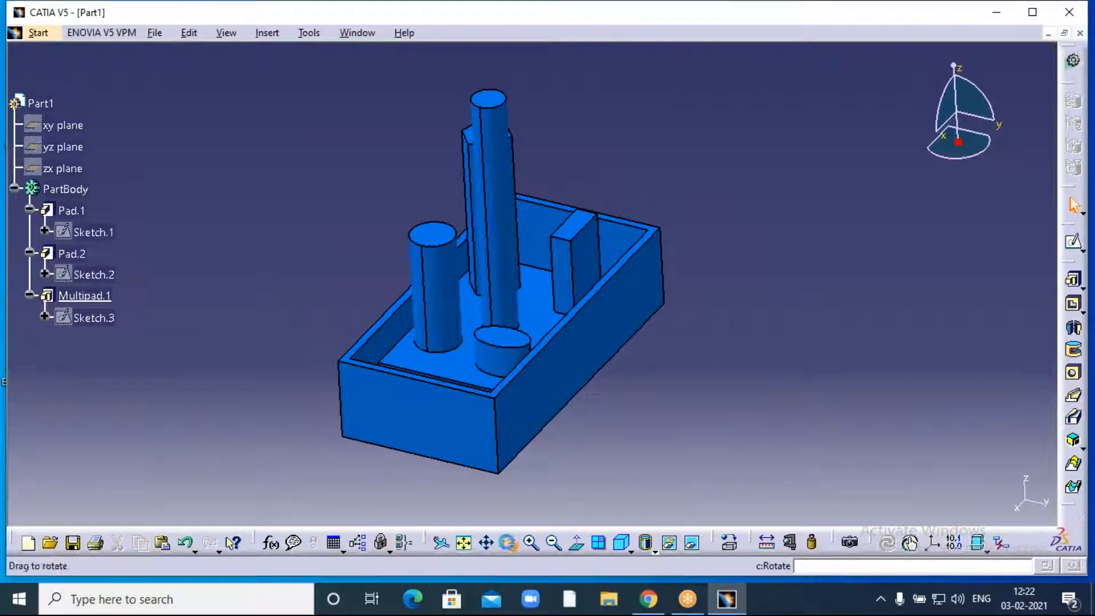
- Orbit the part to a lower view and expand the pad variants flyout
drag(375, 458, 433, 454)
click(1075, 283)
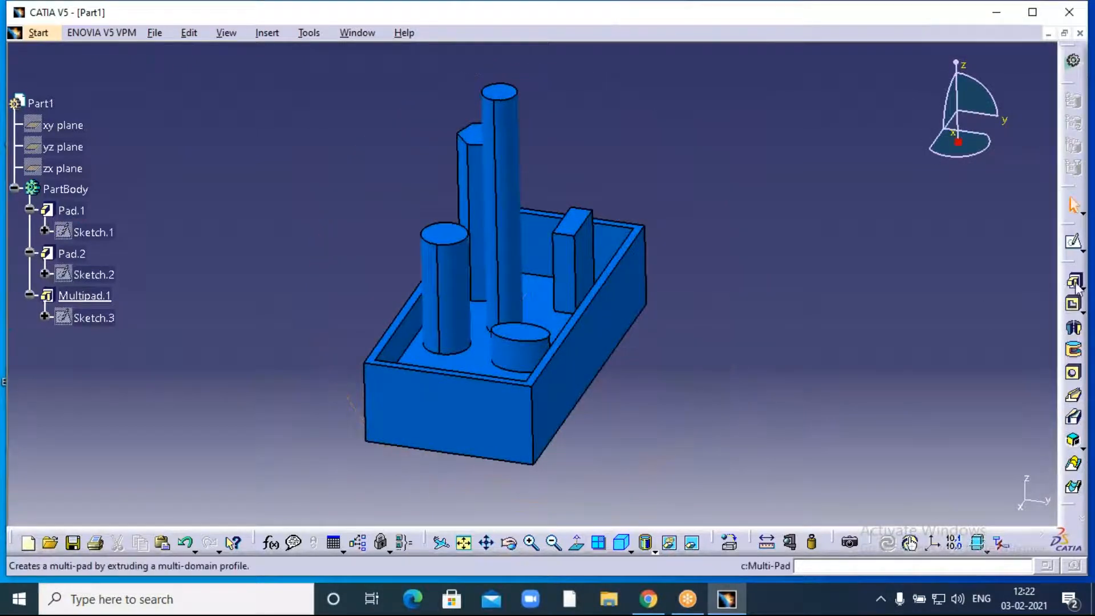
click(1077, 288)
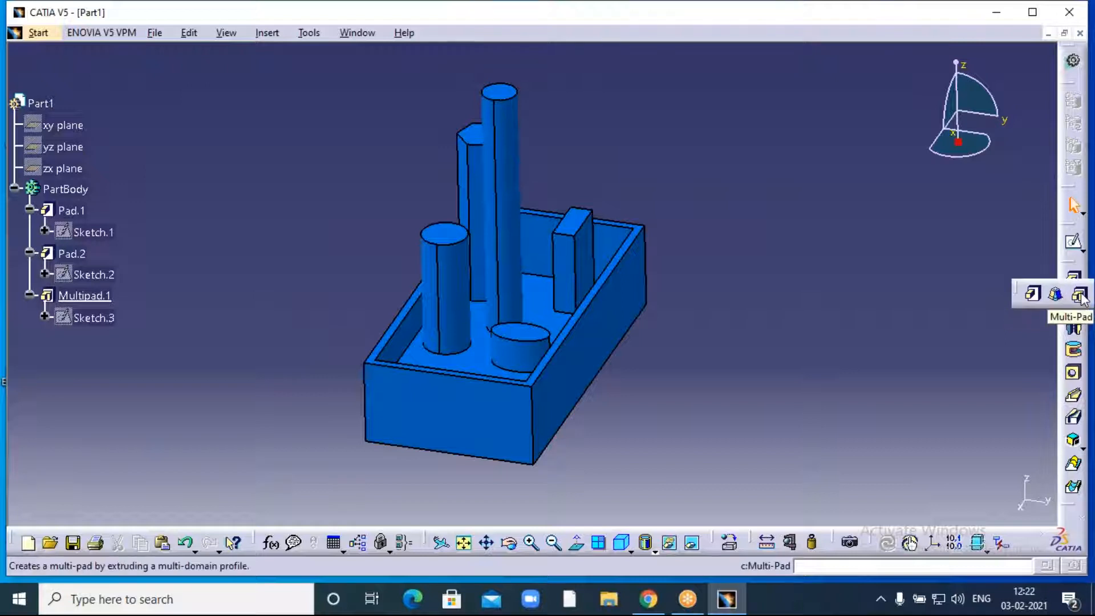
click(774, 19)
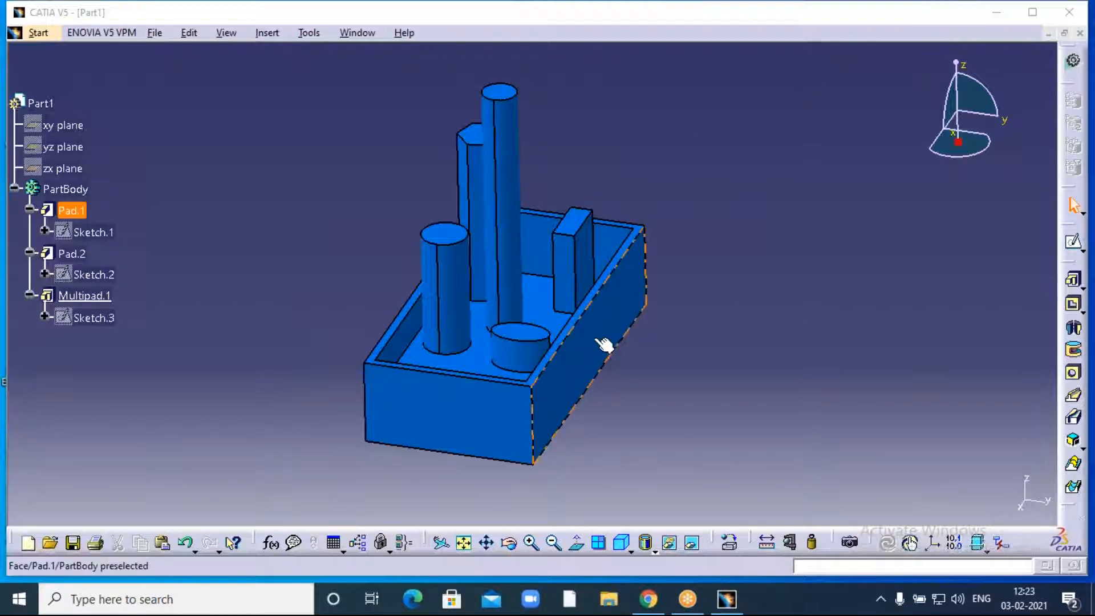
- Turn the box to show its long wall and start a new sketch on that face
click(745, 279)
click(508, 543)
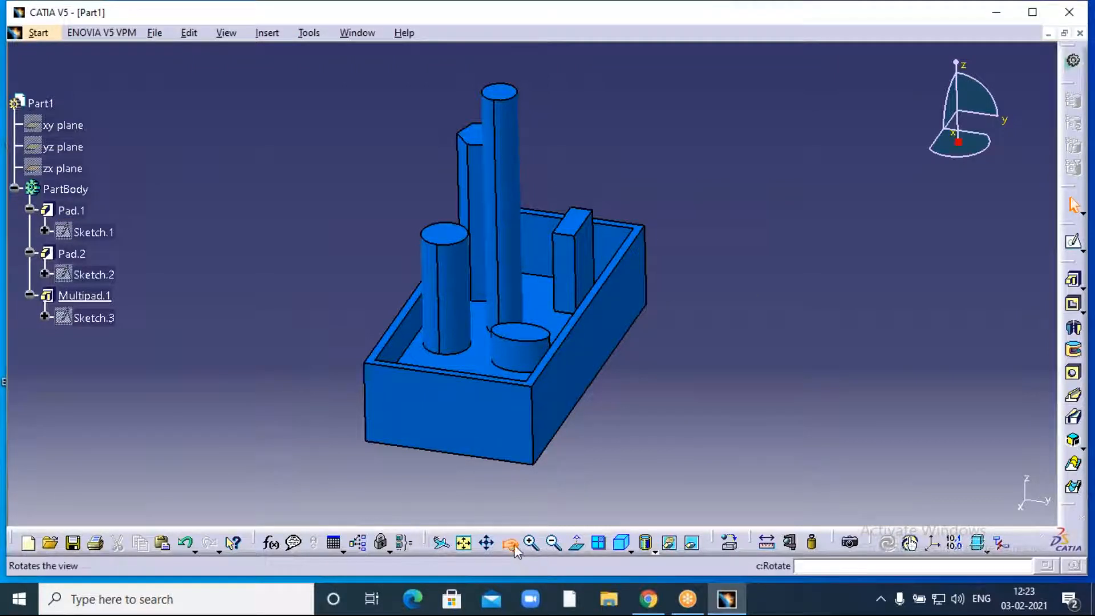
drag(596, 474, 550, 447)
click(572, 349)
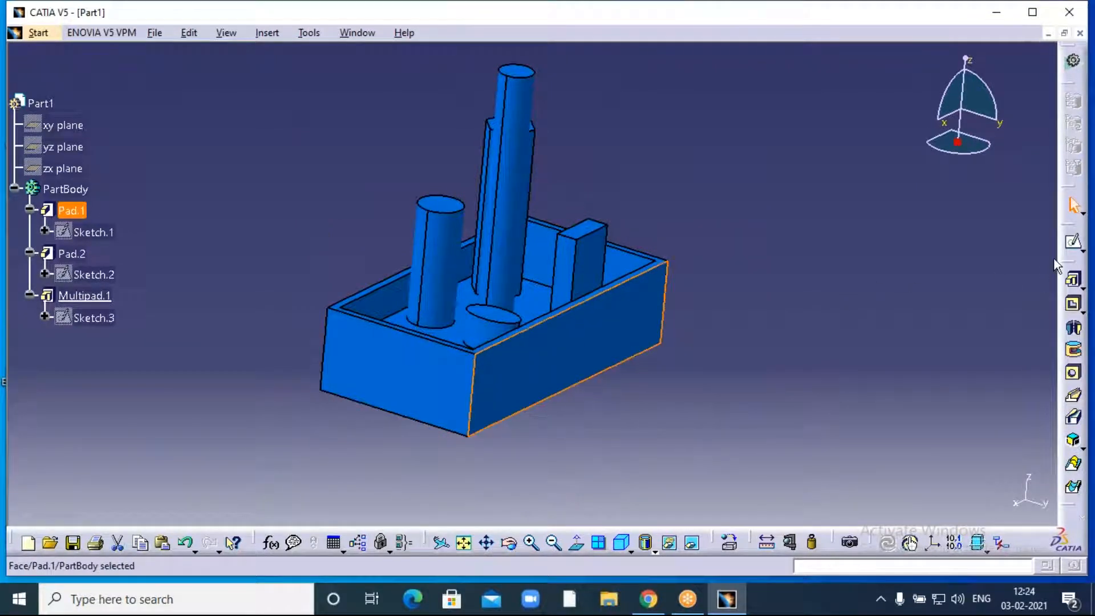
click(1074, 244)
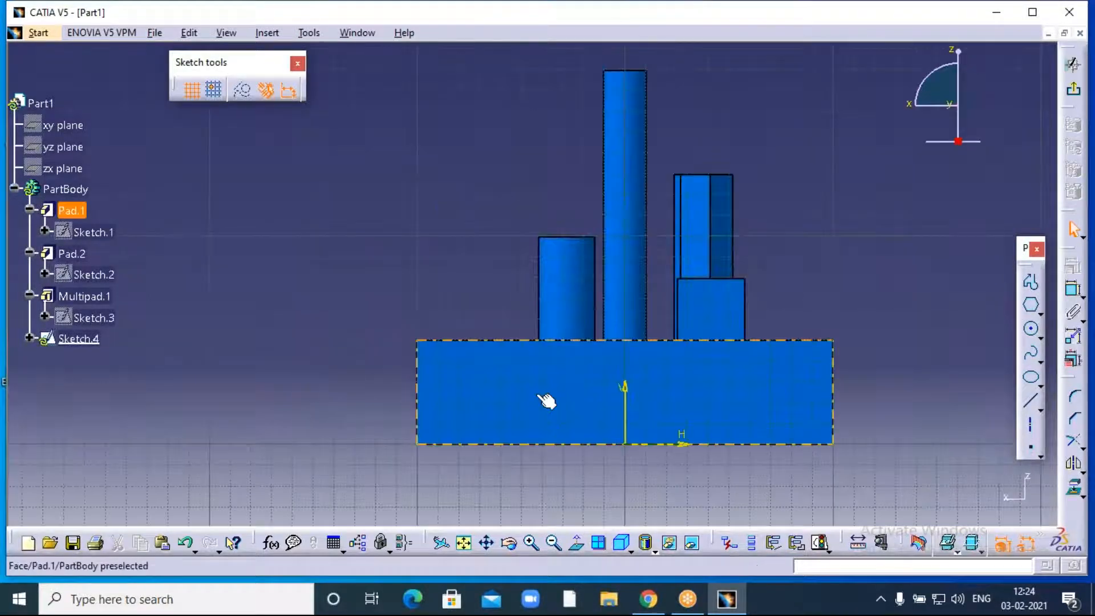
- Sketch a flat ellipse centred on the vertical axis of the box's long side face
click(1032, 381)
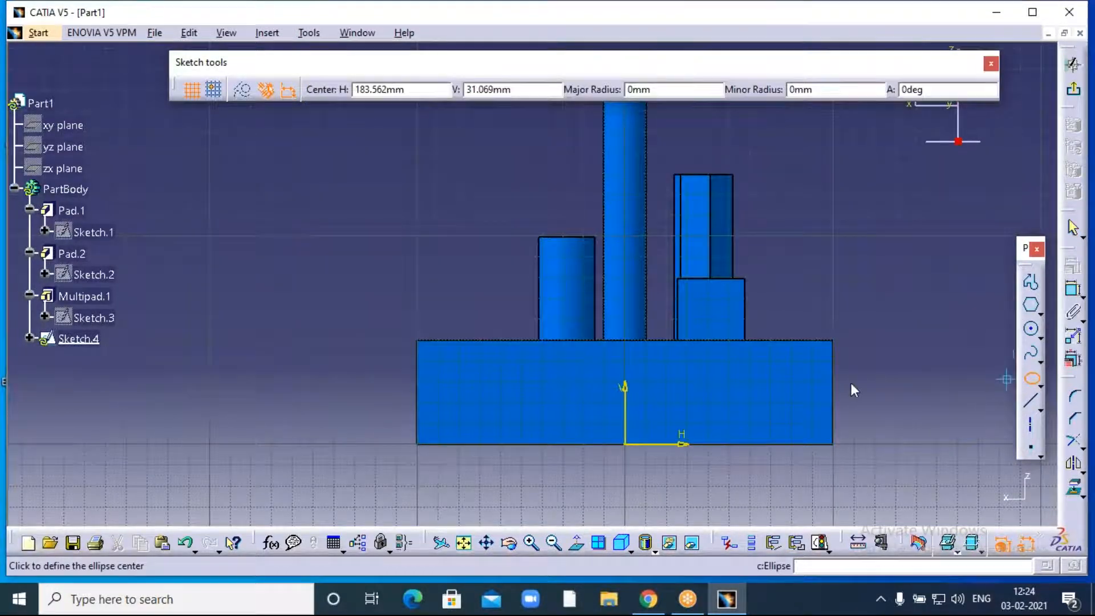
click(625, 389)
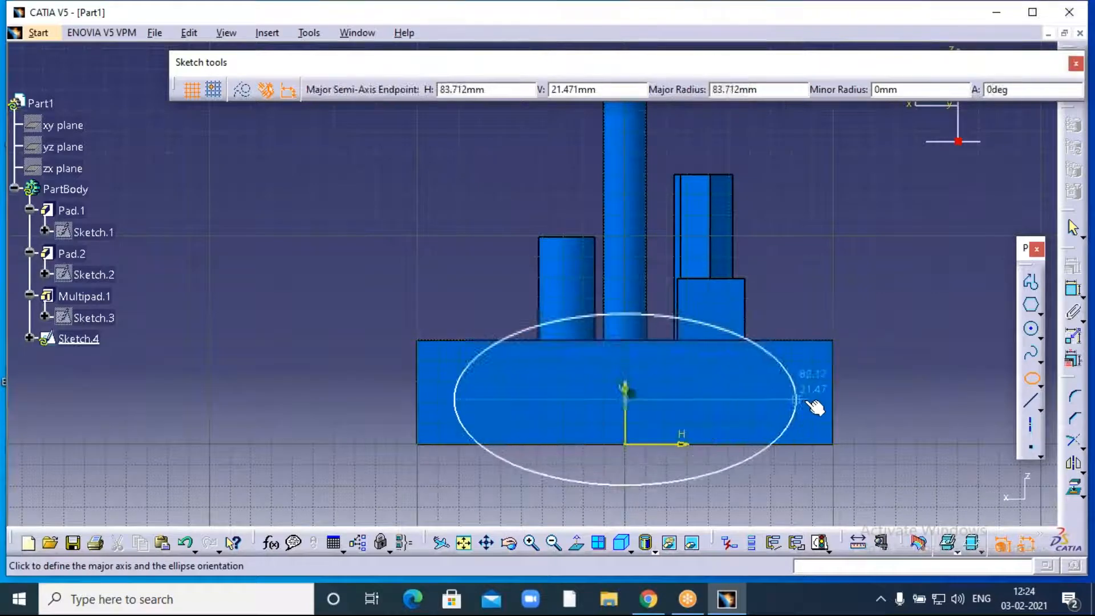
click(822, 404)
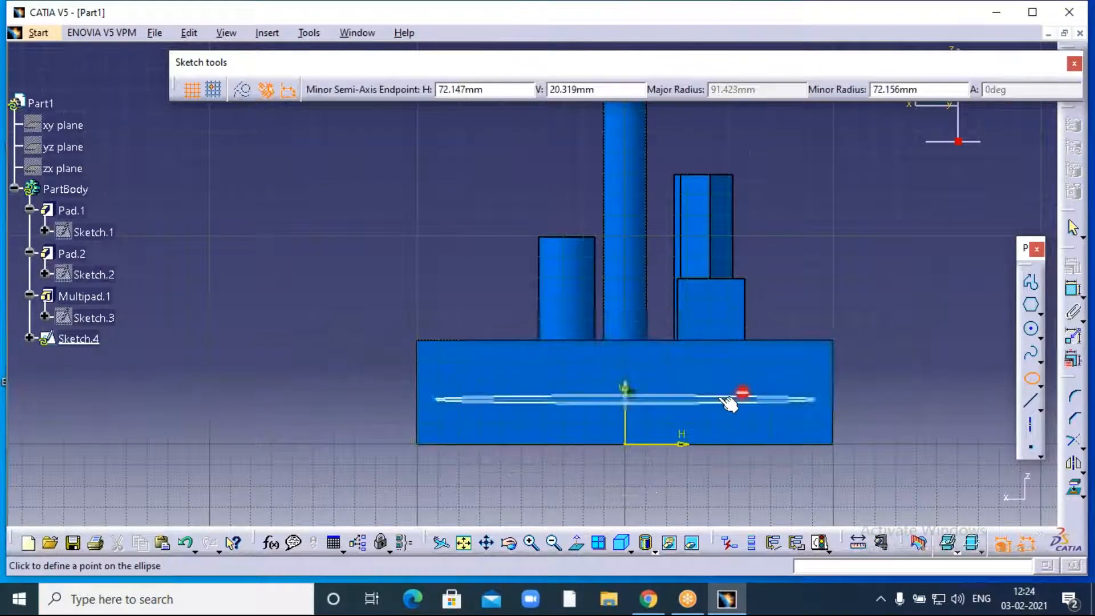
click(665, 370)
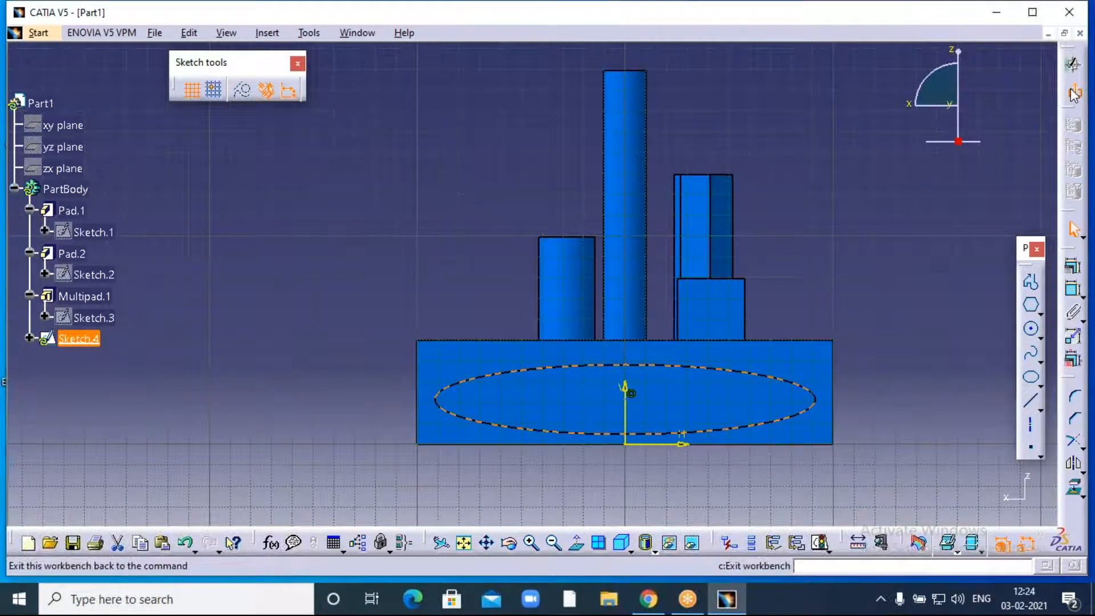
- Pad the ellipse sketch 50 mm outward to form the fin Pad.3
click(1072, 90)
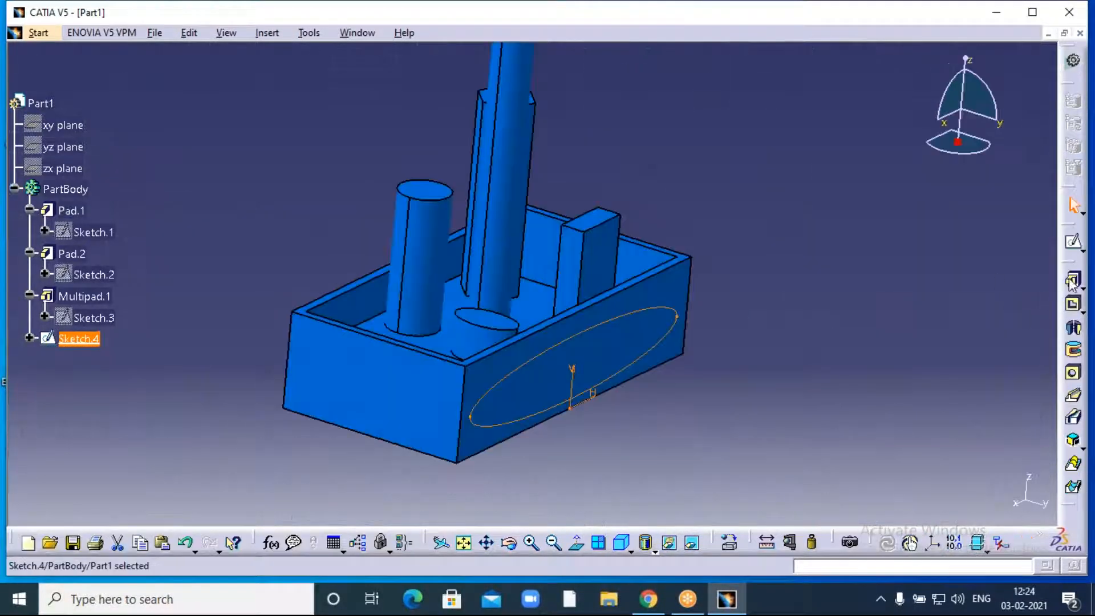
click(1081, 288)
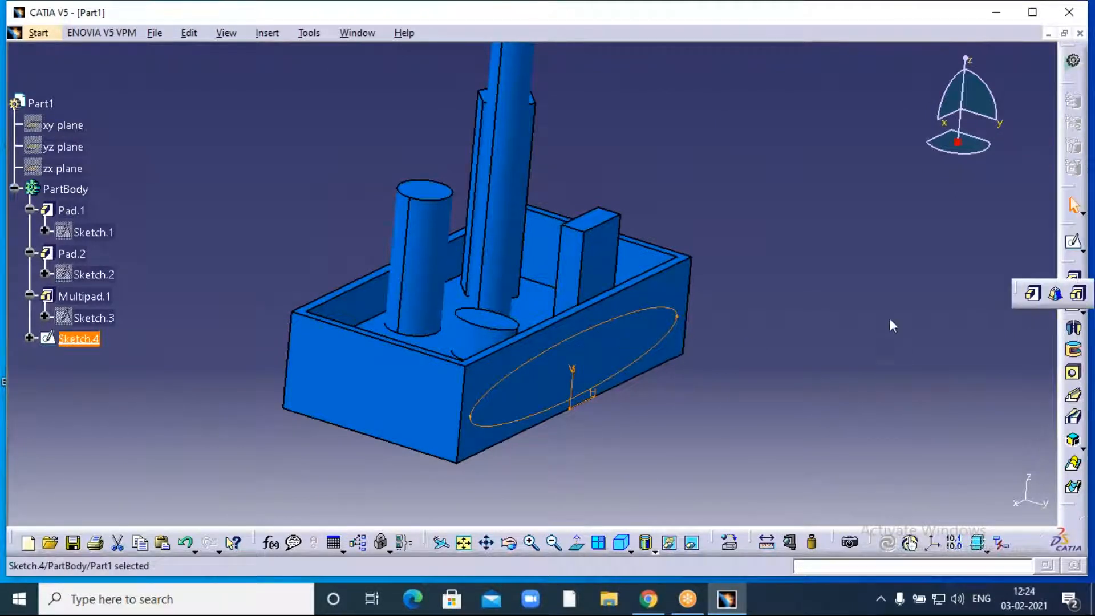
click(1032, 293)
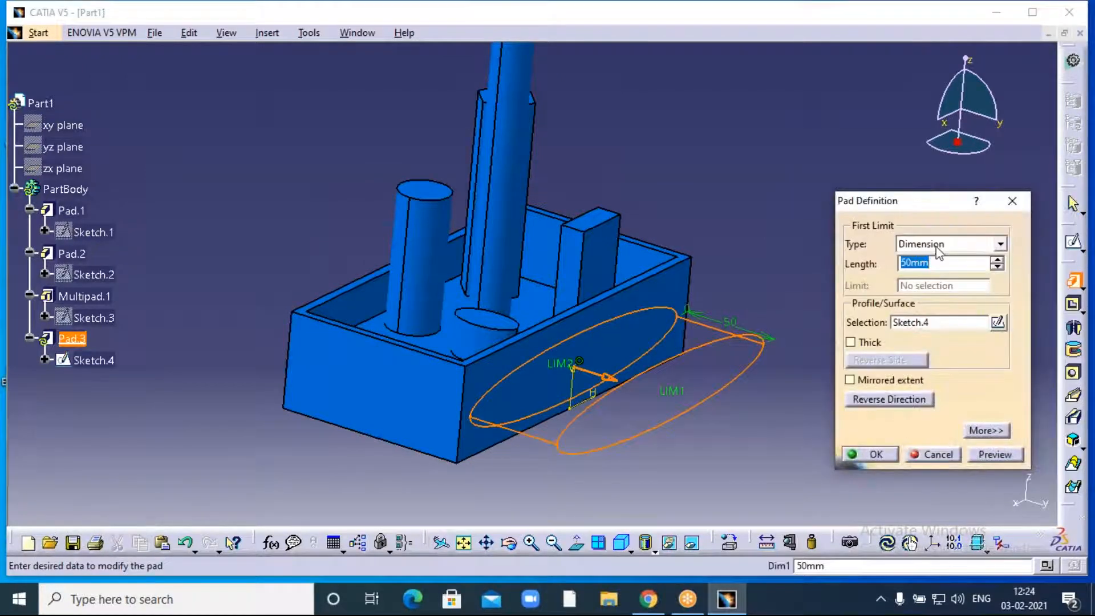
click(851, 454)
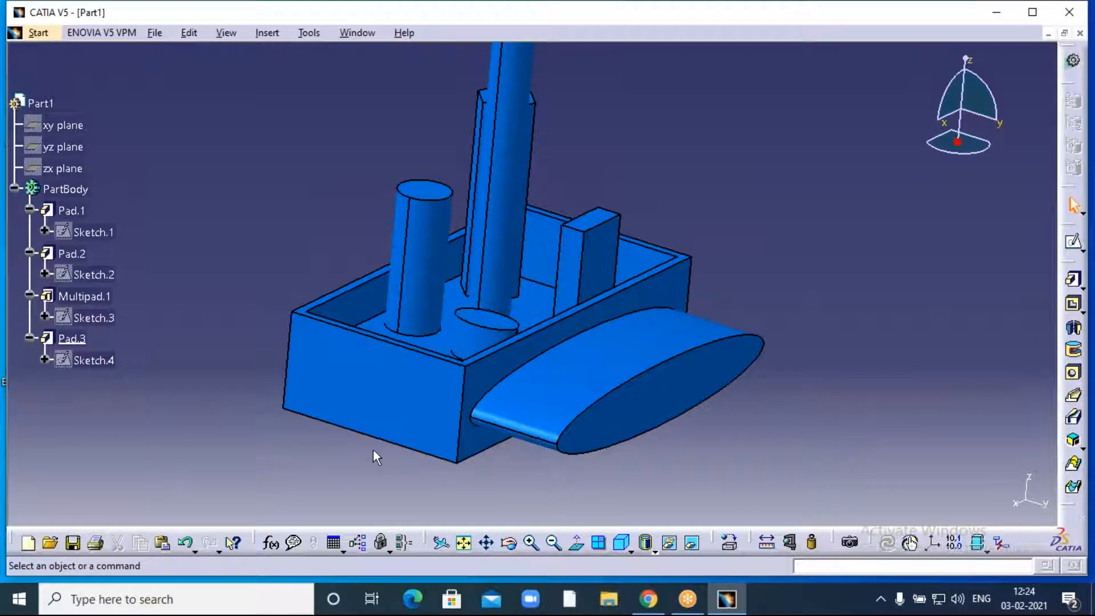
- Sketch a circle centred on the vertical axis of the box's short end face
click(383, 386)
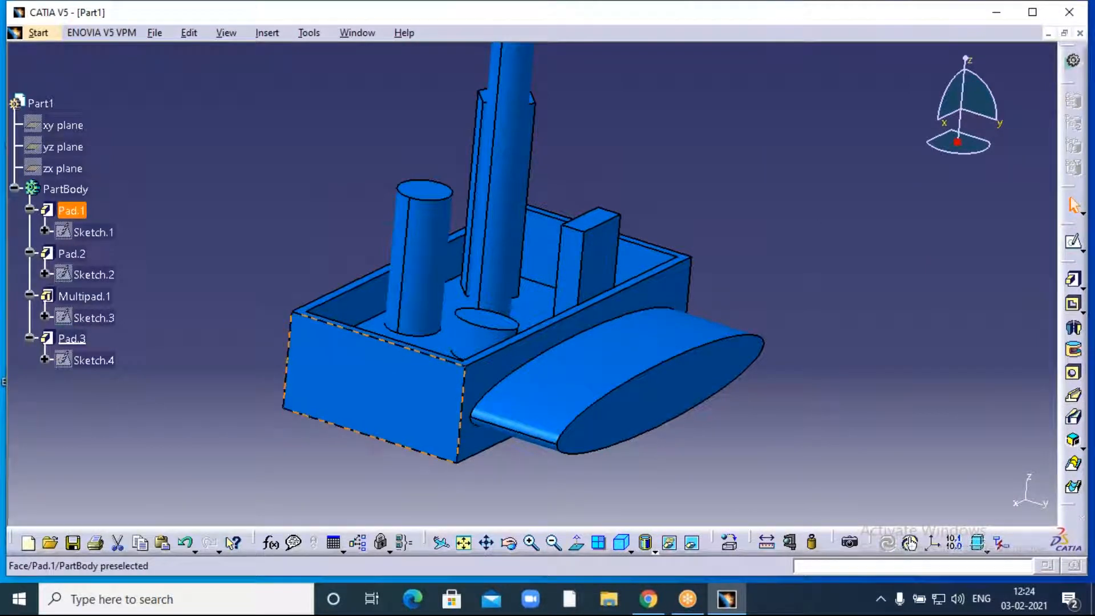
click(1073, 242)
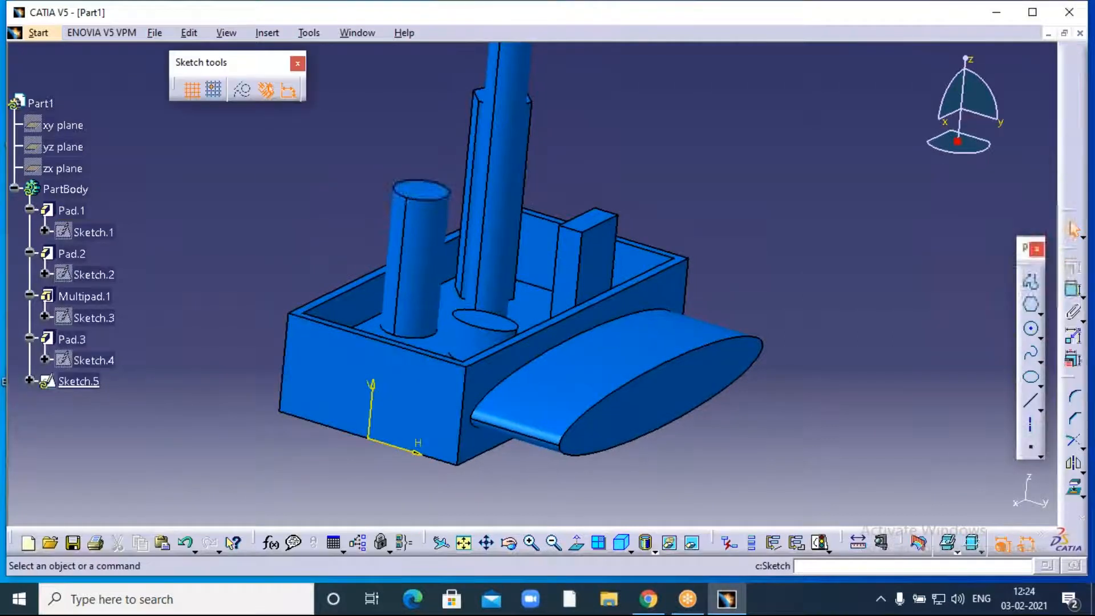
middle_drag(624, 355, 855, 239)
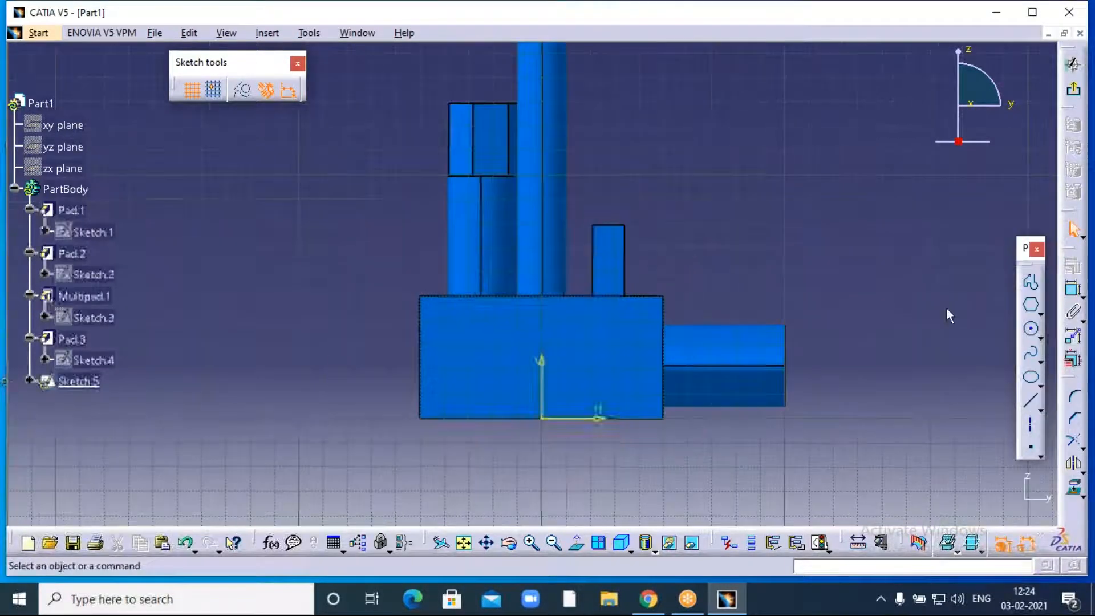
click(1031, 329)
click(541, 360)
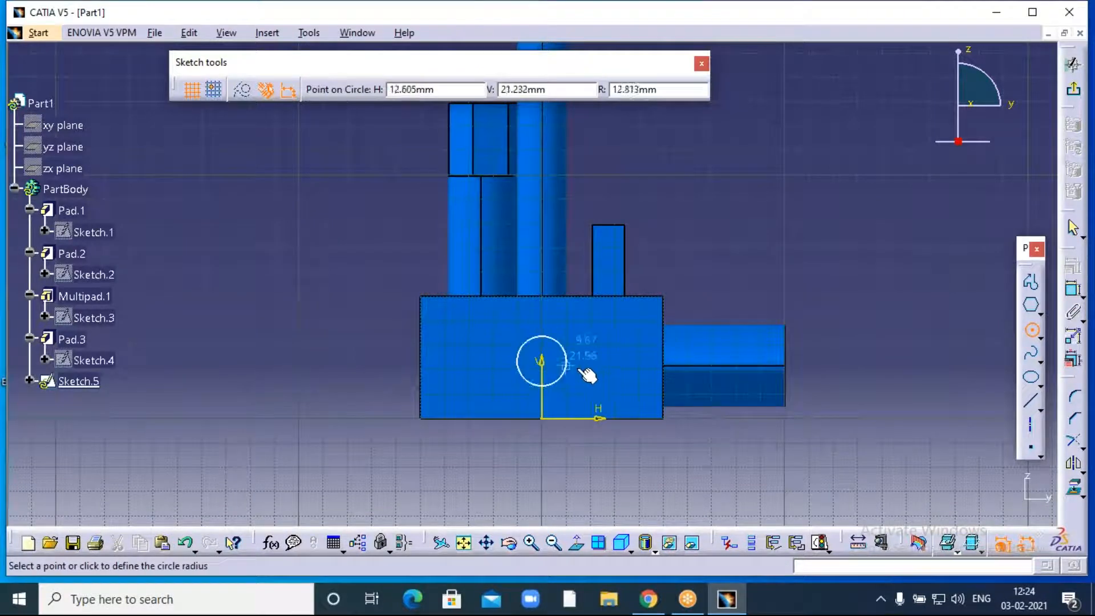
click(598, 376)
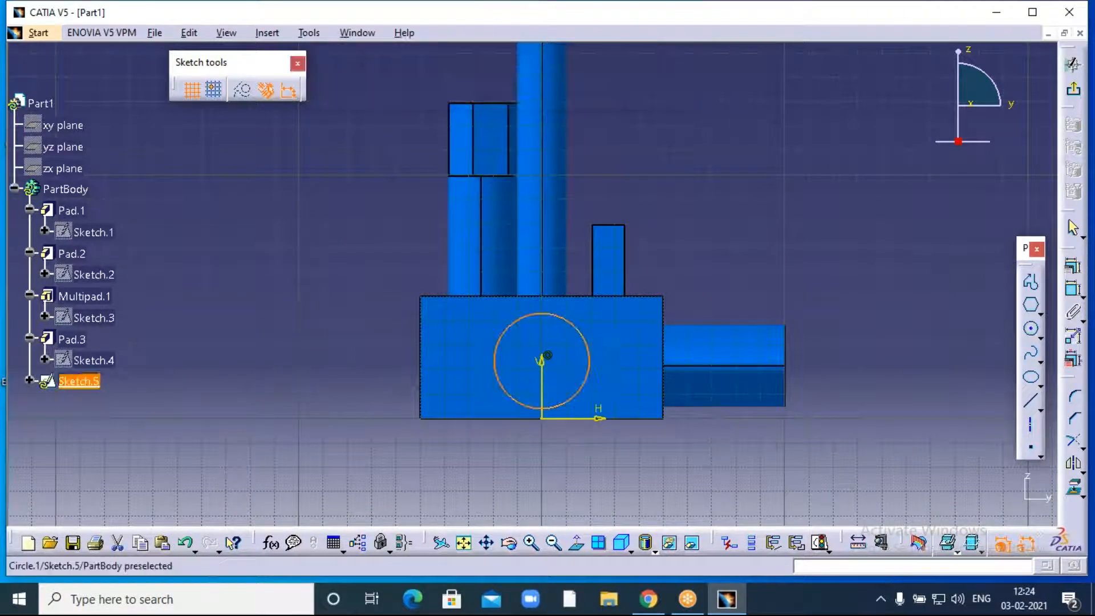
- Pad the circle sketch 50 mm into cylinder Pad.4
click(1067, 95)
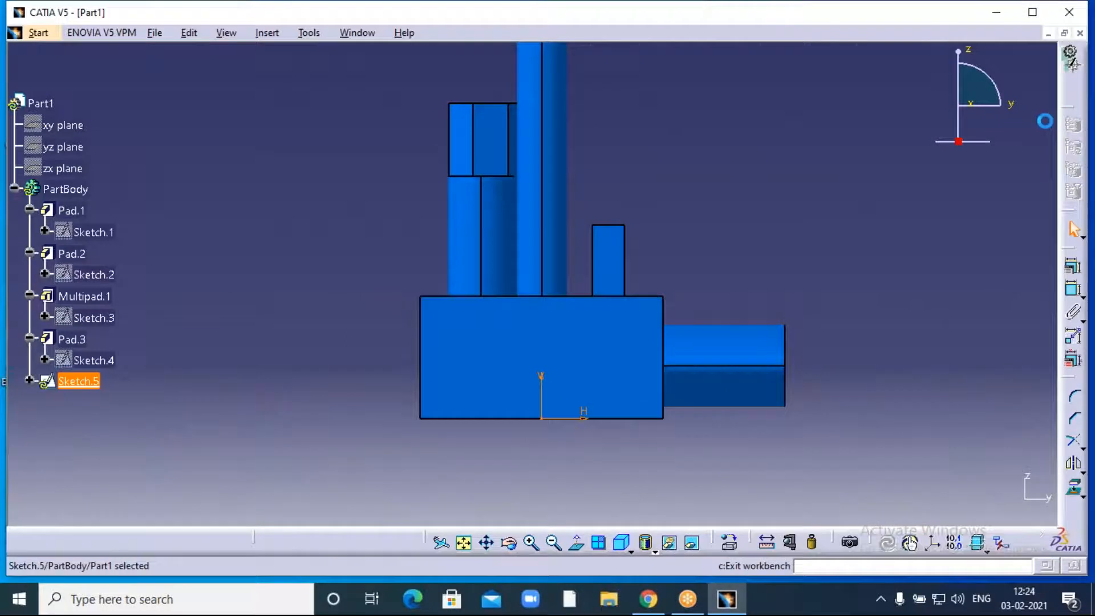
click(1073, 280)
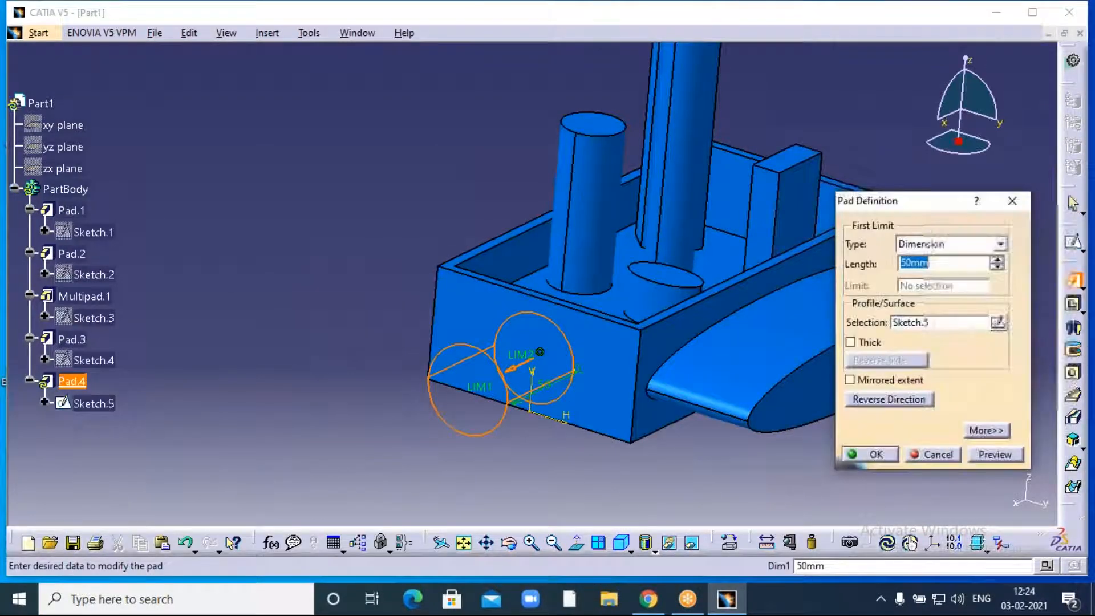
click(873, 454)
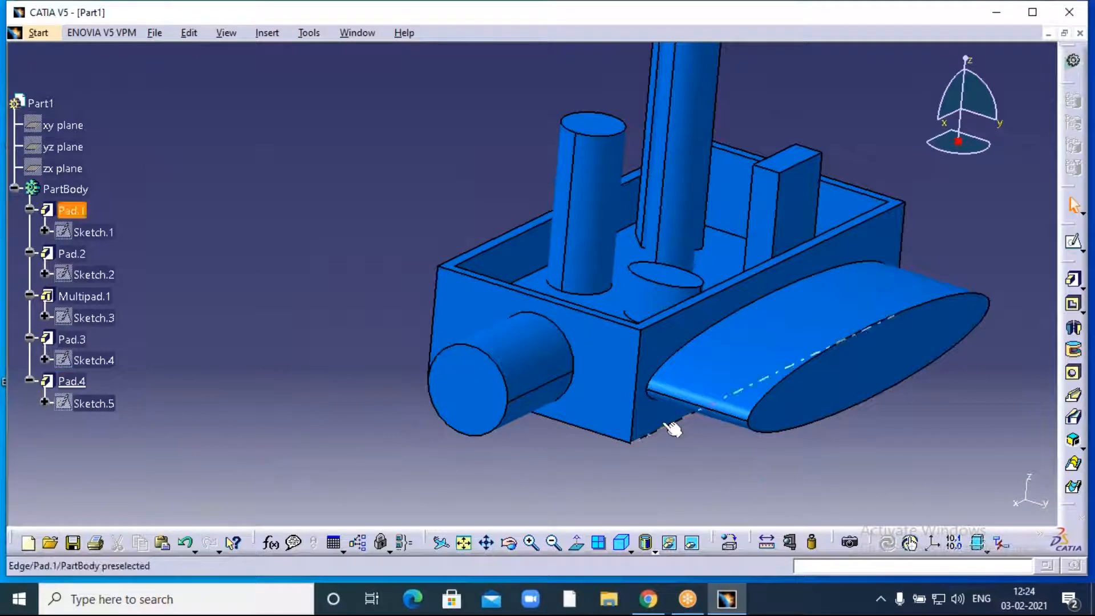
- Orbit to the opposite end face and sketch a hexagon near its origin
click(554, 544)
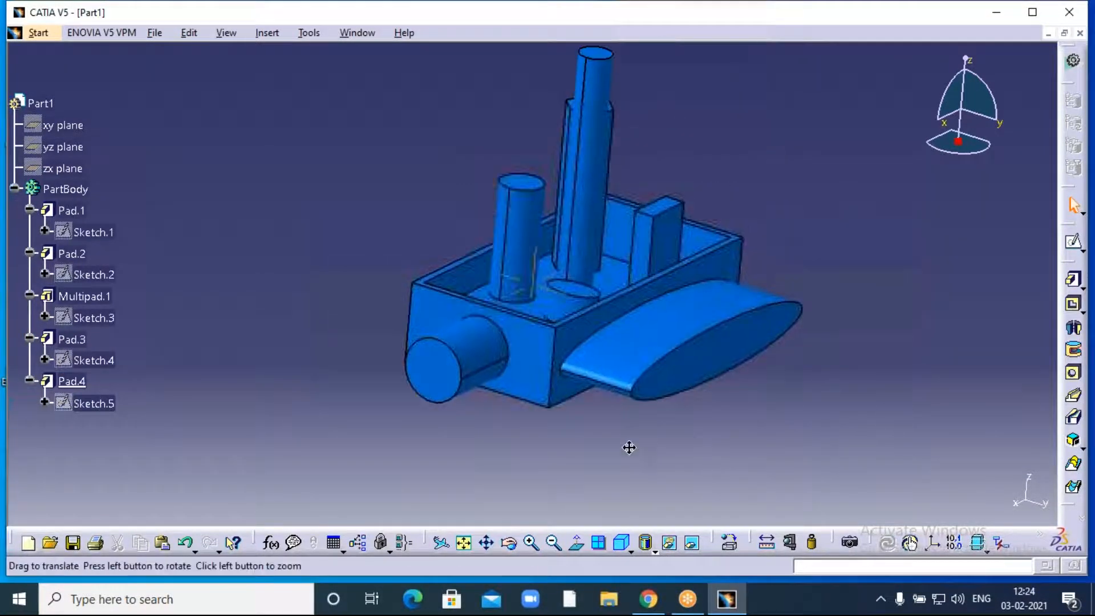
middle_drag(629, 447, 572, 469)
click(508, 543)
drag(743, 252, 509, 306)
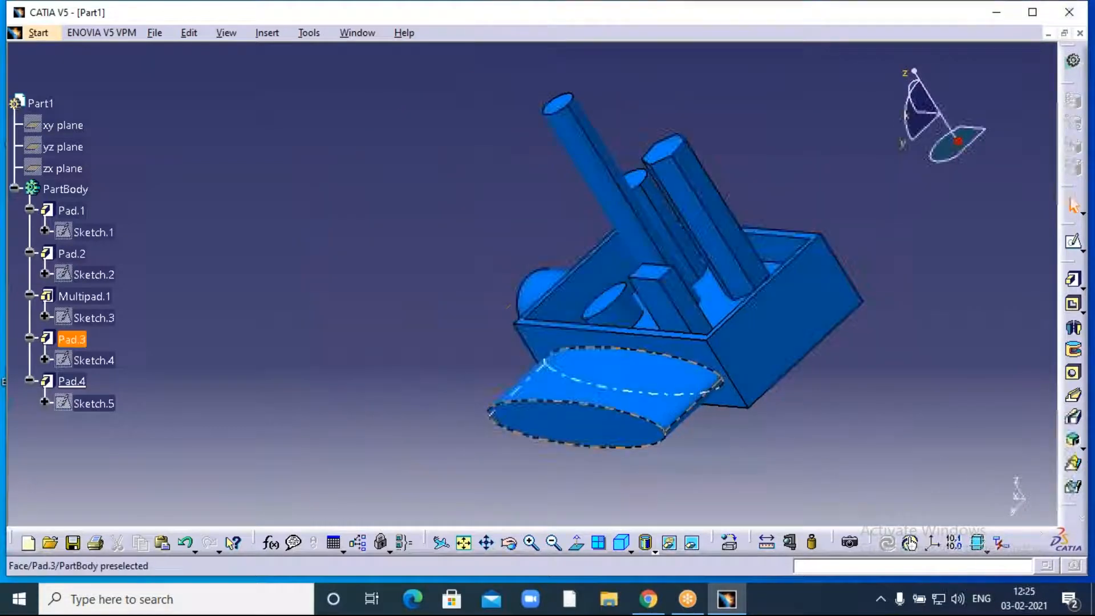
click(749, 356)
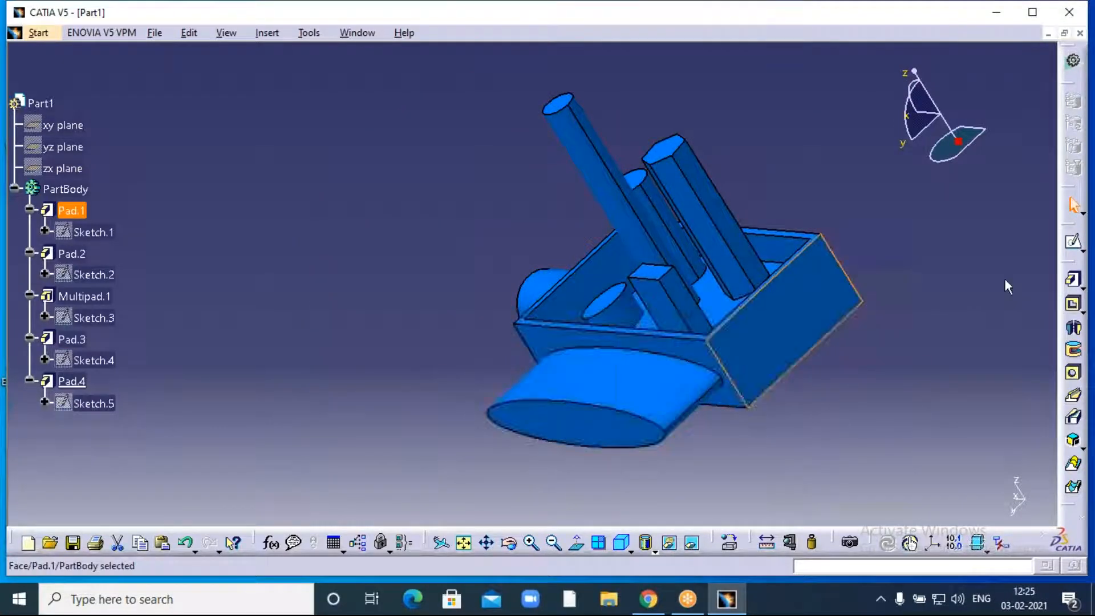
click(1074, 245)
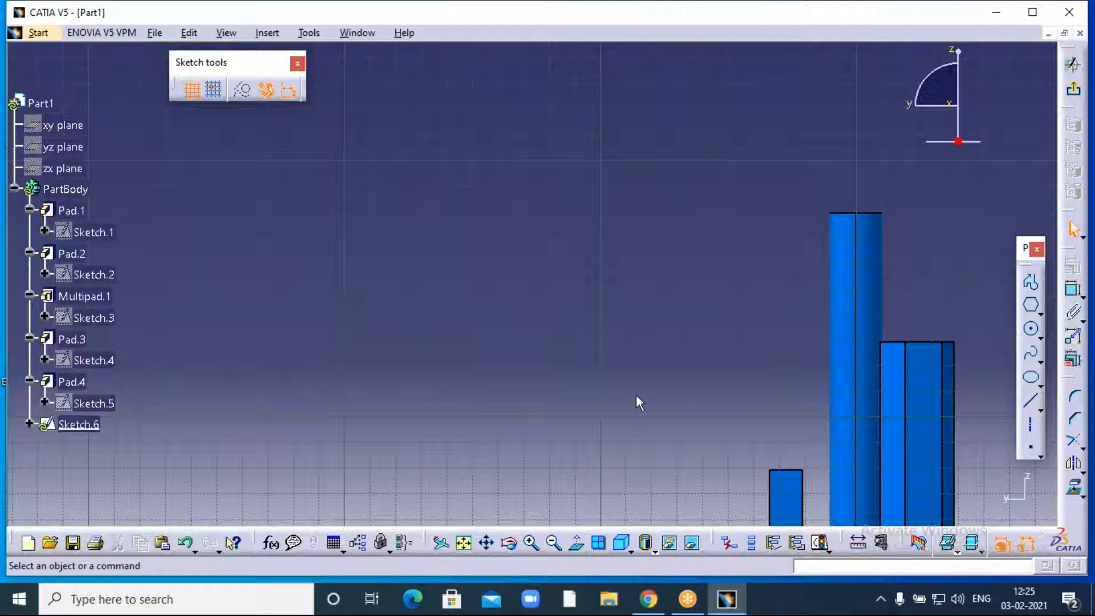
click(1032, 308)
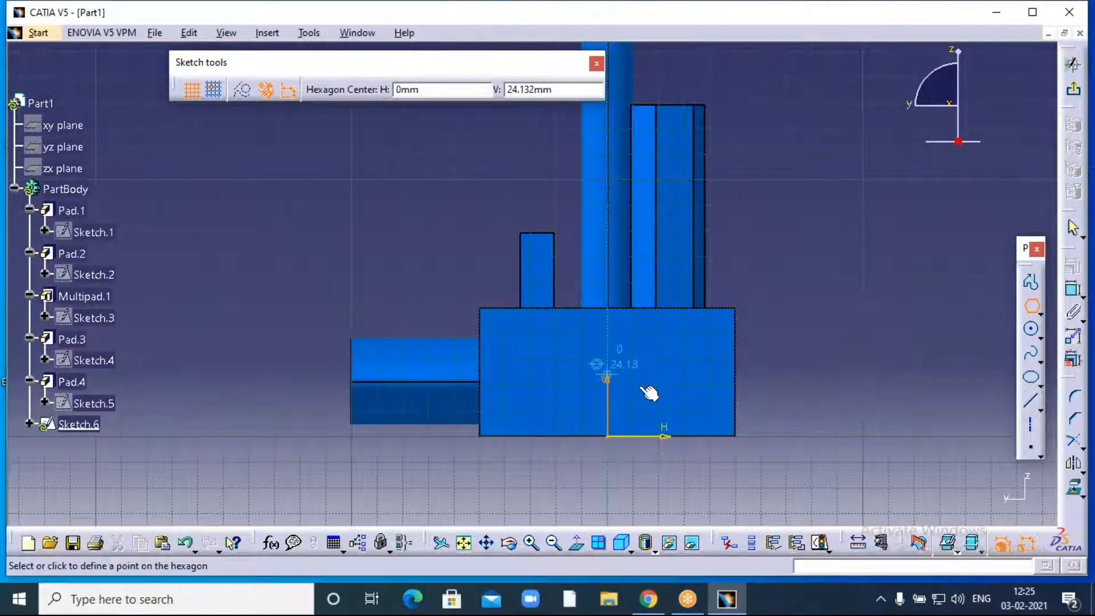
click(609, 369)
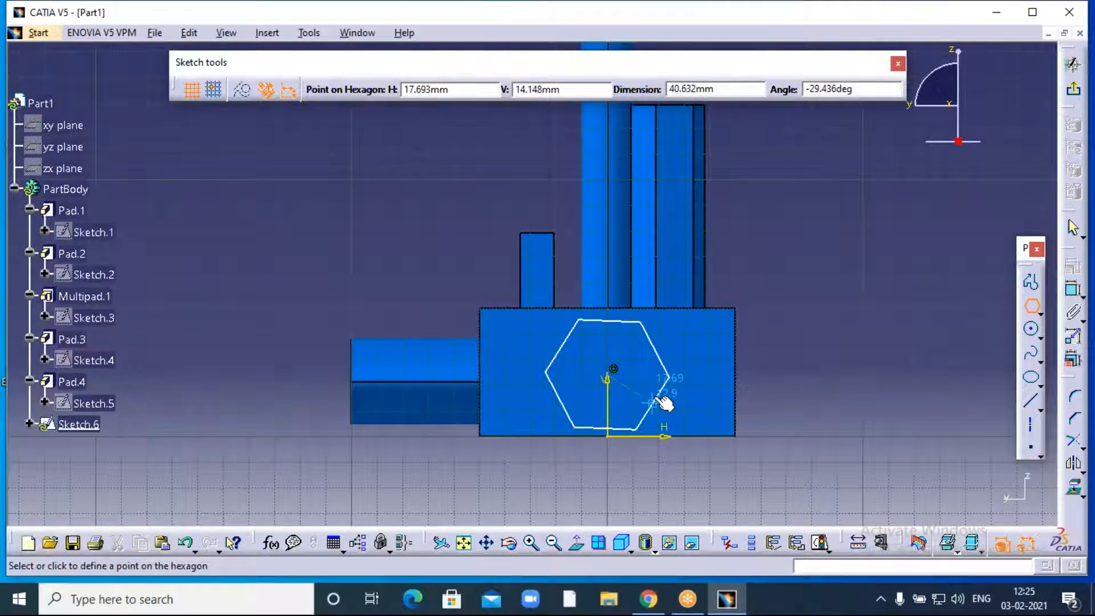
click(660, 403)
- Pad the hexagon sketch 50 mm into prism Pad.5
click(1073, 64)
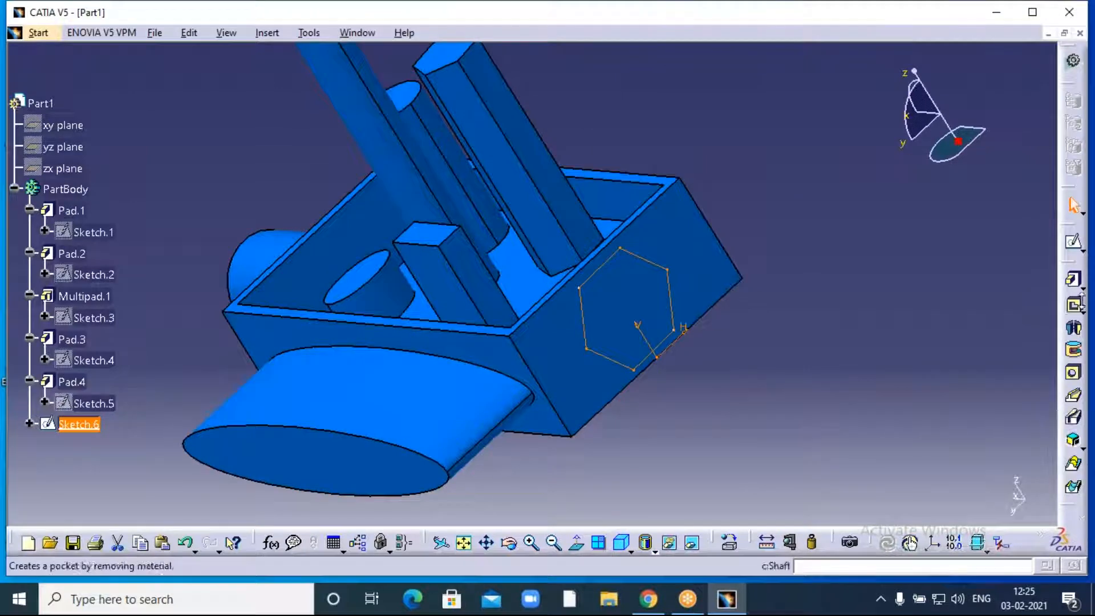
click(1072, 279)
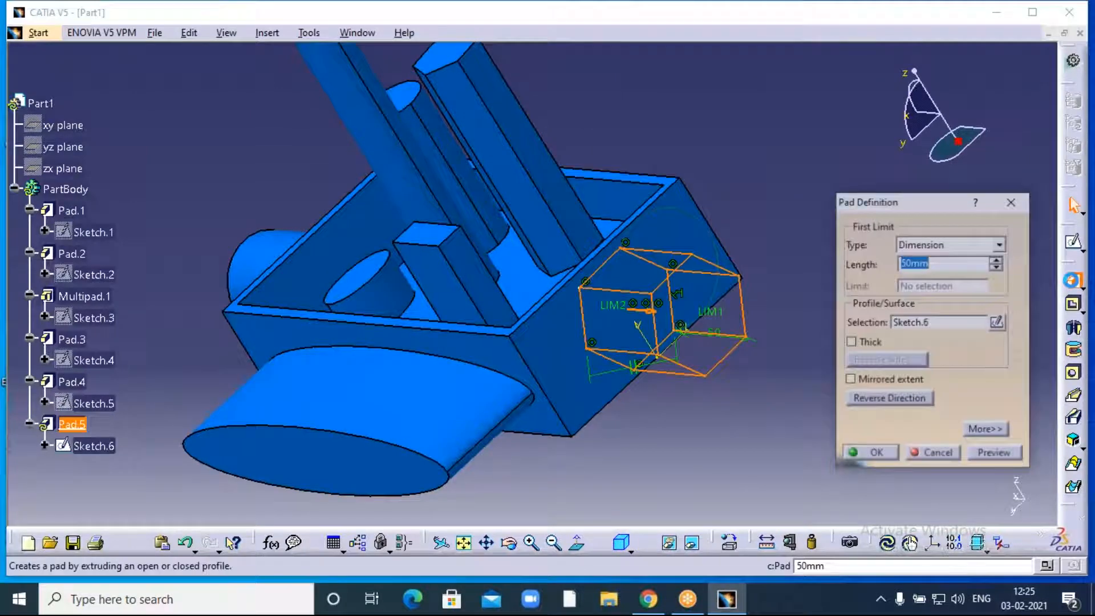
click(870, 452)
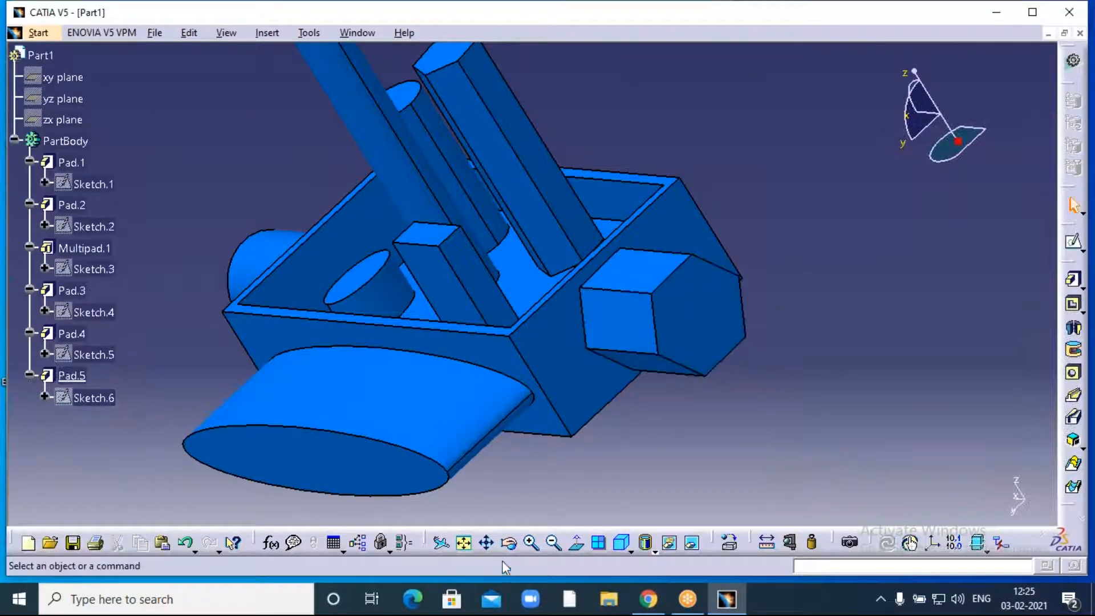
- Sketch a centred rectangle on the vertical axis of the box's long side face
middle_drag(793, 314, 522, 419)
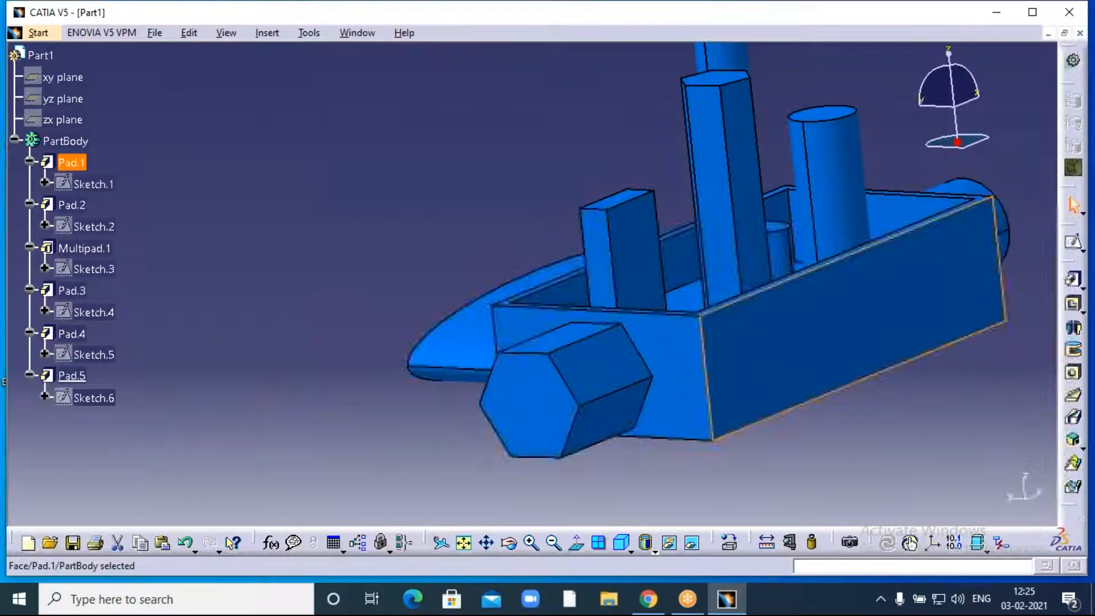
click(818, 354)
click(1074, 242)
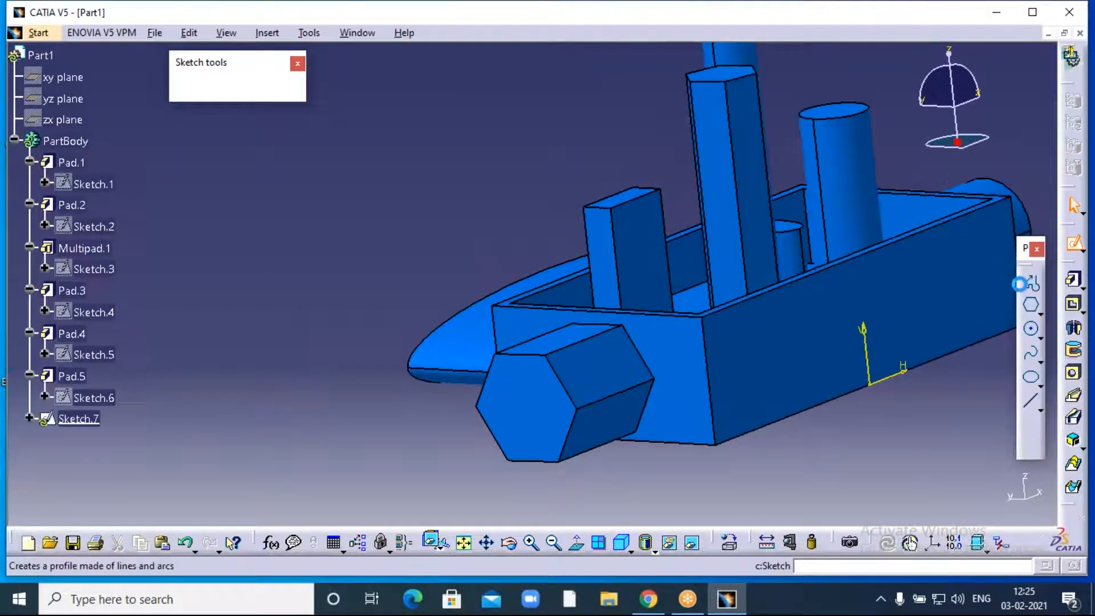
mouse_move(799, 386)
middle_down()
mouse_move(297, 274)
mouse_move(230, 135)
middle_up()
ctrl+scroll(673, 416, down, 2)
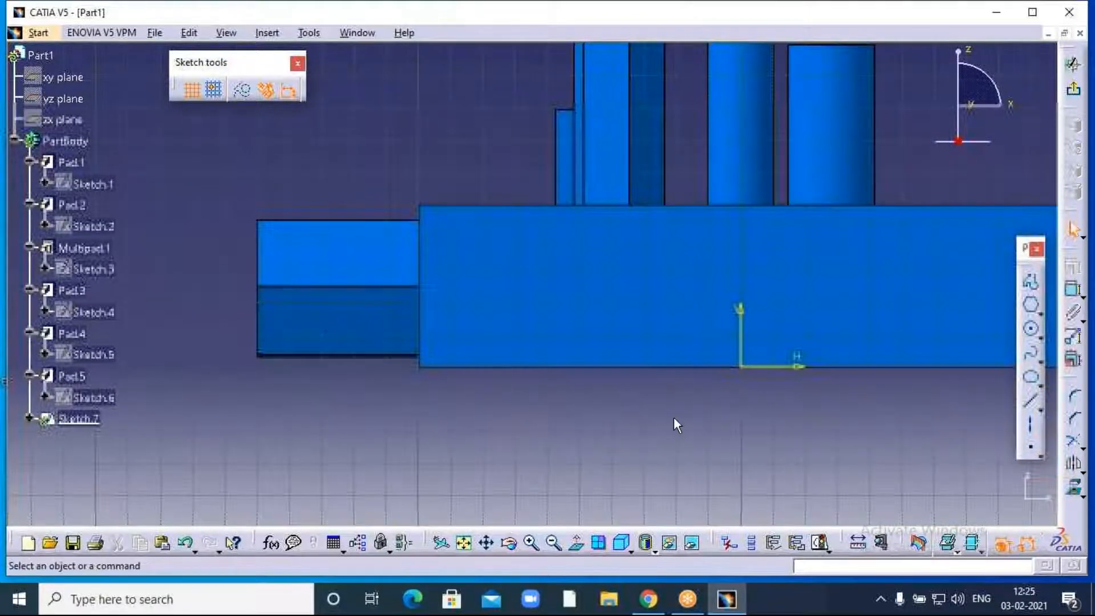
middle_drag(880, 411, 728, 440)
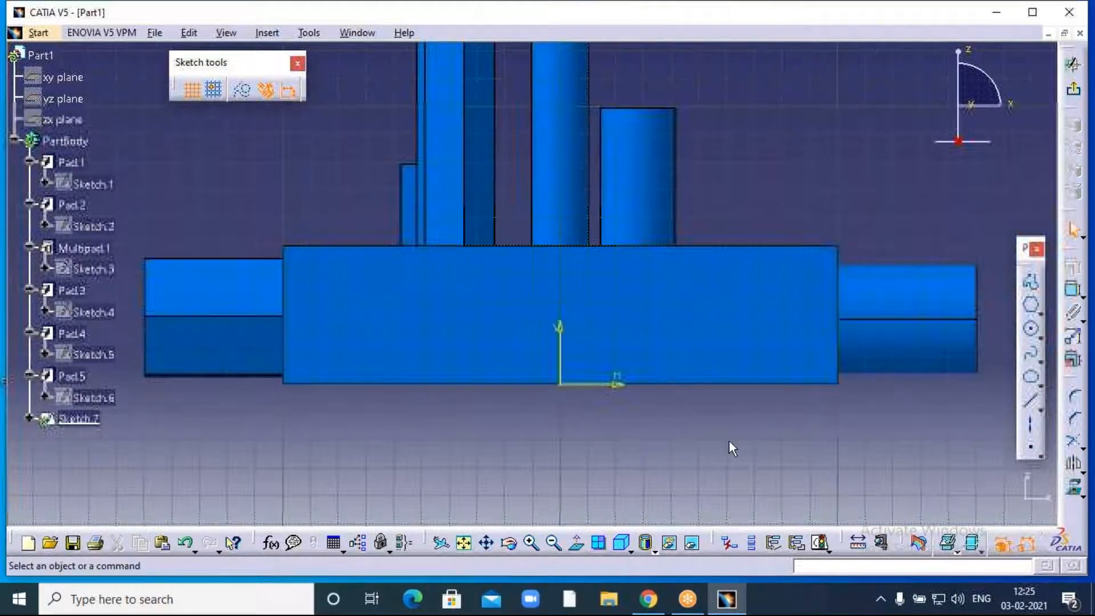
click(1040, 313)
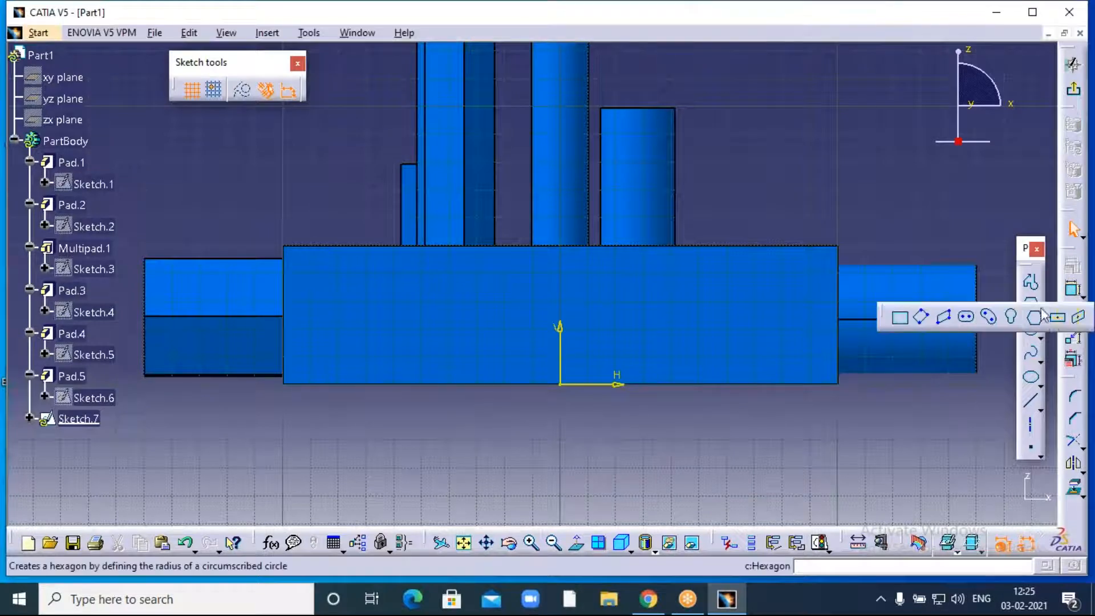
click(1057, 319)
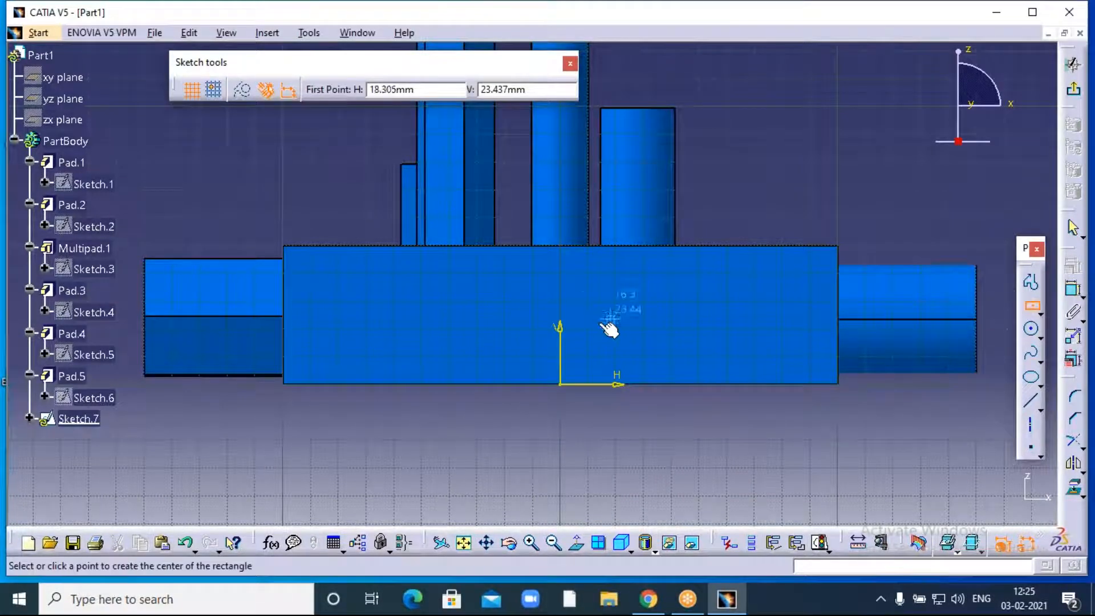
click(559, 315)
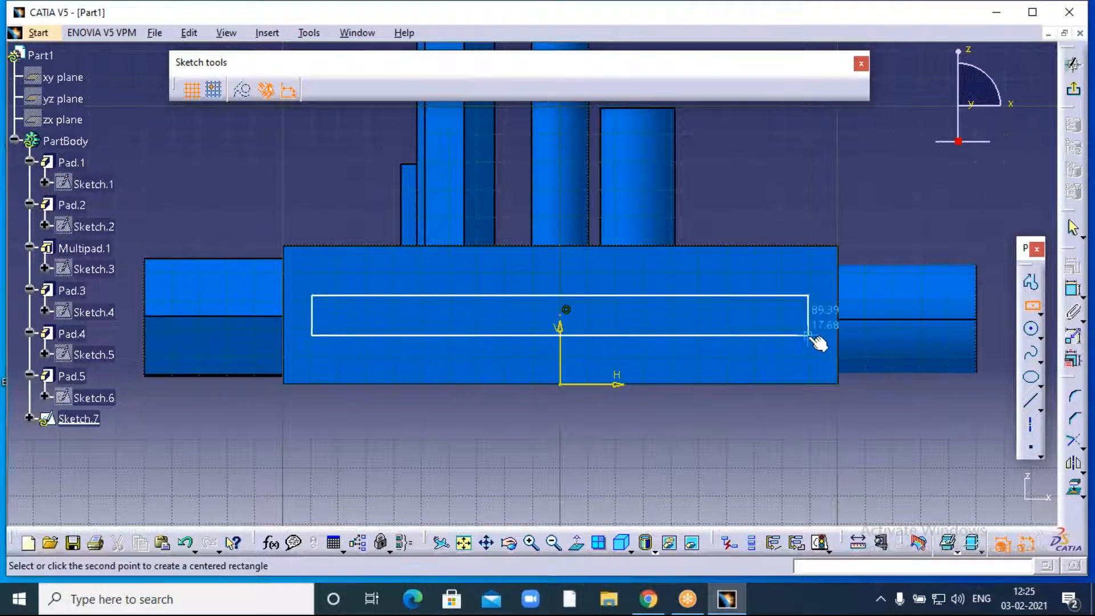
click(794, 362)
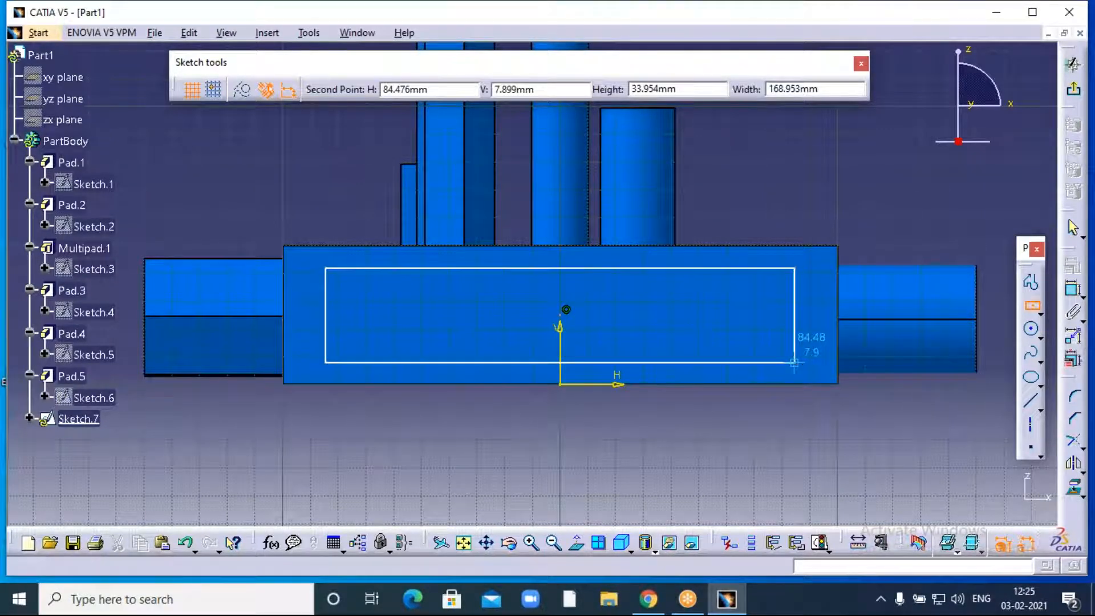
- Pad the rectangle sketch 50 mm into block Pad.6
click(1075, 94)
click(1071, 282)
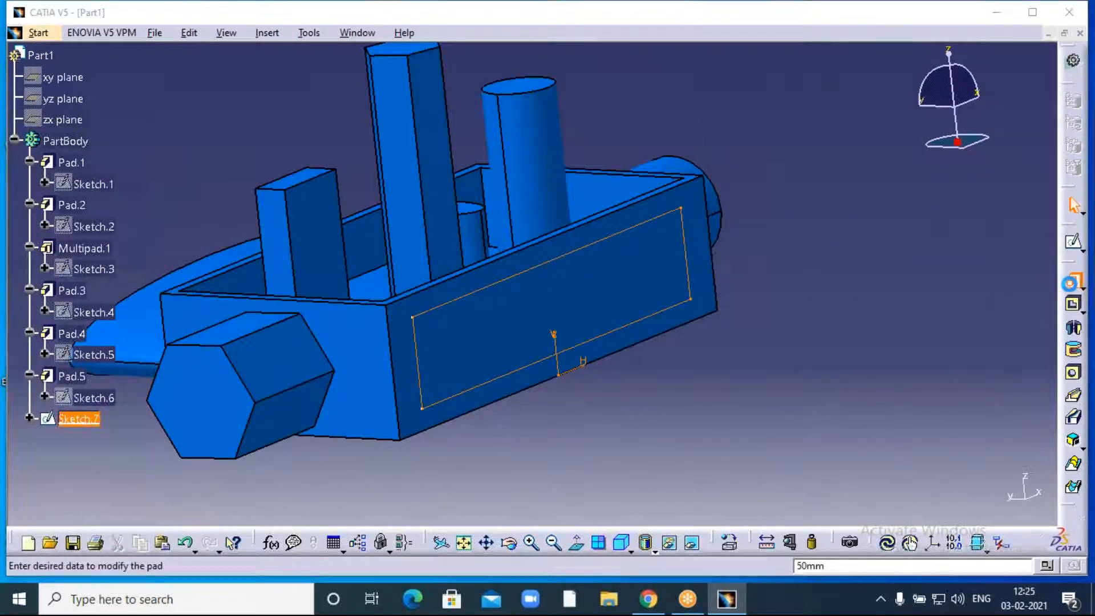
click(846, 454)
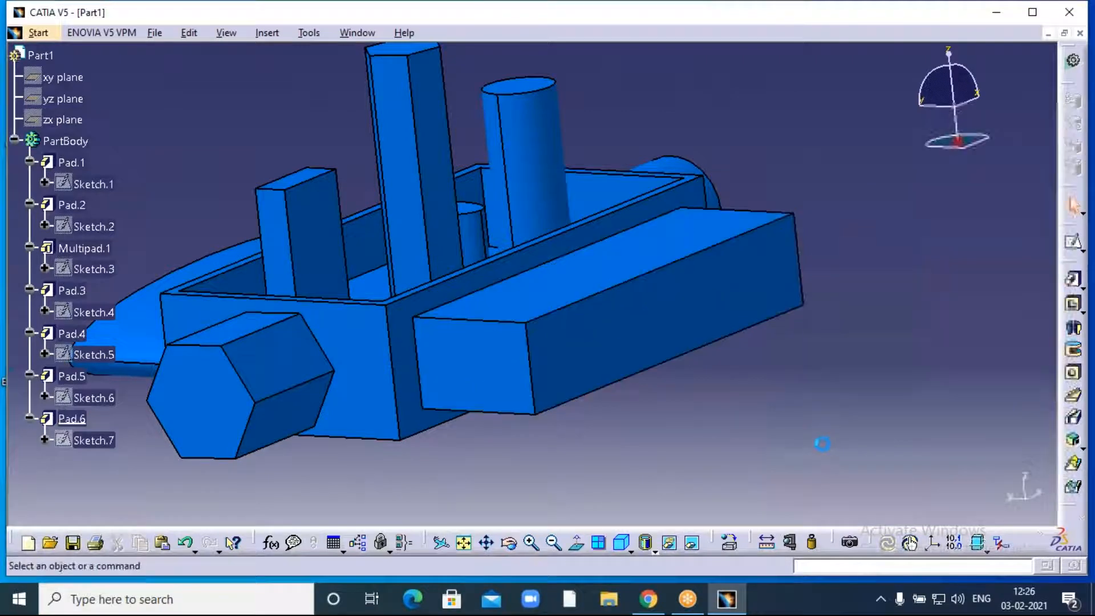
middle_drag(762, 416, 871, 426)
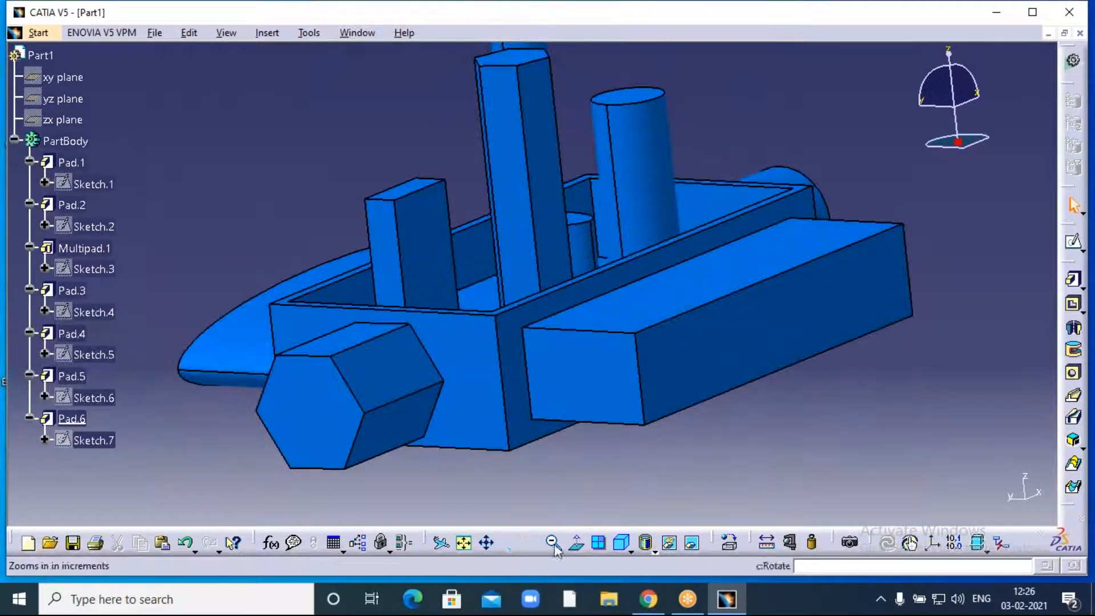
click(553, 542)
click(553, 542)
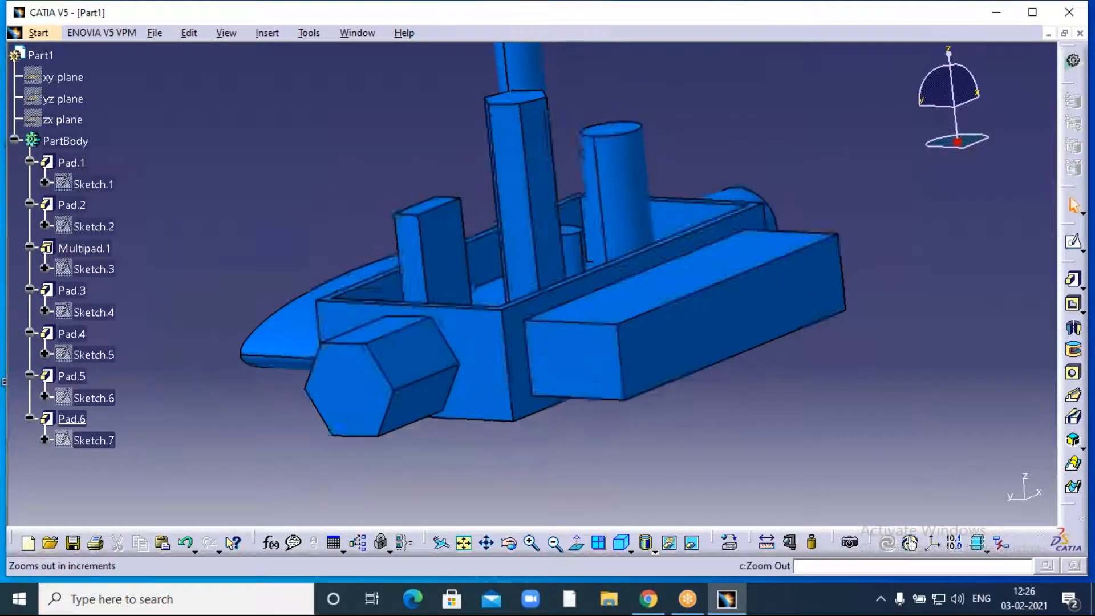
middle_drag(793, 354, 789, 421)
click(553, 542)
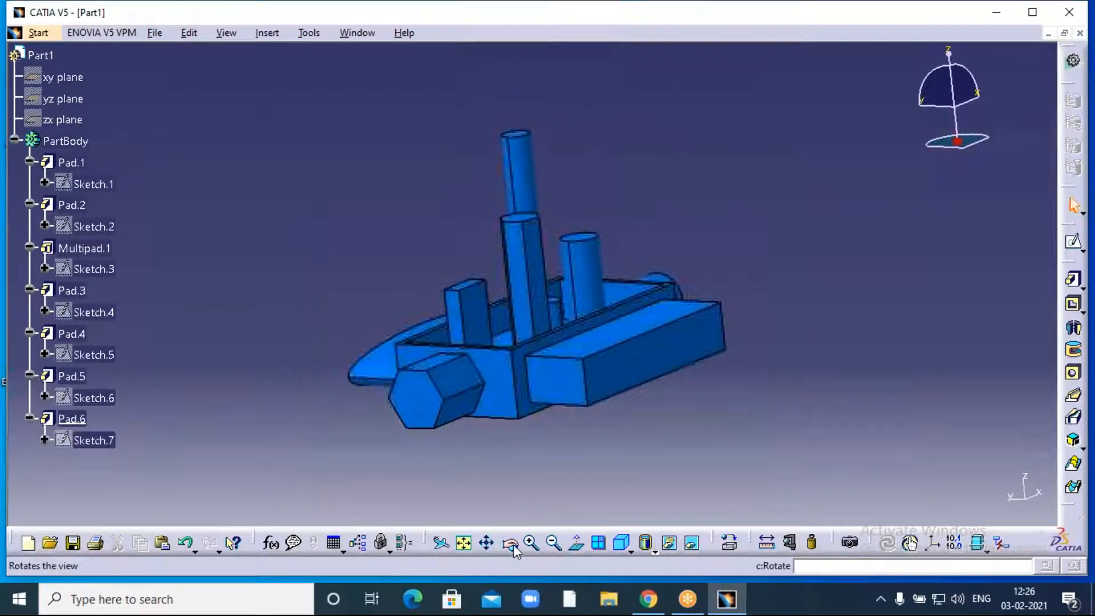
middle_drag(419, 201, 426, 276)
middle_drag(713, 403, 775, 402)
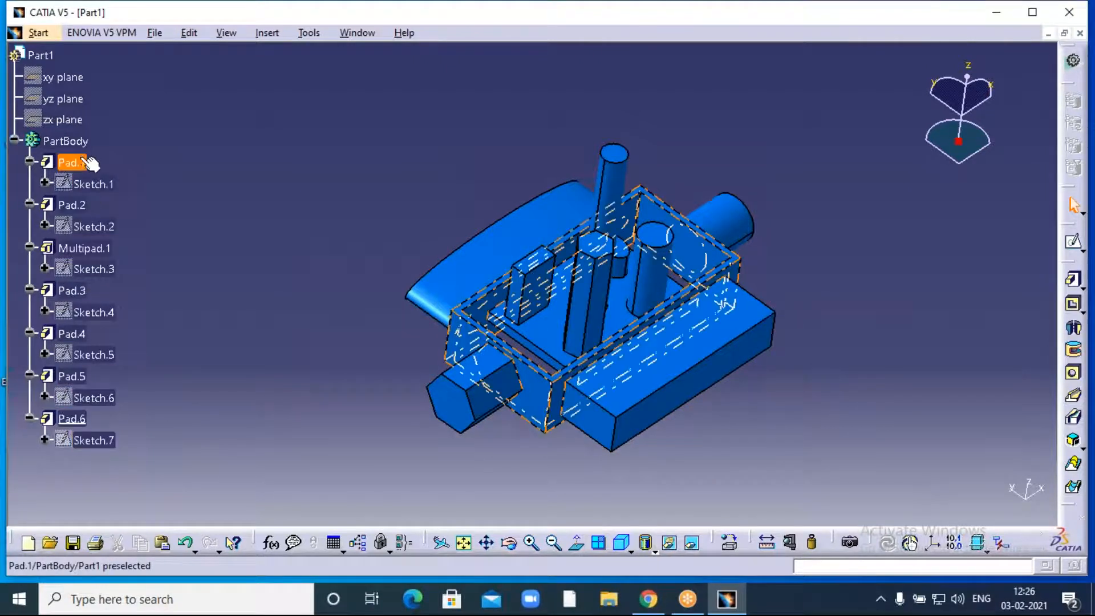
- Delete the rectangular block Pad.6 together with Sketch.7
click(74, 422)
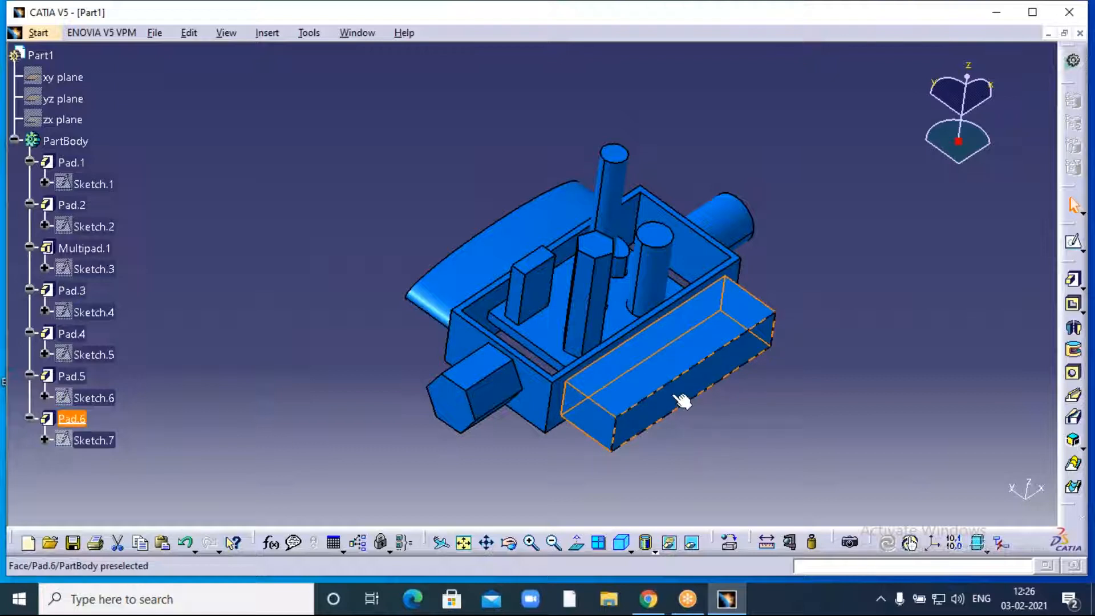
right_click(75, 420)
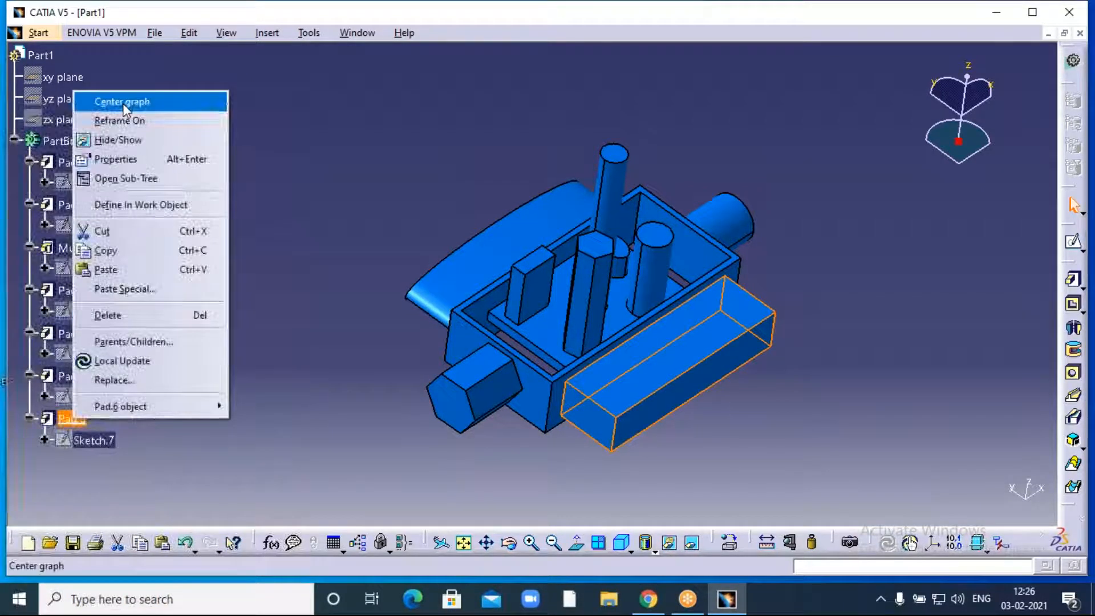
click(126, 320)
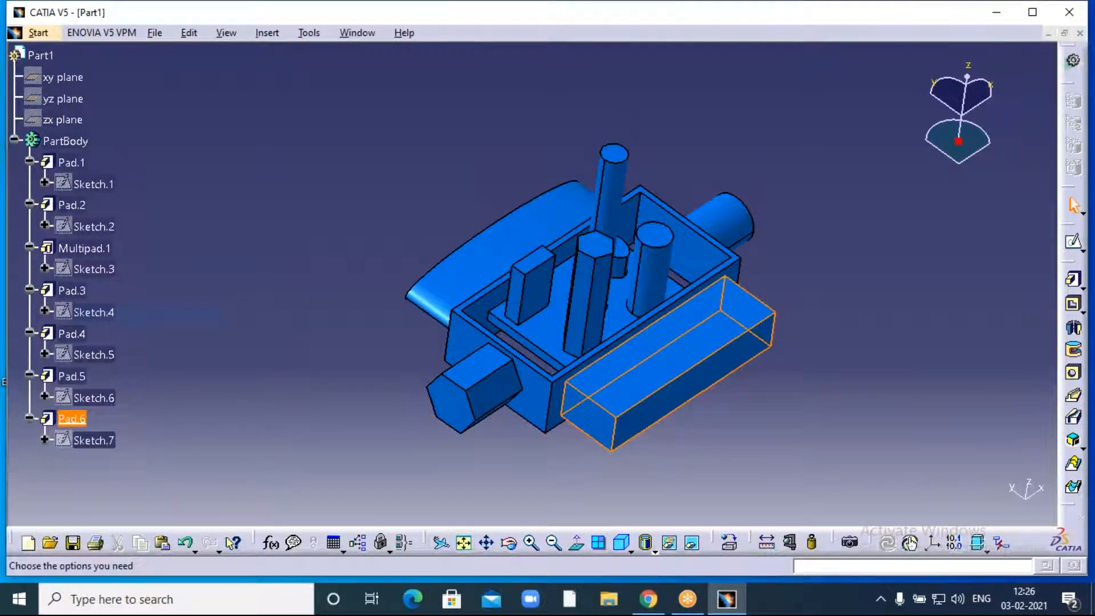
key(Return)
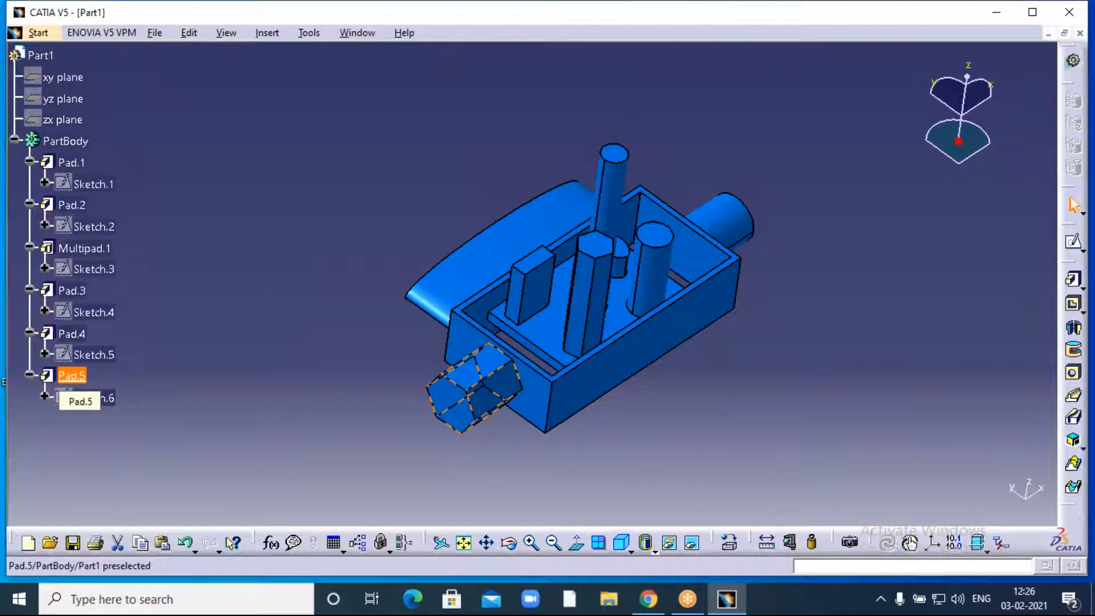
- Delete the hexagonal prism Pad.5 together with Sketch.6
right_click(72, 376)
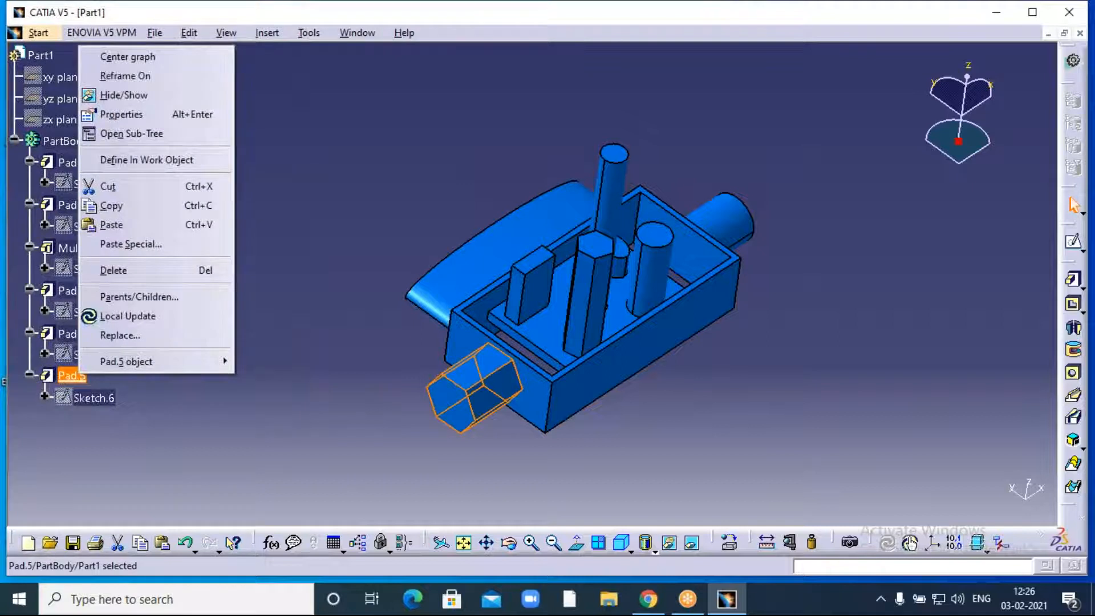
click(157, 268)
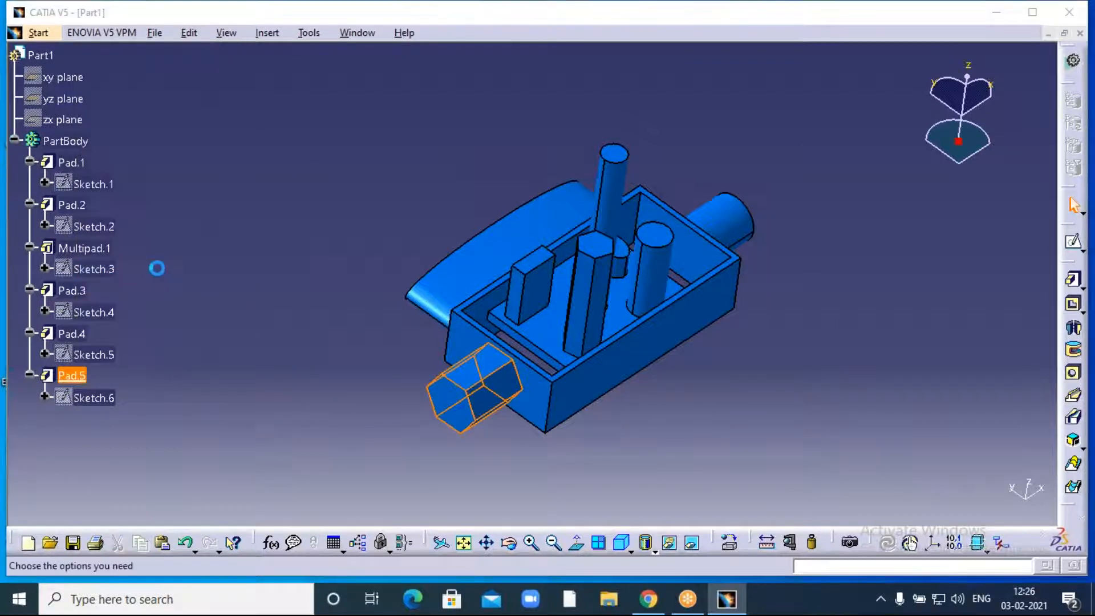
click(952, 499)
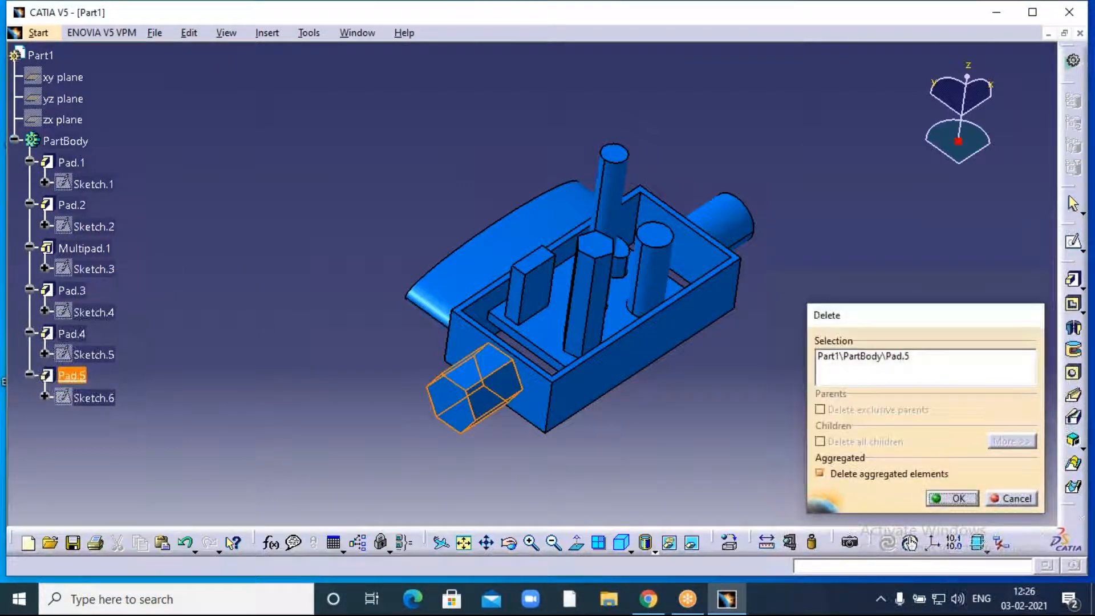
- Redefine cylinder Pad.4's length as 100 mm, previewing before accepting
right_click(81, 335)
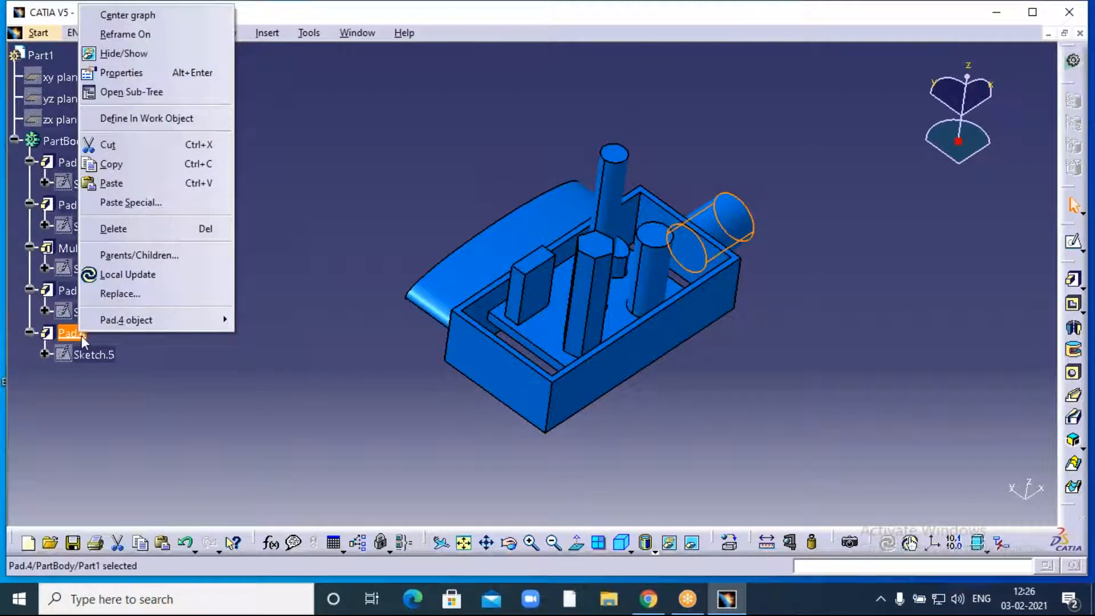
mouse_move(217, 320)
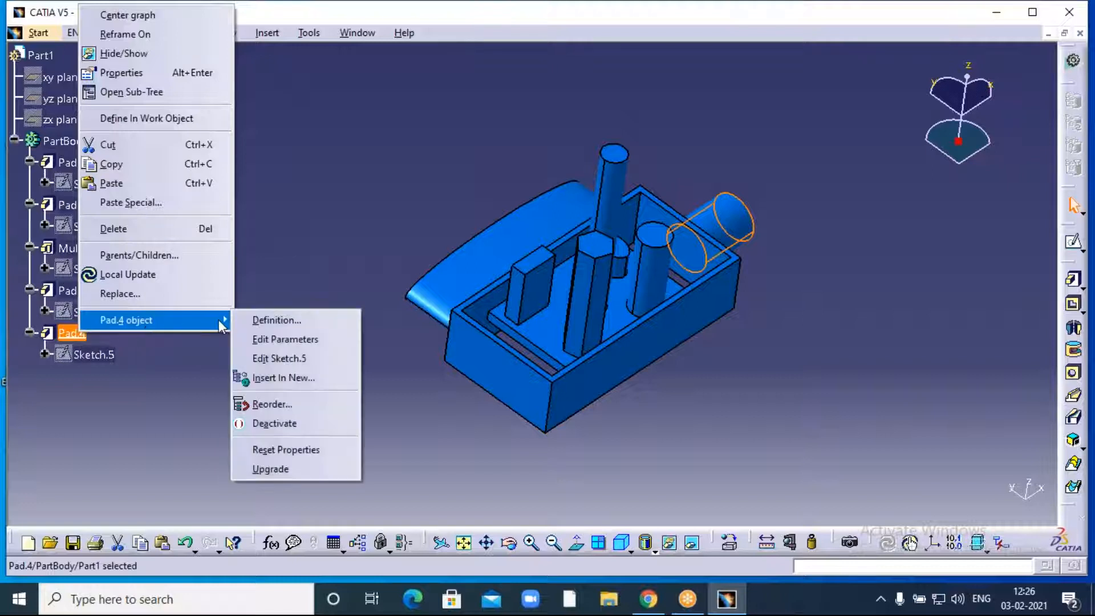
click(276, 319)
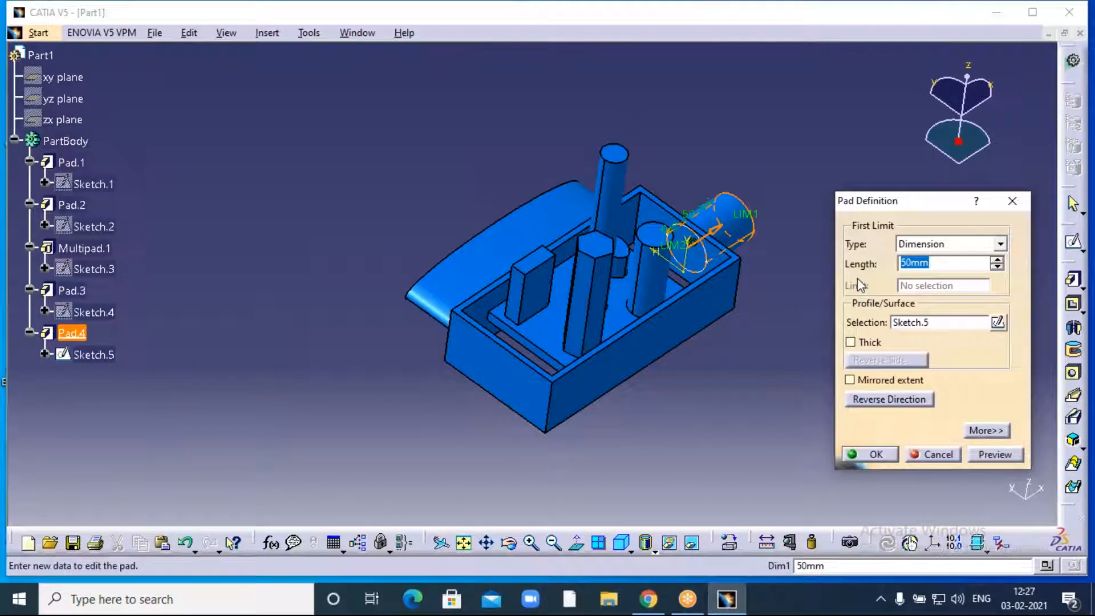
text(100)
click(724, 363)
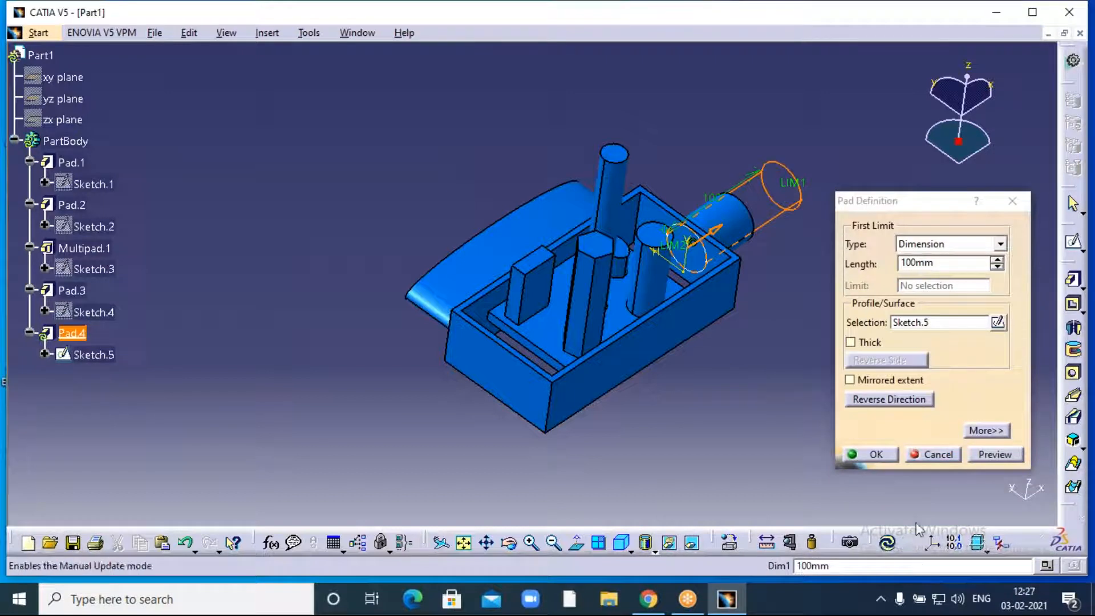
click(995, 454)
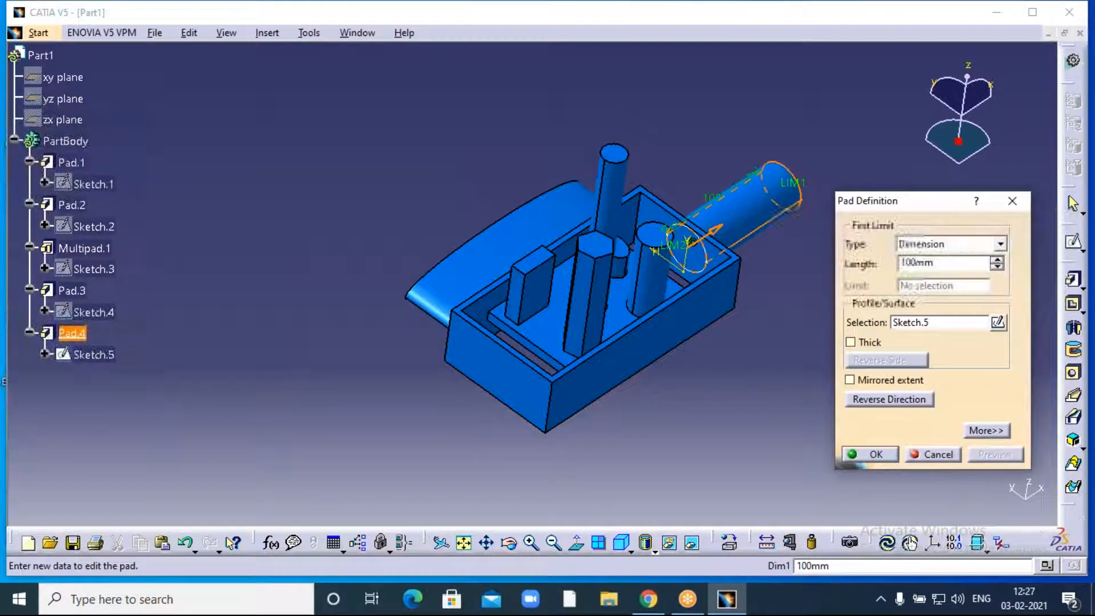
click(866, 454)
middle_drag(810, 291, 763, 348)
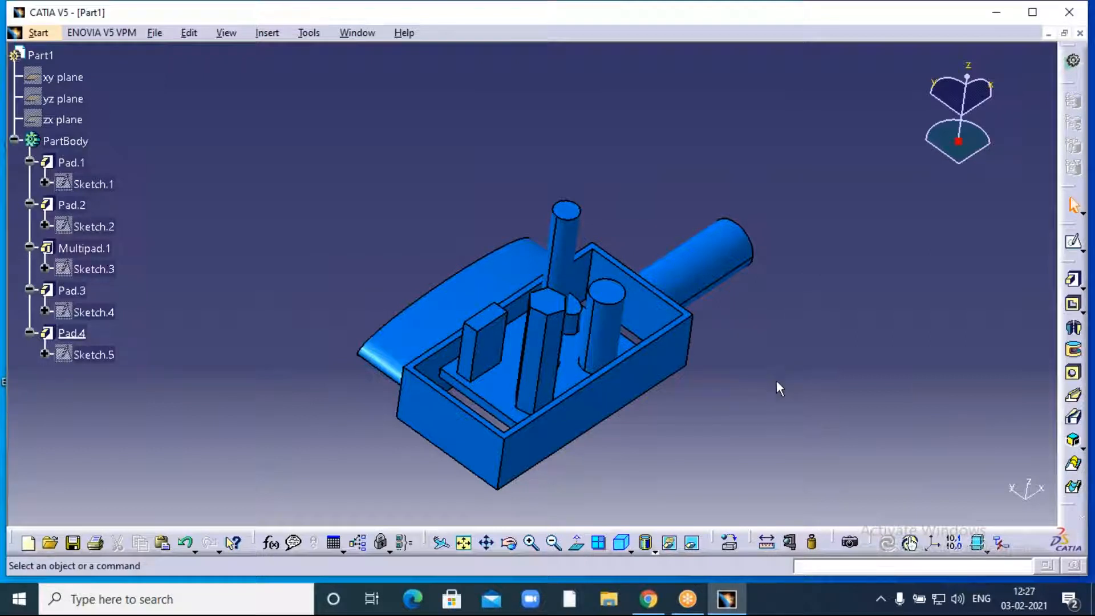
- Rotate the model to a side-on view, then close the Part1 document
middle_drag(686, 412, 687, 370)
click(512, 546)
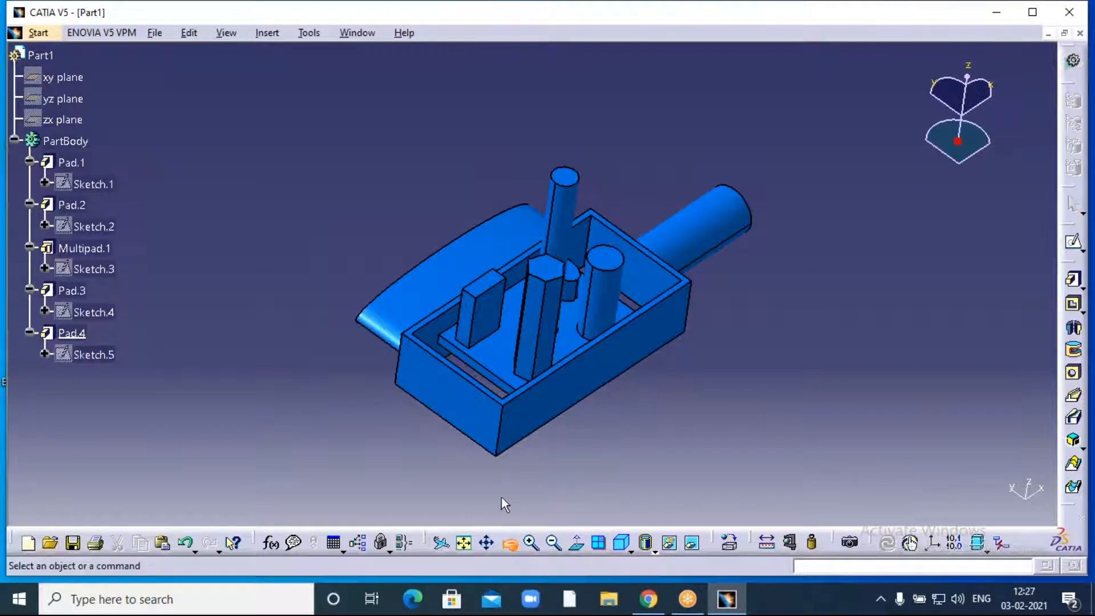
drag(484, 481, 464, 469)
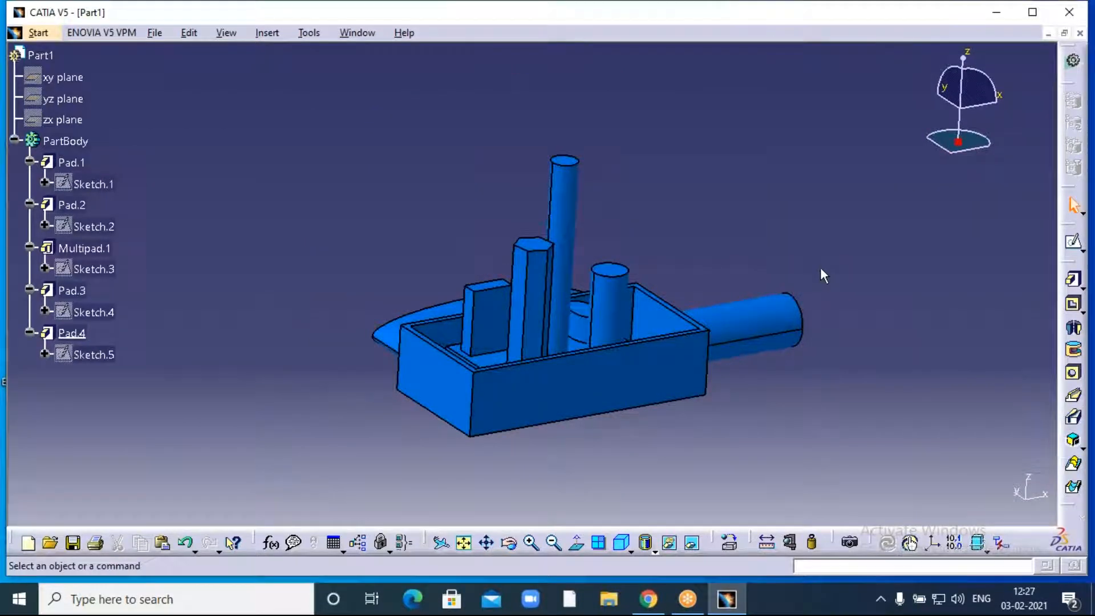
click(772, 24)
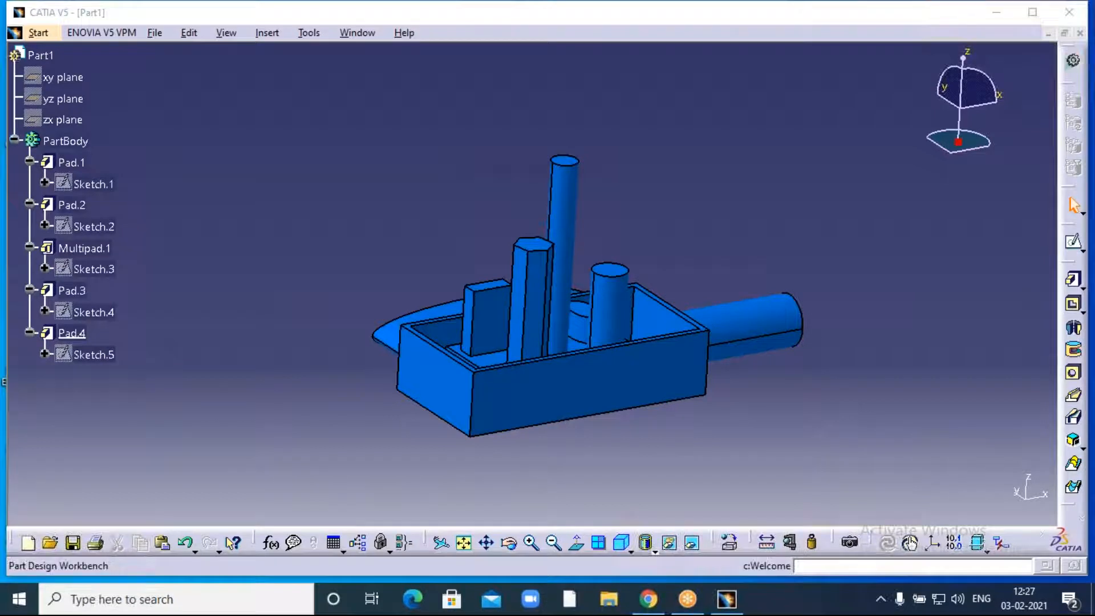
click(1079, 33)
- Discard Part1's changes and start a new part via Start > Mechanical Design > Part Design
click(583, 329)
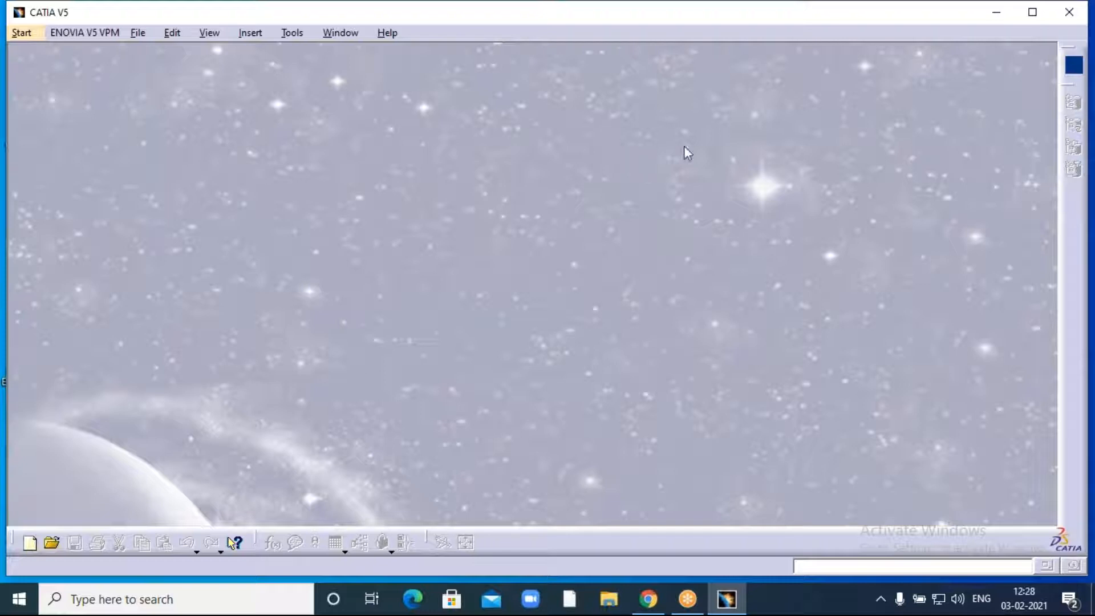
click(21, 33)
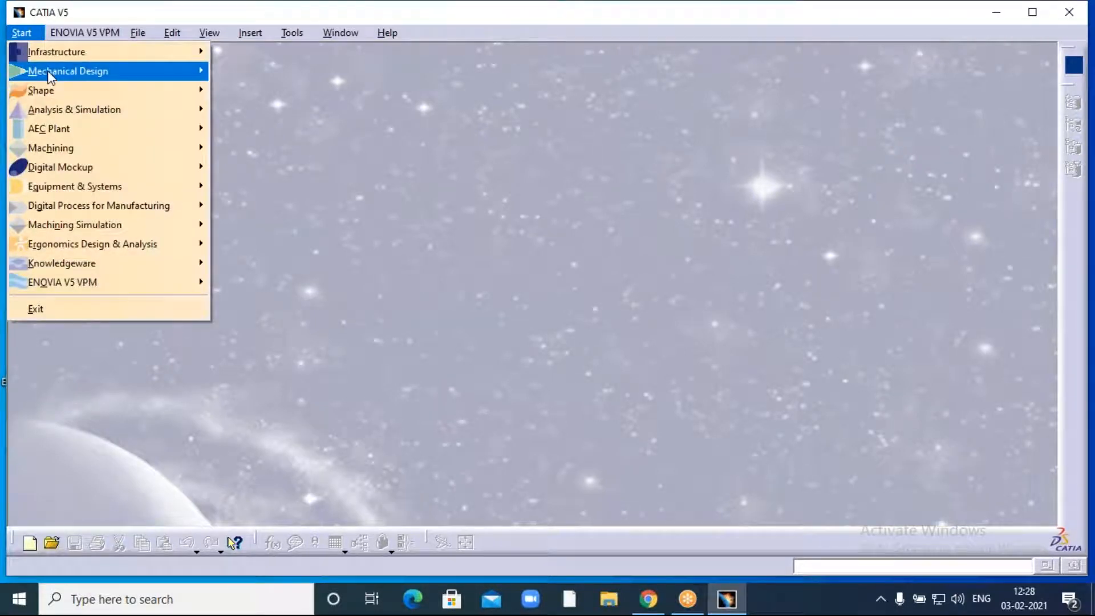
mouse_move(47, 72)
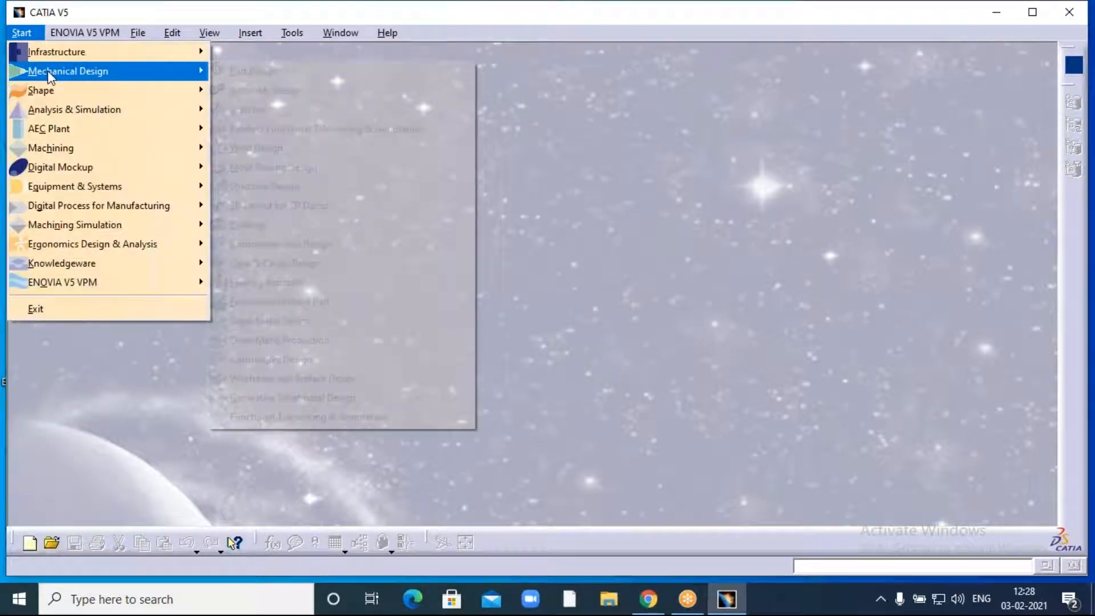
click(251, 71)
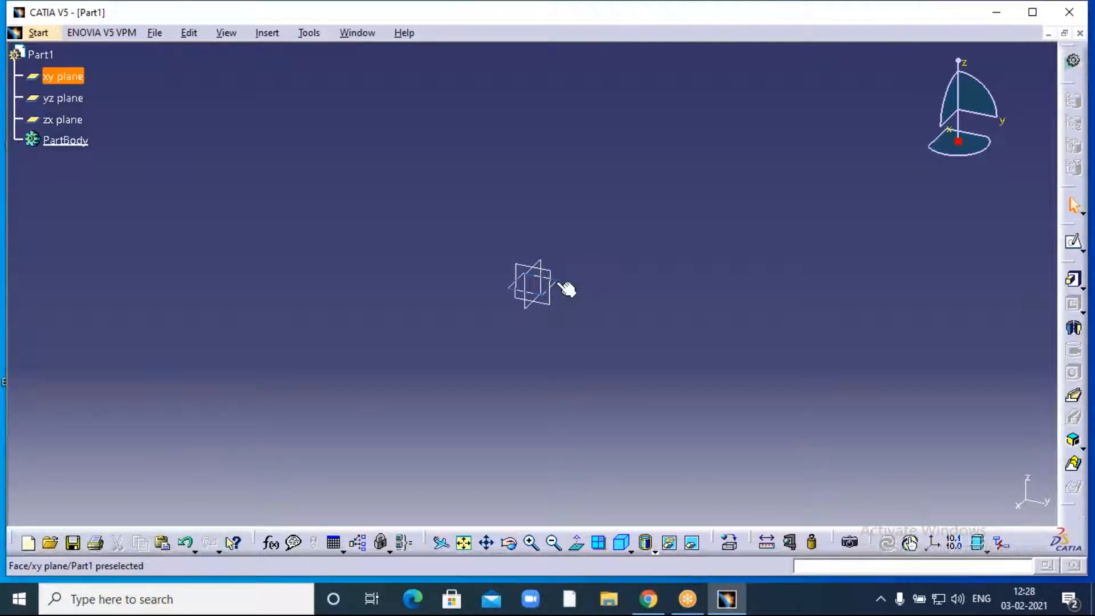
- Draw a centred rectangle at the origin in a new sketch on the xy plane
click(564, 287)
click(1074, 244)
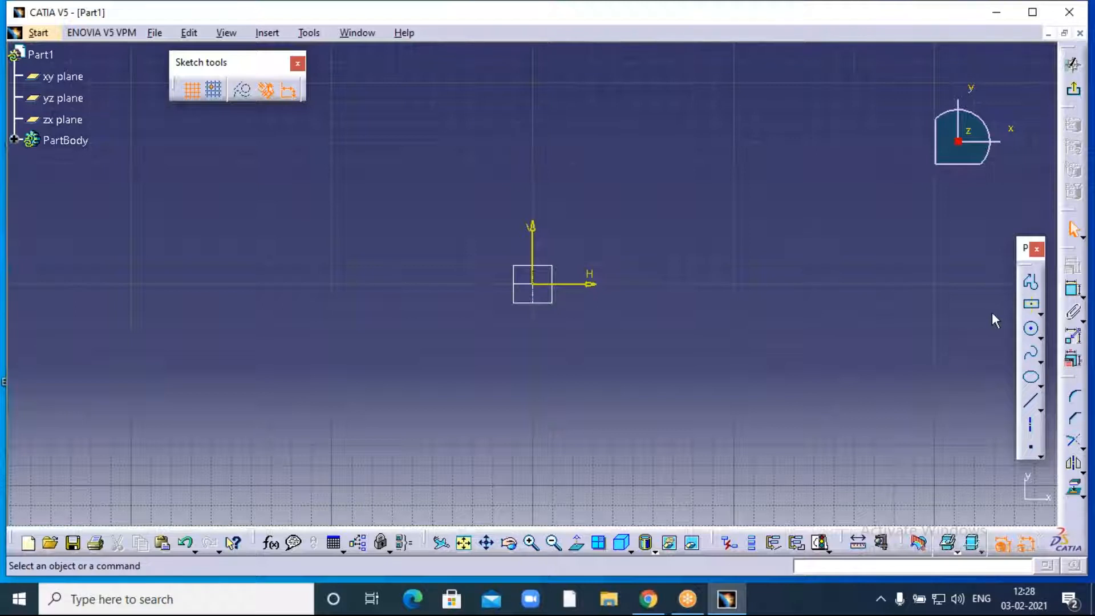
click(1026, 316)
click(533, 284)
click(723, 152)
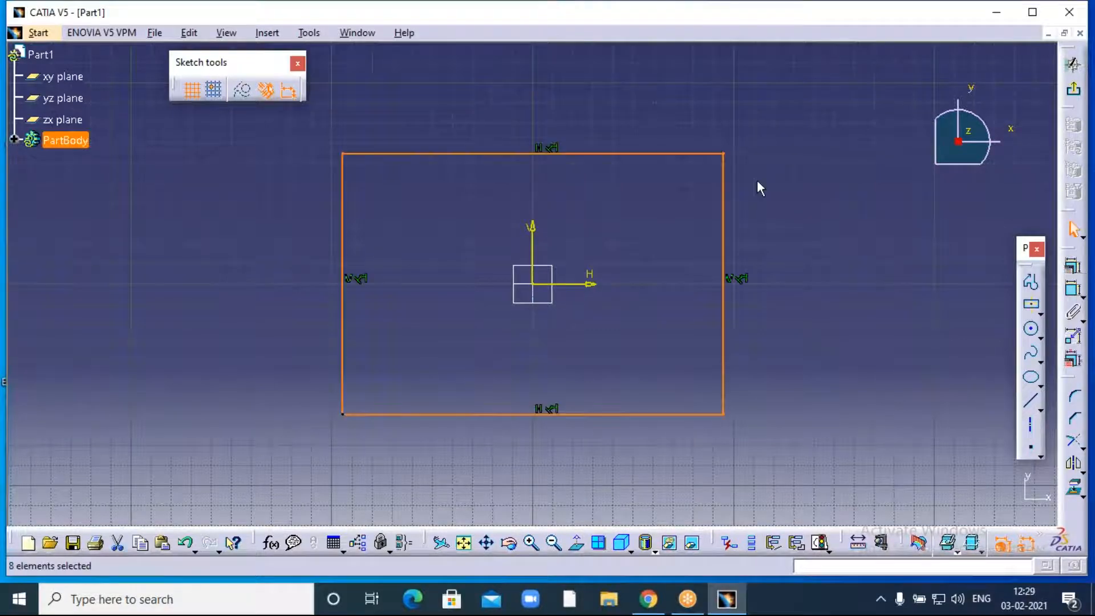
click(554, 544)
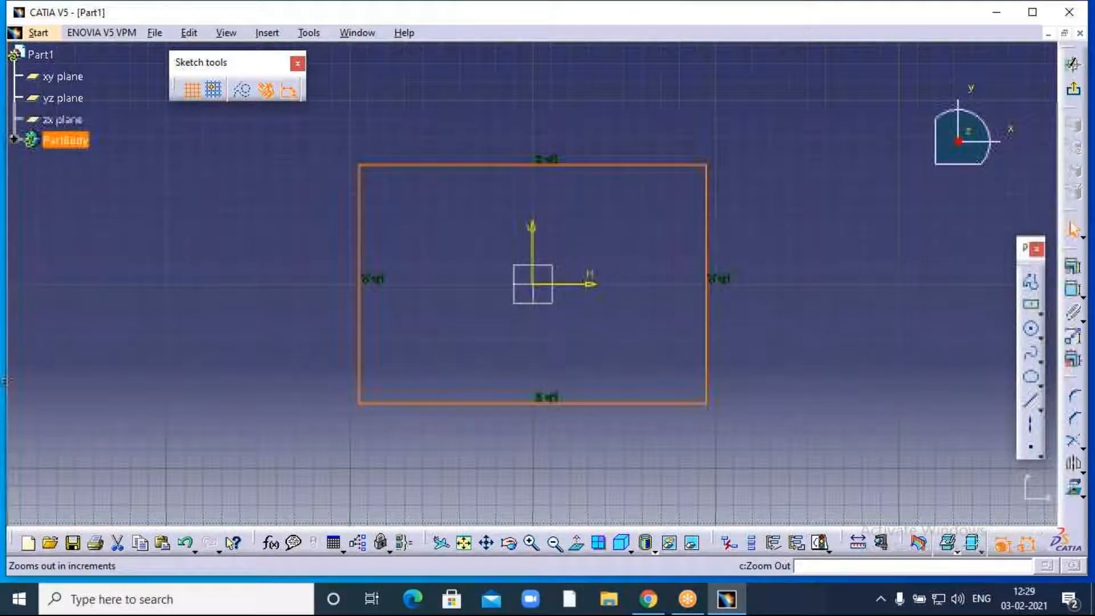
middle_drag(603, 347, 627, 385)
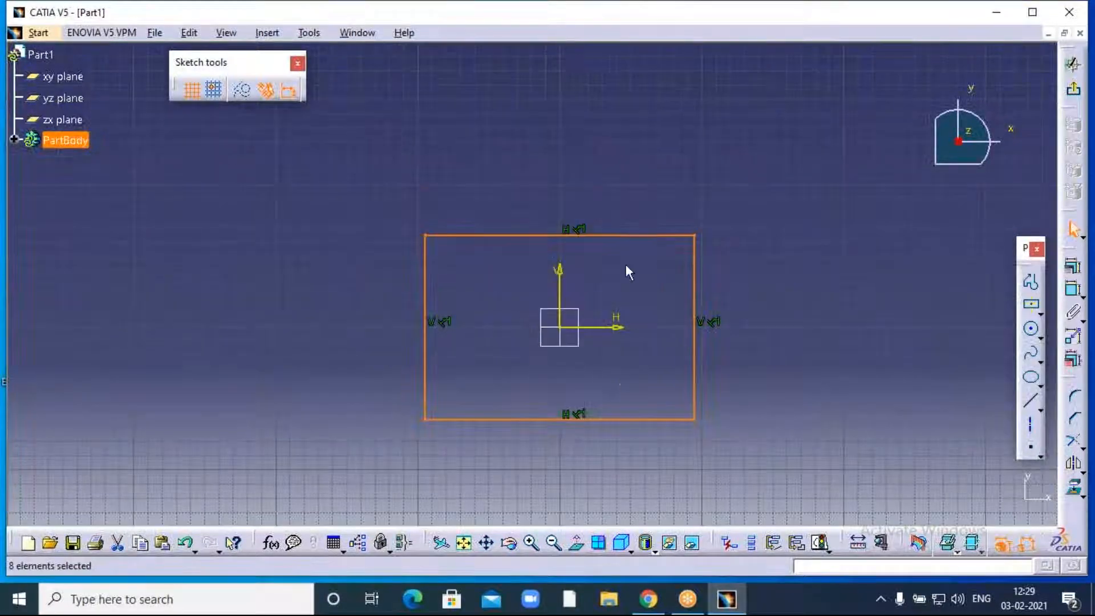
- Constrain the rectangle's top edge to a 200 mm width
click(1071, 289)
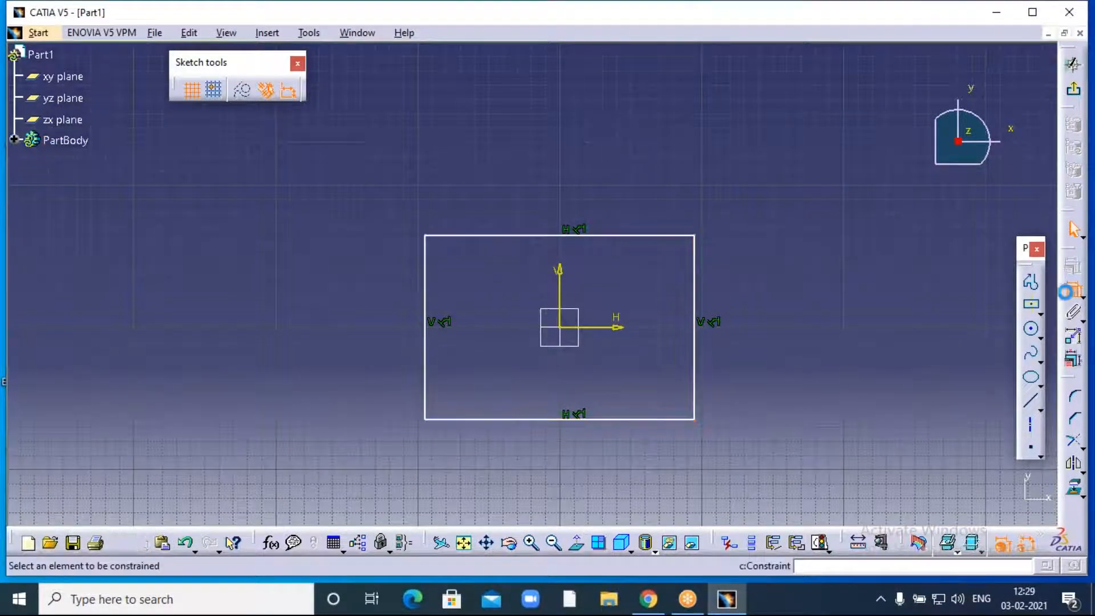
click(518, 236)
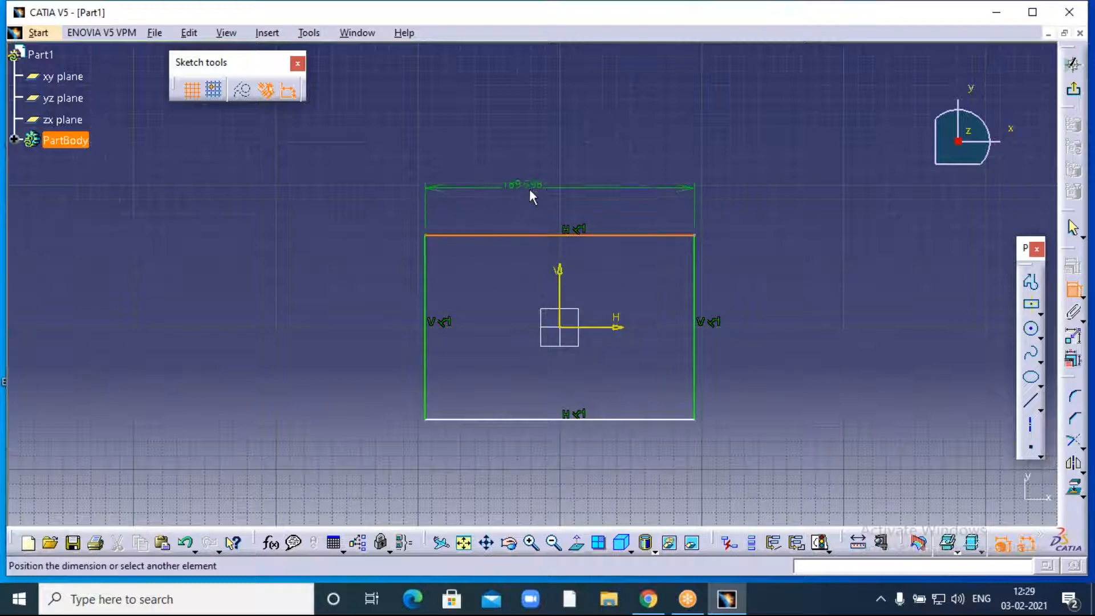
click(541, 194)
double_click(541, 190)
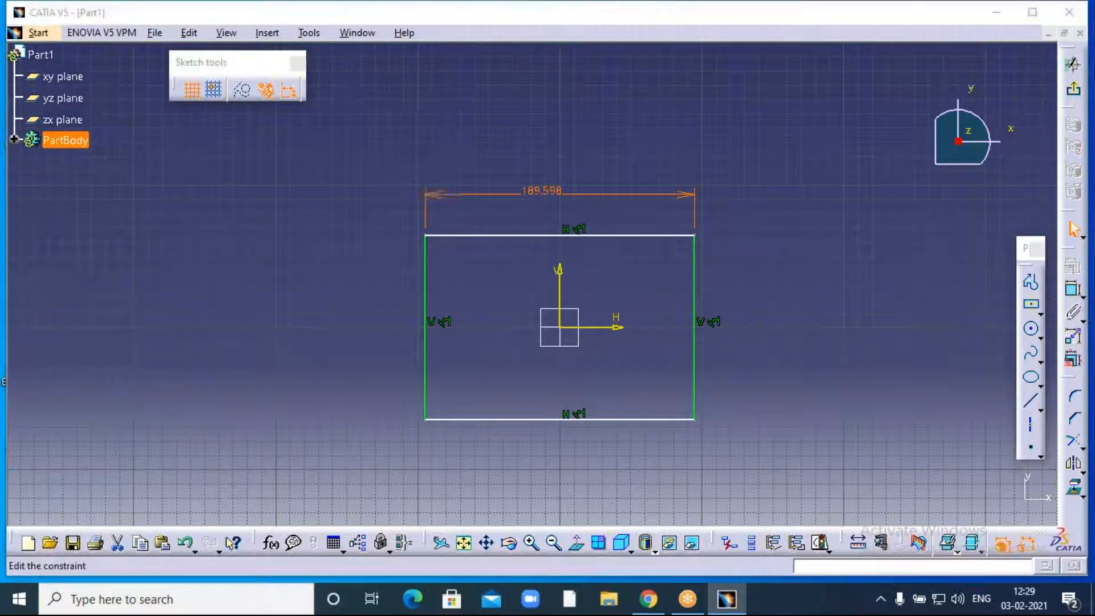
text(200)
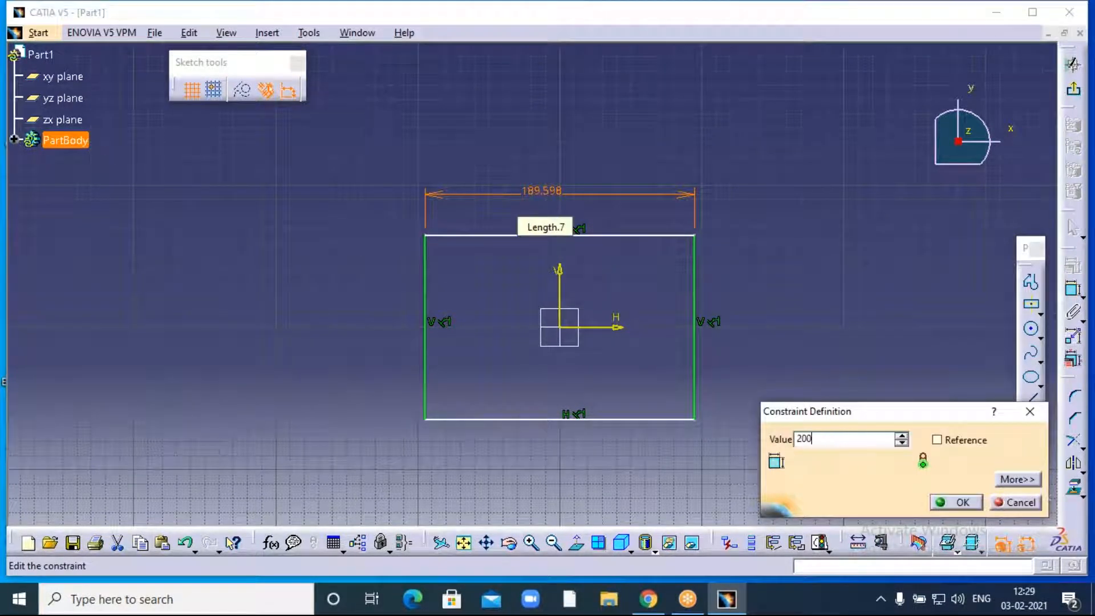
click(817, 227)
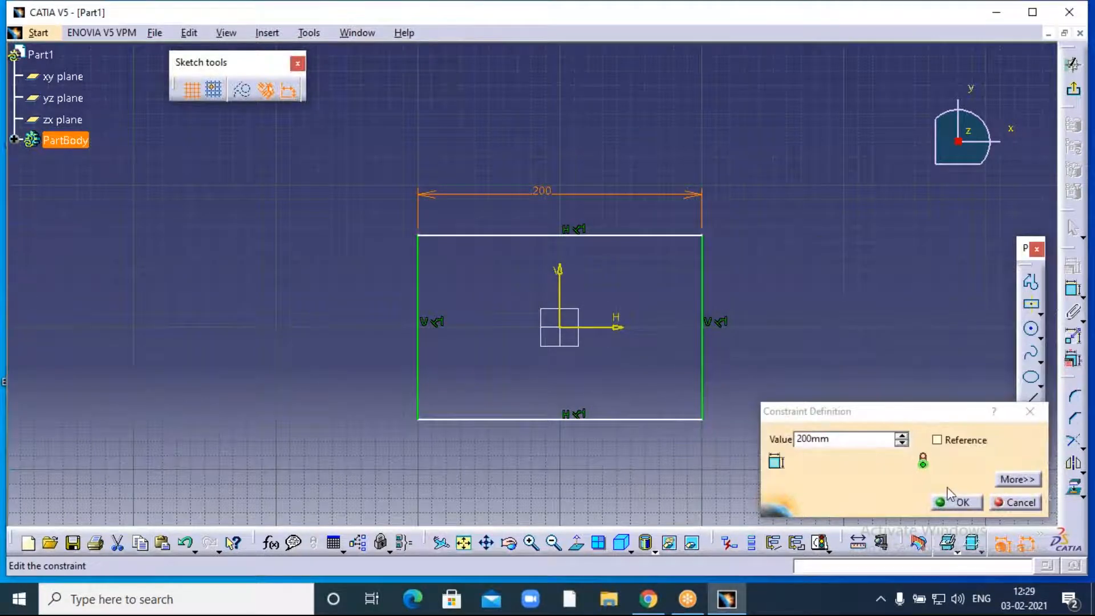
click(961, 503)
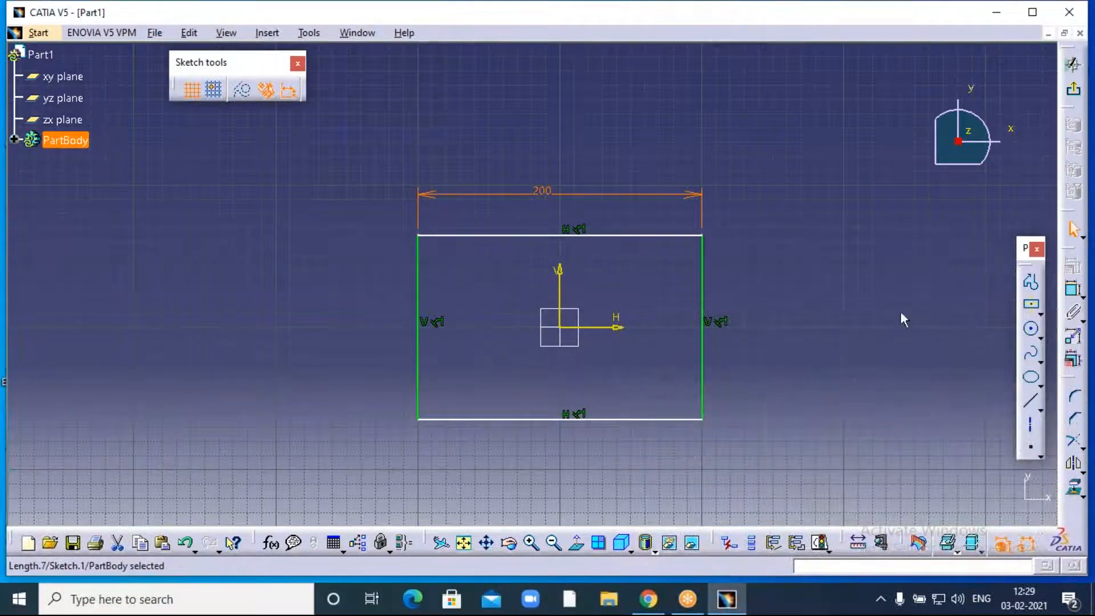
- Constrain the left edge to a 150 mm height and exit the sketch
click(1072, 289)
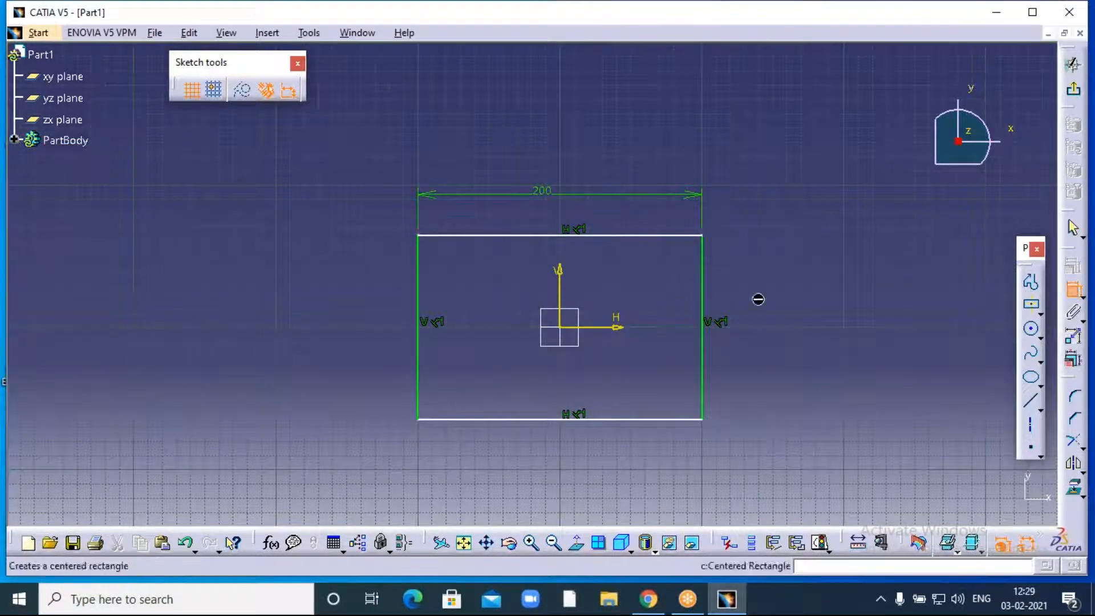
click(418, 342)
click(337, 341)
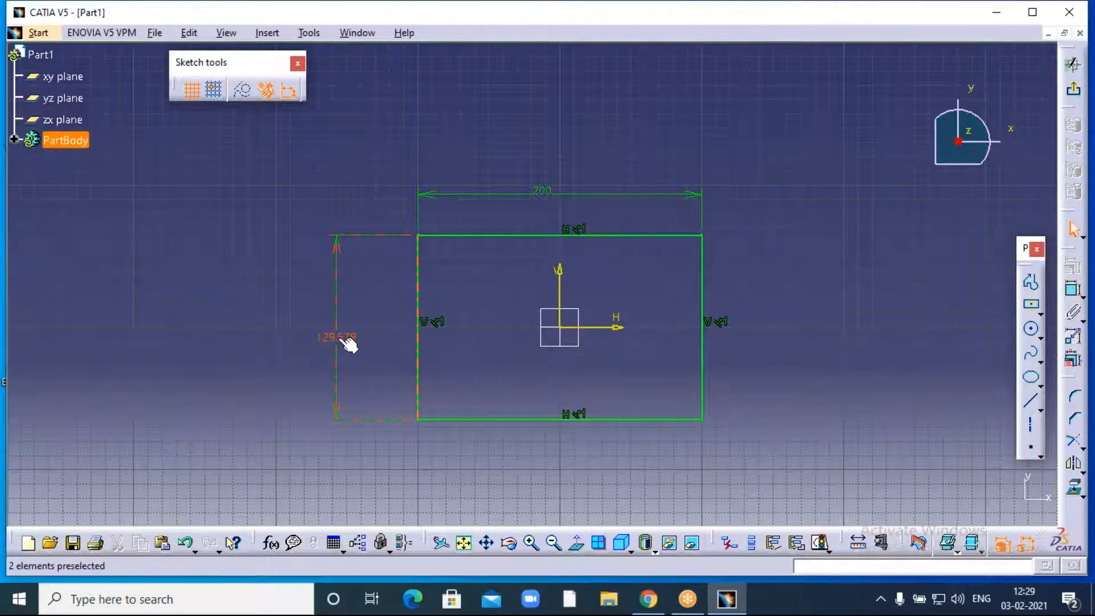
double_click(345, 341)
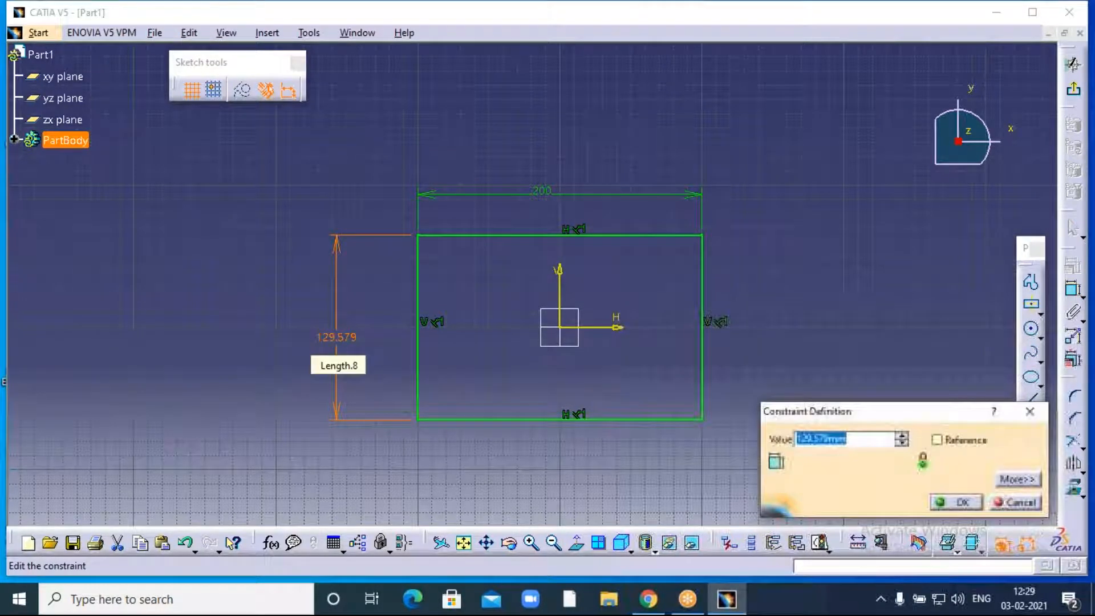
text(150)
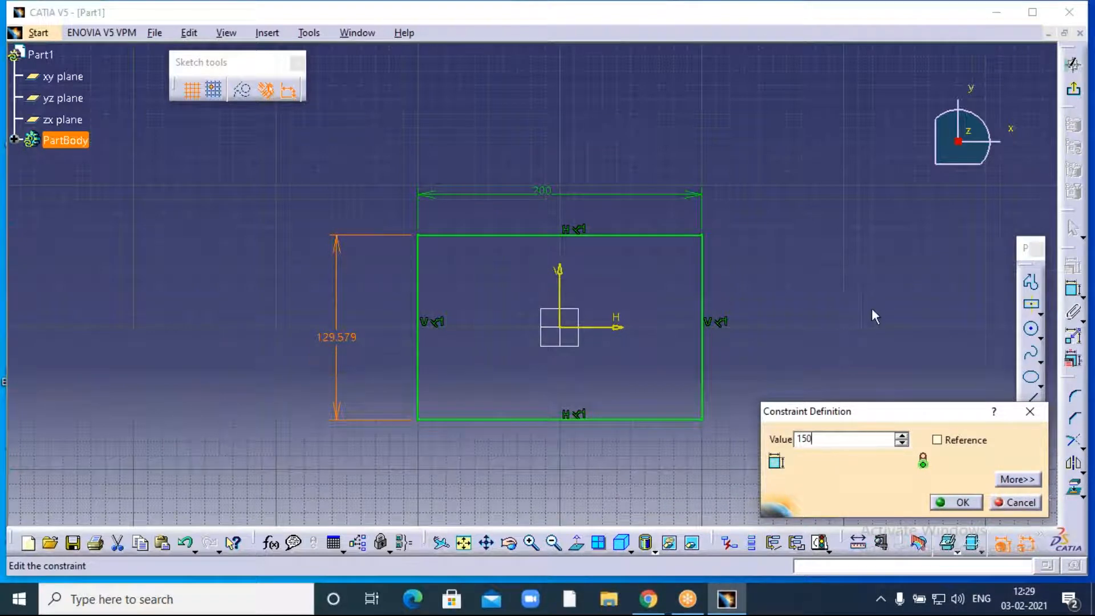
key(Return)
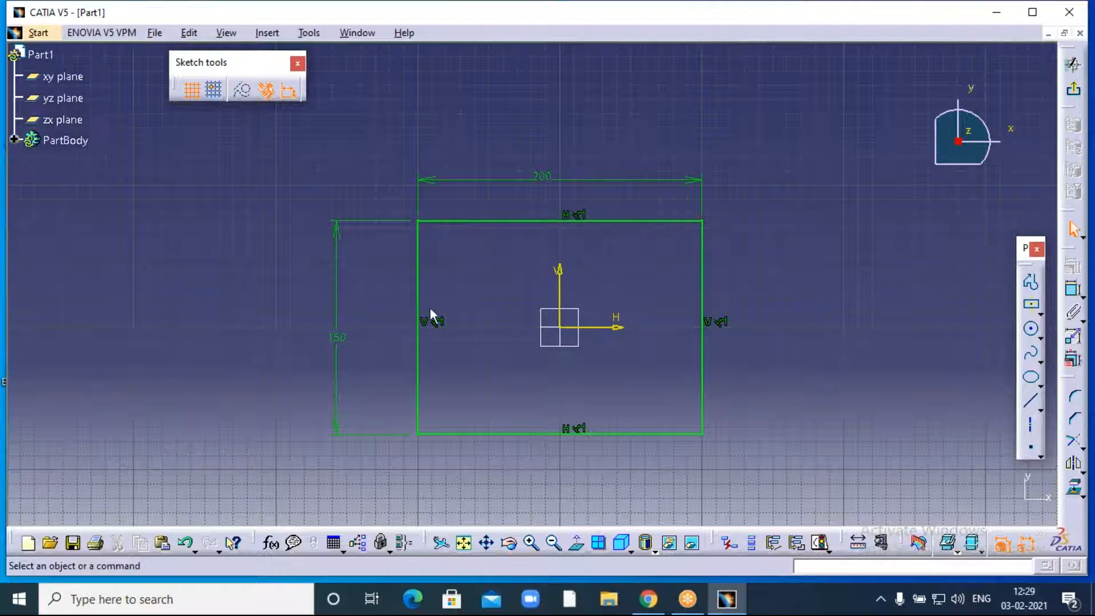
click(1073, 88)
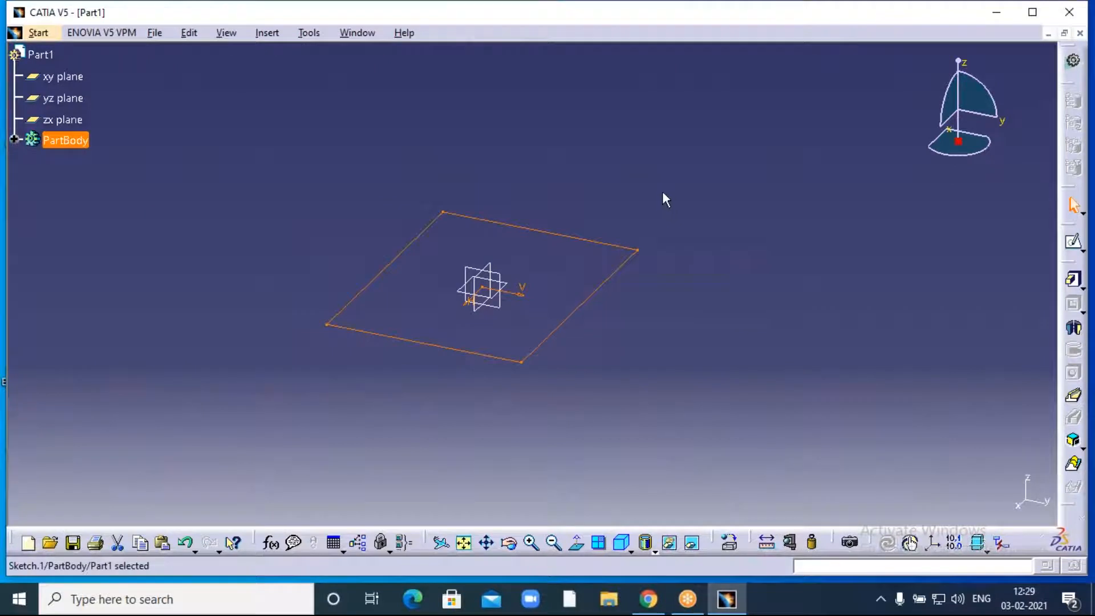
- Pad Sketch.1 into a solid block, correcting the length from 200 mm to 150 mm
middle_drag(651, 220, 676, 238)
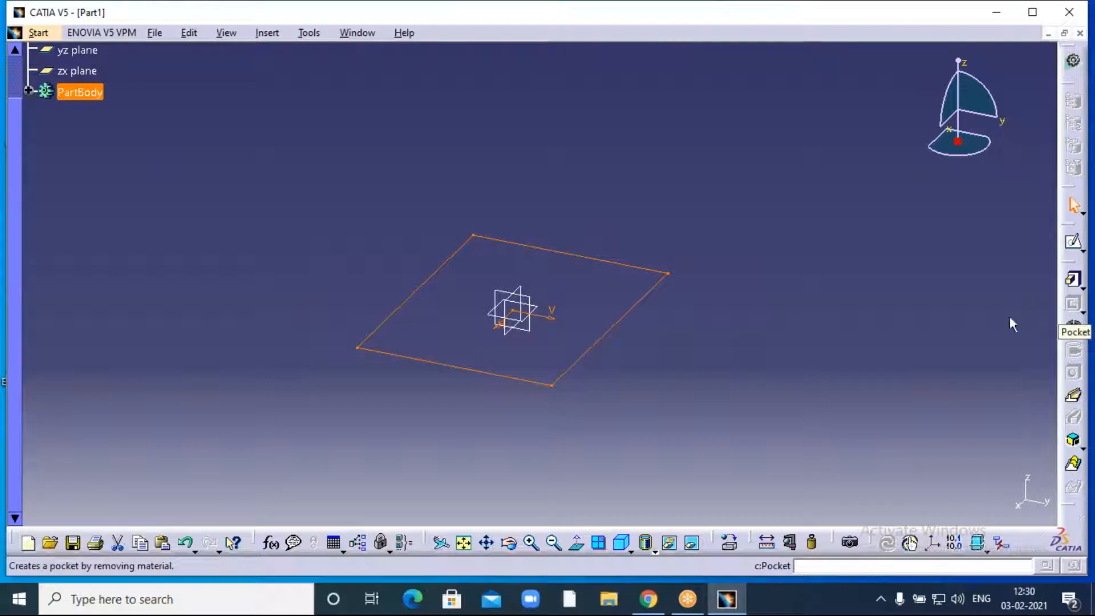
click(1075, 282)
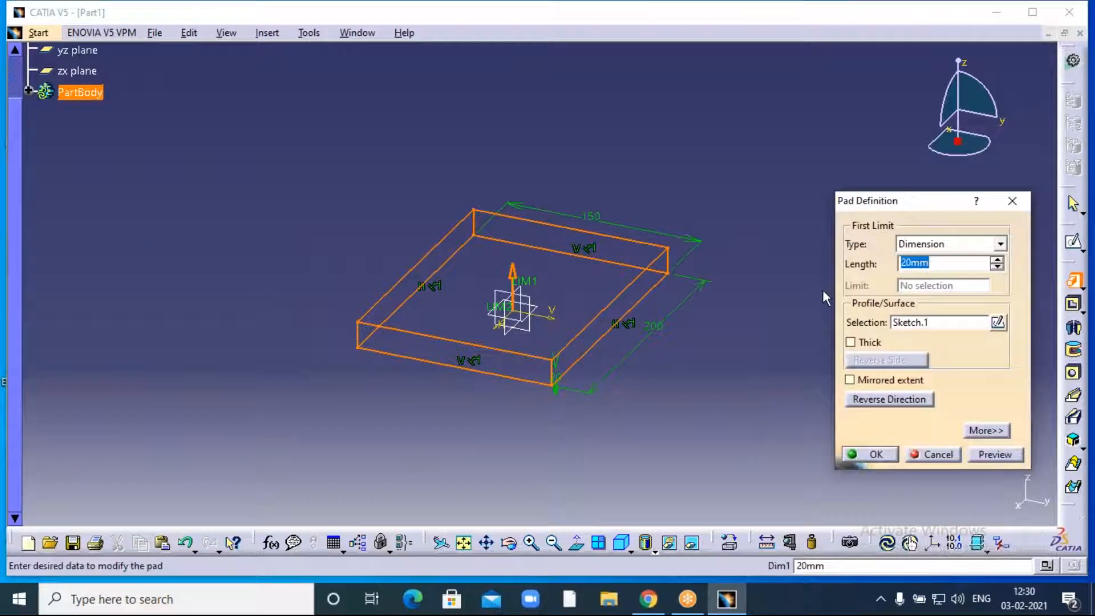
text(200)
key(Return)
middle_drag(775, 235, 739, 305)
drag(941, 263, 865, 290)
text(150)
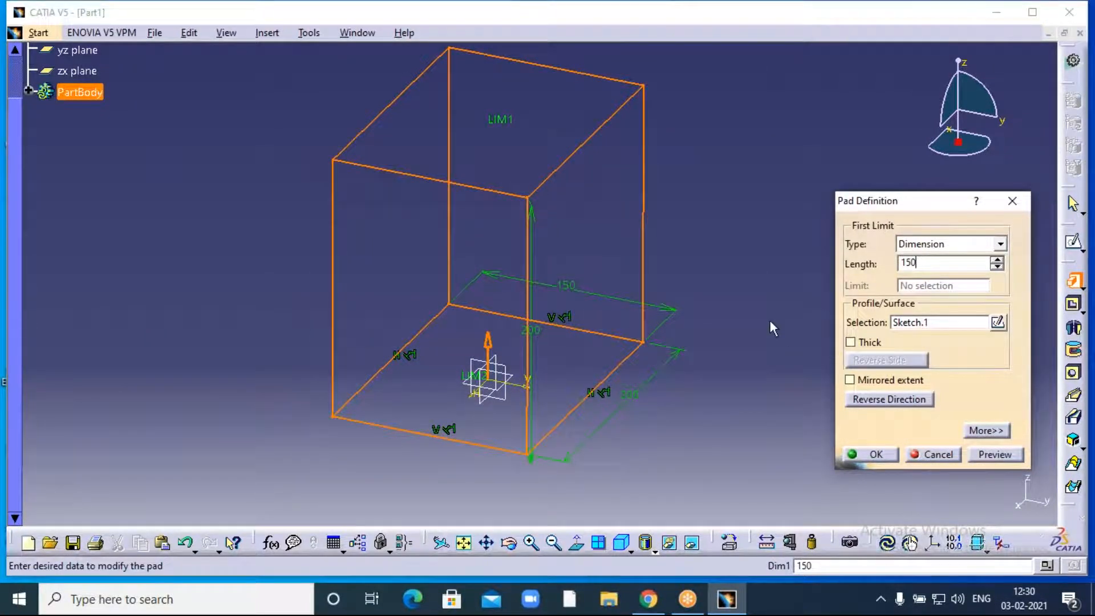
click(754, 309)
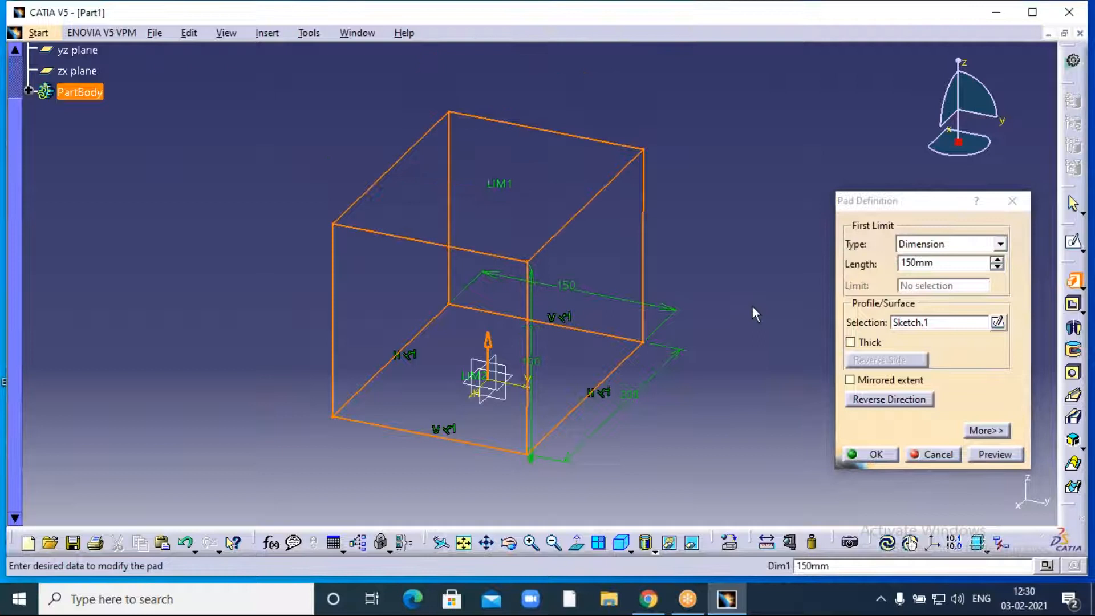
click(875, 454)
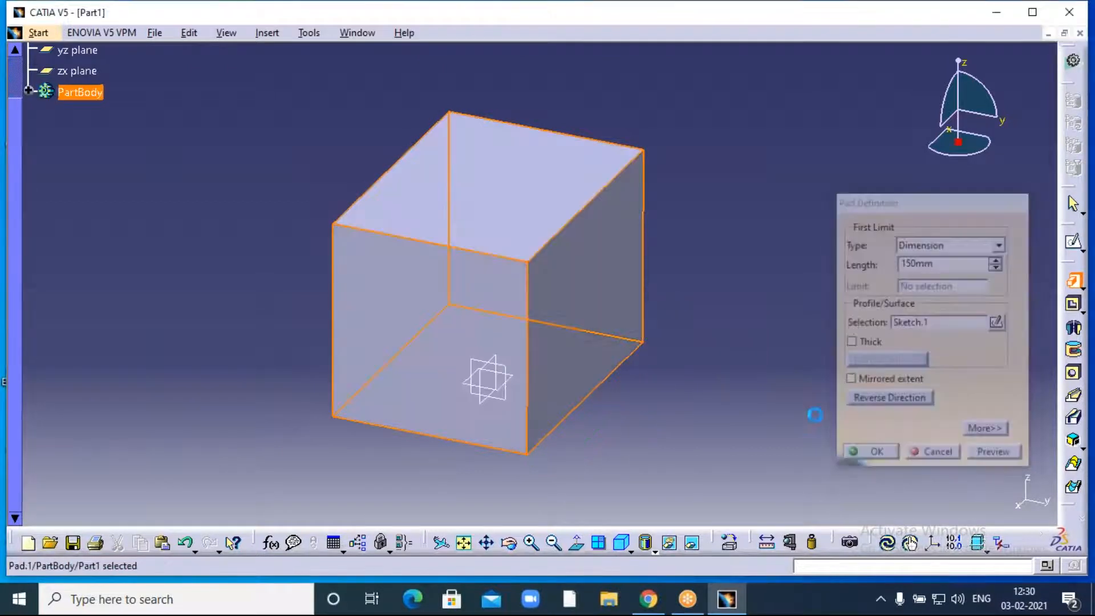
click(743, 245)
- Reorient the view around the Pad.1 block and select its top face
middle_drag(743, 245, 799, 217)
middle_click(767, 208)
middle_drag(640, 327, 847, 205)
click(509, 542)
drag(709, 332, 635, 362)
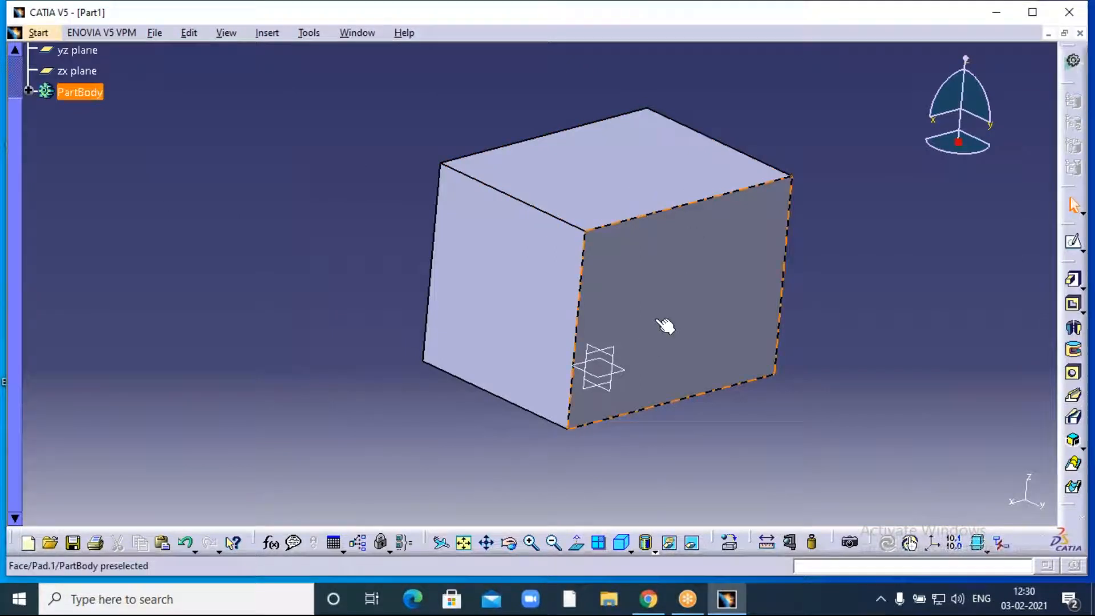
middle_drag(816, 247, 762, 267)
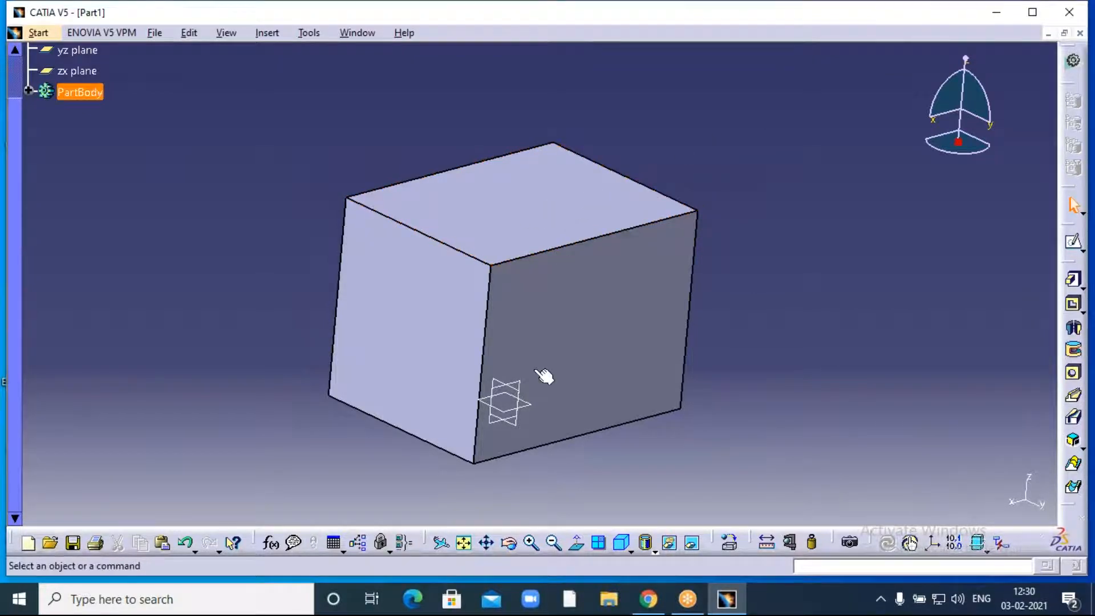
click(536, 203)
- Open a new sketch on the block's top face and centre the sketch plane in view
click(1074, 245)
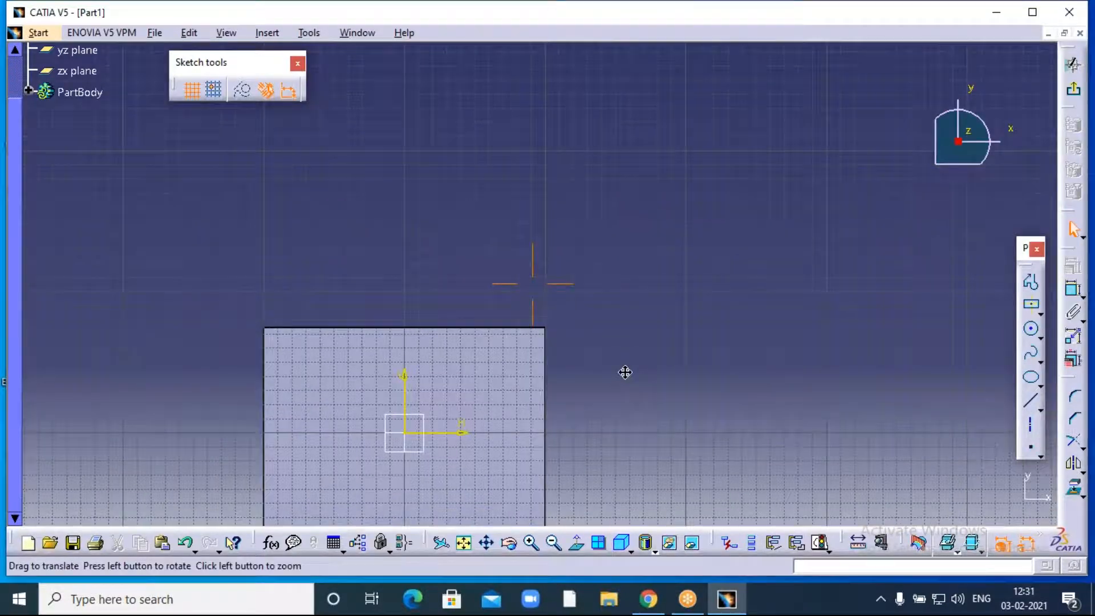
middle_drag(624, 372, 638, 355)
middle_drag(701, 298, 828, 175)
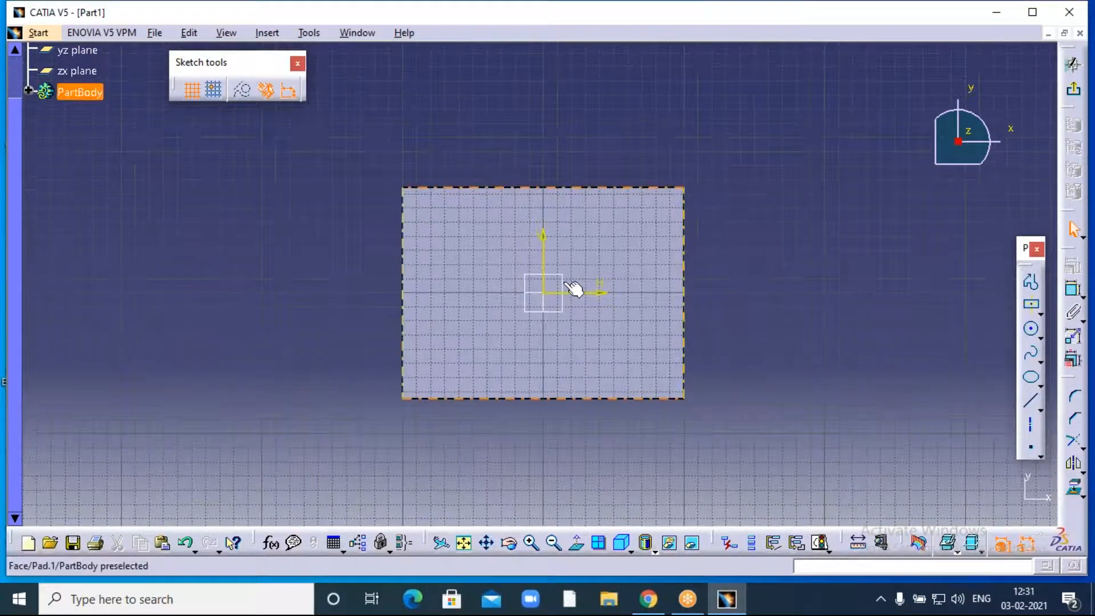
- Start a circle centred on the sketch origin
click(1033, 307)
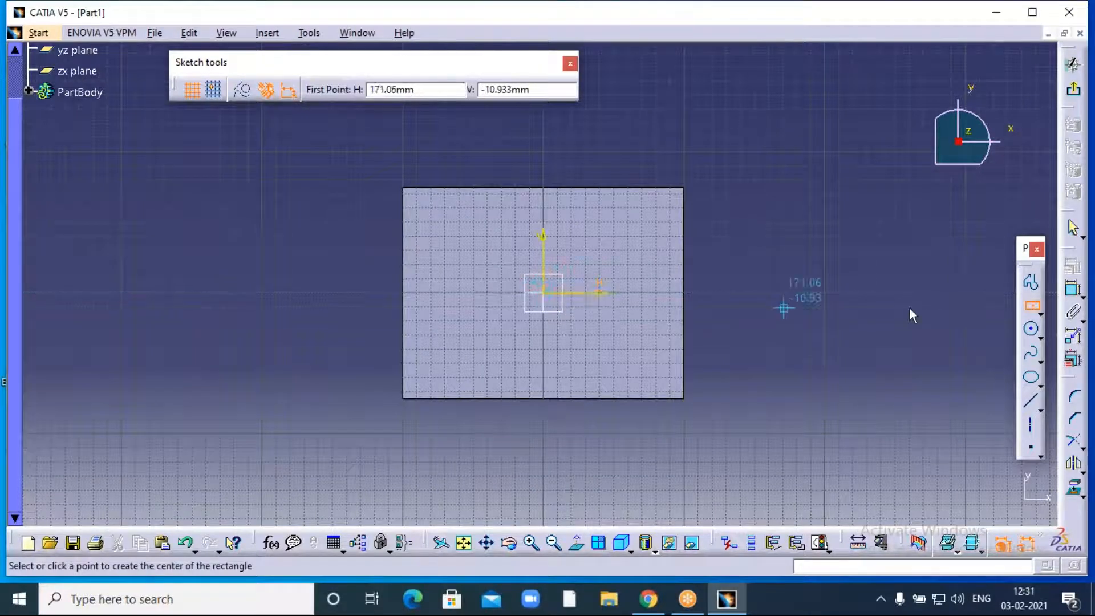
click(1030, 329)
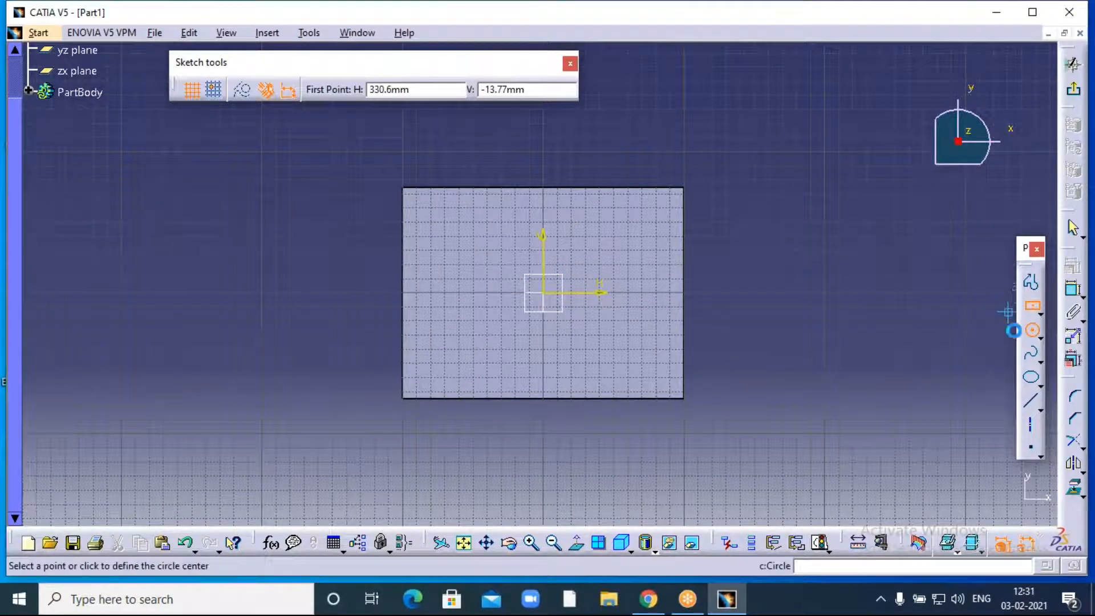
click(550, 295)
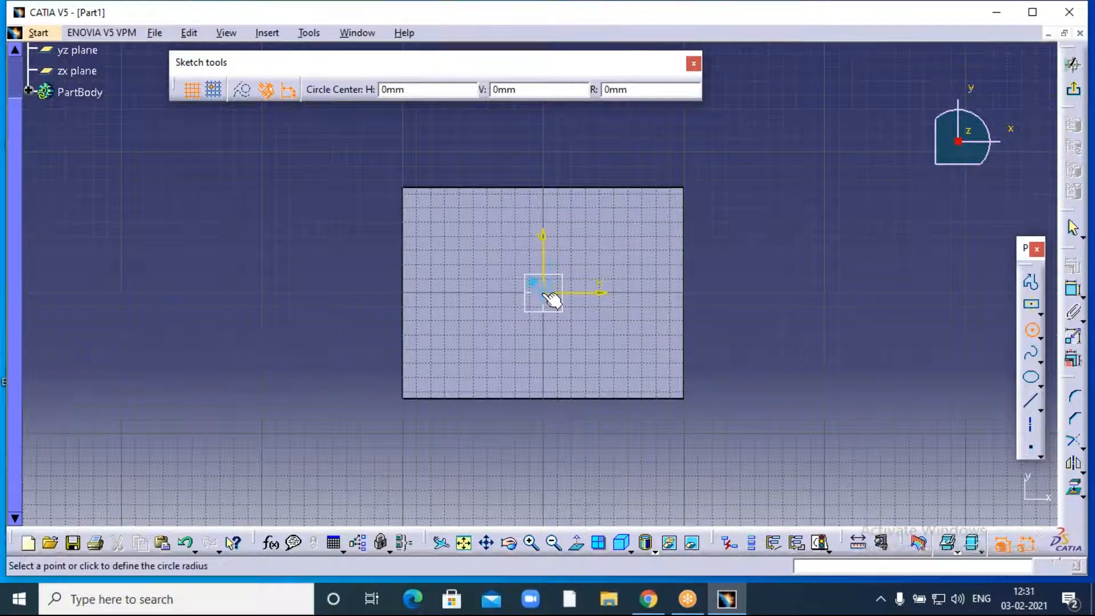
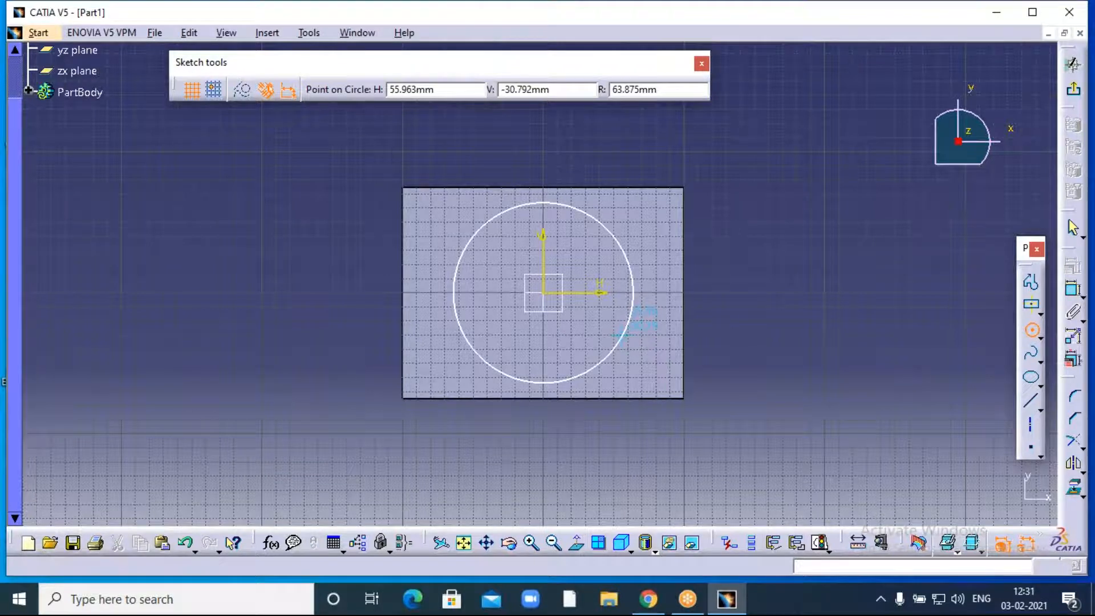
- Finish the centred circle on the block's face and constrain its diameter to 130 mm
click(627, 339)
click(794, 207)
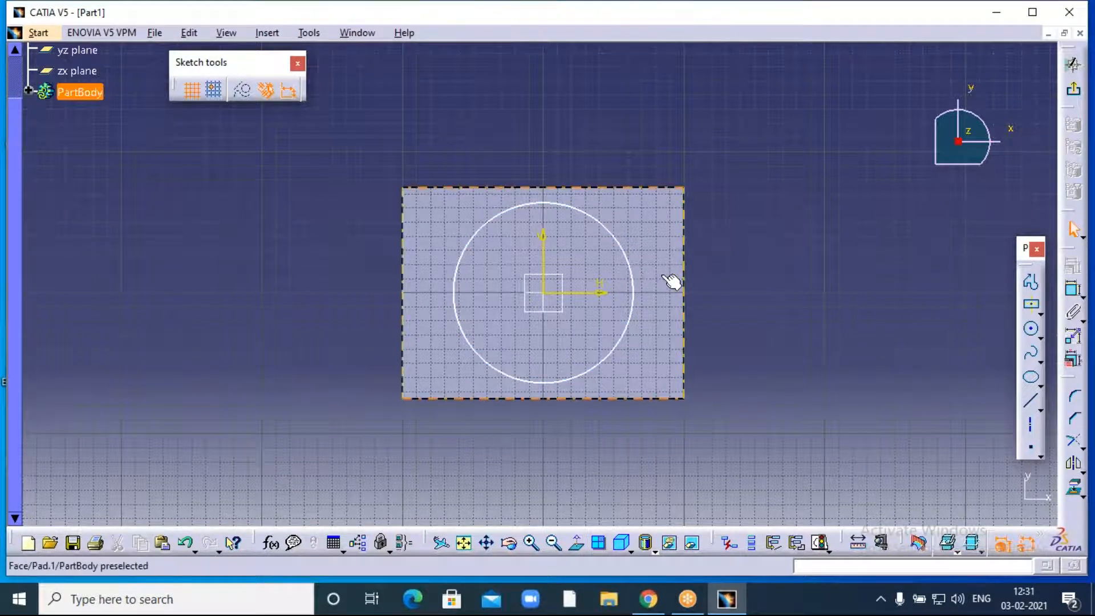
click(1072, 294)
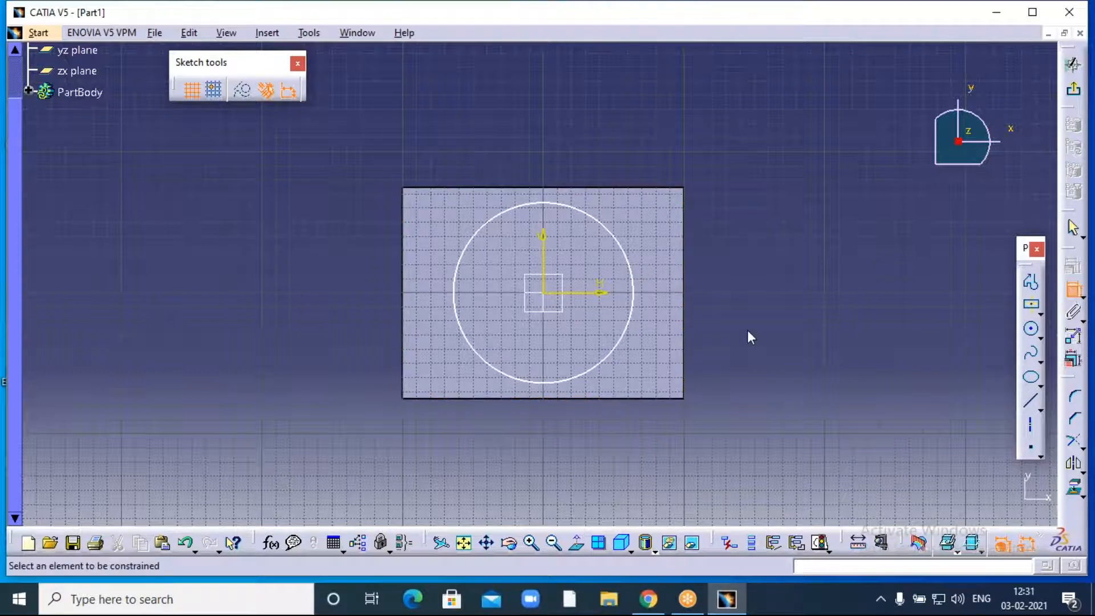
click(640, 303)
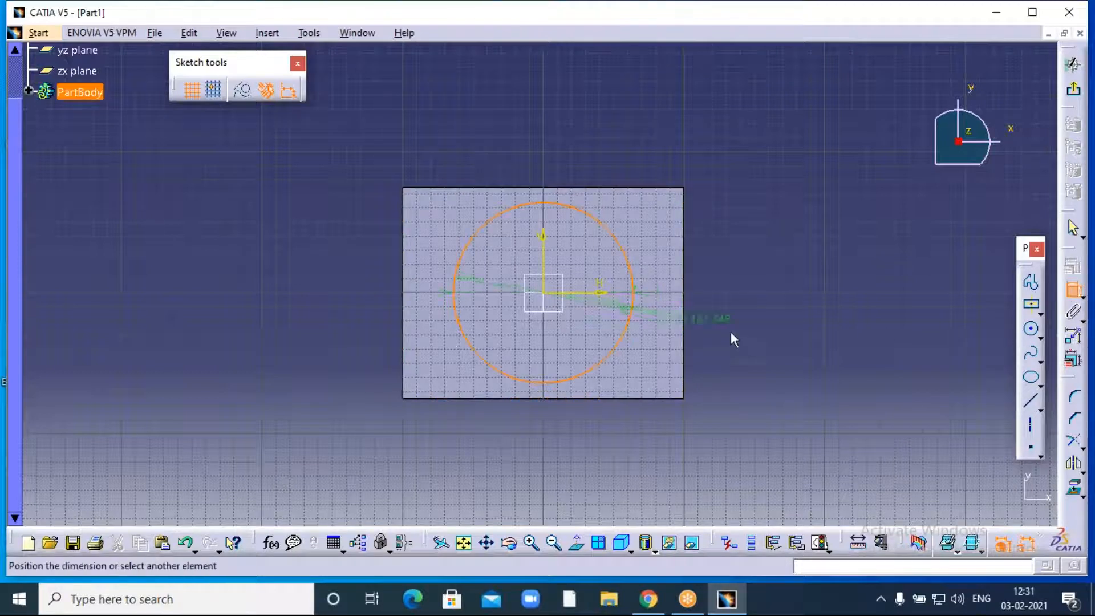
click(765, 354)
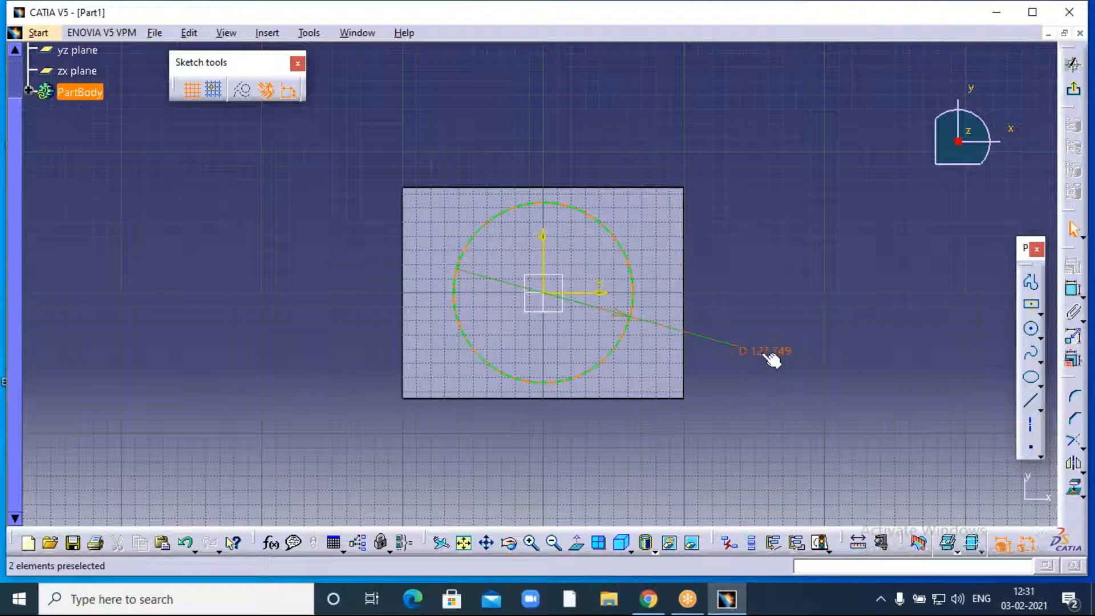
double_click(770, 356)
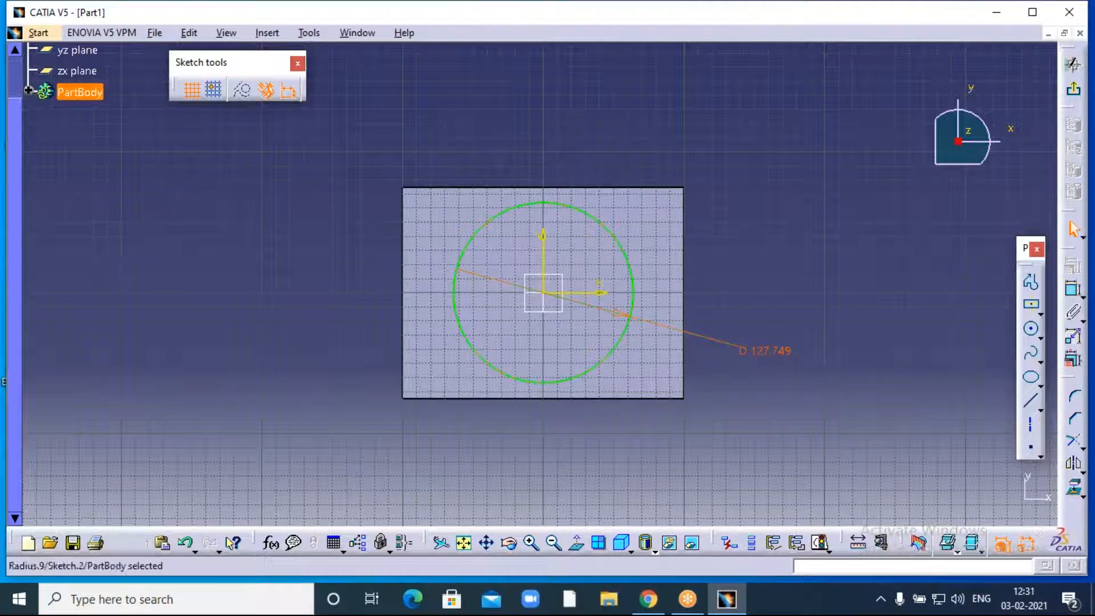
text(130)
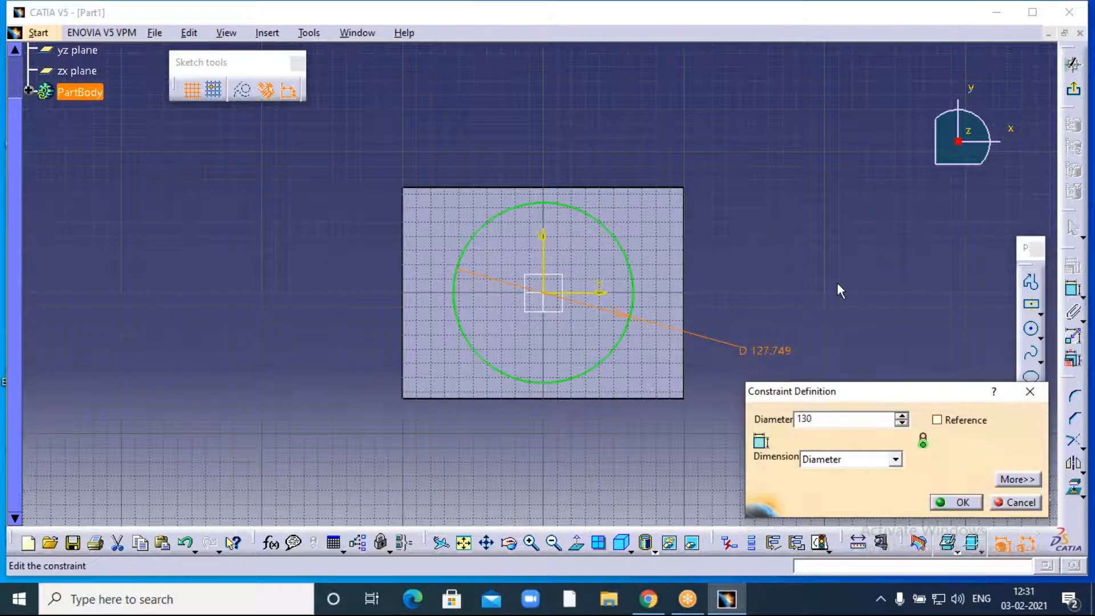
click(964, 504)
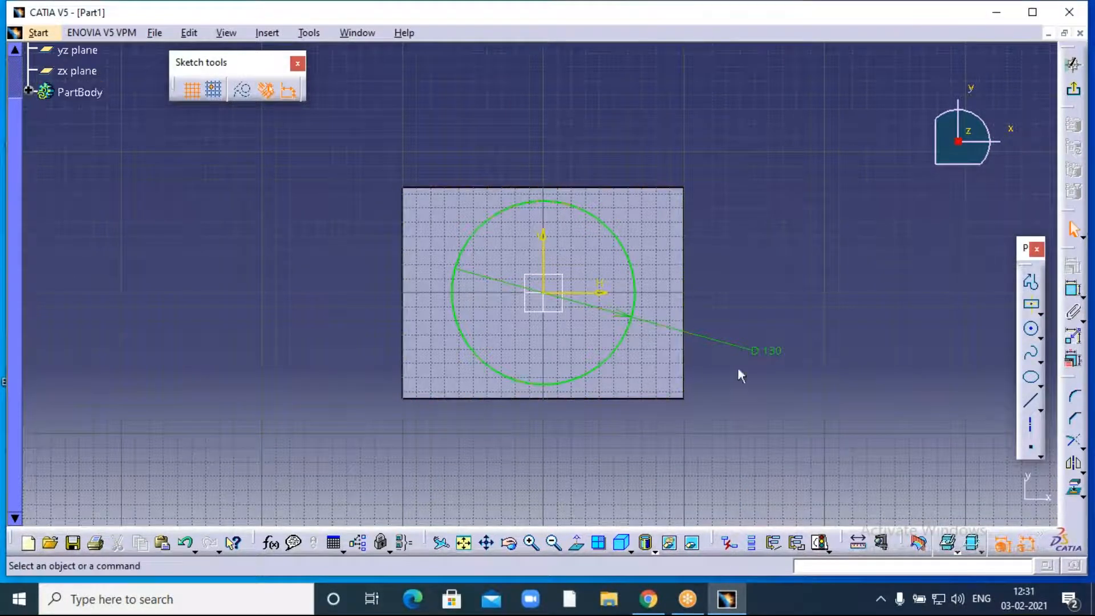
- Exit the sketch and pocket the 130 mm circle 176 mm deep through the block
click(1075, 92)
middle_drag(818, 255, 791, 153)
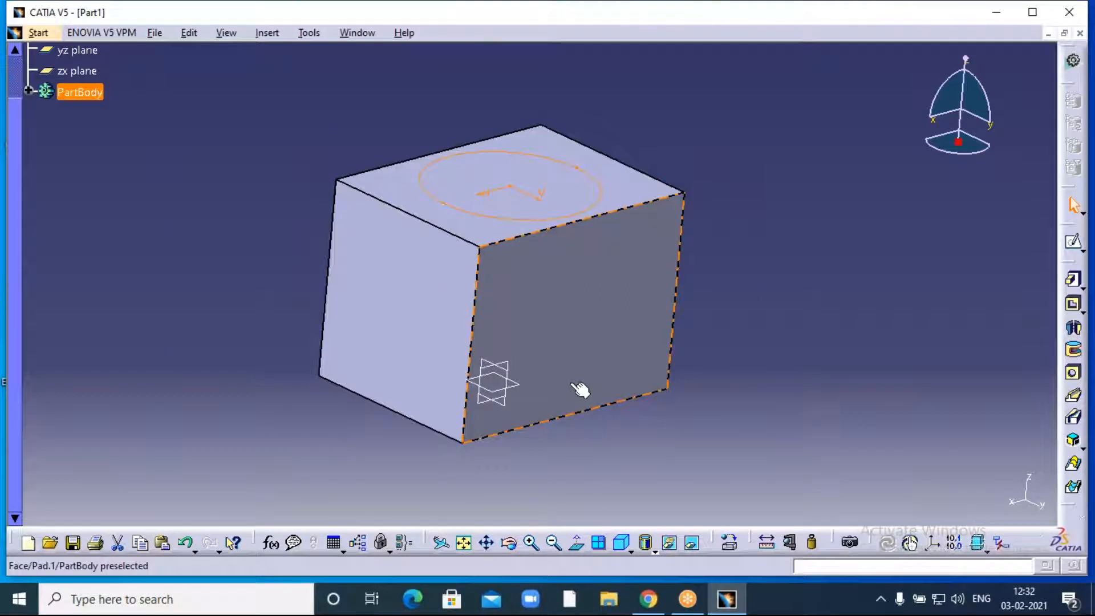
click(541, 194)
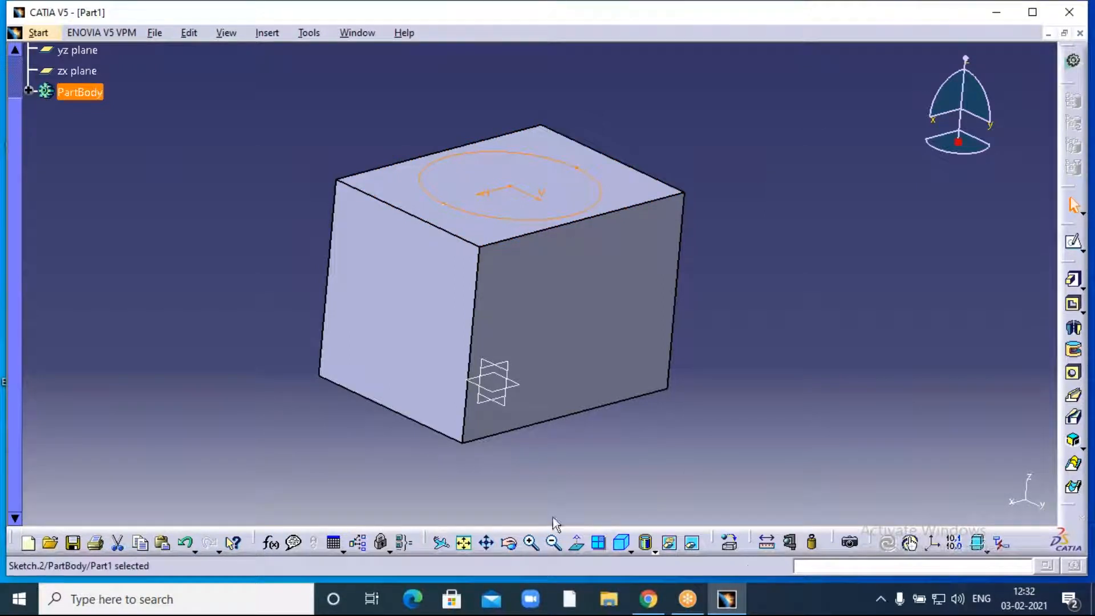
click(1073, 307)
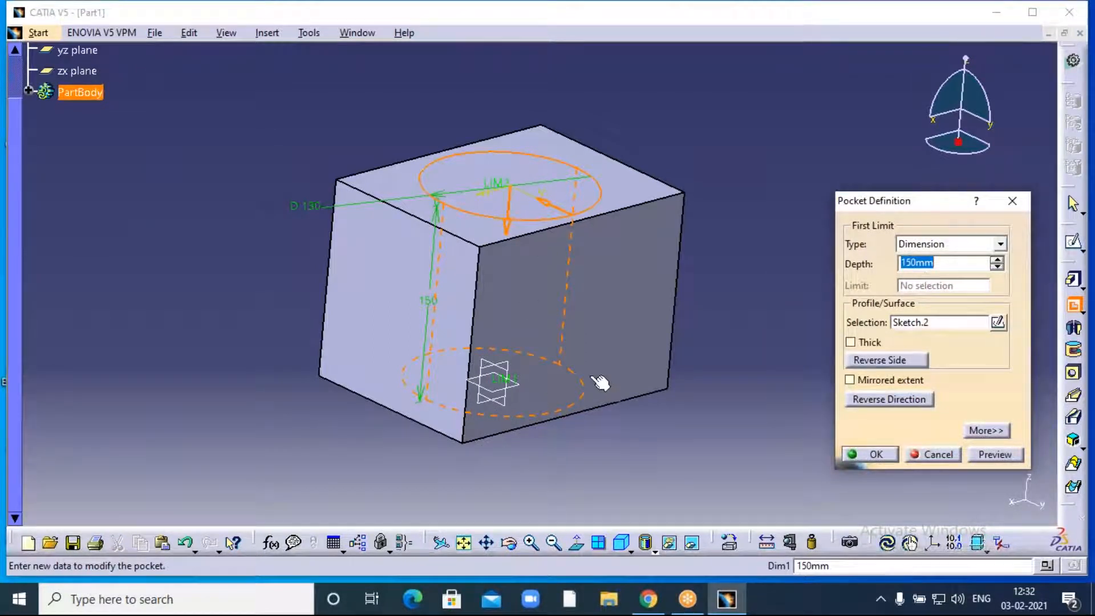
click(996, 260)
click(997, 260)
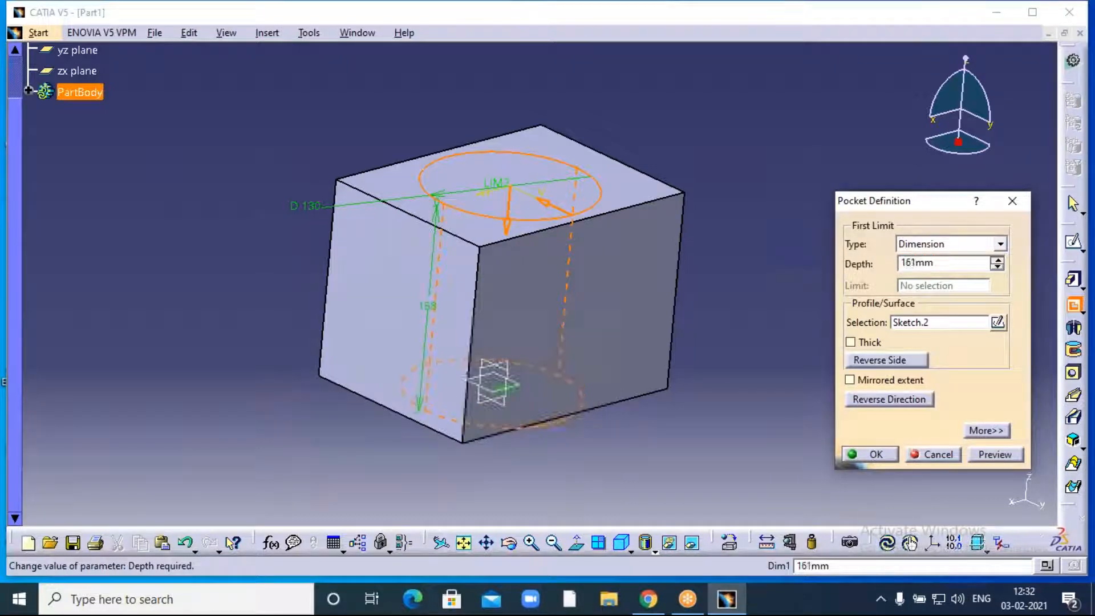
click(875, 455)
click(509, 542)
drag(697, 164, 485, 228)
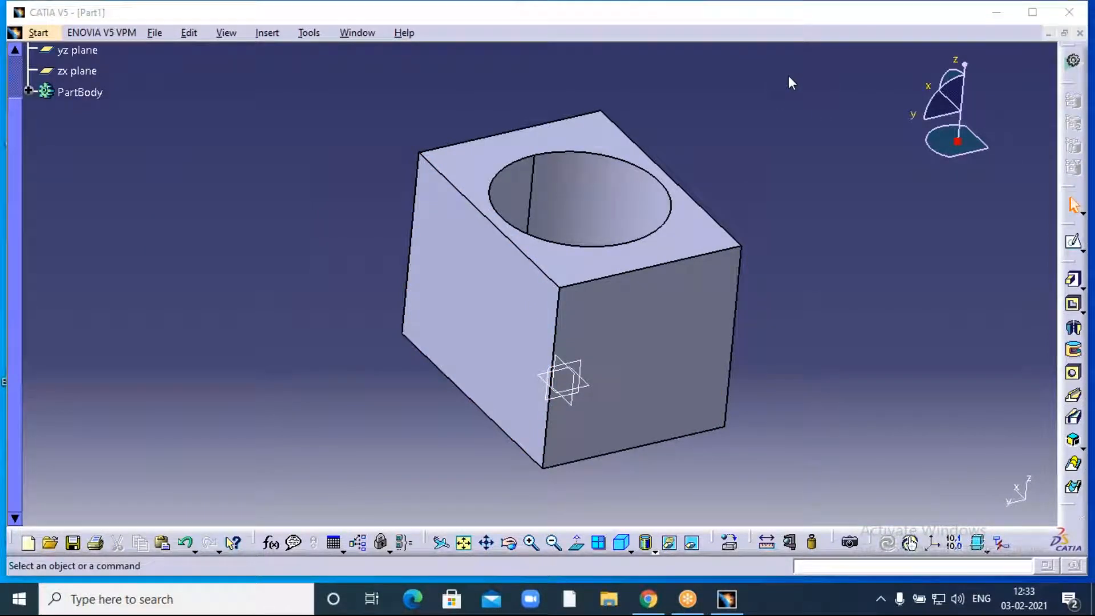
- Open a sketch on the block's side face and place a point at H 0, V 75 mm
click(482, 289)
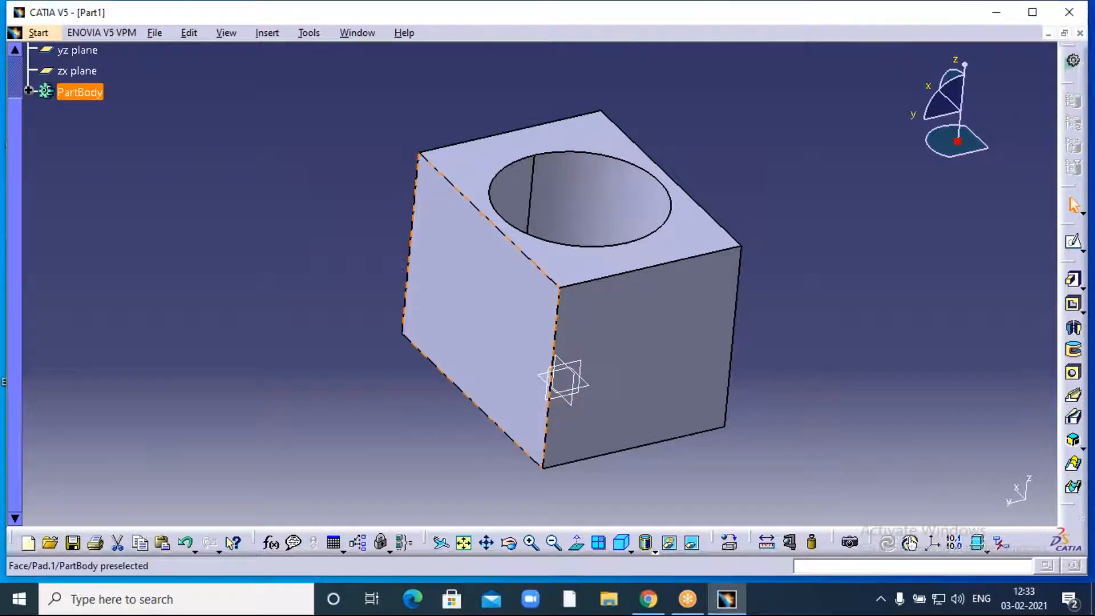
click(1074, 248)
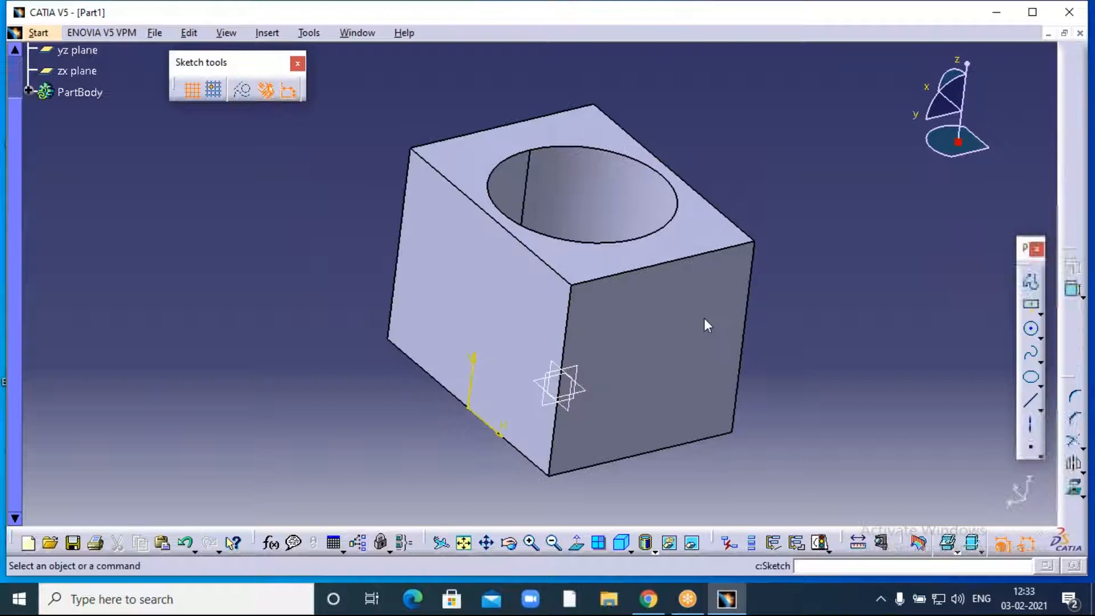
click(1032, 307)
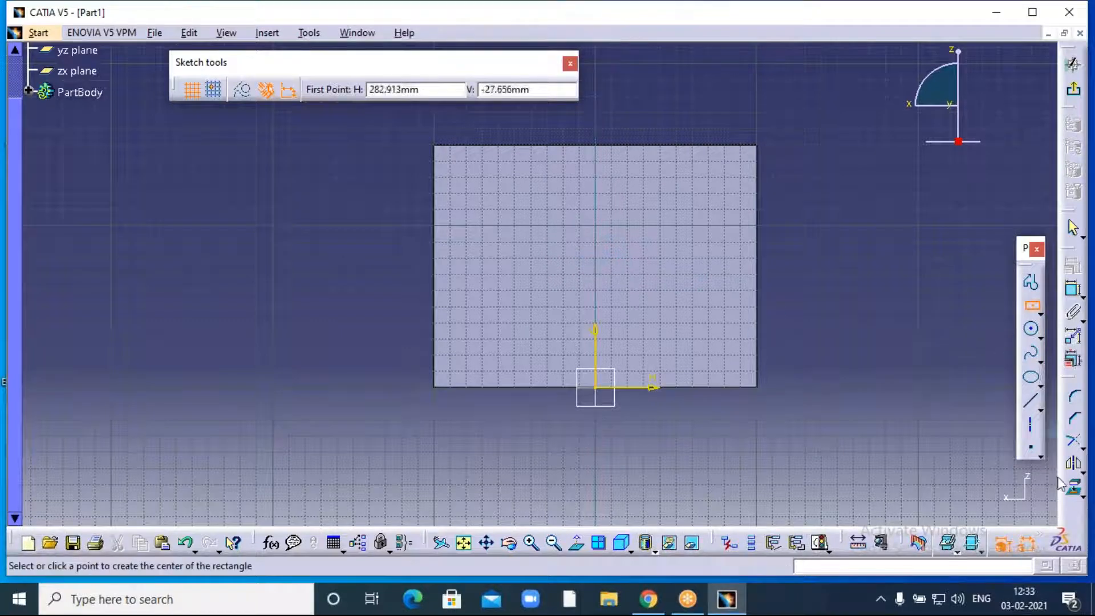
click(1040, 451)
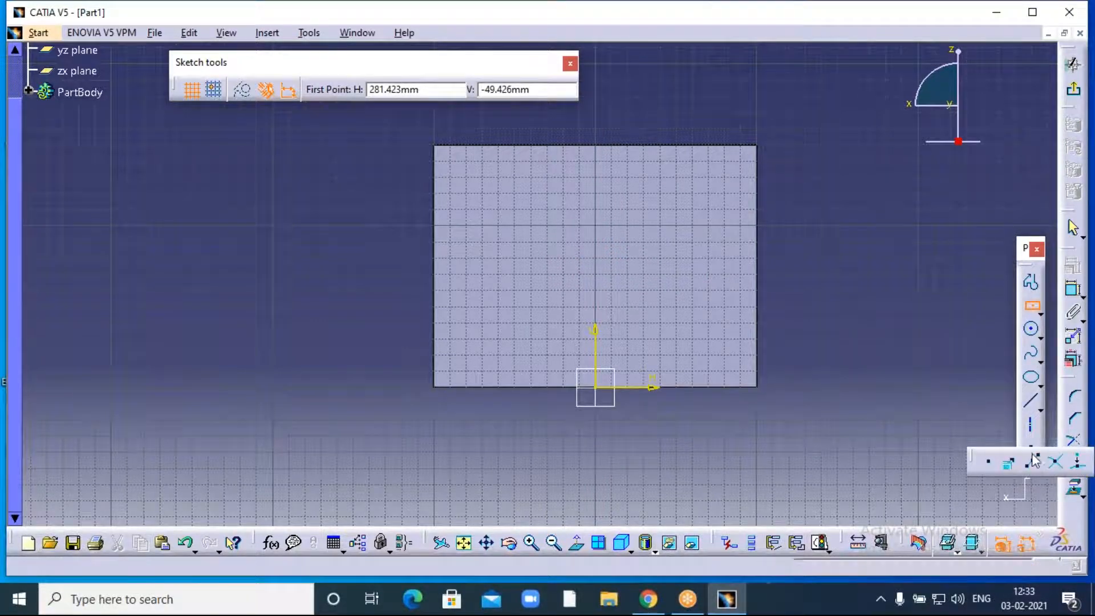
click(1010, 469)
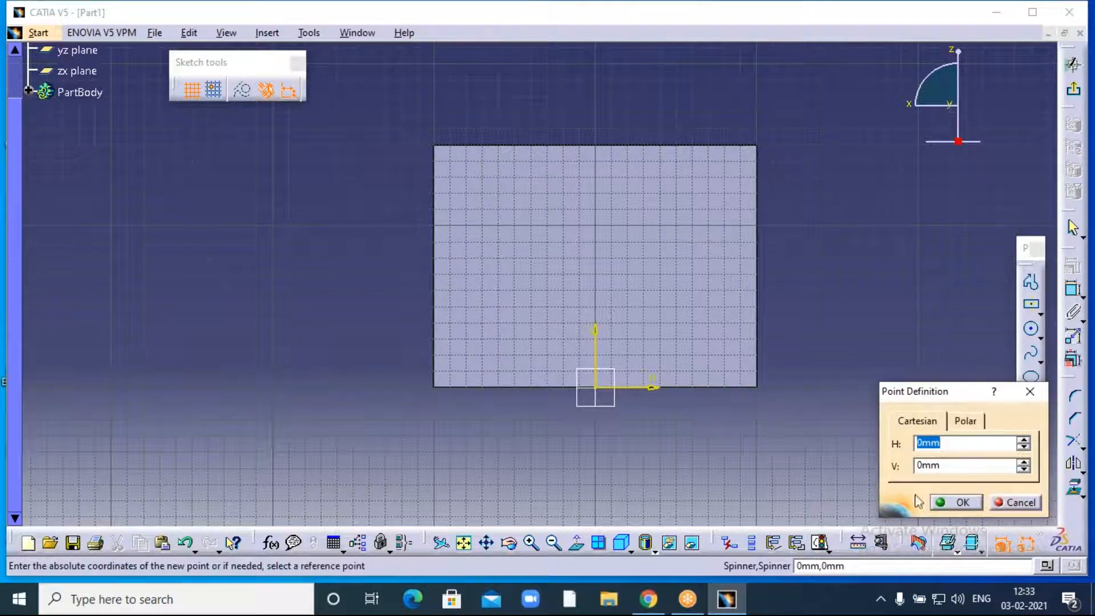
key(Tab)
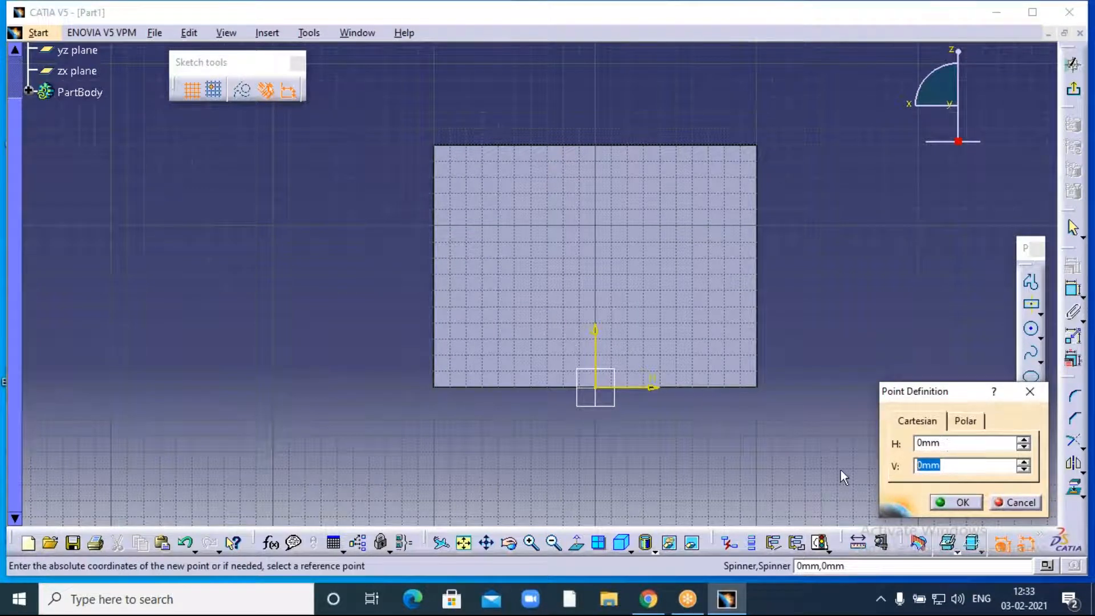
text(75)
key(Return)
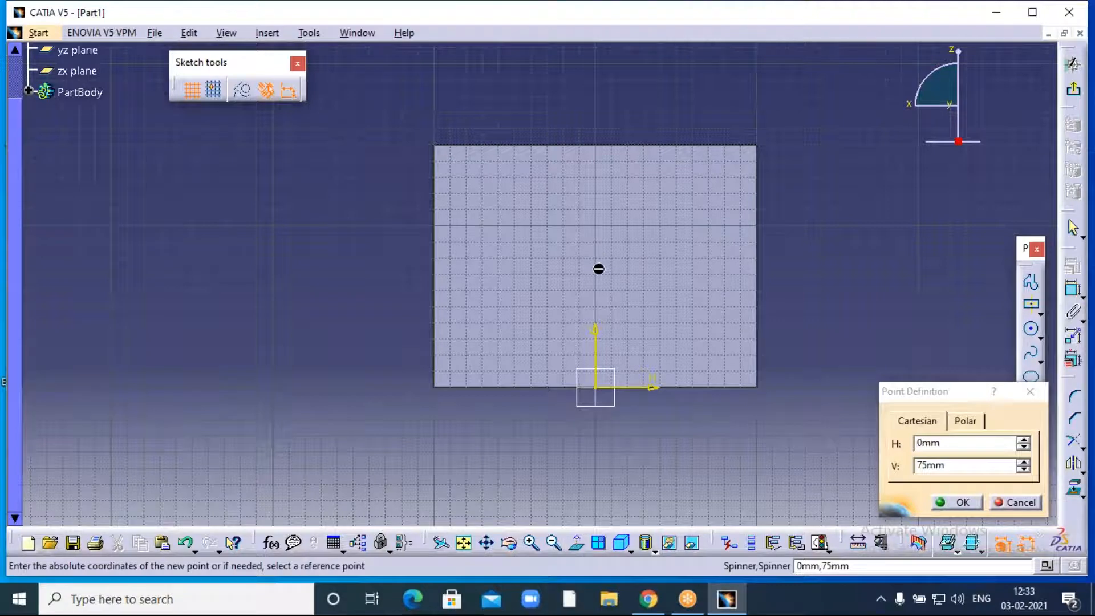
click(962, 501)
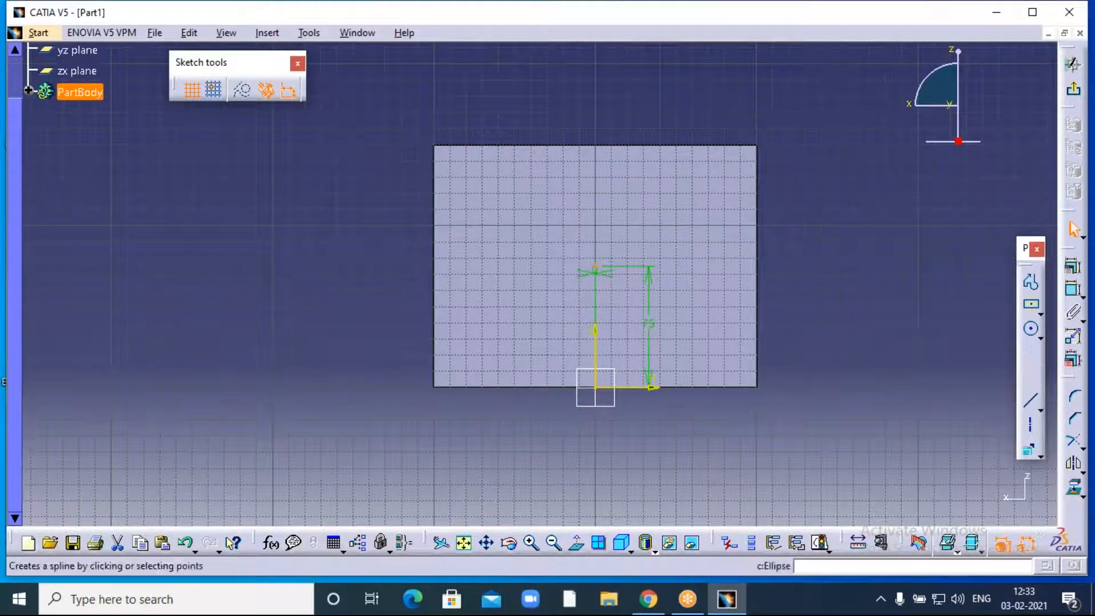
- Draw a centred rectangle from that point, nearly filling the face
click(1031, 307)
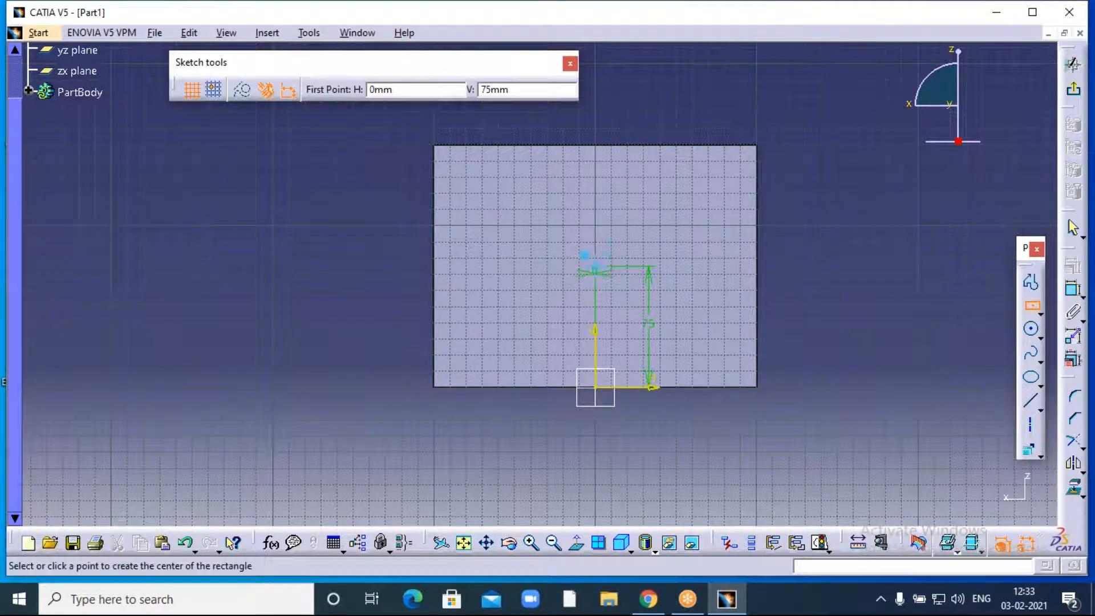
click(595, 267)
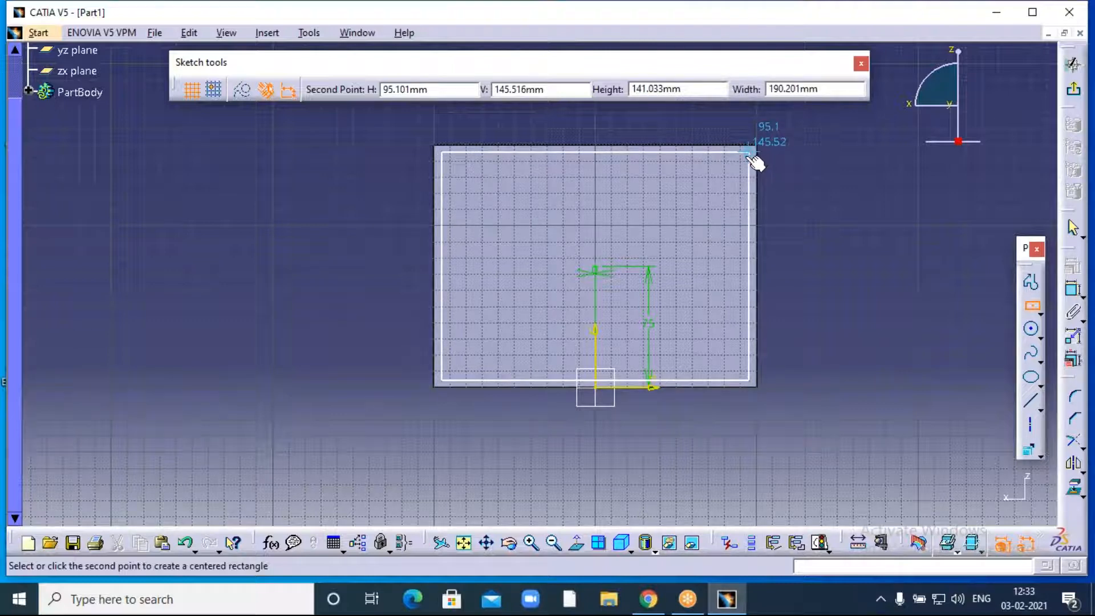
click(748, 156)
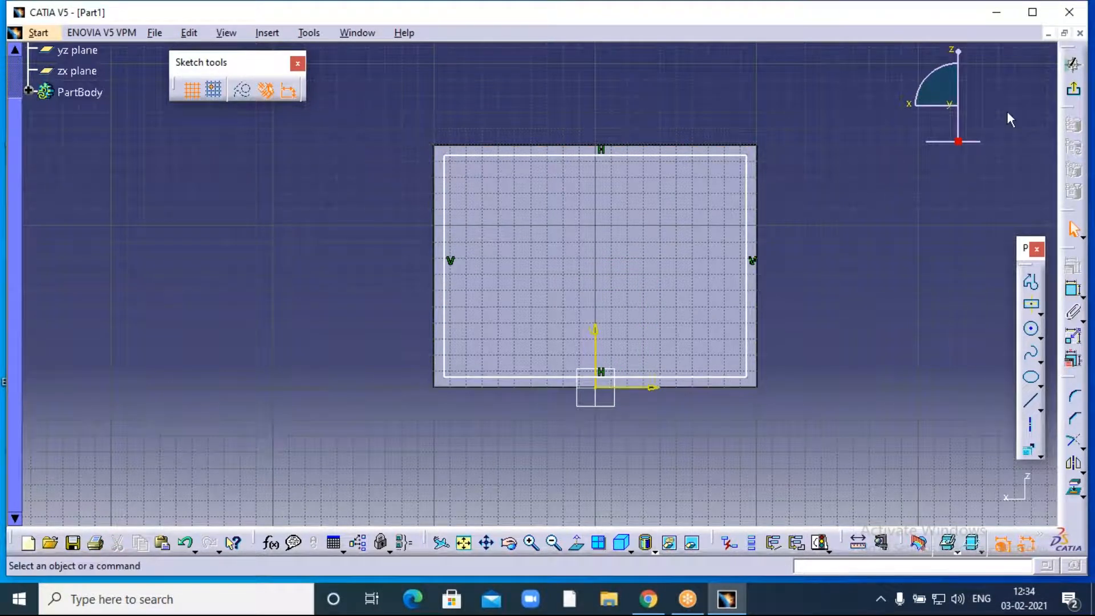
- Exit the sketch and confirm the rectangular pocket through the block
click(1072, 64)
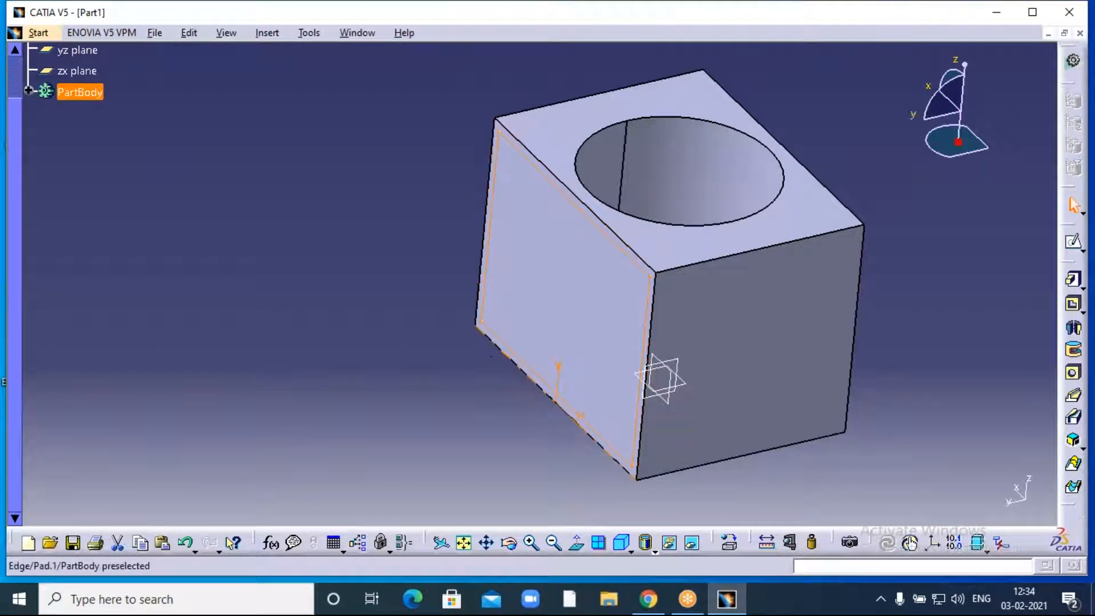
middle_drag(852, 188, 723, 188)
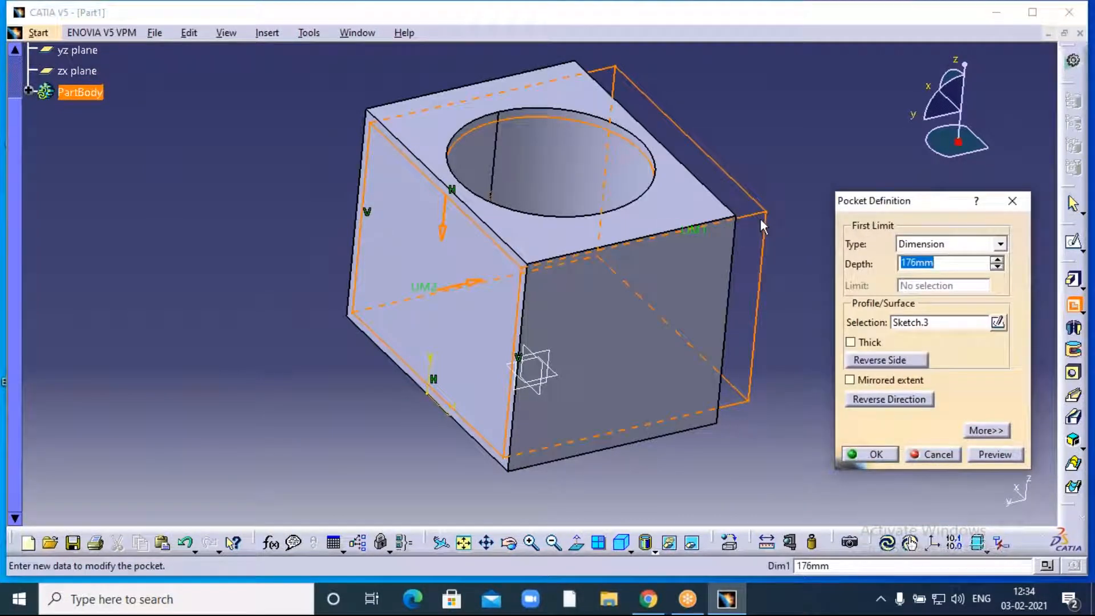
click(892, 455)
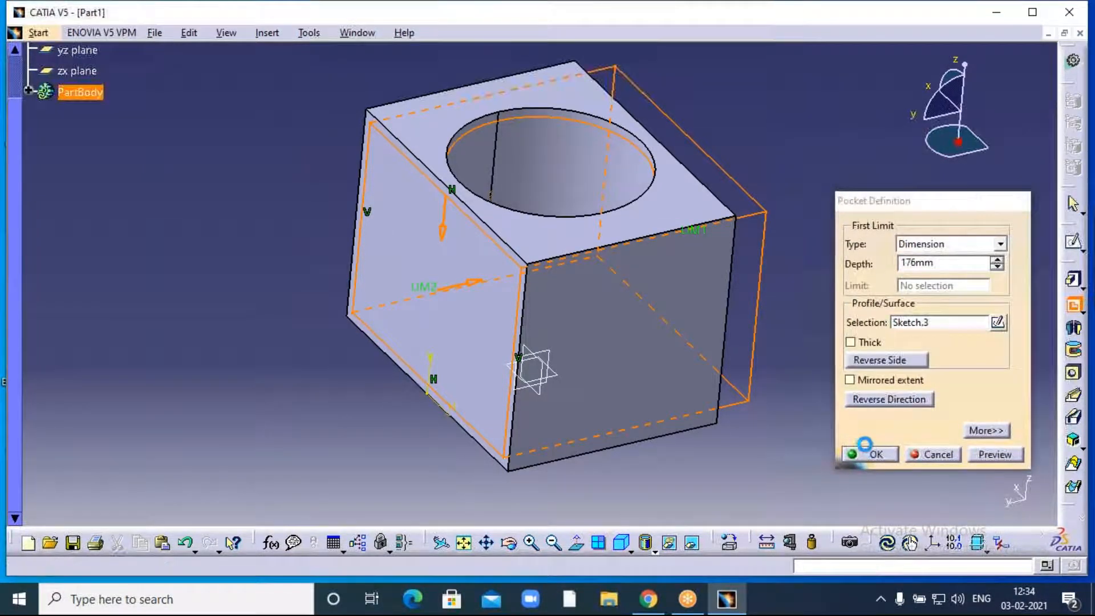
- Select the holed face and its circular edge, dismiss the paste error, and return upright
click(508, 542)
drag(371, 492, 644, 291)
click(671, 302)
ctrl+click(648, 311)
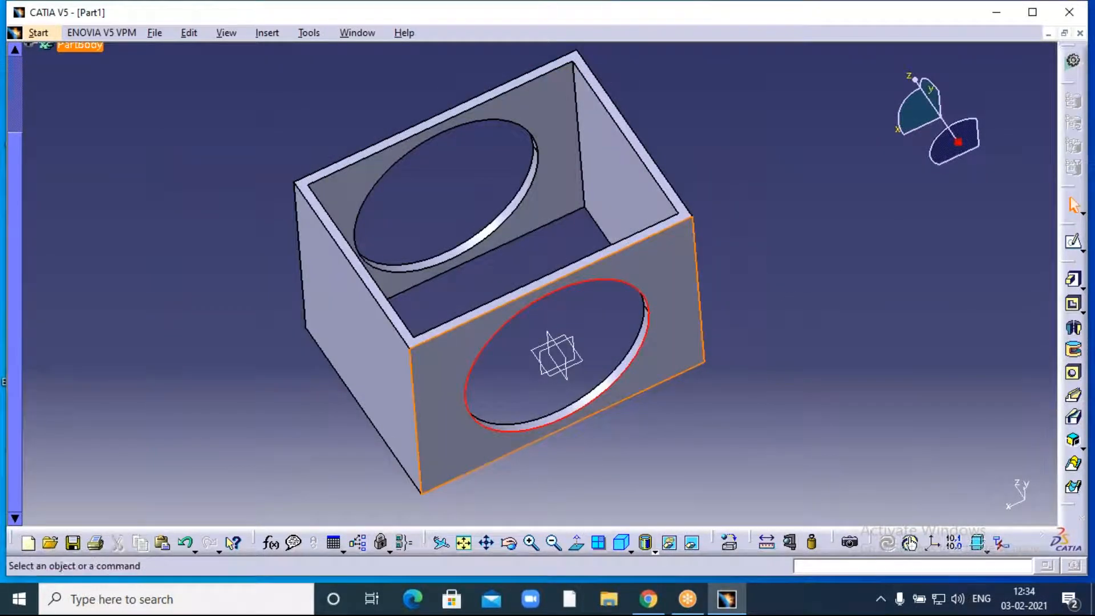
key(ctrl+v)
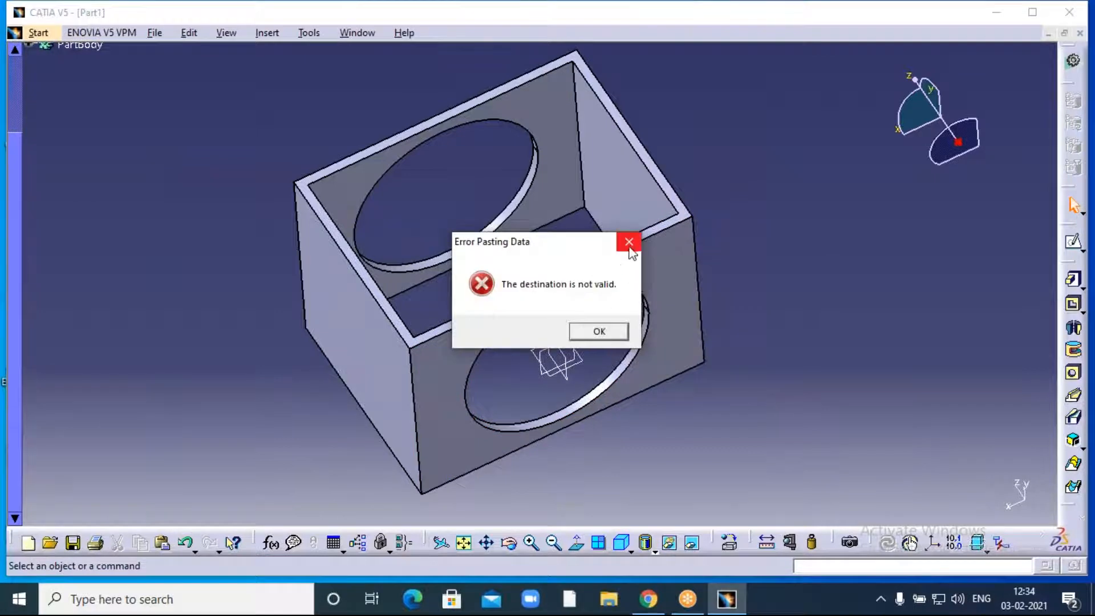
click(630, 244)
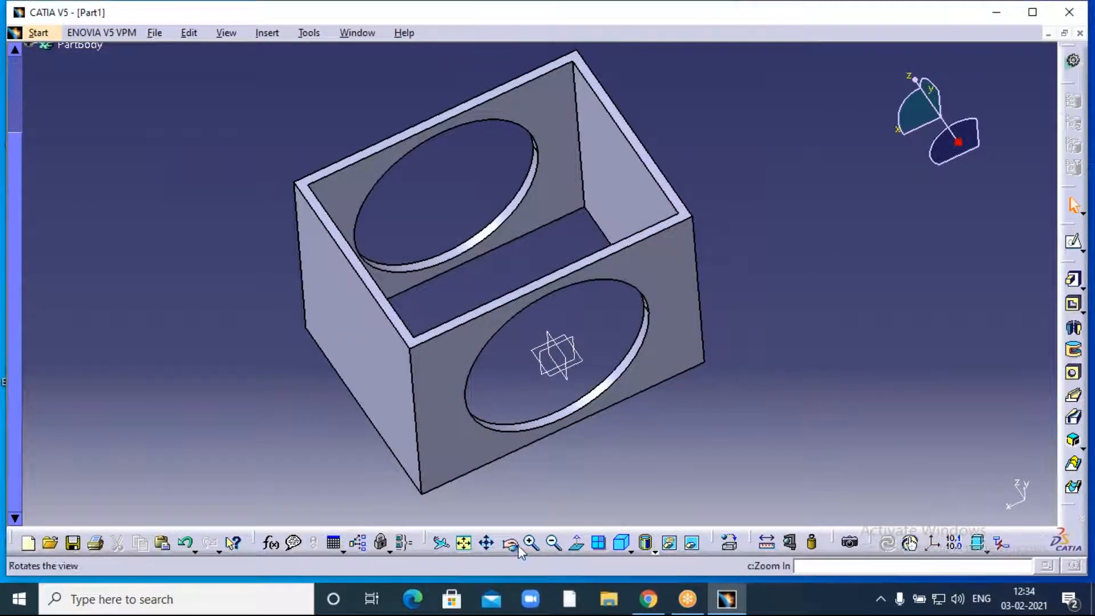
drag(751, 214, 633, 331)
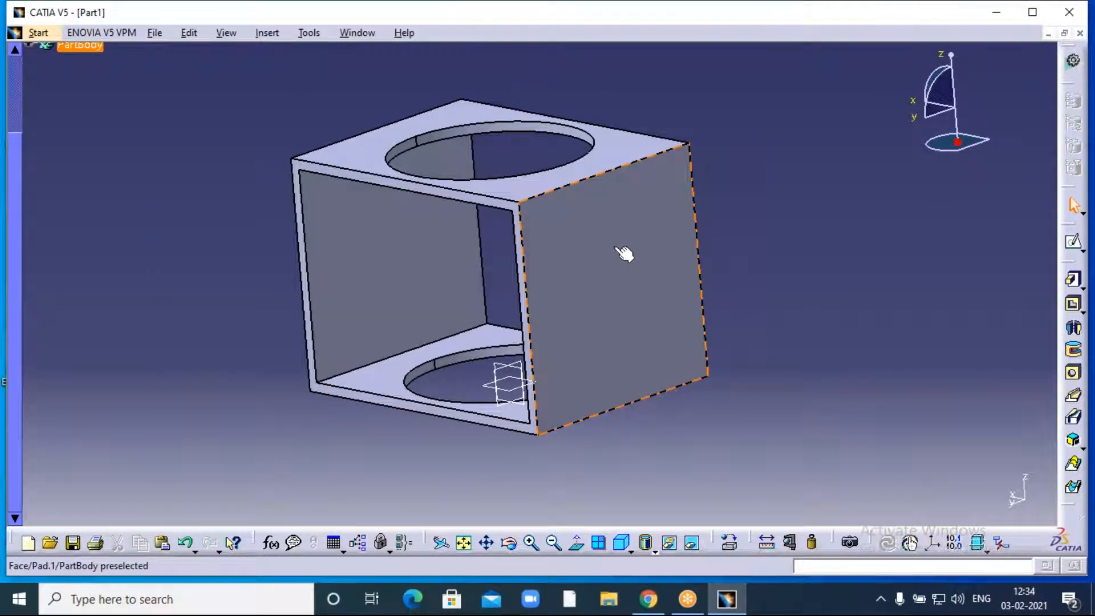
- Draw an ellipse with a vertical major axis centred on the right face, then exit
click(623, 253)
click(1073, 242)
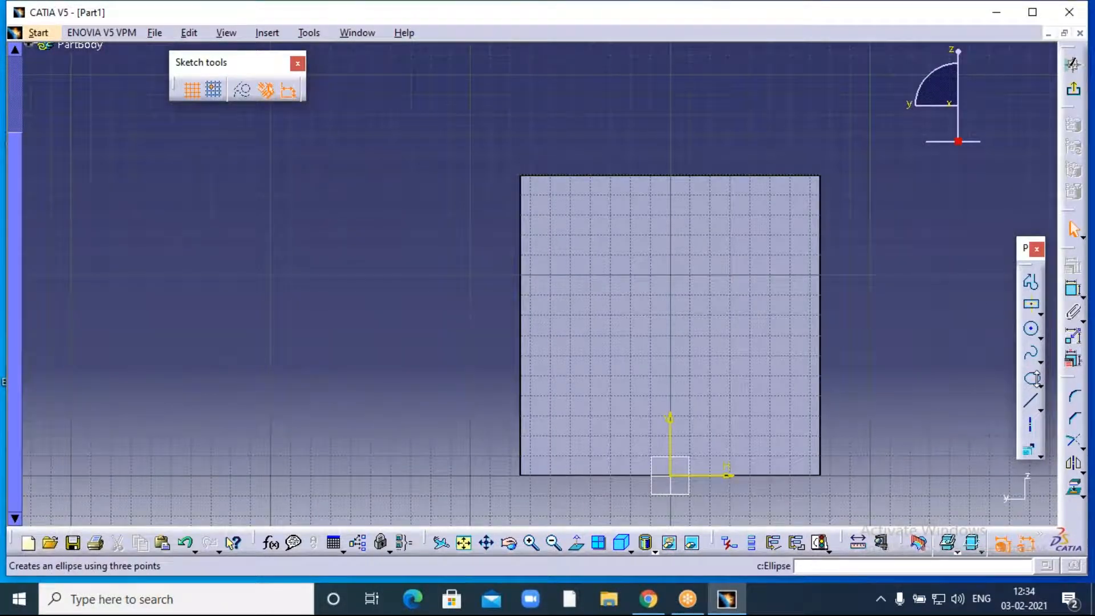
click(1035, 382)
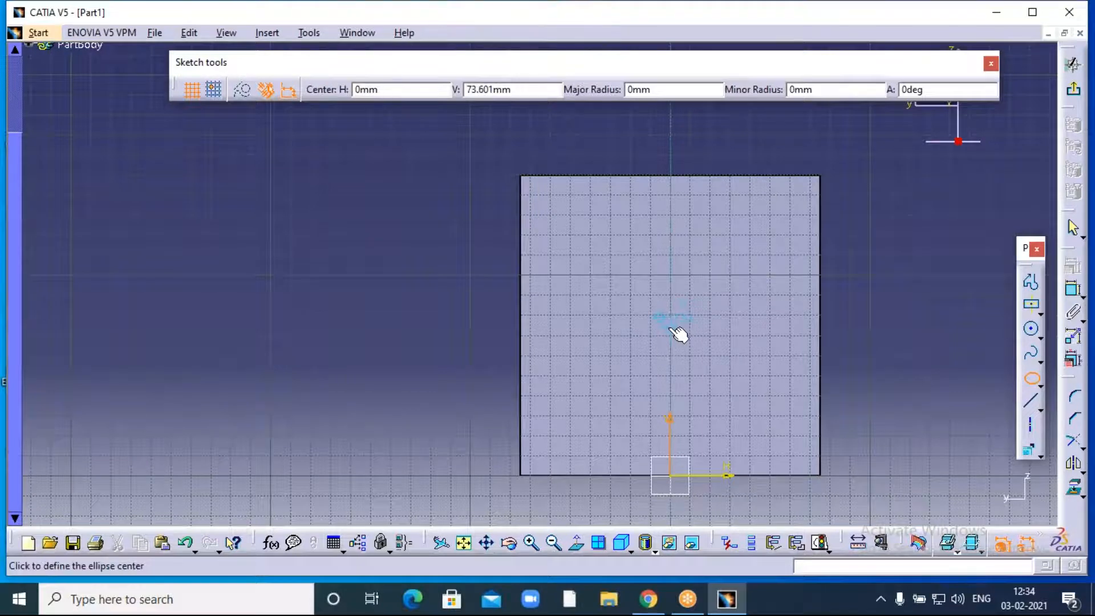
click(675, 322)
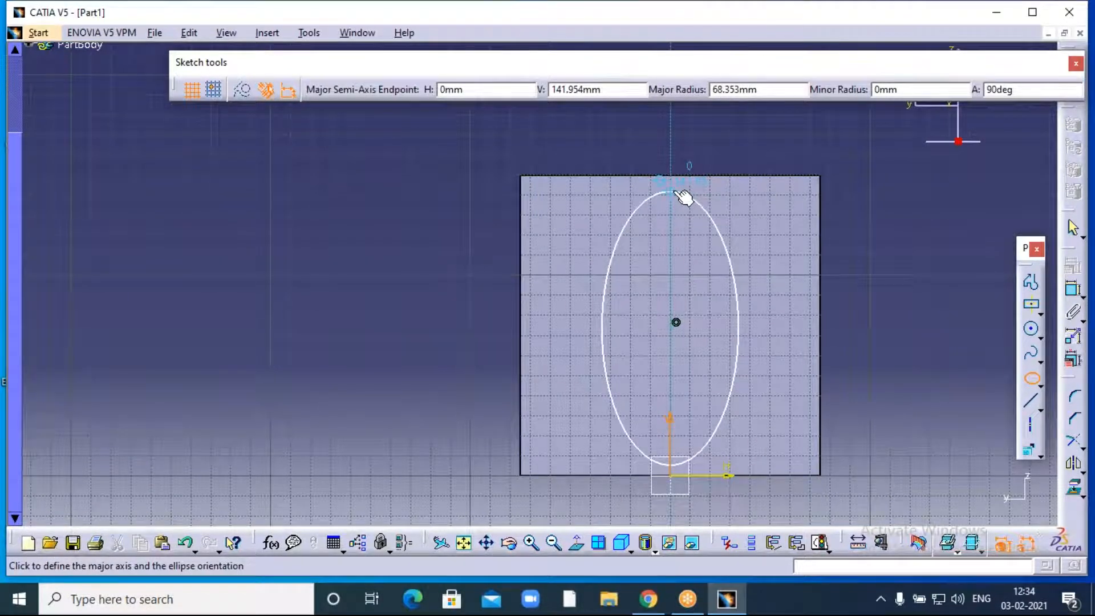
click(676, 183)
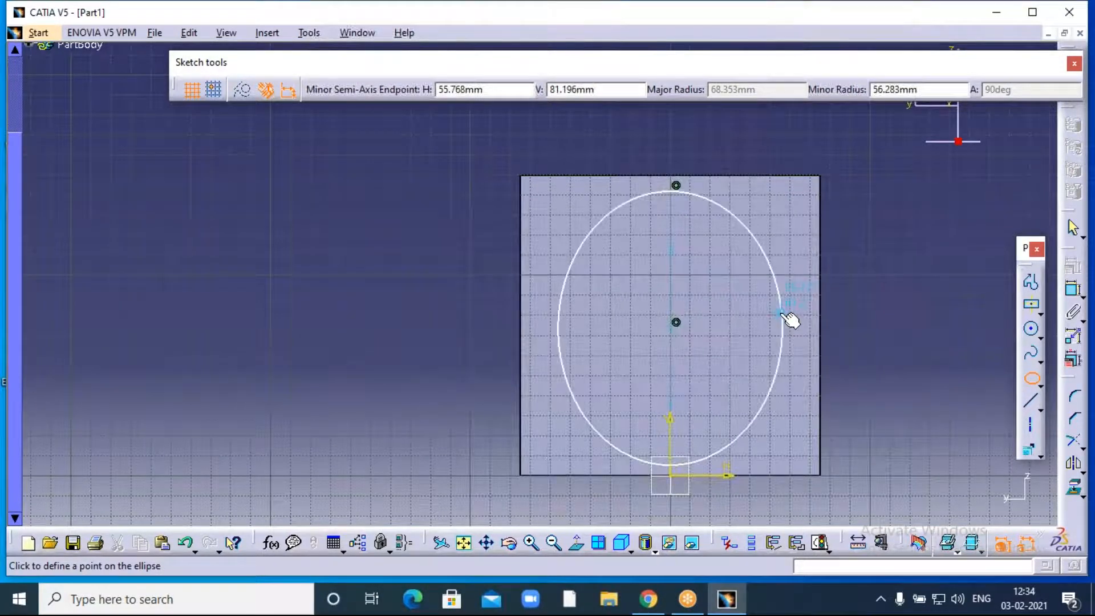
click(780, 313)
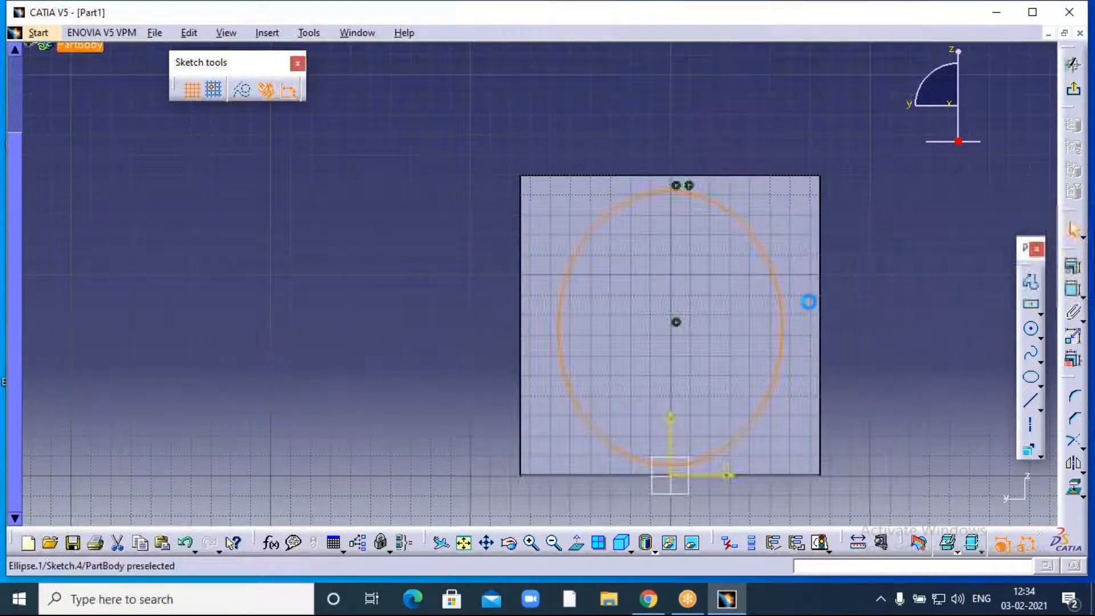
click(1074, 90)
- Pocket the ellipse sketch 224 mm deep, opening oval holes through both side walls
click(1074, 305)
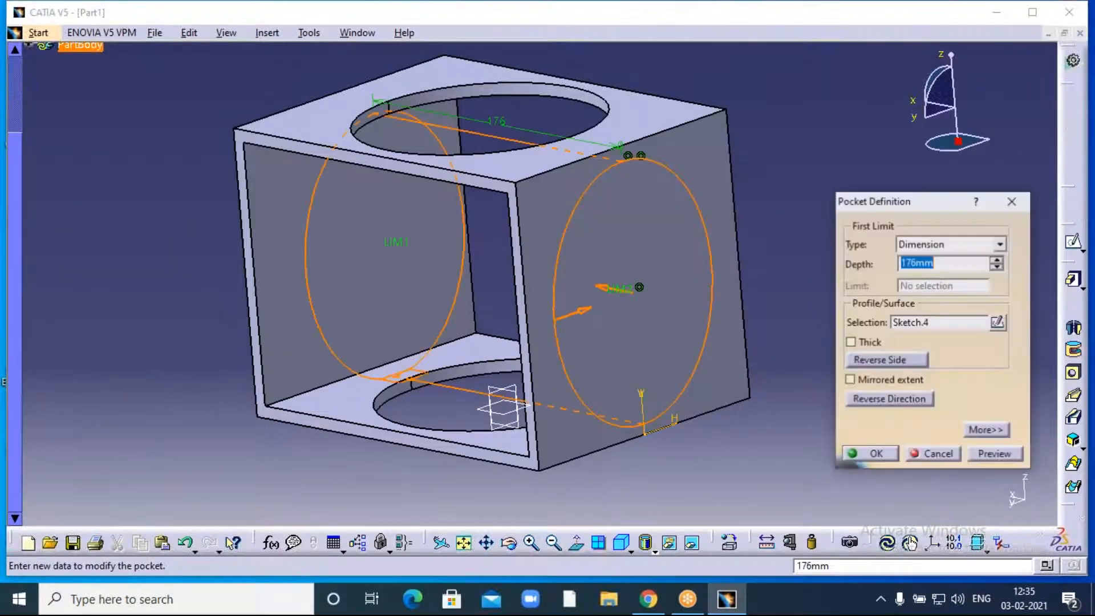
click(509, 545)
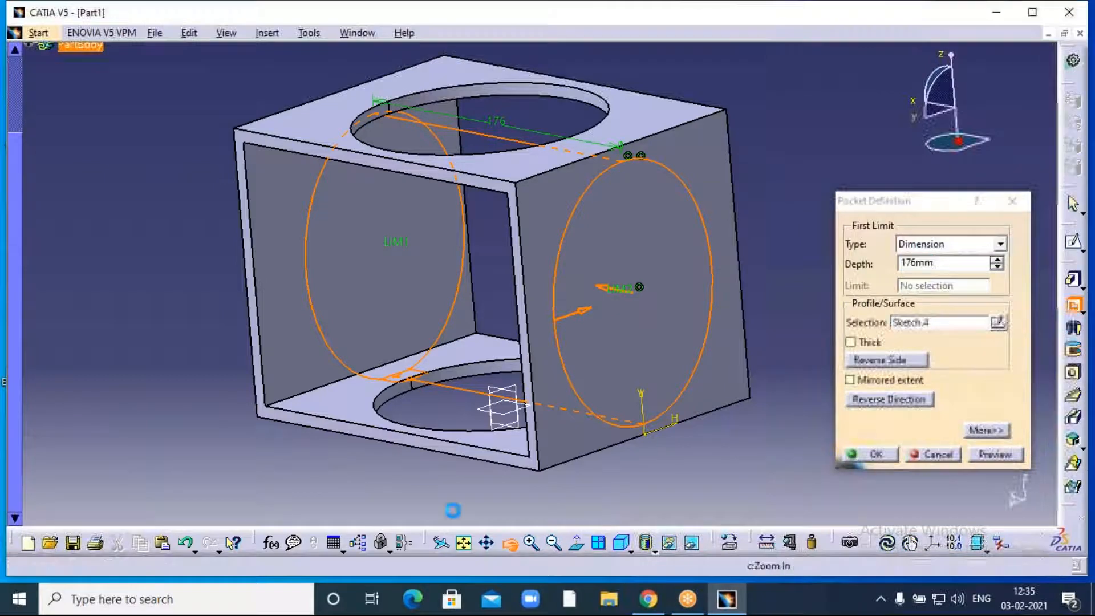
drag(452, 507, 454, 467)
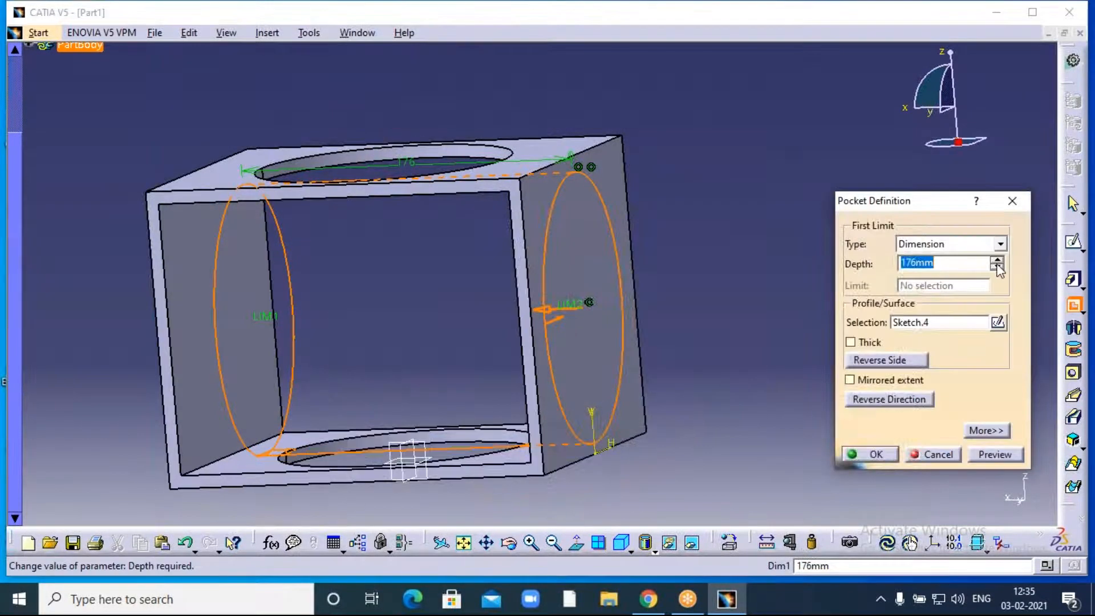
drag(997, 260, 997, 263)
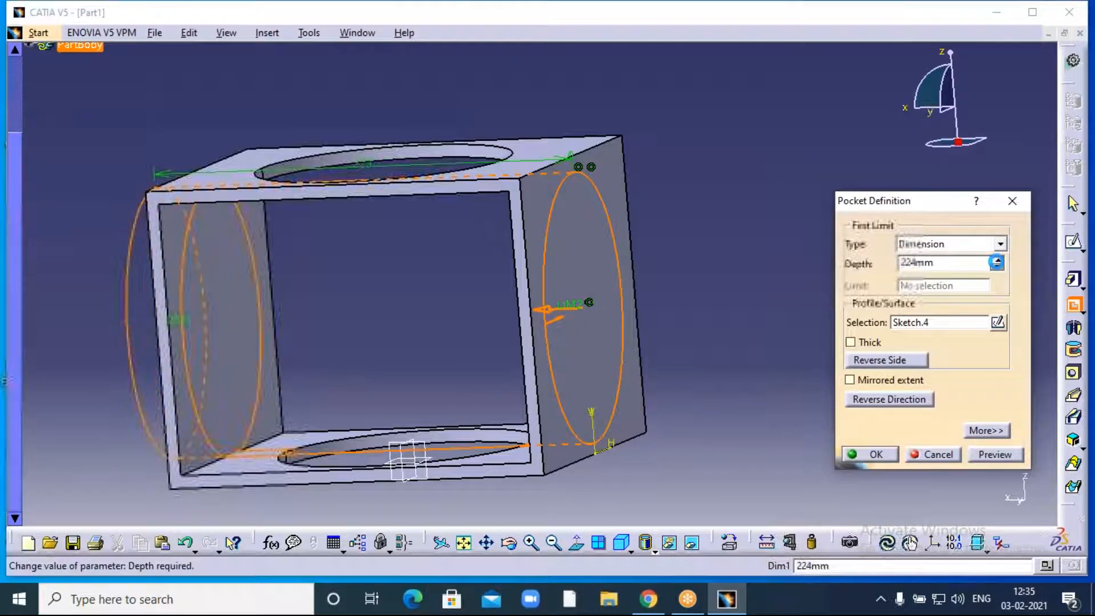
click(870, 454)
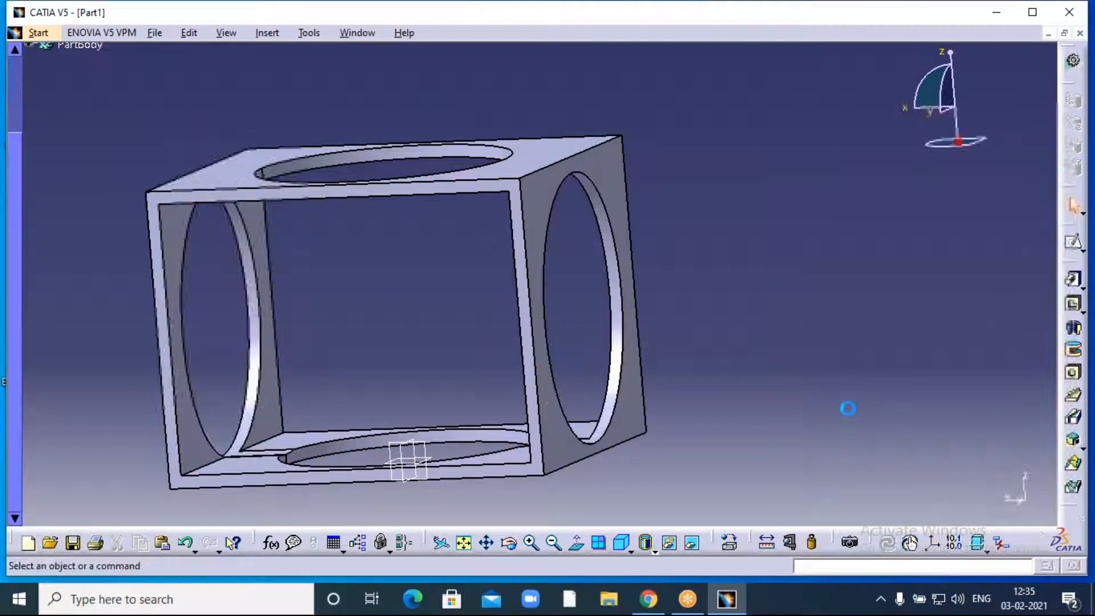
middle_drag(855, 365, 938, 325)
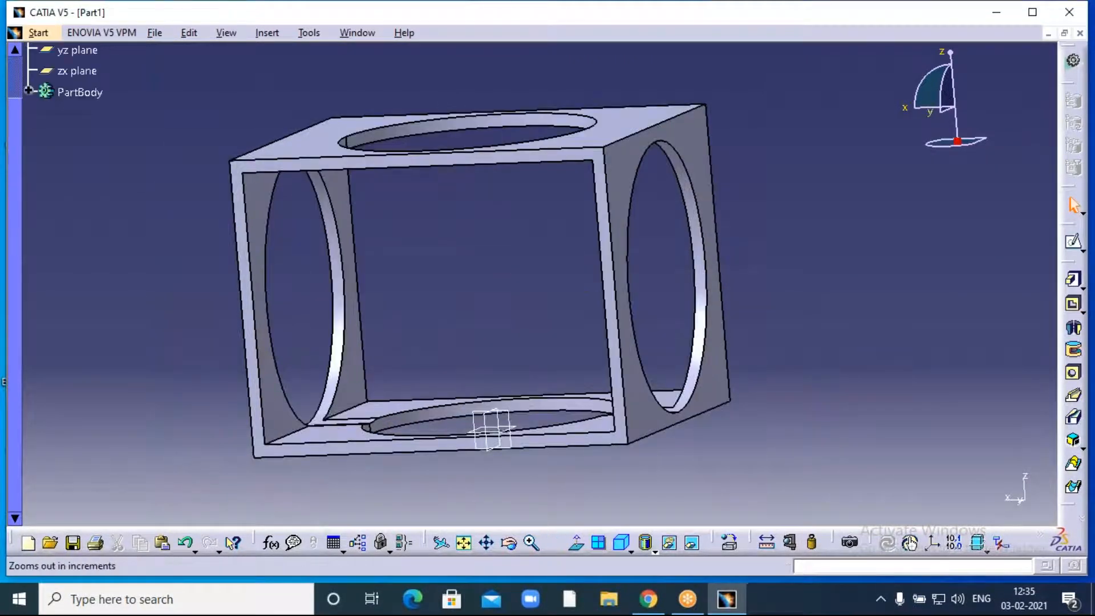
click(554, 543)
click(510, 542)
drag(713, 222, 629, 275)
middle_drag(762, 165, 758, 231)
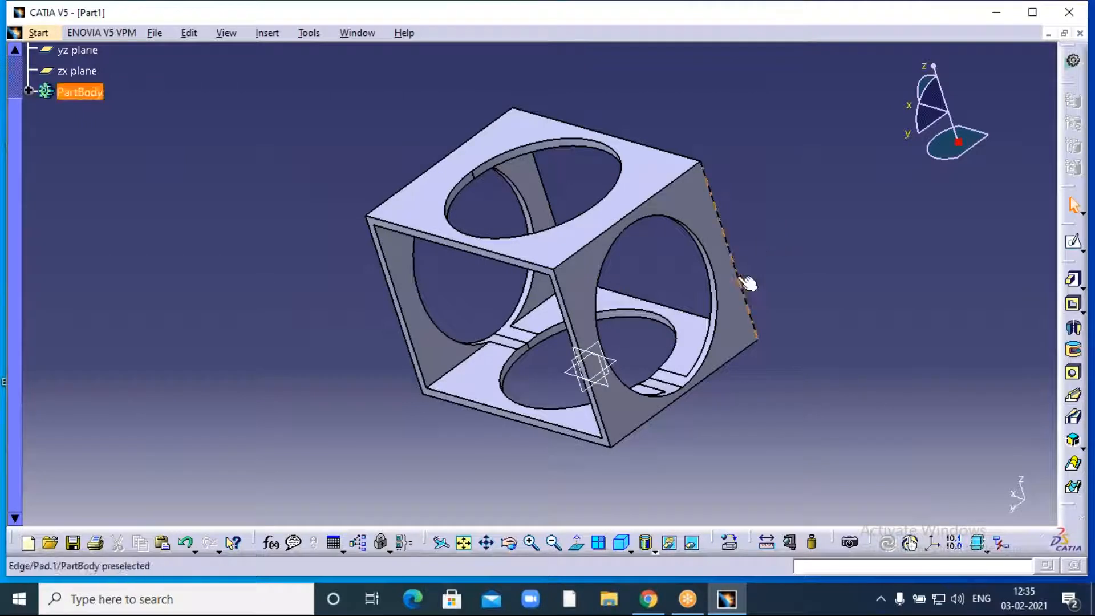
- Undo the elliptical side pocket and the front pocket
click(626, 276)
key(ctrl+z)
key(ctrl+z)
key(ctrl+z)
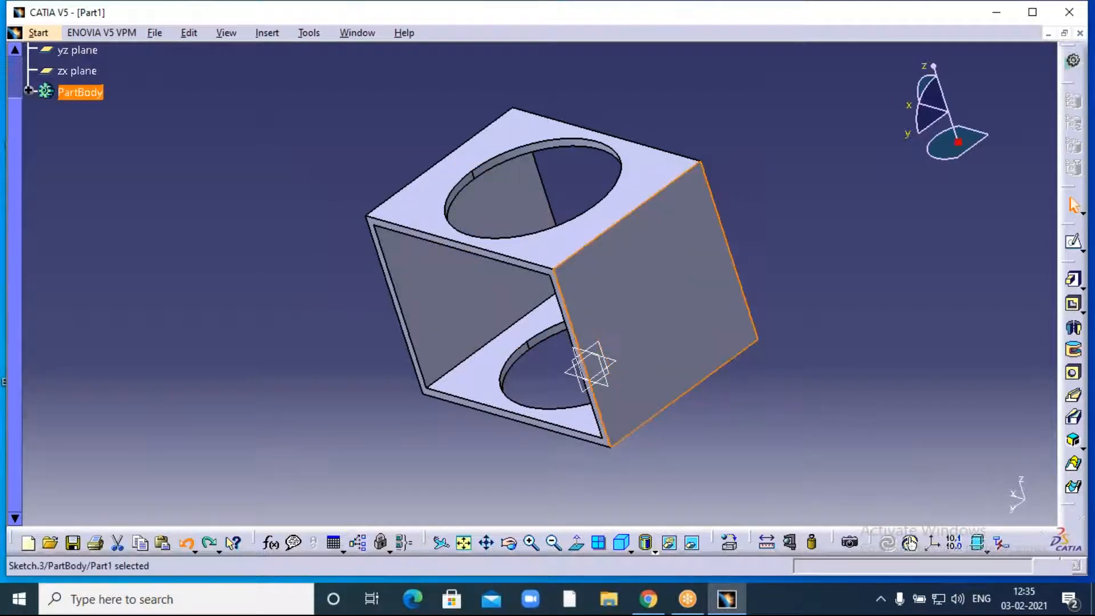
key(ctrl+z)
key(ctrl+z)
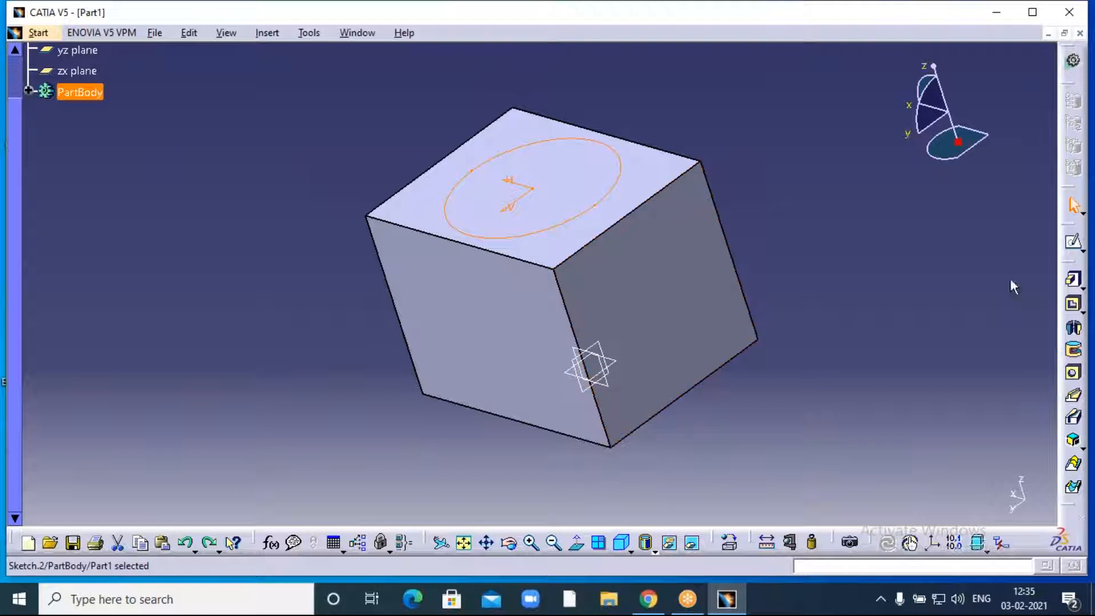
- Edit the top circular pocket to a depth of 75 mm
click(1072, 304)
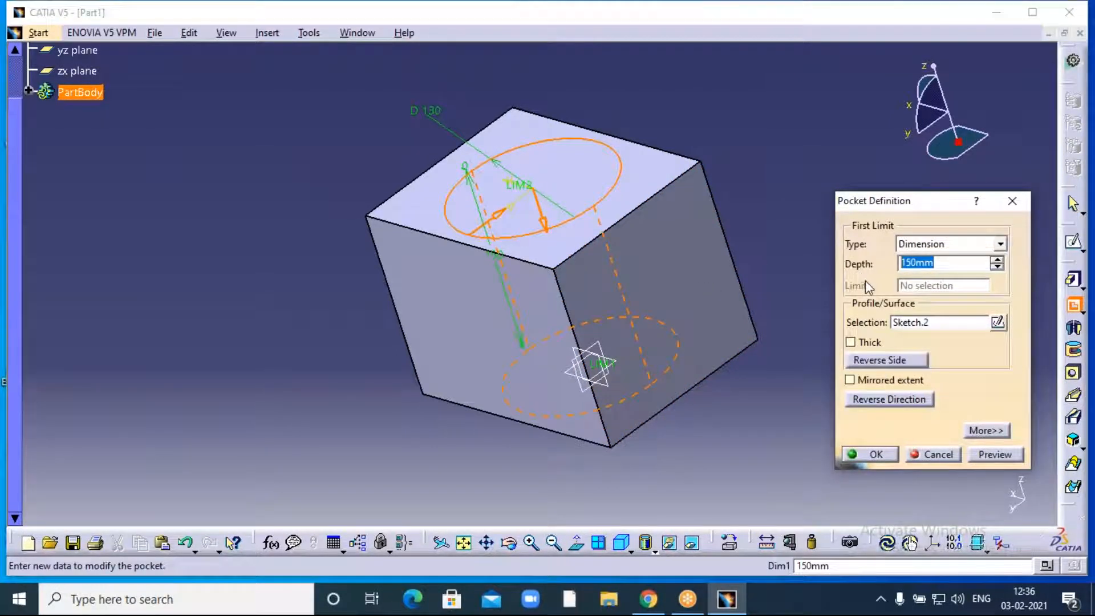
text(75)
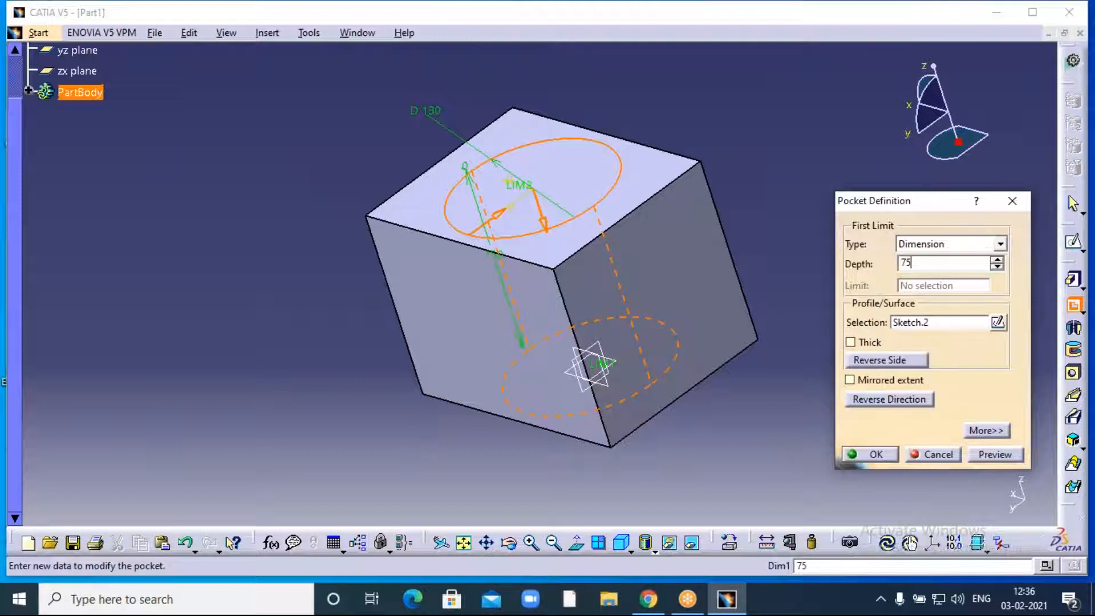
click(778, 164)
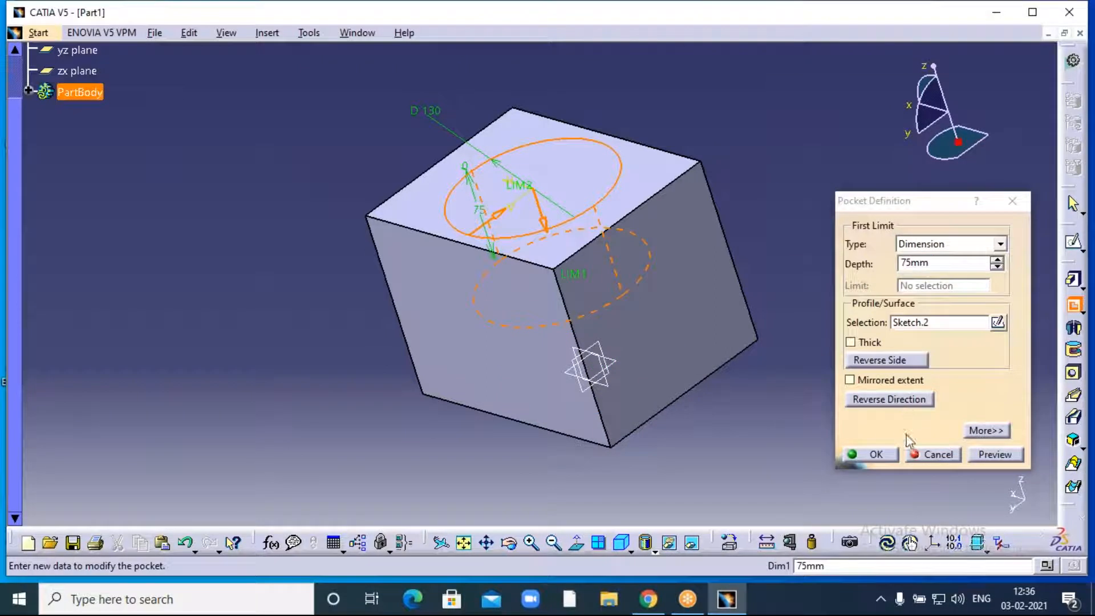
click(876, 455)
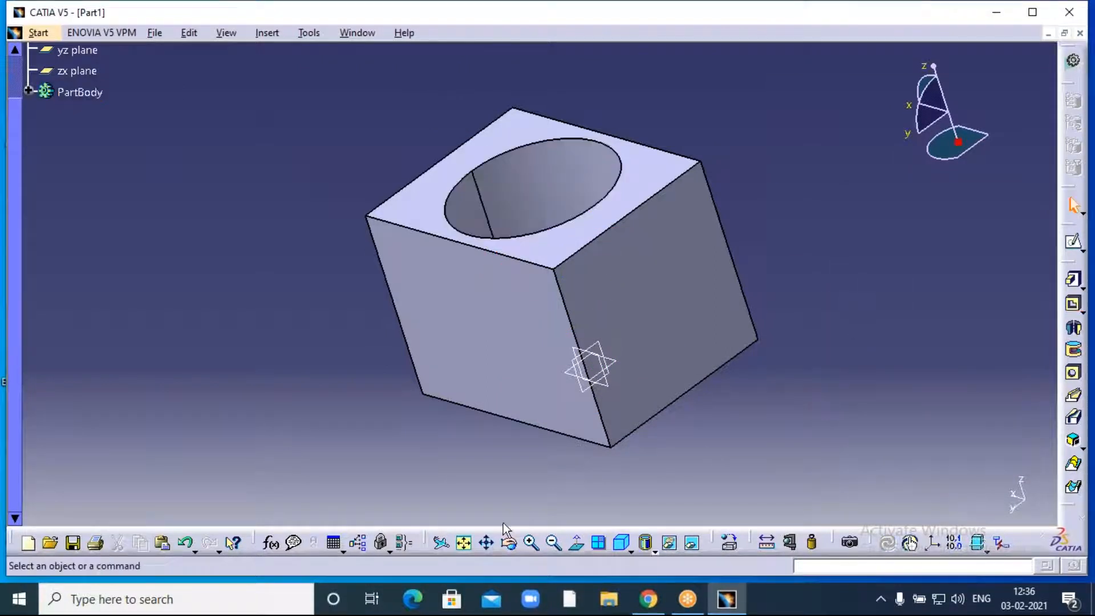
- Reorient the cube and select Pad.1's top face as the sketch support
click(511, 545)
drag(350, 138, 342, 314)
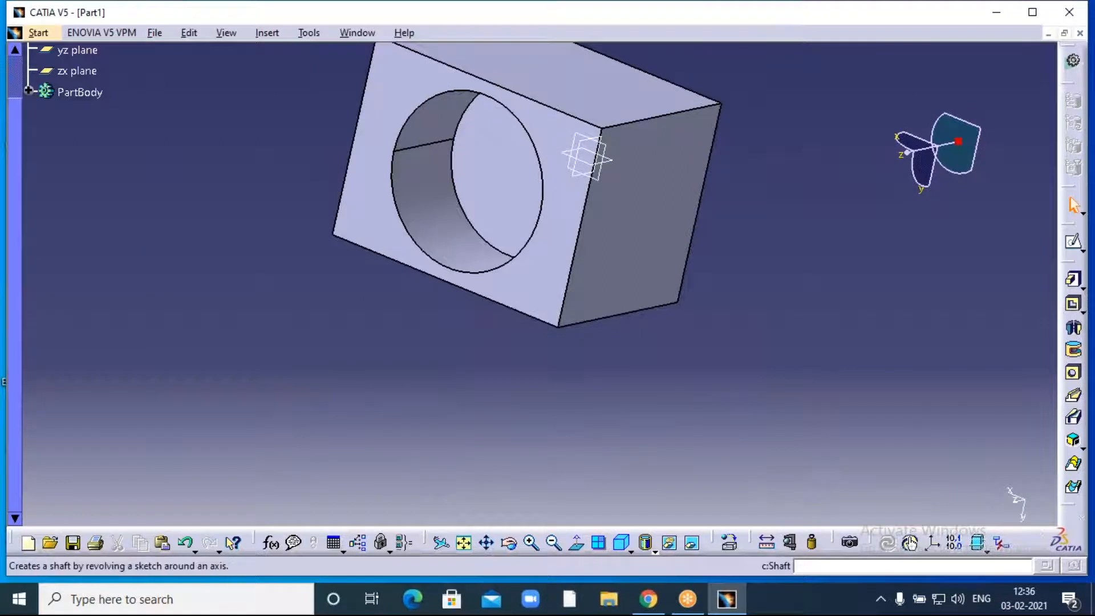
click(1083, 311)
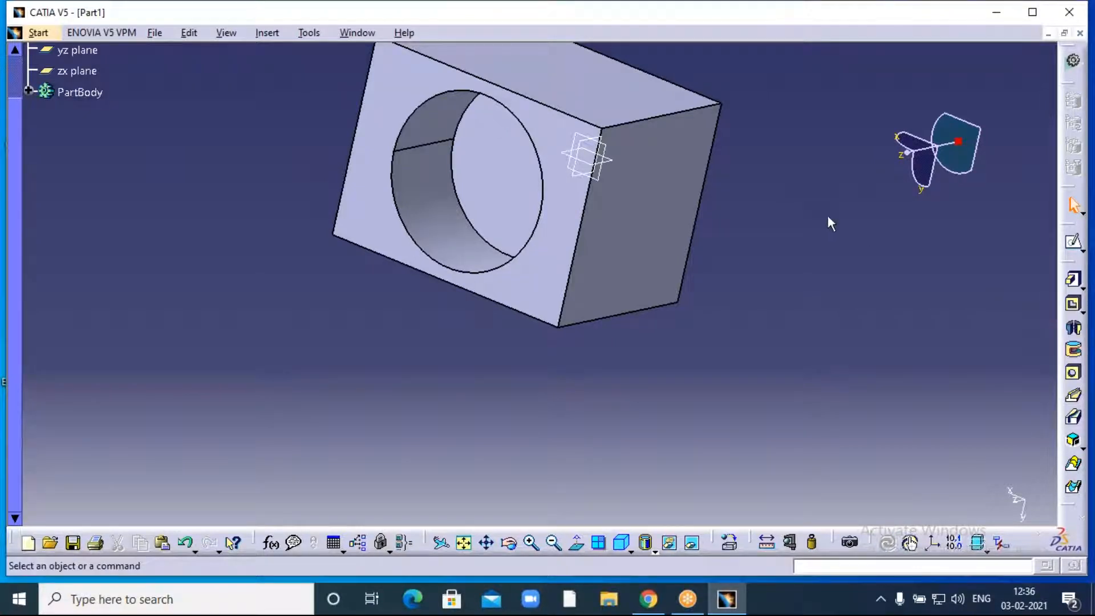
middle_drag(771, 281, 794, 371)
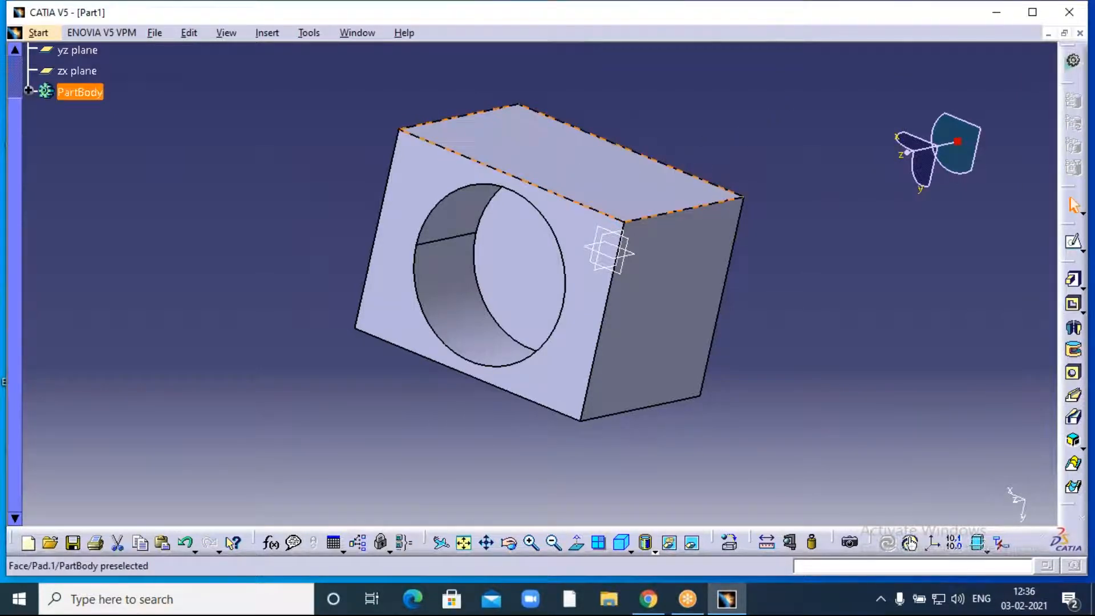
click(649, 161)
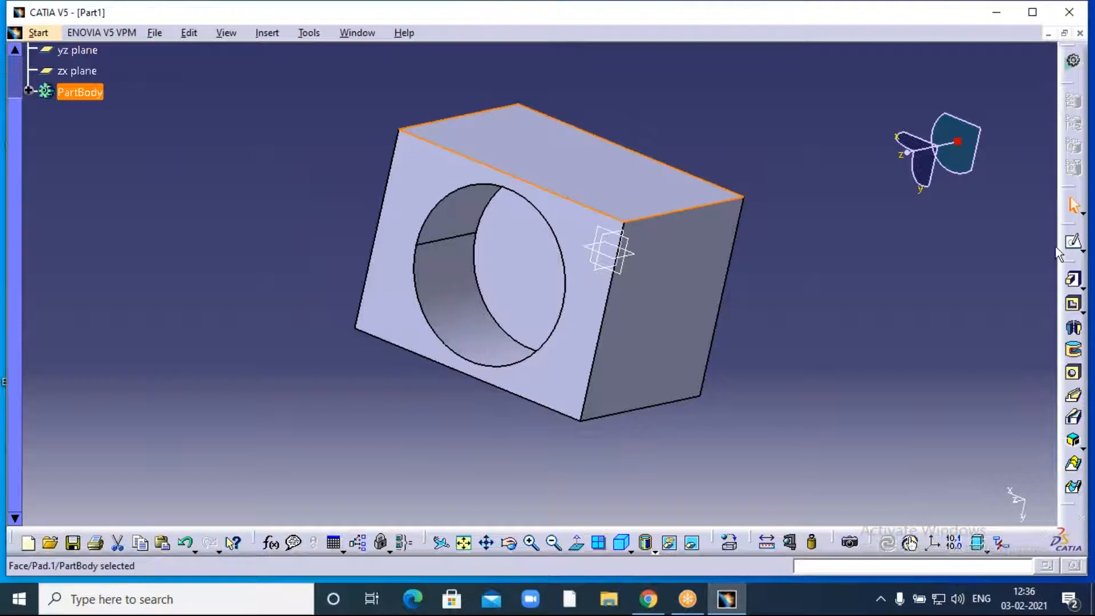
- Open a sketch on the cube's top face and fit the sketch plane to the screen
click(1074, 242)
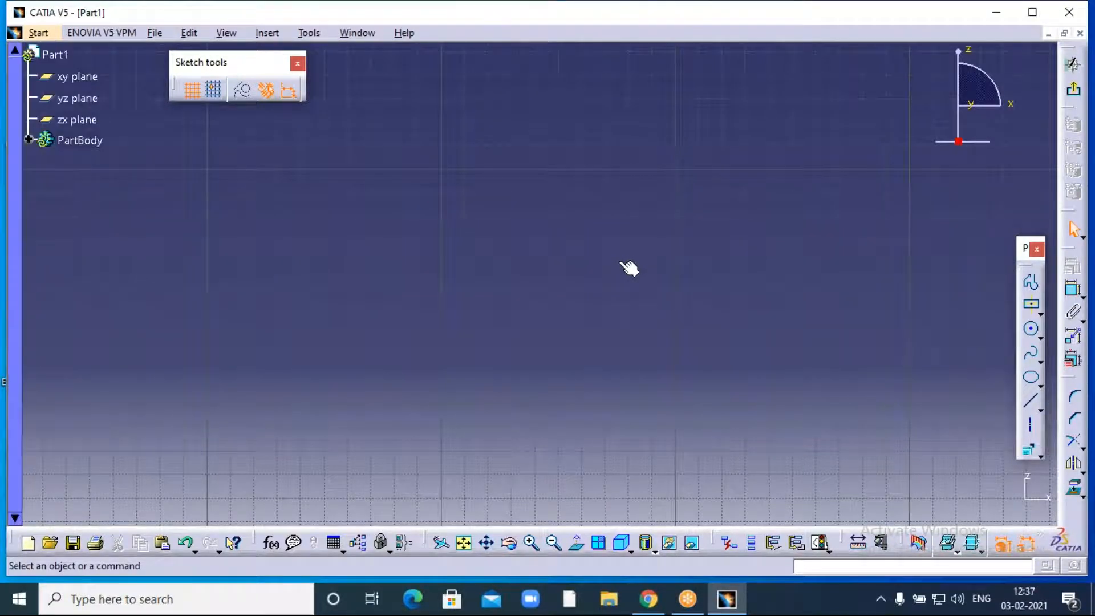
click(466, 546)
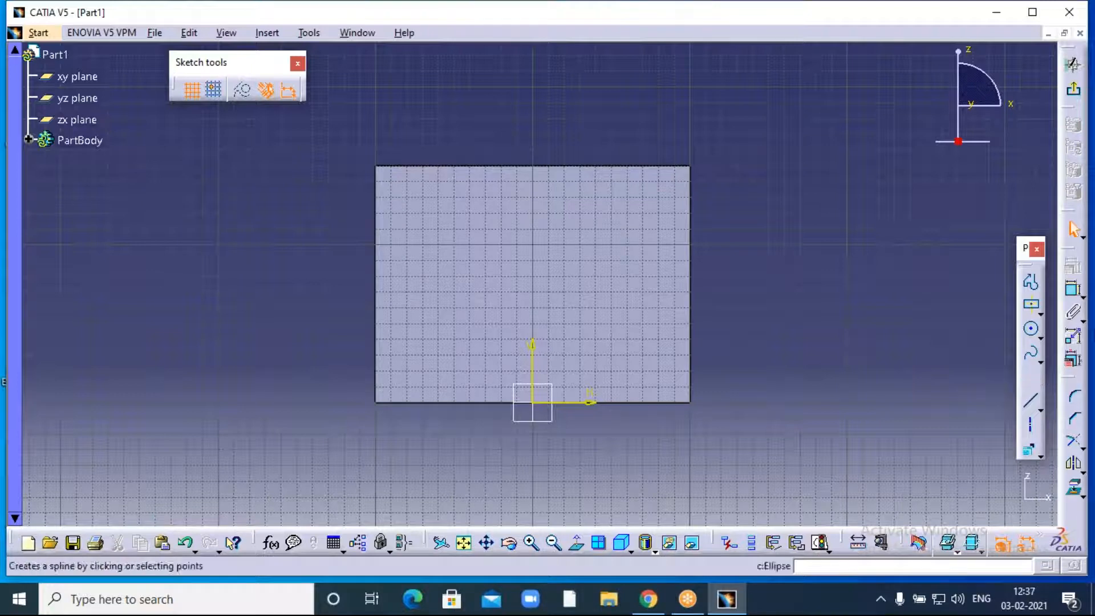
- Draw a small centred rectangle and a circle on the top-face sketch
click(1031, 305)
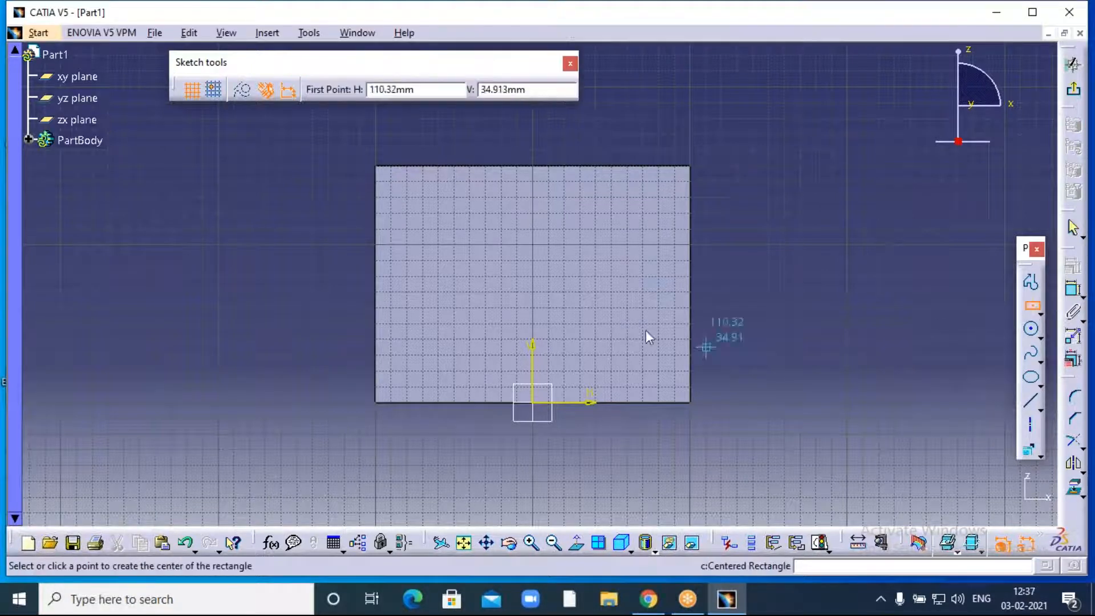
click(616, 217)
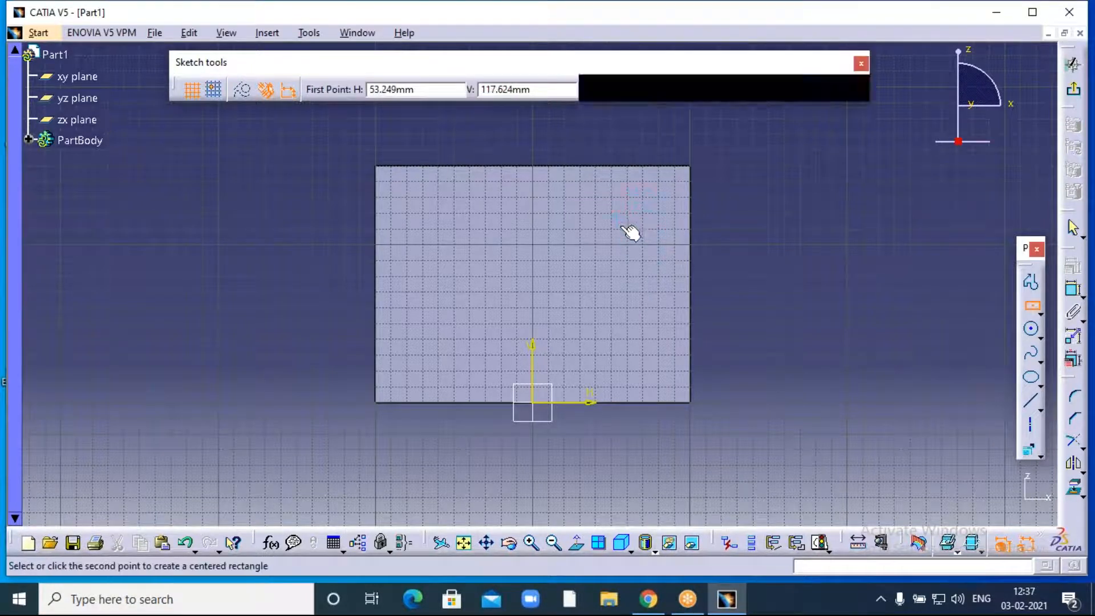
click(661, 238)
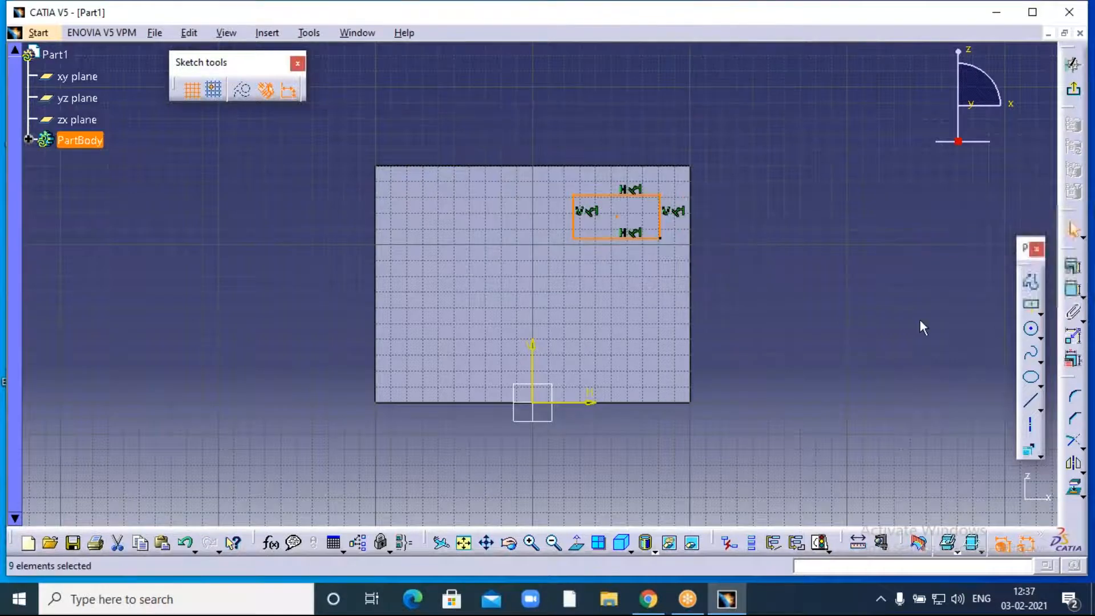
click(1032, 331)
click(621, 319)
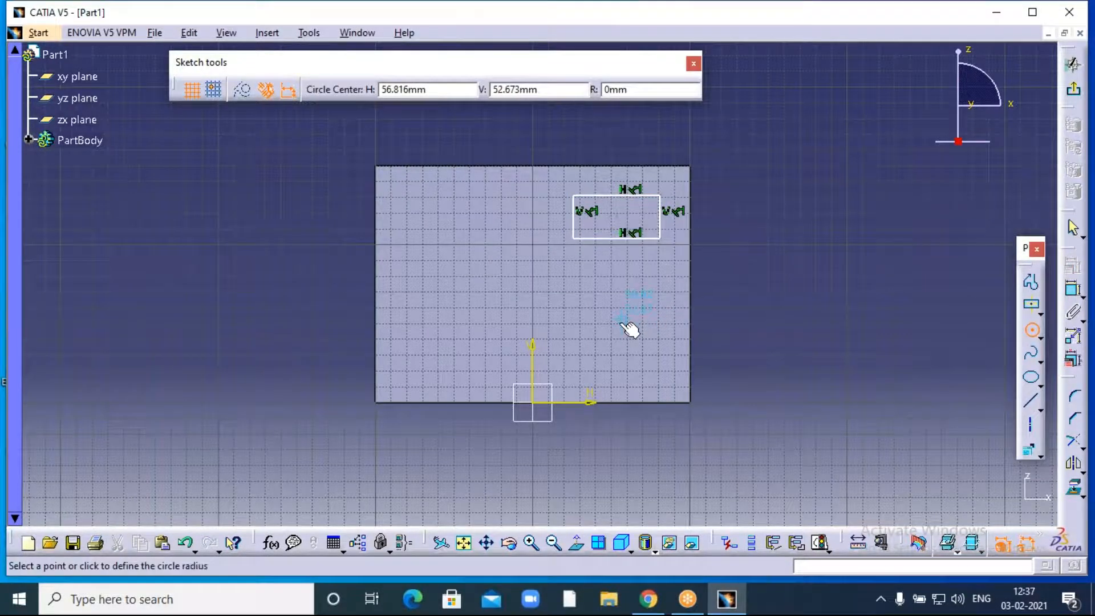
click(629, 348)
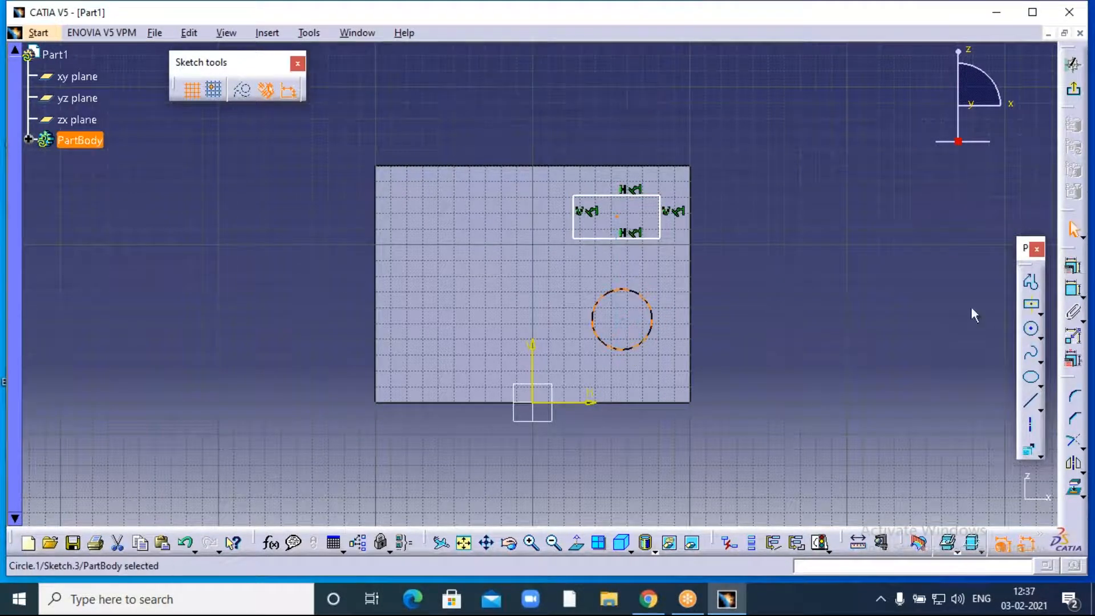
- Add a hexagon in the upper left of the sketch
click(1041, 331)
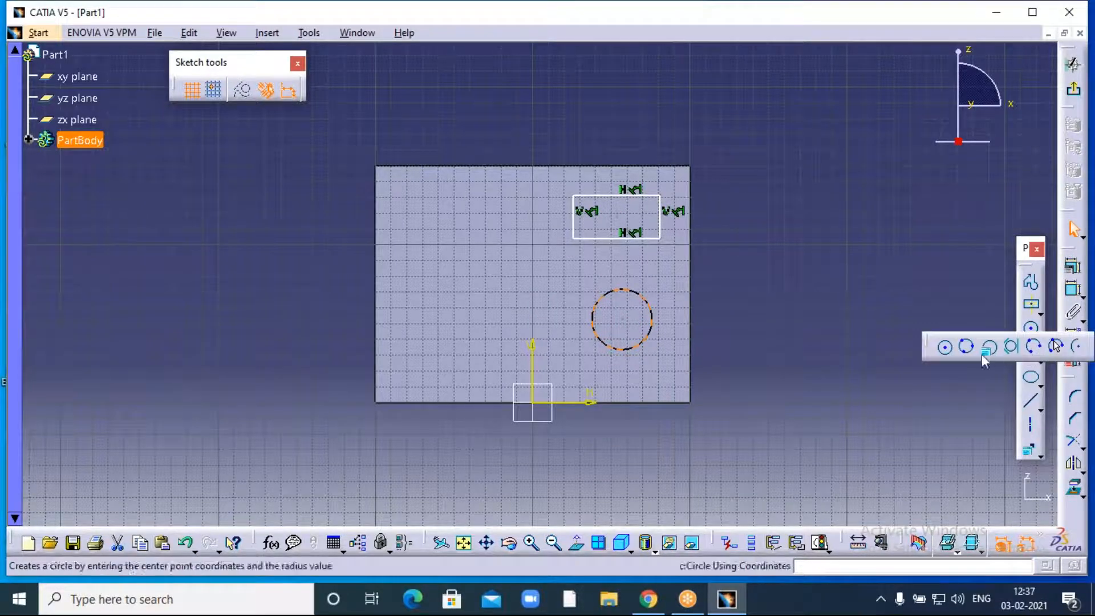
click(980, 308)
click(1040, 314)
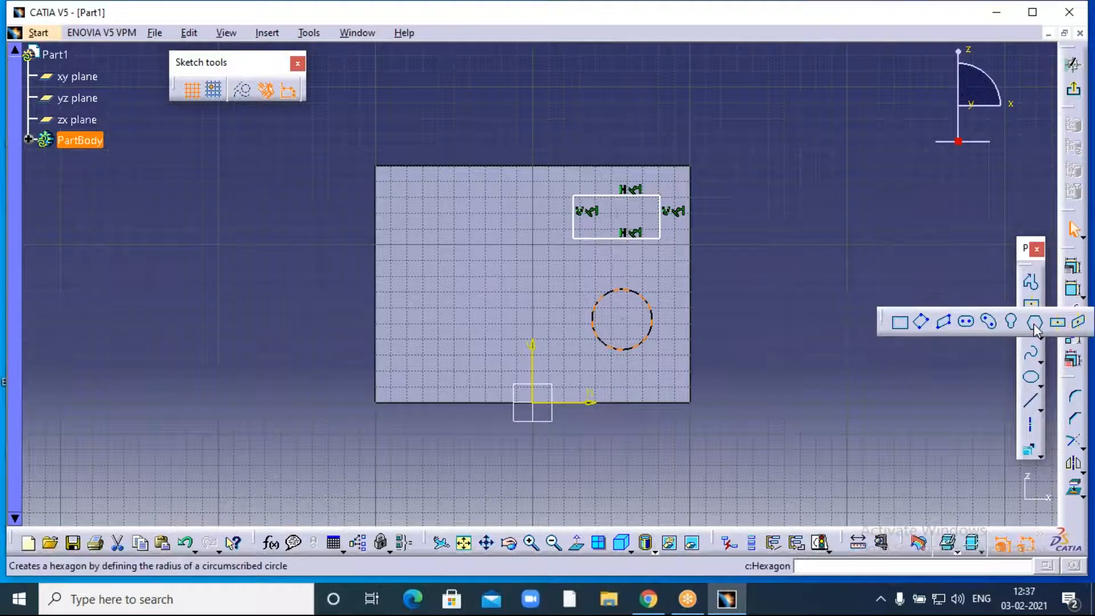
click(1033, 321)
click(449, 227)
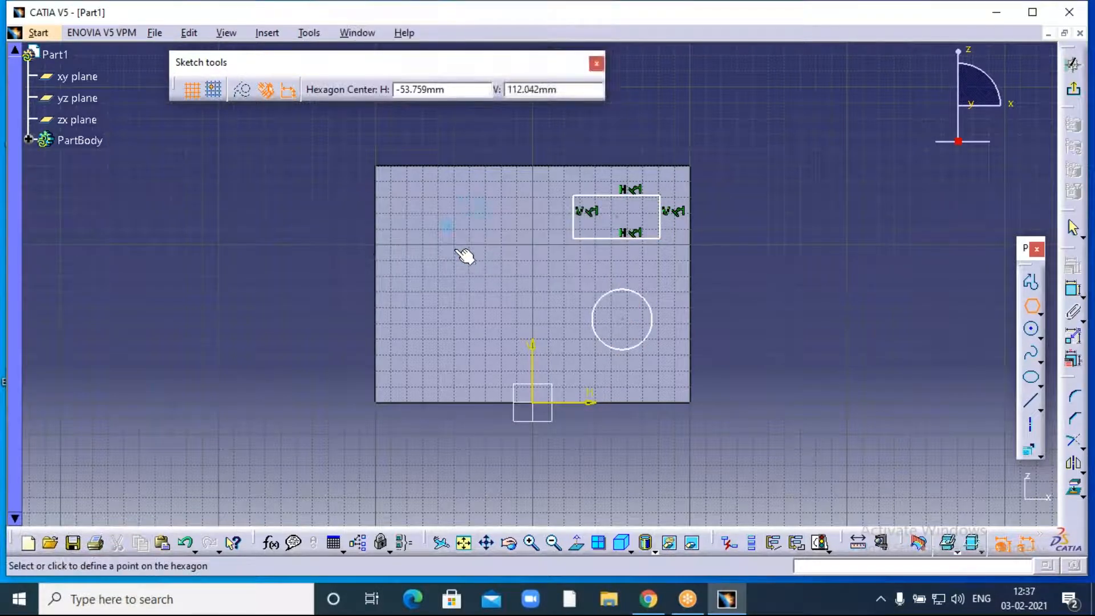
click(468, 267)
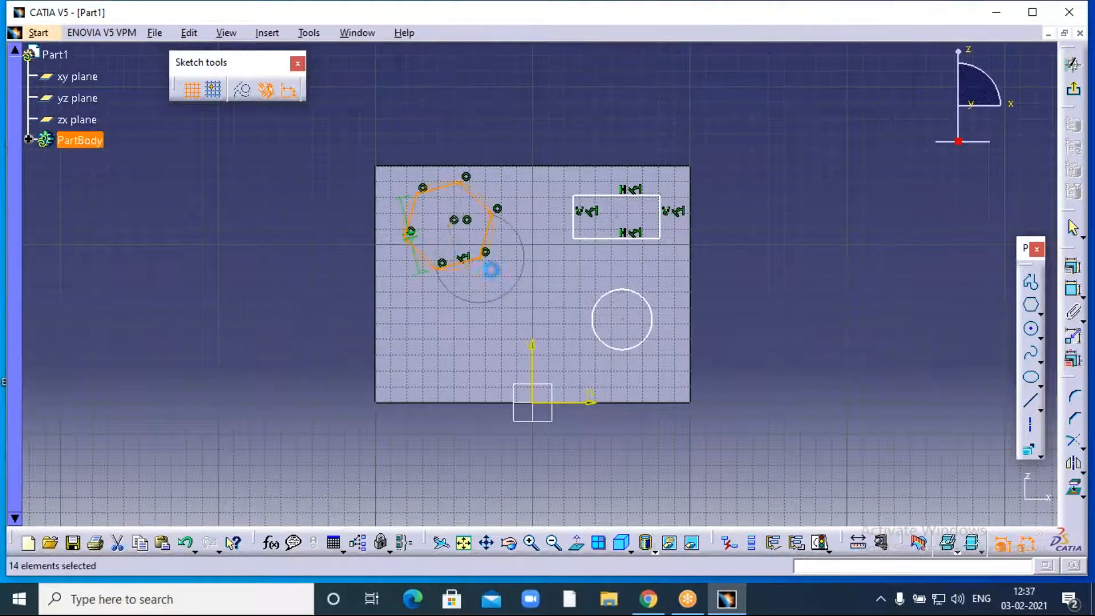
- Draw an elongated slot left of the origin on the top-face sketch
click(1041, 308)
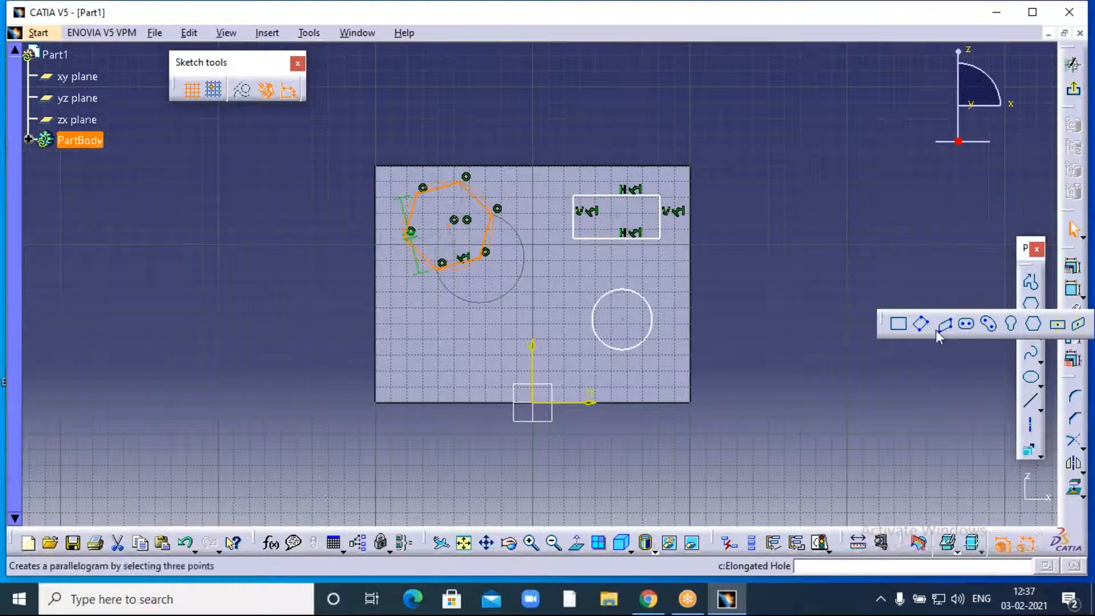
click(964, 323)
click(481, 353)
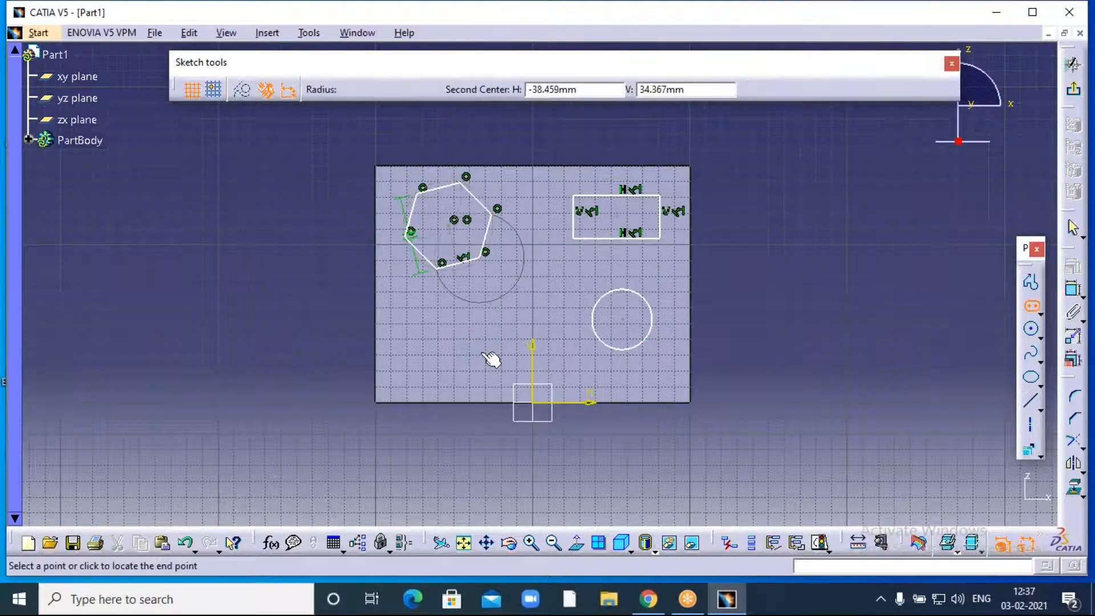
click(516, 348)
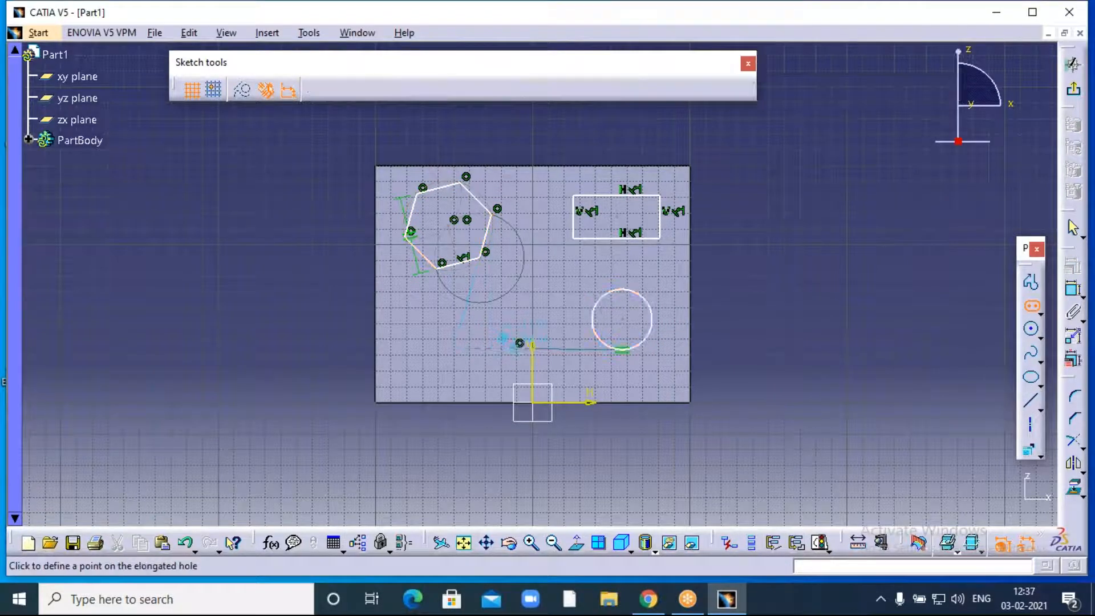
click(540, 381)
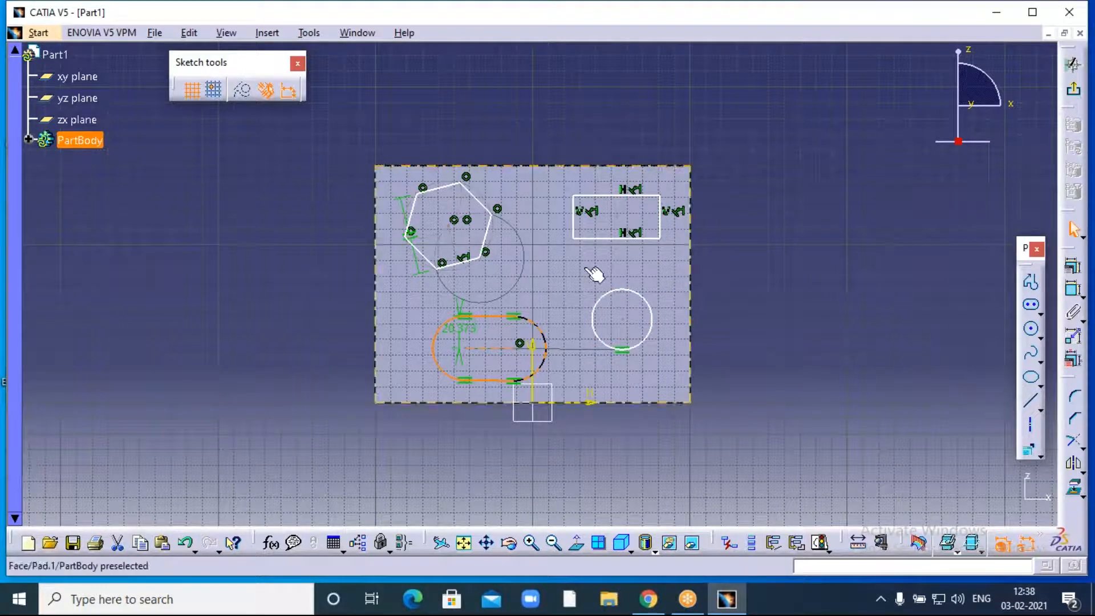
- Add another circle above the slot on the top-face sketch
click(1030, 328)
click(544, 269)
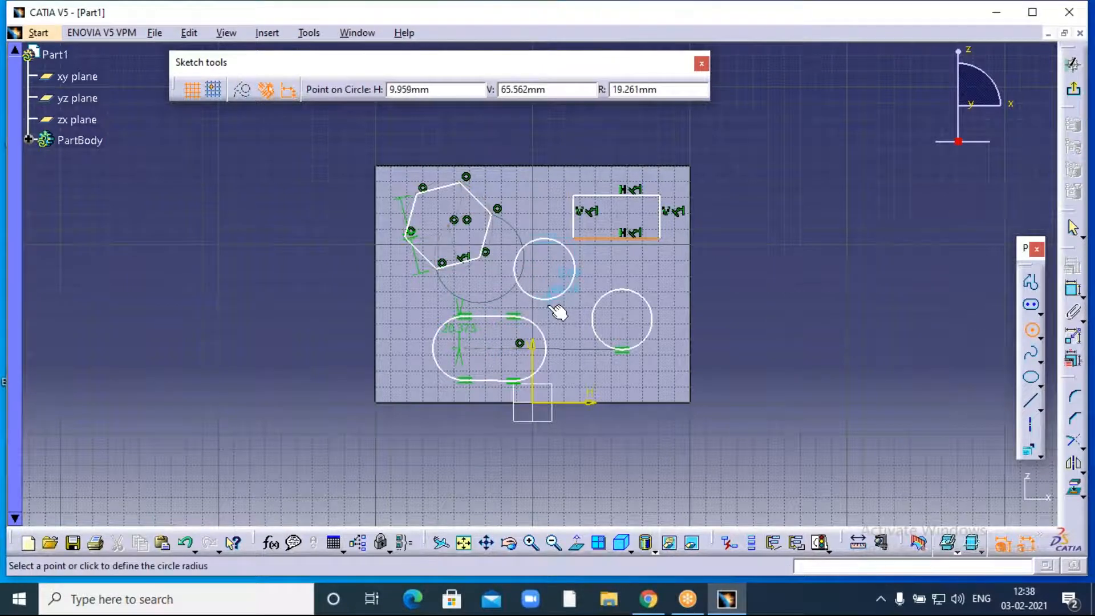
click(556, 301)
click(798, 226)
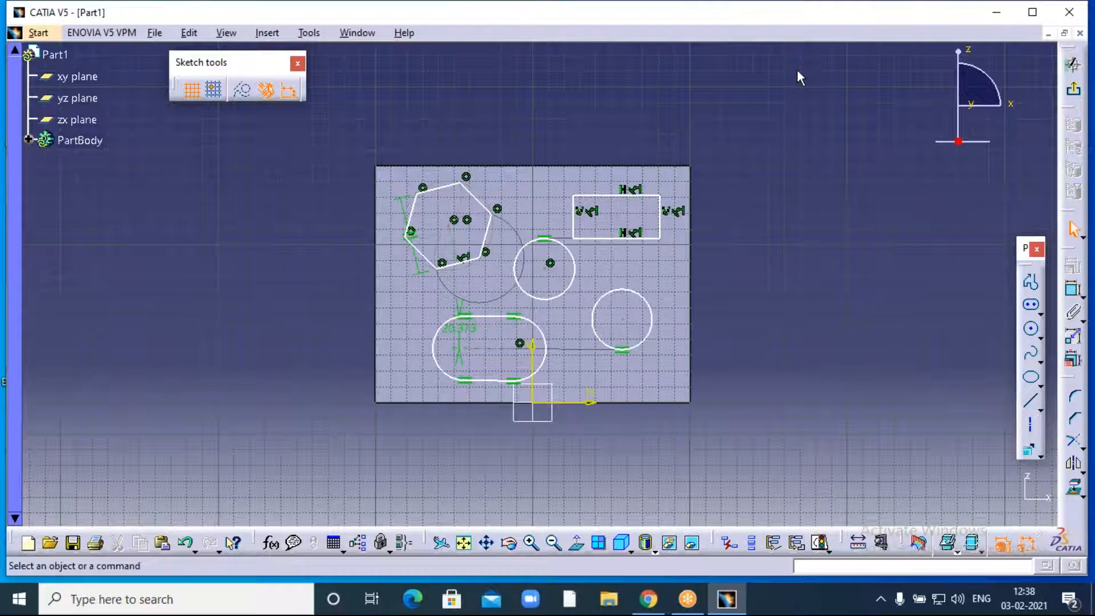
click(266, 33)
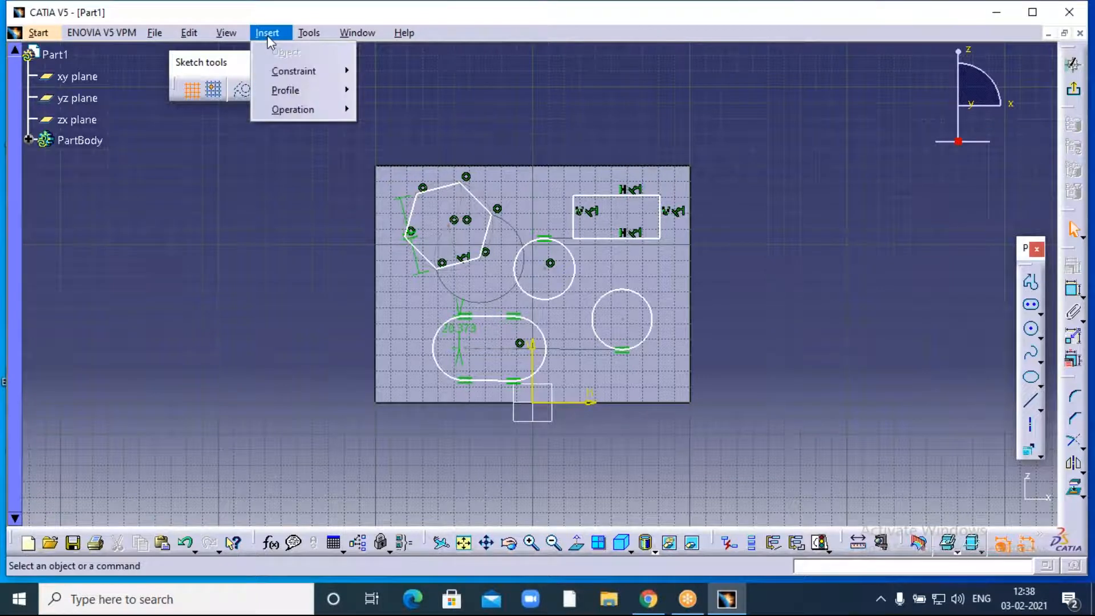
mouse_move(288, 90)
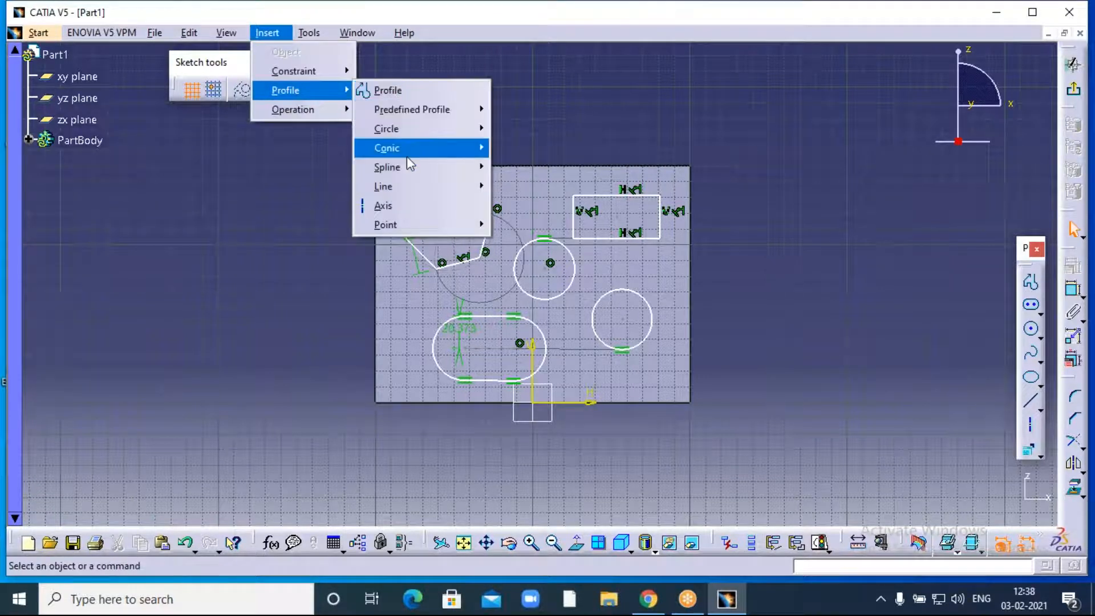
mouse_move(413, 128)
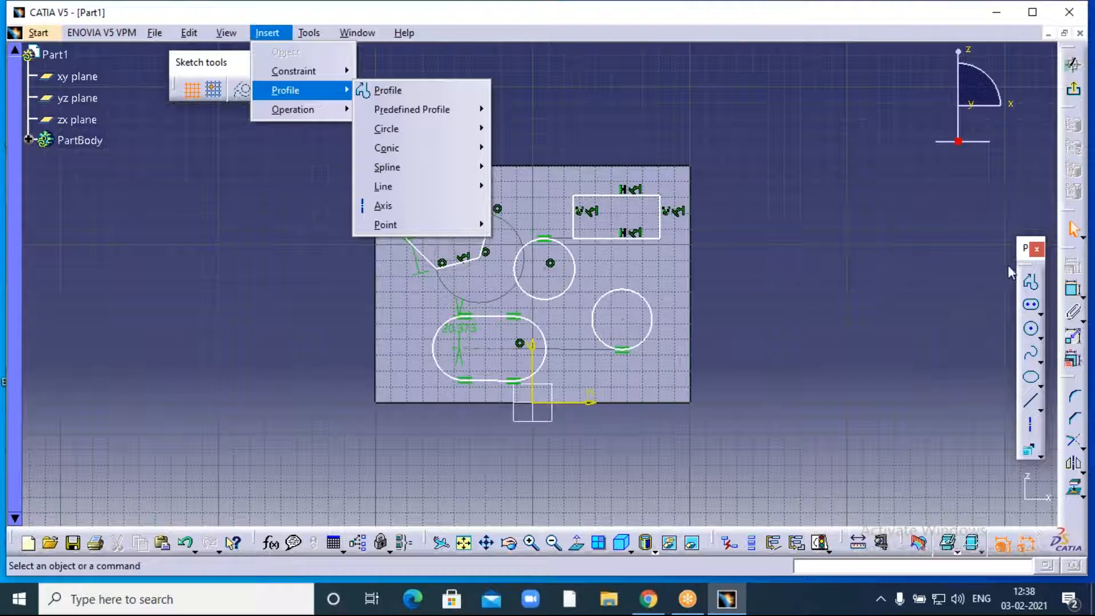
click(861, 175)
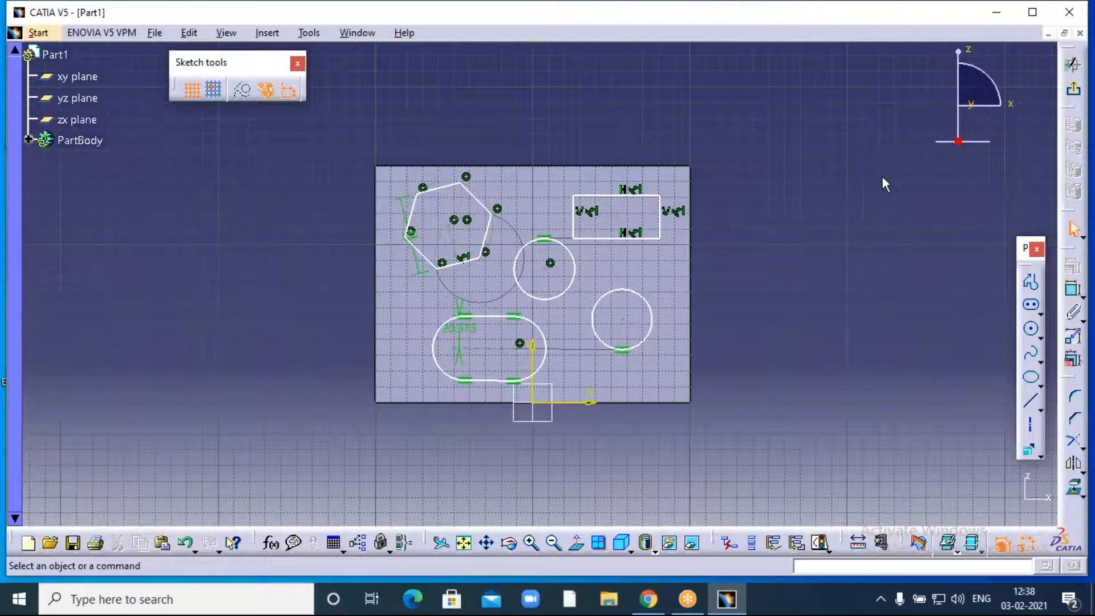
click(776, 25)
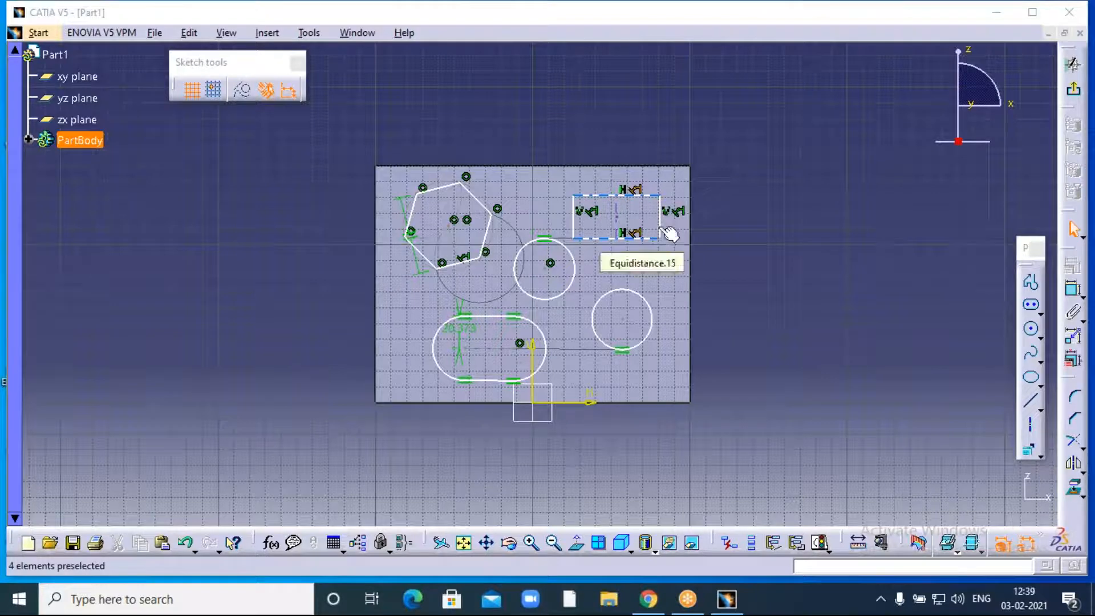
- Exit the sketch and start a Multi-Pocket on the five top-face profiles
click(1074, 97)
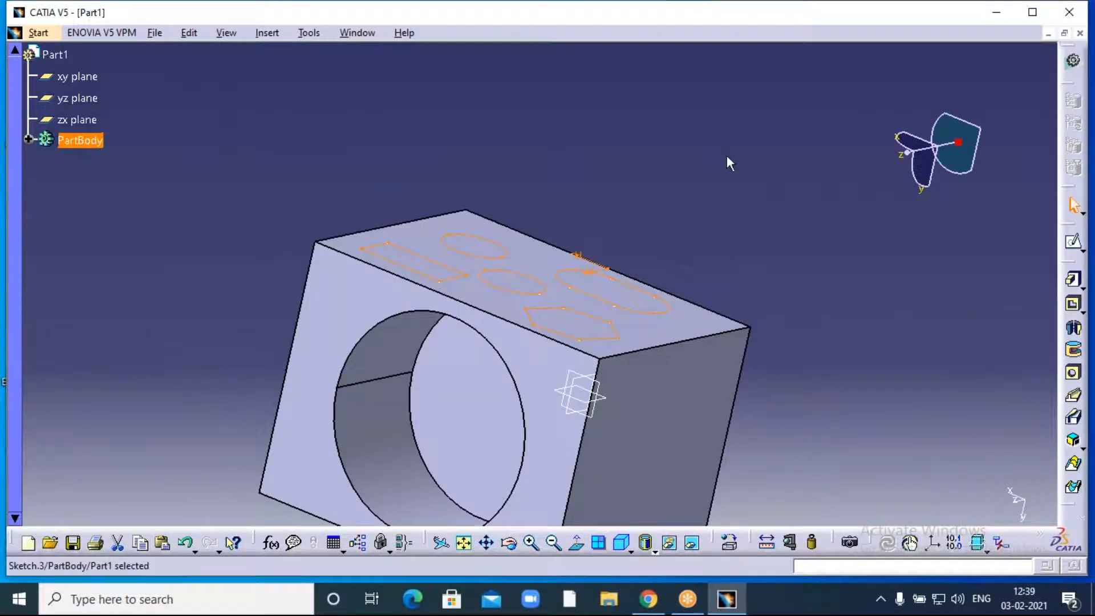
middle_drag(713, 249, 732, 133)
click(1082, 311)
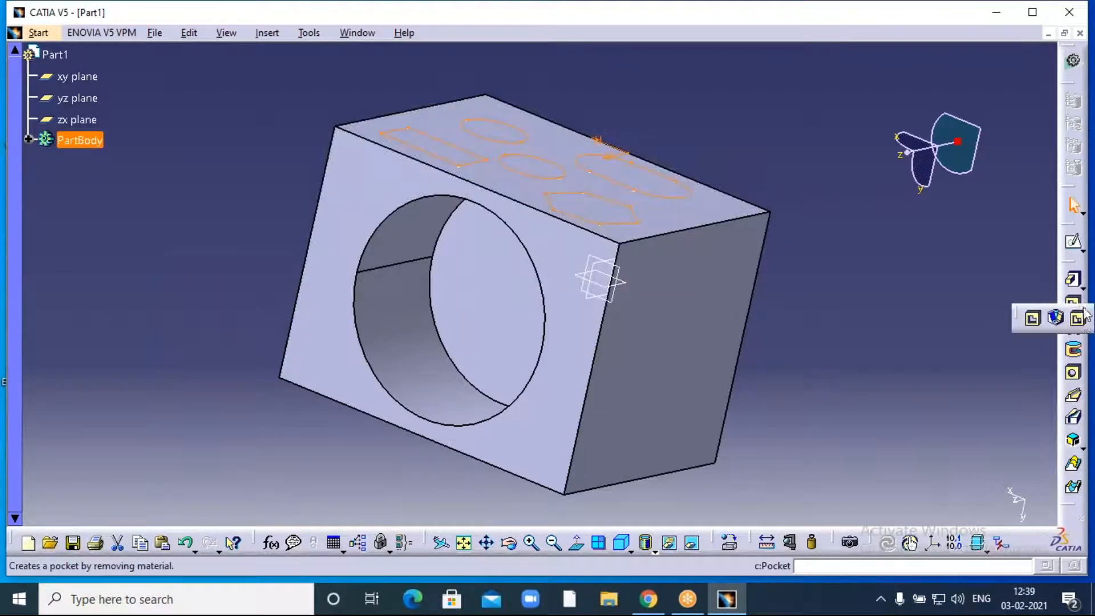
click(1081, 320)
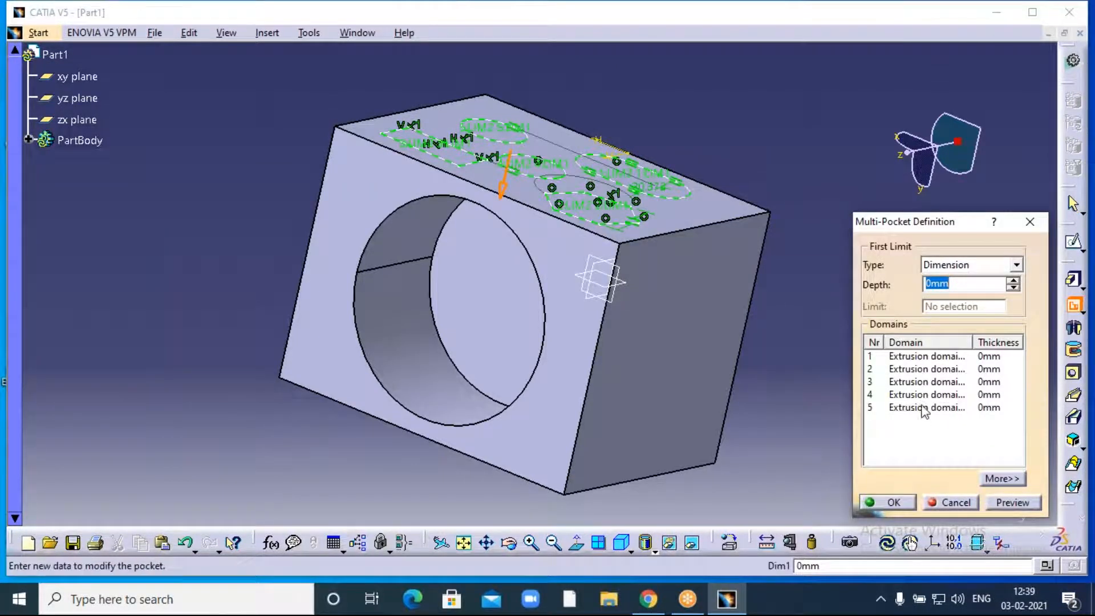
- Set the first extrusion domain's pocket depth to 194mm
click(910, 358)
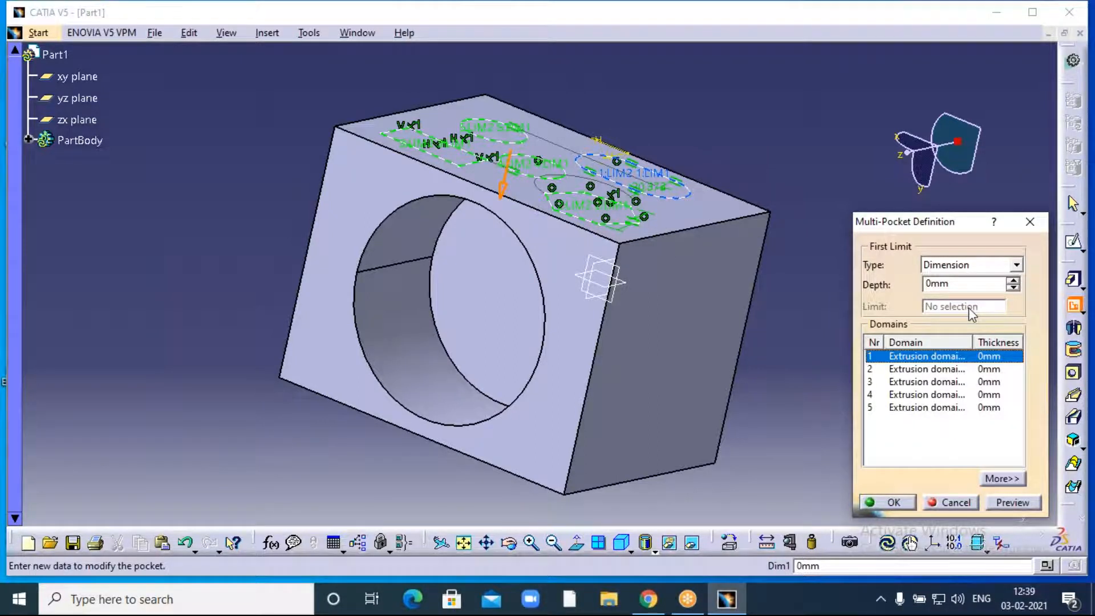
double_click(935, 283)
text(23)
key(BackSpace)
text(33)
click(1013, 280)
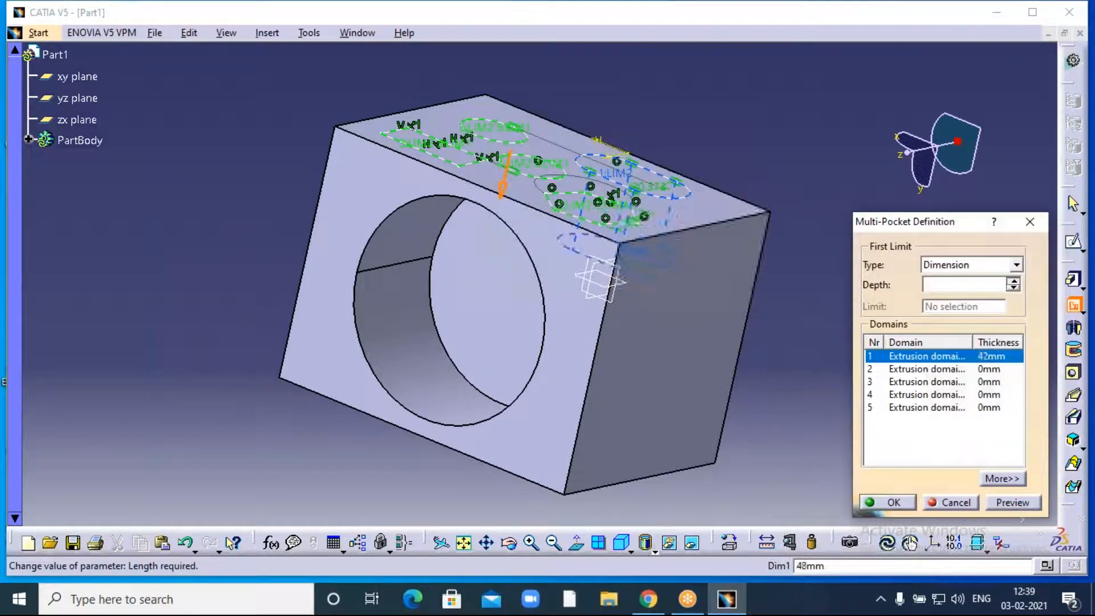
click(1013, 279)
click(1013, 280)
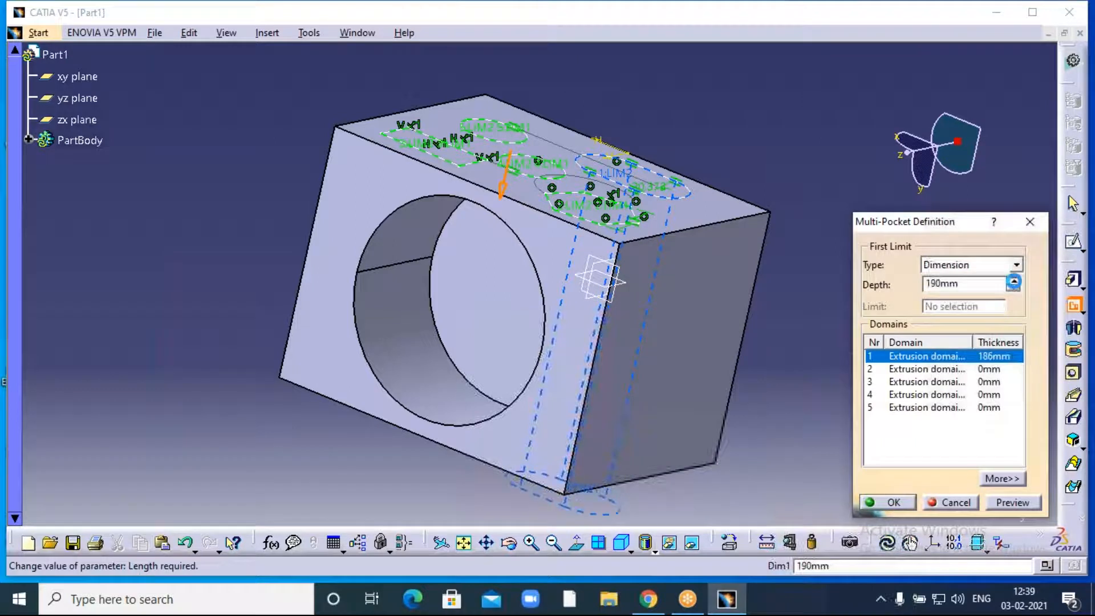
- Give domains 2 and 3 pocket depths of 70mm and 100mm
click(906, 371)
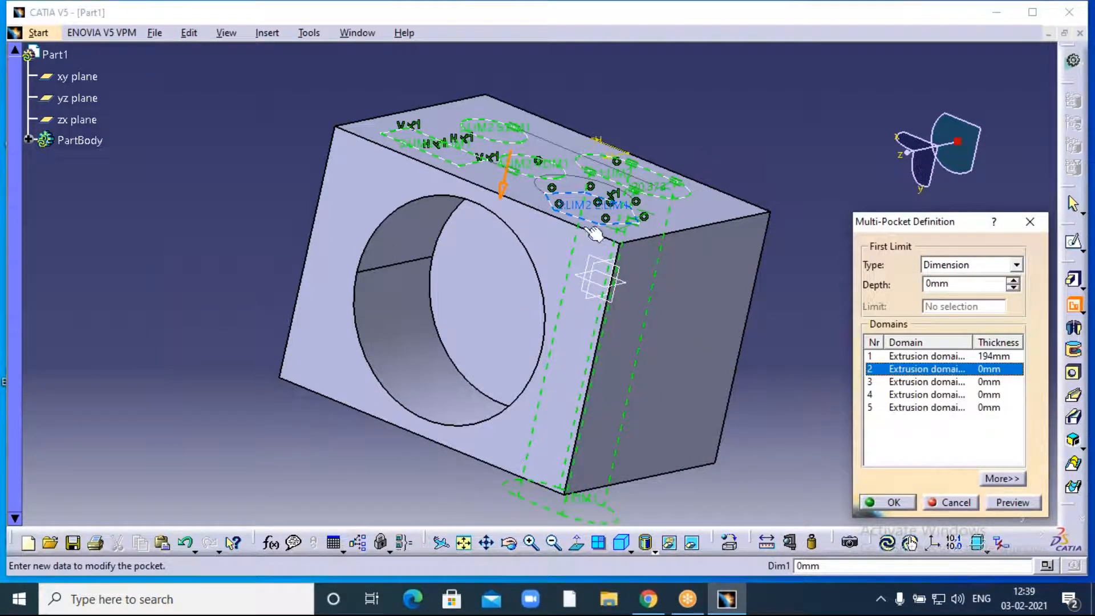
double_click(962, 288)
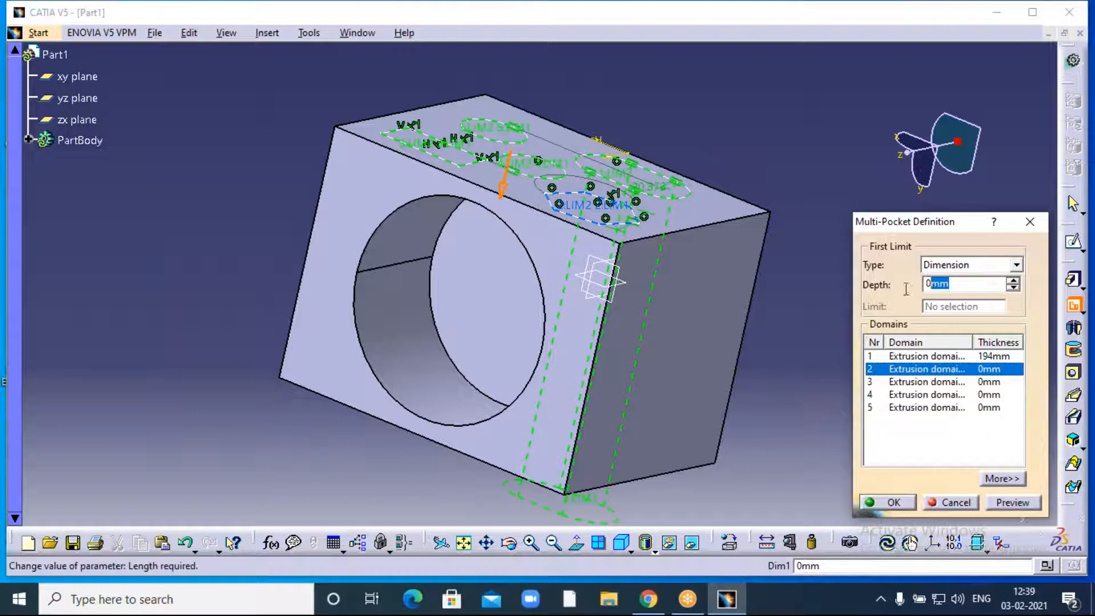
text(7)
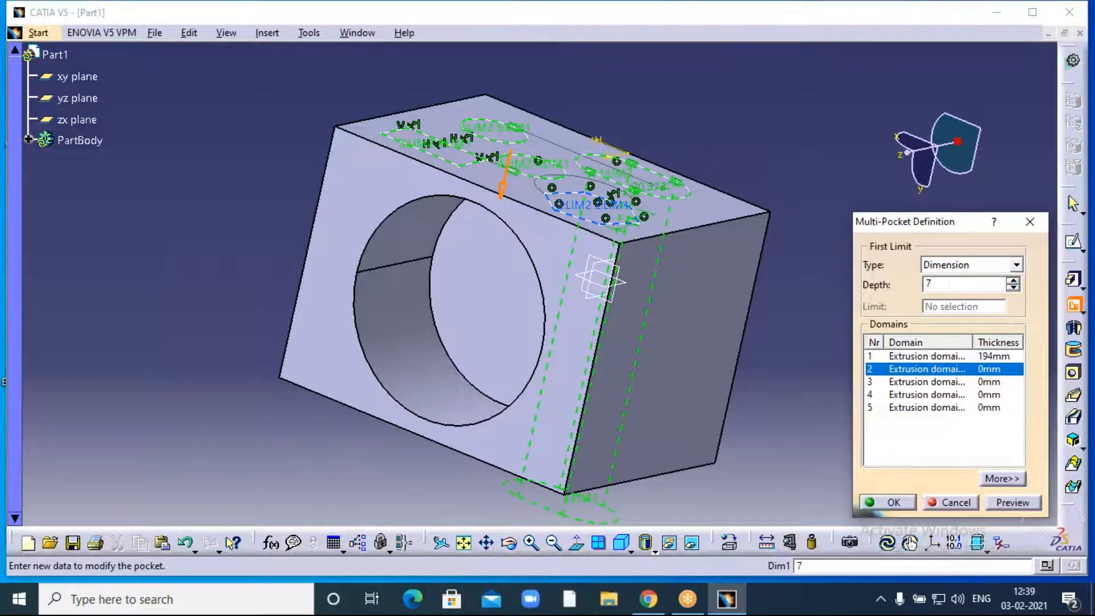
text(0)
click(911, 383)
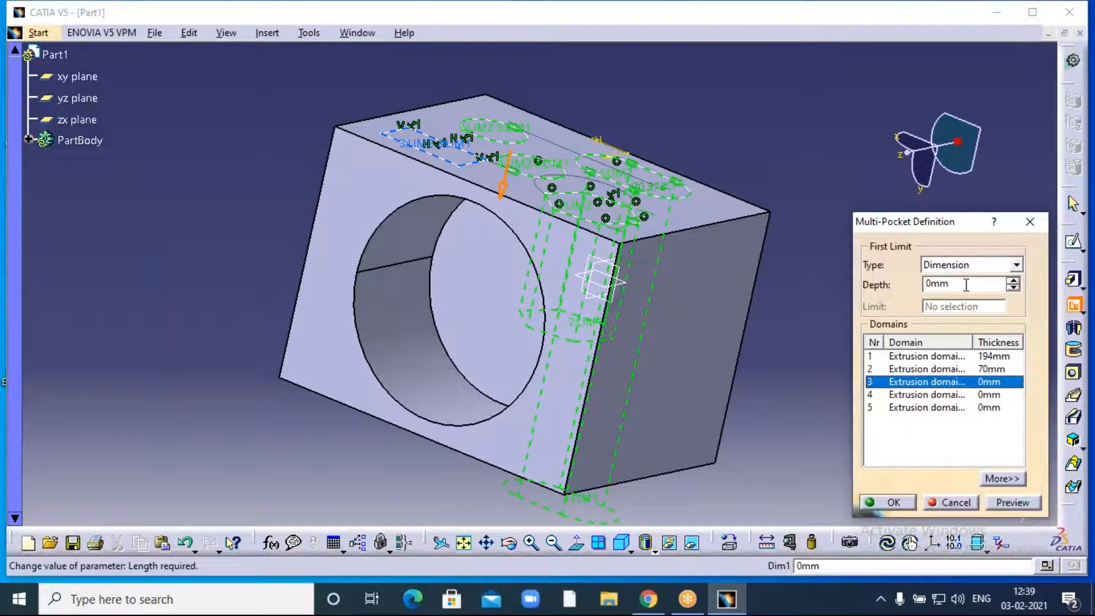
drag(965, 285, 893, 285)
text(100)
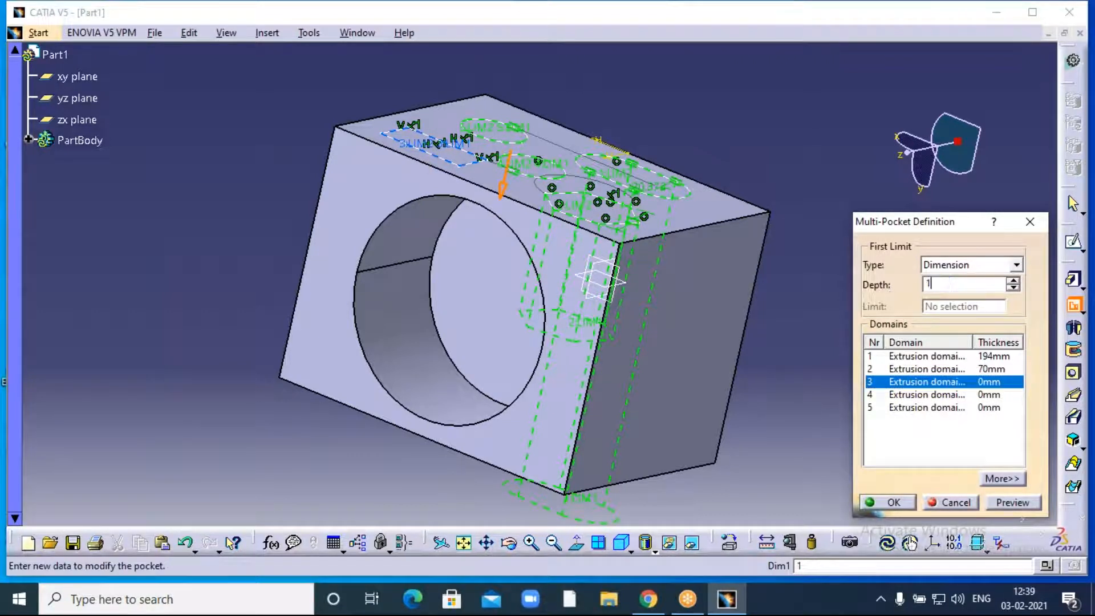
click(780, 323)
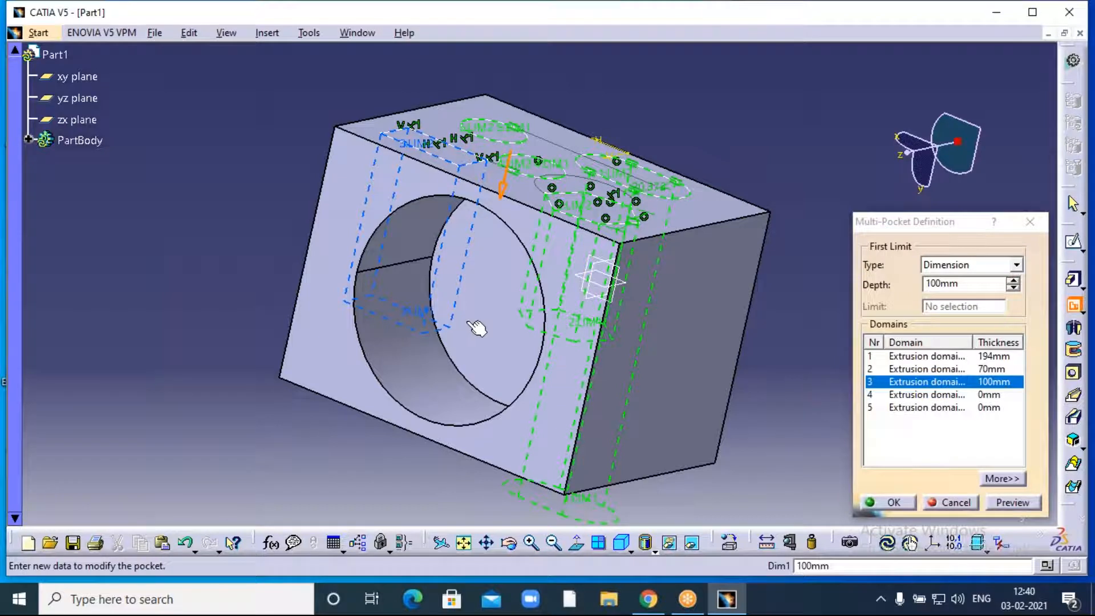
- Set the fourth domain's pocket depth to 80mm
click(909, 394)
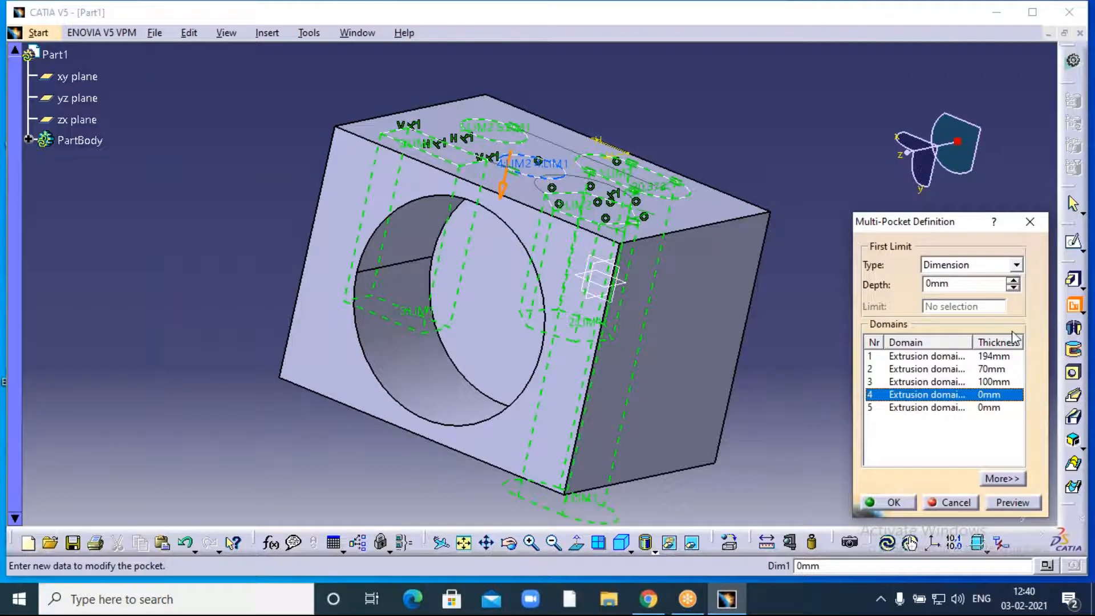
drag(955, 286, 897, 297)
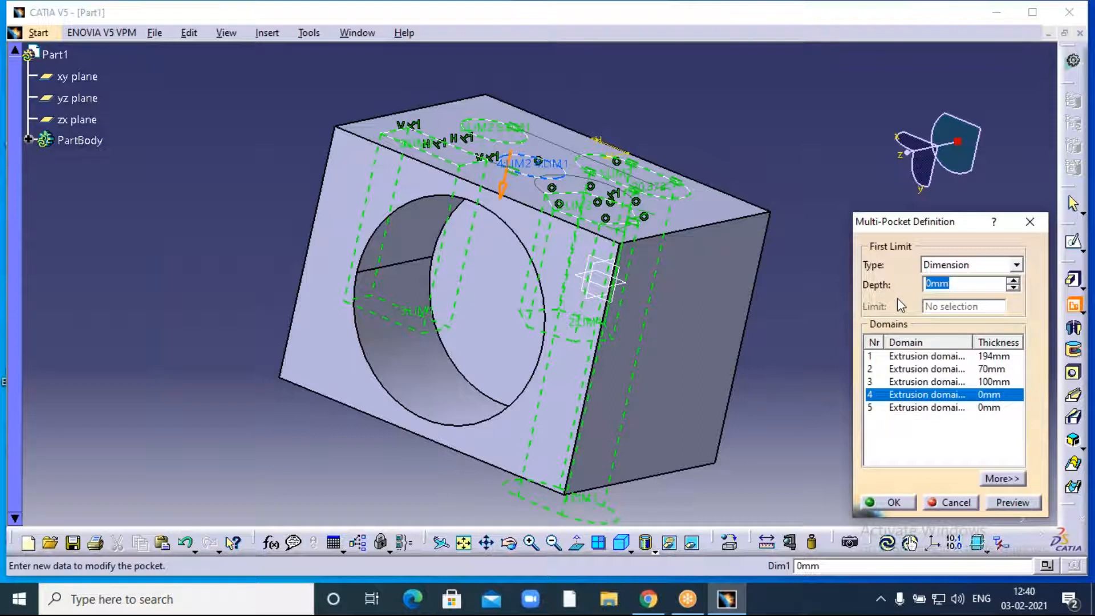
text(80)
click(796, 331)
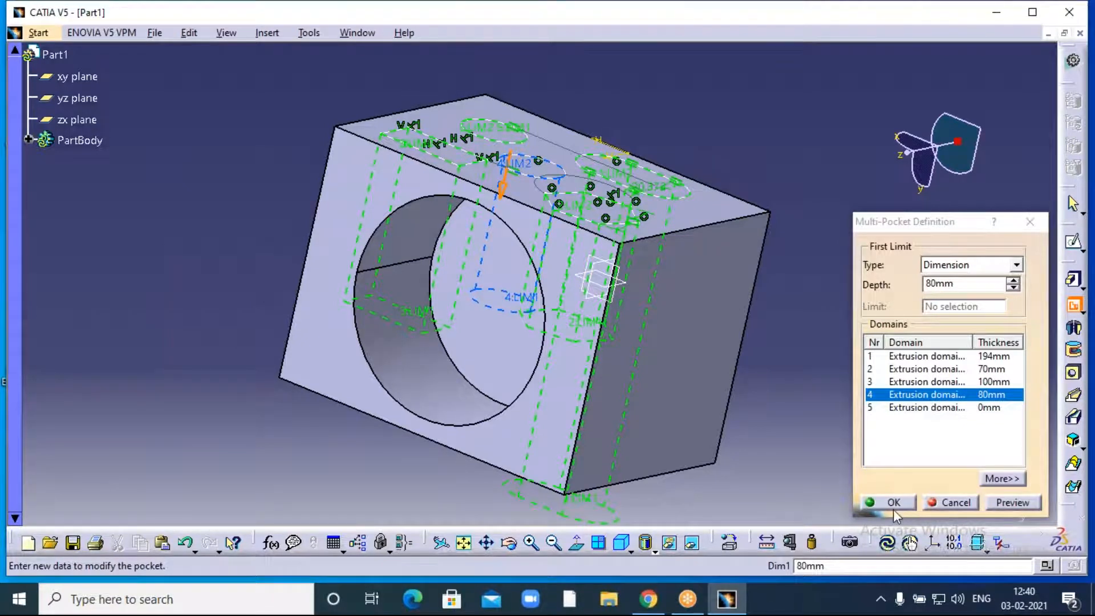
- Set the fifth domain to 20mm, preview, and create the five-pocket multi-pocket
click(911, 408)
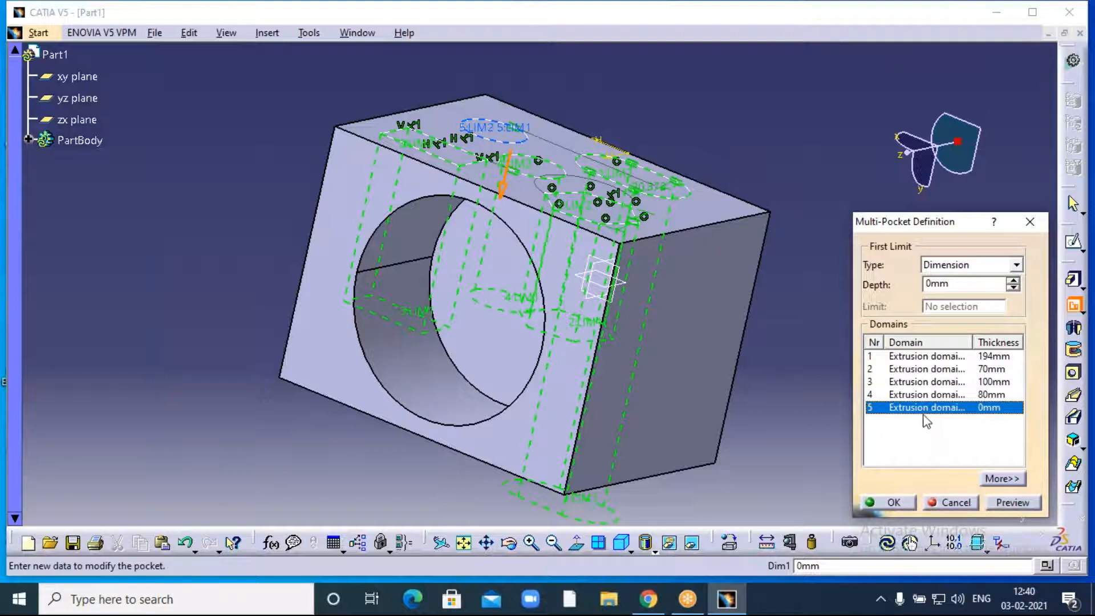
double_click(954, 286)
text(20)
click(798, 364)
click(1005, 507)
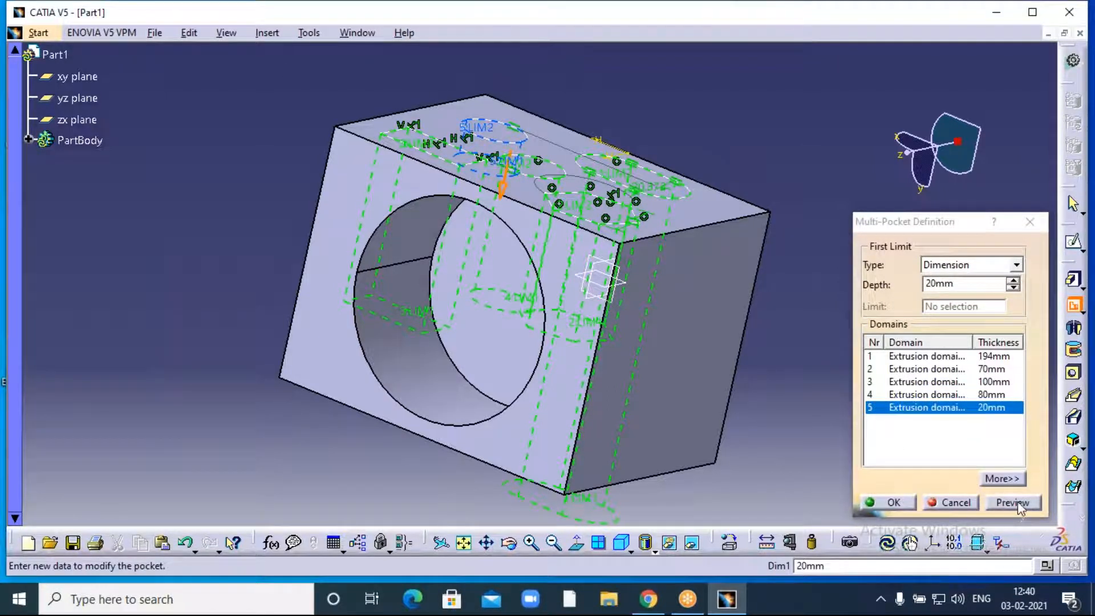
click(893, 503)
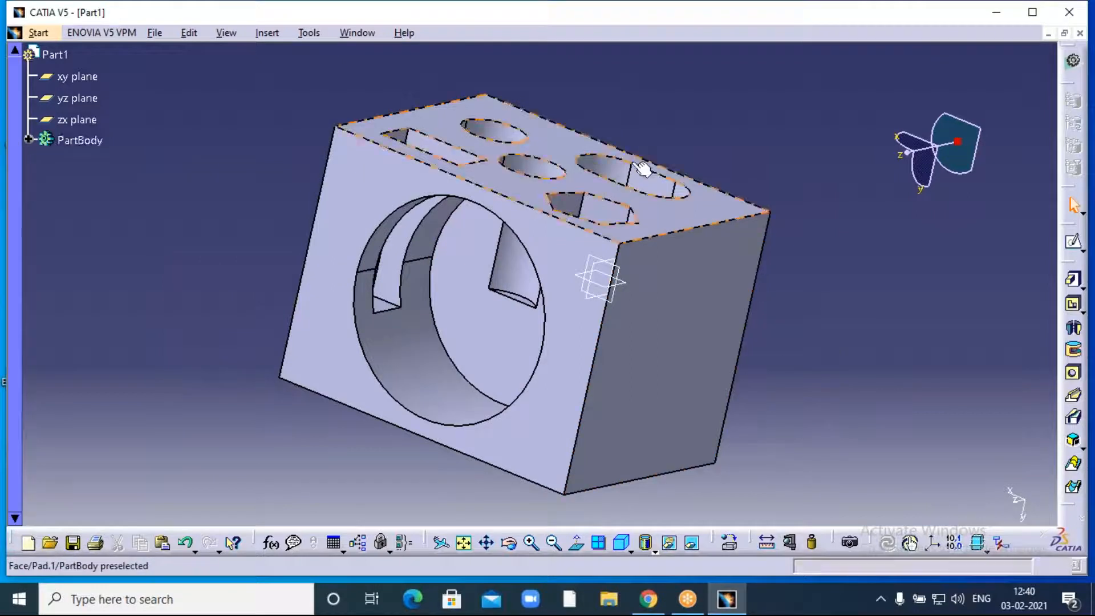
click(553, 542)
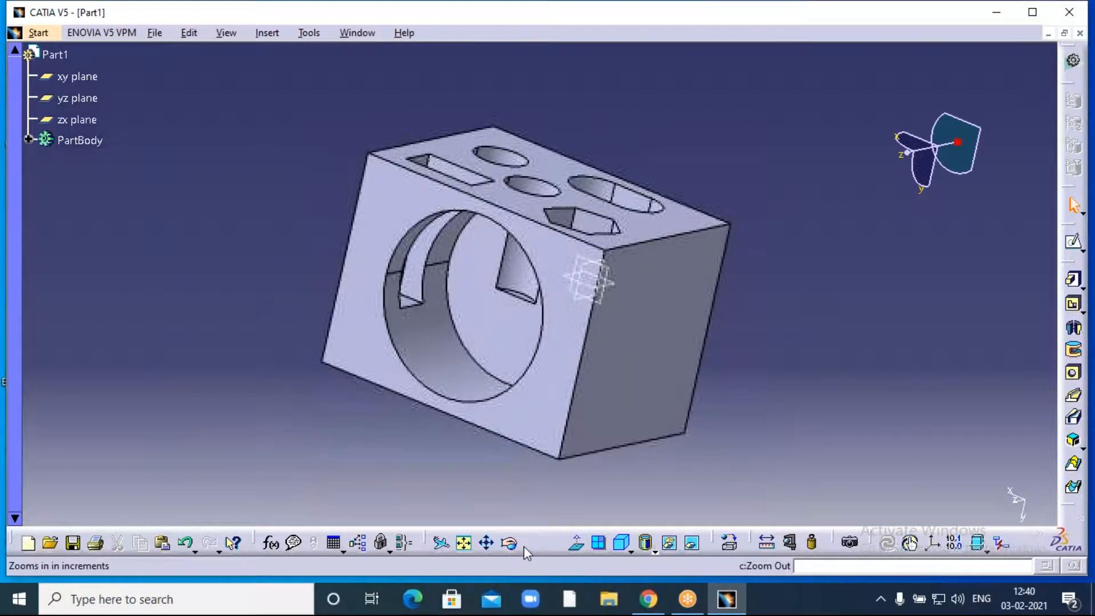
click(509, 543)
drag(679, 146, 585, 332)
click(509, 542)
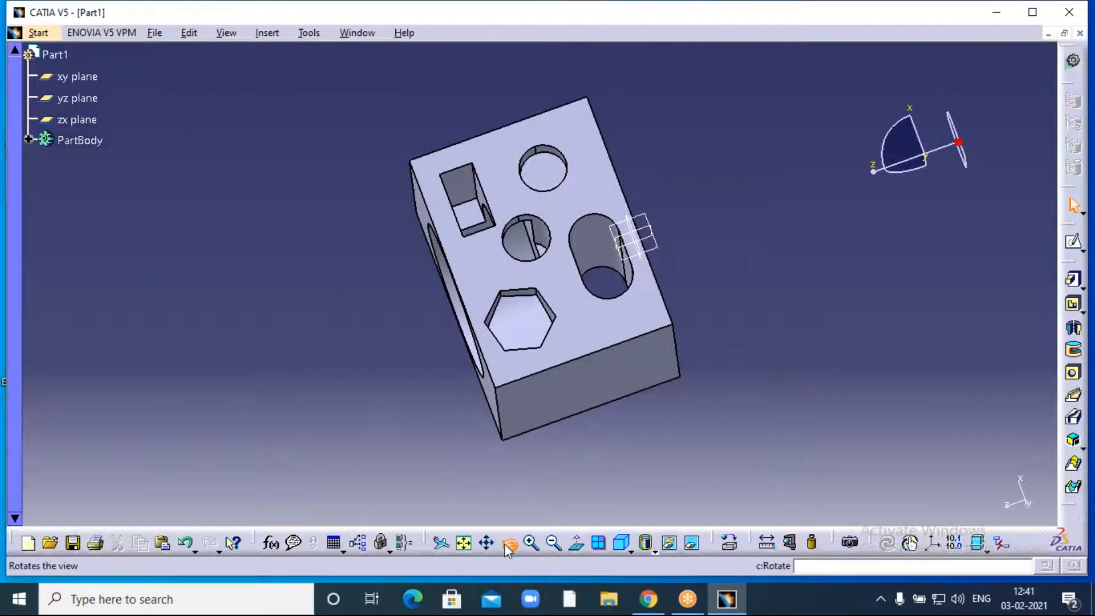
drag(435, 450, 546, 344)
- Set the block's right side face transparency to 255 in its properties
click(620, 334)
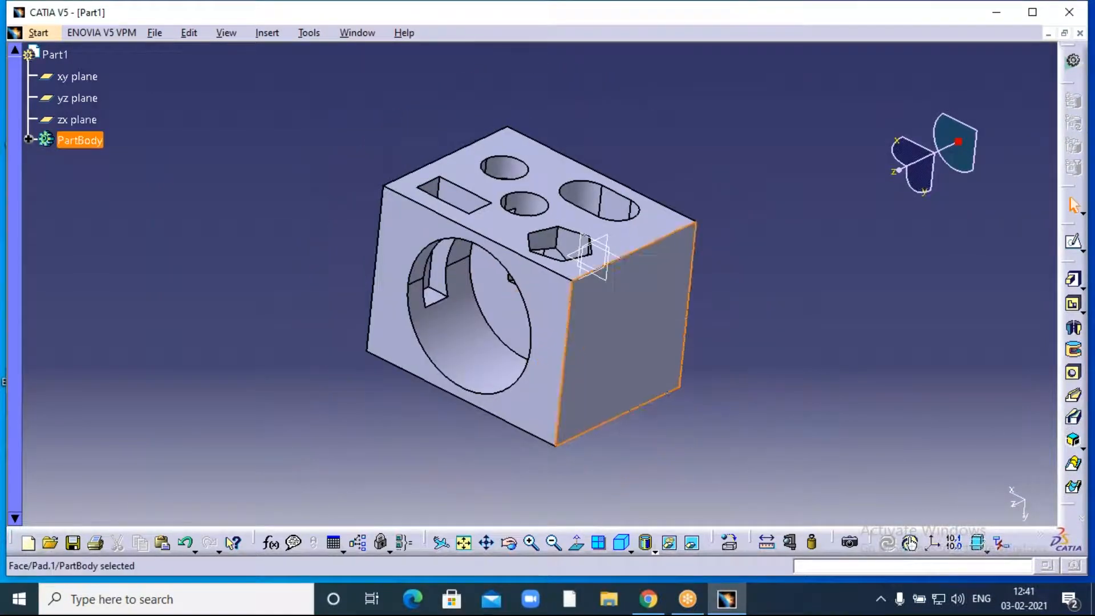
right_click(613, 333)
click(673, 320)
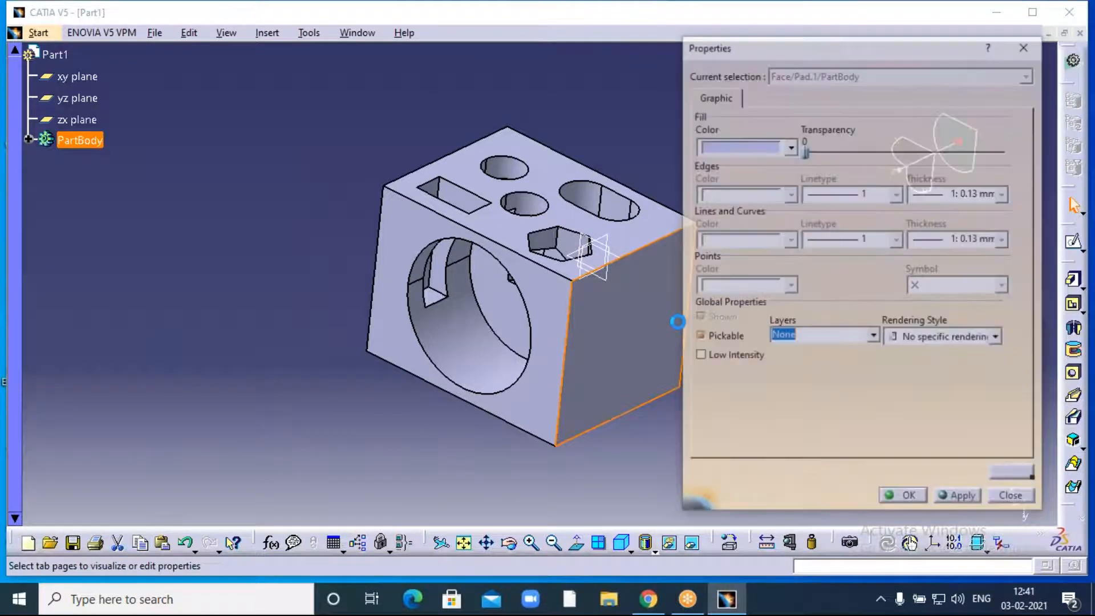
drag(805, 150, 1006, 150)
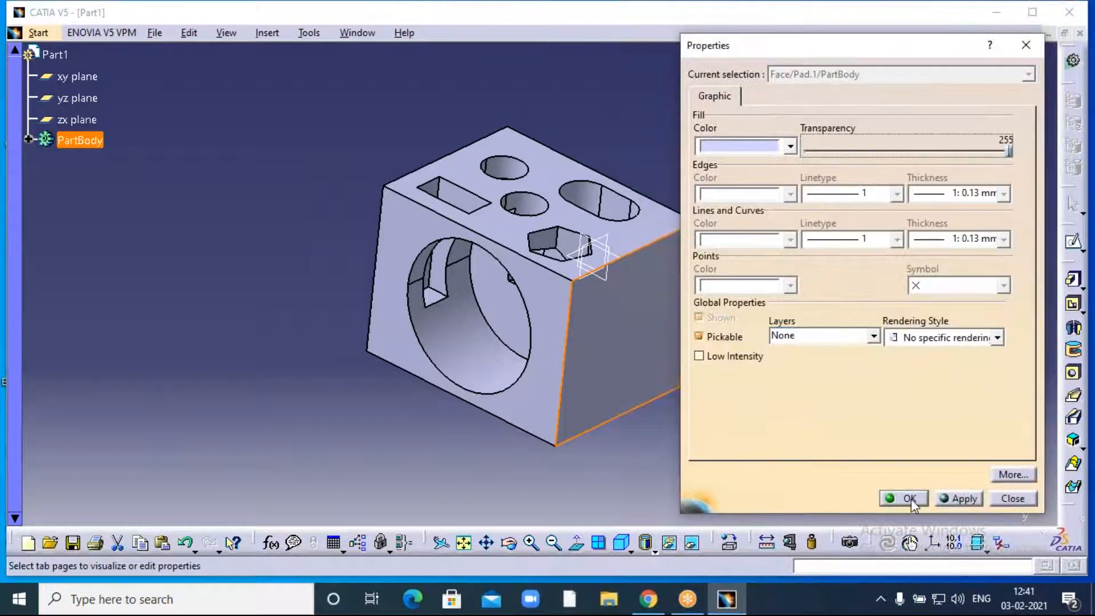
click(906, 498)
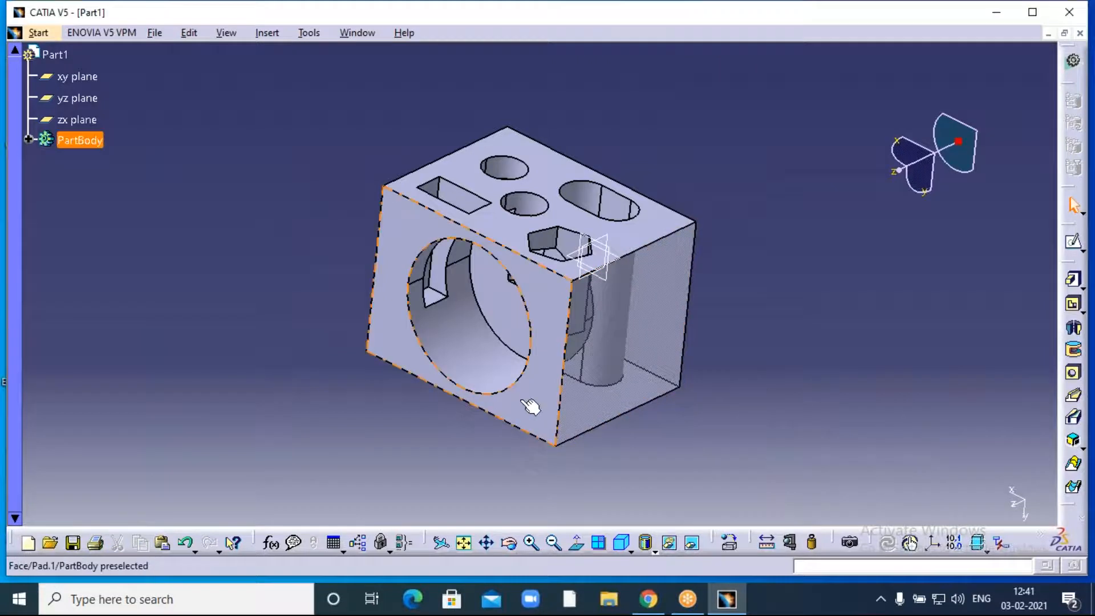
- Make the block's front face fully transparent as well
right_click(522, 402)
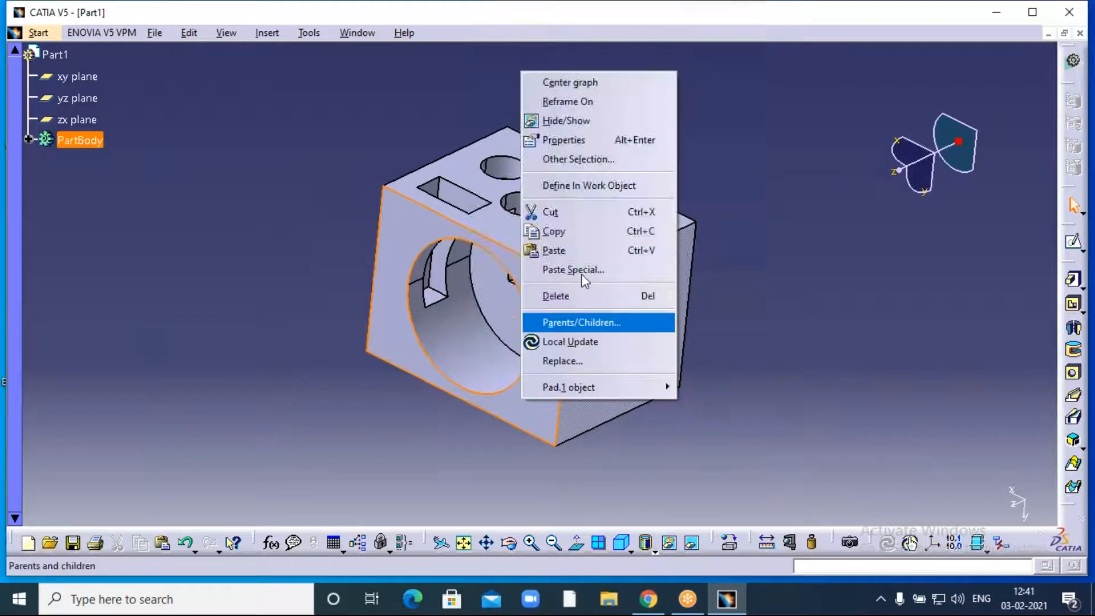
click(586, 139)
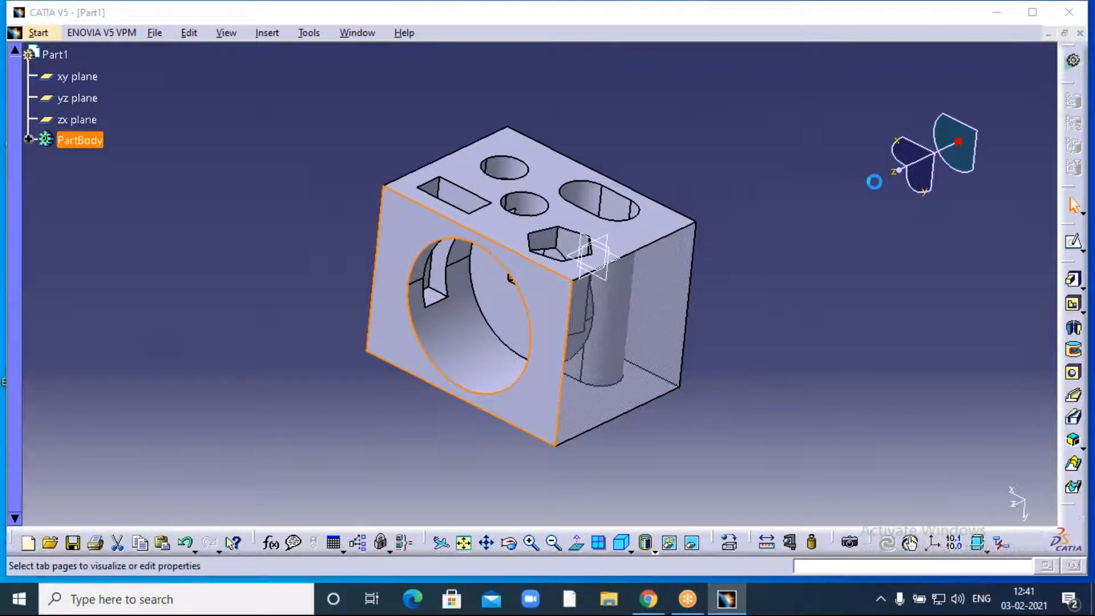
drag(804, 151, 1009, 152)
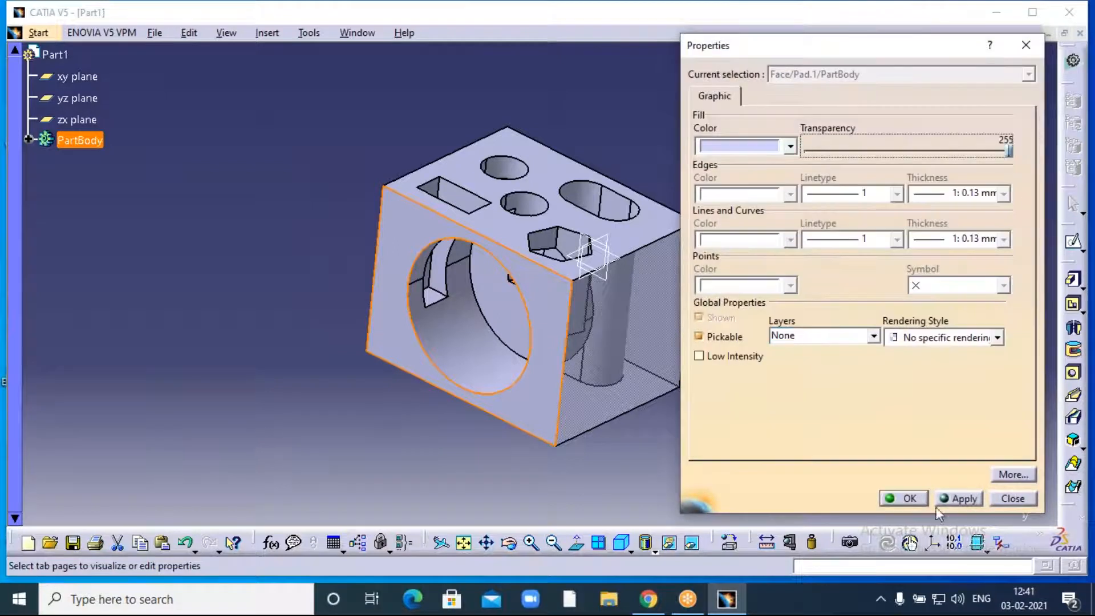
click(900, 500)
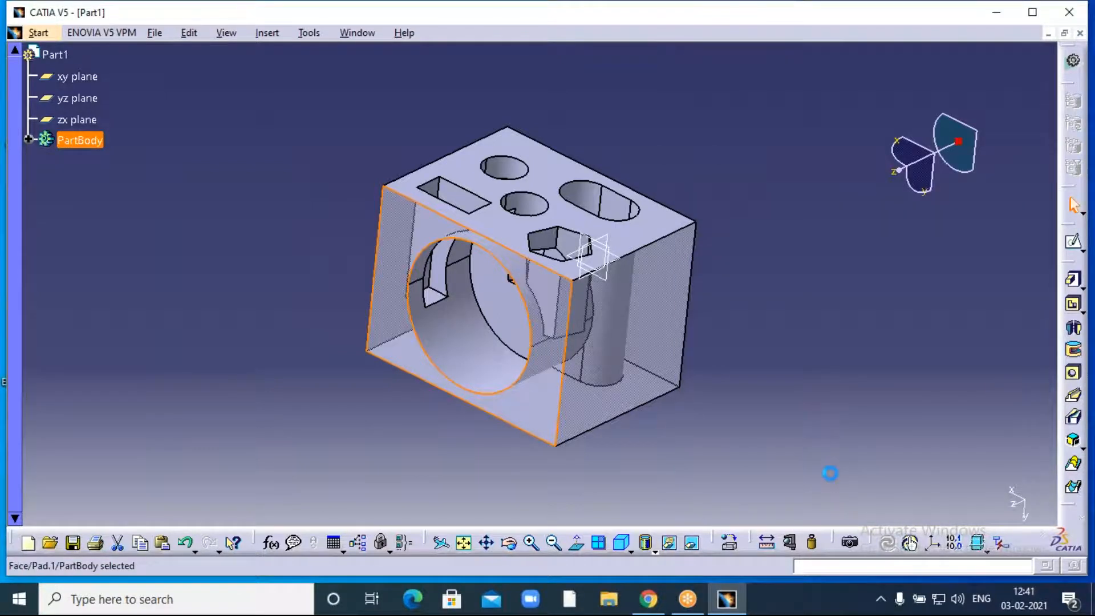
click(644, 542)
- Turn the block and raise the near face's transparency to 255
click(509, 542)
drag(447, 428, 686, 382)
right_click(466, 391)
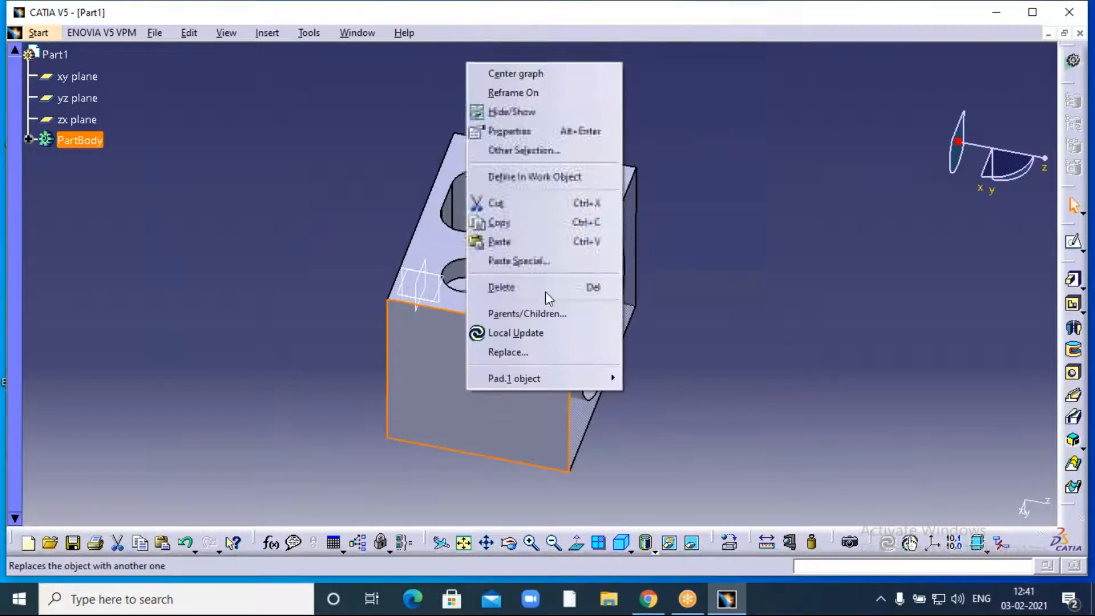
click(549, 131)
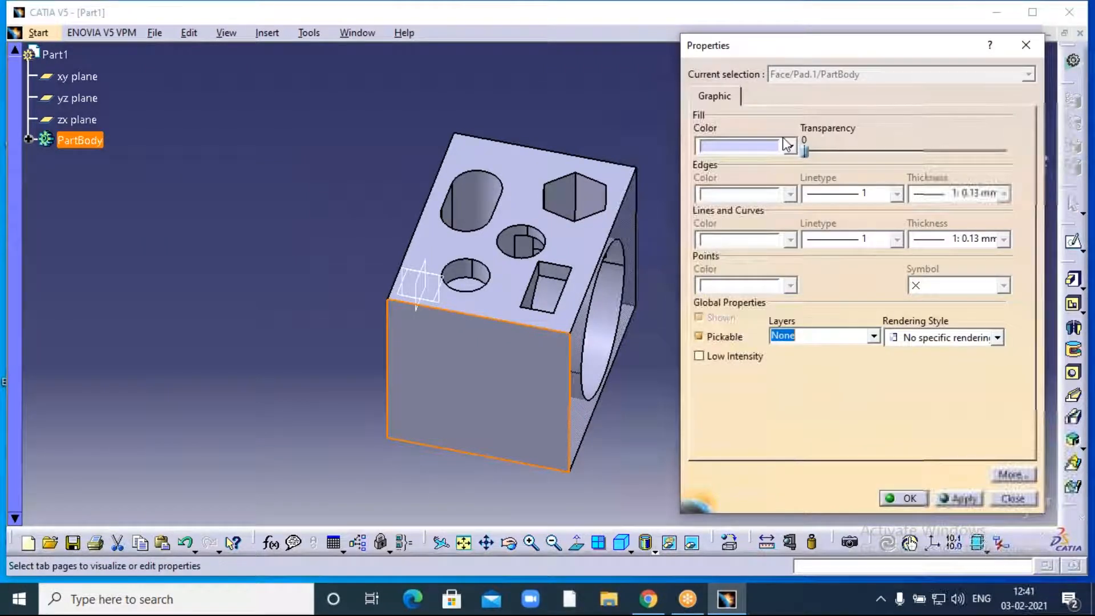
drag(805, 151, 1004, 150)
click(904, 498)
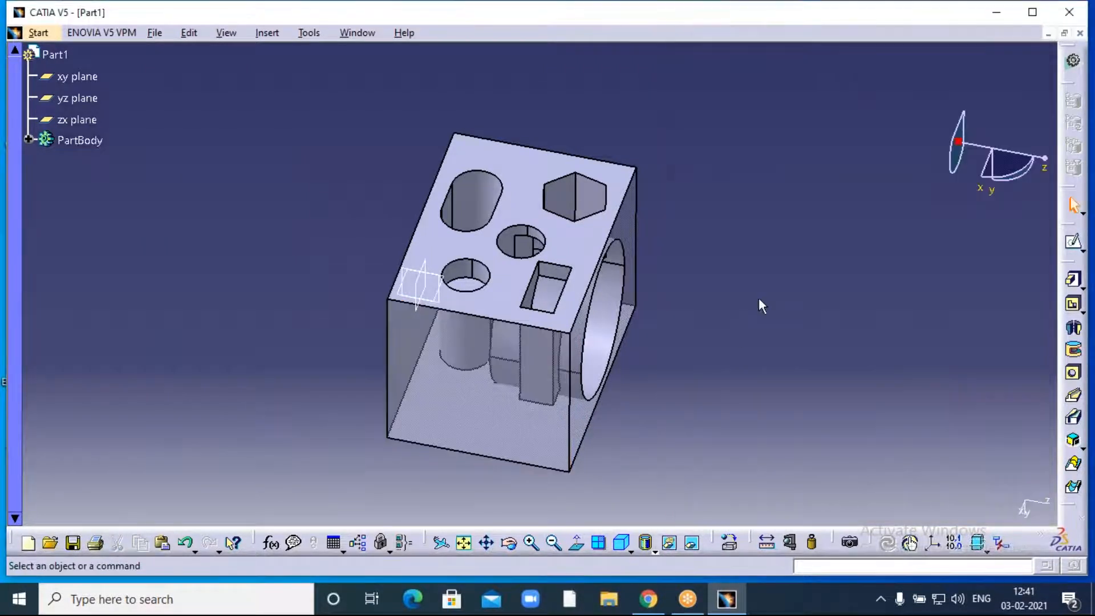
- Apply transparency to the front face again and rotate to inspect the interior
middle_drag(546, 296, 550, 286)
click(509, 543)
drag(421, 457, 421, 457)
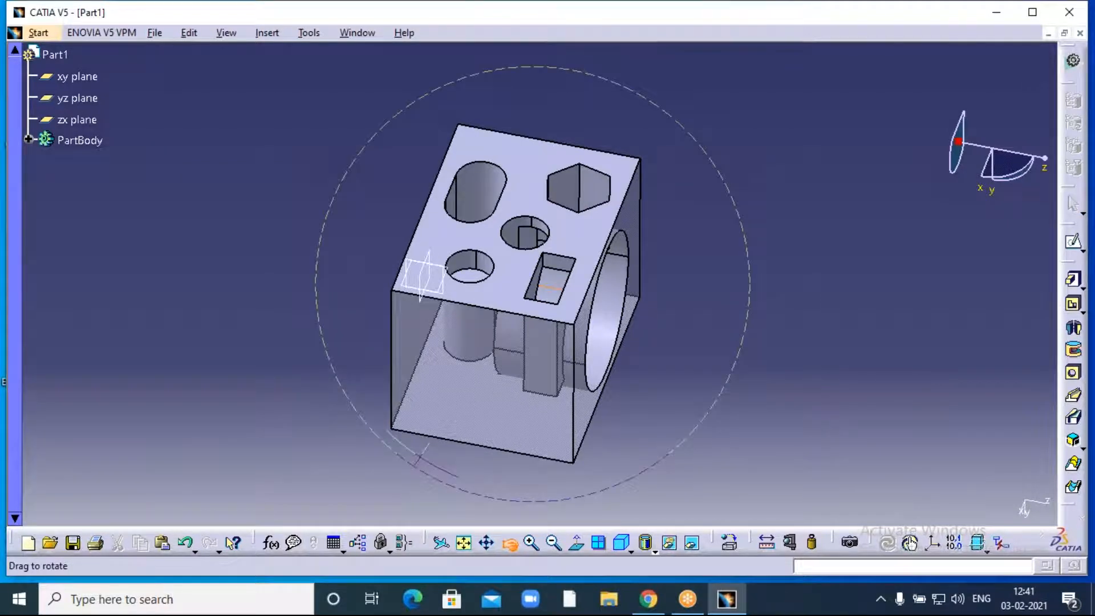
drag(420, 456, 770, 352)
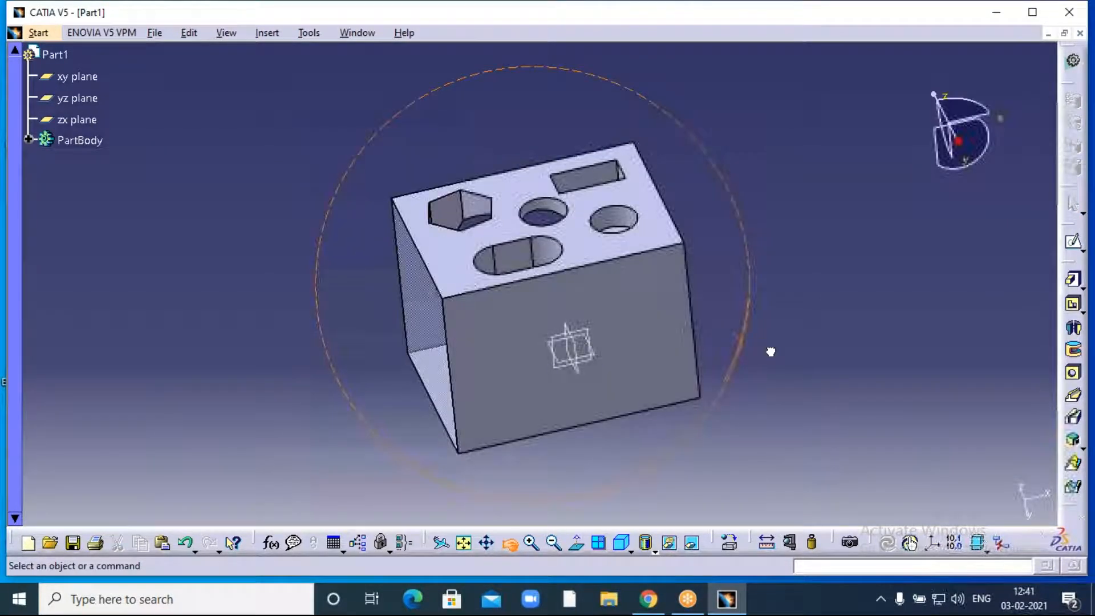
right_click(656, 325)
click(769, 283)
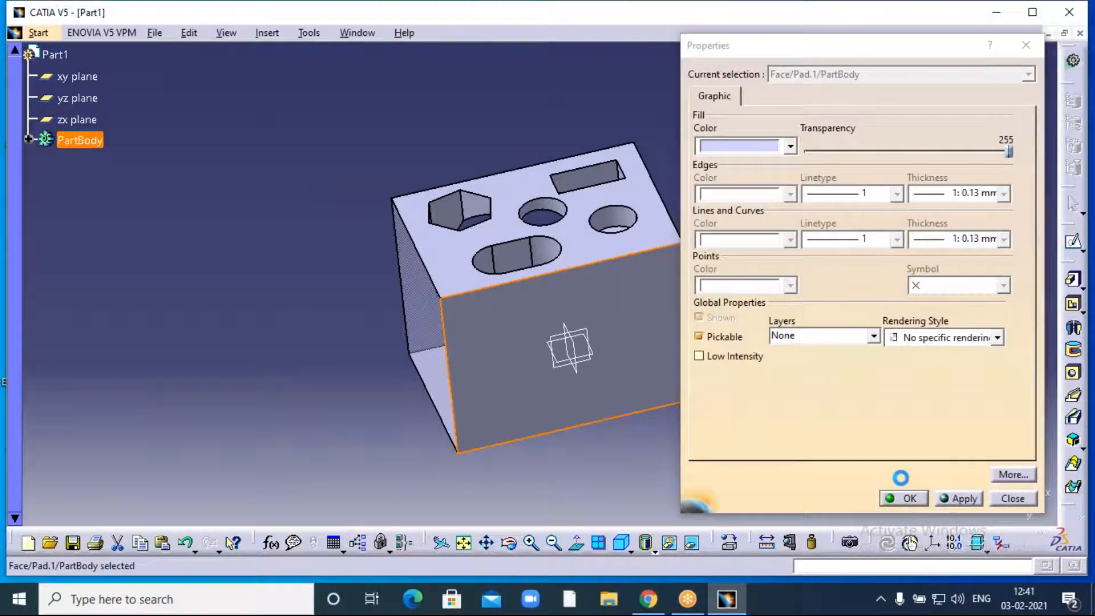
click(904, 498)
click(509, 542)
drag(517, 448, 790, 211)
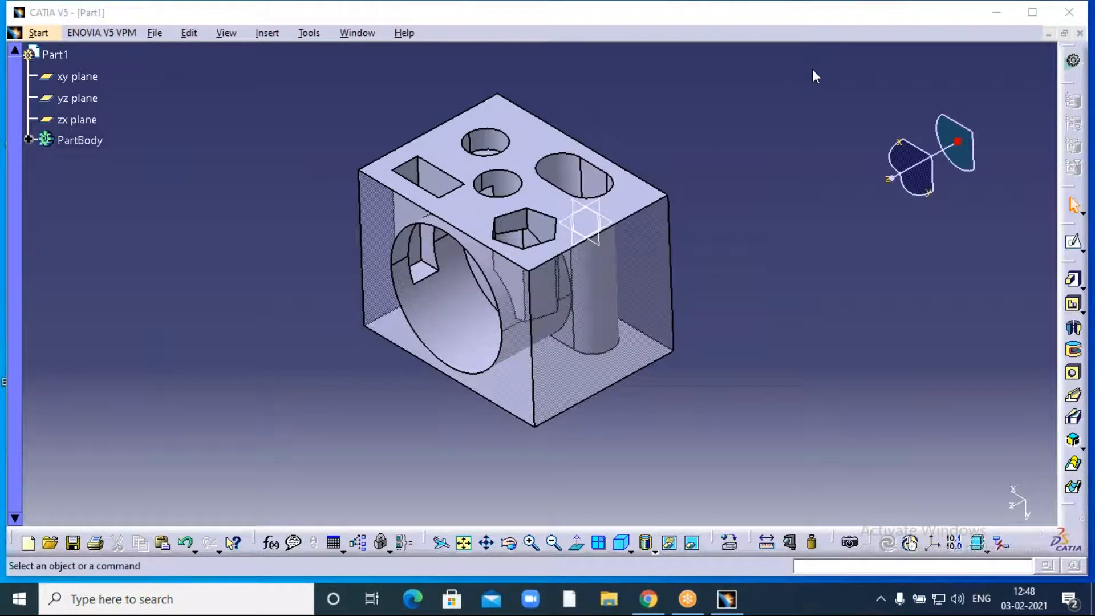
click(810, 180)
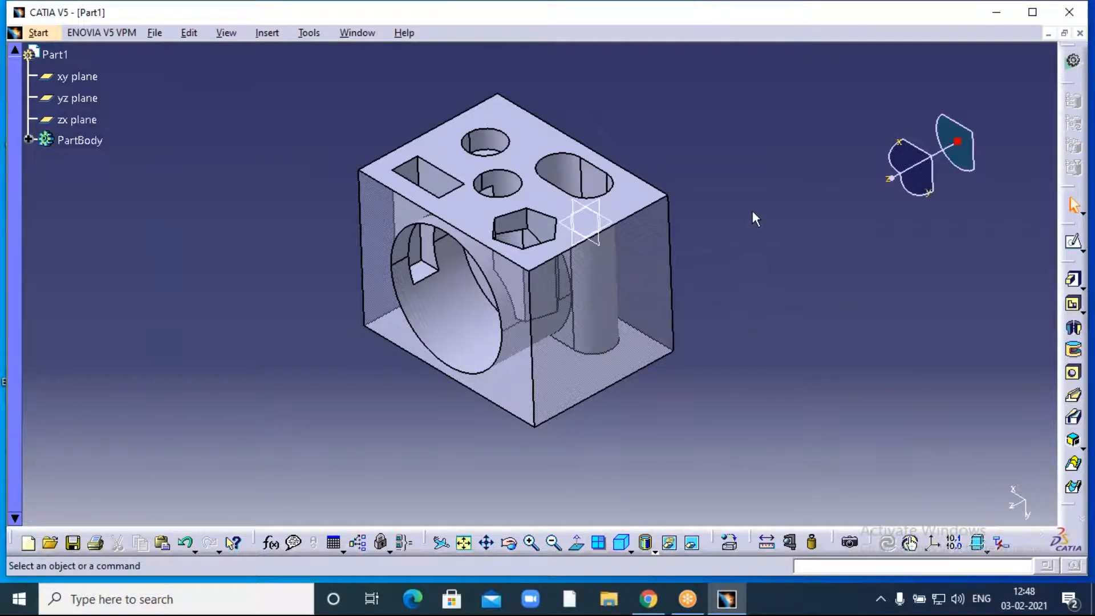
click(774, 25)
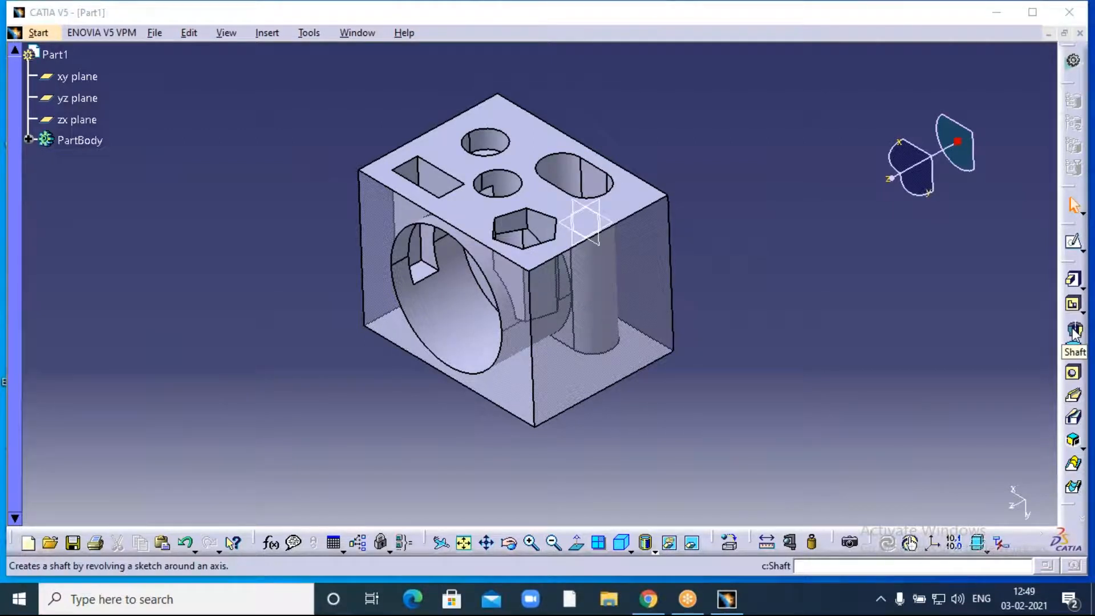
- Close the block part without saving and create a new Part Design part, Part1
click(1079, 33)
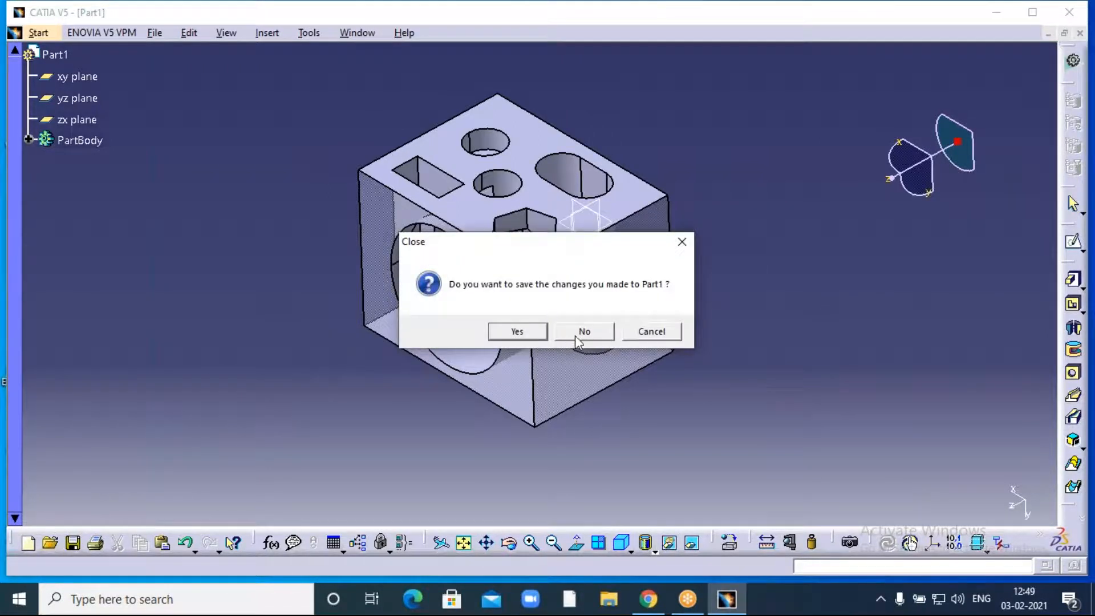
click(584, 333)
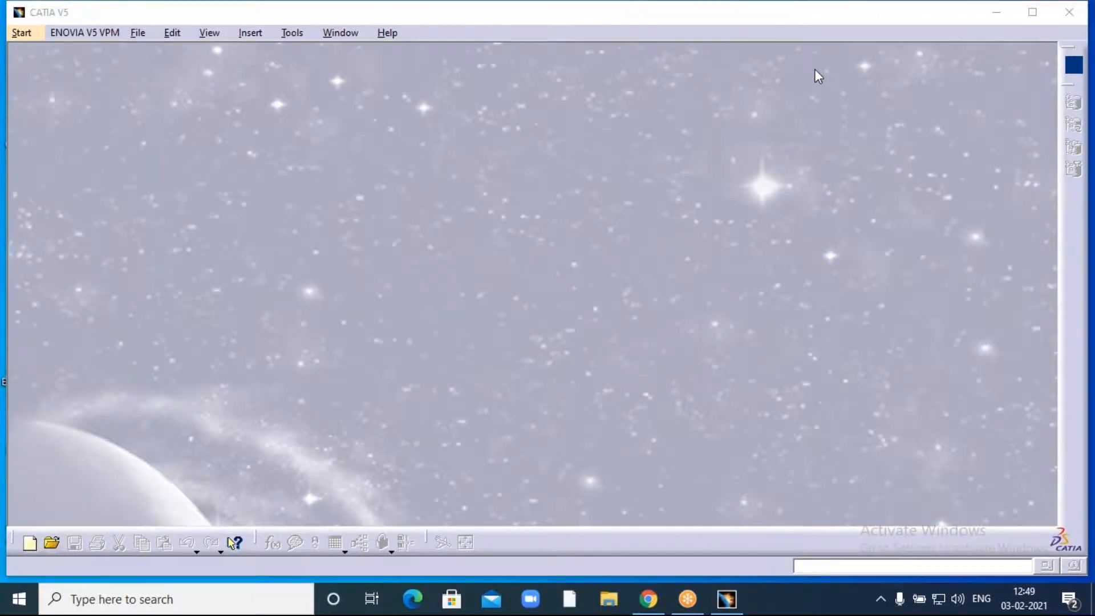
click(24, 37)
mouse_move(36, 70)
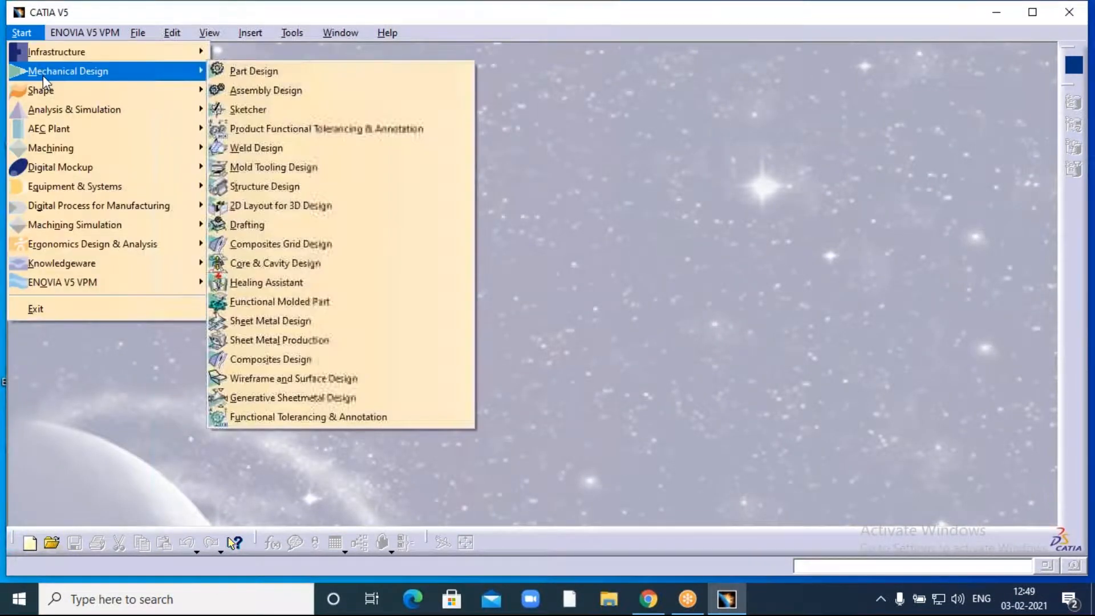
click(264, 74)
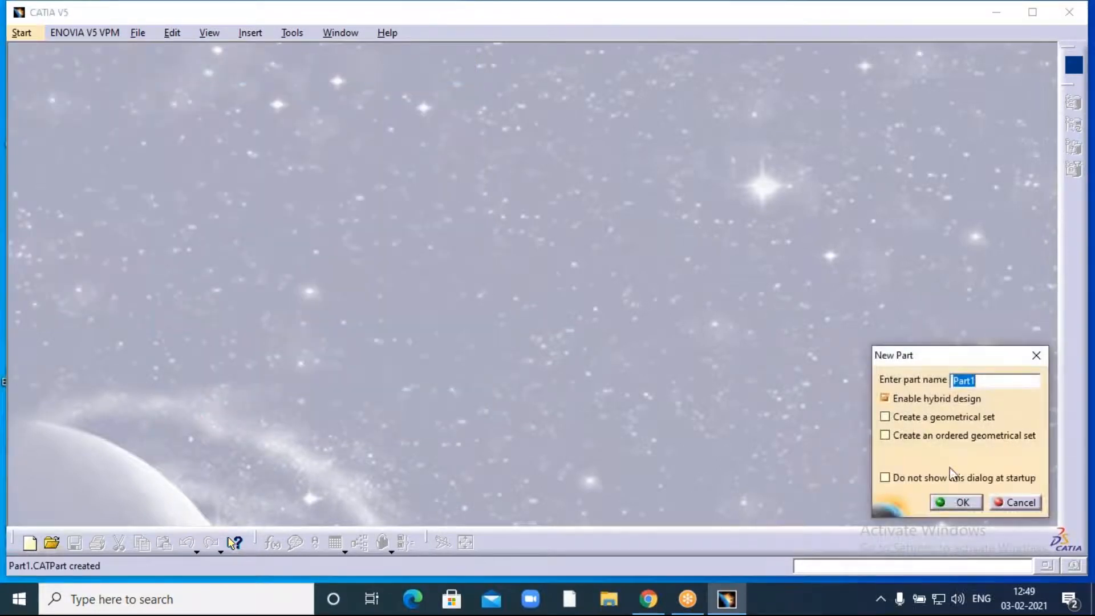
click(958, 502)
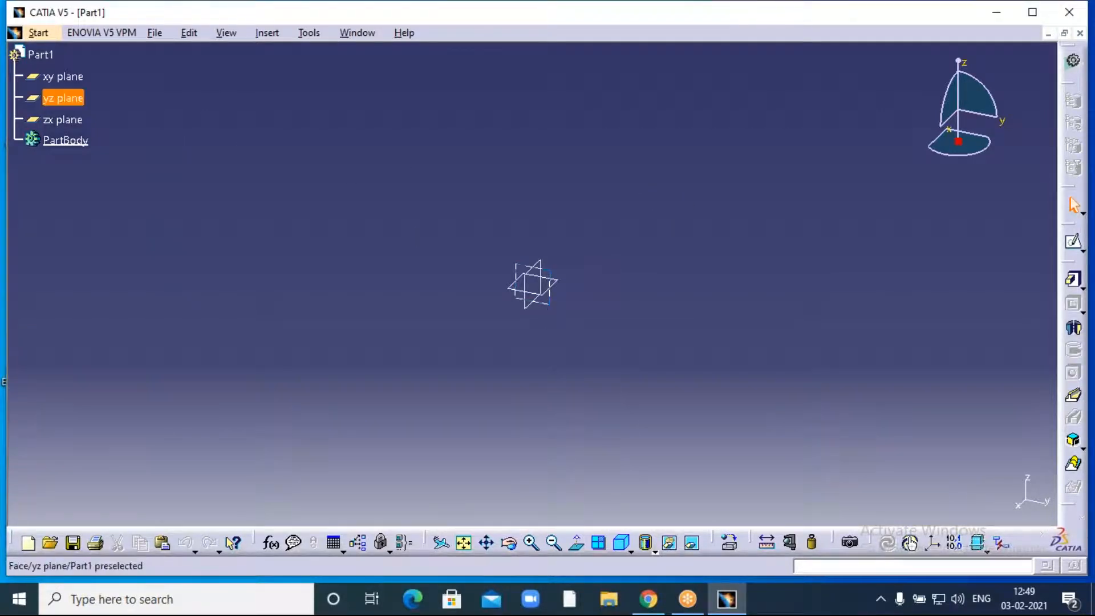
- Open a new sketch on the yz plane
click(544, 304)
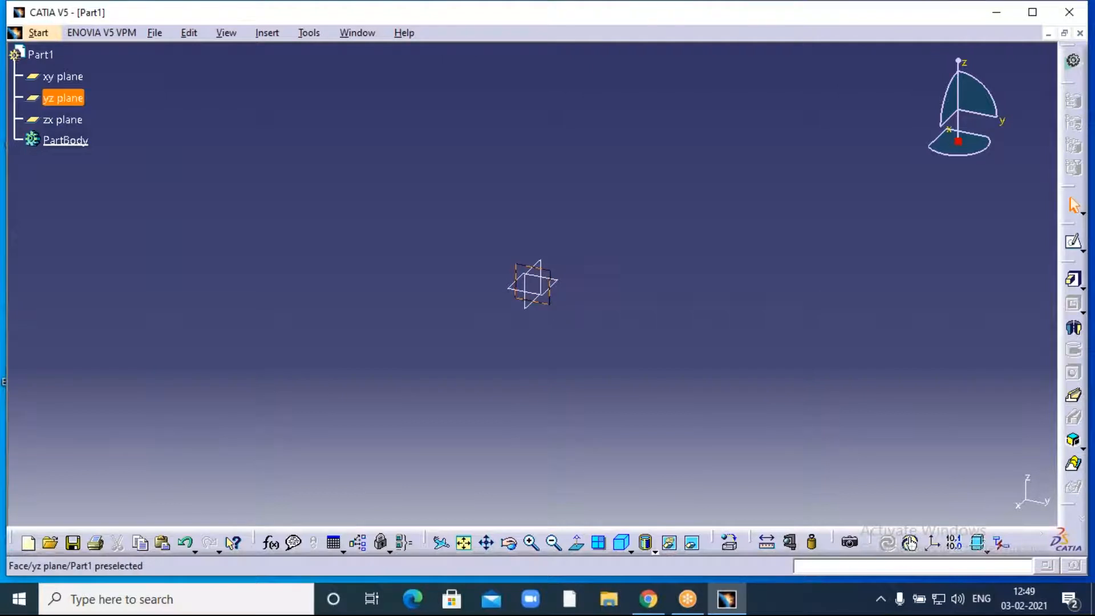
click(1073, 243)
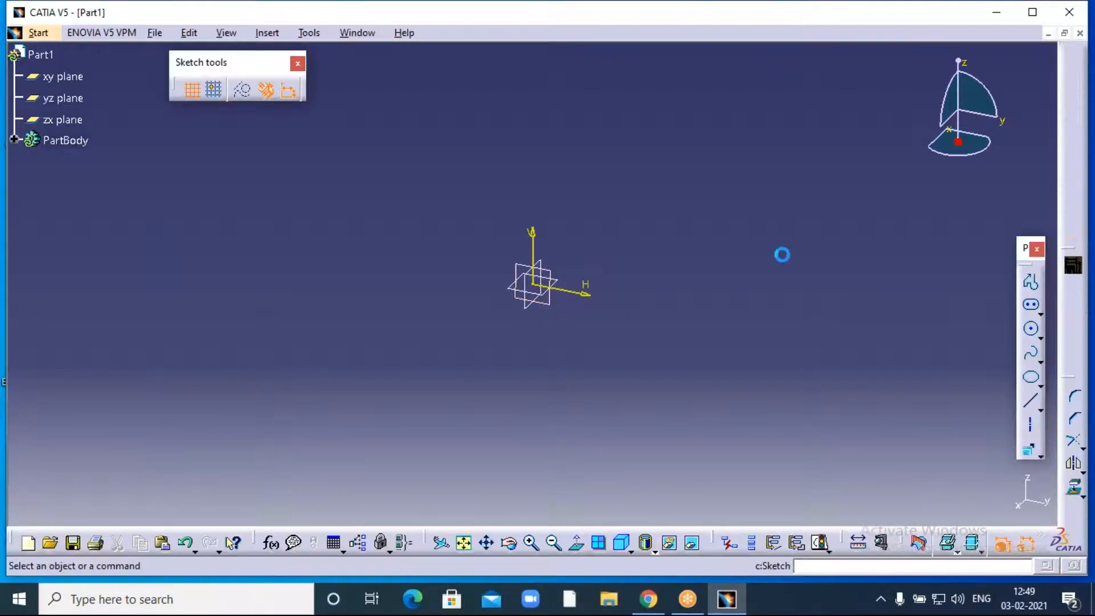
middle_drag(740, 227, 500, 290)
- Start the profile from the origin with a vertical line, short step and slanted line
click(1030, 281)
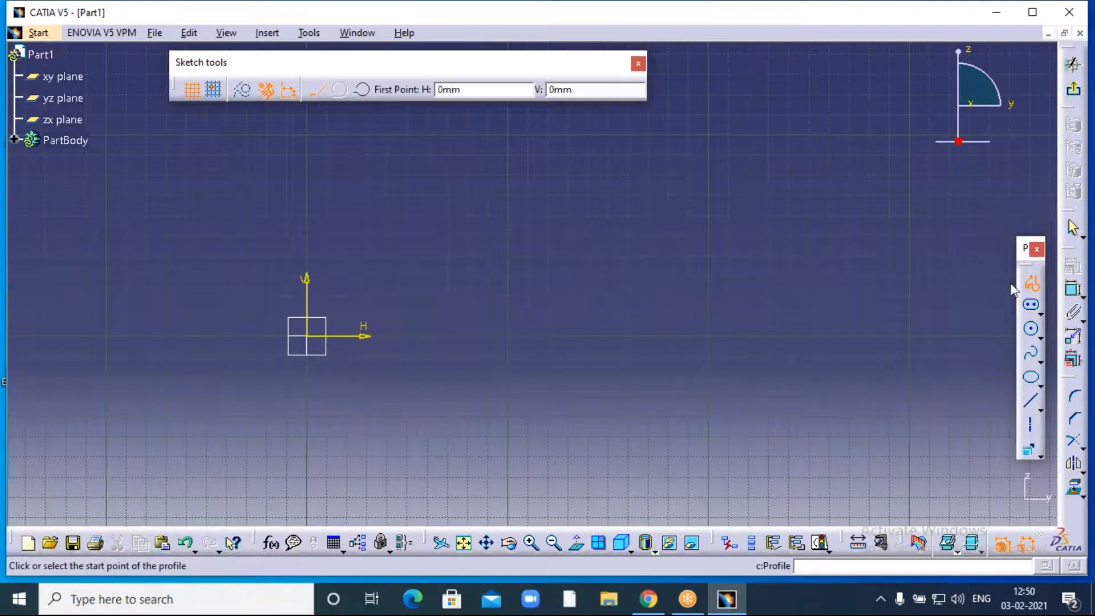
click(307, 337)
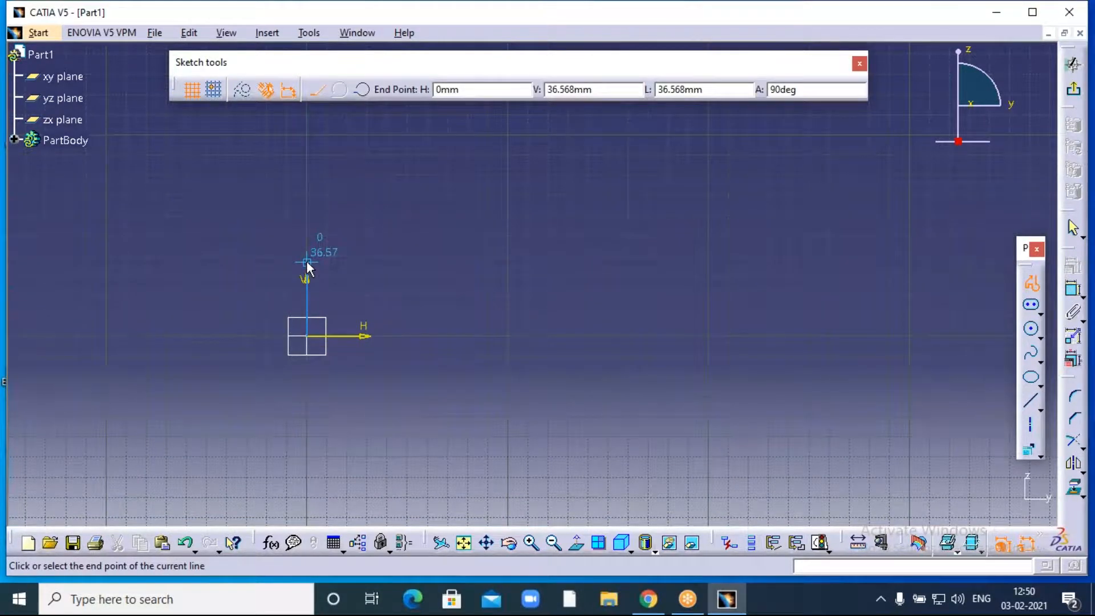
click(348, 263)
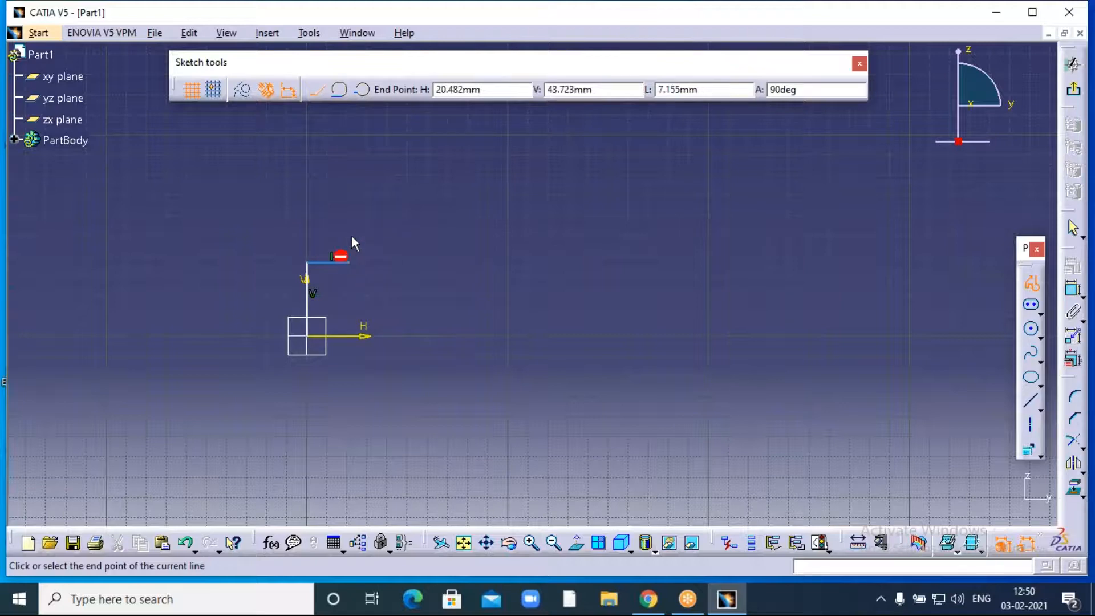
click(358, 206)
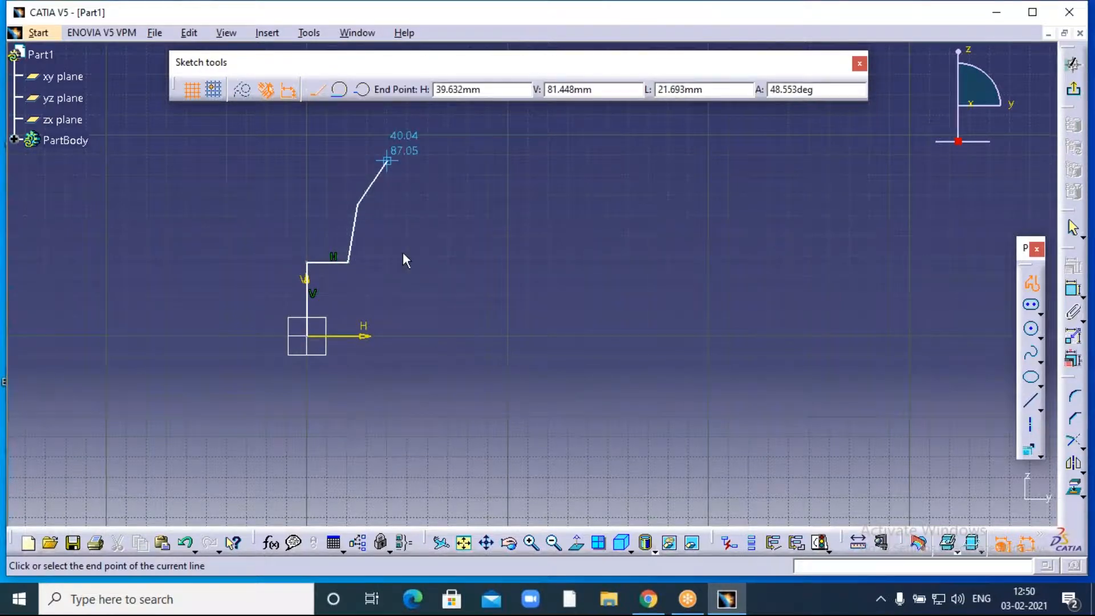
click(555, 543)
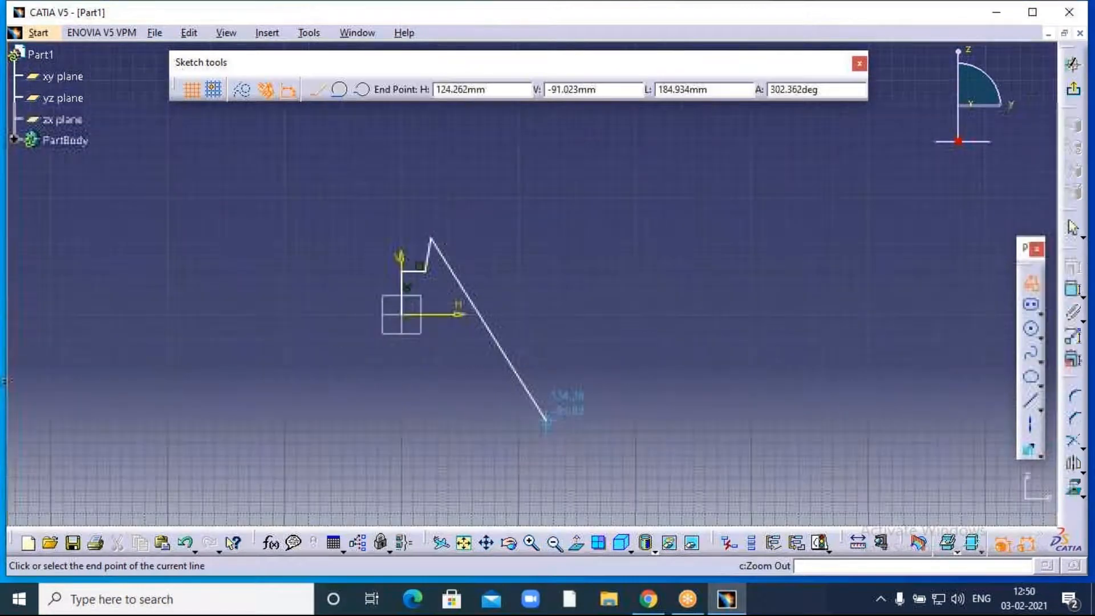
click(530, 541)
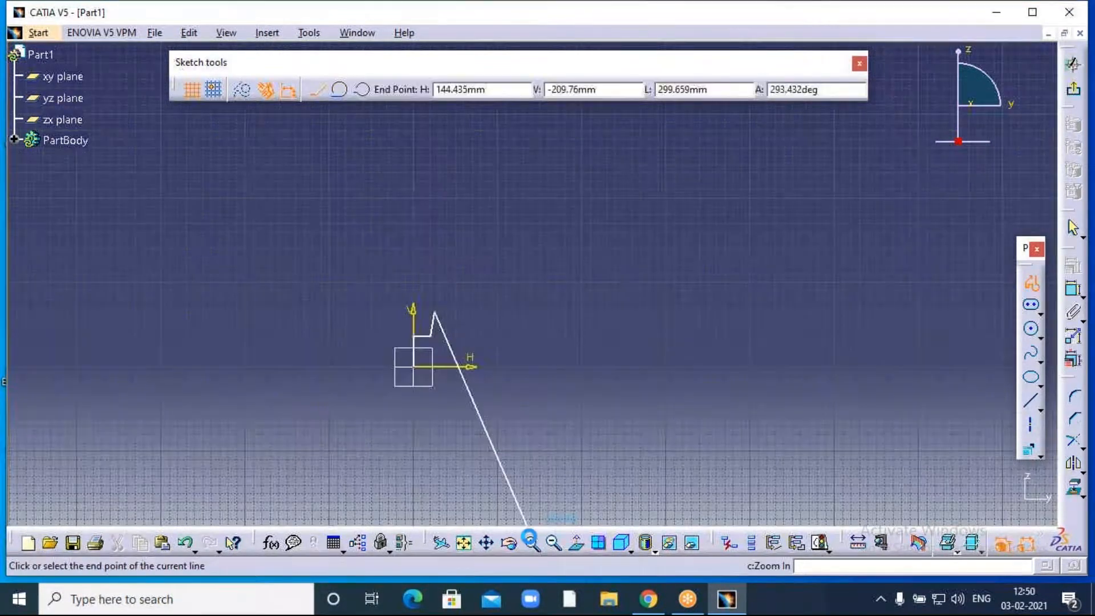
click(419, 292)
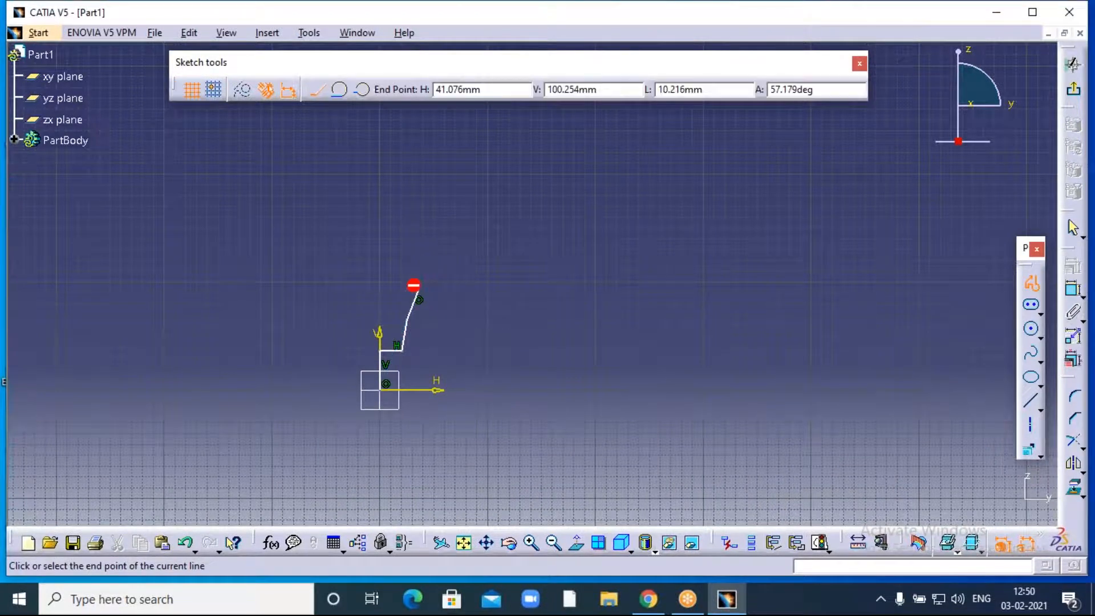
- Continue the profile with a broad curving arc and a final line ending right on the H axis
click(464, 250)
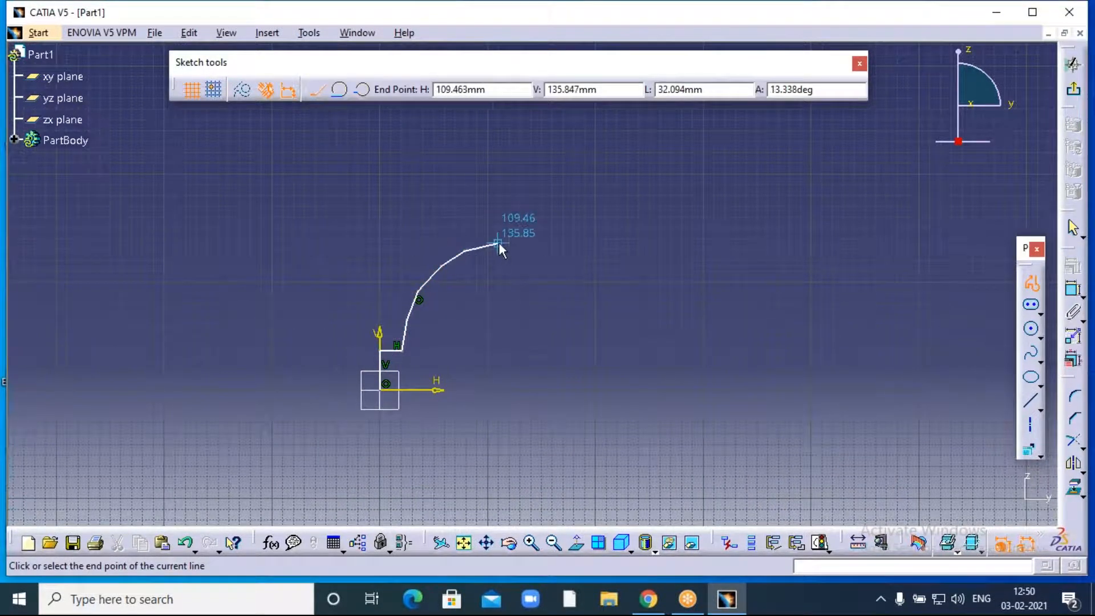
click(533, 244)
click(569, 250)
click(618, 274)
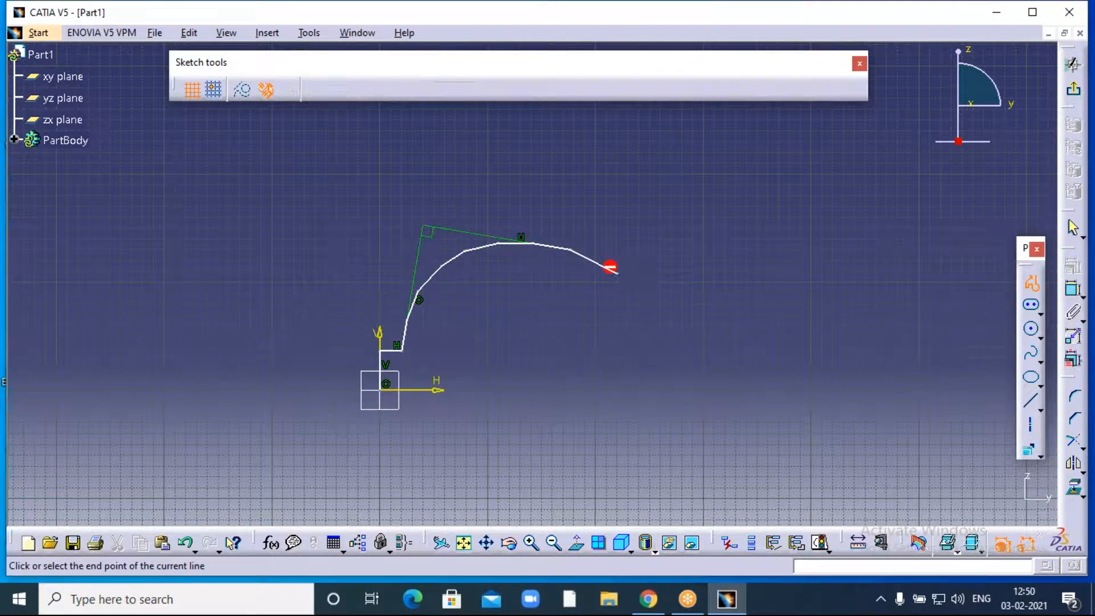
click(659, 313)
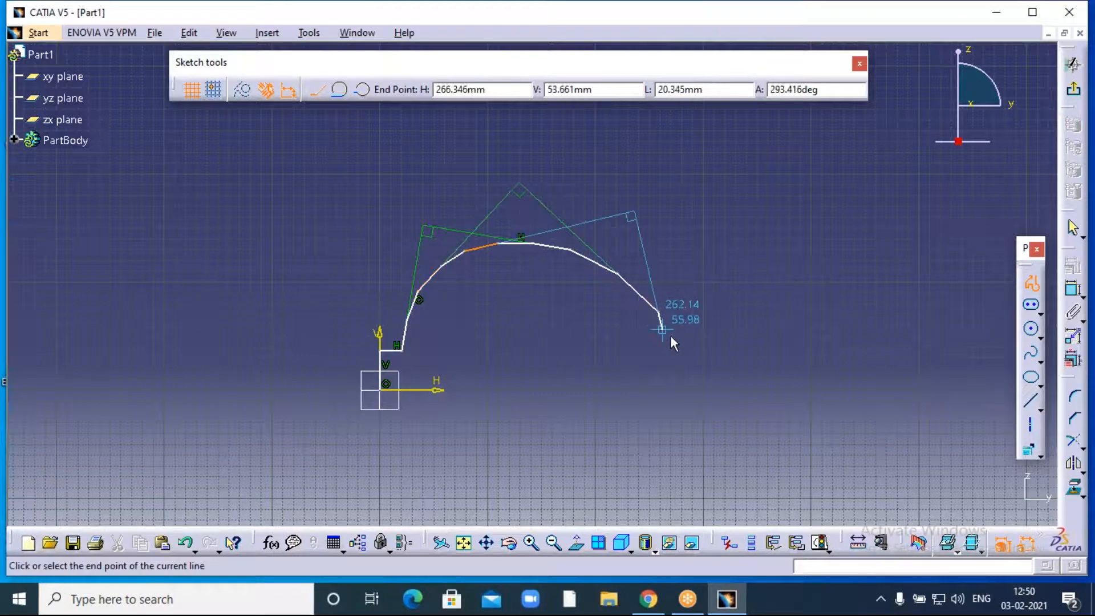
click(684, 343)
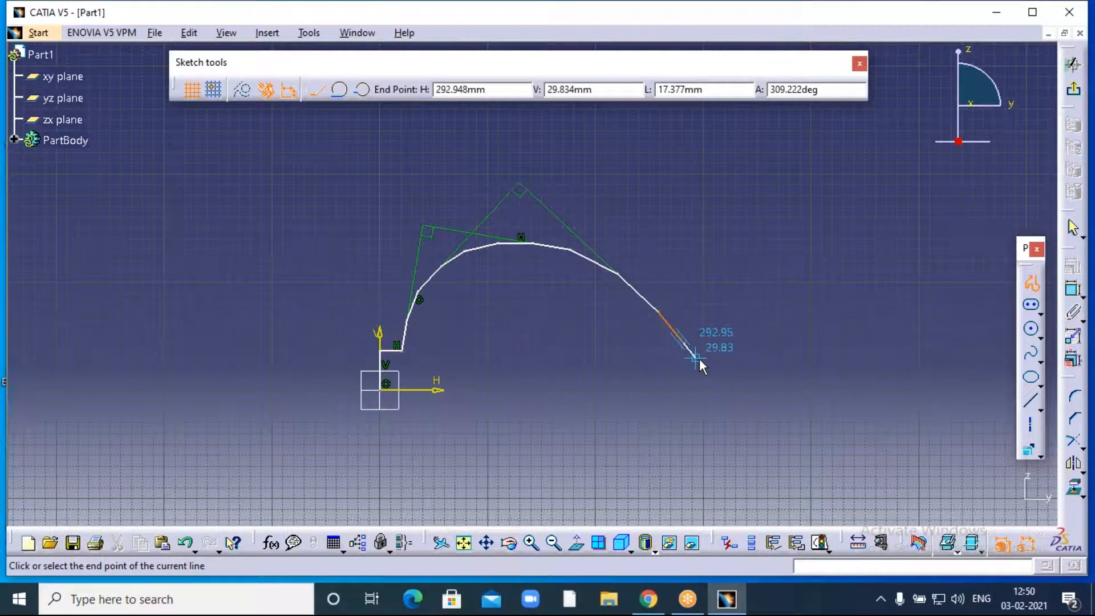
click(696, 361)
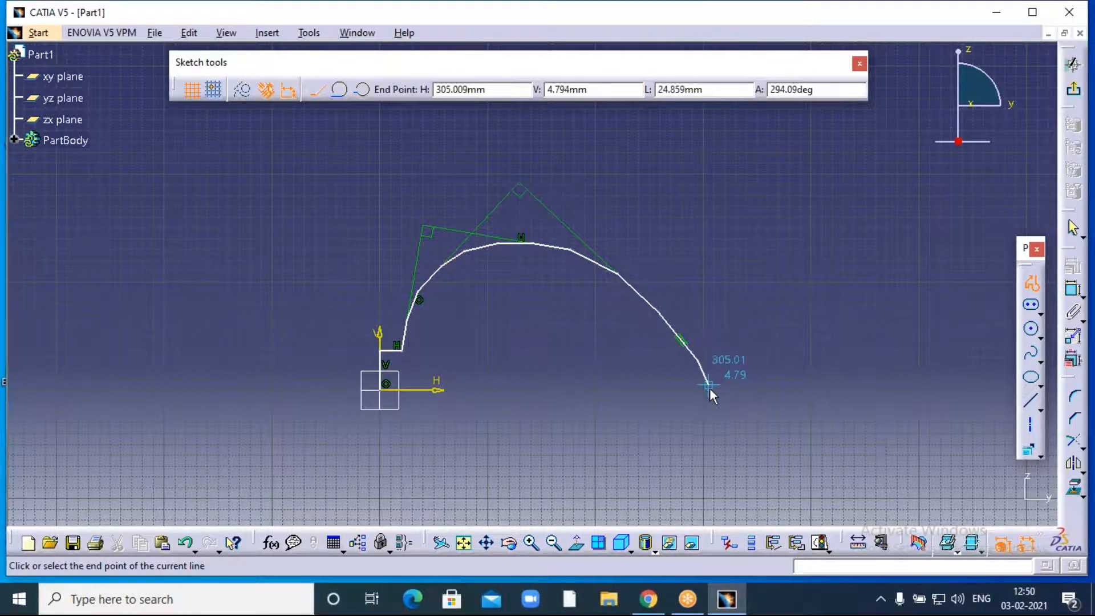
click(711, 378)
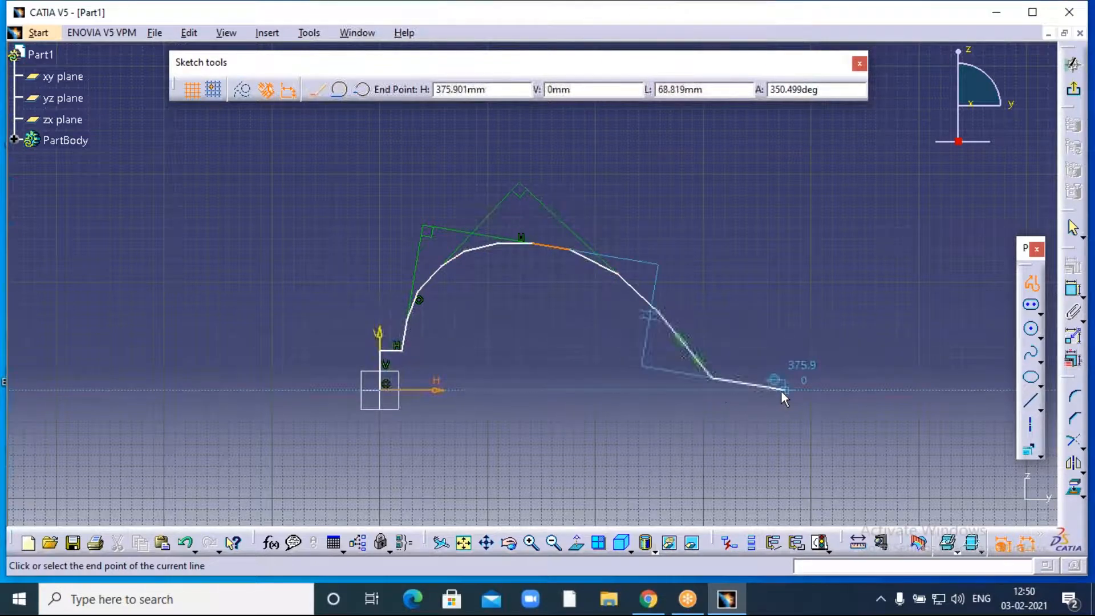
click(787, 393)
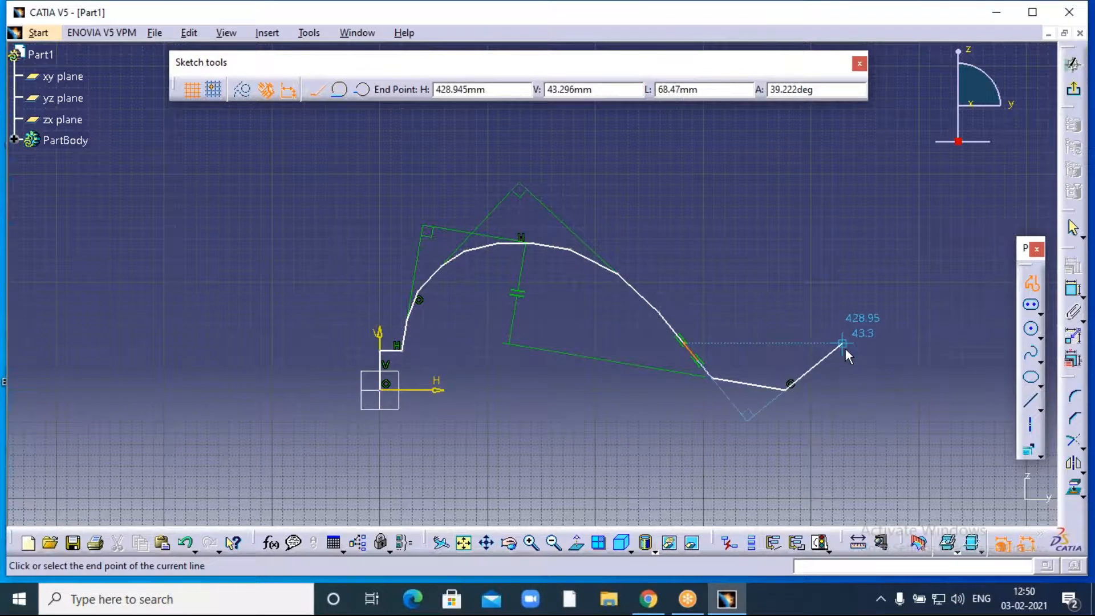
key(Escape)
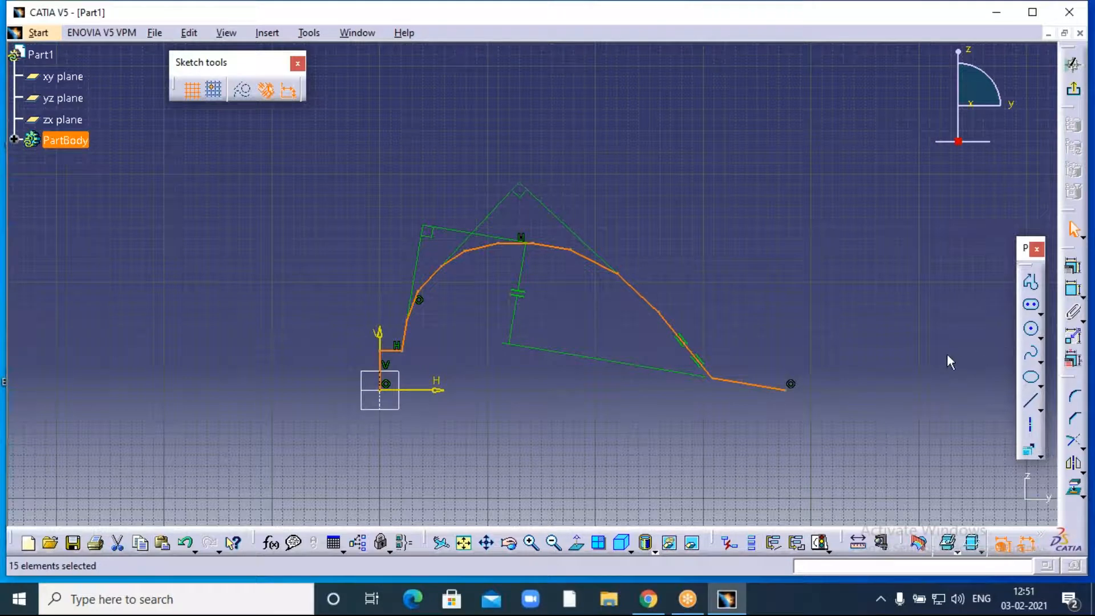
- Draw an axis from the sketch origin to the profile's right end point
click(1032, 428)
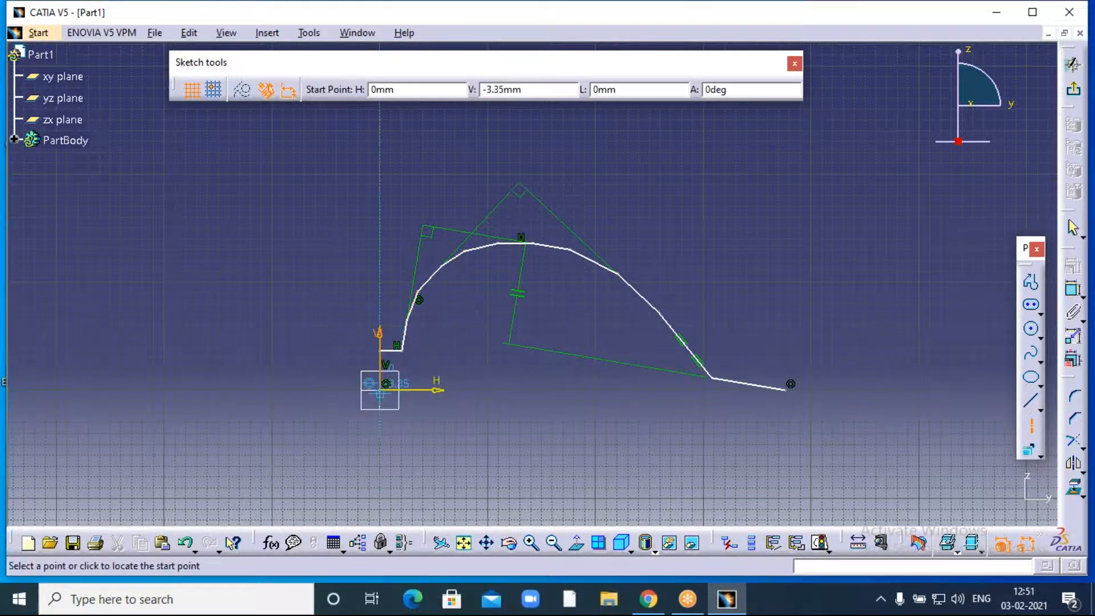
click(382, 397)
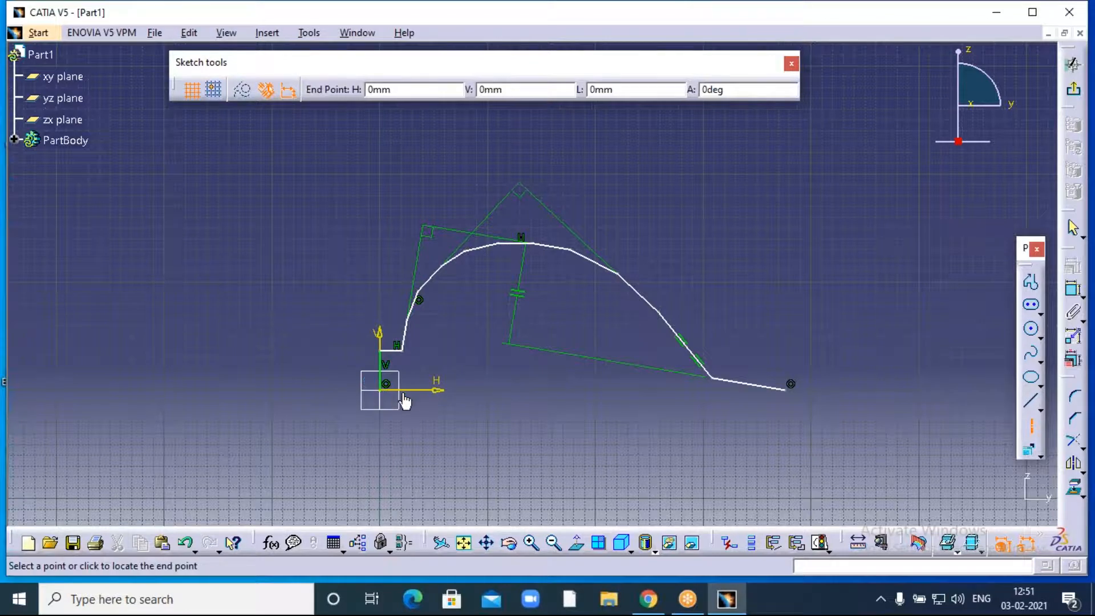
click(788, 393)
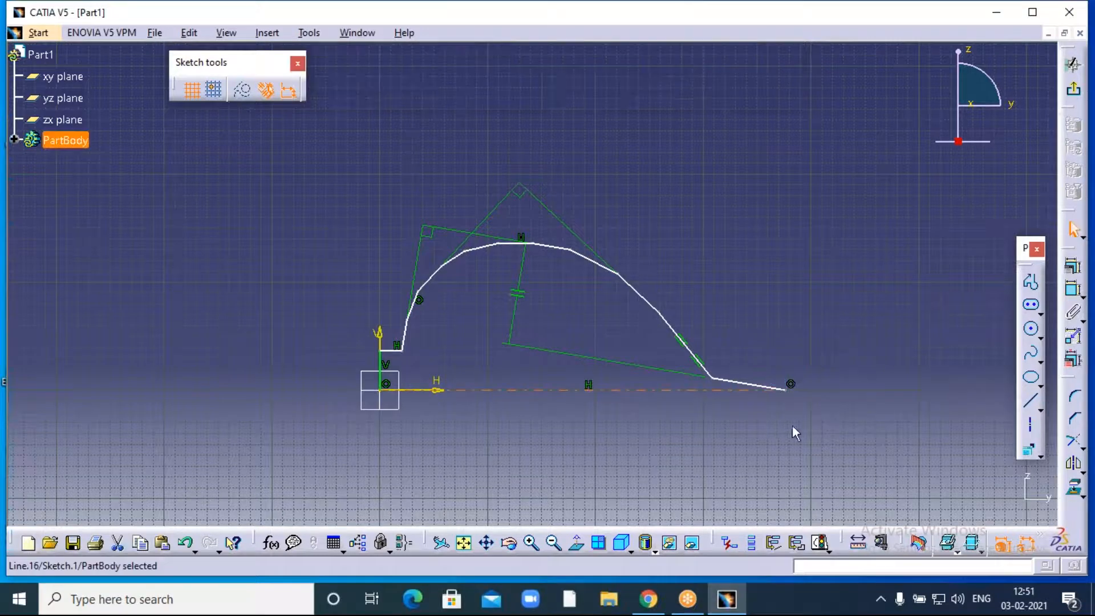
click(749, 425)
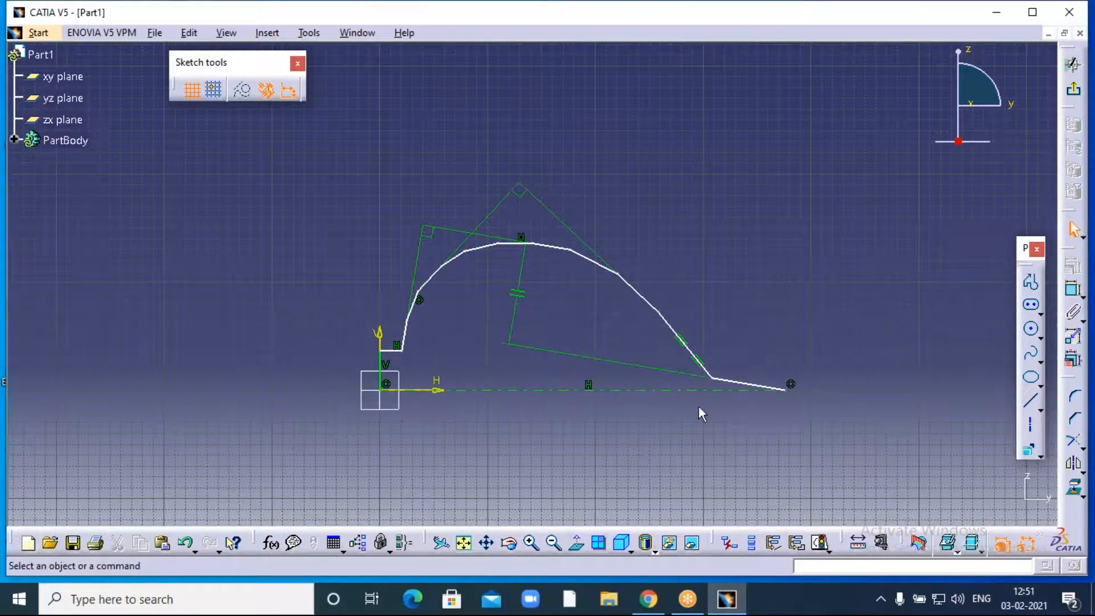
middle_drag(640, 388, 536, 355)
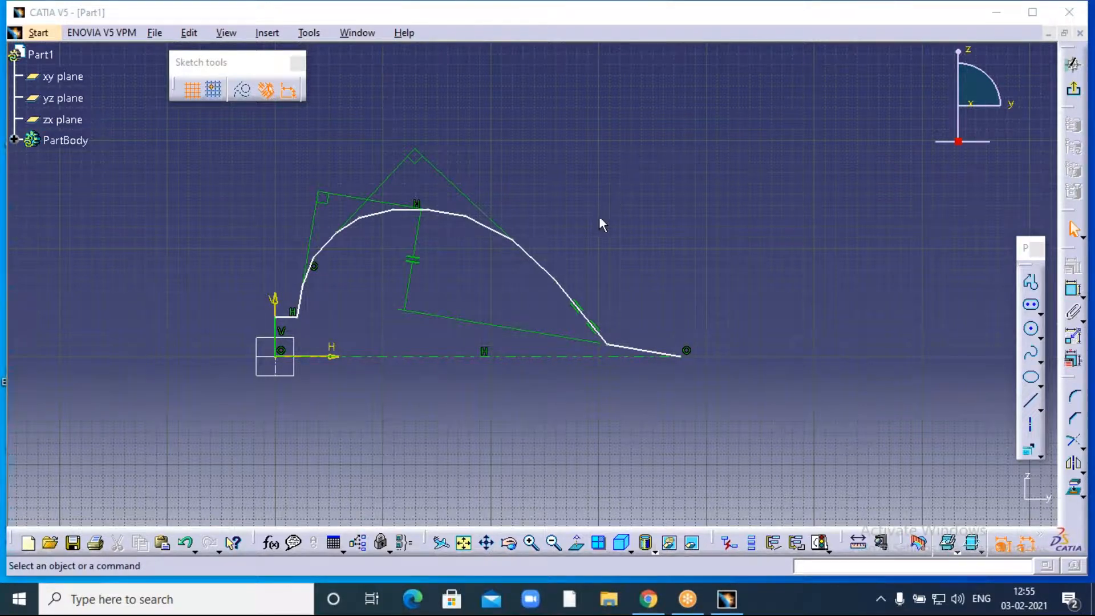
- Exit the sketch and revolve Sketch.1 a full 360° about the sketch axis
click(1072, 90)
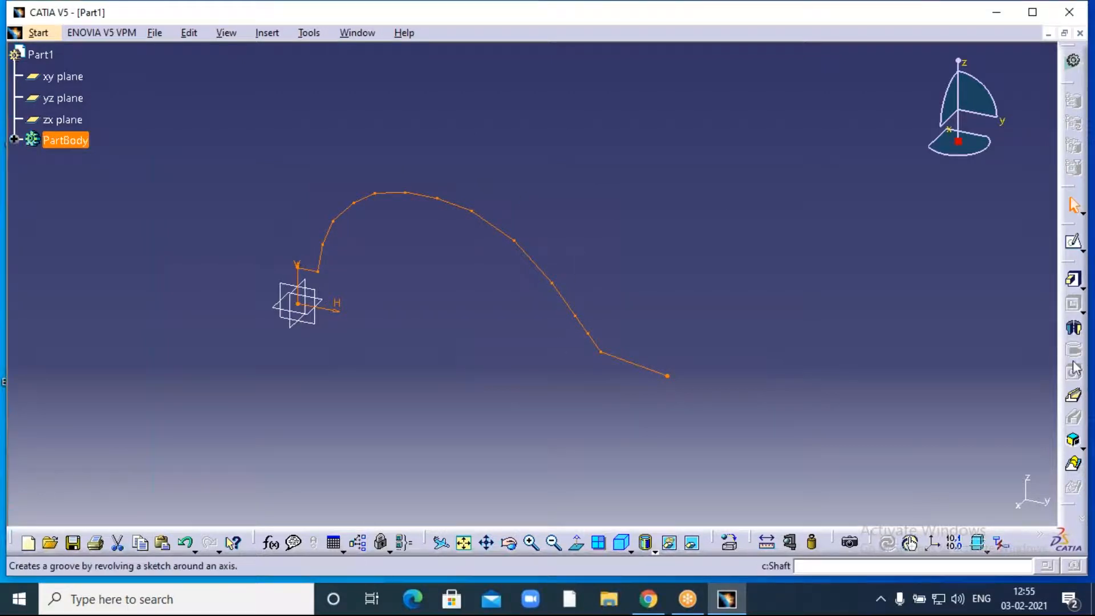
click(1074, 329)
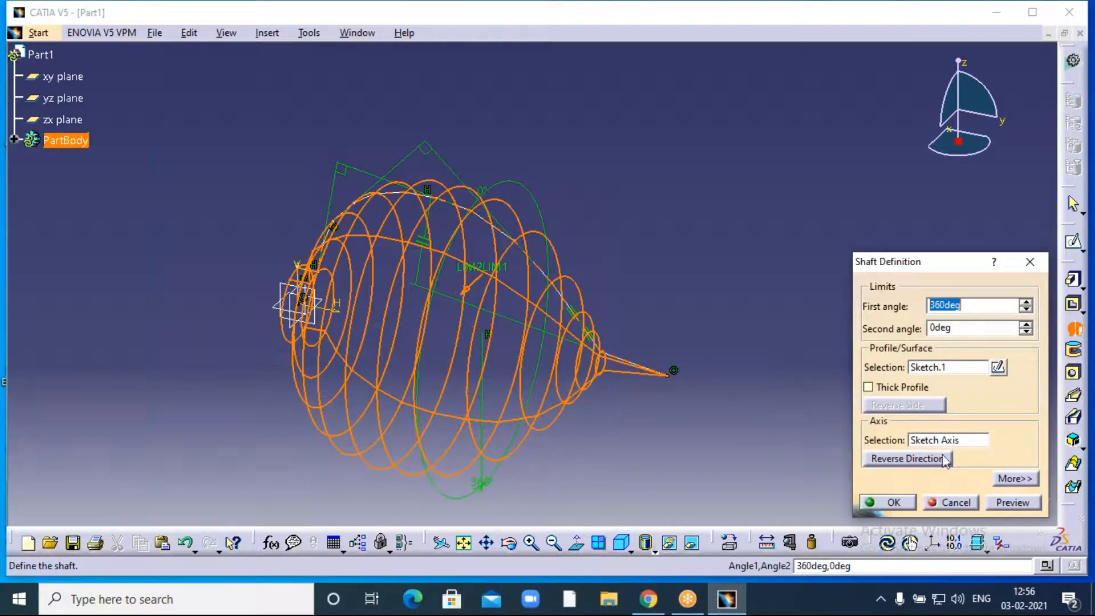
click(894, 502)
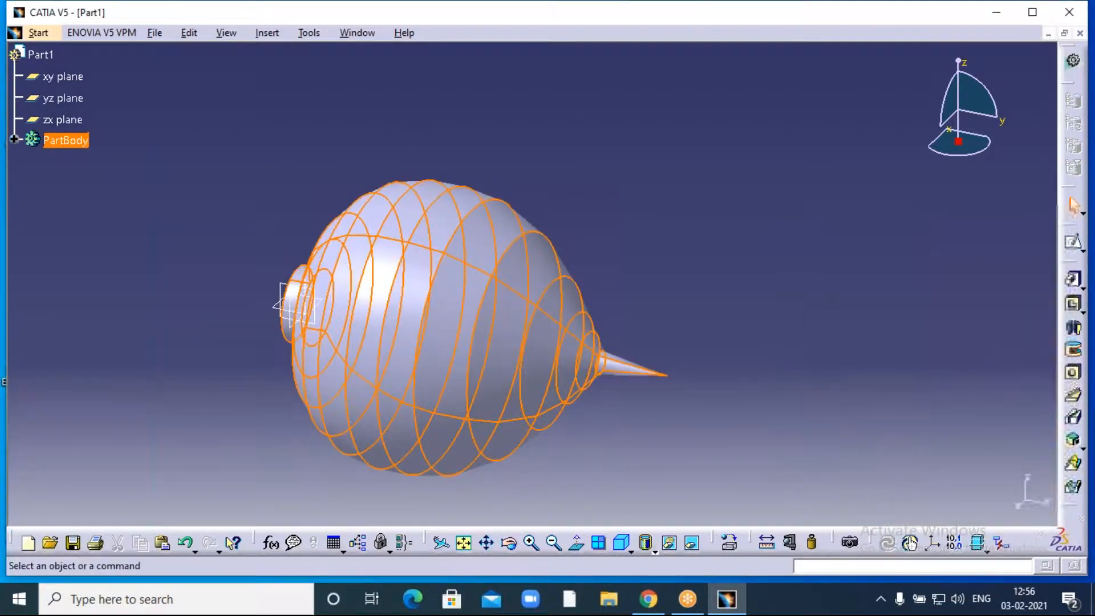
- Zoom out and orbit the spinning-top shaft to inspect its bulb, stem and tip
click(553, 542)
click(516, 545)
drag(333, 359, 317, 278)
drag(484, 214, 404, 274)
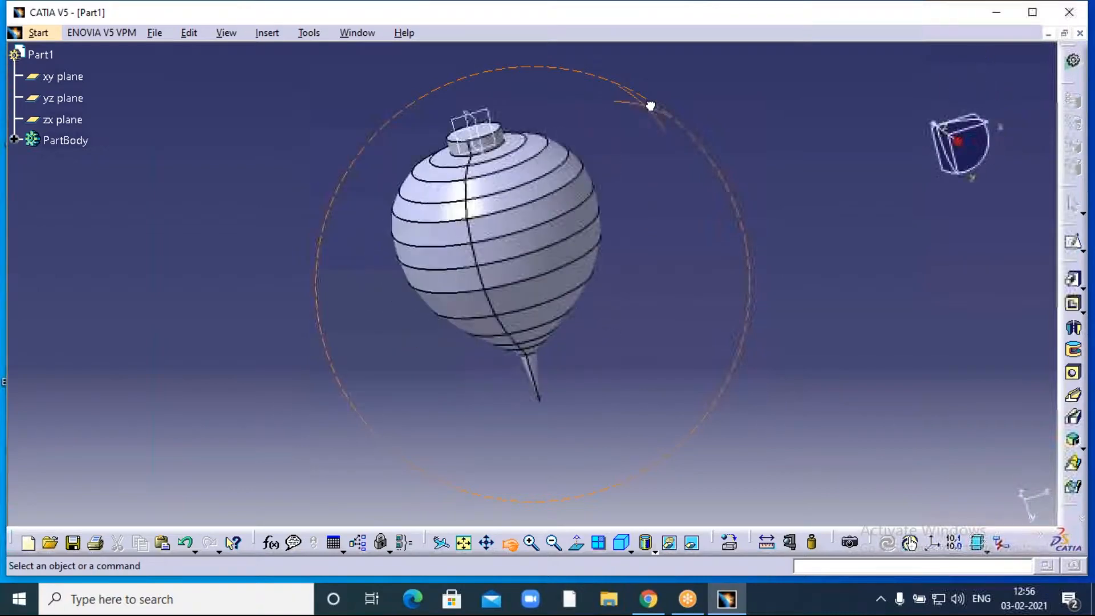
middle_drag(682, 125, 657, 221)
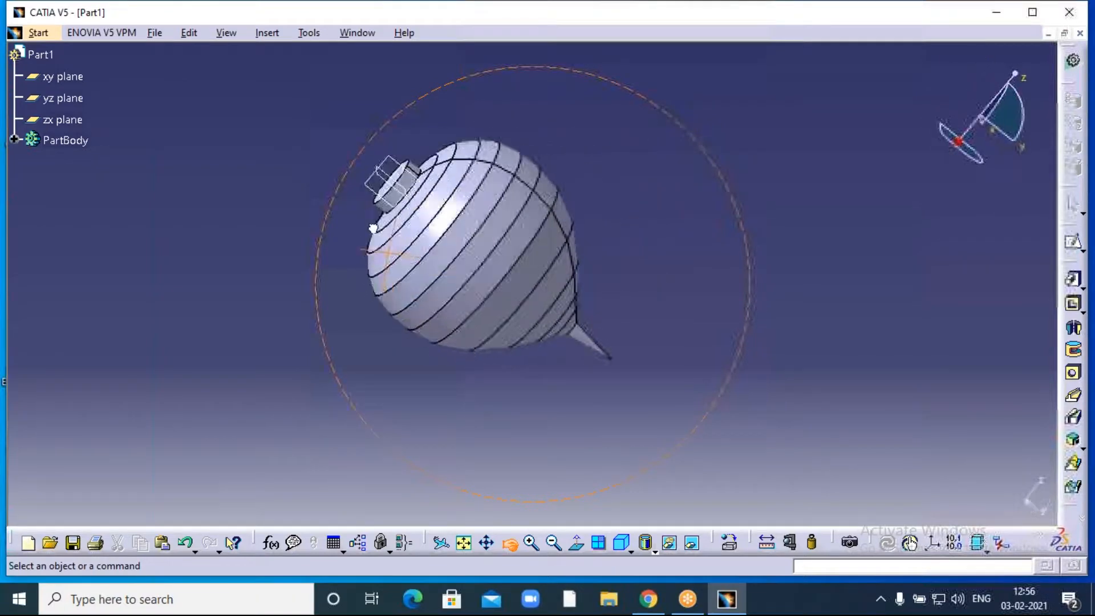
middle_drag(383, 277, 617, 202)
middle_drag(524, 165, 490, 179)
right_click(74, 142)
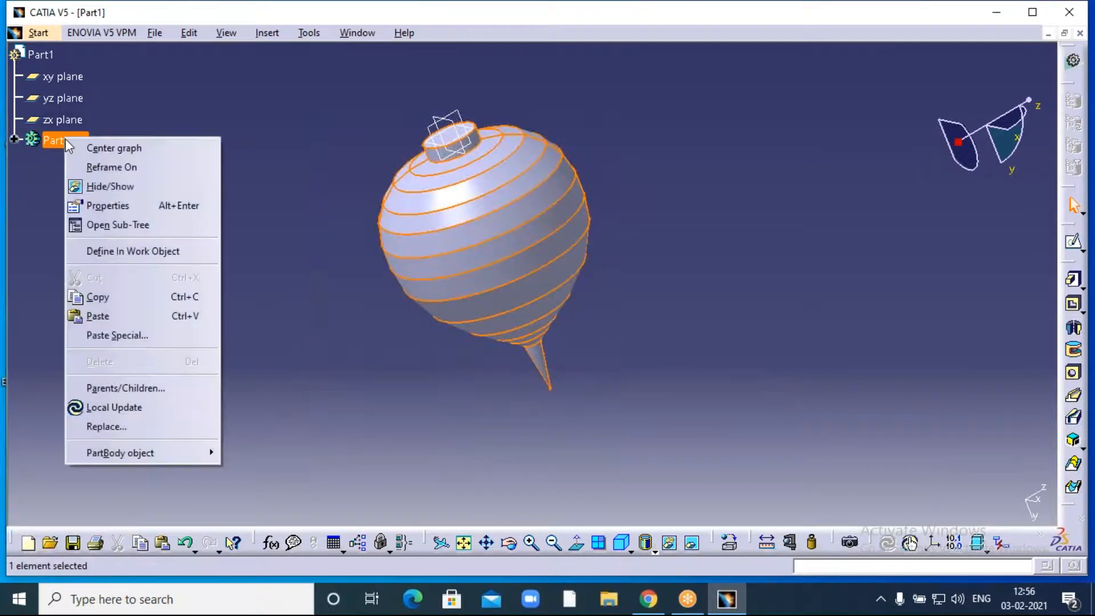
click(102, 203)
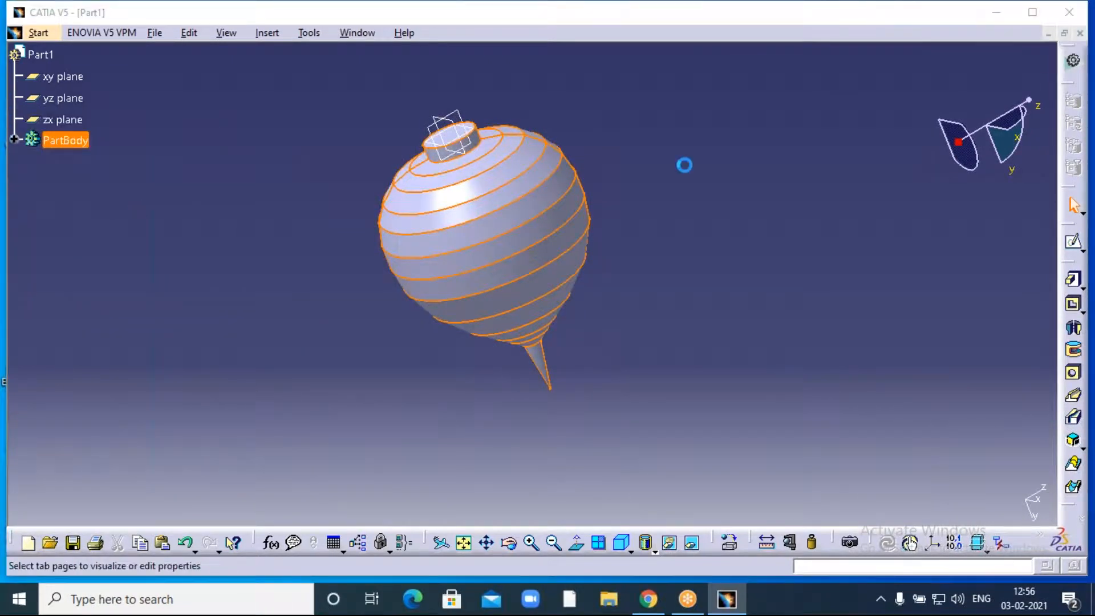
click(790, 146)
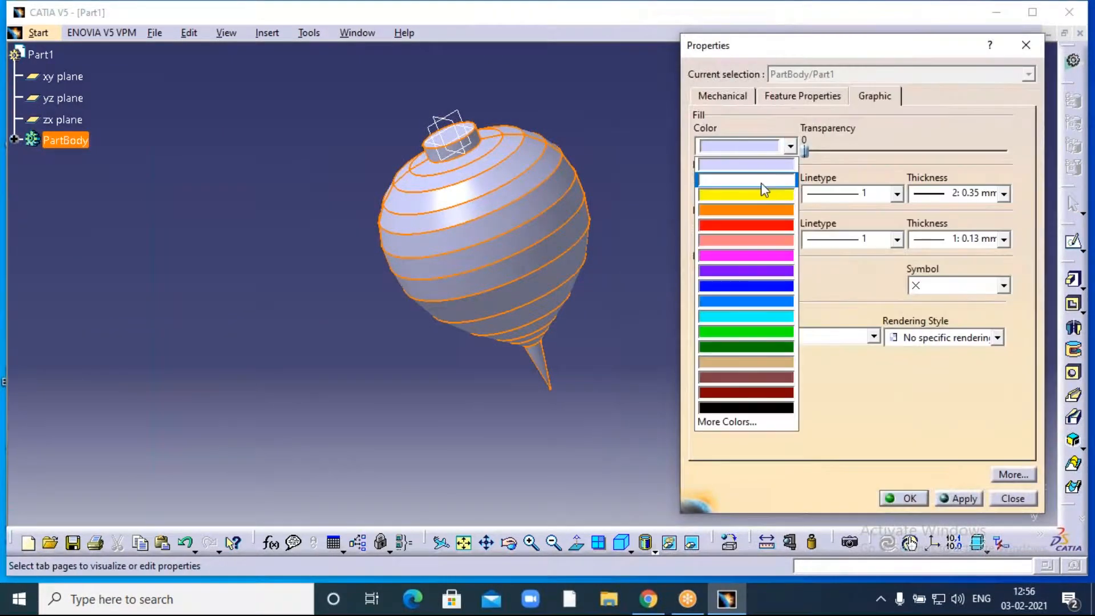
click(737, 228)
click(909, 499)
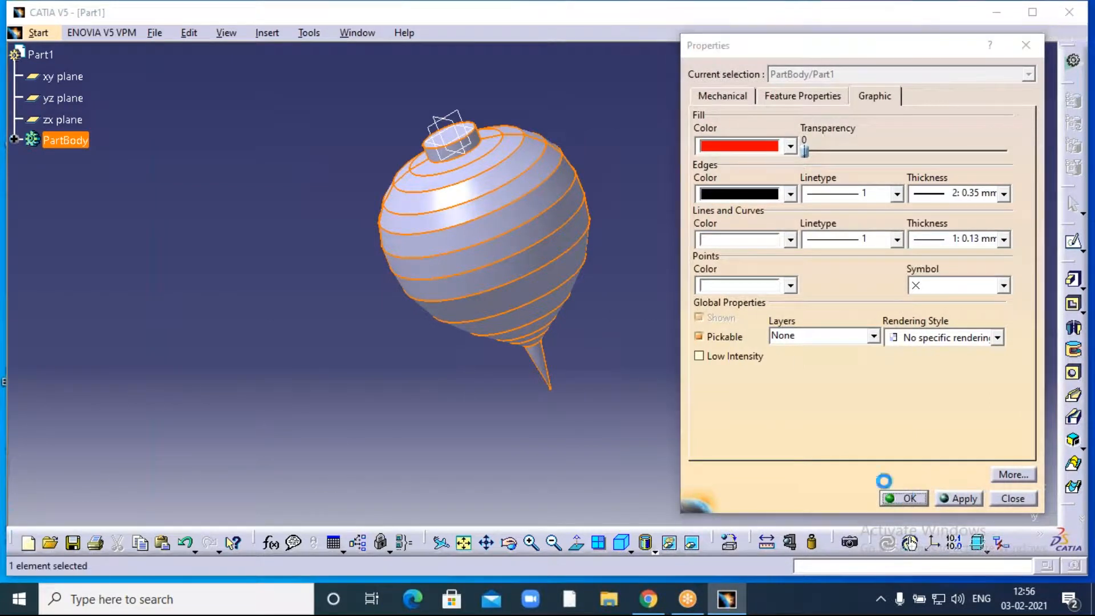
middle_drag(673, 254, 534, 265)
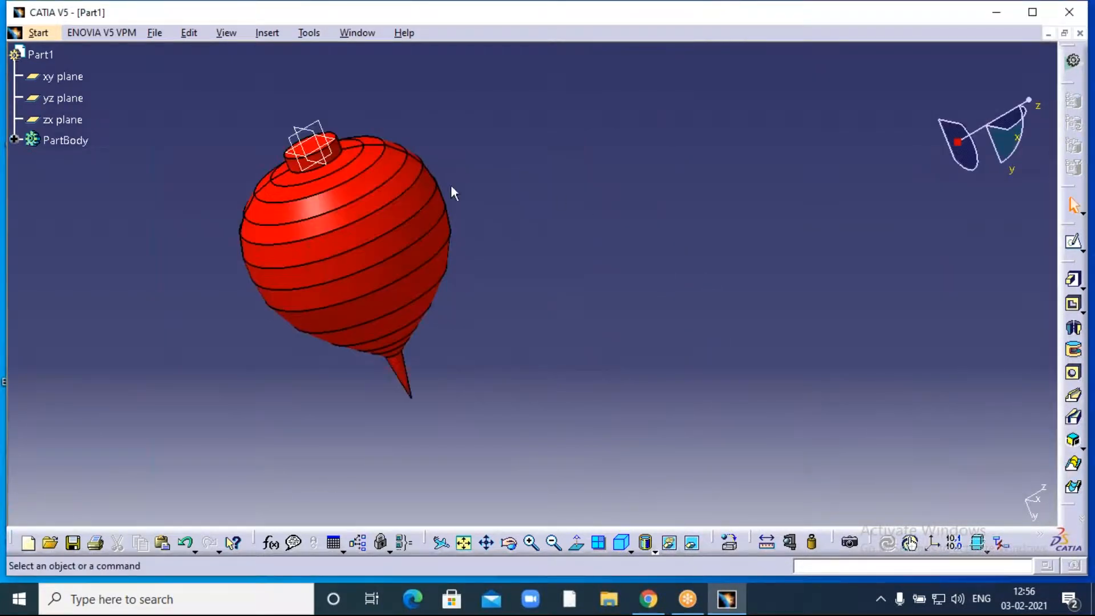
middle_drag(191, 211, 330, 200)
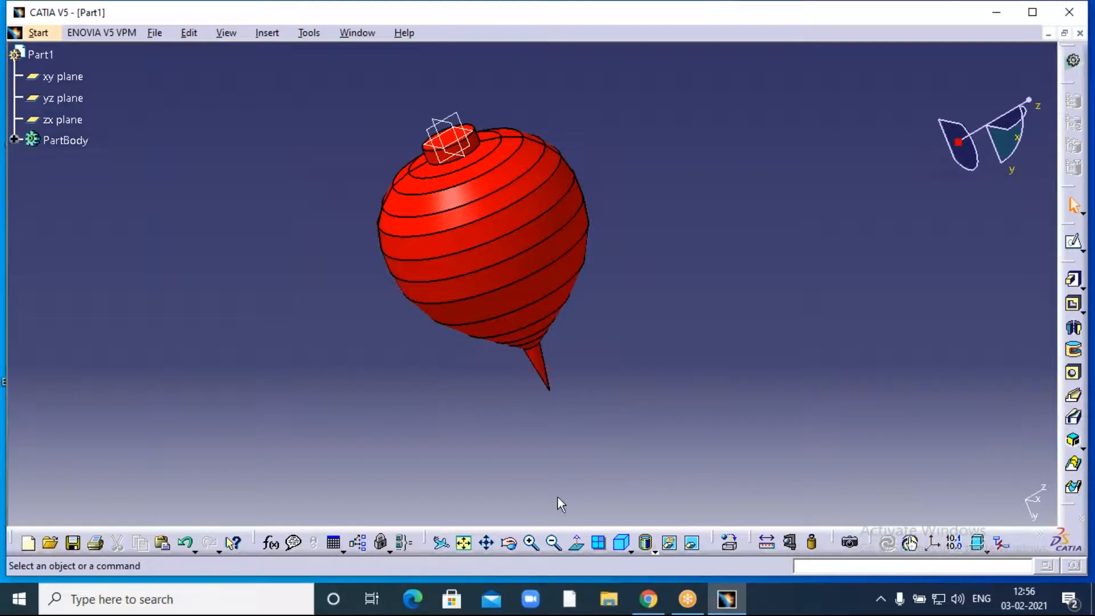
middle_drag(462, 440, 696, 366)
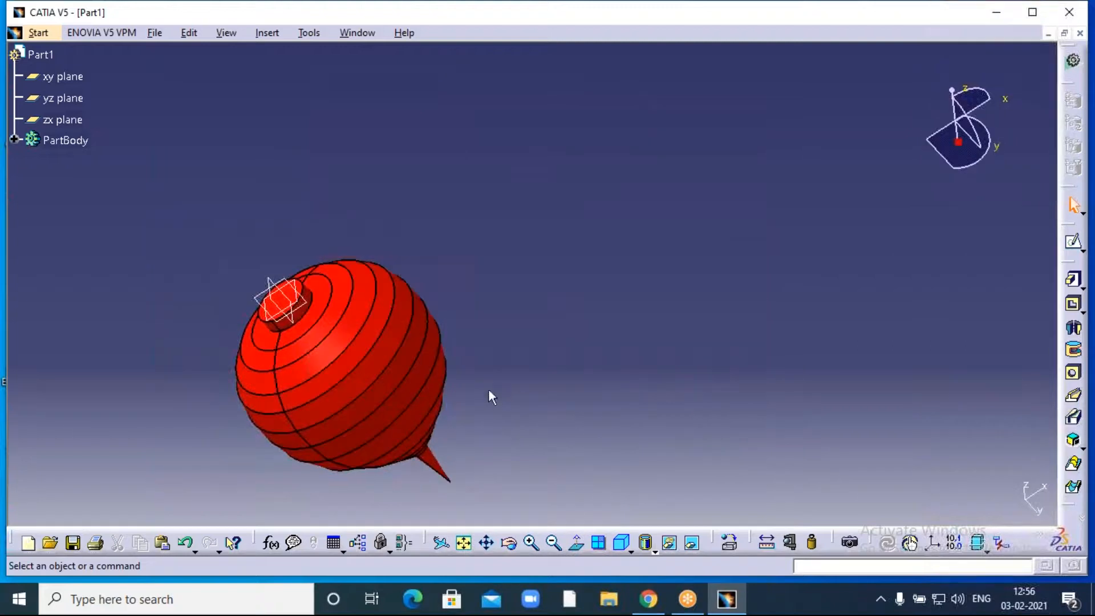
middle_drag(502, 377, 675, 281)
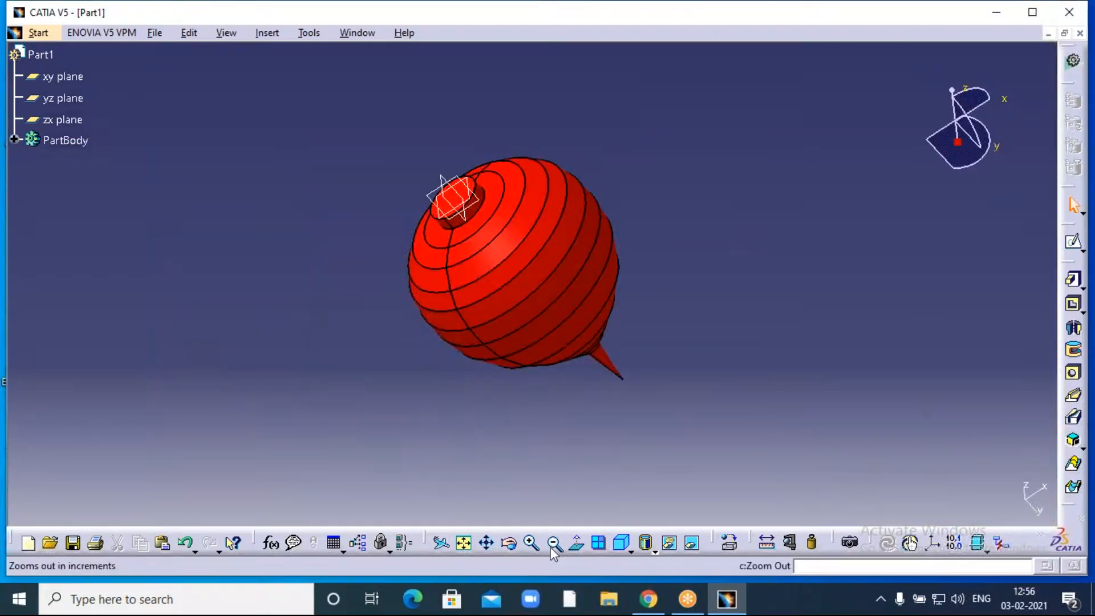
click(515, 544)
drag(484, 430, 399, 347)
- Close Part1 without saving its changes
click(748, 2)
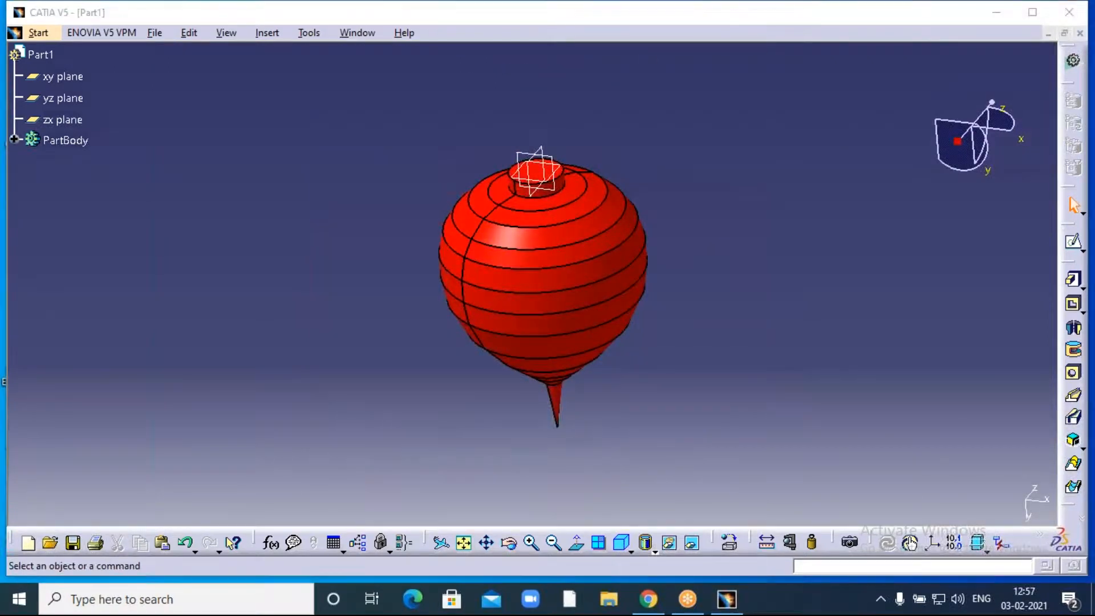
click(1080, 33)
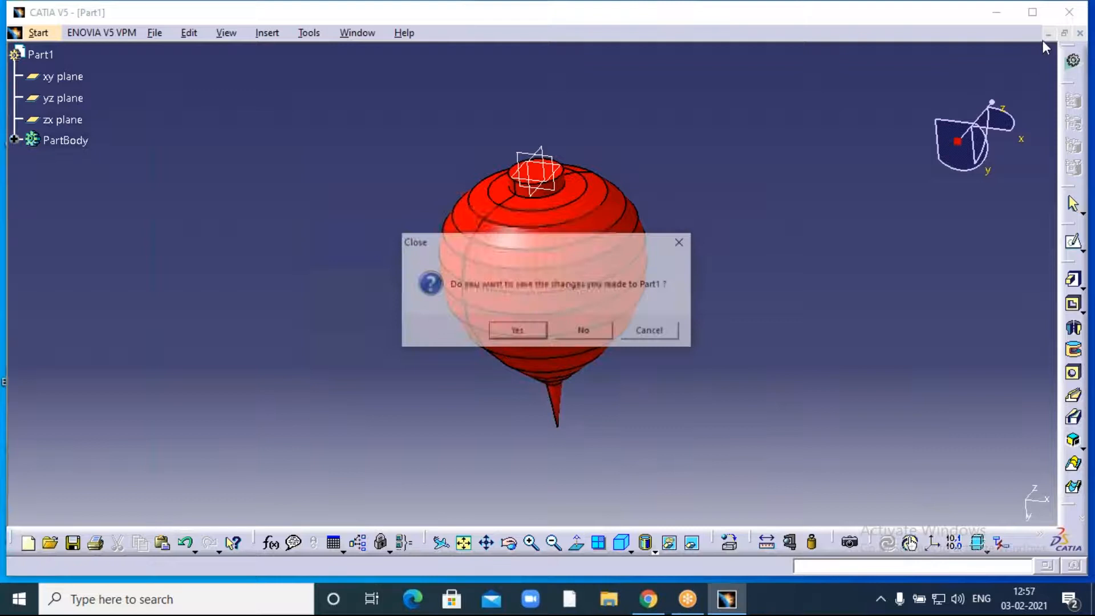
click(585, 332)
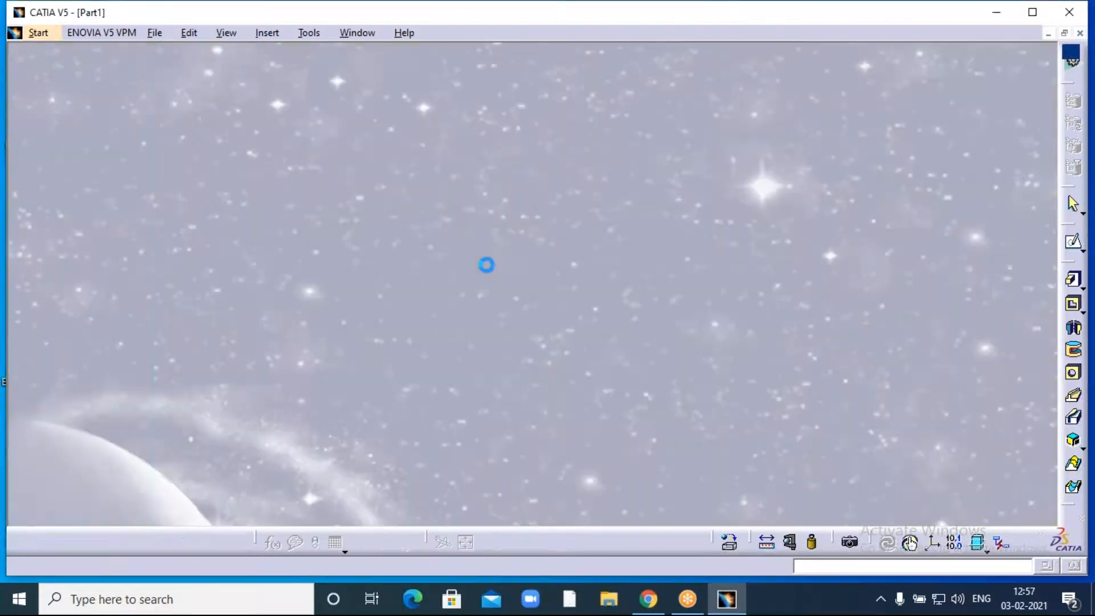
- Create a new empty part from Start > Mechanical Design > Part Design
click(18, 34)
mouse_move(69, 71)
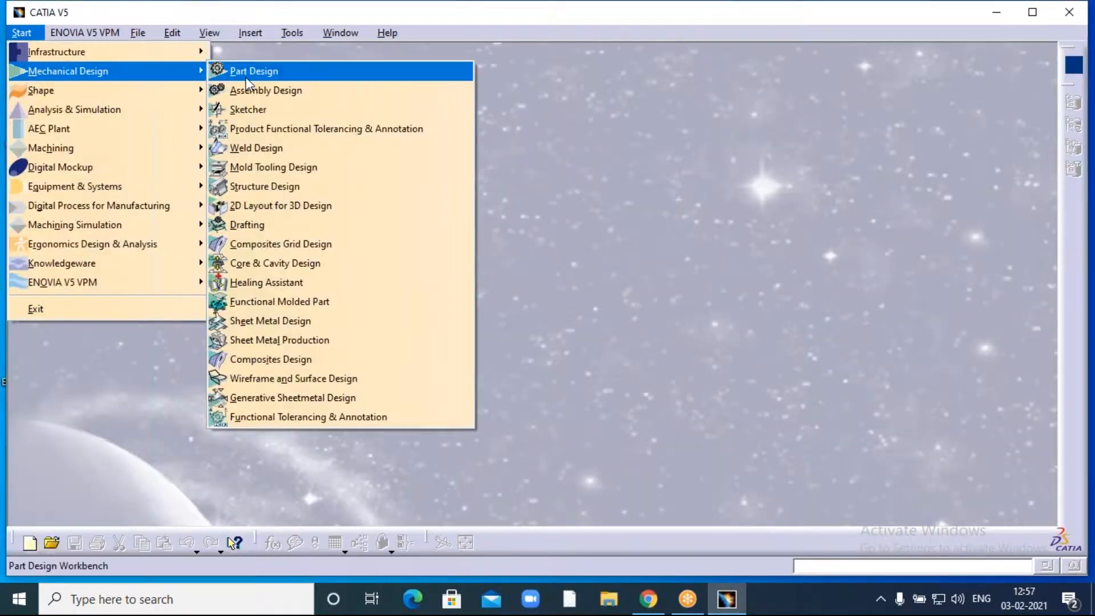
click(257, 70)
click(957, 501)
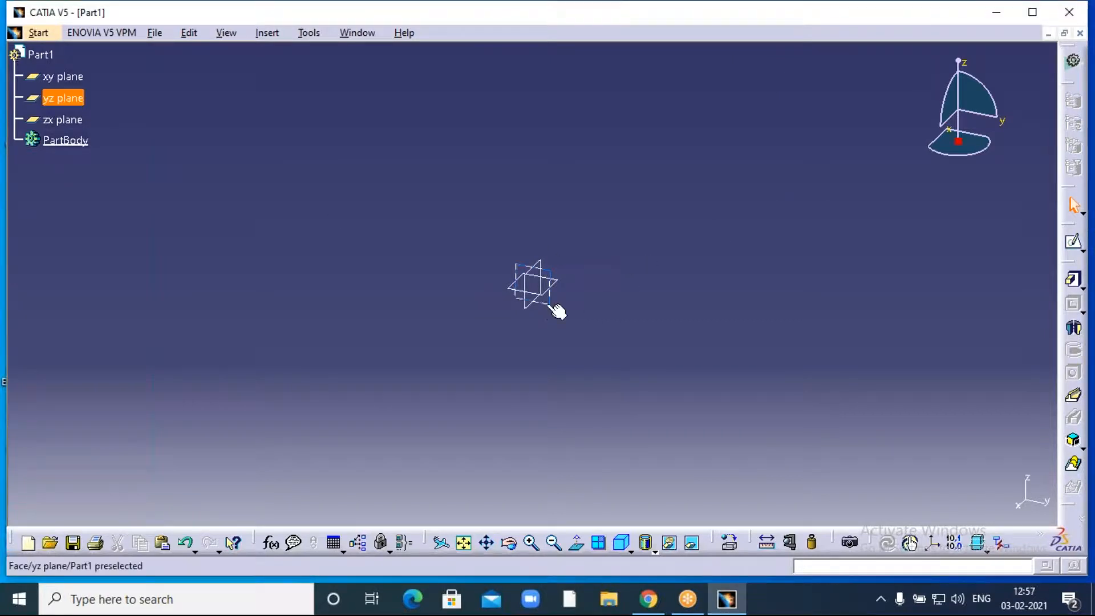
- Start a new sketch on the yz plane
click(516, 282)
click(1074, 242)
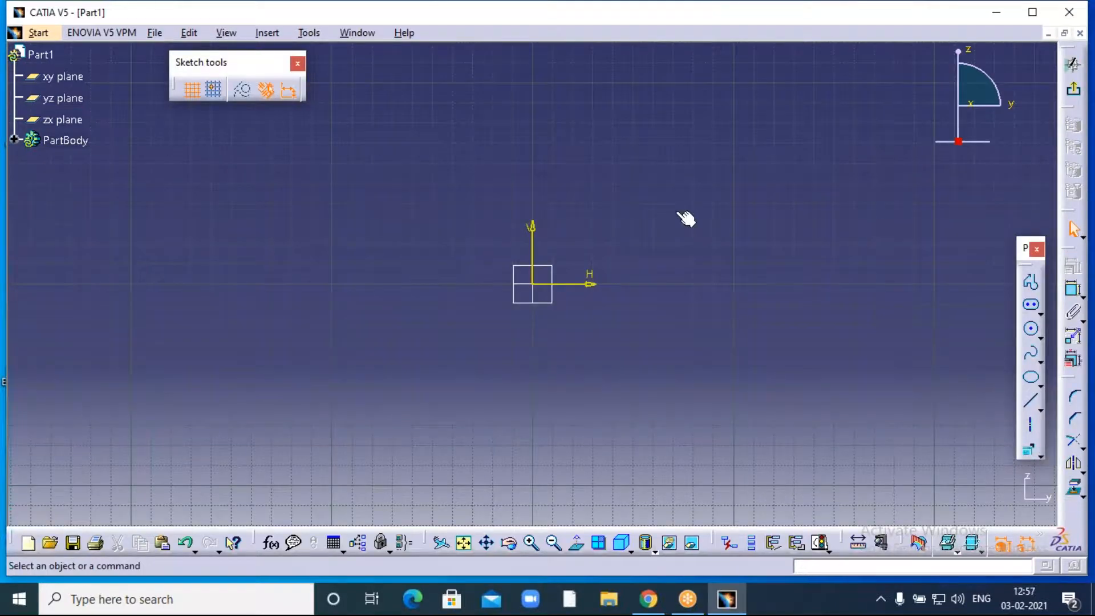
mouse_move(688, 221)
middle_down()
mouse_move(423, 262)
mouse_move(359, 285)
middle_up()
- Draw the first half of the stepped profile from the origin: collar, low run, tallest step, recess
click(1030, 284)
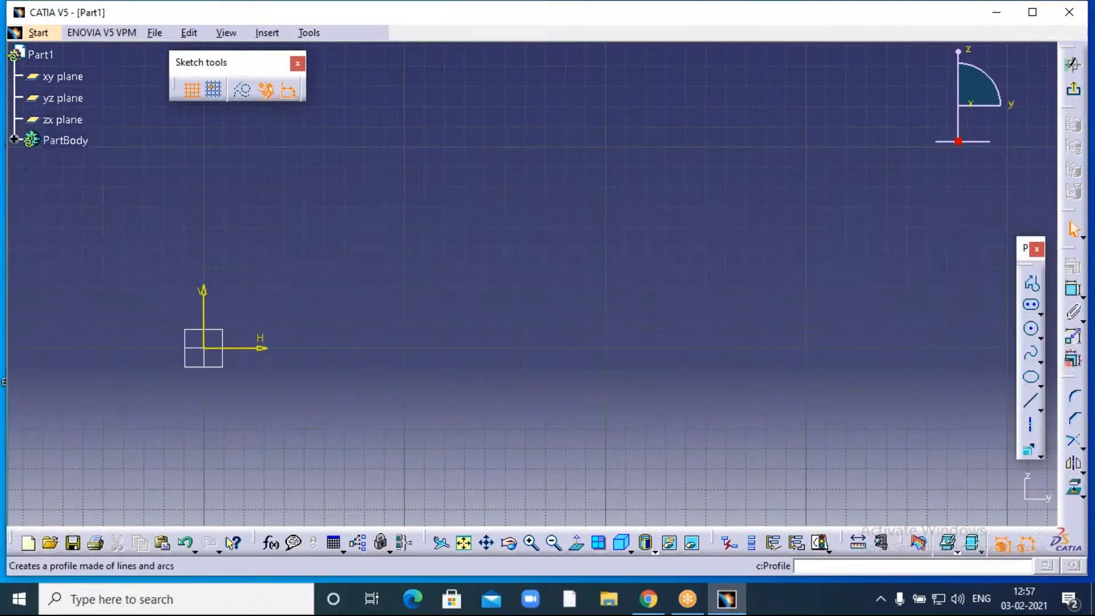
click(204, 348)
click(204, 242)
click(272, 241)
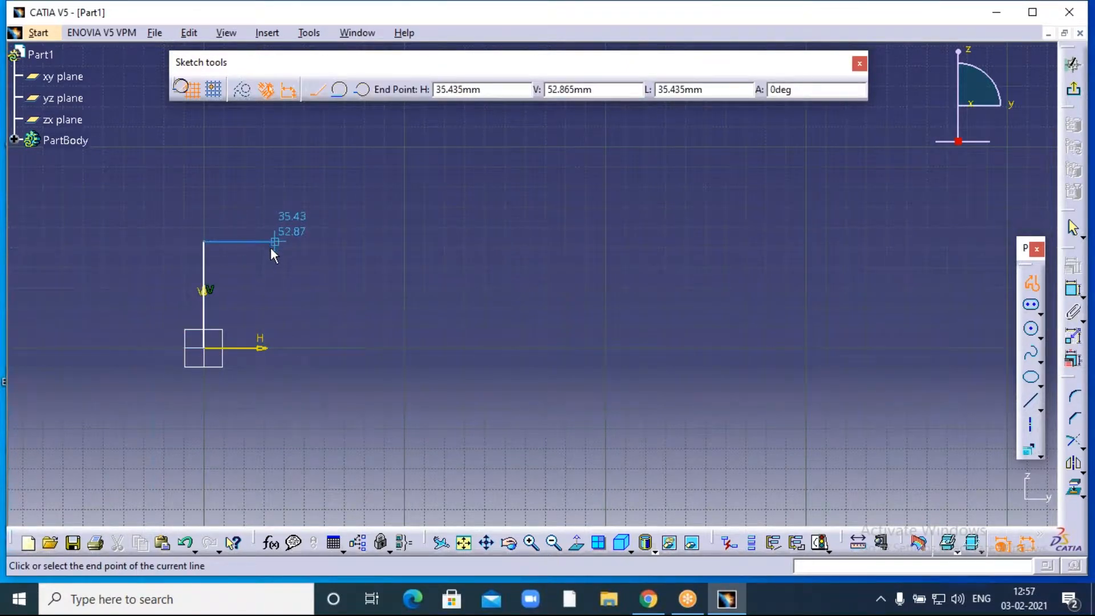
click(272, 292)
click(412, 292)
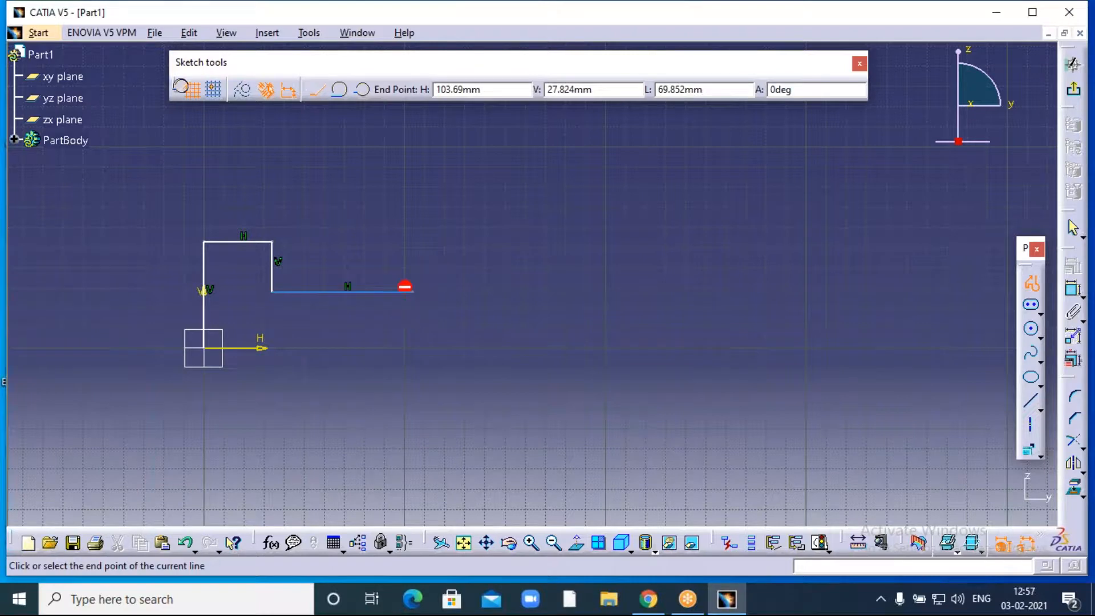
click(412, 171)
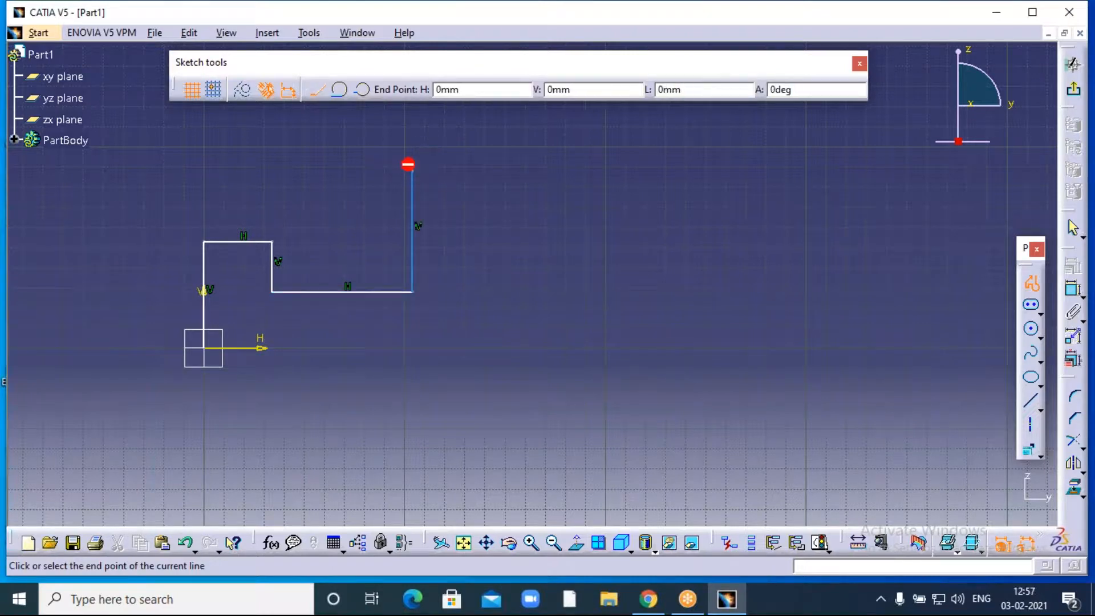
click(522, 171)
click(522, 200)
click(476, 201)
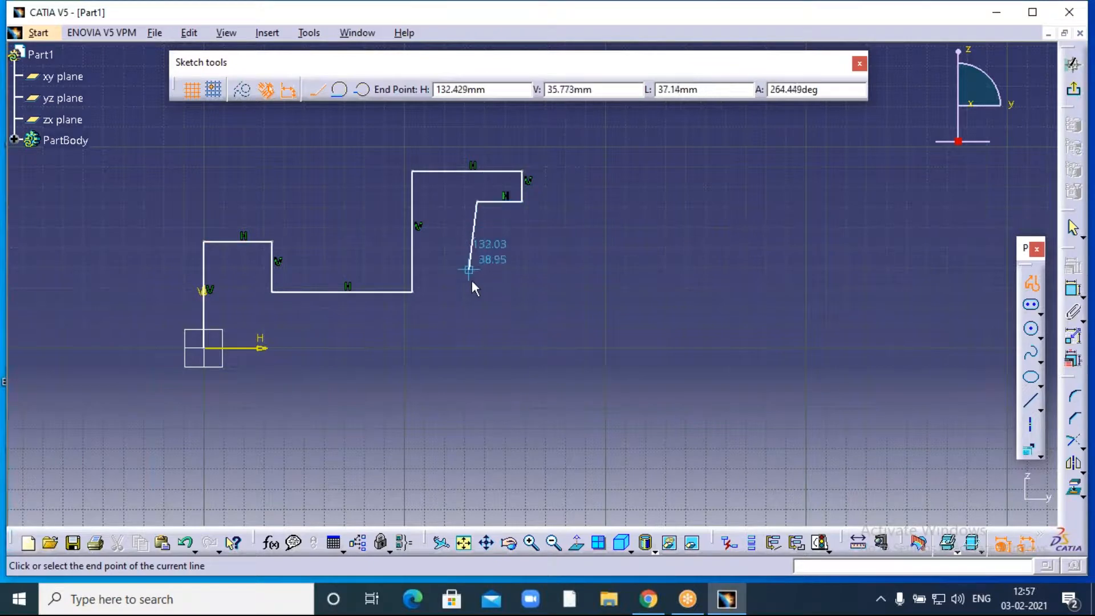
click(477, 292)
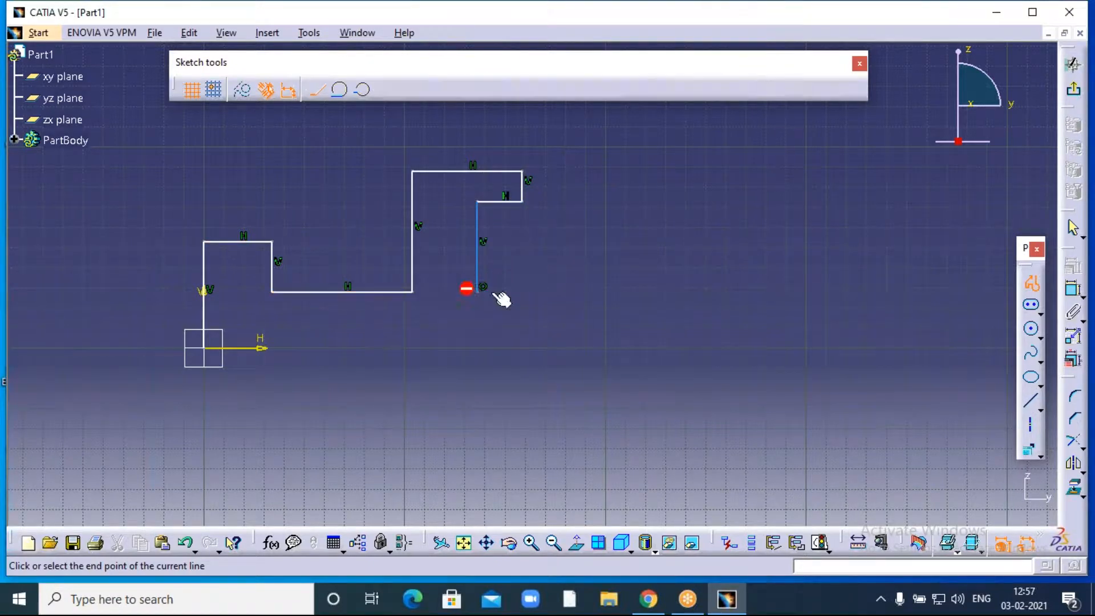
click(510, 292)
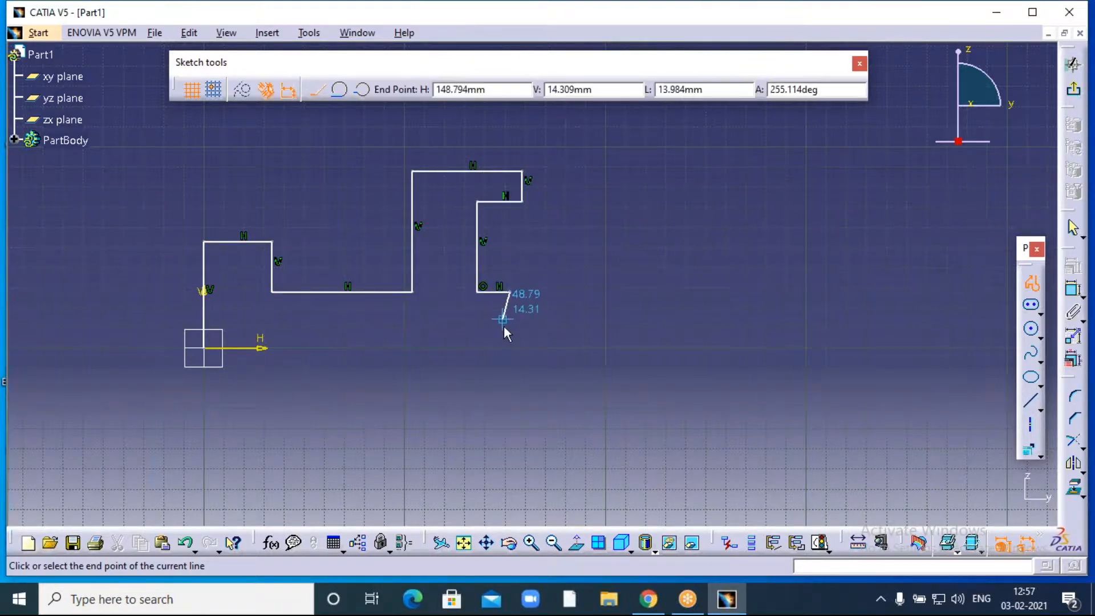
- Finish the profile with the long low run, further steps and a tapered tip, then end it
click(509, 317)
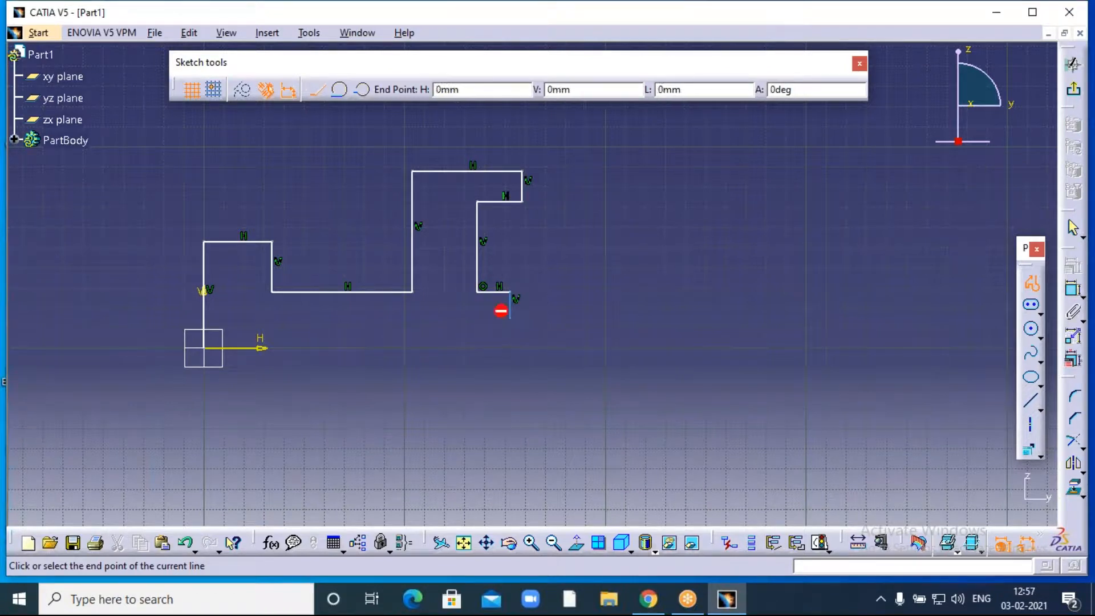
click(683, 317)
click(683, 261)
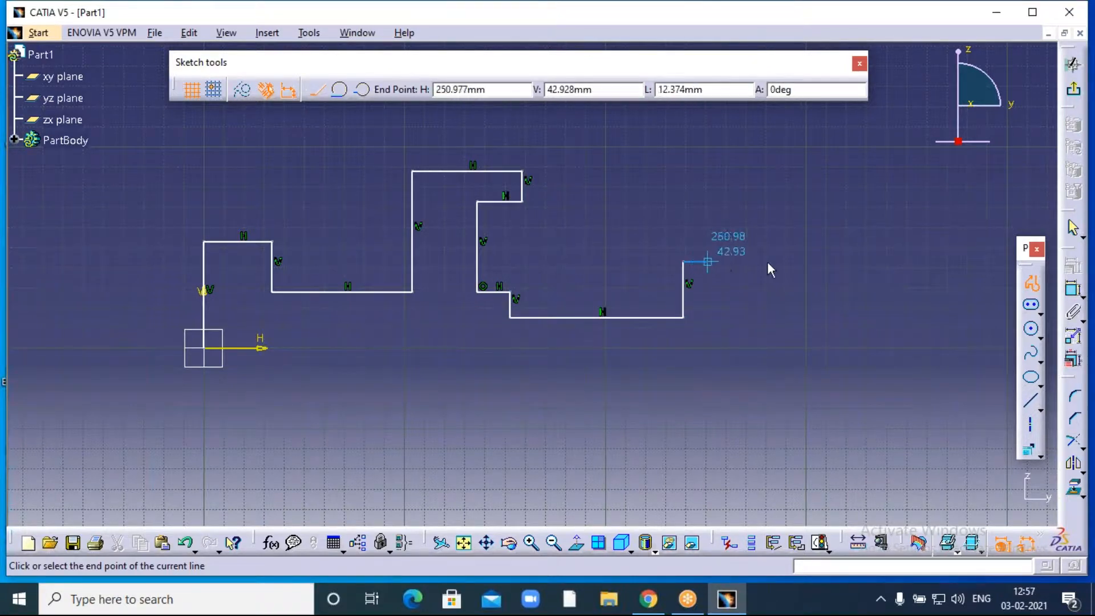
click(842, 262)
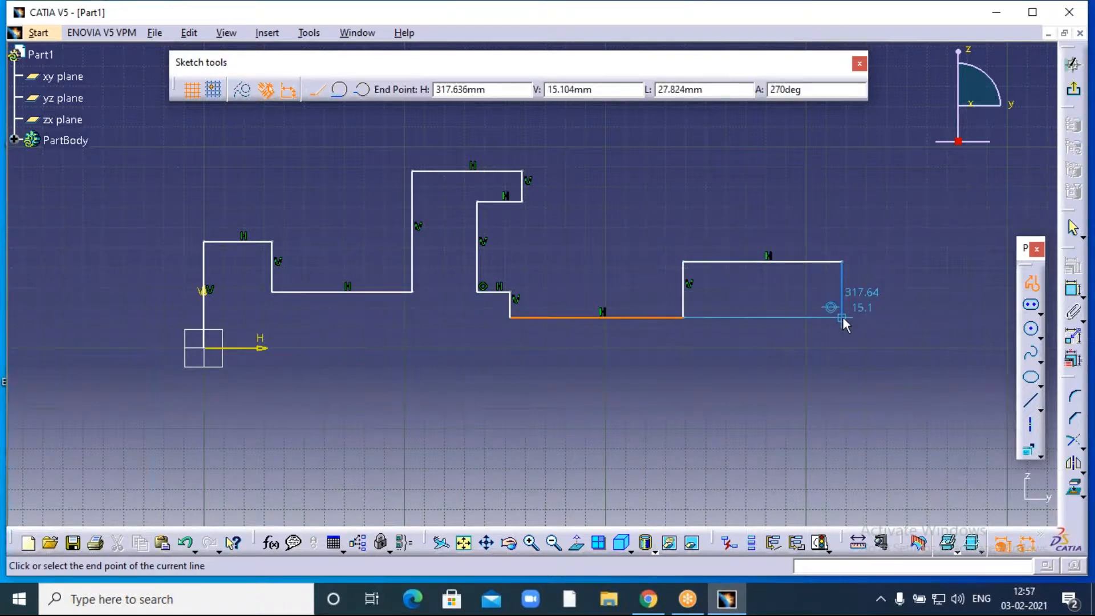
click(843, 301)
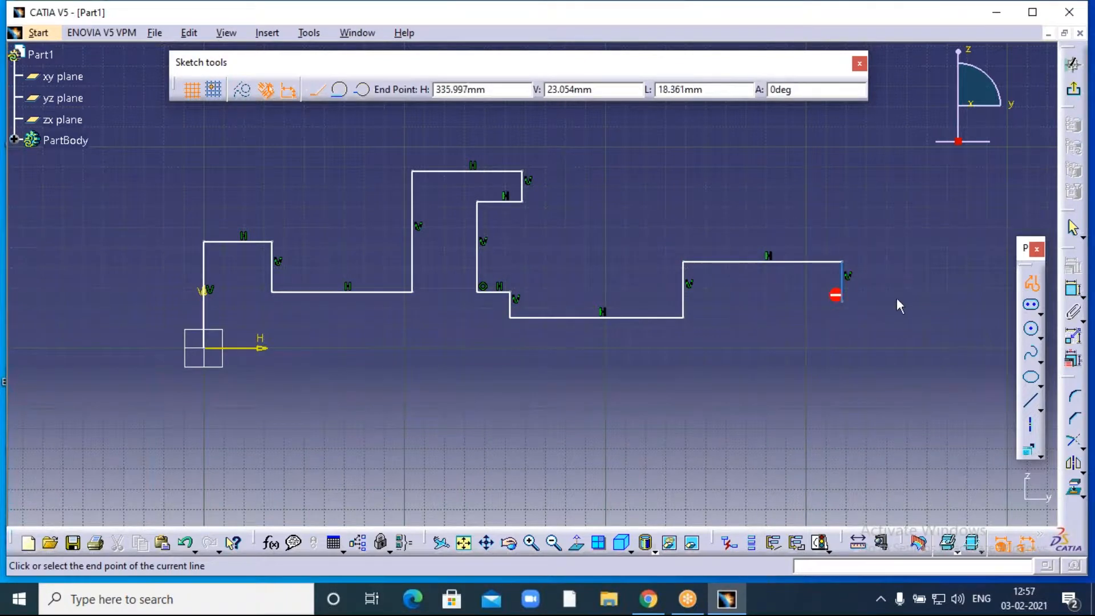
click(926, 302)
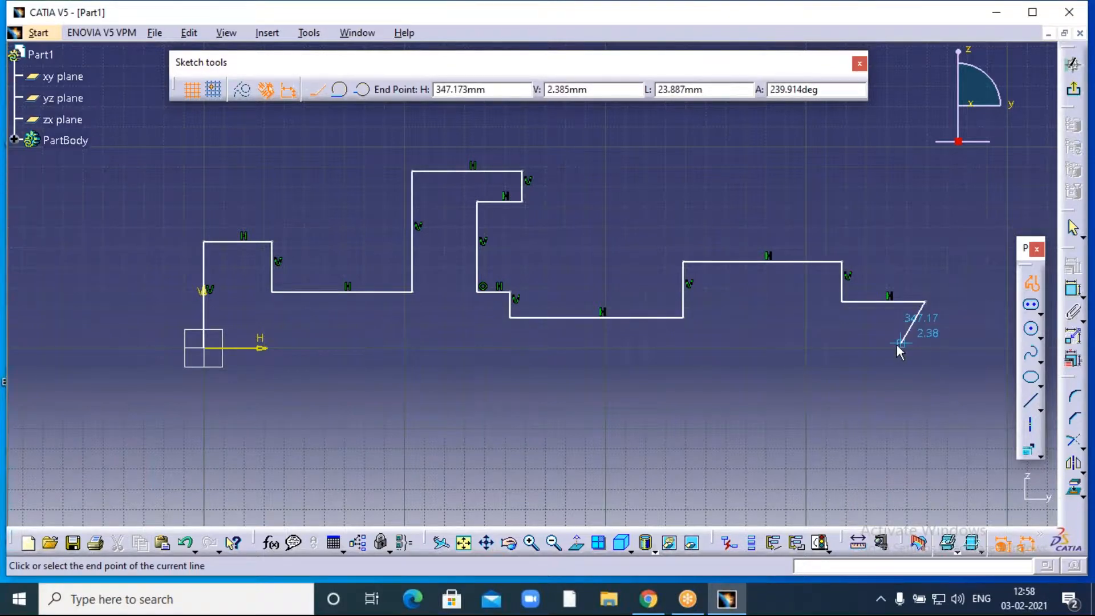
middle_drag(943, 311, 810, 313)
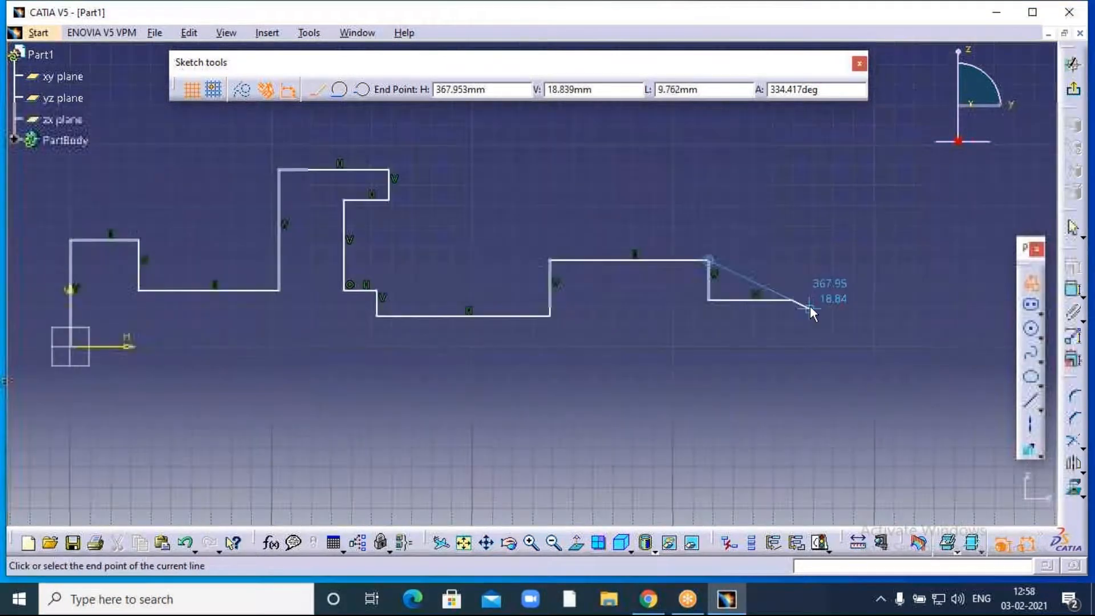
click(852, 314)
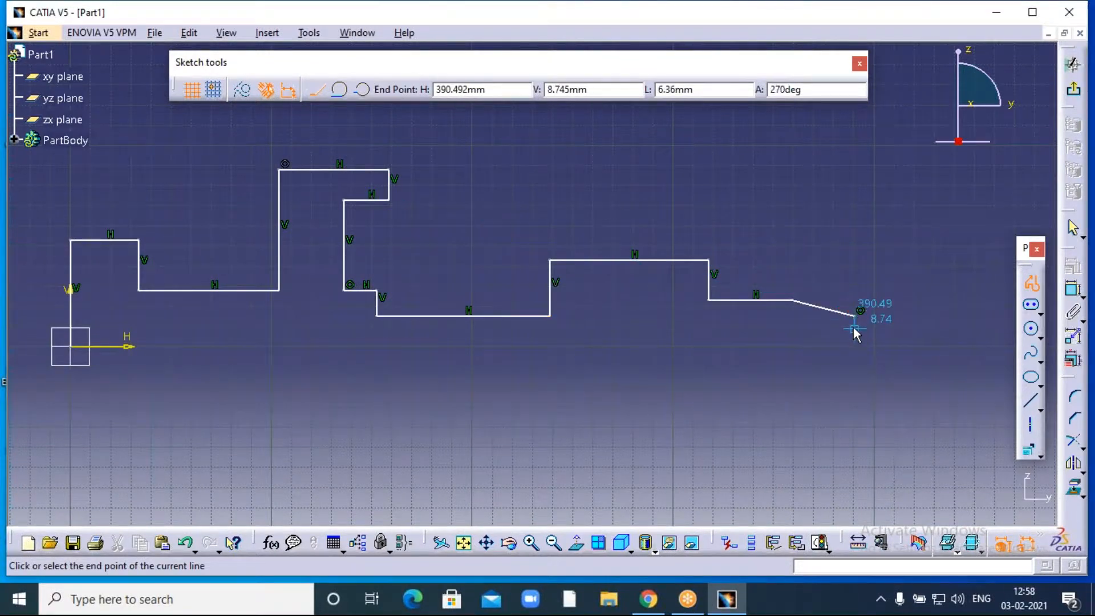
click(958, 329)
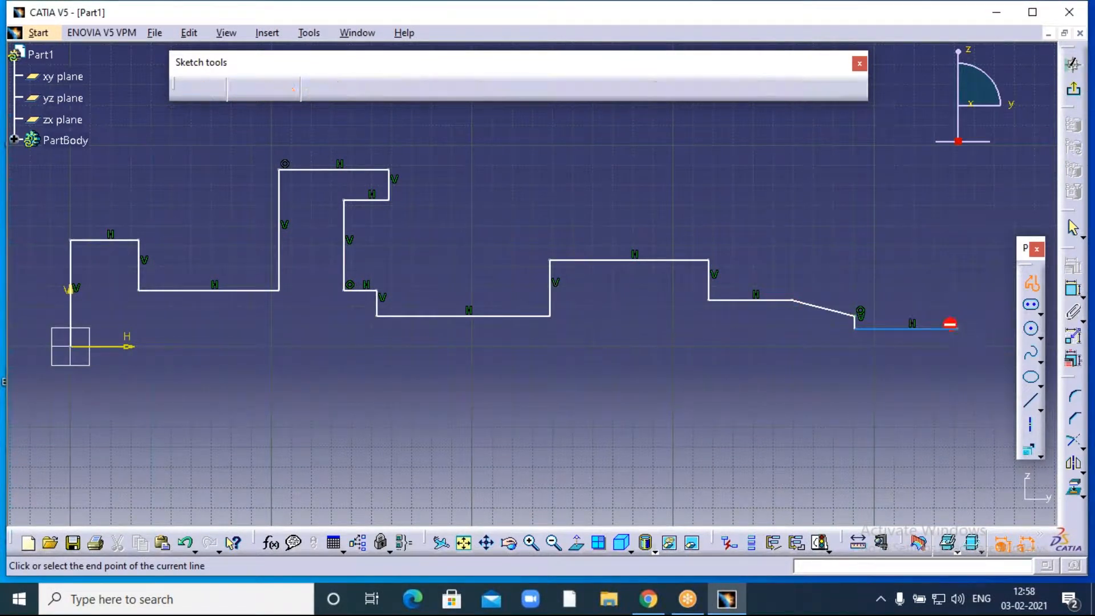
click(957, 342)
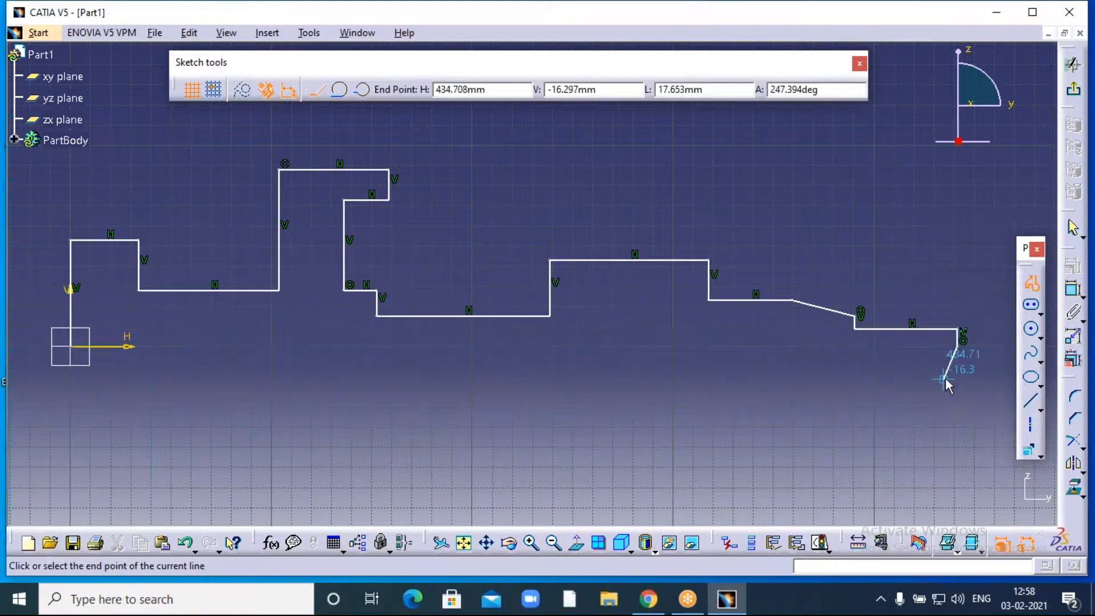
key(Escape)
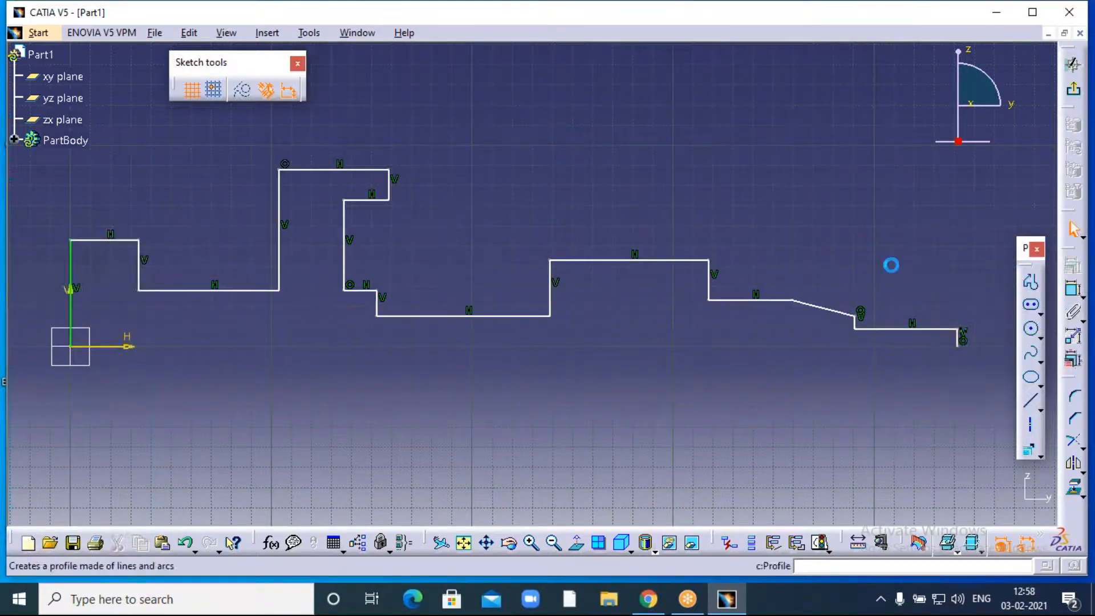
- Draw a horizontal revolution axis along the base ending at the profile's right end
middle_drag(704, 211, 759, 215)
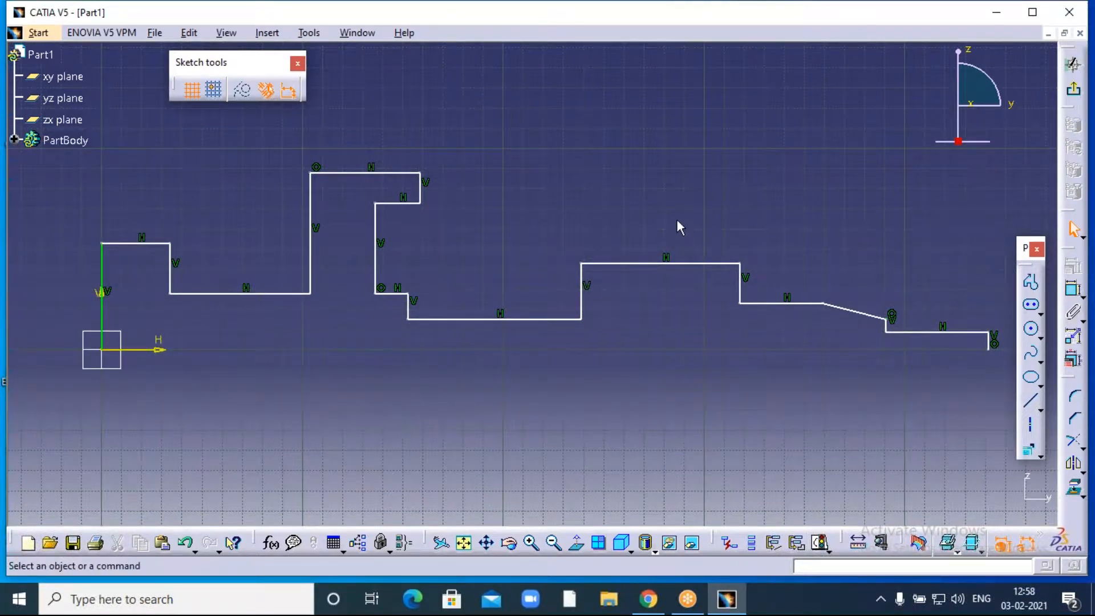
middle_drag(661, 228, 629, 209)
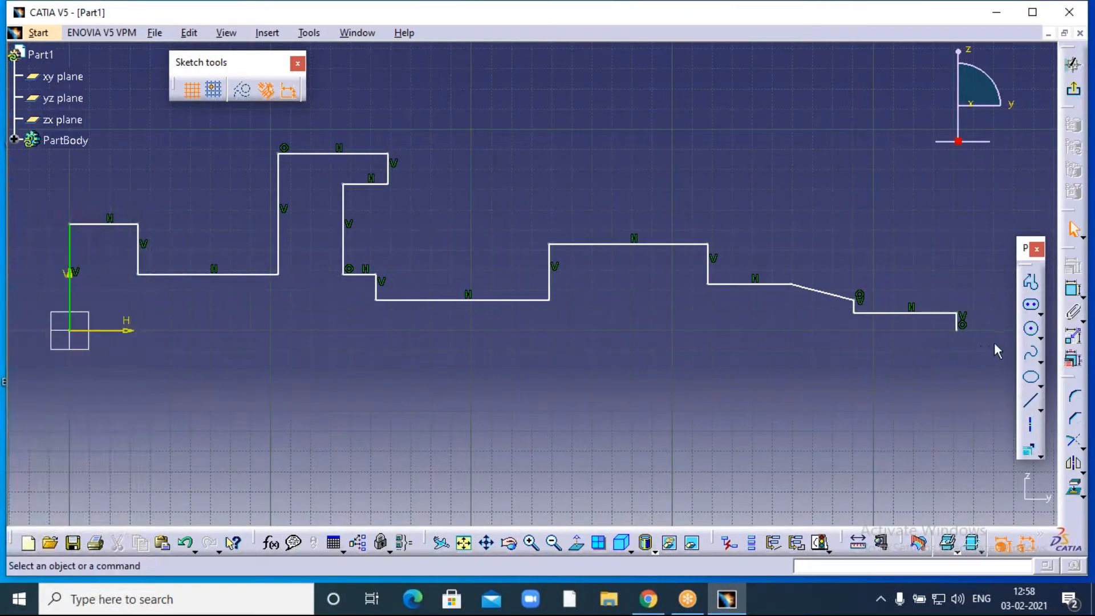
click(1029, 424)
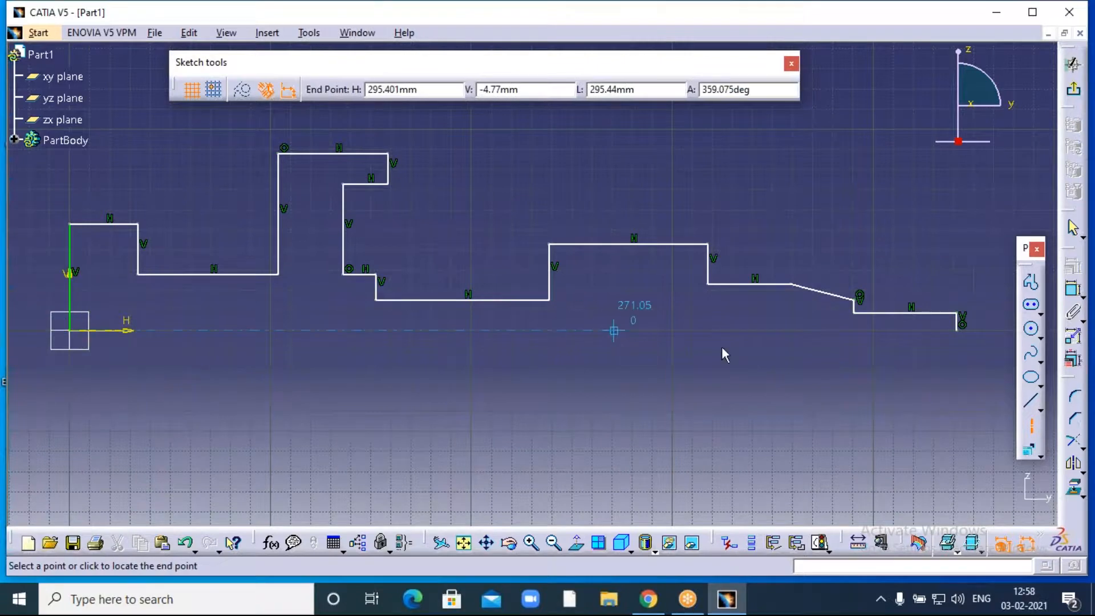
click(963, 335)
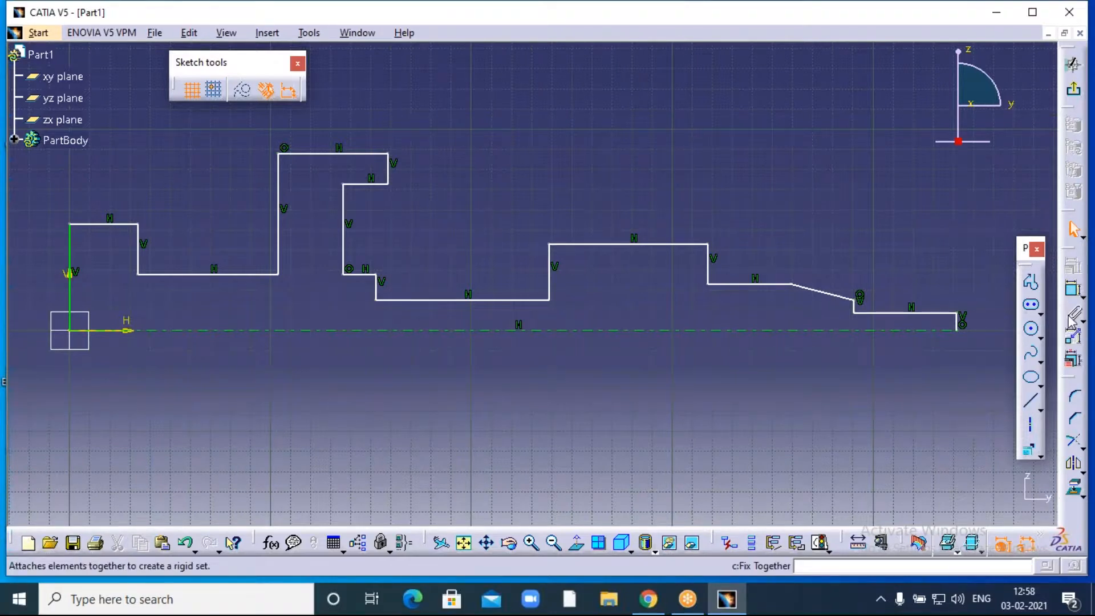
click(779, 38)
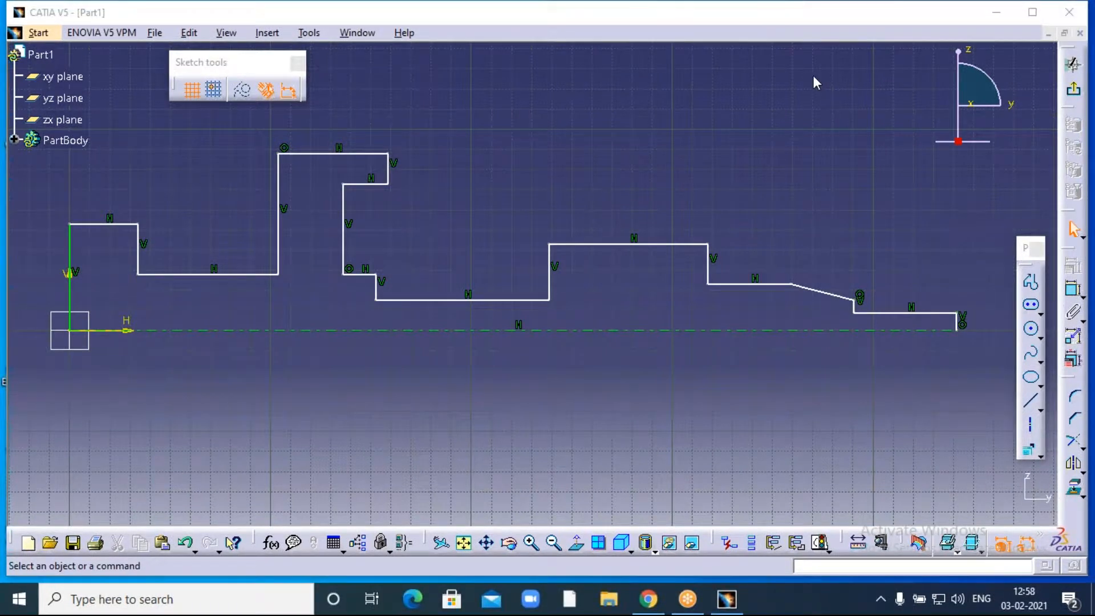
click(788, 149)
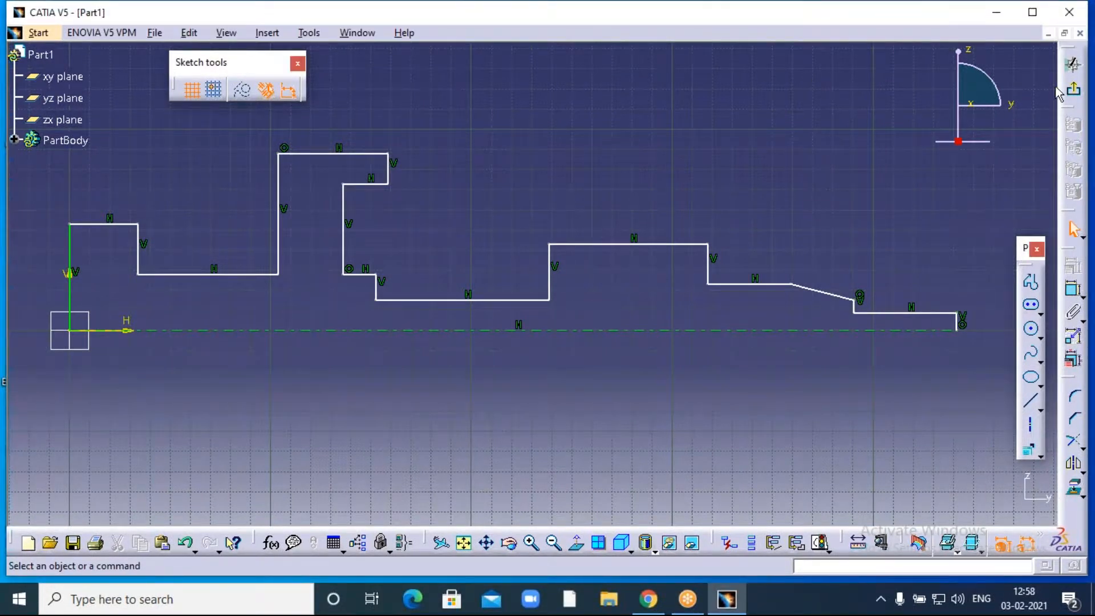
click(1073, 89)
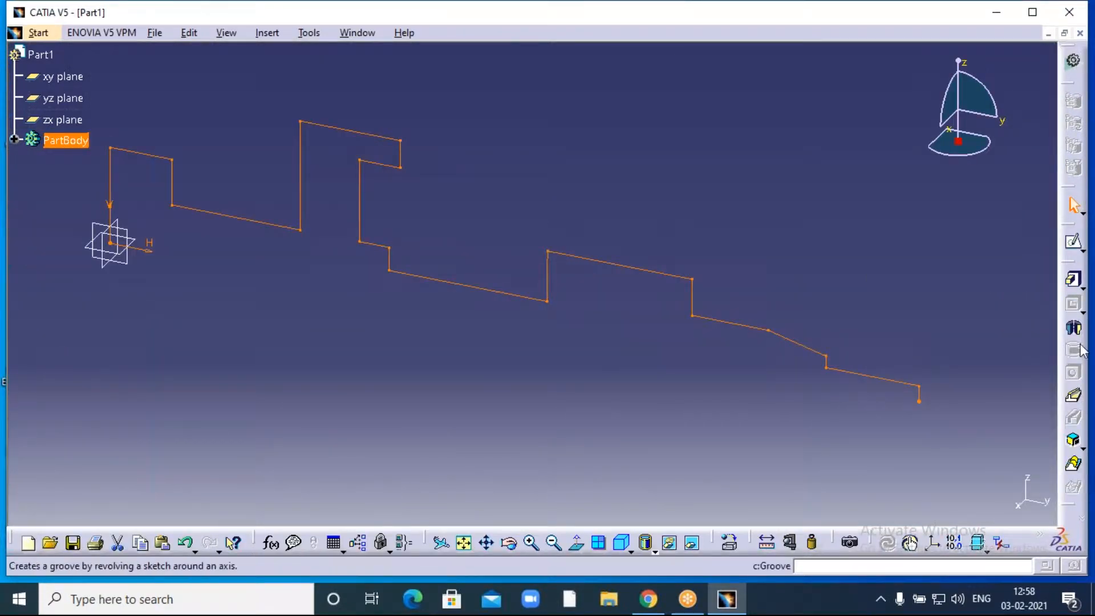
click(1073, 328)
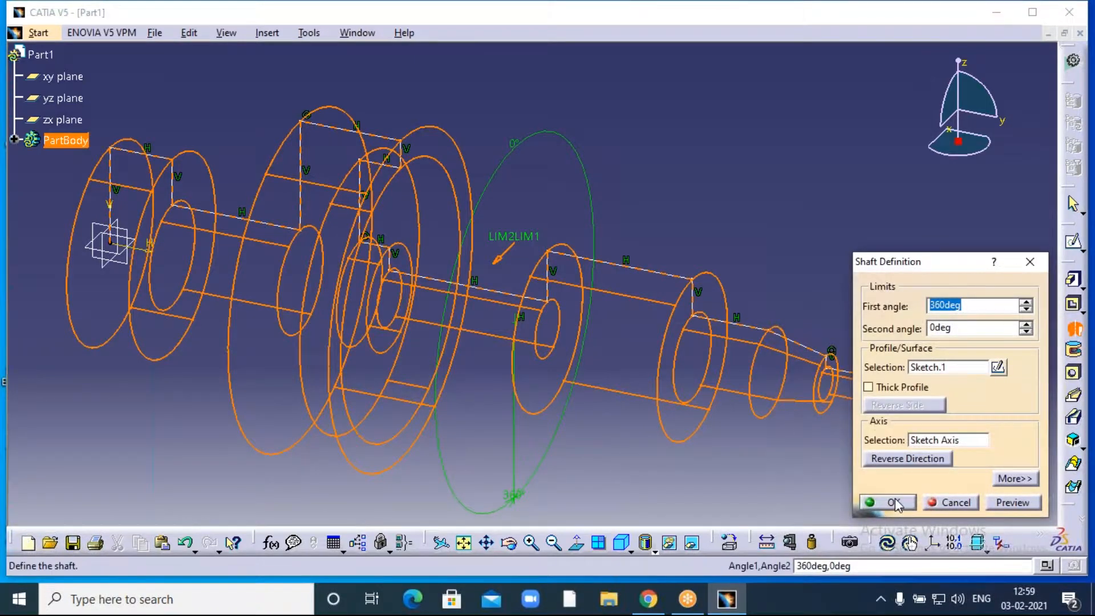
click(892, 503)
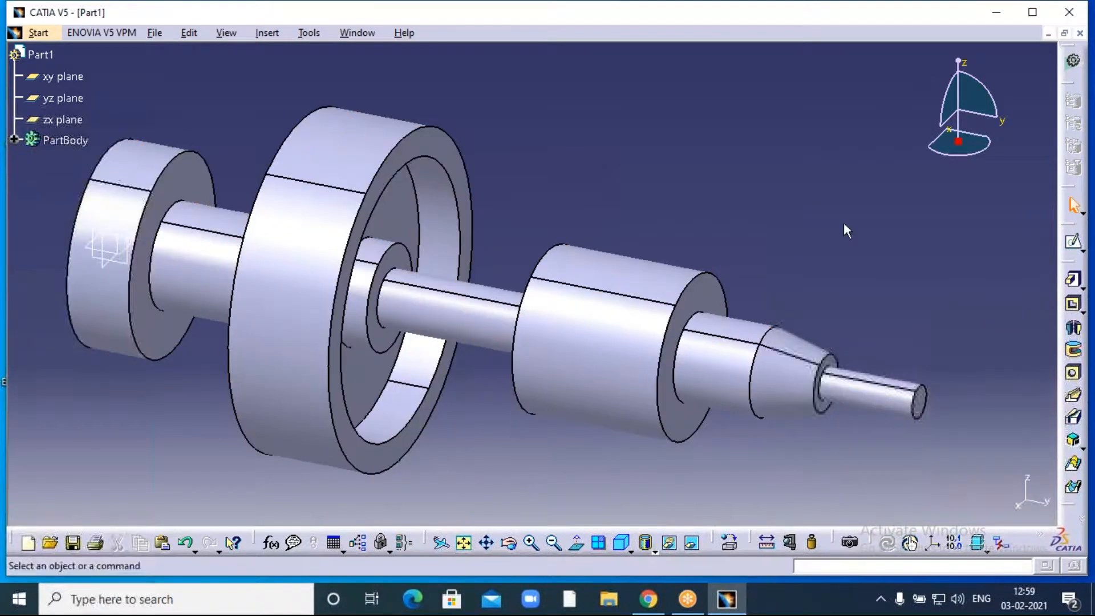
- Zoom out and orbit the shaft, displaying it as Shading with Edges without Smooth Edges
middle_drag(767, 253, 785, 212)
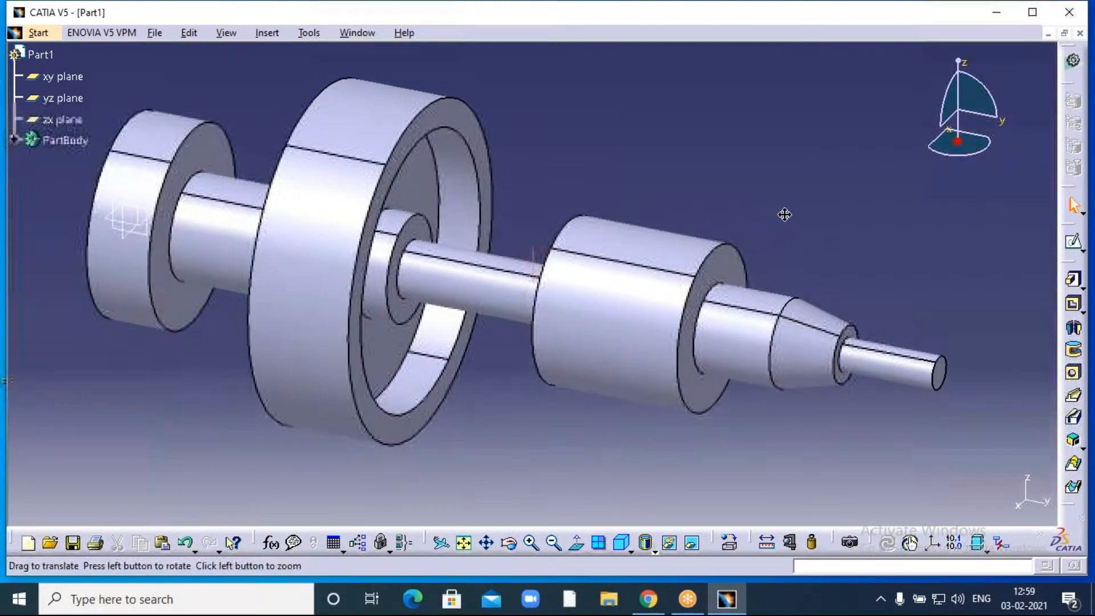
click(554, 542)
click(509, 543)
drag(587, 409, 474, 397)
middle_drag(496, 437, 562, 380)
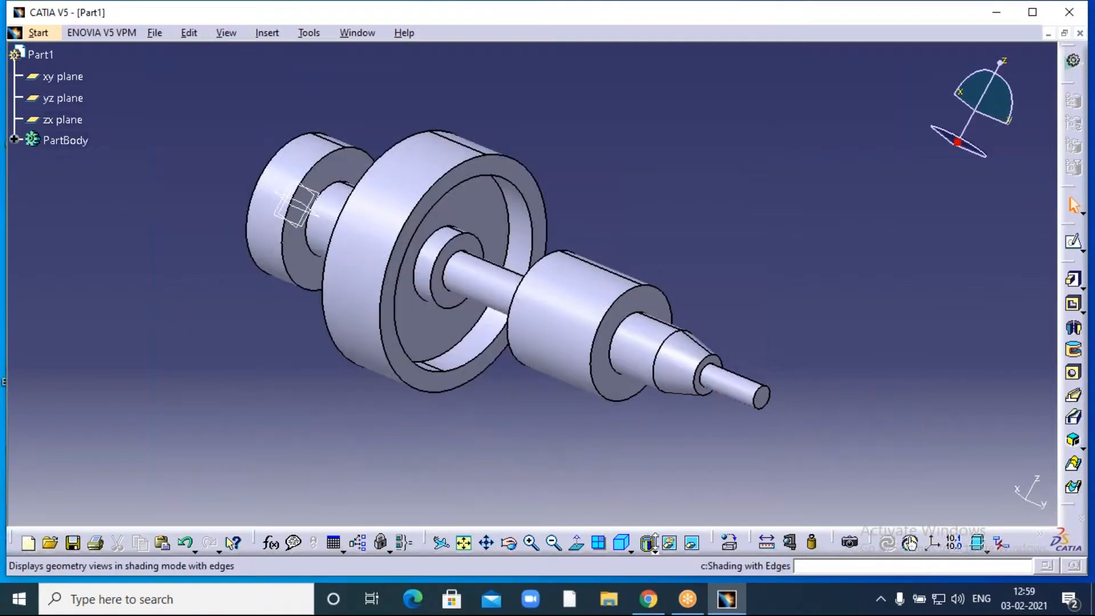
click(654, 551)
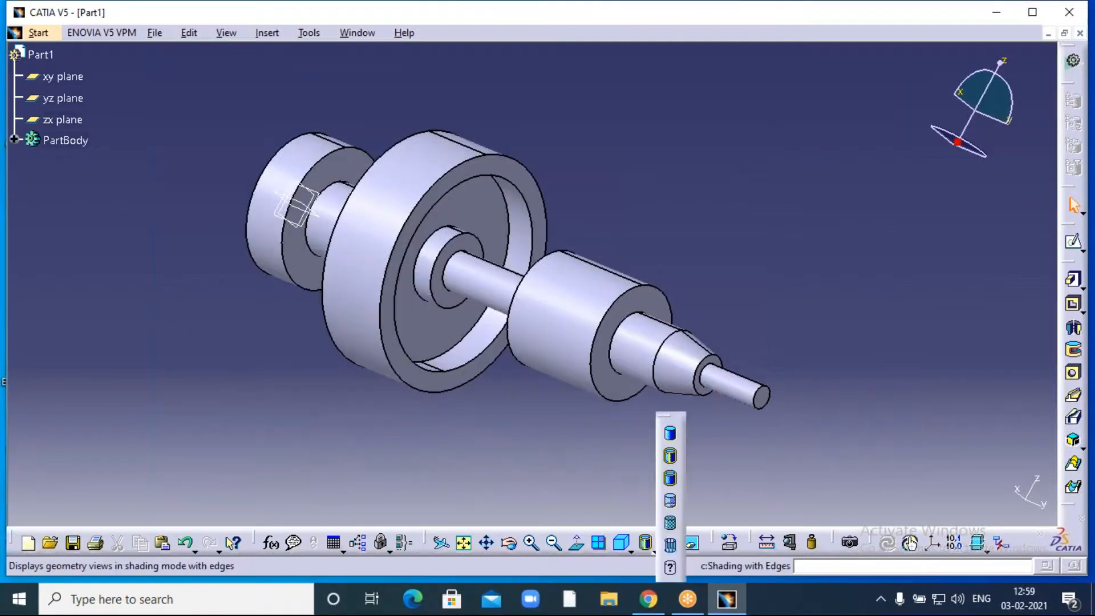
click(664, 482)
mouse_move(542, 462)
middle_down()
mouse_move(556, 269)
mouse_move(525, 276)
mouse_move(574, 441)
middle_up()
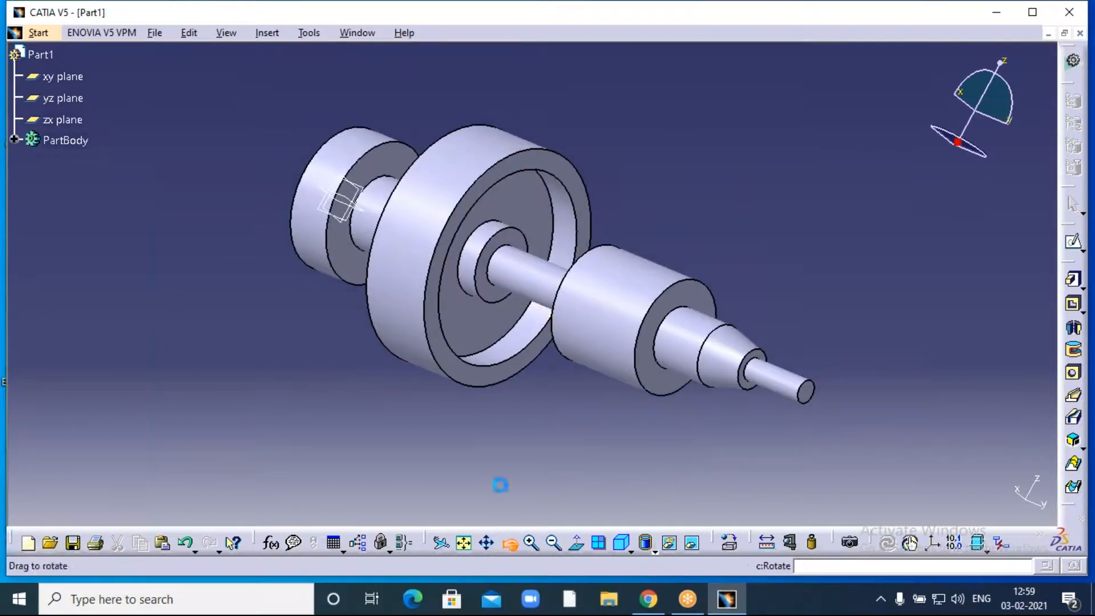
middle_drag(487, 430, 656, 254)
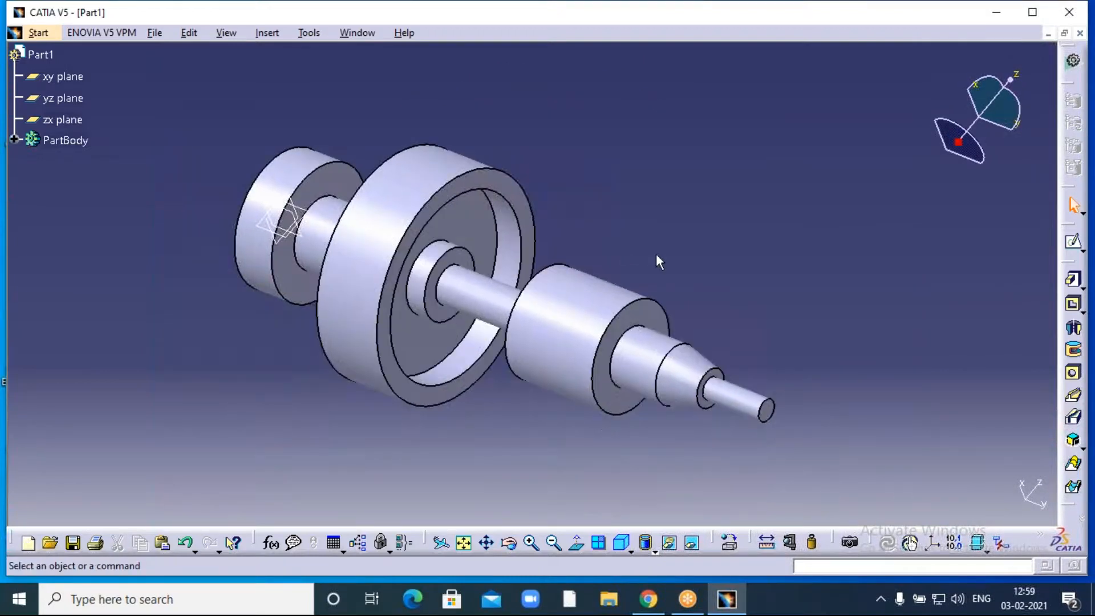
- Undo the full shaft and recreate it with a 270° first angle
key(ctrl+z)
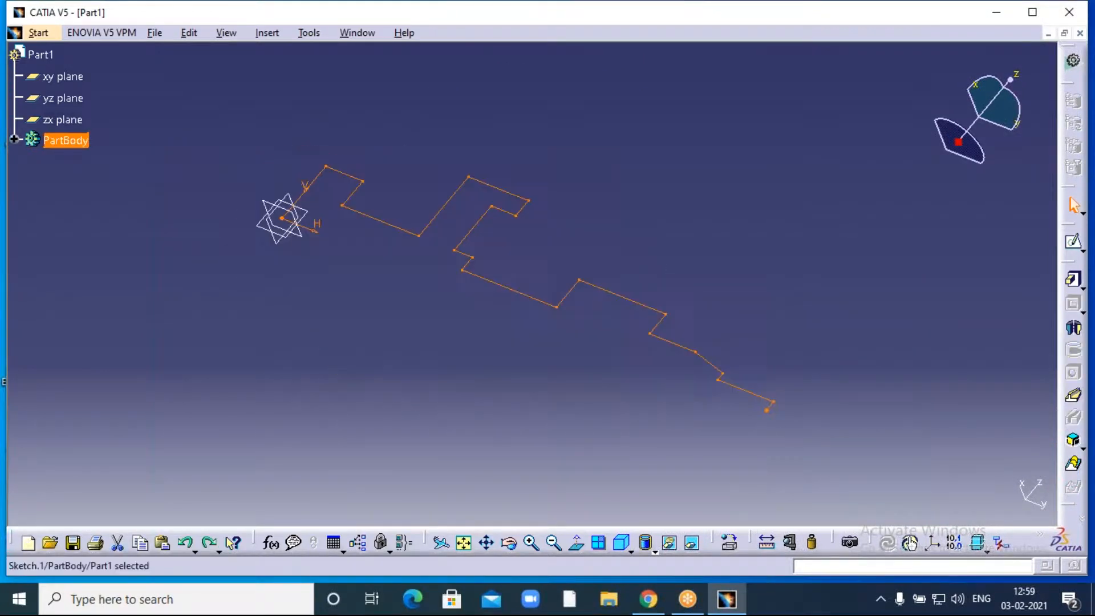
click(1067, 324)
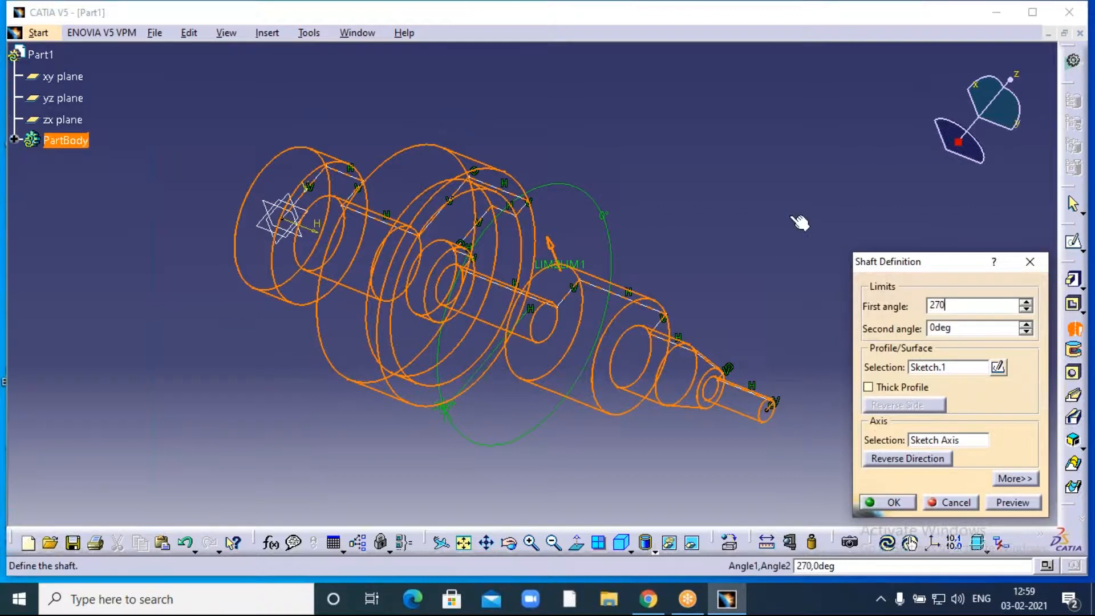
text(270)
key(Return)
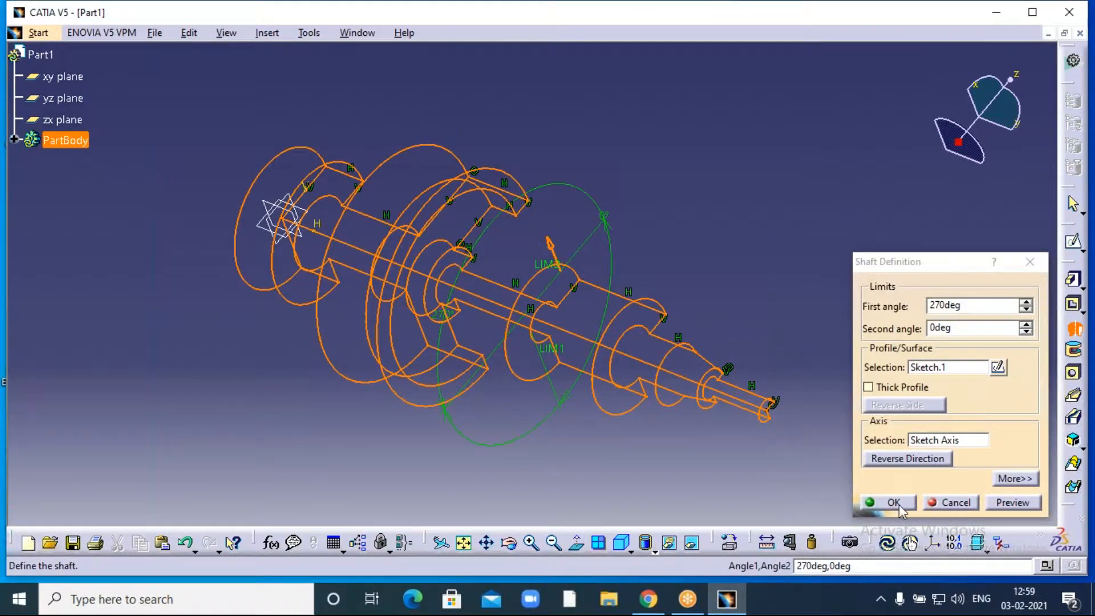
click(894, 502)
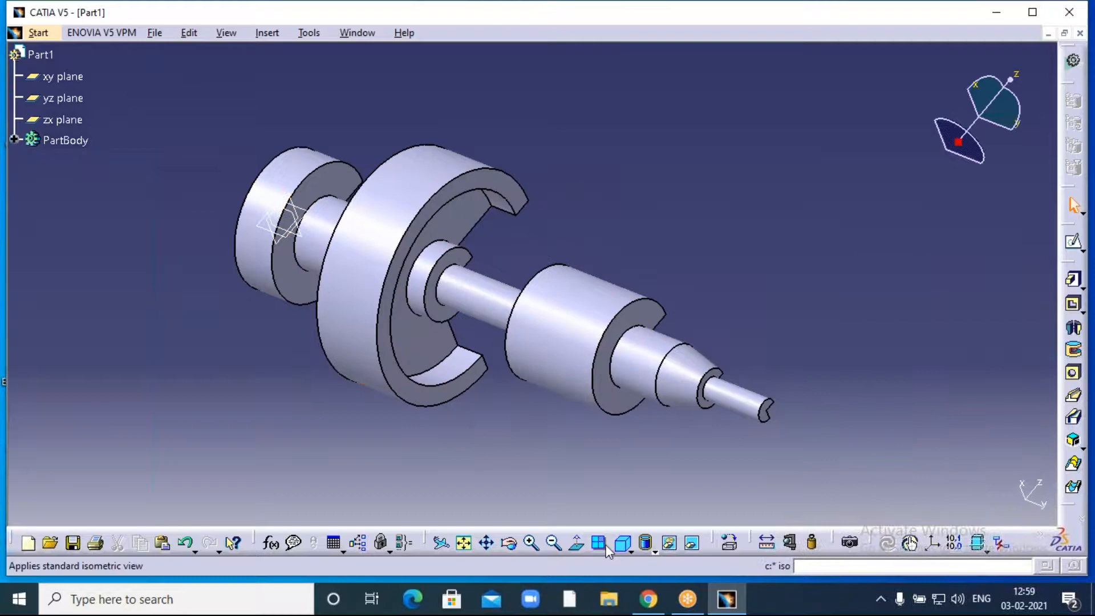
- Orbit and pan the part into a side view that shows the 270° cut-away quarter
click(509, 542)
drag(723, 251, 658, 220)
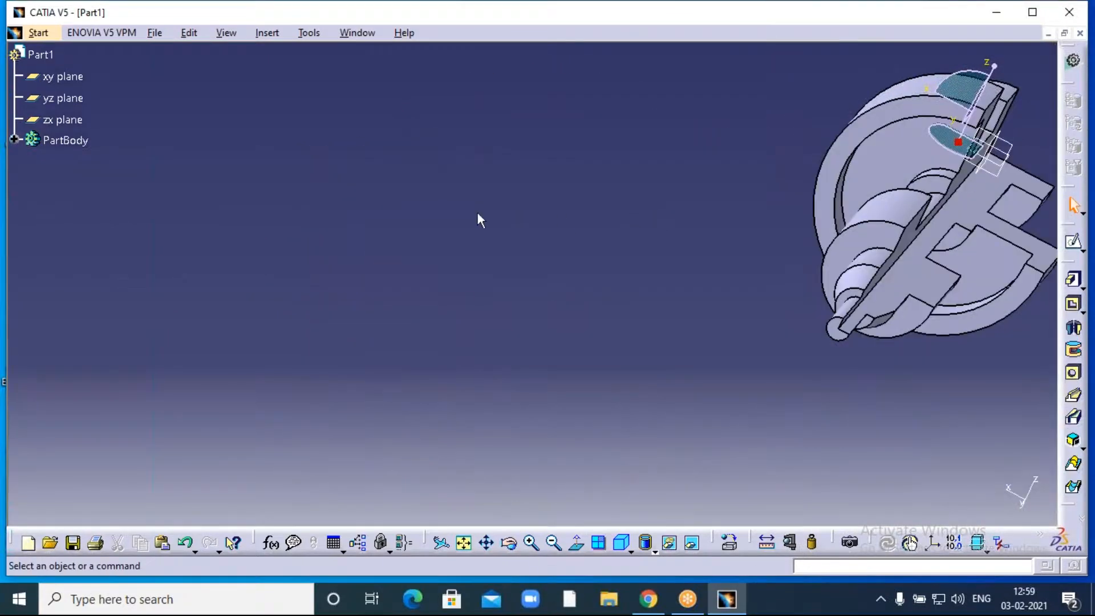
middle_drag(751, 205, 485, 260)
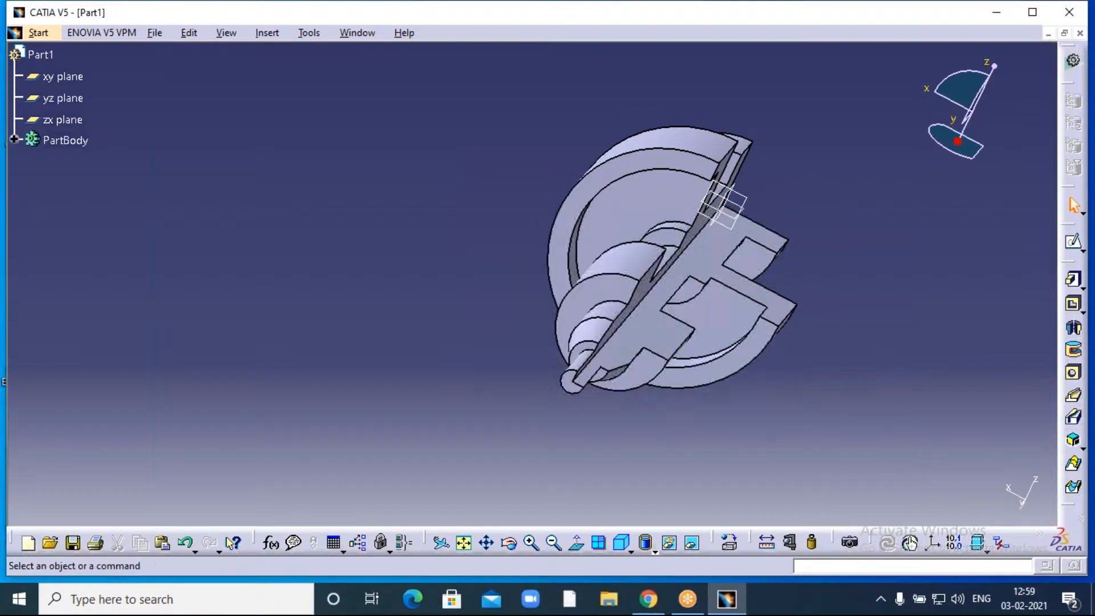
middle_drag(799, 204, 717, 218)
click(514, 543)
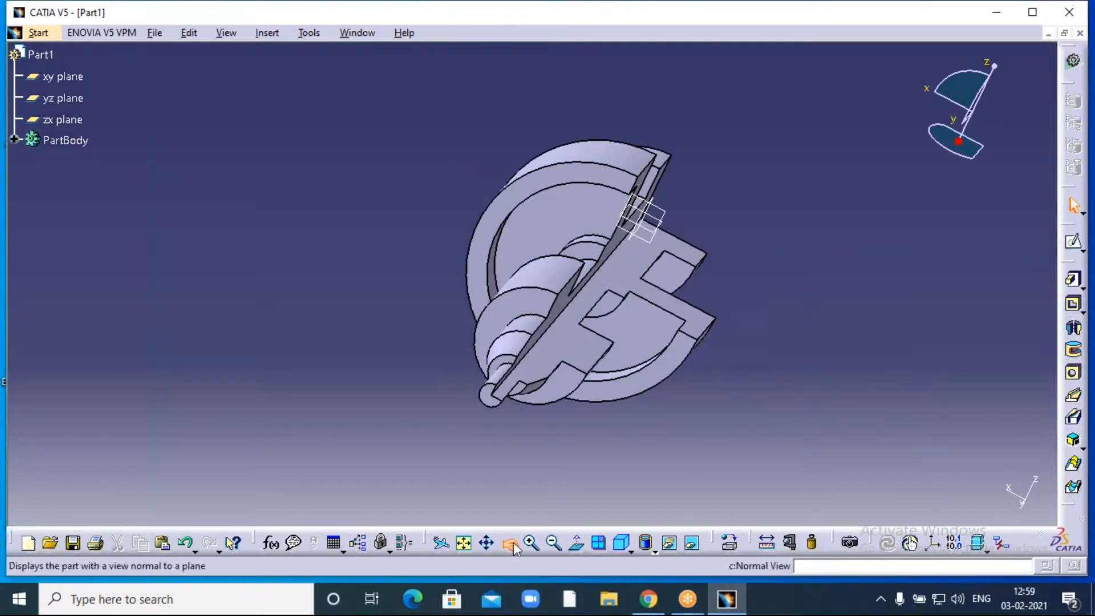
drag(656, 228, 817, 272)
key(Escape)
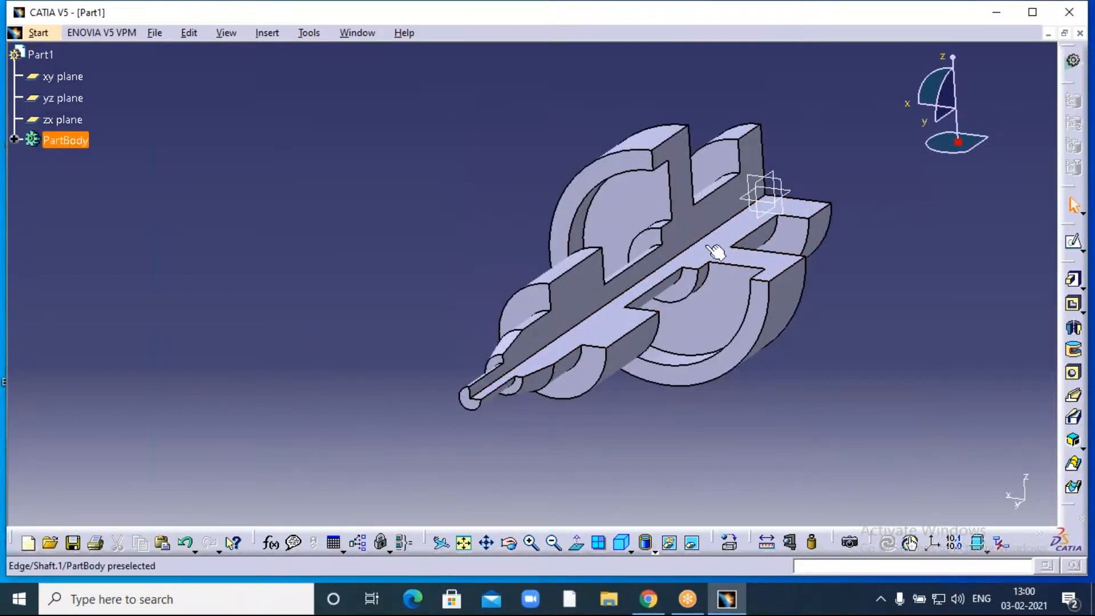
middle_drag(714, 250, 616, 288)
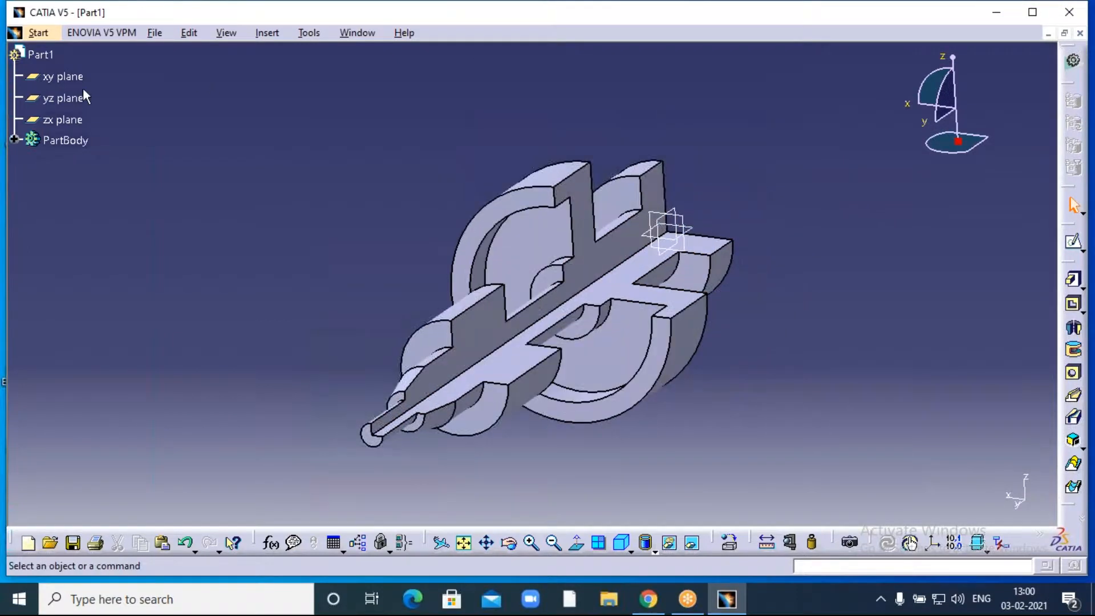
- Hide the xy, yz and zx planes using Hide/Show on each in the tree
right_click(70, 78)
click(120, 132)
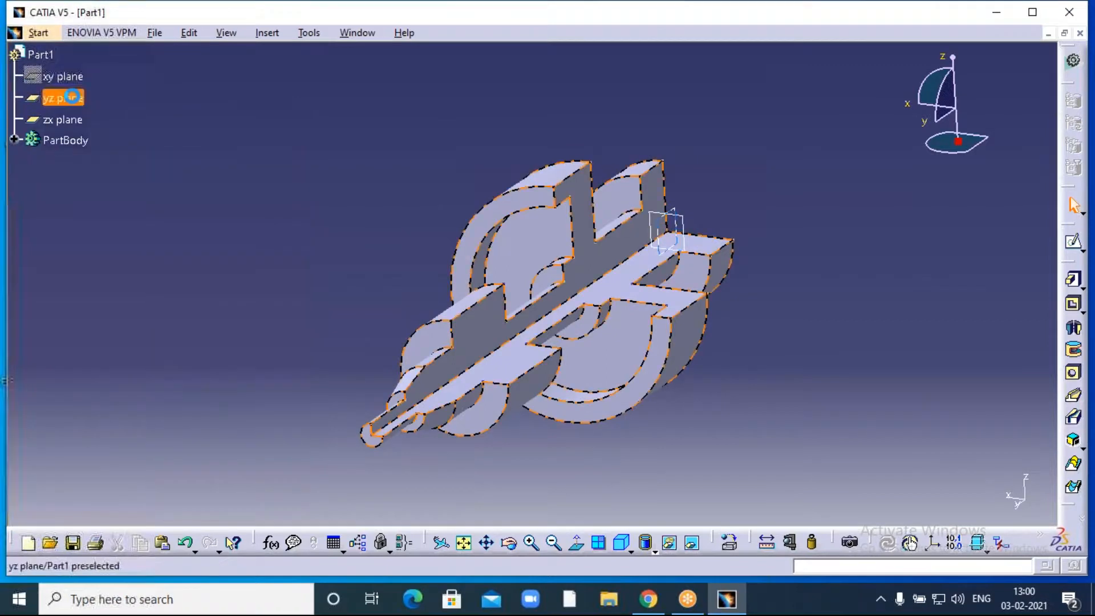
right_click(72, 98)
click(98, 146)
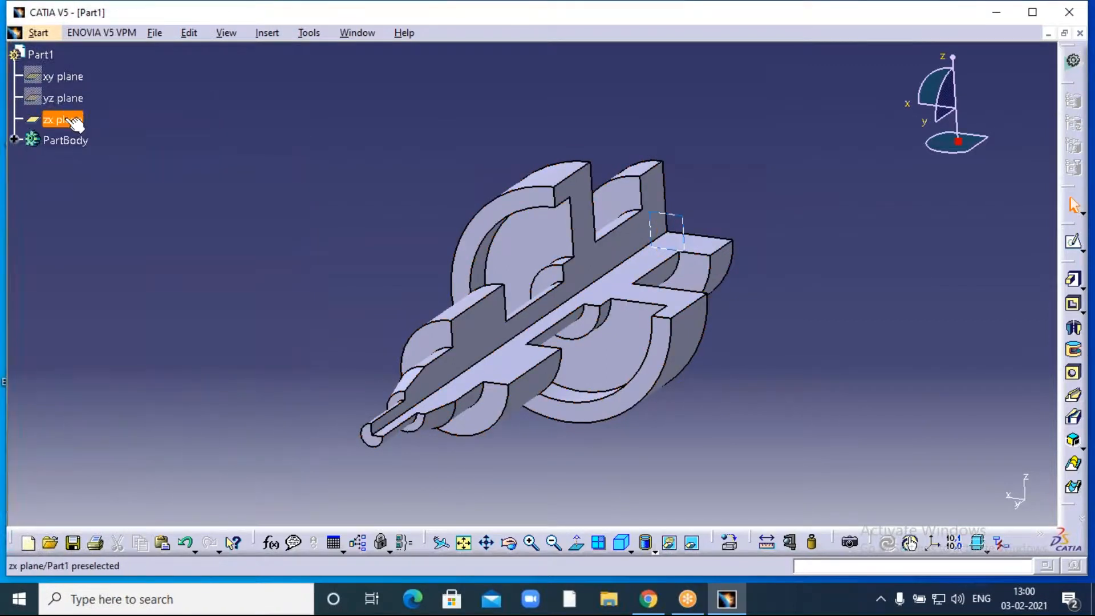
right_click(73, 121)
click(98, 164)
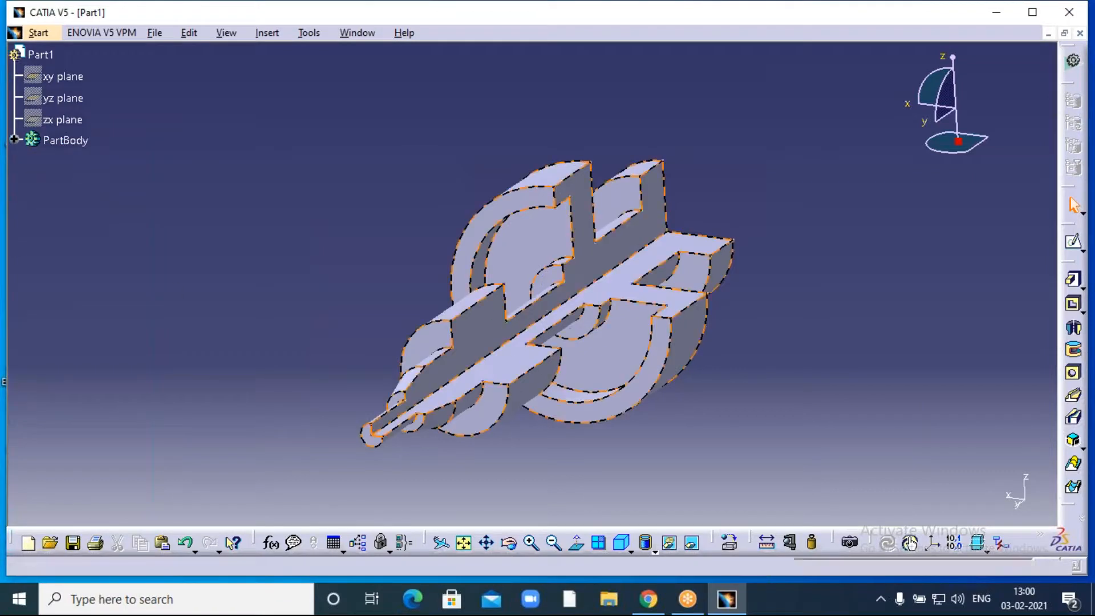
- Set PartBody's fill colour to green in its Properties, apply it, then turn the view slightly
right_click(67, 141)
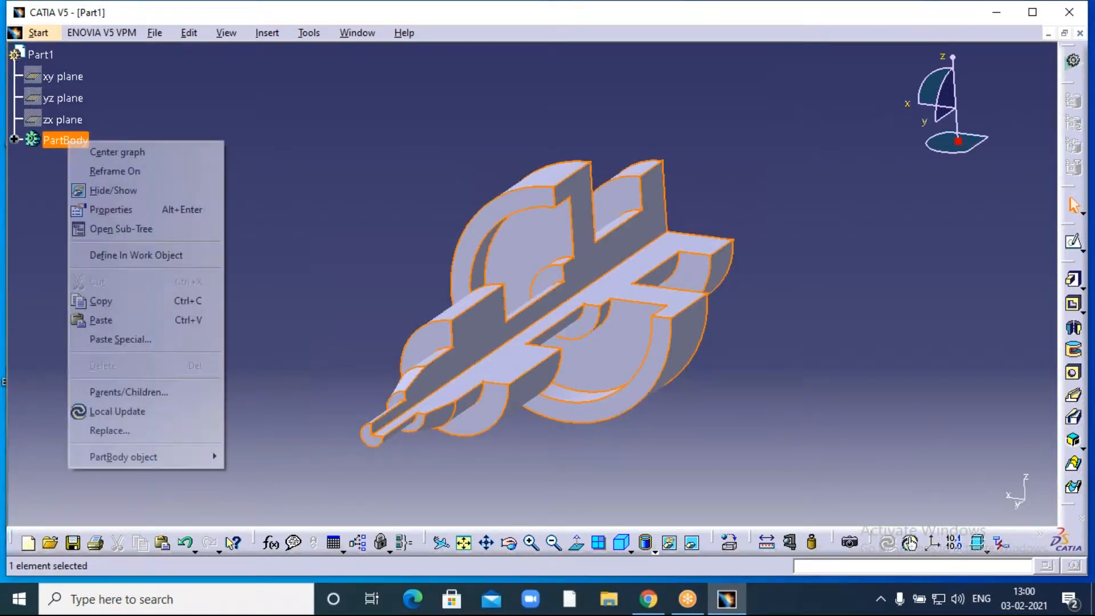
click(126, 212)
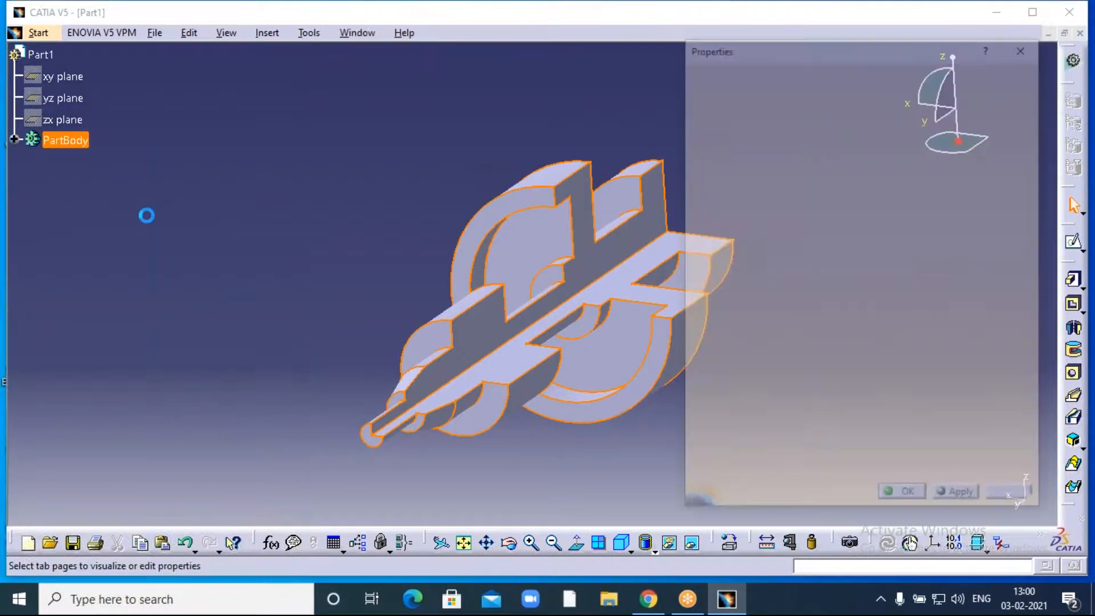
click(790, 146)
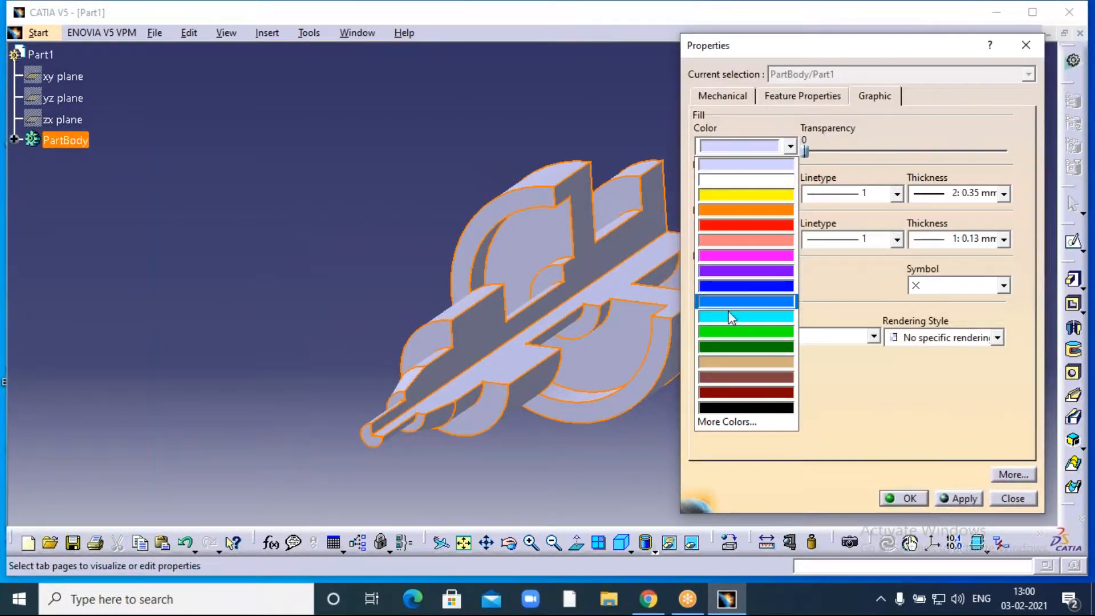
click(725, 332)
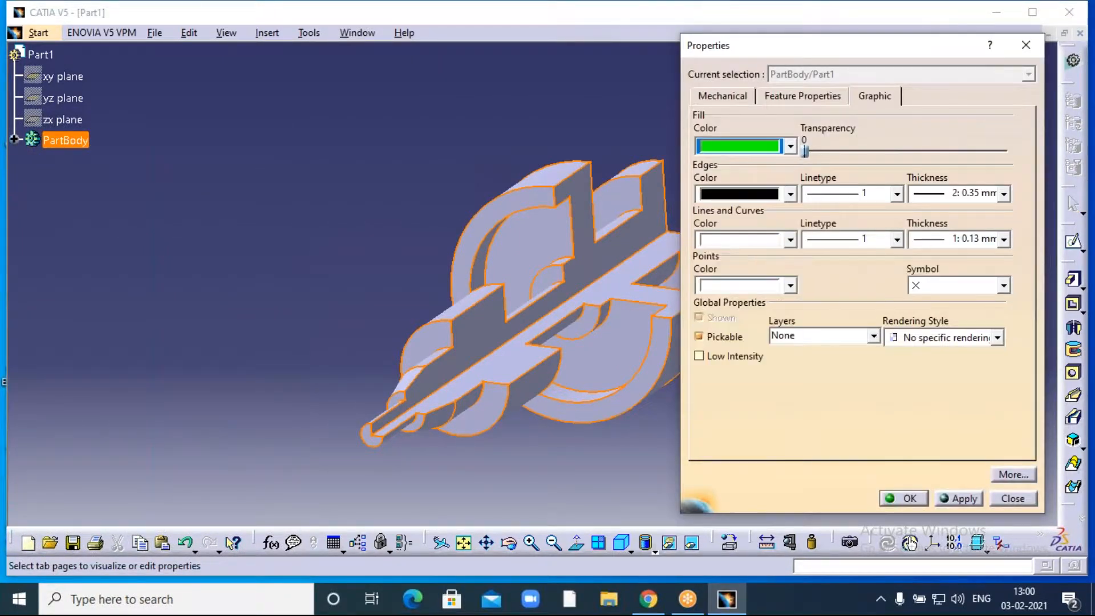
click(955, 499)
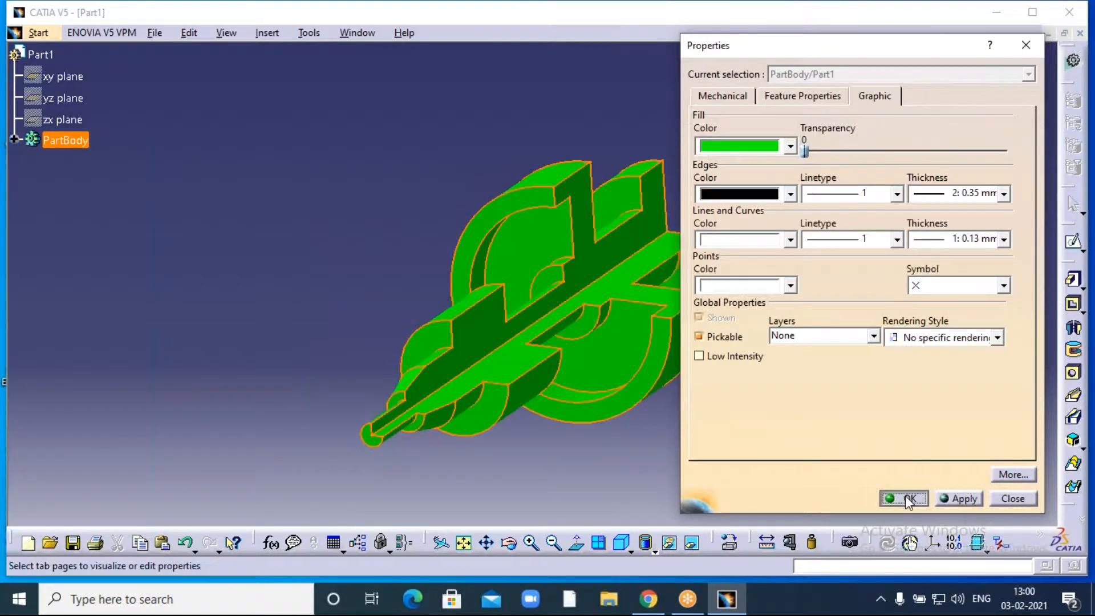
click(901, 497)
middle_drag(823, 318, 843, 302)
click(508, 543)
drag(501, 448, 473, 424)
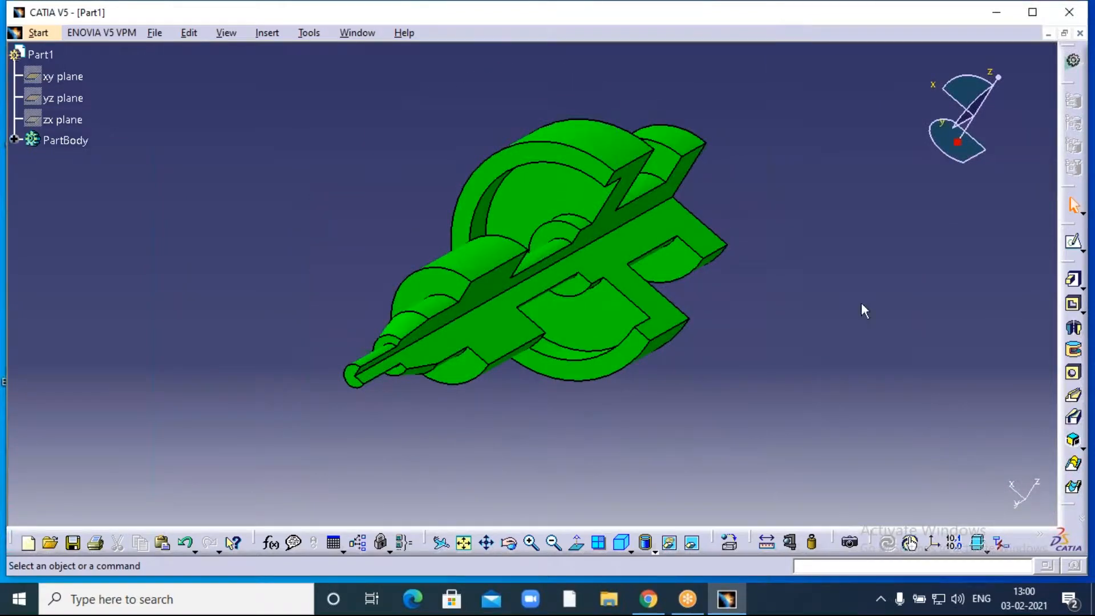
- Click outside the CATIA window after viewing the green cut shaft
click(764, 26)
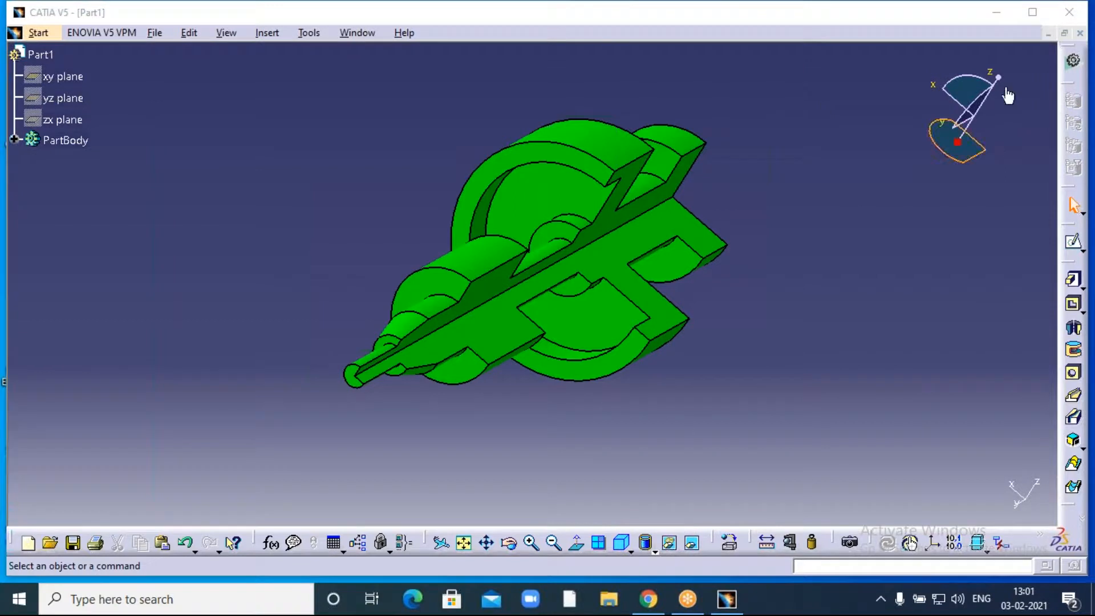
- Close the green Part1 document, discarding its unsaved changes
click(1080, 33)
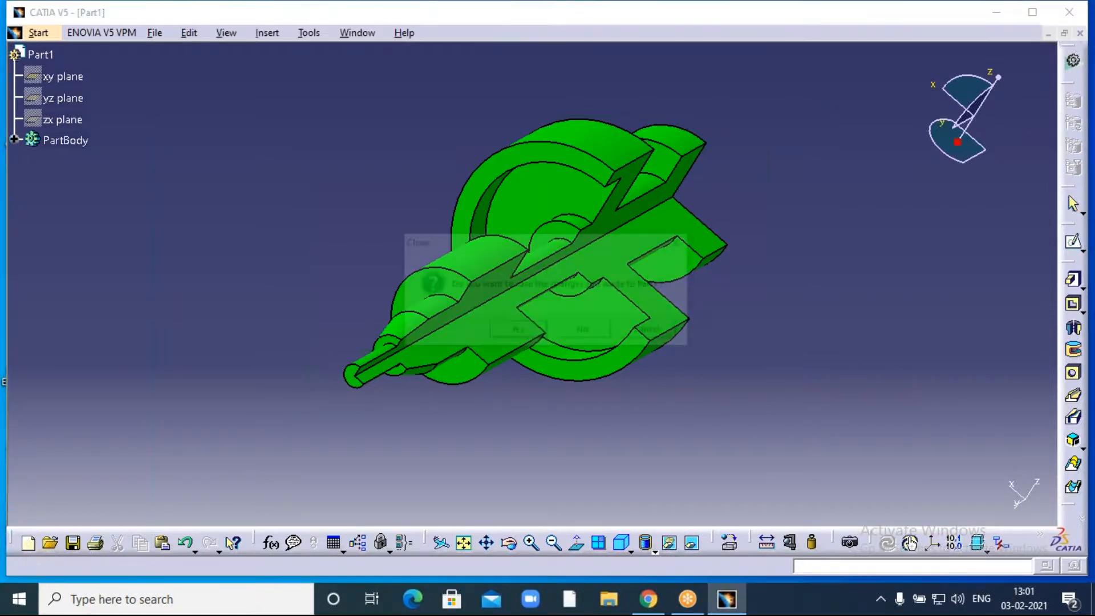
click(580, 332)
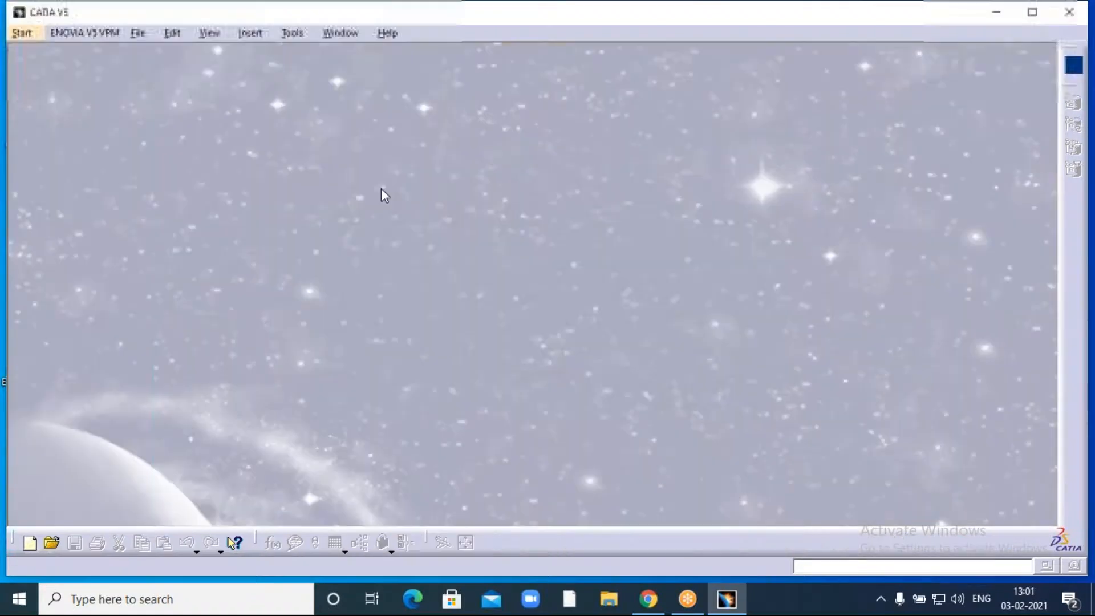
- Create a new Part Design part named Part1 and start a sketch on the yz plane
click(22, 32)
mouse_move(43, 70)
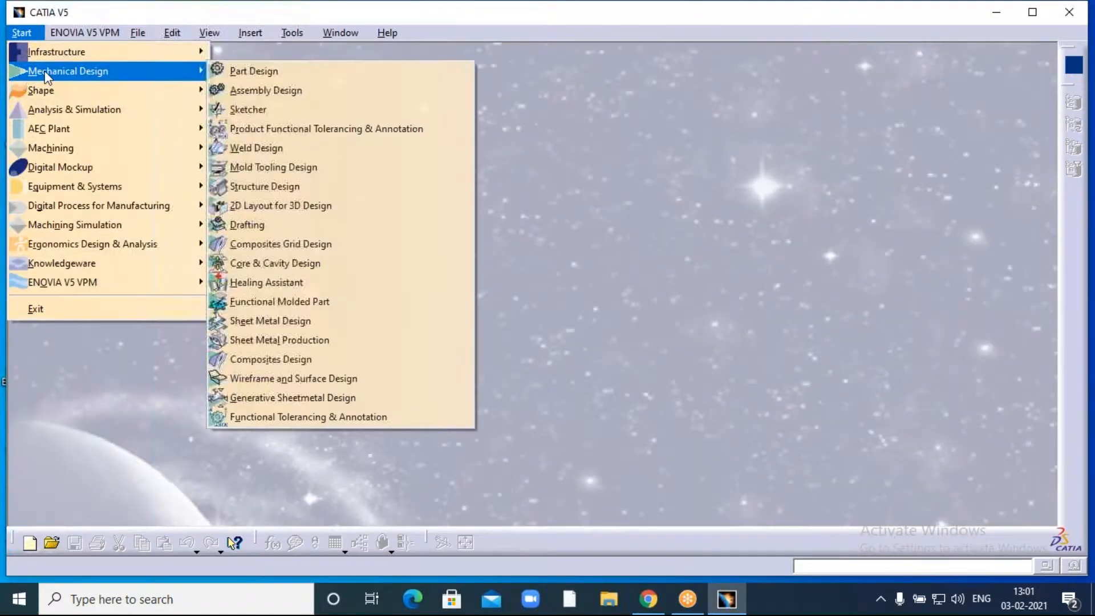
click(244, 71)
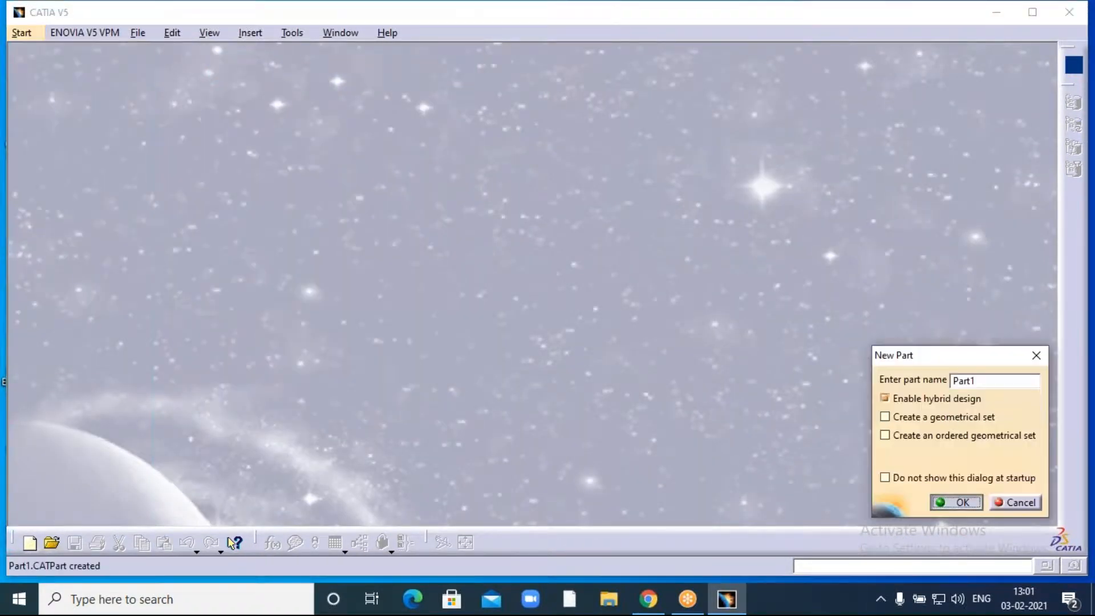
click(956, 502)
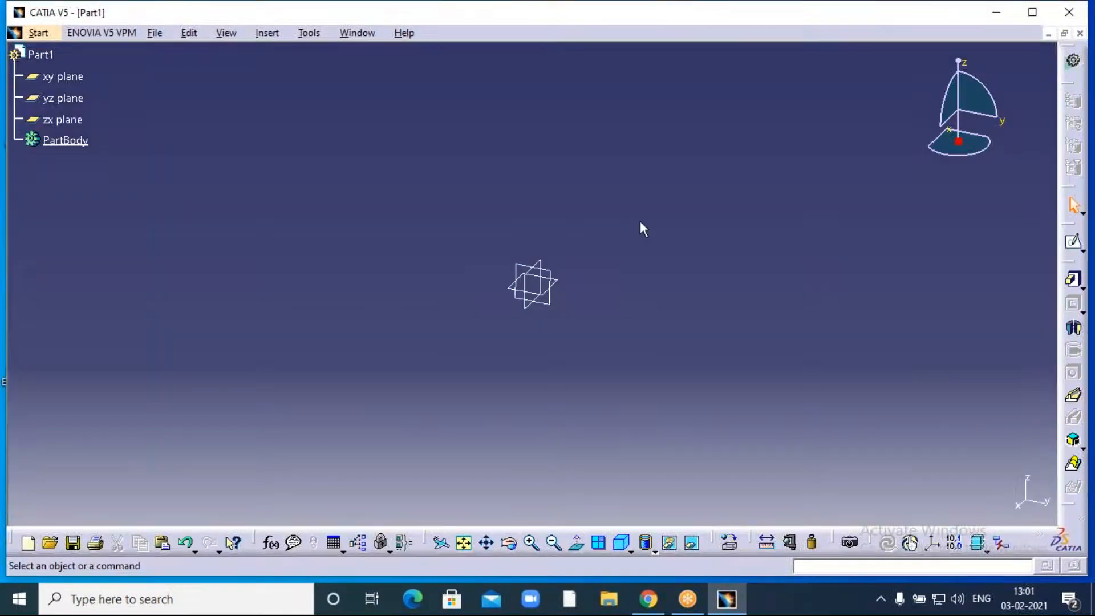
click(549, 299)
click(1073, 241)
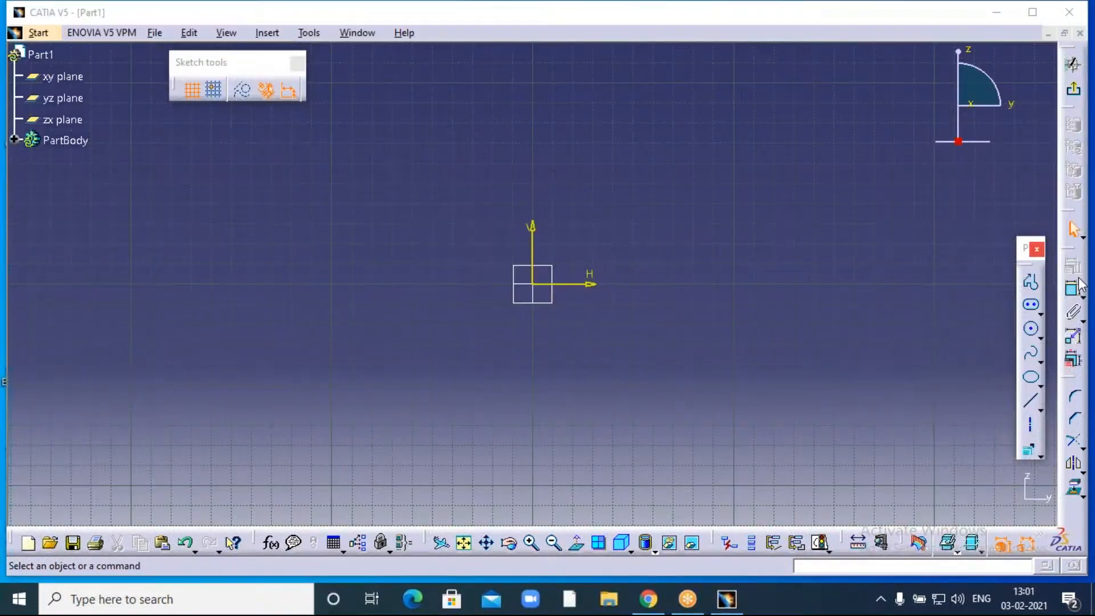
- Draw two concentric circles at the origin, inner radius about 138.706 mm, outer slightly larger
click(1030, 328)
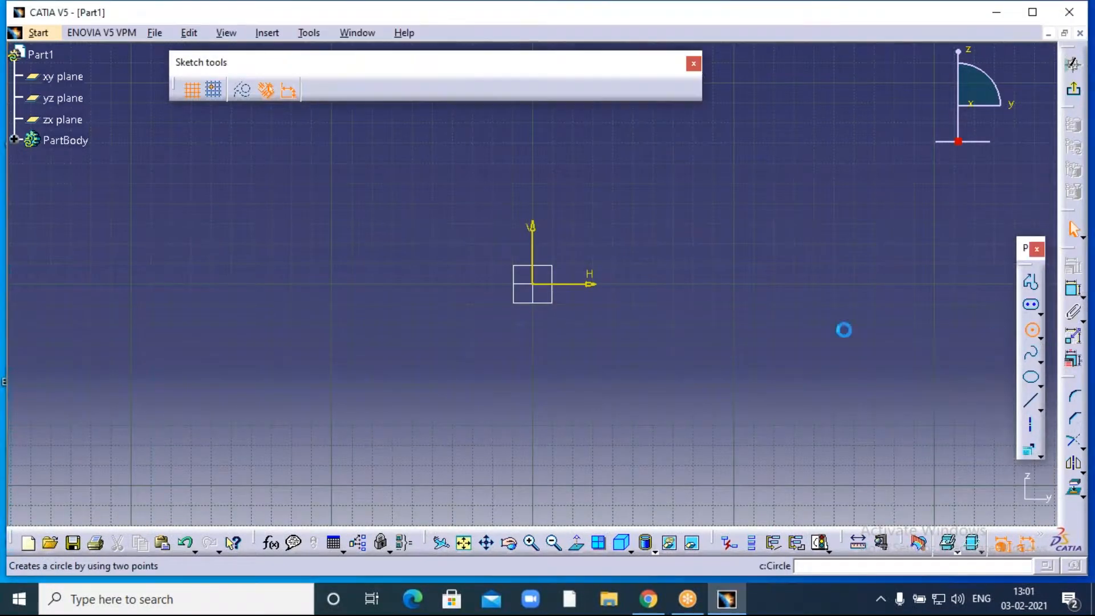
click(533, 285)
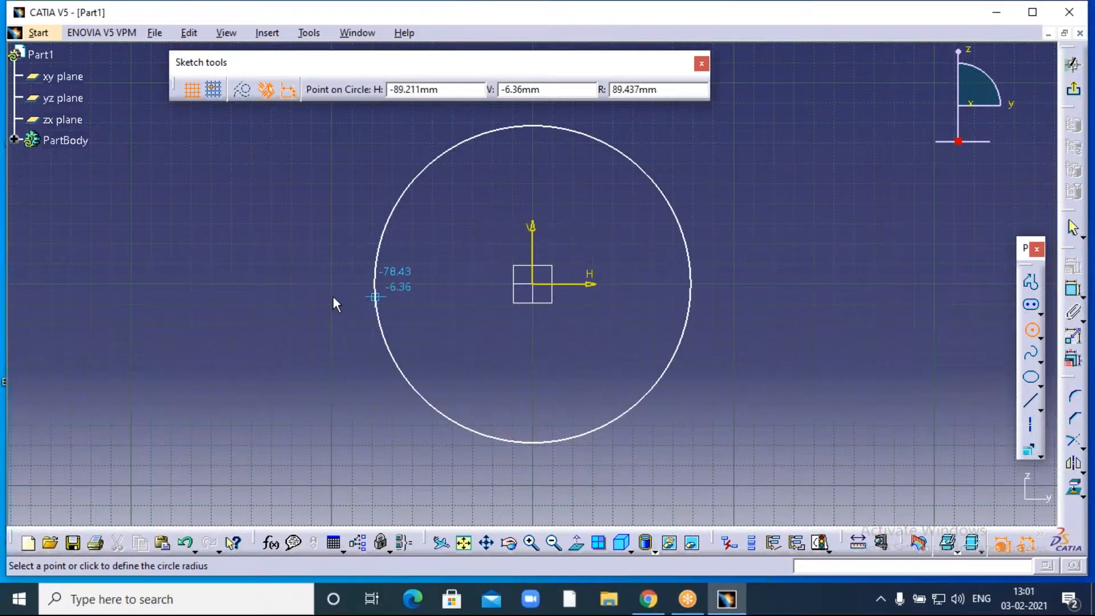
click(242, 297)
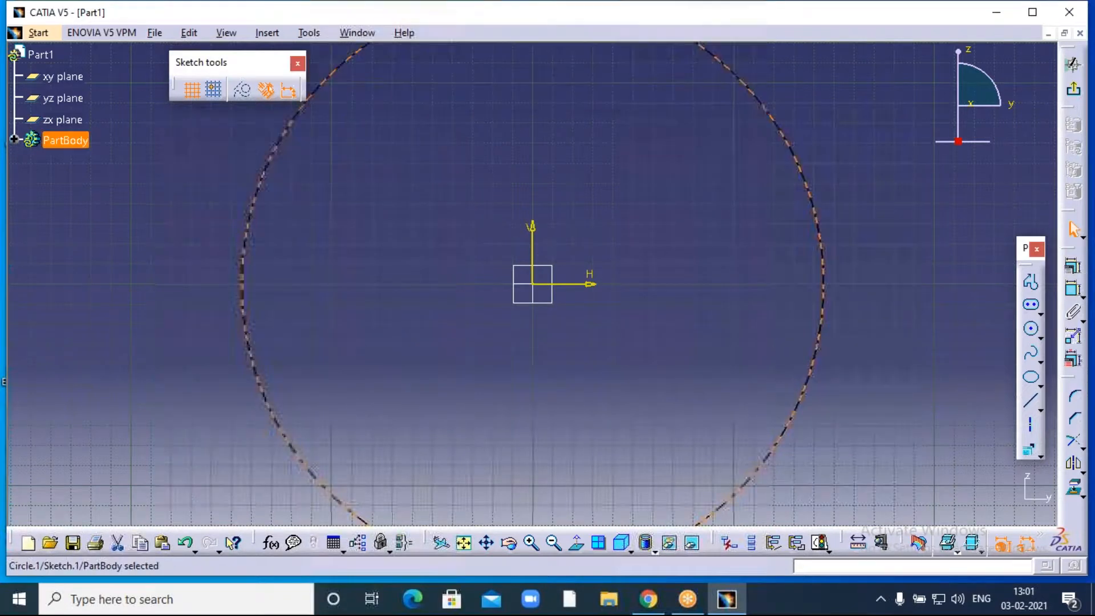
click(1030, 328)
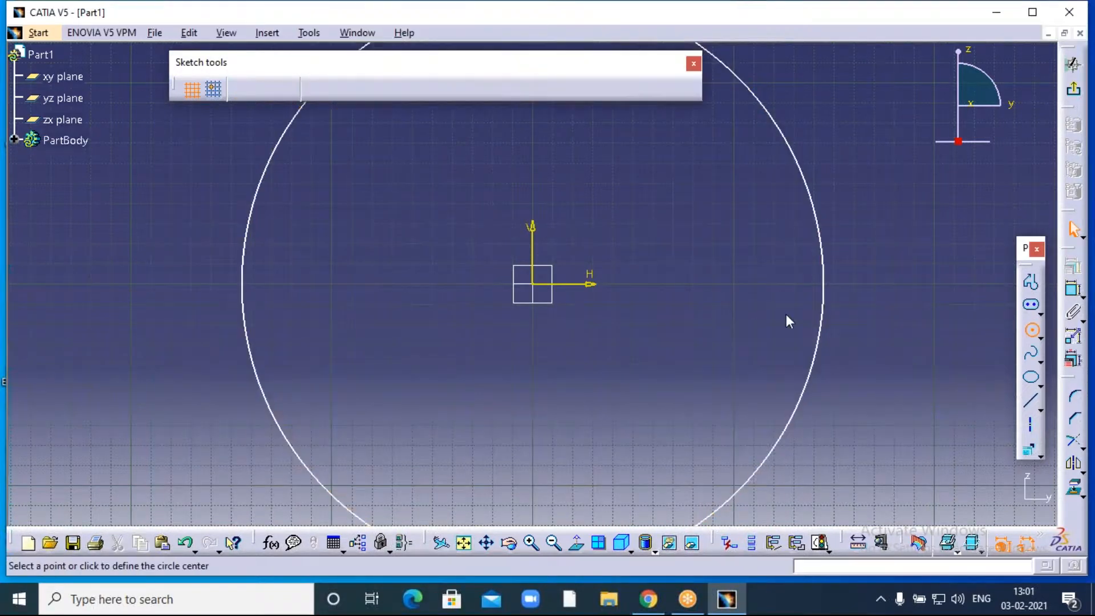
click(533, 284)
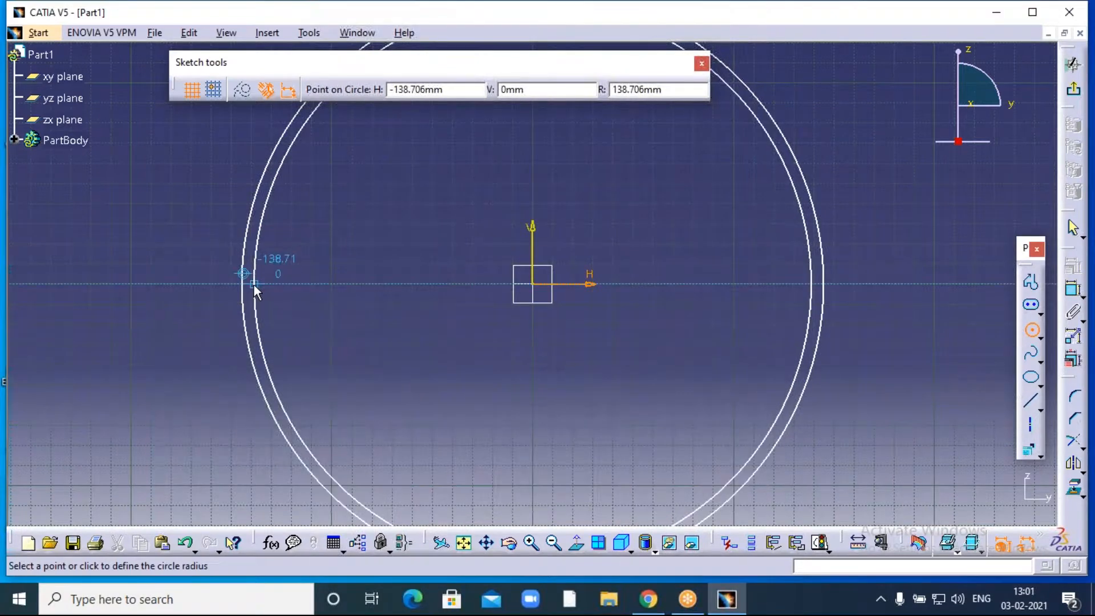
click(254, 279)
click(553, 166)
middle_drag(553, 166, 536, 366)
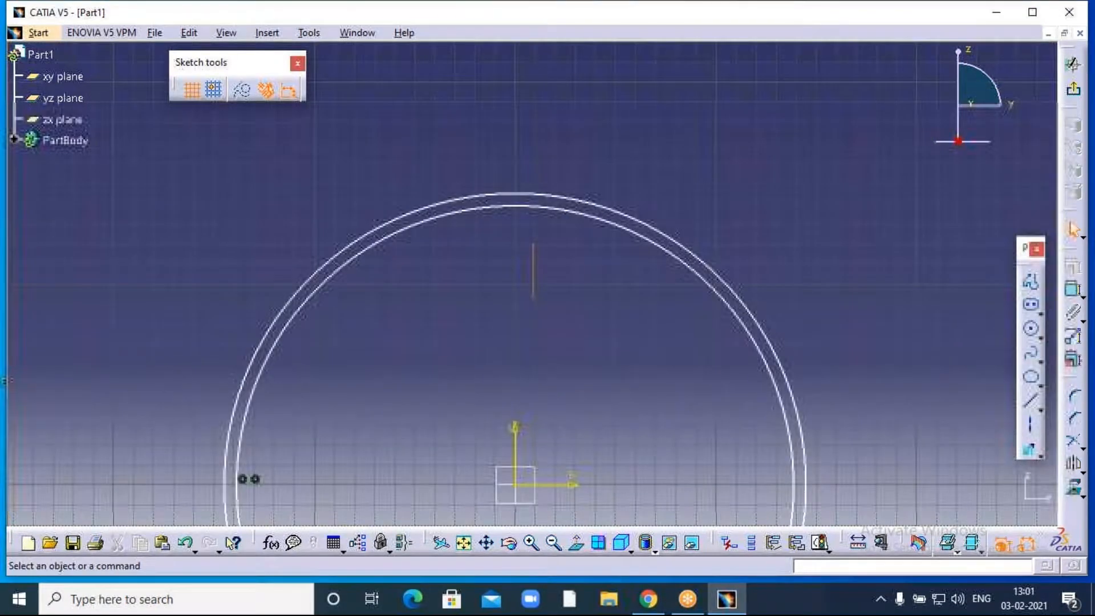
middle_drag(528, 258, 542, 306)
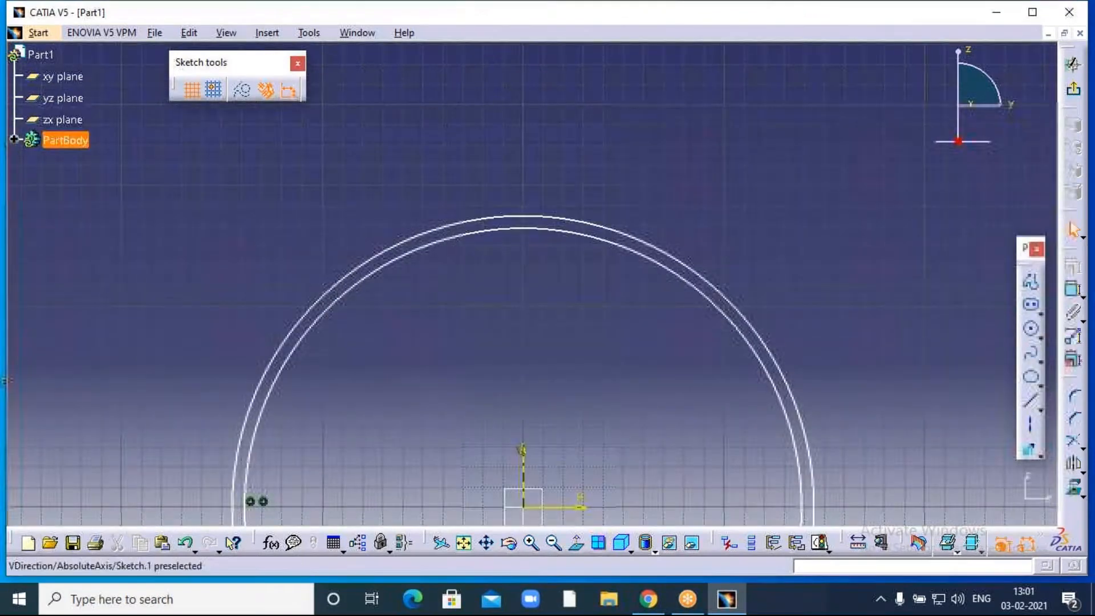
click(532, 543)
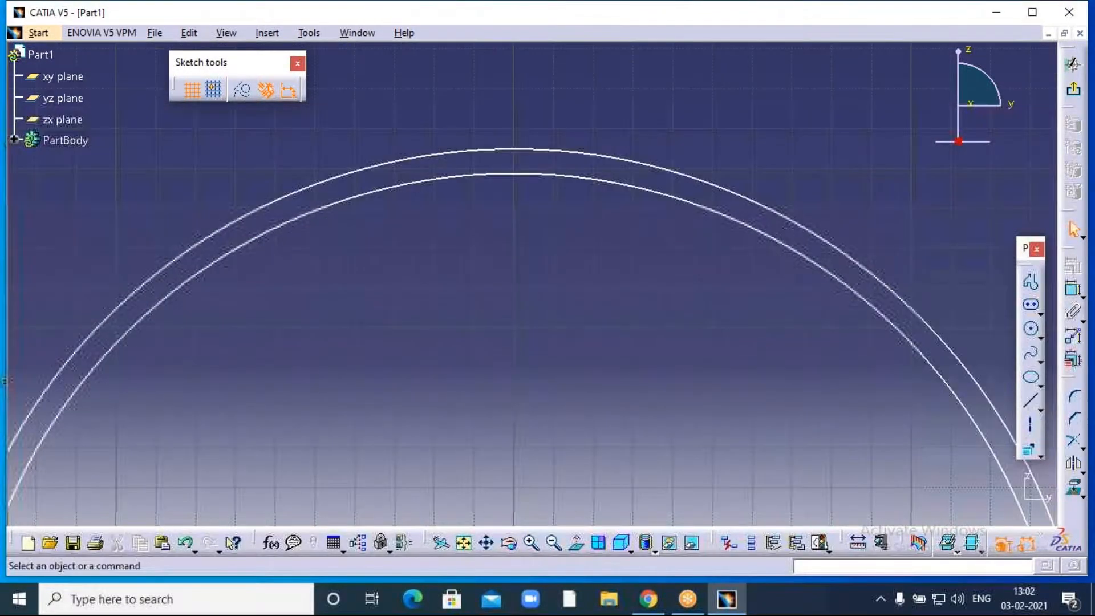
- Draw a short vertical line joining the outer and inner circles at the top
click(1030, 281)
click(514, 150)
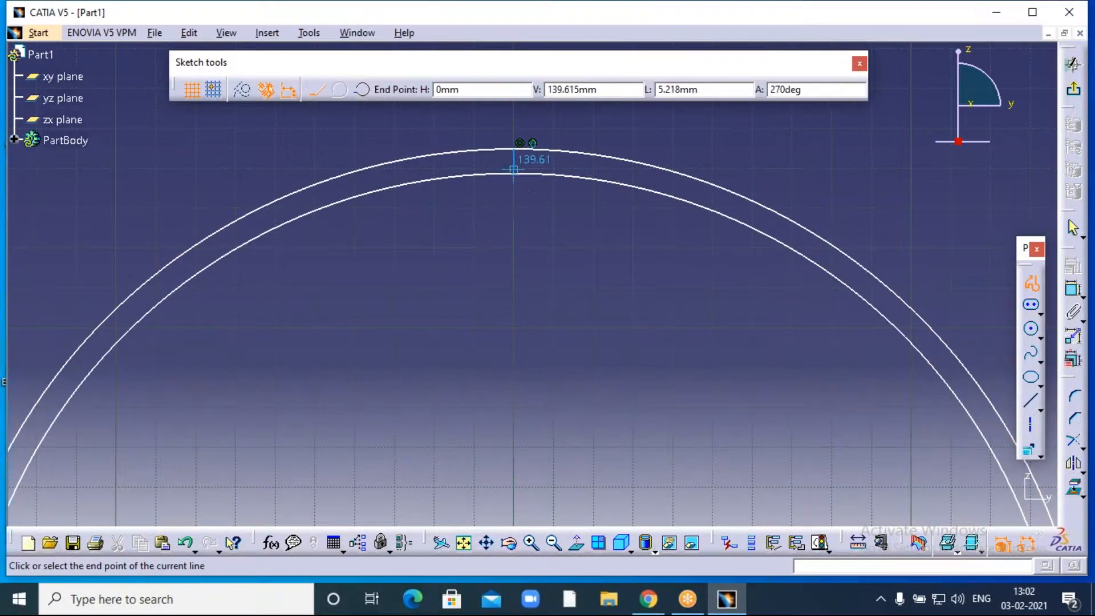
click(514, 173)
key(Escape)
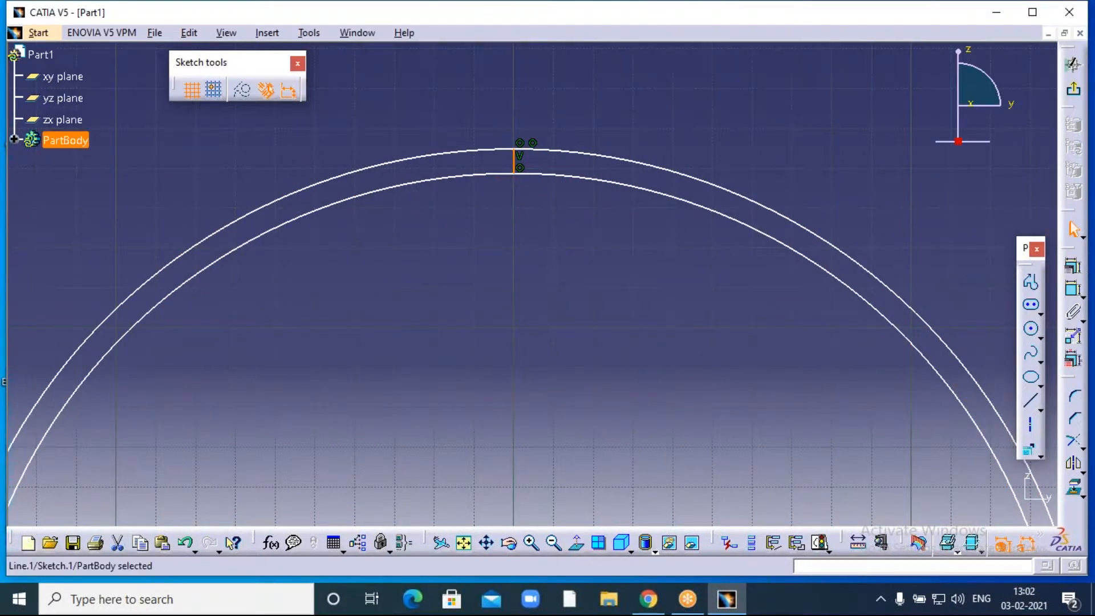
click(680, 412)
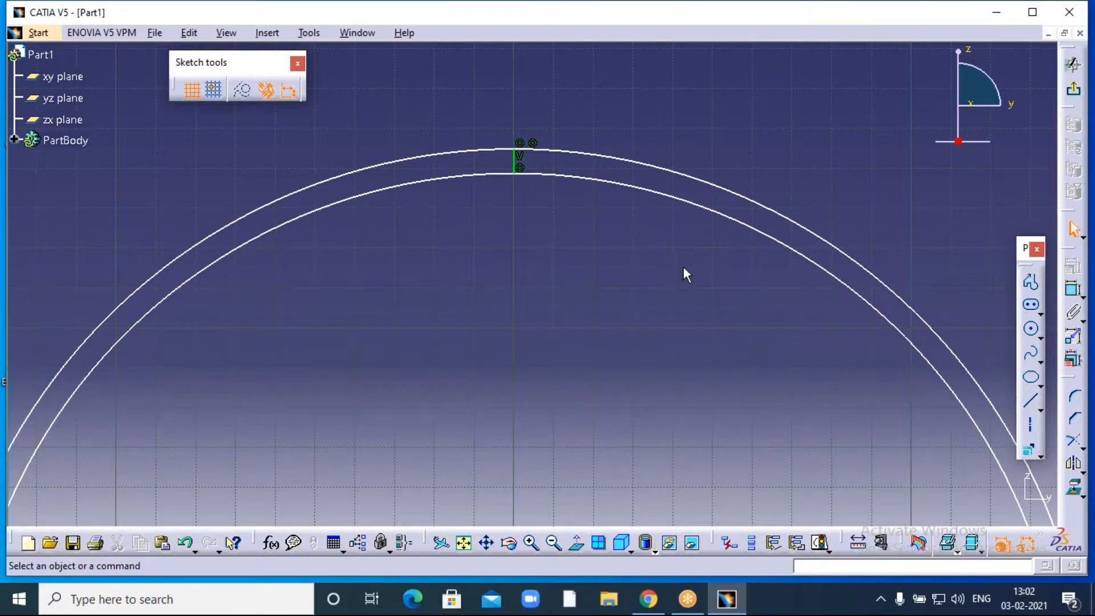
click(531, 543)
click(530, 543)
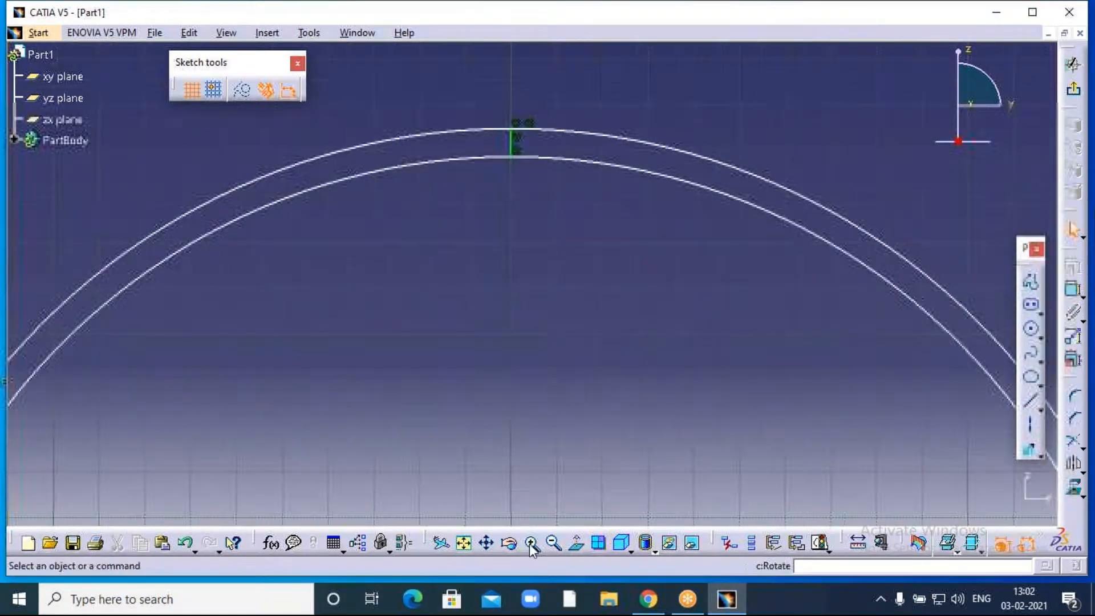
click(553, 543)
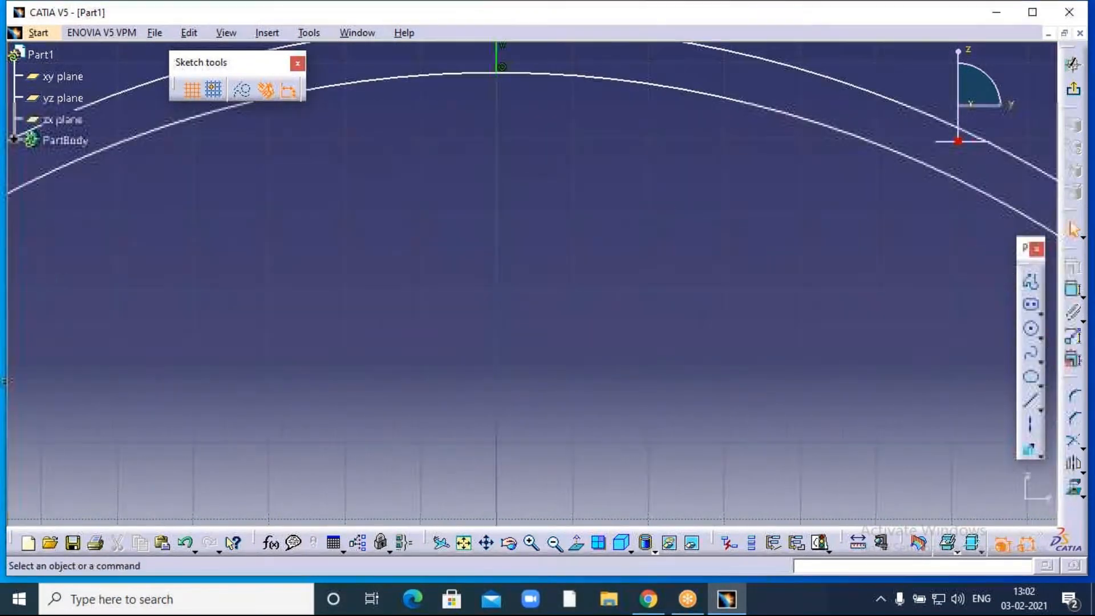
click(554, 546)
click(554, 547)
click(554, 546)
middle_drag(569, 401, 584, 91)
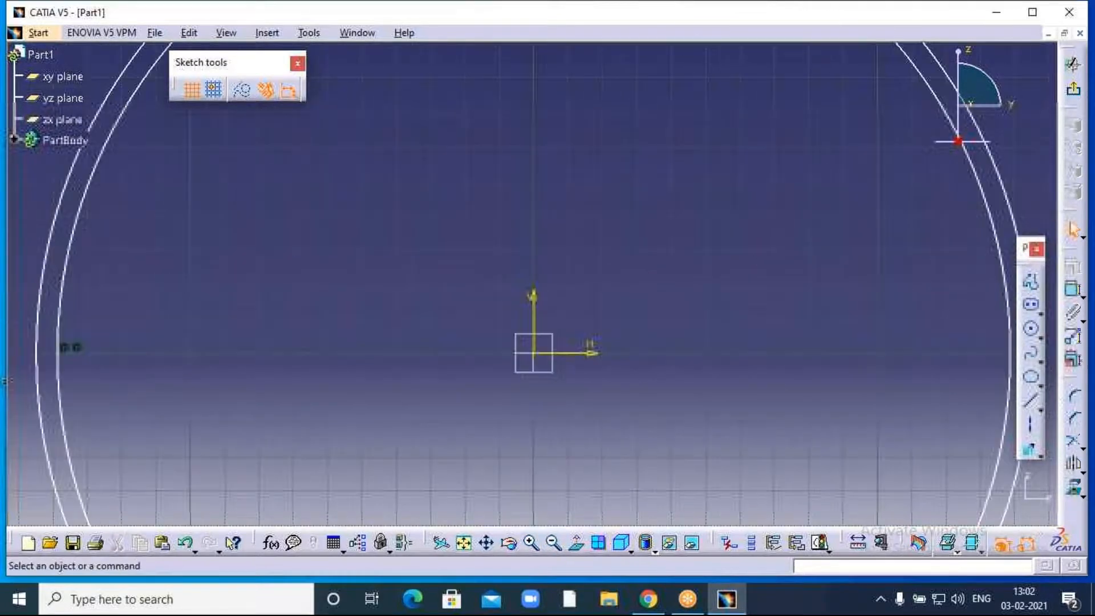
scroll(641, 413, down, 7)
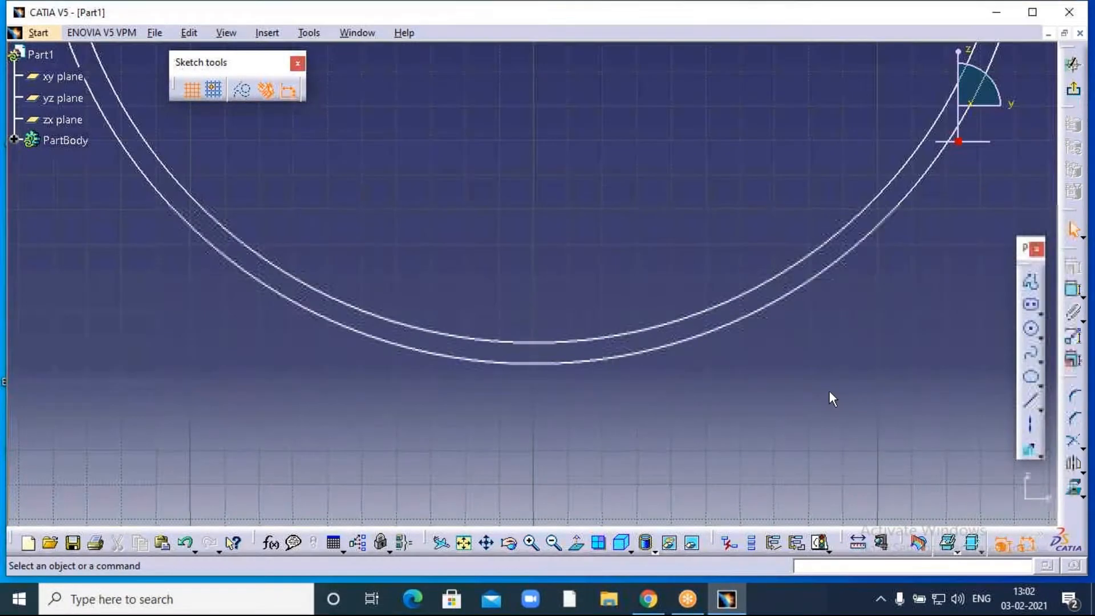
- Draw a matching vertical line joining the inner and outer circles at the bottom
click(1030, 285)
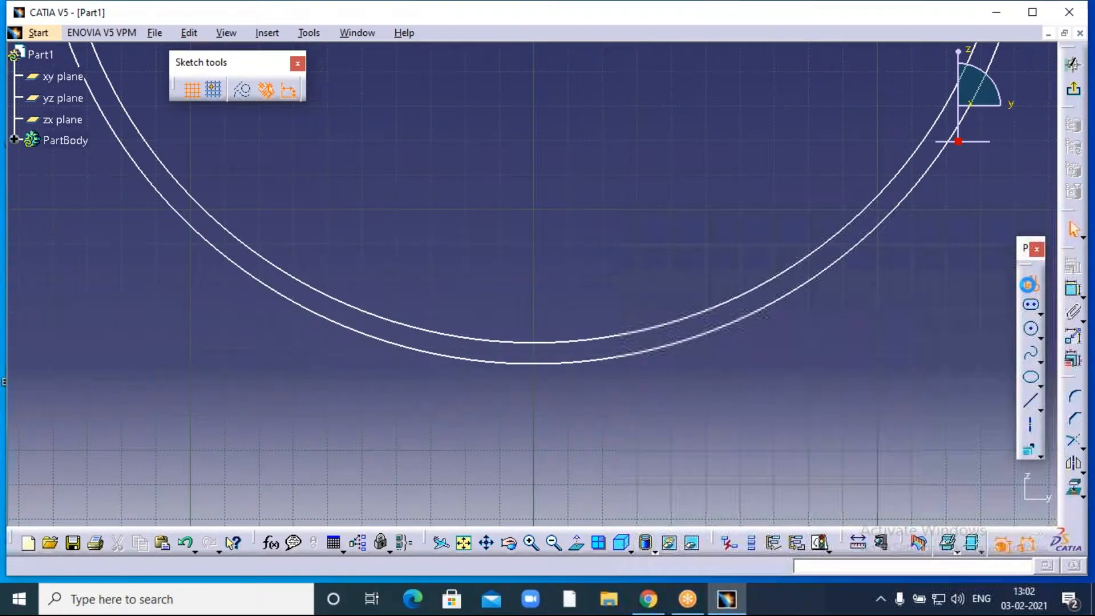
click(533, 342)
click(532, 362)
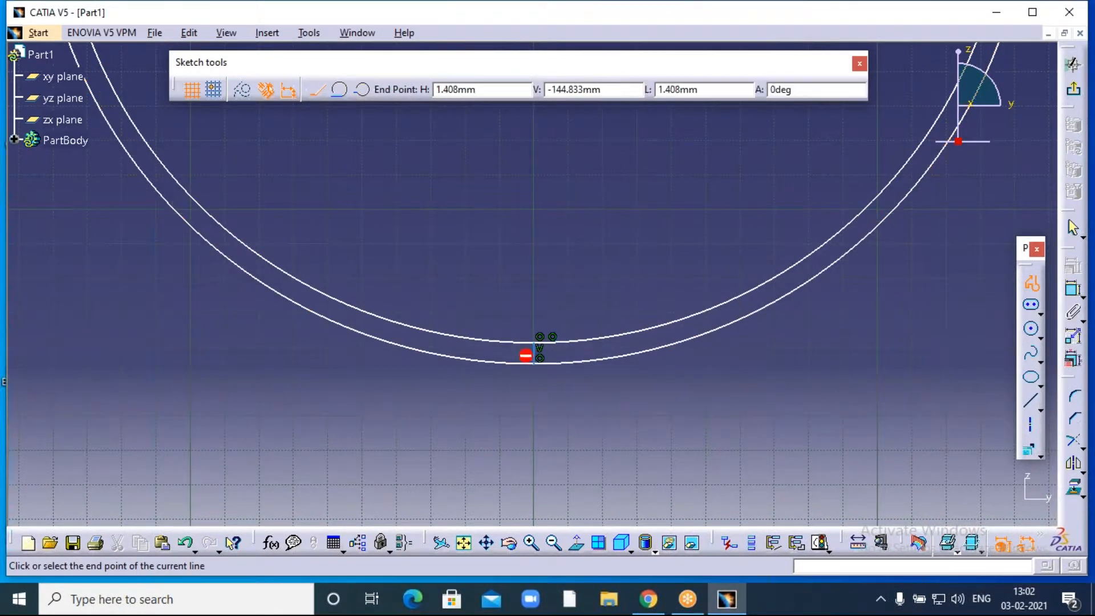
key(Escape)
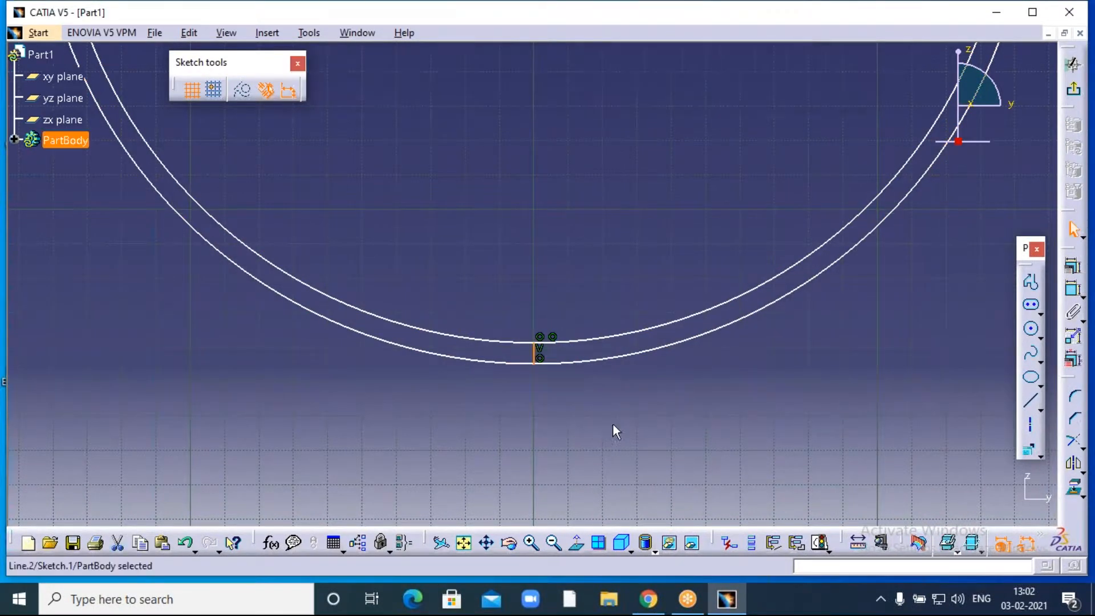
click(597, 299)
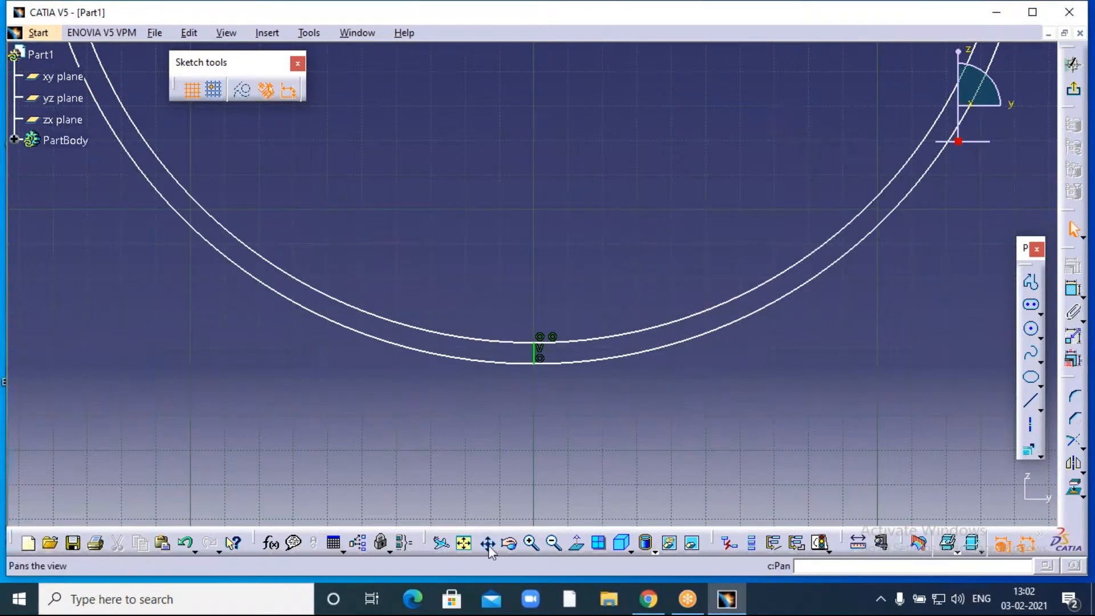
click(553, 543)
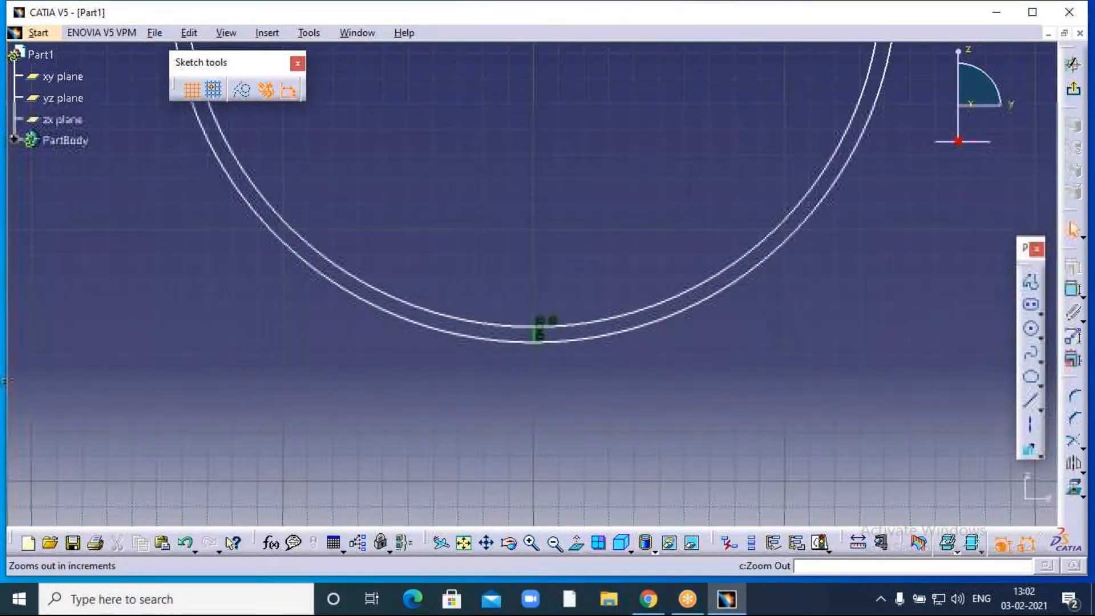
mouse_move(594, 178)
middle_down()
mouse_move(596, 370)
mouse_move(593, 330)
middle_up()
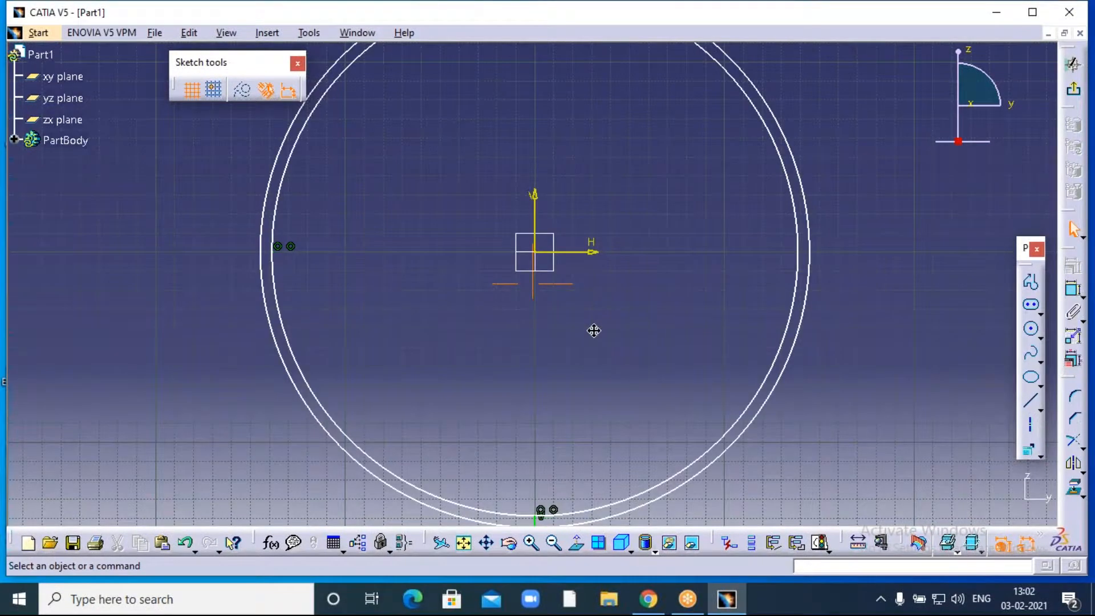
click(553, 543)
- Trim away the right halves of the outer and inner circles
click(553, 543)
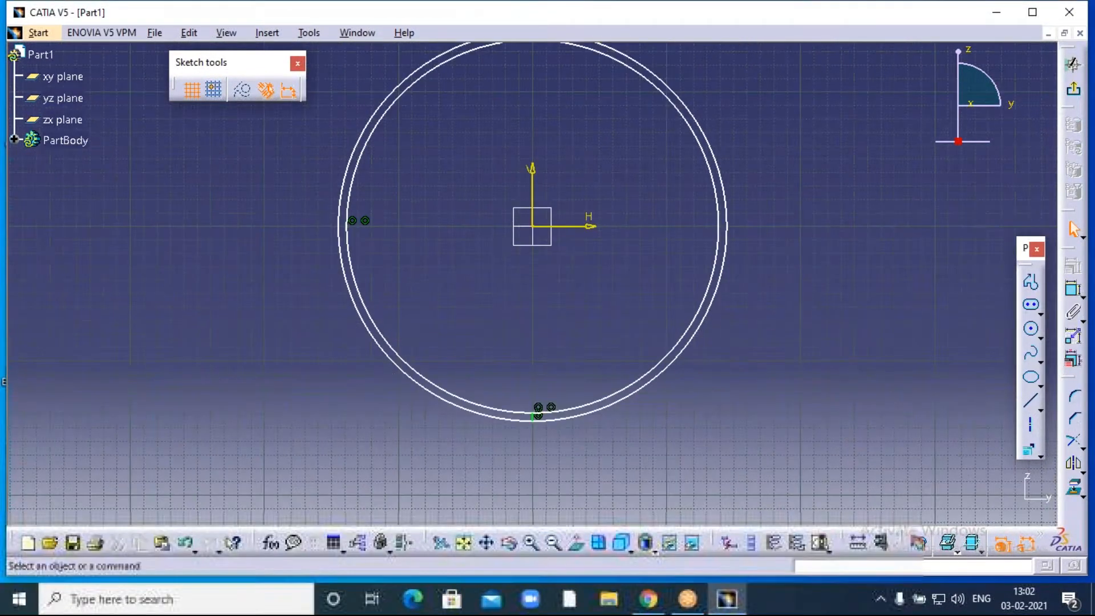
middle_drag(778, 305, 777, 338)
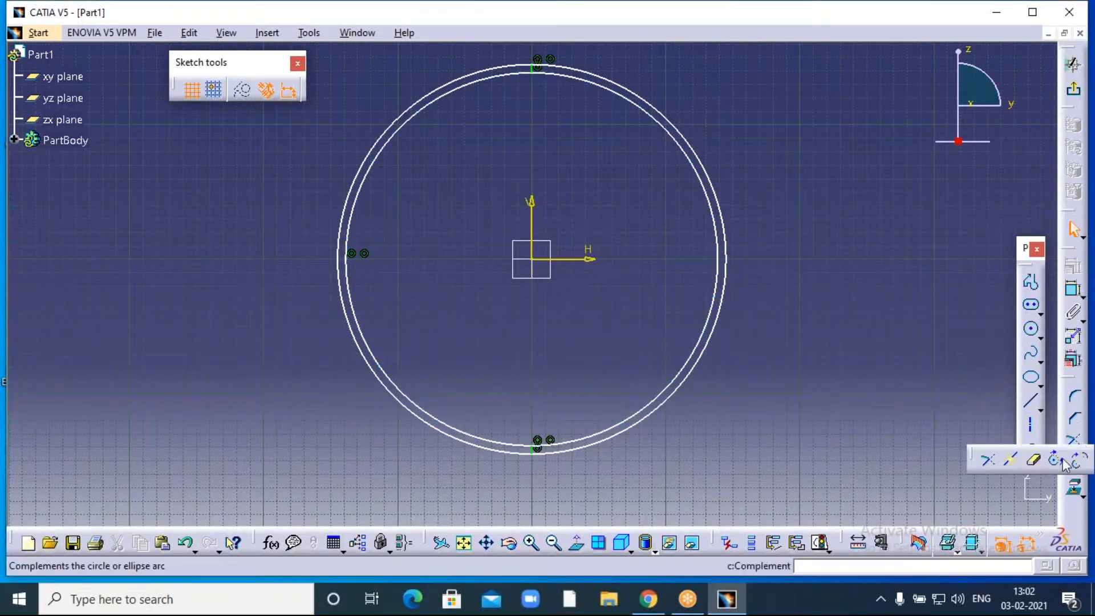
click(1032, 459)
click(608, 438)
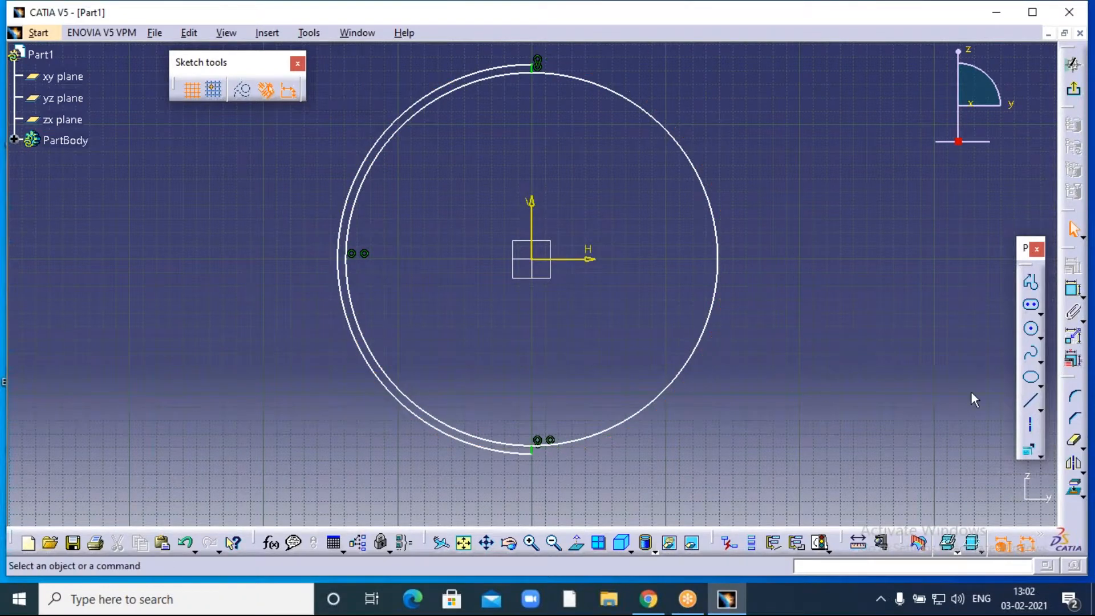
click(1075, 441)
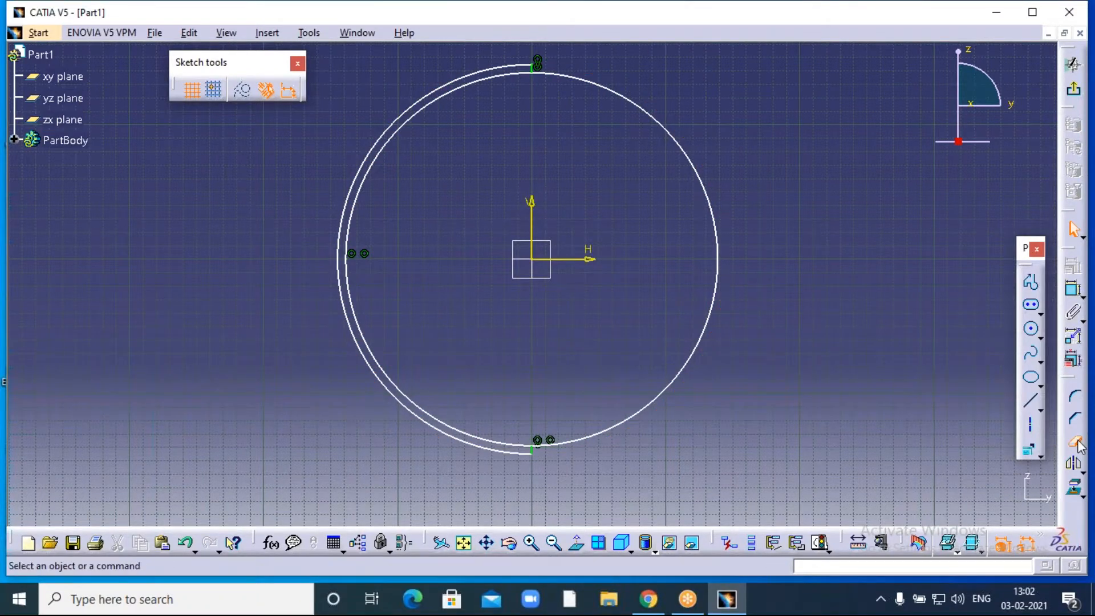
click(700, 351)
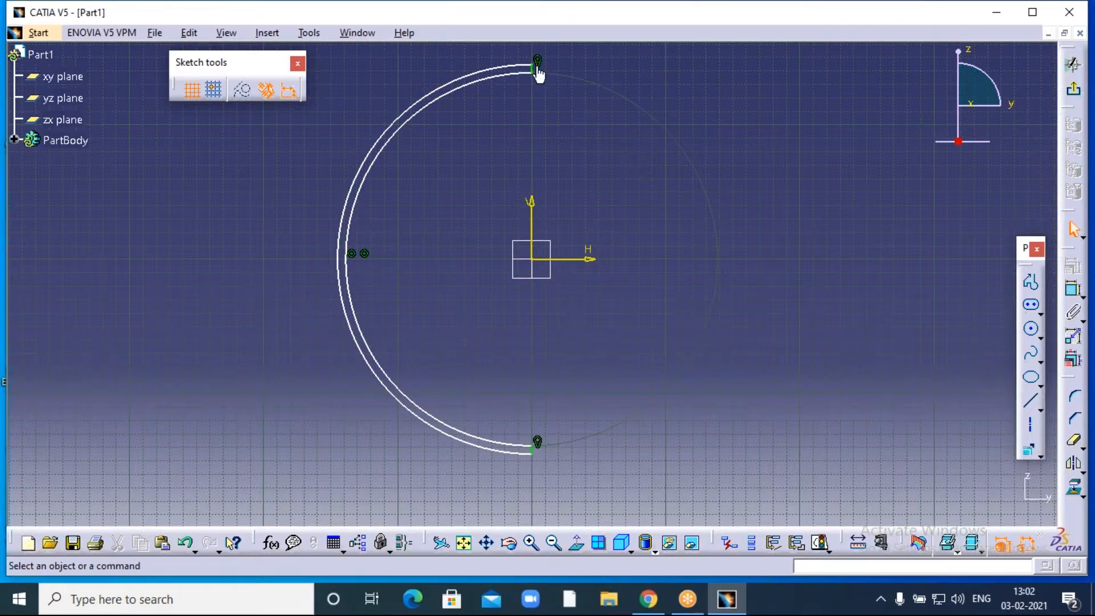
- Add a vertical axis from the circles' top point to their bottom point
click(1029, 424)
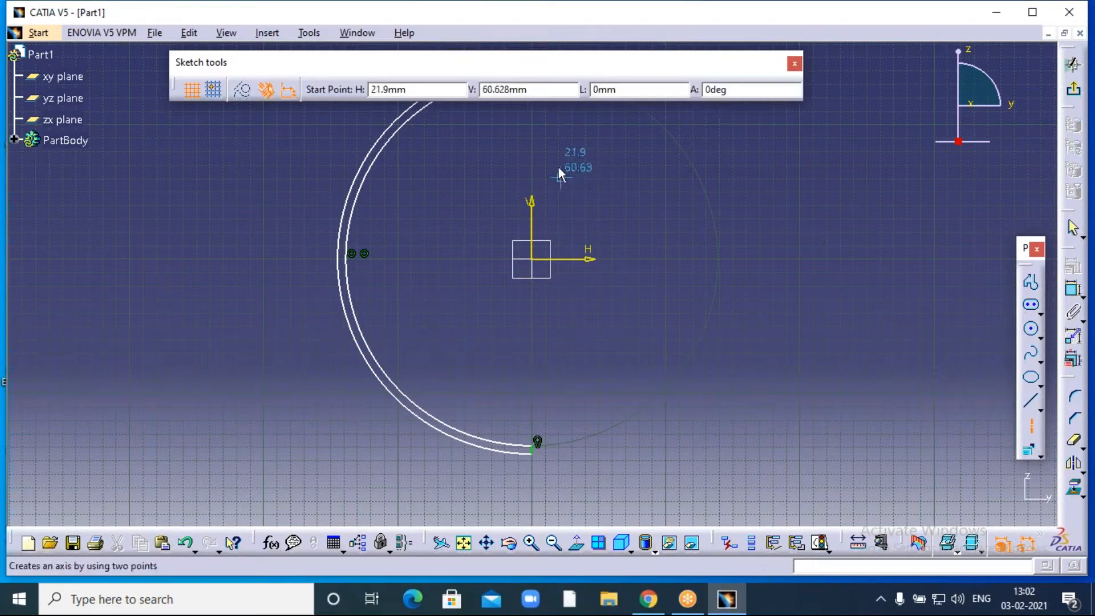
mouse_move(557, 192)
middle_down()
mouse_move(555, 266)
mouse_move(555, 247)
middle_up()
click(536, 116)
click(536, 495)
middle_drag(616, 358, 628, 306)
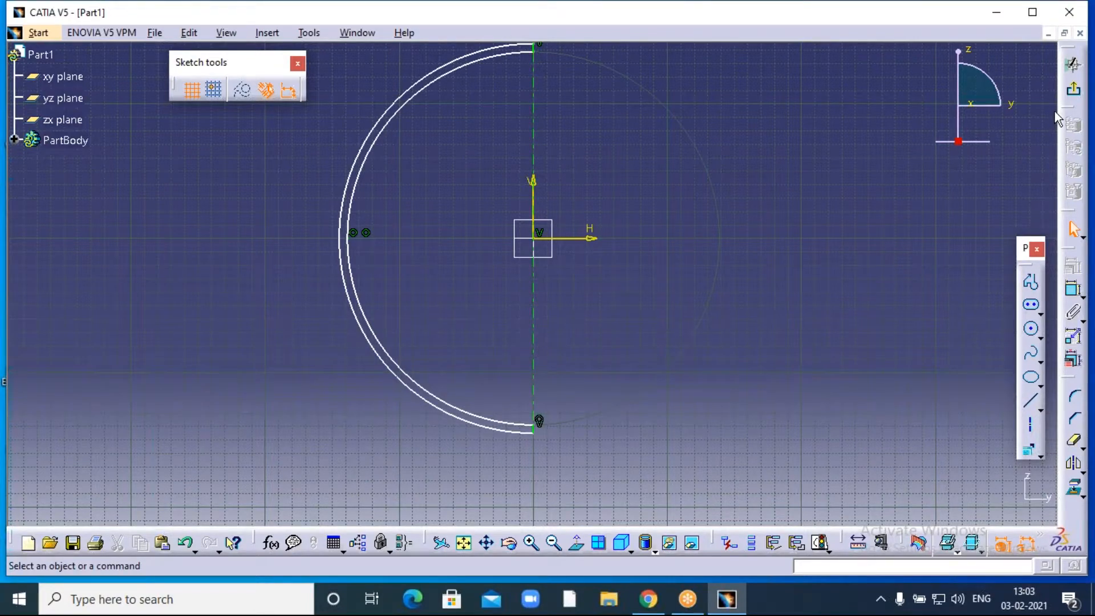
- Exit the sketch and revolve the half-ring 360° about the axis into a sphere, Shaft.1
click(1073, 89)
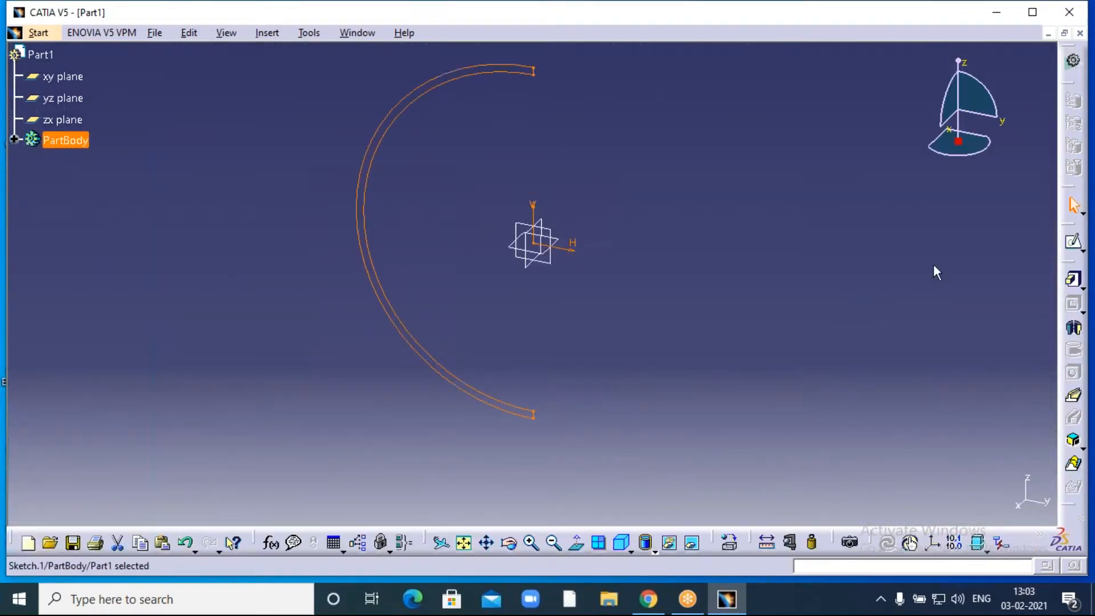
click(1074, 328)
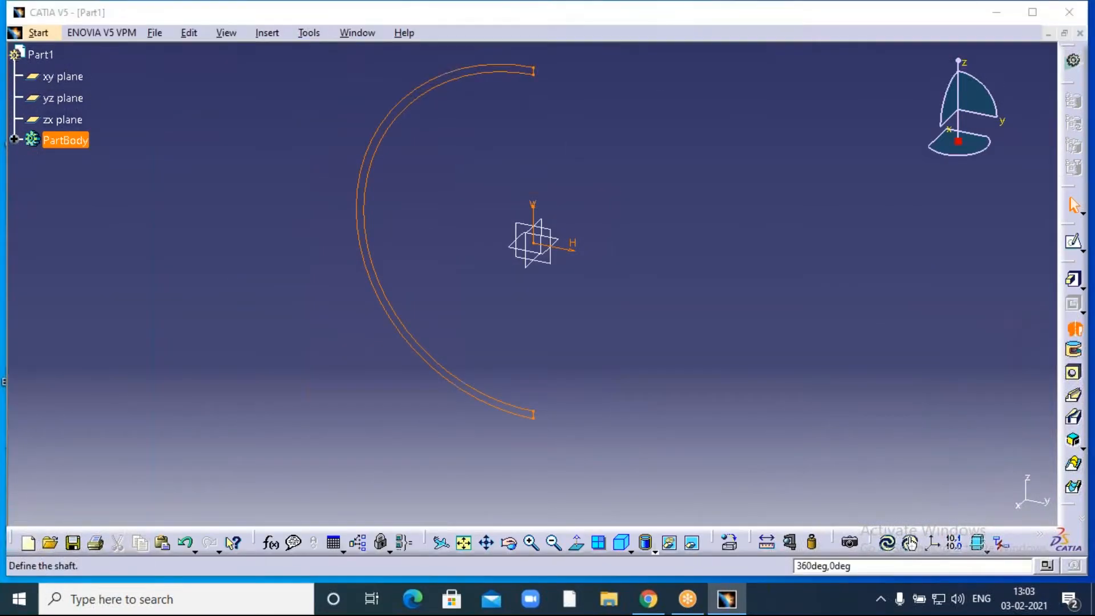
click(1012, 502)
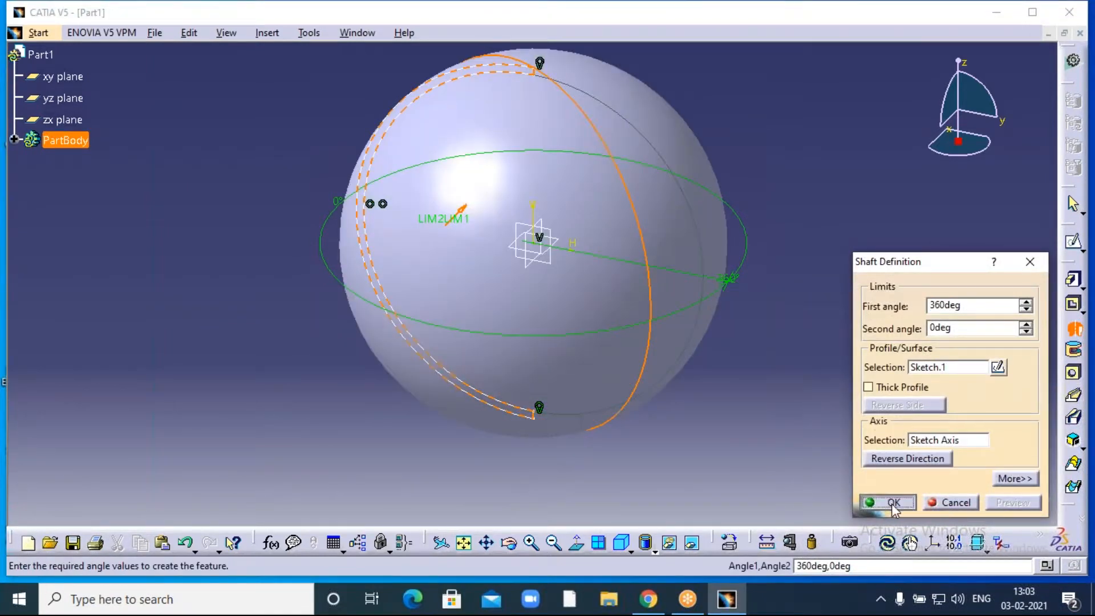
click(891, 502)
click(763, 287)
middle_drag(764, 270, 757, 293)
click(508, 542)
drag(399, 473, 694, 264)
right_click(684, 255)
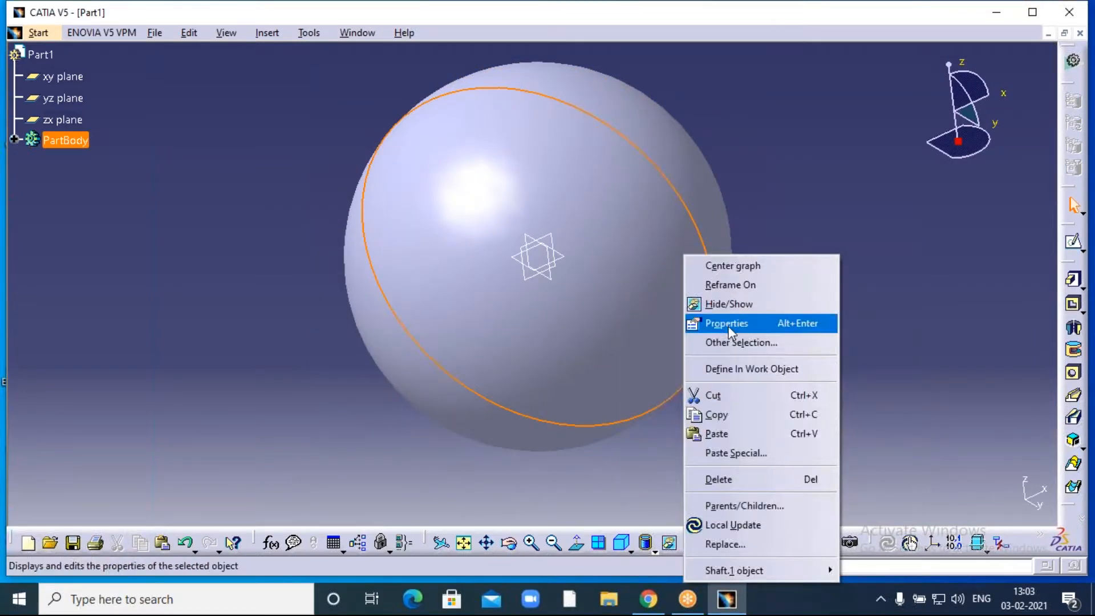
click(728, 325)
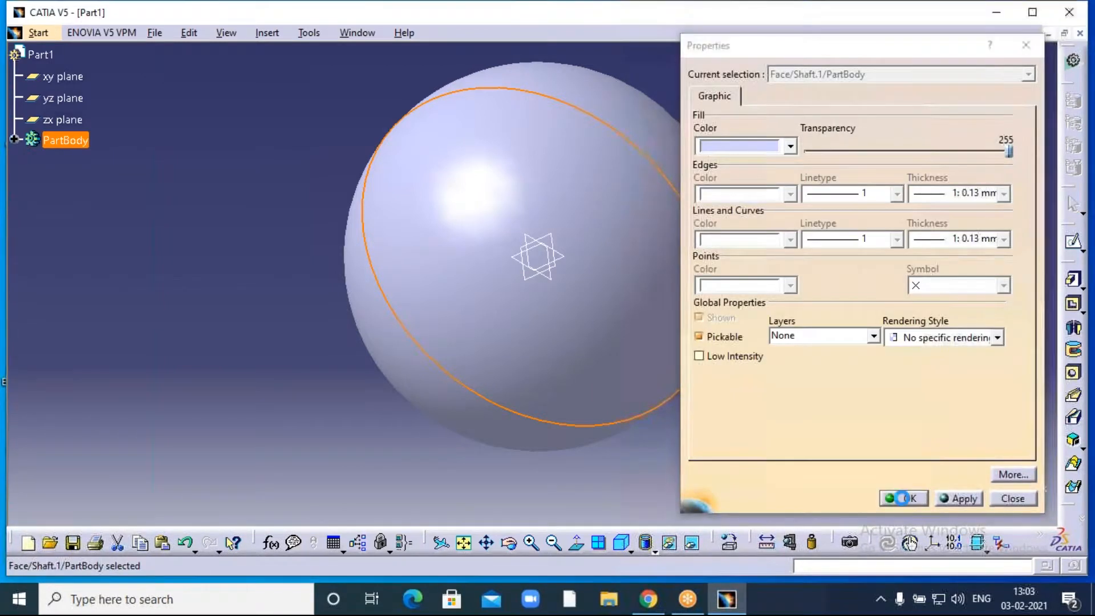
key(Escape)
right_click(627, 220)
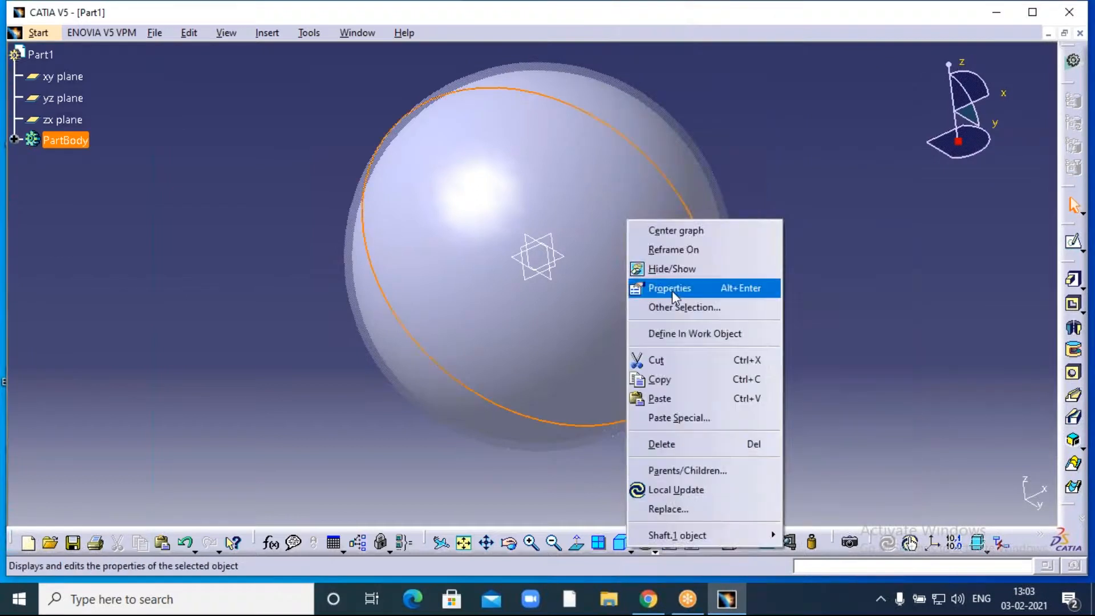
click(671, 289)
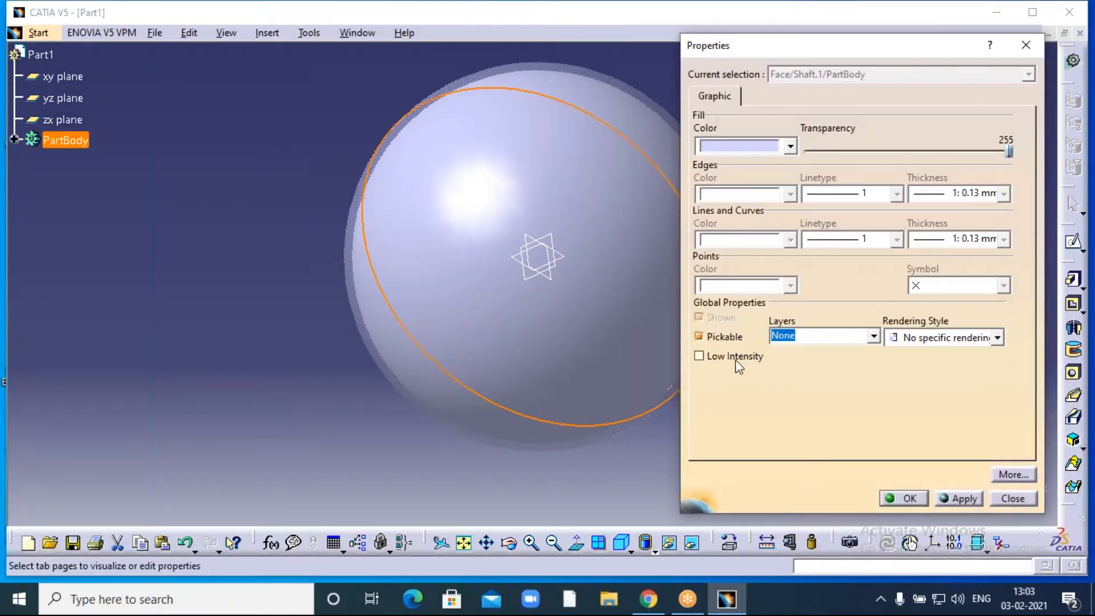
click(903, 498)
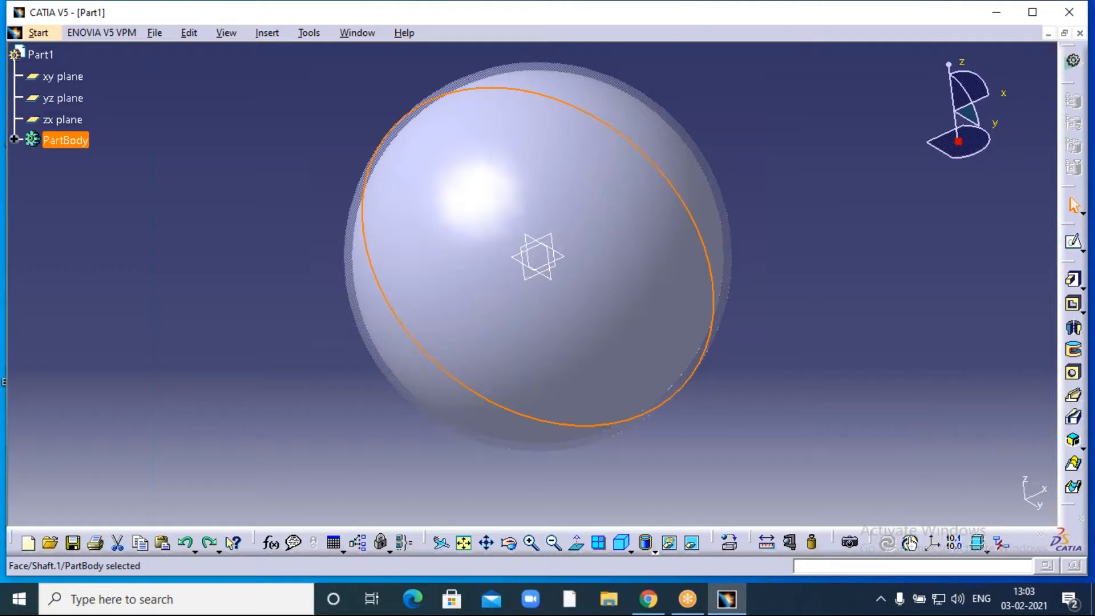
- Undo the 360° shaft and re-create it with a 300° first angle
key(Escape)
key(ctrl+z)
key(ctrl+z)
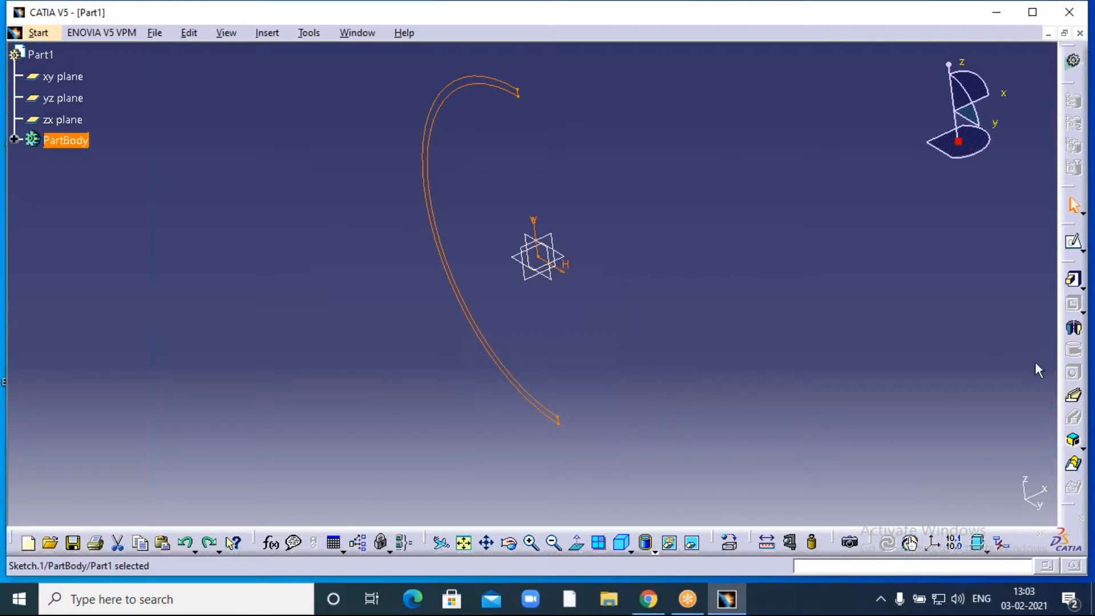
click(1075, 330)
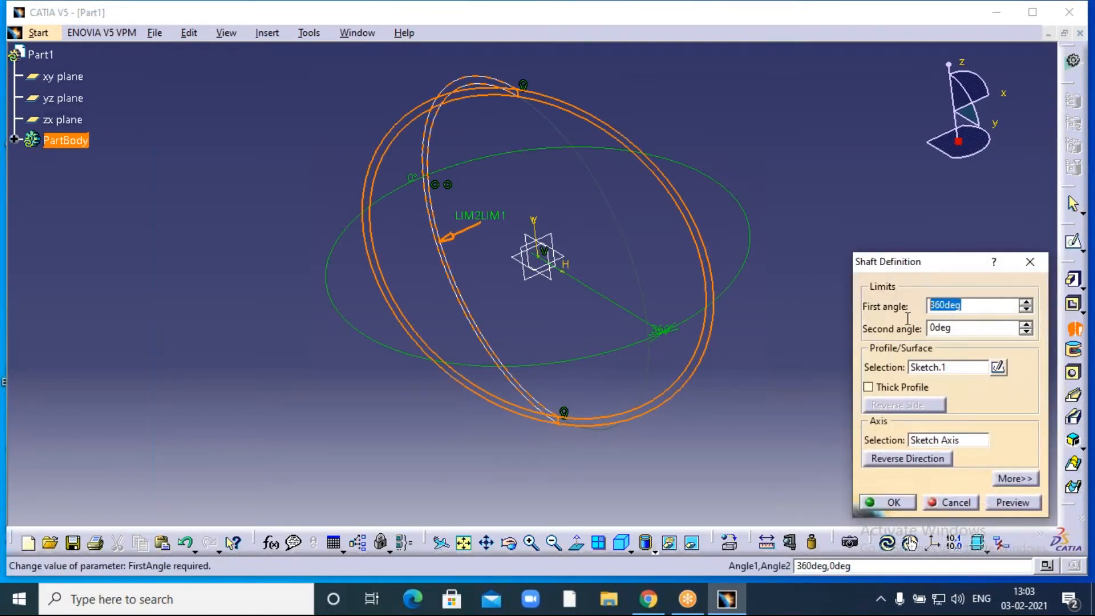
text(300)
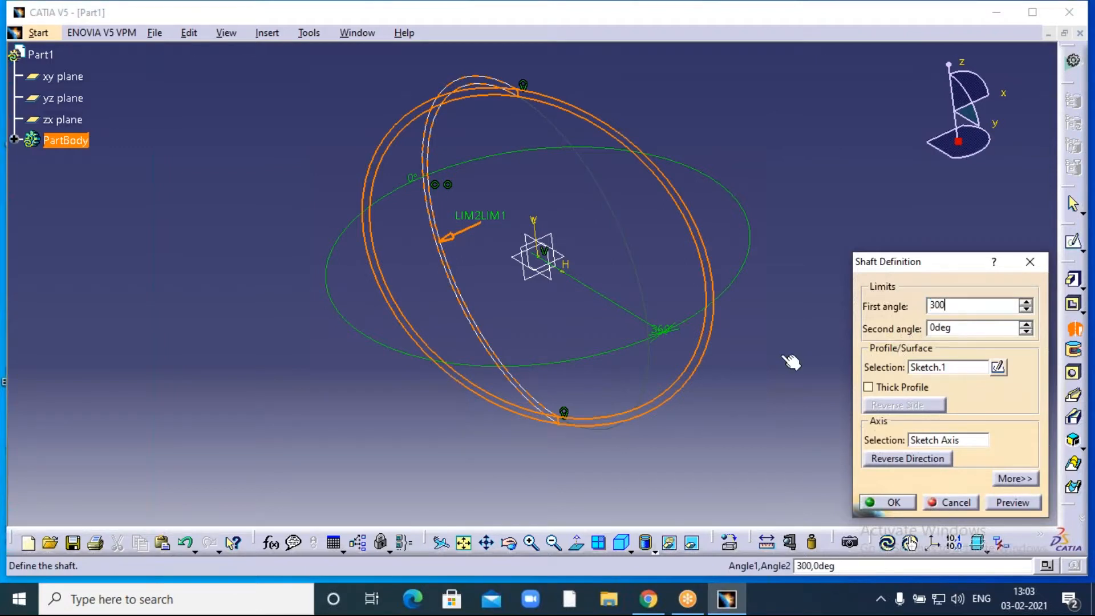
key(Return)
click(892, 502)
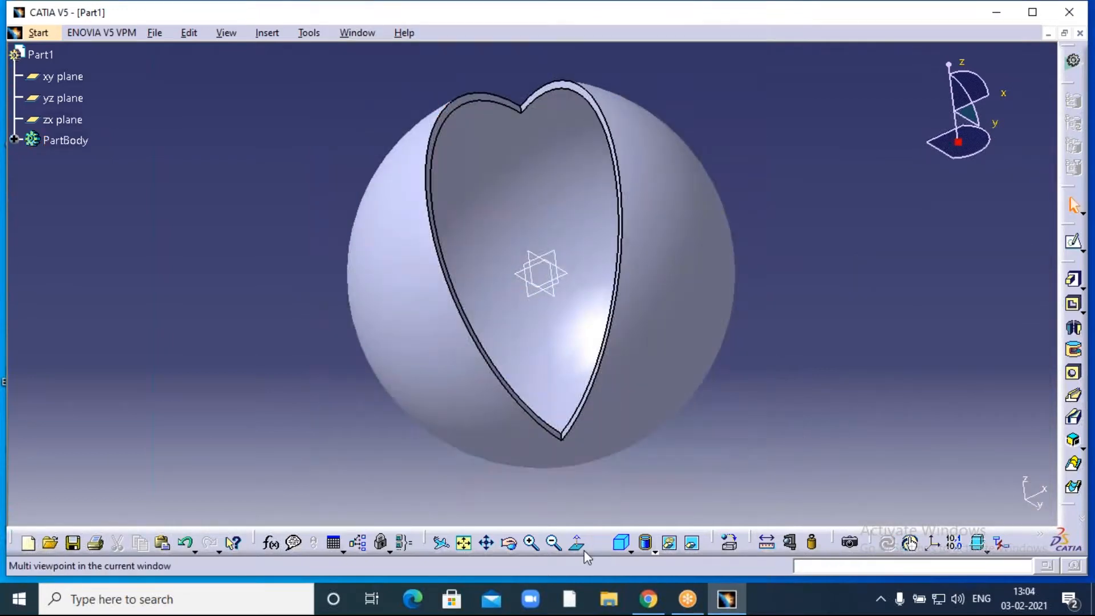
click(553, 543)
click(509, 542)
drag(472, 481, 649, 285)
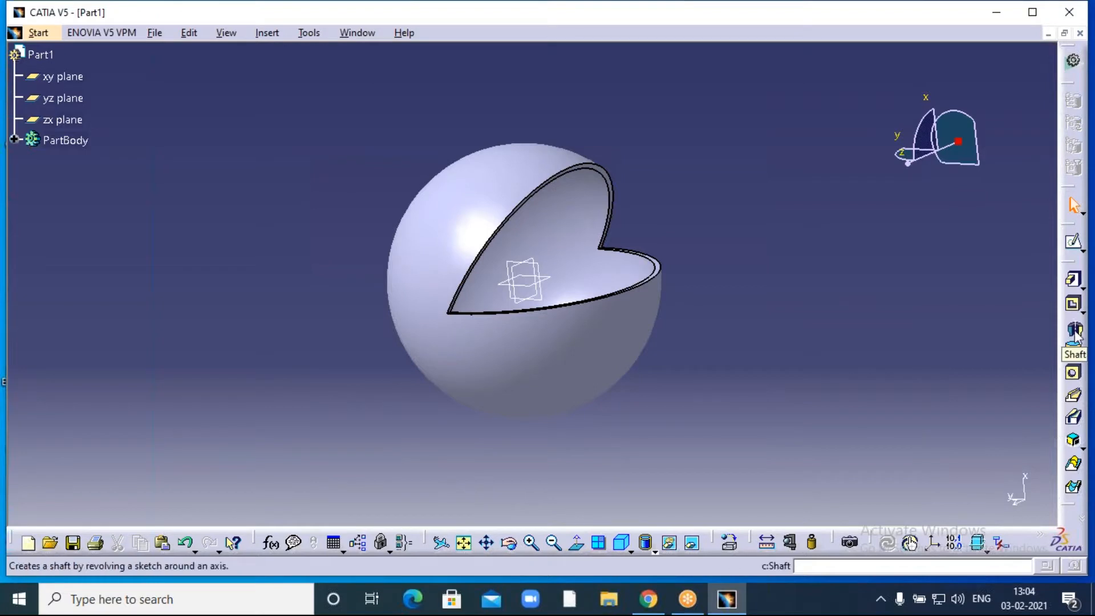
click(532, 542)
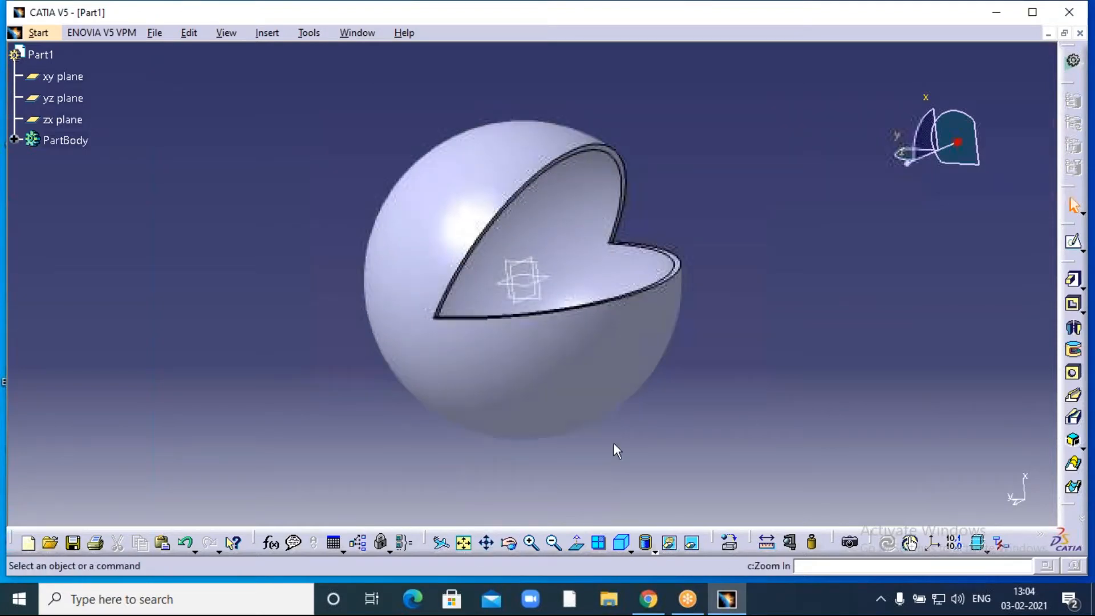
- Set PartBody's fill colour to dark red through its Properties
right_click(68, 145)
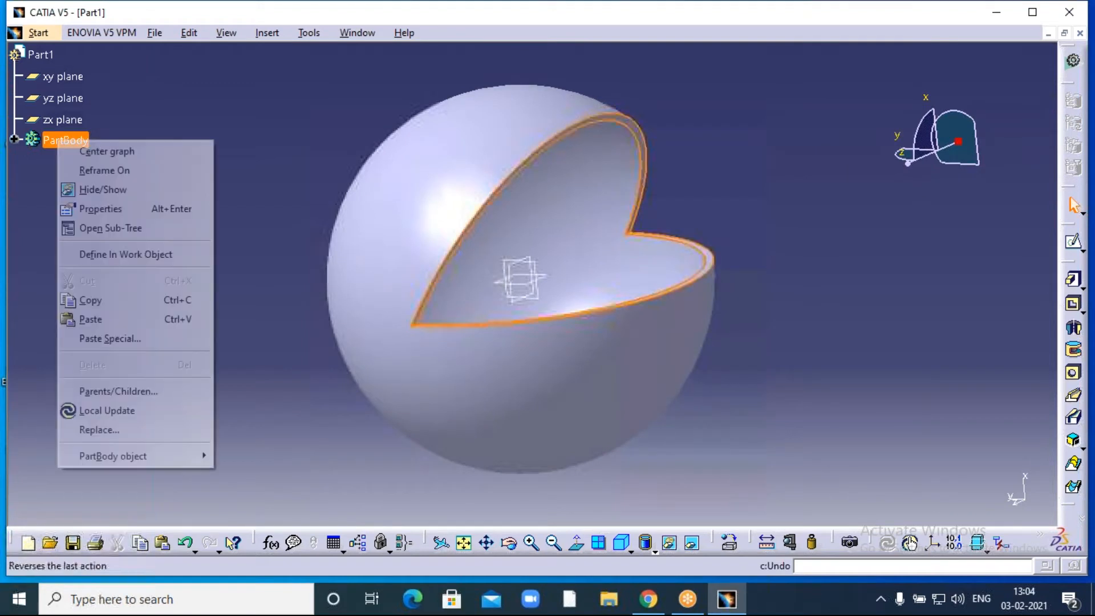
click(101, 209)
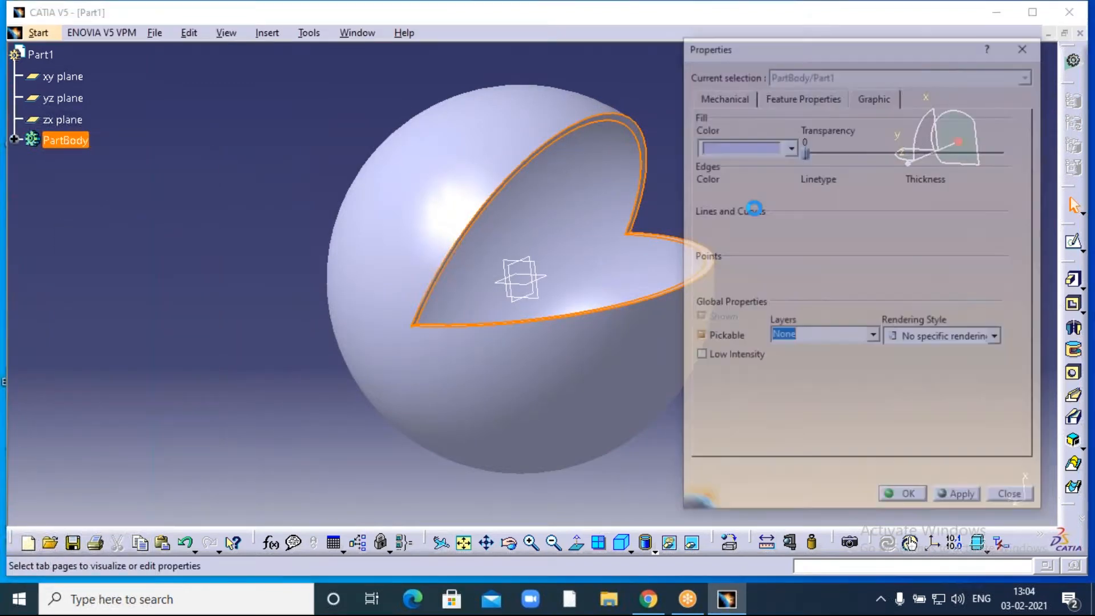
click(789, 146)
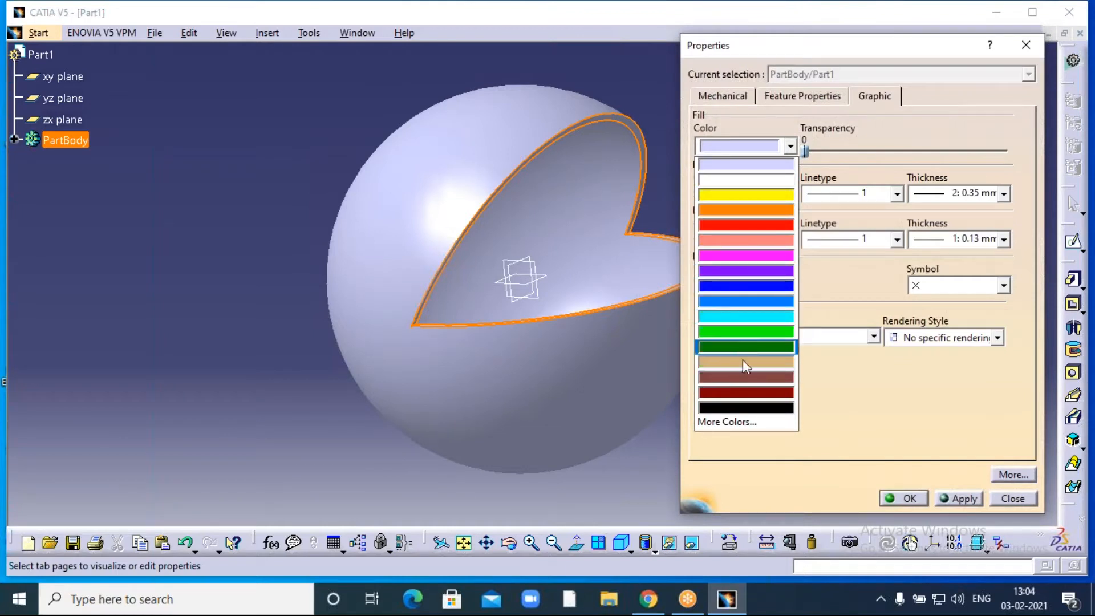
click(727, 392)
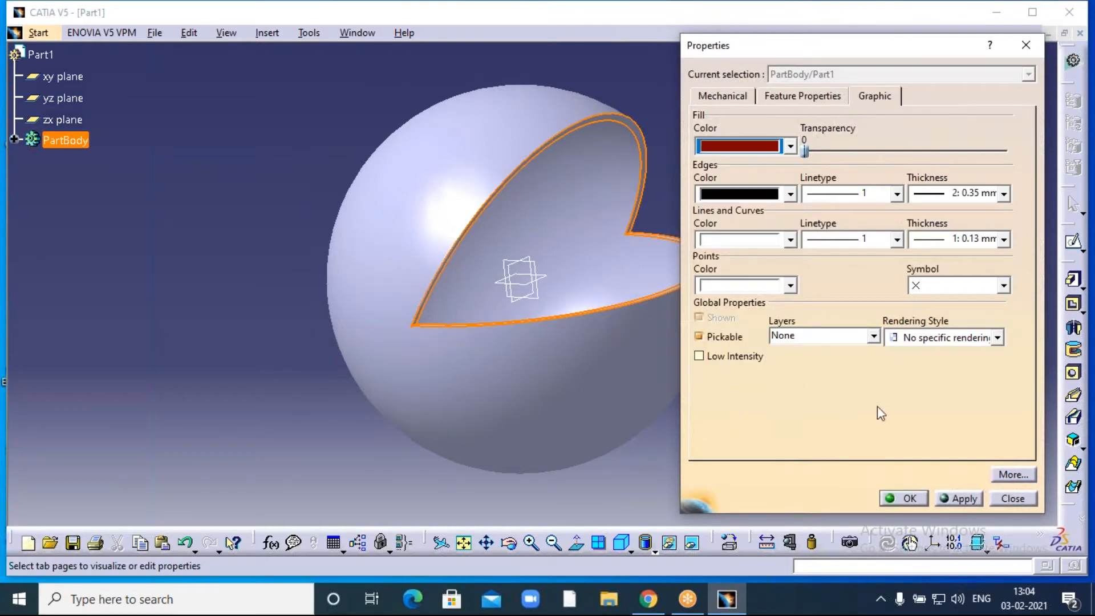
click(910, 498)
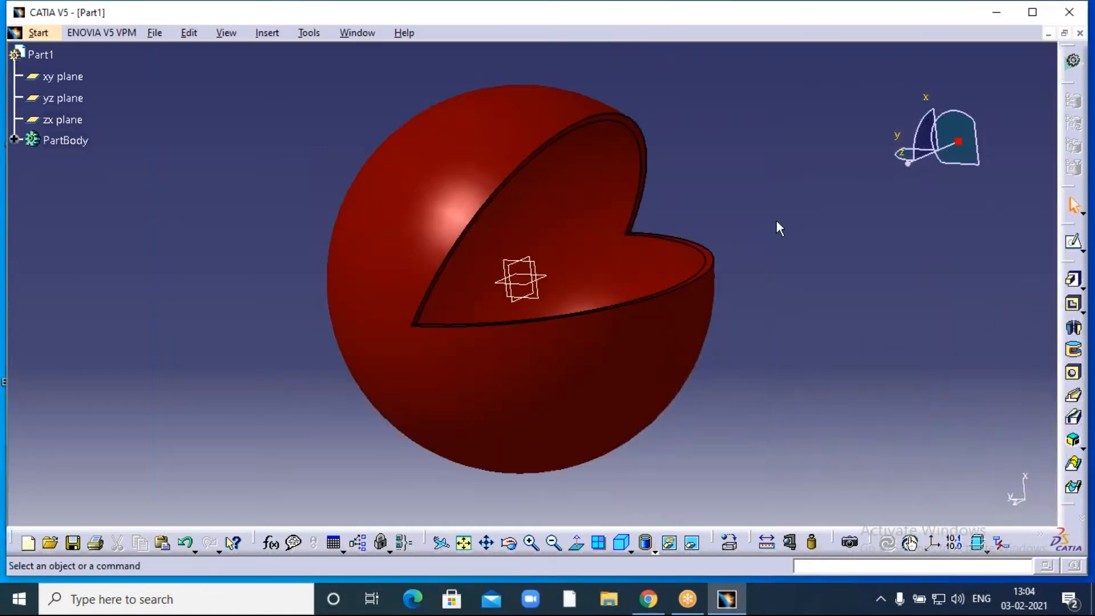
middle_drag(775, 222, 778, 206)
click(512, 547)
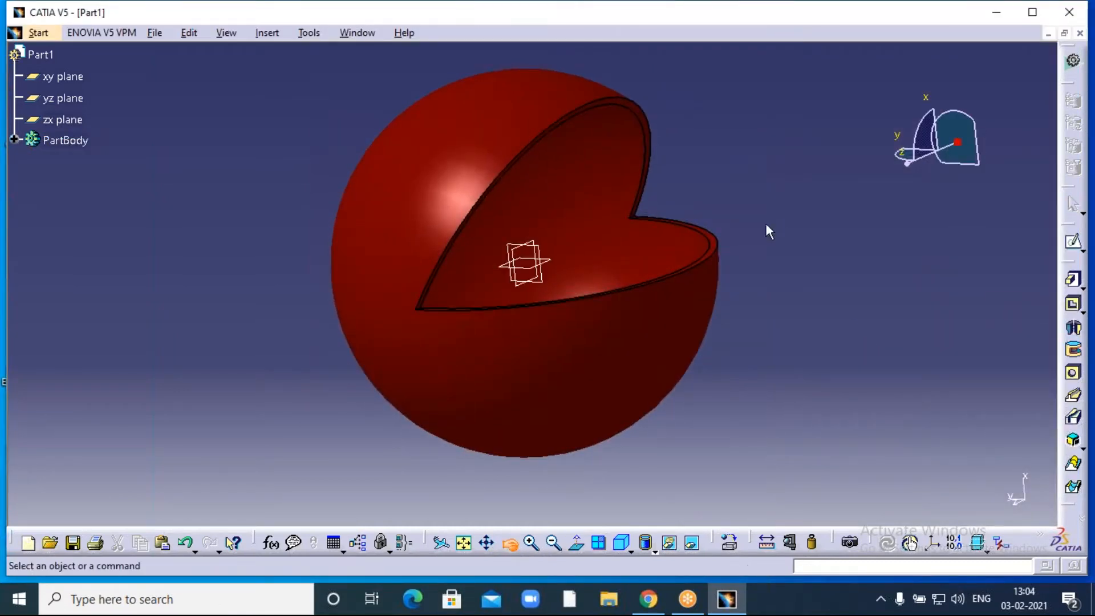
drag(744, 174, 615, 301)
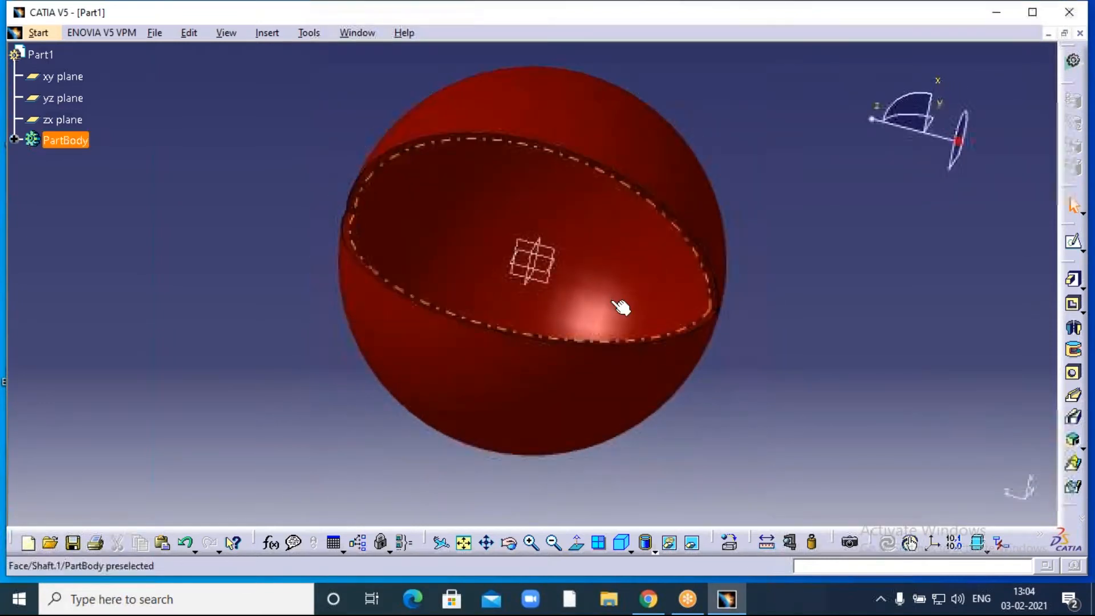
click(745, 27)
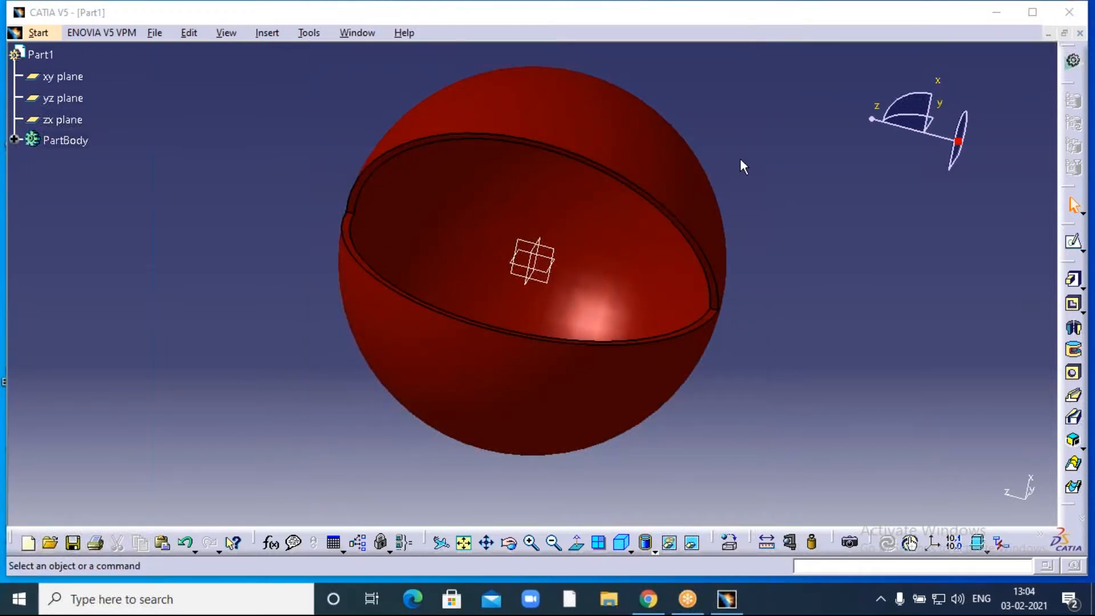